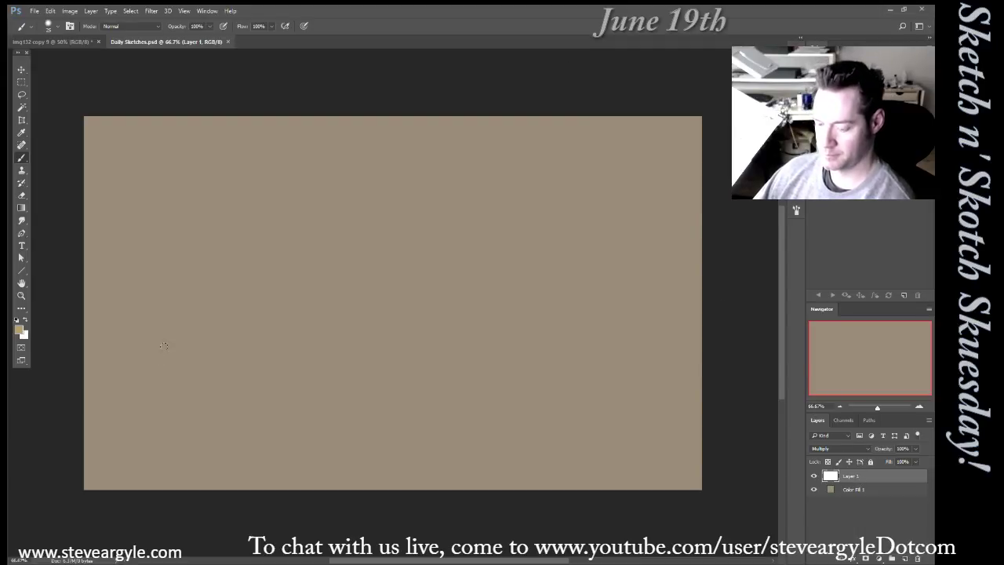
Reset the colours to black and white, choose the PENCIL_Carpenters black brush and adjust its size for lettering
key("d")
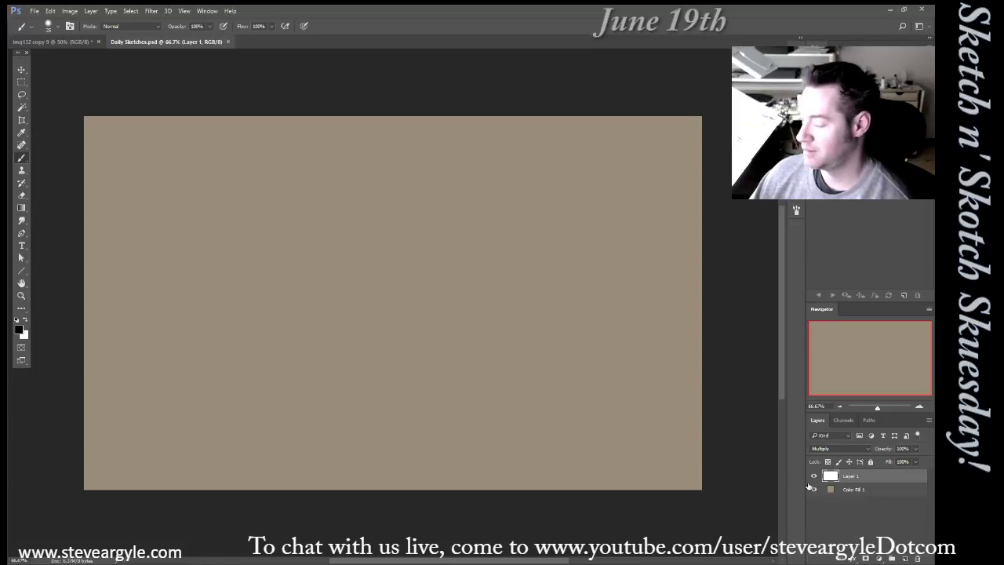
left_click(767, 91)
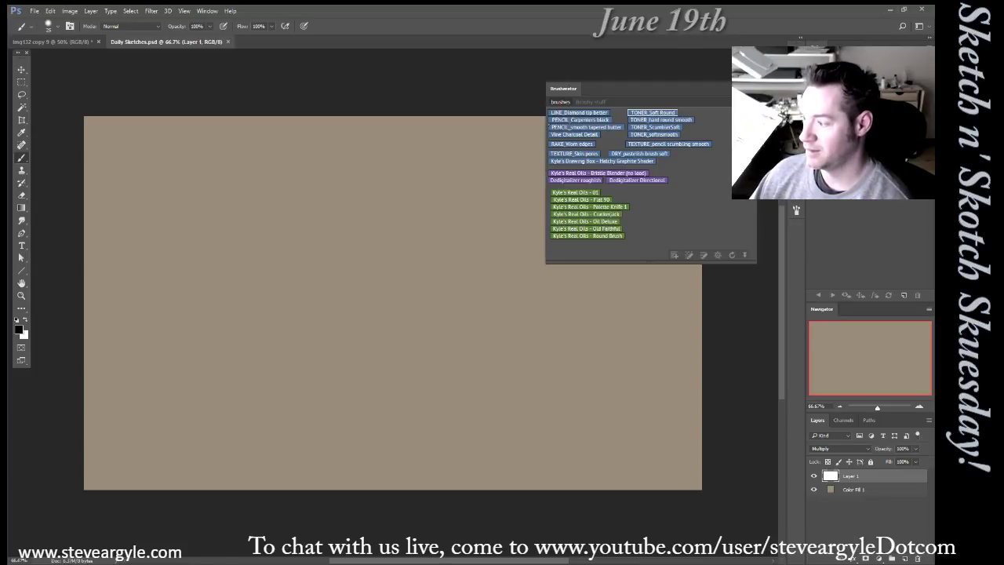
left_click(604, 120)
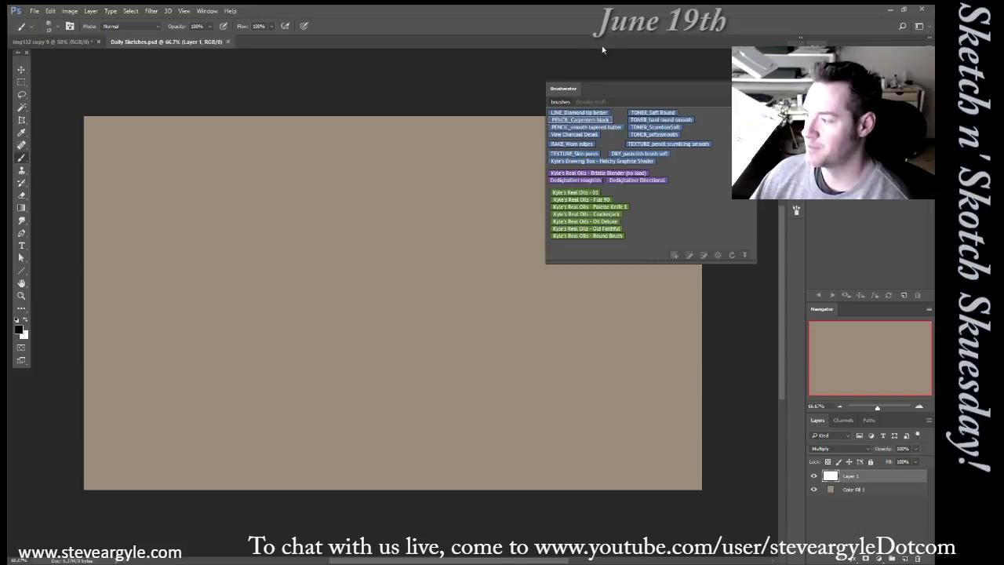
key("F2")
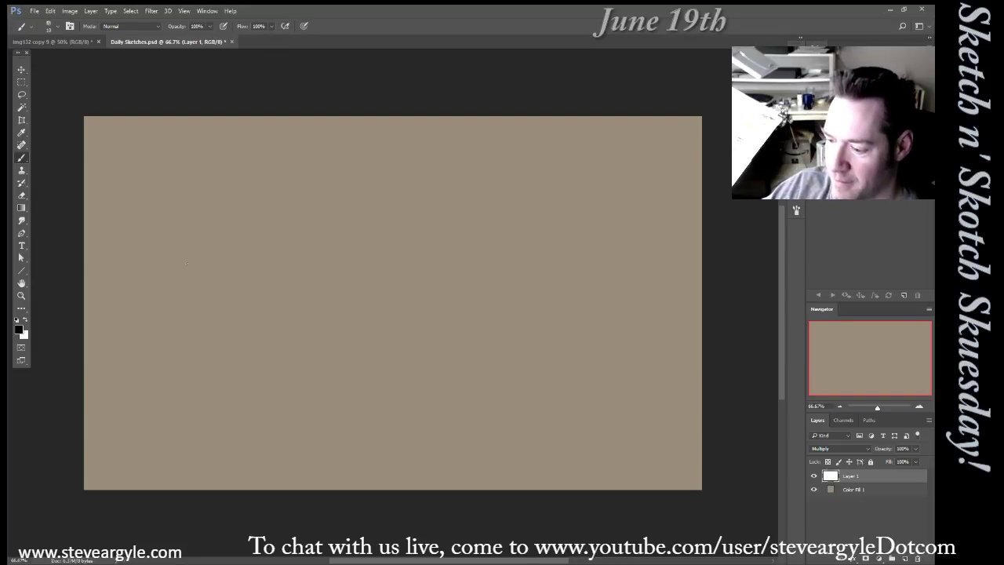
key("bracketright")
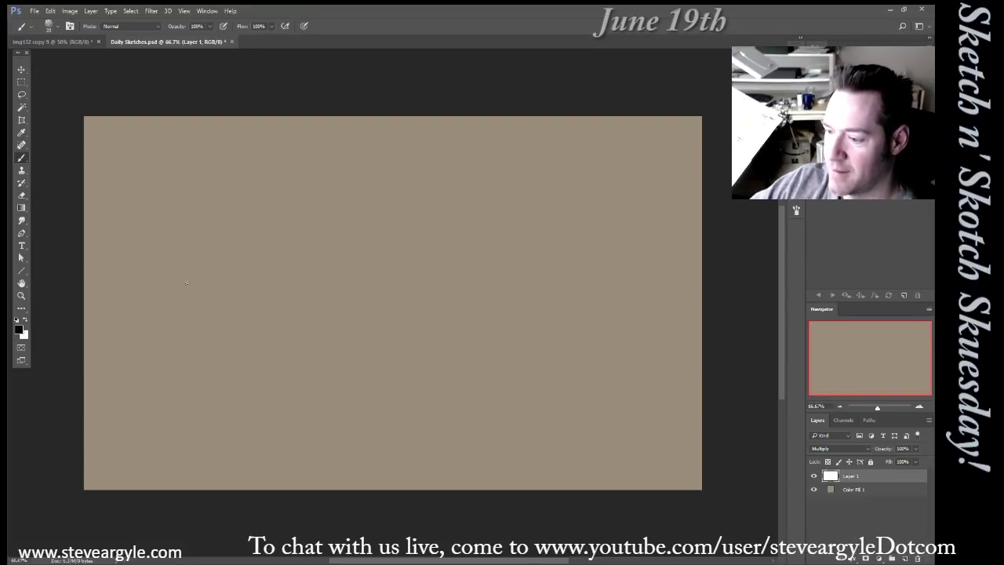
key("bracketleft")
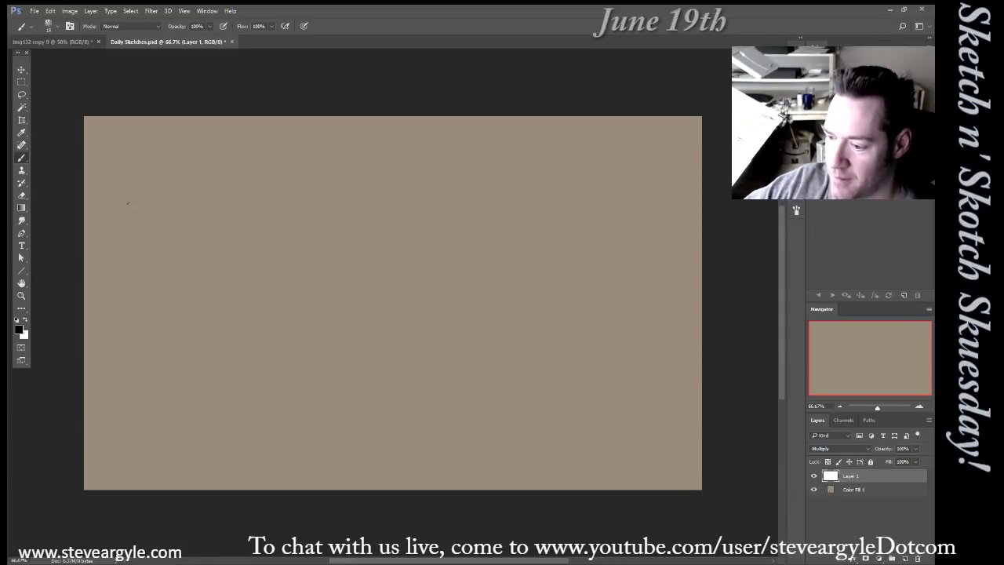
Hand-letter the word "Welcome" in black in the upper-left area of the canvas on Layer 1
left_click_drag(128, 203, 148, 255)
left_click_drag(157, 143, 185, 298)
left_click_drag(157, 214, 171, 237)
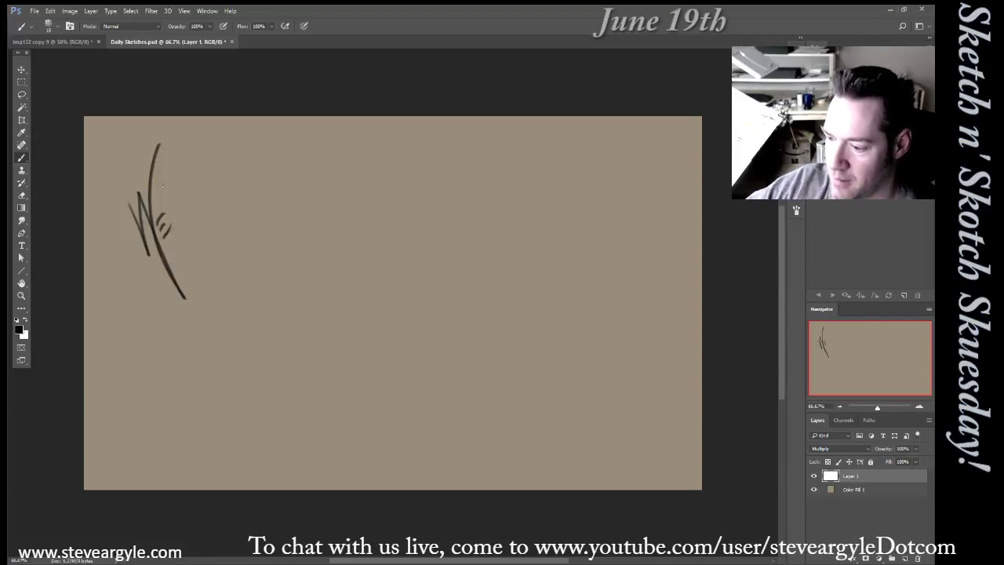
left_click_drag(162, 185, 169, 205)
mouse_move(173, 208)
left_mouse_down()
mouse_move(189, 246)
mouse_move(192, 233)
mouse_move(222, 221)
mouse_move(270, 245)
left_mouse_up()
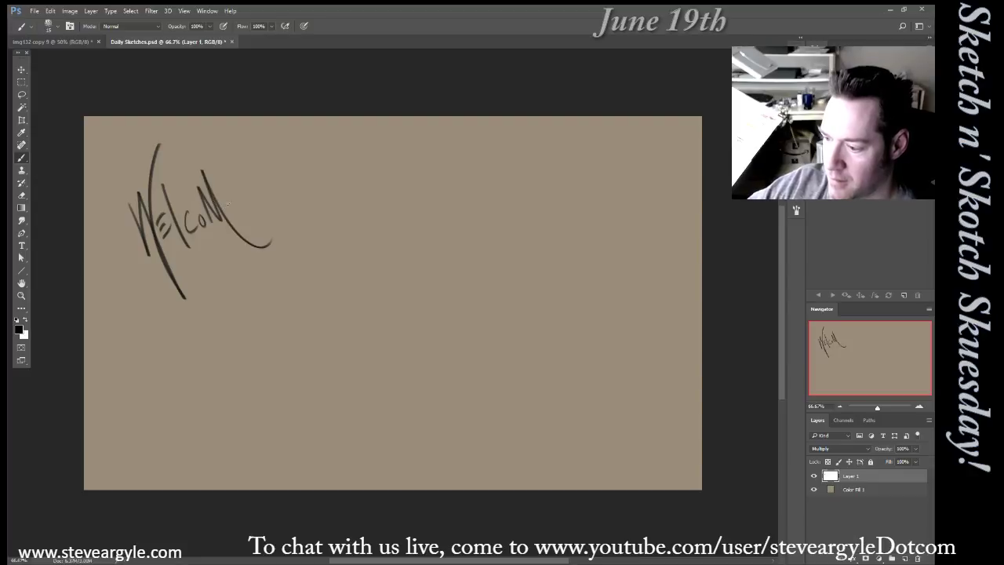
left_click_drag(224, 196, 236, 206)
Hand-letter "to Sketch" following the word "Welcome", with "Sketch" set slightly lower
left_click_drag(230, 205, 274, 235)
mouse_move(284, 226)
left_mouse_down()
mouse_move(298, 241)
mouse_move(292, 213)
mouse_move(314, 259)
mouse_move(332, 263)
left_mouse_up()
mouse_move(354, 222)
left_mouse_down()
mouse_move(339, 262)
mouse_move(389, 265)
mouse_move(373, 232)
mouse_move(384, 254)
left_mouse_up()
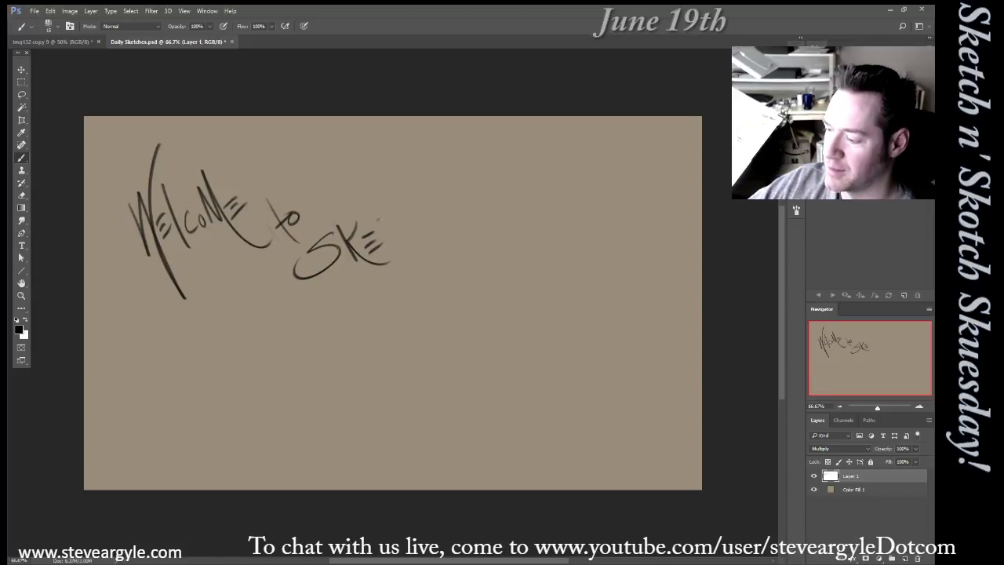
left_click_drag(388, 211, 381, 247)
mouse_move(377, 230)
left_mouse_down()
mouse_move(398, 223)
mouse_move(395, 240)
left_mouse_up()
mouse_move(409, 195)
left_mouse_down()
mouse_move(419, 229)
mouse_move(433, 232)
left_mouse_up()
mouse_move(430, 182)
left_mouse_down()
mouse_move(453, 228)
mouse_move(415, 223)
left_mouse_up()
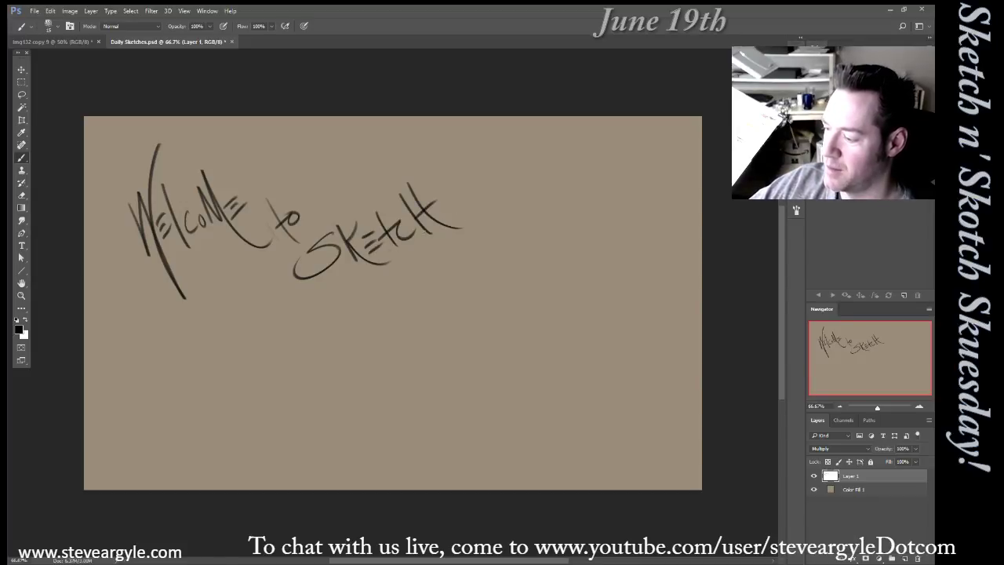
Hand-letter "'n" below "Sketch" and "Skotch!" beneath it, including the apostrophe and exclamation mark
mouse_move(408, 306)
left_mouse_down()
mouse_move(409, 283)
mouse_move(432, 300)
left_mouse_up()
left_click_drag(394, 261, 424, 276)
mouse_move(423, 273)
left_mouse_down()
mouse_move(434, 305)
mouse_move(378, 385)
left_mouse_up()
mouse_move(444, 326)
left_mouse_down()
mouse_move(430, 357)
mouse_move(496, 375)
mouse_move(453, 350)
mouse_move(474, 325)
mouse_move(492, 336)
left_mouse_up()
left_click_drag(510, 300, 511, 328)
mouse_move(491, 276)
left_mouse_down()
mouse_move(492, 327)
mouse_move(561, 318)
left_mouse_up()
left_click_drag(486, 319, 516, 301)
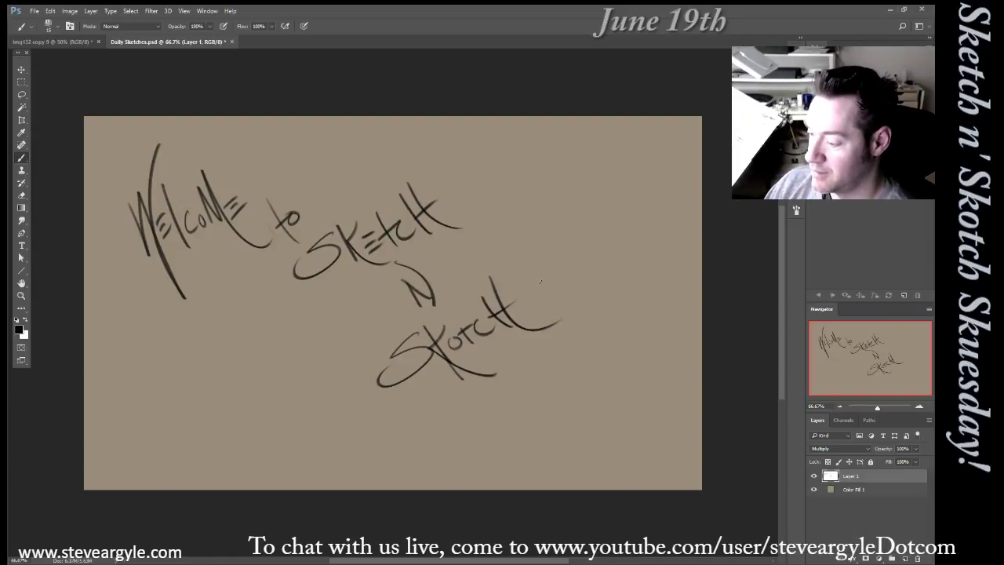
left_click_drag(408, 253, 421, 260)
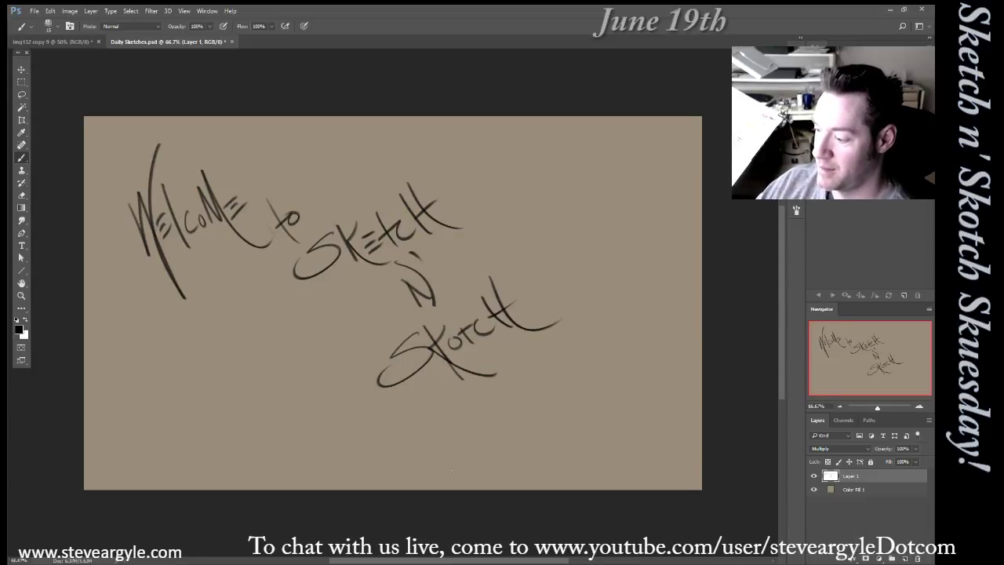
left_click_drag(544, 233, 537, 309)
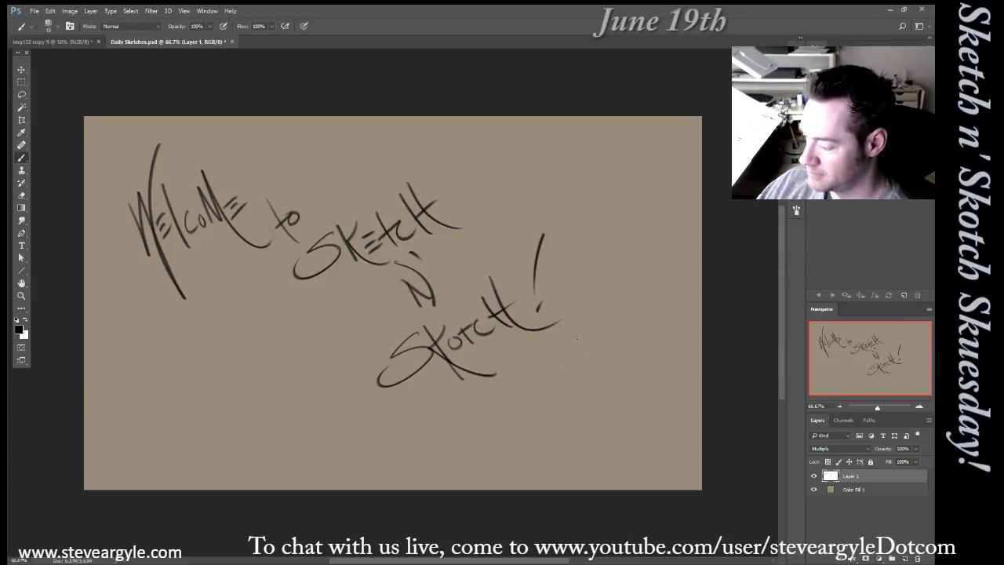
Sketch the snout of a shark-like creature beside "Skotch!", with a pointed peak, a faint lower line and a small circle
mouse_move(574, 338)
left_mouse_down()
mouse_move(560, 380)
mouse_move(579, 391)
mouse_move(559, 379)
left_mouse_up()
mouse_move(581, 336)
left_mouse_down()
mouse_move(612, 278)
mouse_move(608, 307)
mouse_move(604, 295)
mouse_move(614, 313)
mouse_move(646, 302)
left_mouse_up()
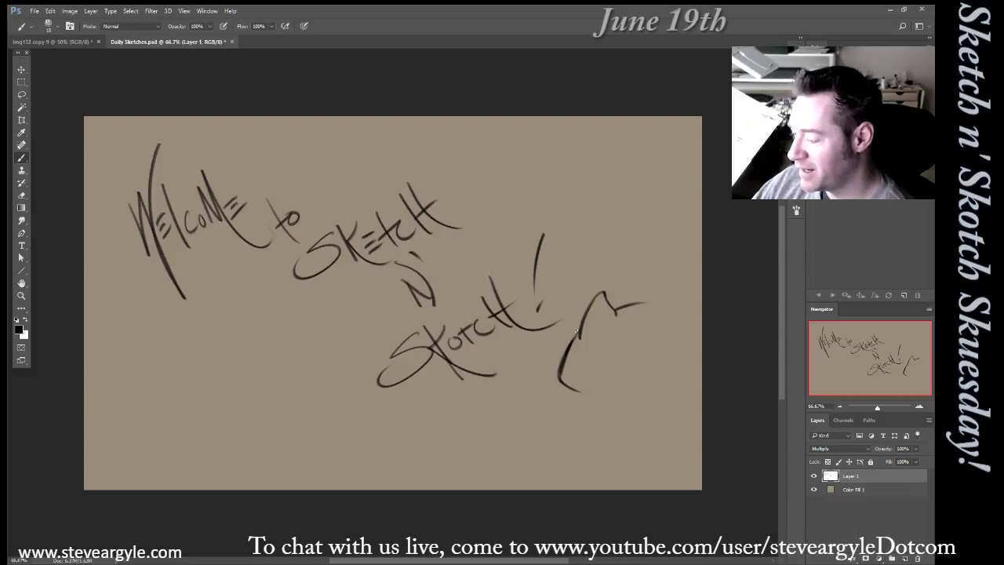
left_click_drag(576, 334, 581, 327)
left_click_drag(567, 381, 590, 379)
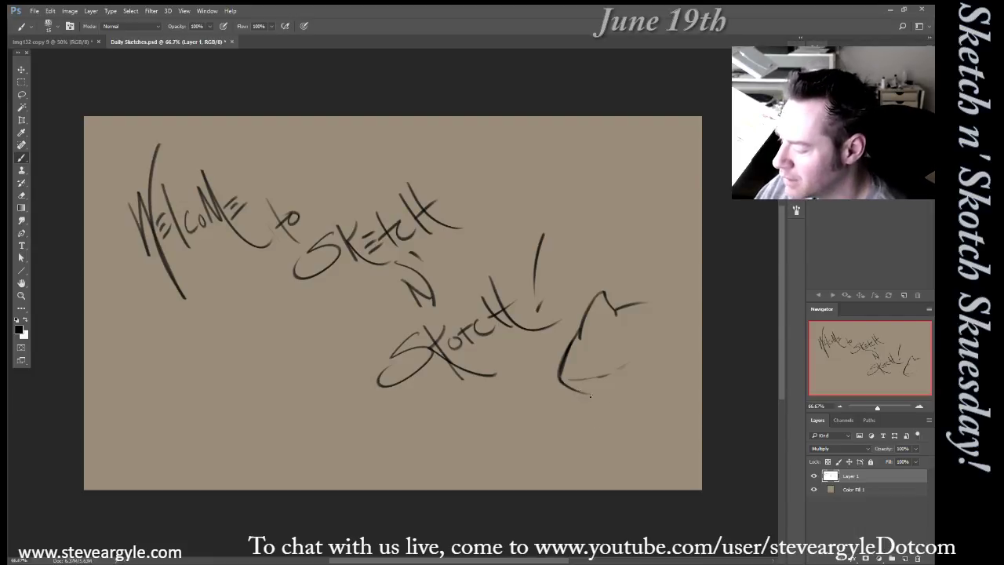
left_click_drag(582, 393, 610, 394)
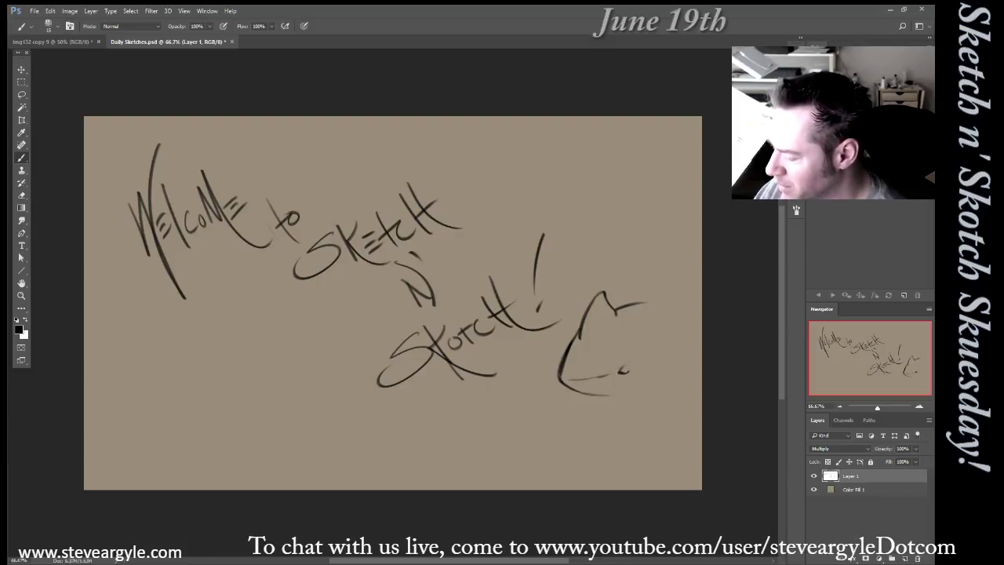
left_click_drag(626, 364, 622, 368)
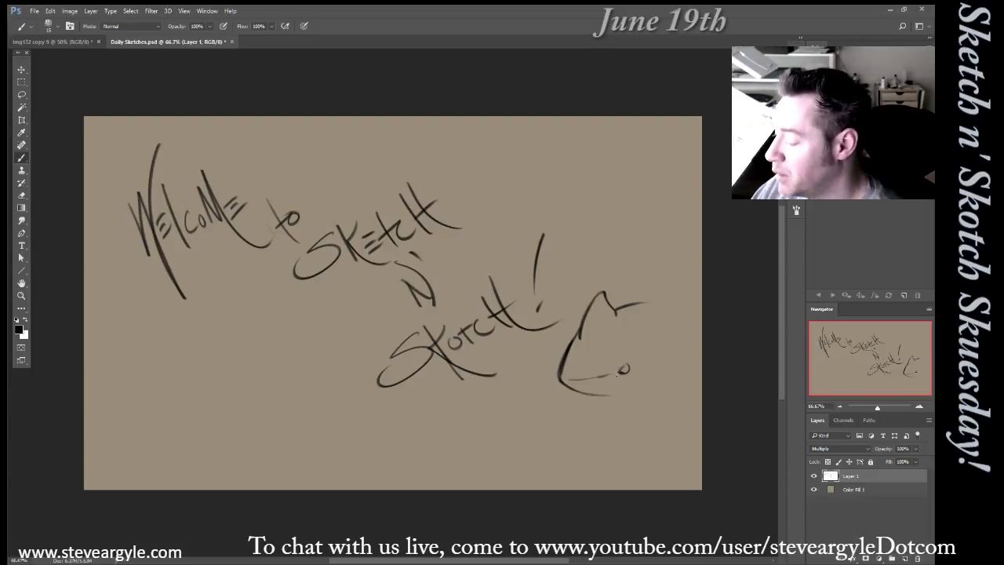
left_click_drag(623, 369, 628, 365)
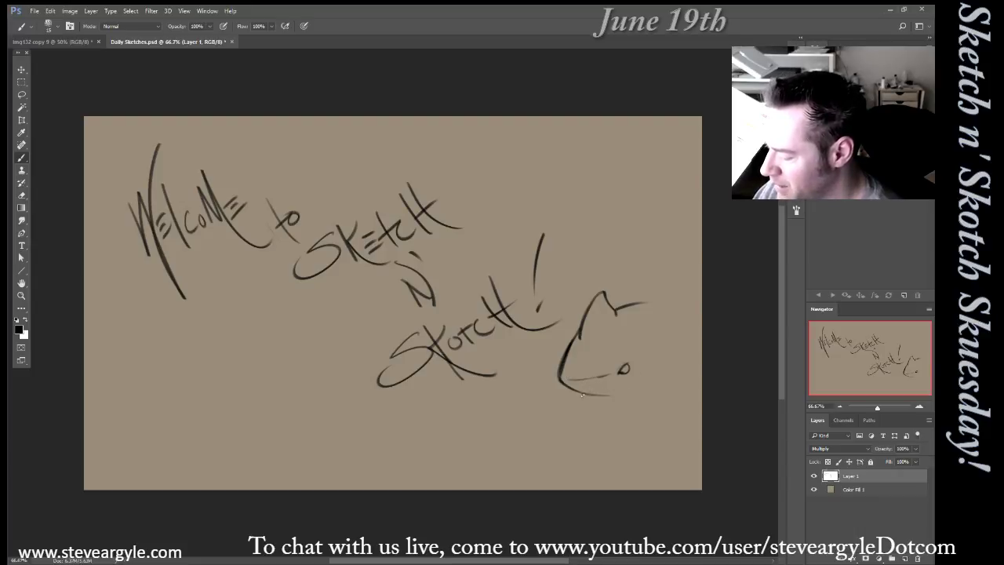
Extend the underside of the snout and add jagged teeth, a jaw curve and curved gill-like lines behind the mouth
mouse_move(582, 394)
left_mouse_down()
mouse_move(616, 395)
mouse_move(604, 396)
mouse_move(651, 357)
left_mouse_up()
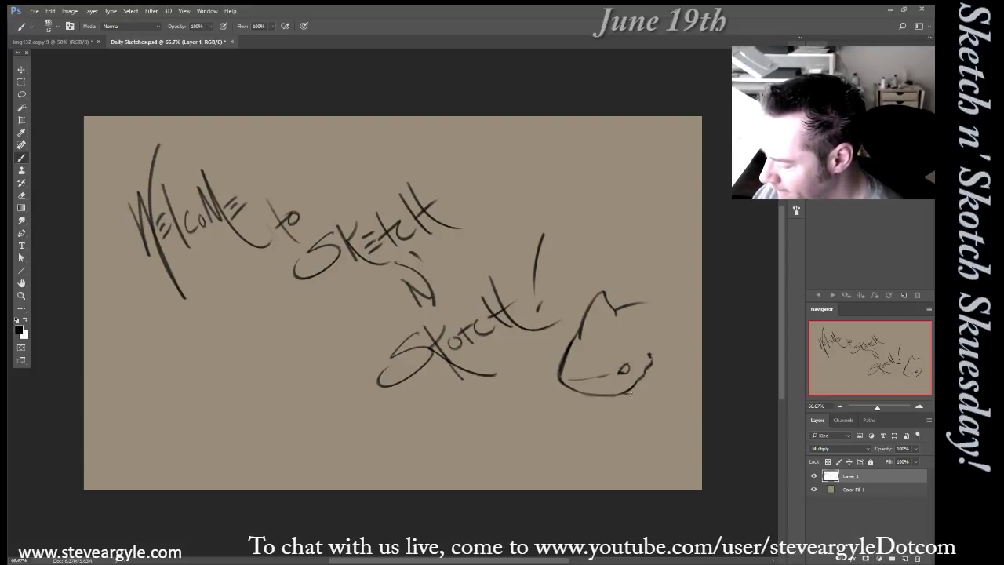
left_click_drag(633, 392, 652, 366)
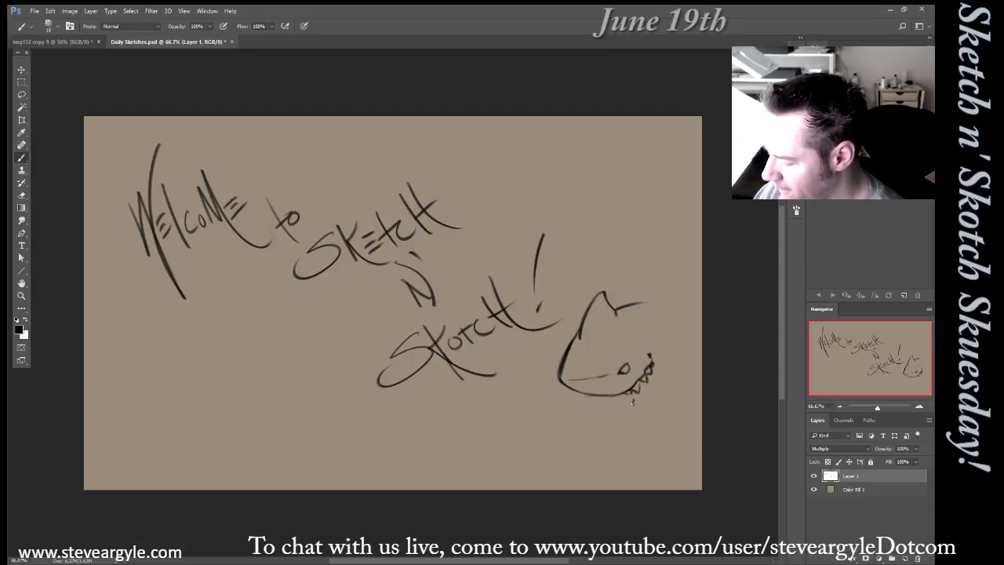
mouse_move(633, 402)
left_mouse_down()
mouse_move(650, 401)
mouse_move(655, 369)
left_mouse_up()
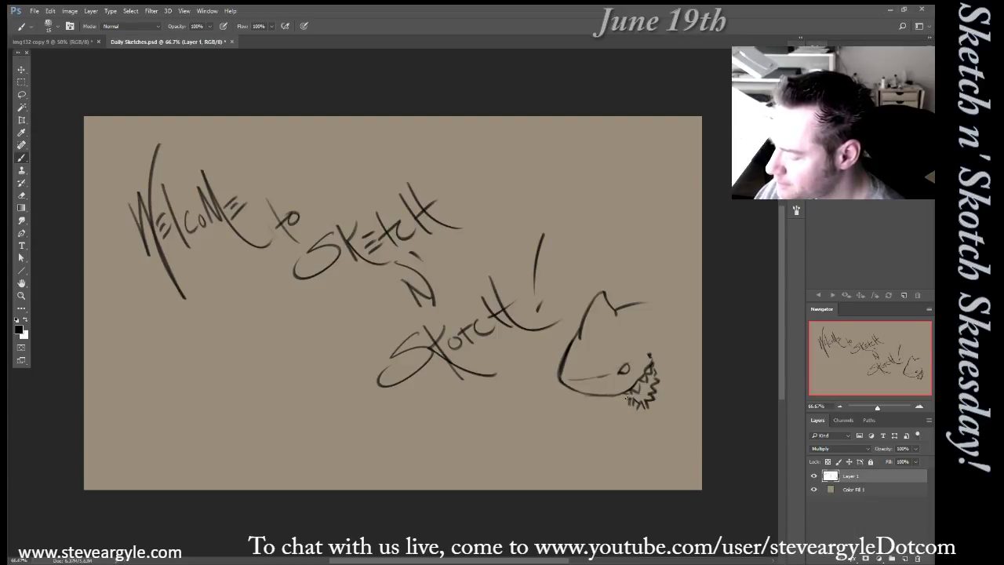
left_click_drag(628, 404, 642, 420)
mouse_move(648, 341)
left_mouse_down()
mouse_move(661, 346)
mouse_move(660, 360)
mouse_move(673, 343)
mouse_move(680, 360)
left_mouse_up()
Draw the long curved top of the creature's head, darken the mouth corner and outline the jaw around the teeth
mouse_move(614, 309)
left_mouse_down()
mouse_move(634, 303)
mouse_move(691, 319)
left_mouse_up()
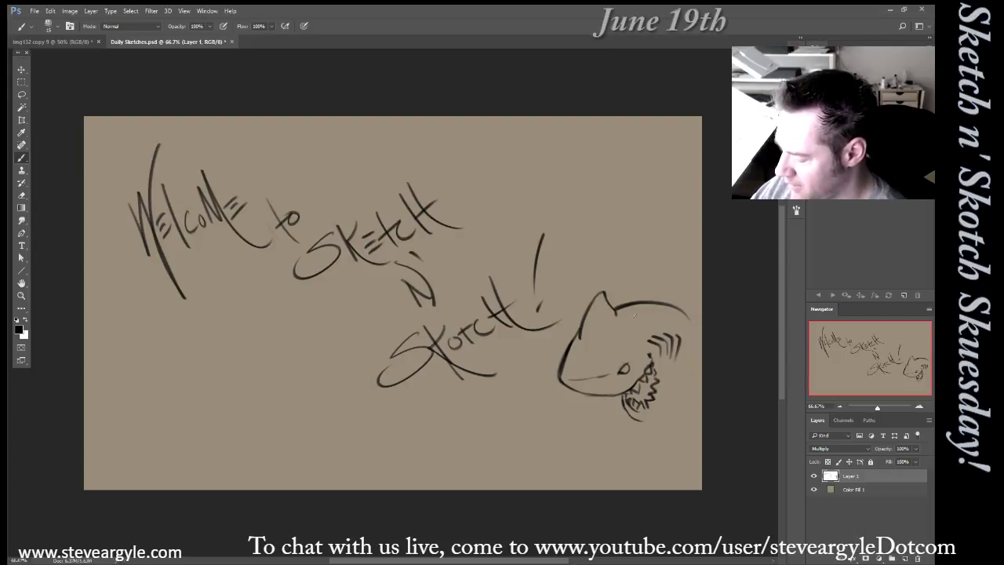
key("ctrl+z")
left_click_drag(614, 307, 702, 311)
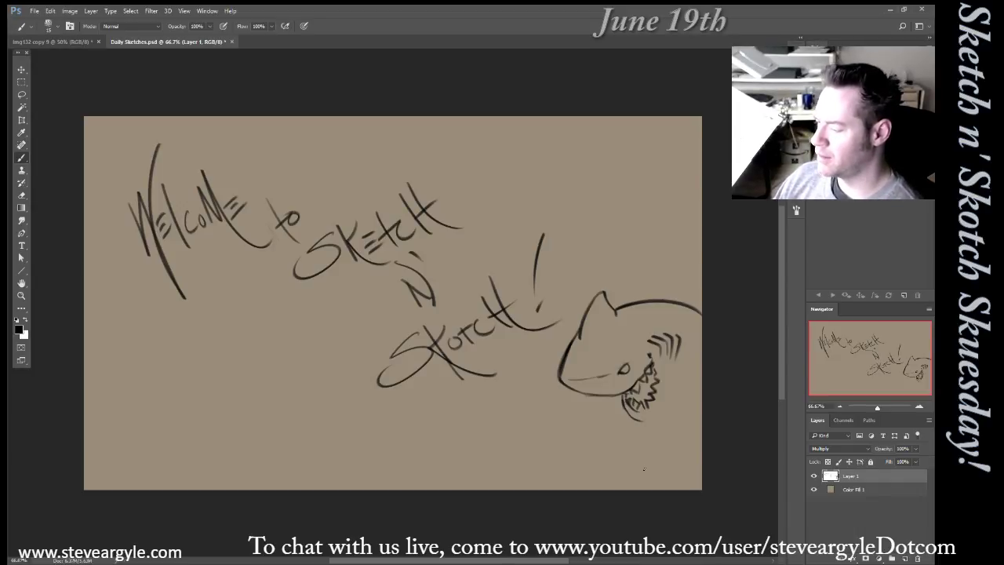
left_click_drag(648, 356, 653, 359)
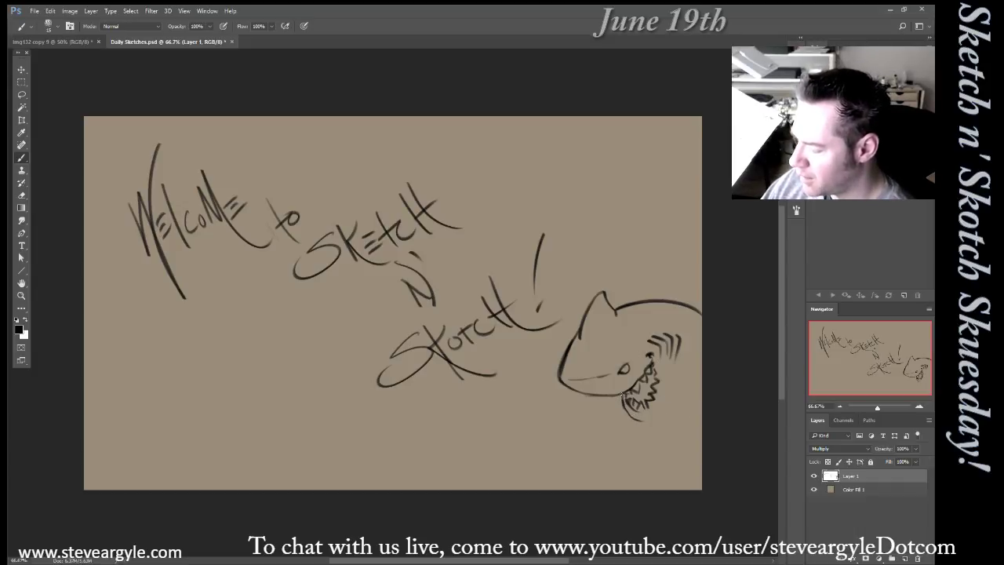
mouse_move(621, 394)
left_mouse_down()
mouse_move(654, 424)
mouse_move(646, 419)
mouse_move(660, 418)
mouse_move(631, 417)
mouse_move(654, 421)
mouse_move(674, 408)
mouse_move(653, 419)
mouse_move(673, 402)
mouse_move(643, 407)
mouse_move(659, 384)
left_mouse_up()
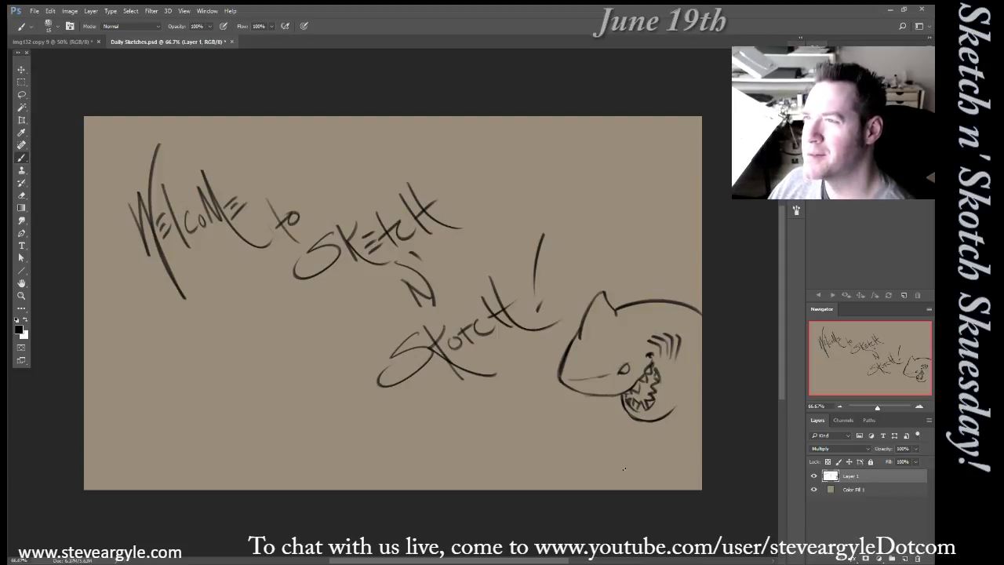
mouse_move(651, 358)
left_mouse_down()
mouse_move(625, 417)
mouse_move(623, 395)
mouse_move(641, 419)
left_mouse_up()
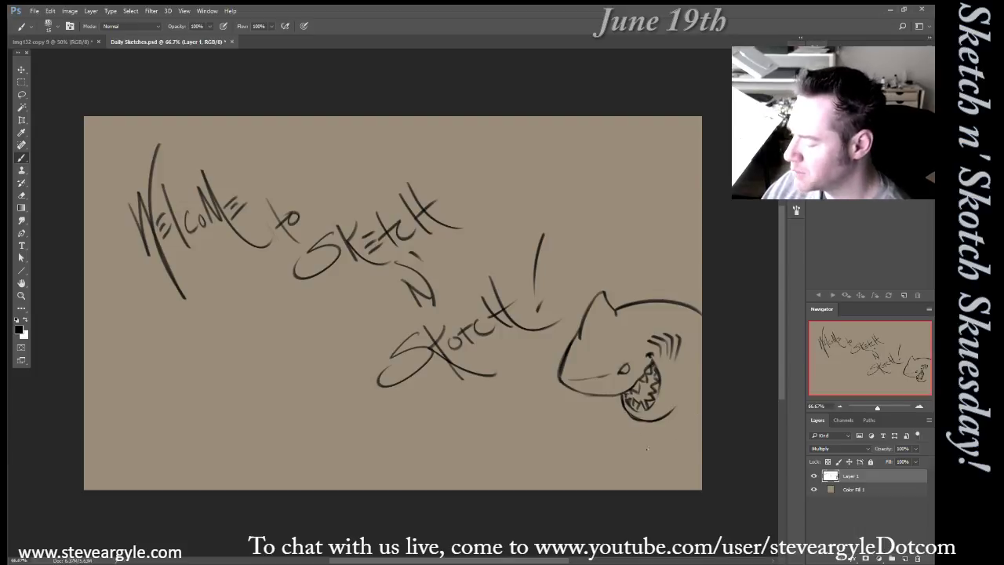
Shift the artwork up and to the left, complete the back and underside of the head and add a small curved mark
left_click_drag(669, 447, 639, 435)
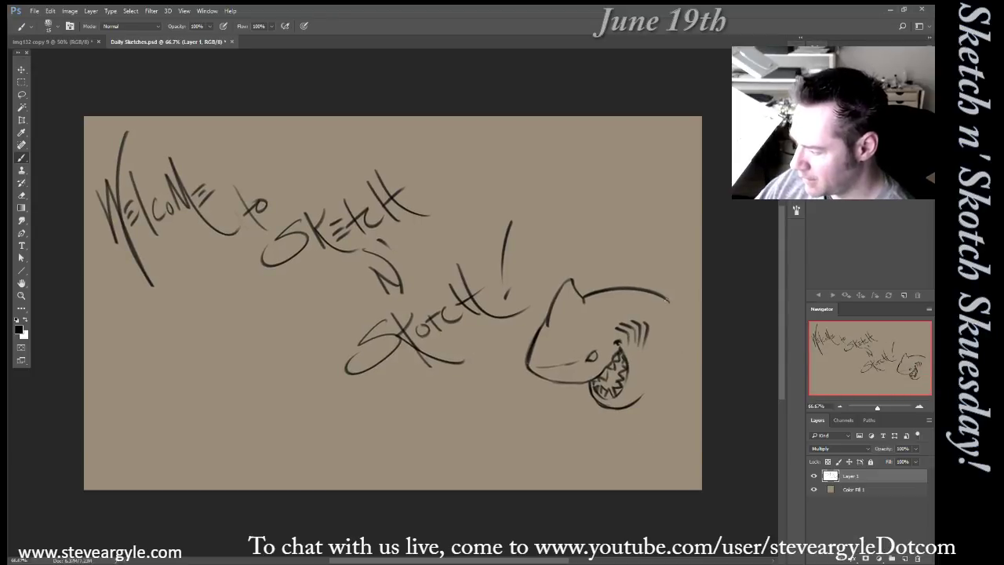
left_click_drag(669, 300, 695, 368)
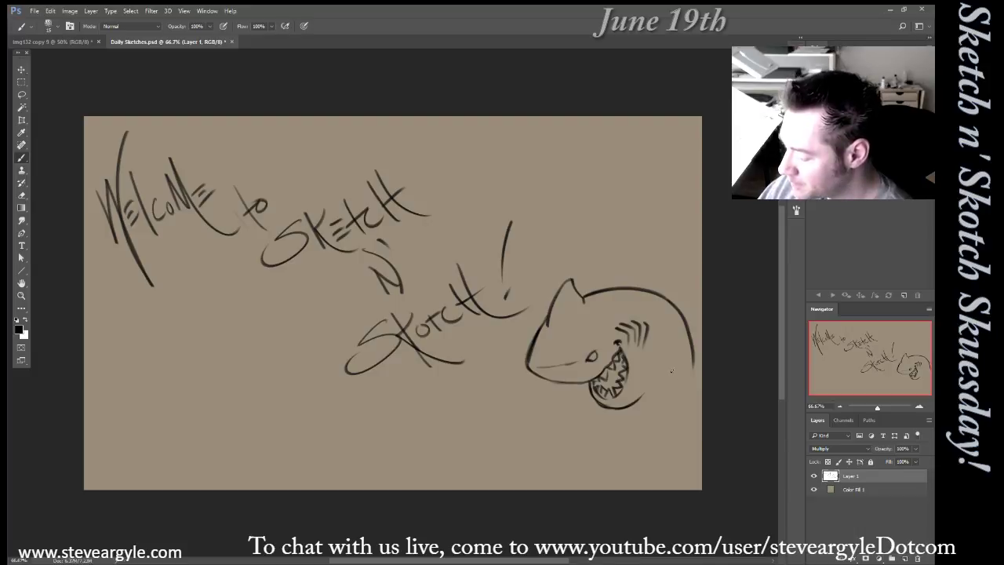
left_click_drag(669, 365, 687, 360)
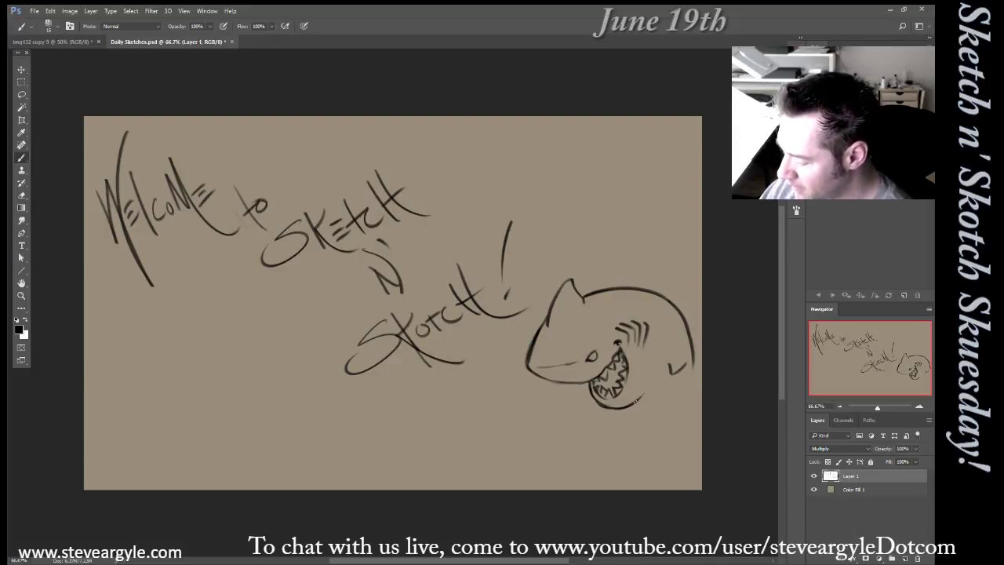
mouse_move(635, 401)
left_mouse_down()
mouse_move(654, 393)
mouse_move(633, 410)
mouse_move(653, 416)
left_mouse_up()
left_click_drag(692, 359, 672, 407)
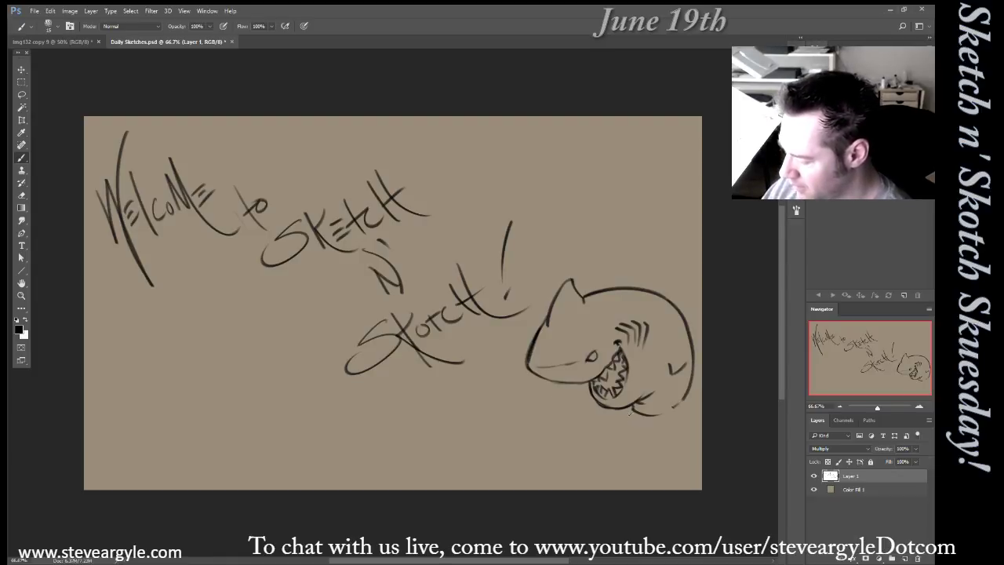
left_click_drag(683, 397, 623, 428)
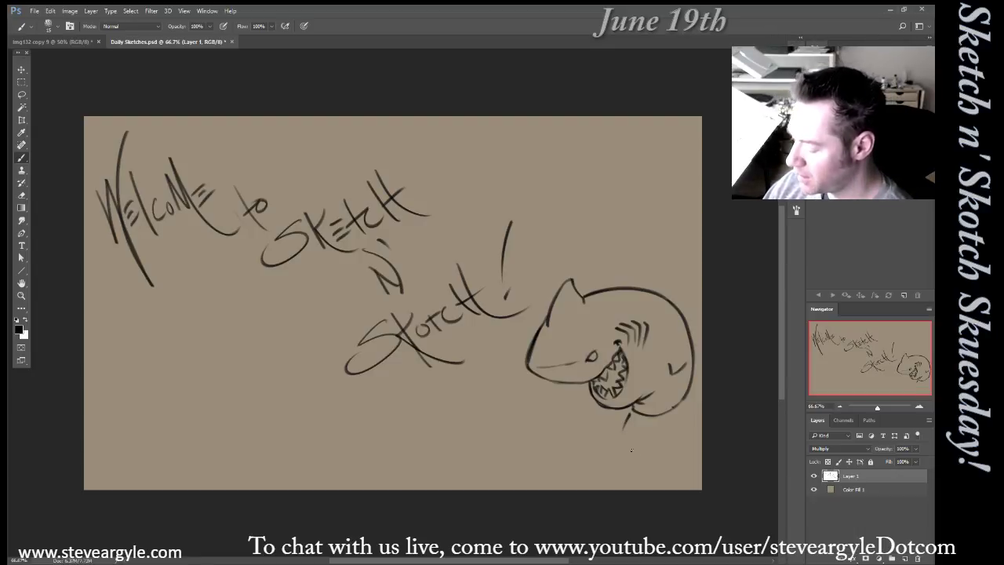
Draw the creature's neck and collar-like folds beneath the head, and extend the curved mark near the back of the head
left_click_drag(625, 437, 665, 449)
left_click_drag(682, 404, 662, 433)
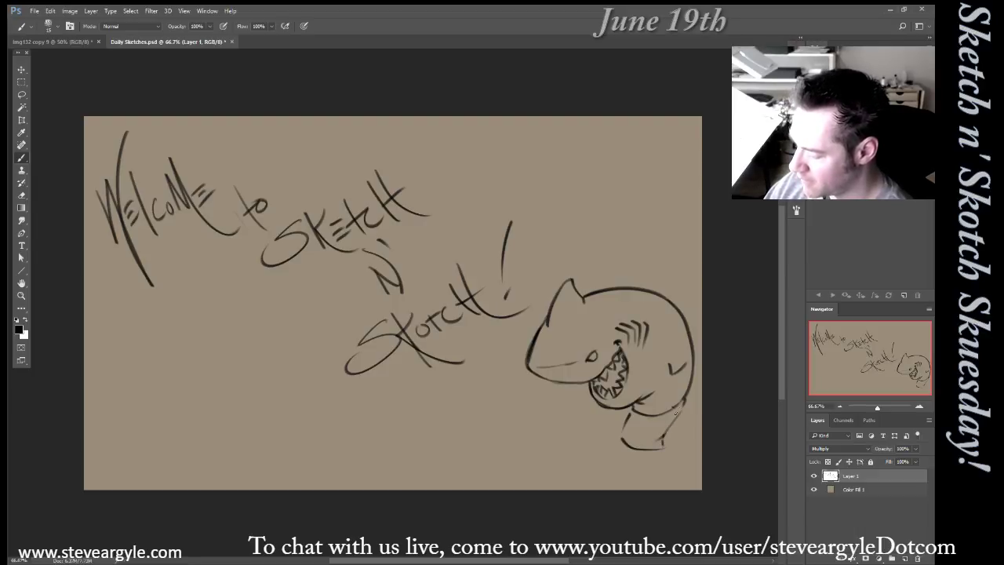
left_click_drag(686, 399, 667, 426)
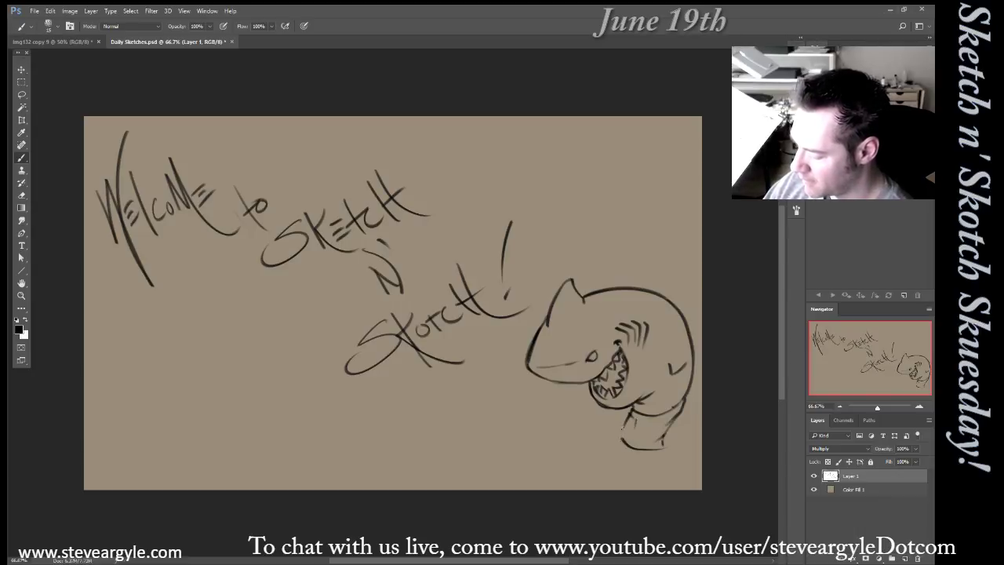
mouse_move(624, 441)
left_mouse_down()
mouse_move(629, 465)
mouse_move(660, 451)
mouse_move(643, 466)
mouse_move(657, 456)
mouse_move(653, 465)
mouse_move(630, 465)
mouse_move(639, 469)
mouse_move(676, 467)
mouse_move(692, 401)
mouse_move(702, 397)
mouse_move(702, 435)
left_mouse_up()
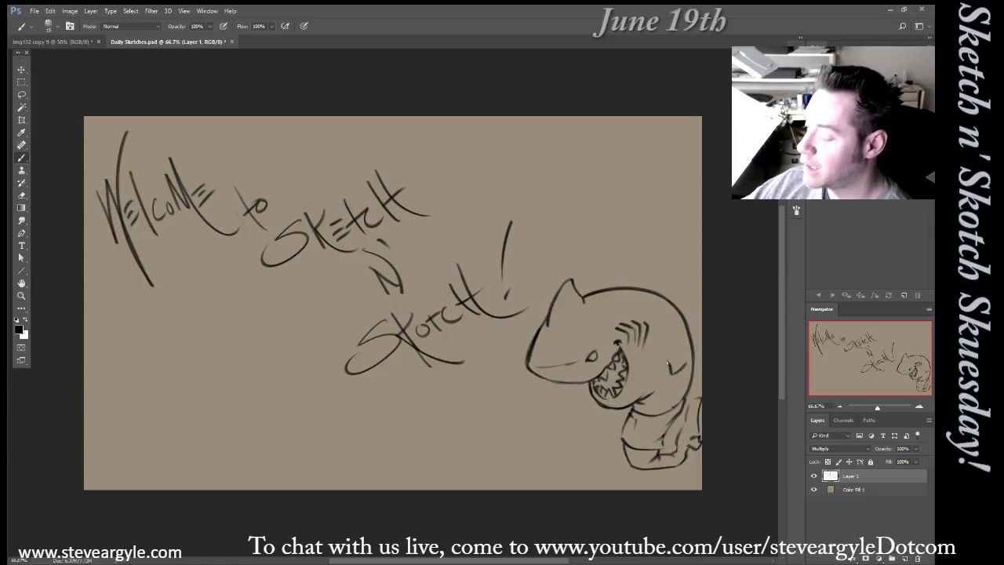
mouse_move(664, 355)
left_mouse_down()
mouse_move(669, 367)
mouse_move(660, 356)
mouse_move(687, 359)
mouse_move(691, 345)
mouse_move(684, 367)
left_mouse_up()
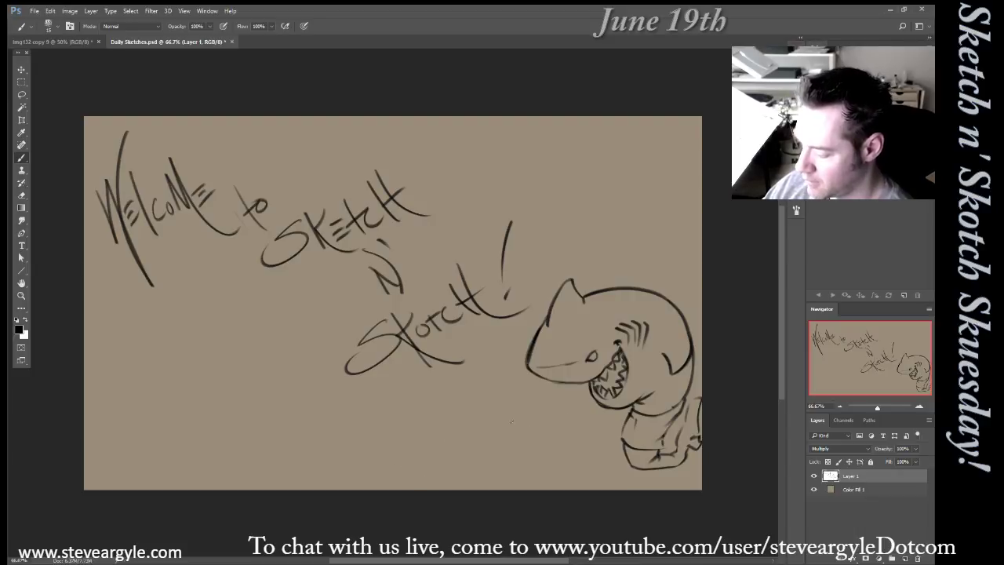
Draw a small round fish facing the shark with a domed head, eye, side curve, crest fin and lower body outline
mouse_move(513, 422)
left_mouse_down()
mouse_move(503, 439)
mouse_move(523, 421)
mouse_move(545, 439)
mouse_move(523, 434)
mouse_move(549, 437)
left_mouse_up()
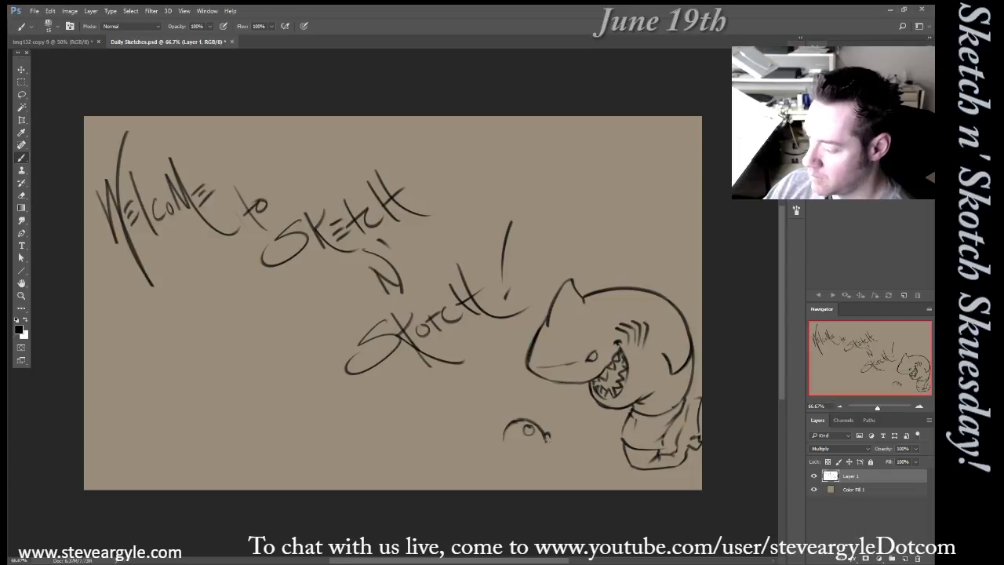
key("ctrl+z")
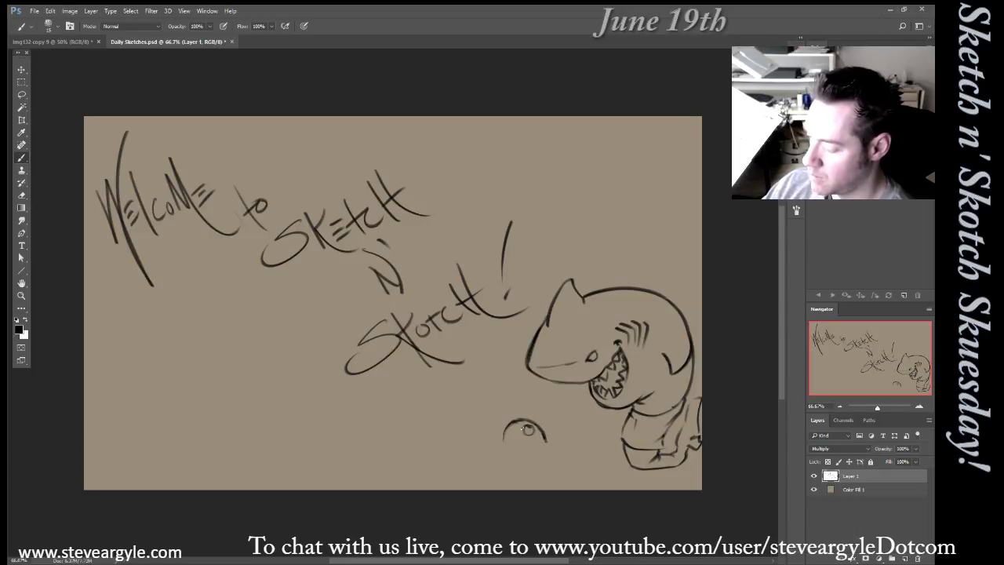
mouse_move(531, 423)
left_mouse_down()
mouse_move(520, 429)
mouse_move(554, 445)
mouse_move(519, 463)
left_mouse_up()
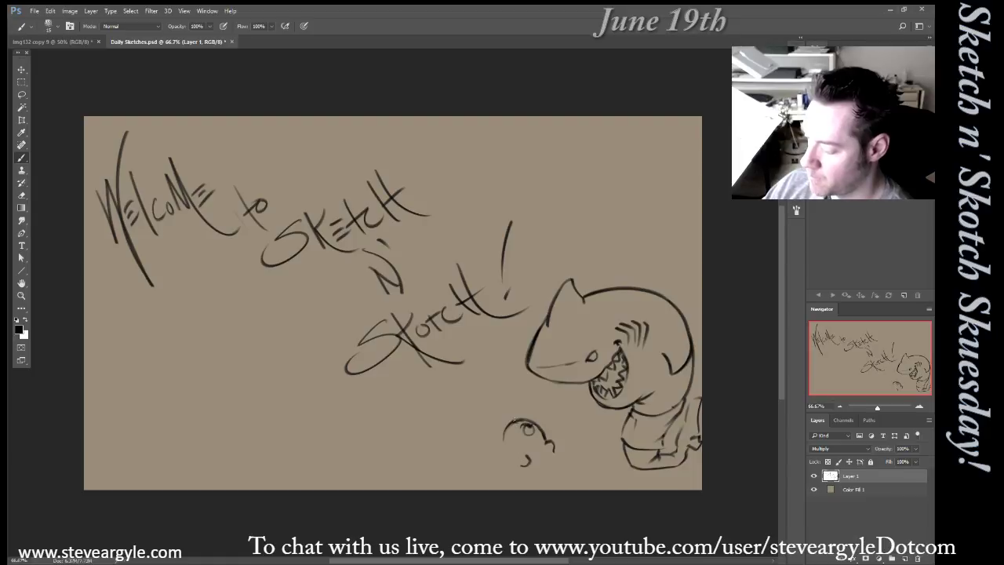
left_click_drag(513, 415, 497, 425)
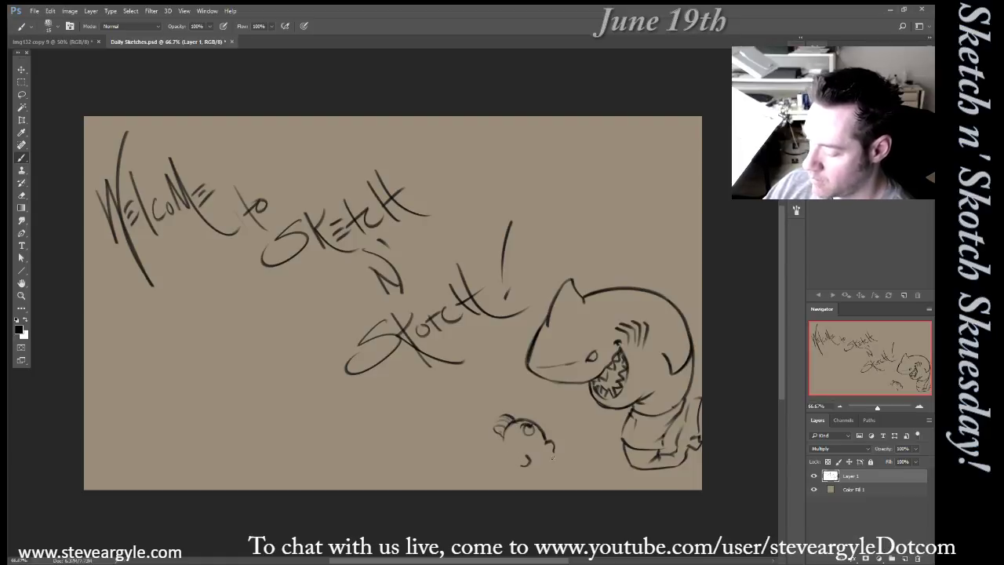
mouse_move(552, 452)
left_mouse_down()
mouse_move(551, 476)
mouse_move(503, 482)
left_mouse_up()
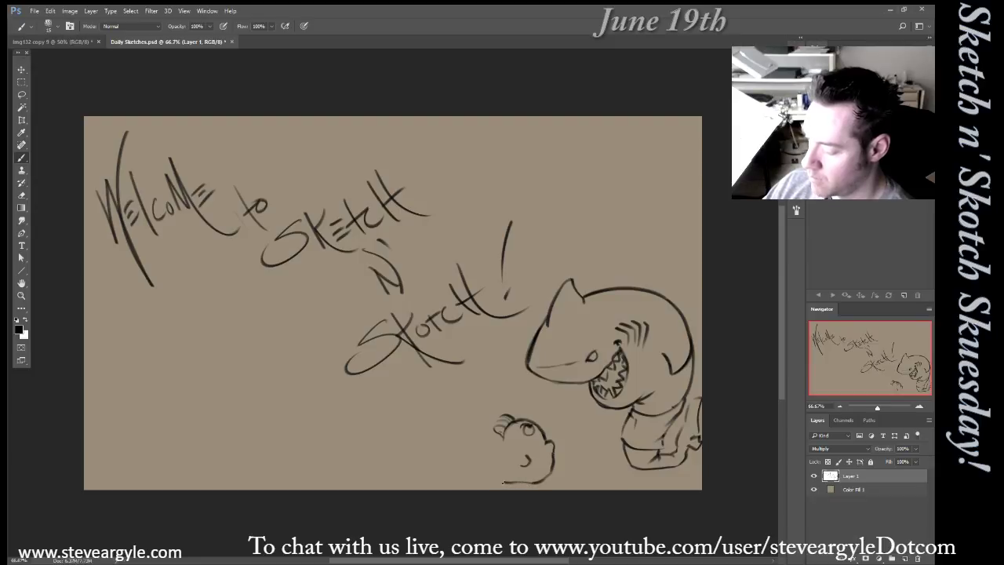
Complete the small fish with its back outline, a striped tail, a side fin and a raised fin pointing at the shark
mouse_move(504, 434)
left_mouse_down()
mouse_move(511, 472)
mouse_move(484, 478)
left_mouse_up()
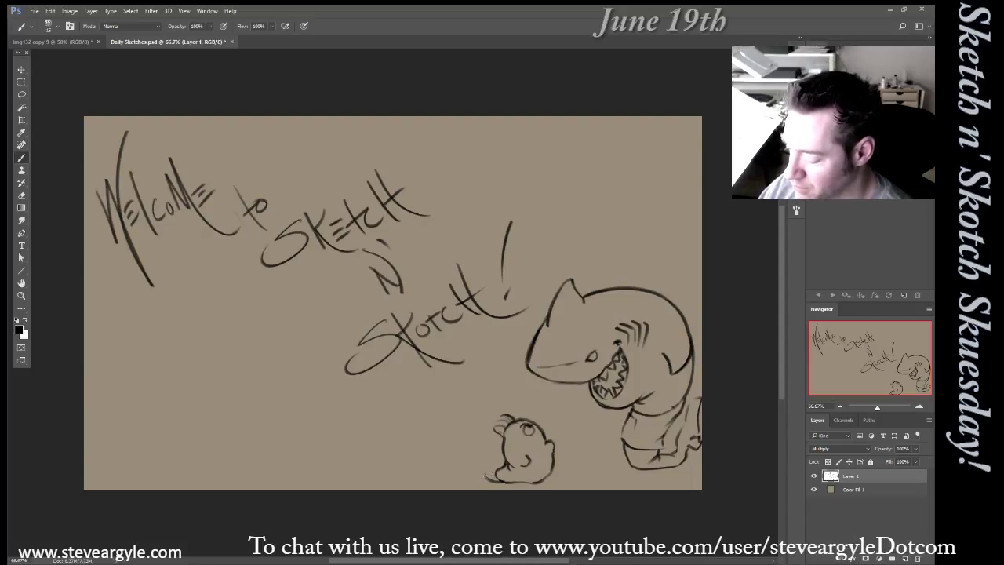
left_click_drag(487, 464, 484, 480)
mouse_move(524, 453)
left_mouse_down()
mouse_move(498, 463)
mouse_move(494, 476)
mouse_move(528, 464)
mouse_move(544, 442)
mouse_move(518, 449)
left_mouse_up()
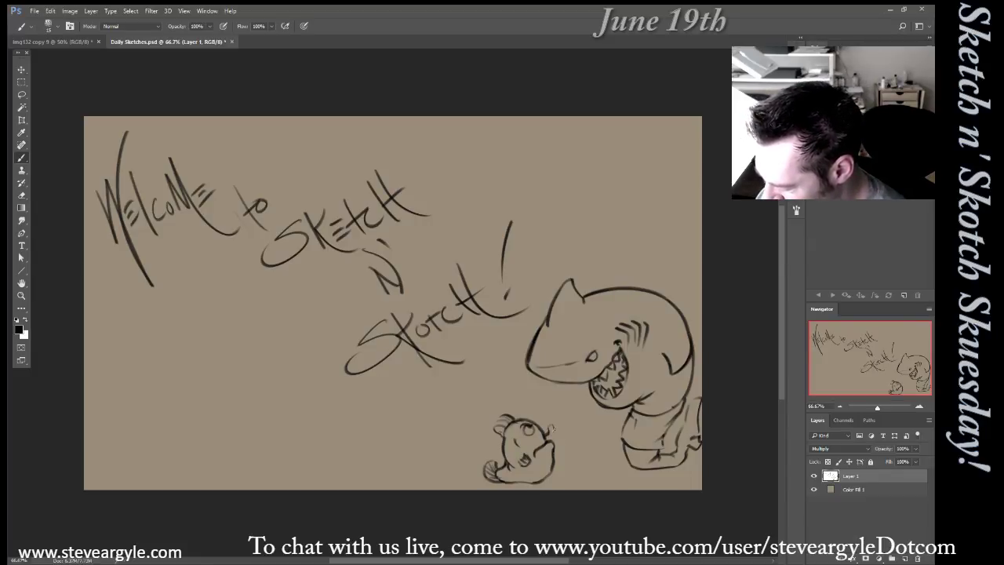
mouse_move(553, 429)
left_mouse_down()
mouse_move(565, 421)
mouse_move(551, 441)
left_mouse_up()
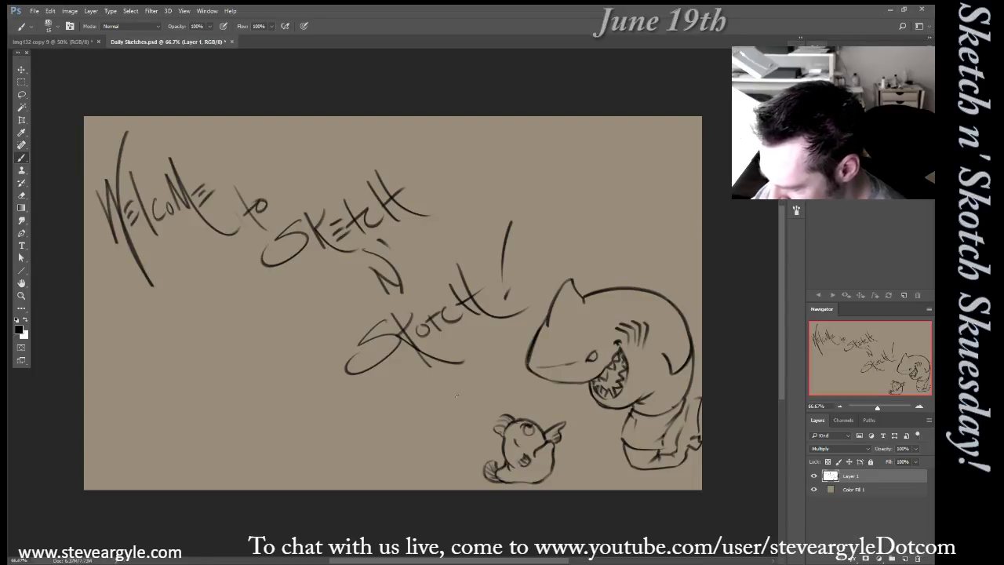
Handwrite "You ate my friends." above the small fish and extend the spiny fin along its head and back
mouse_move(449, 392)
left_mouse_down()
mouse_move(454, 406)
mouse_move(476, 392)
left_mouse_up()
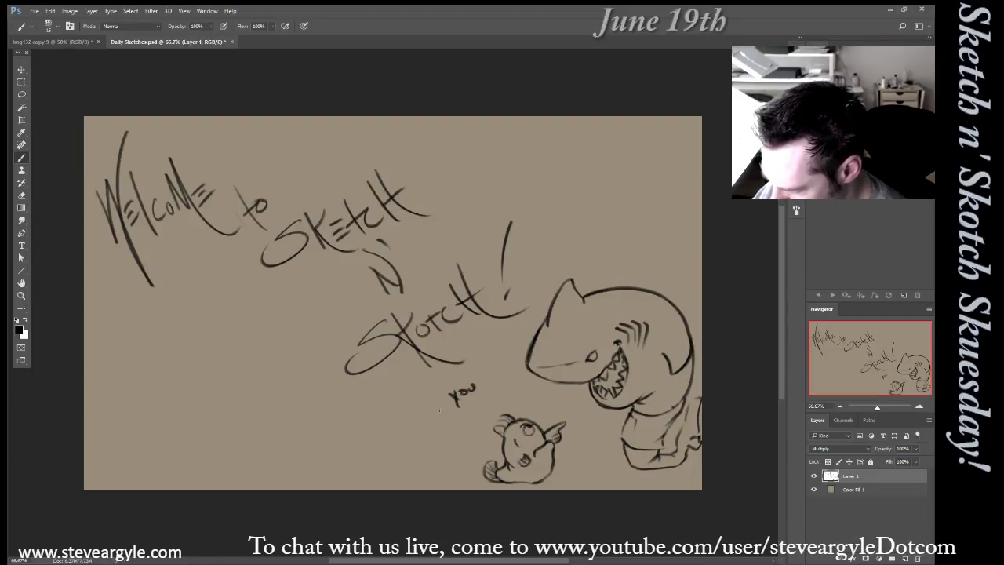
mouse_move(440, 419)
left_mouse_down()
mouse_move(457, 403)
mouse_move(466, 412)
mouse_move(487, 398)
mouse_move(485, 408)
left_mouse_up()
mouse_move(496, 385)
left_mouse_down()
mouse_move(495, 394)
mouse_move(512, 384)
left_mouse_up()
left_click_drag(506, 389, 512, 393)
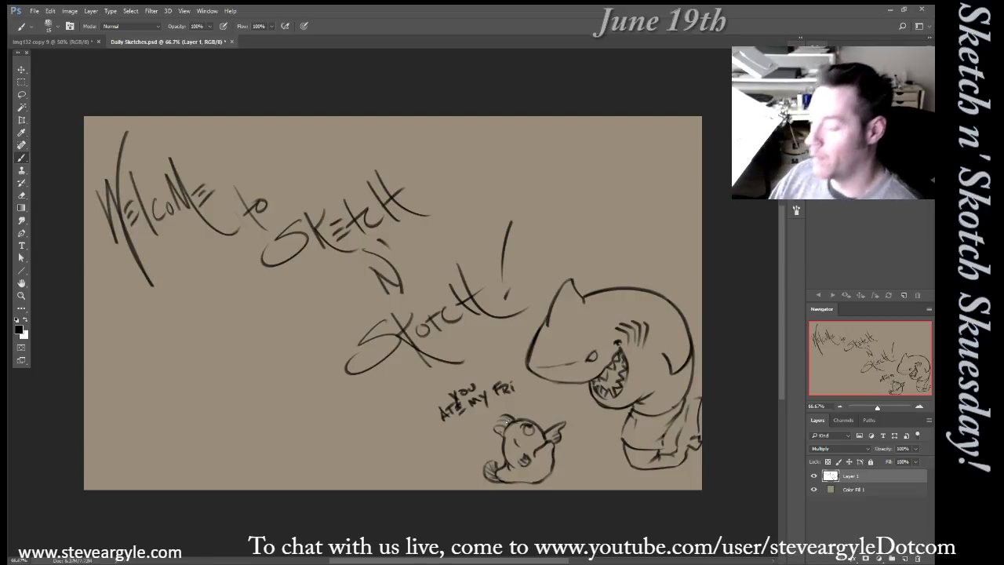
left_click_drag(515, 382, 517, 390)
left_click_drag(516, 382, 524, 382)
left_click_drag(524, 382, 540, 391)
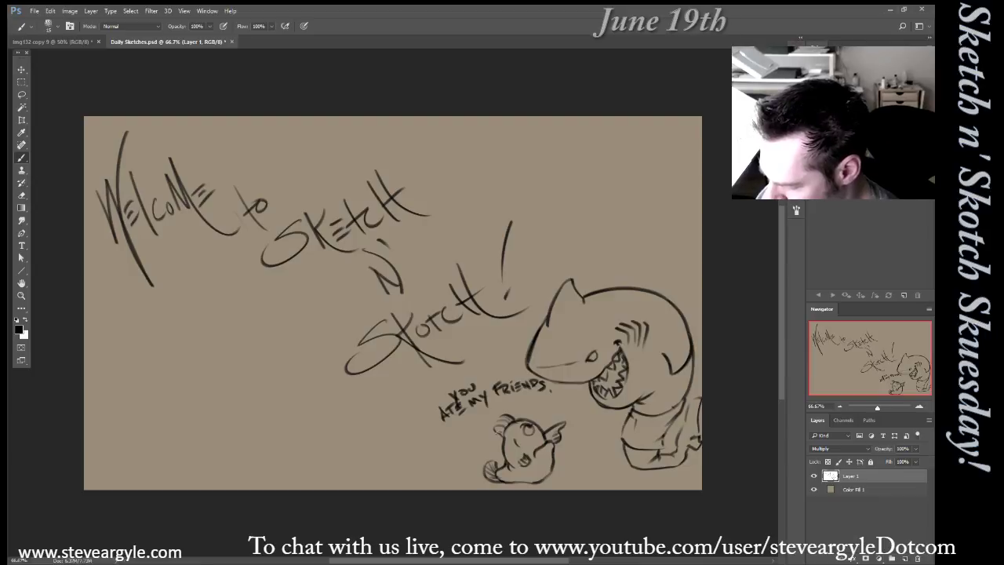
left_click_drag(497, 434, 506, 451)
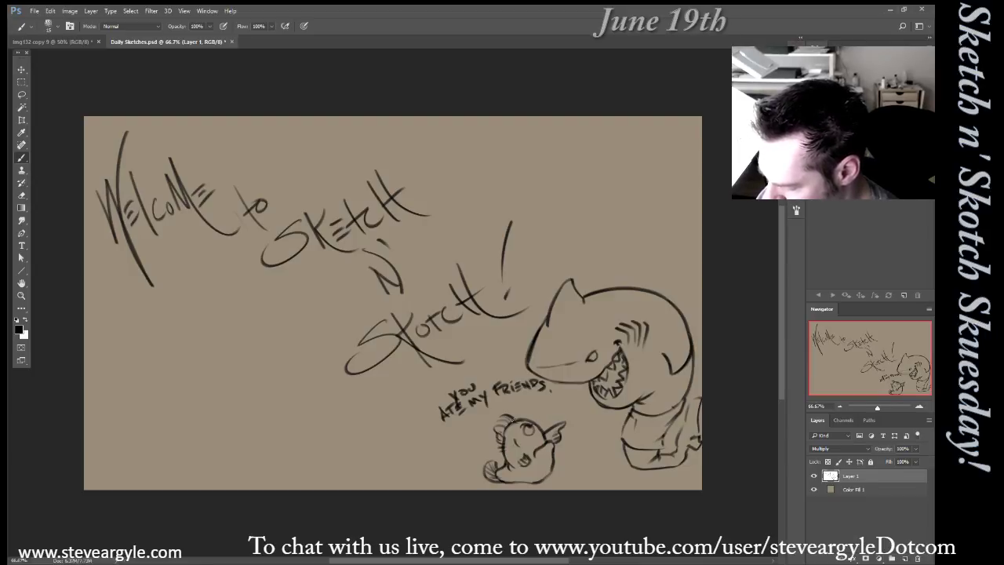
left_click_drag(506, 415, 525, 413)
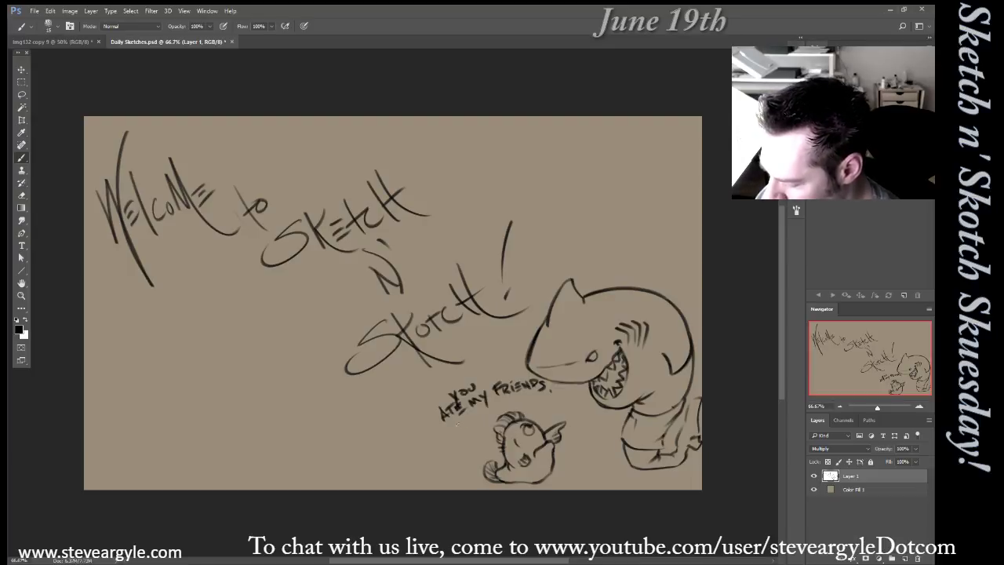
left_click_drag(458, 423, 466, 427)
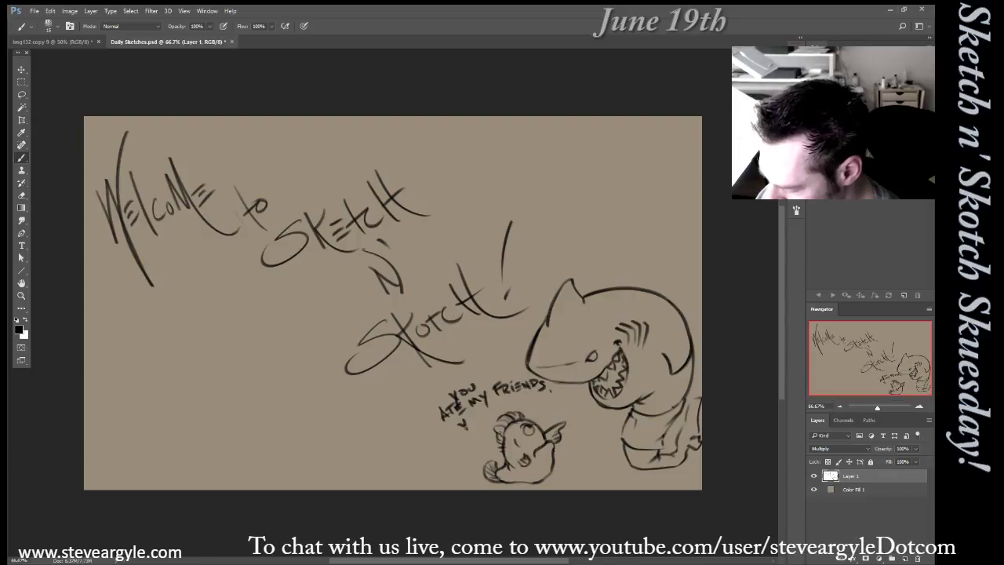
left_click_drag(474, 417, 473, 419)
key("ctrl+alt+z")
key("ctrl+alt+z")
key("ctrl+alt+z")
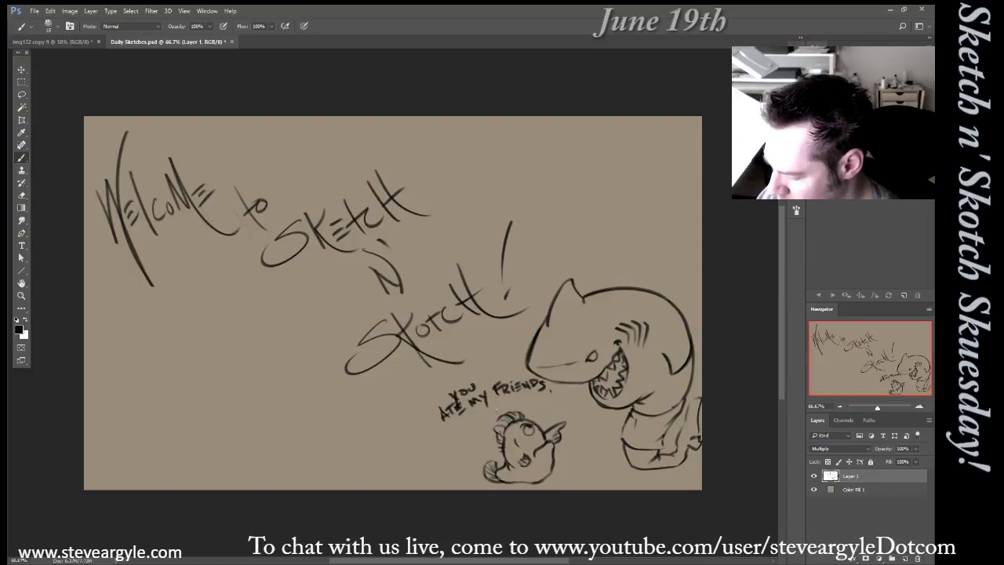
Add a small curve linking the handwritten caption to the fish, and extra fold lines beneath the shark's collar
left_click_drag(476, 417, 487, 424)
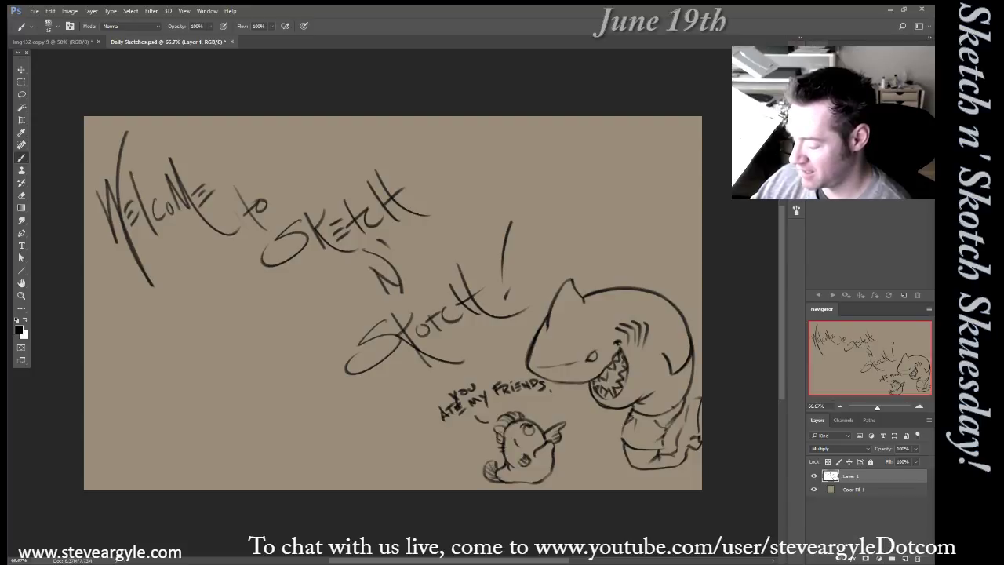
left_click_drag(657, 420, 668, 416)
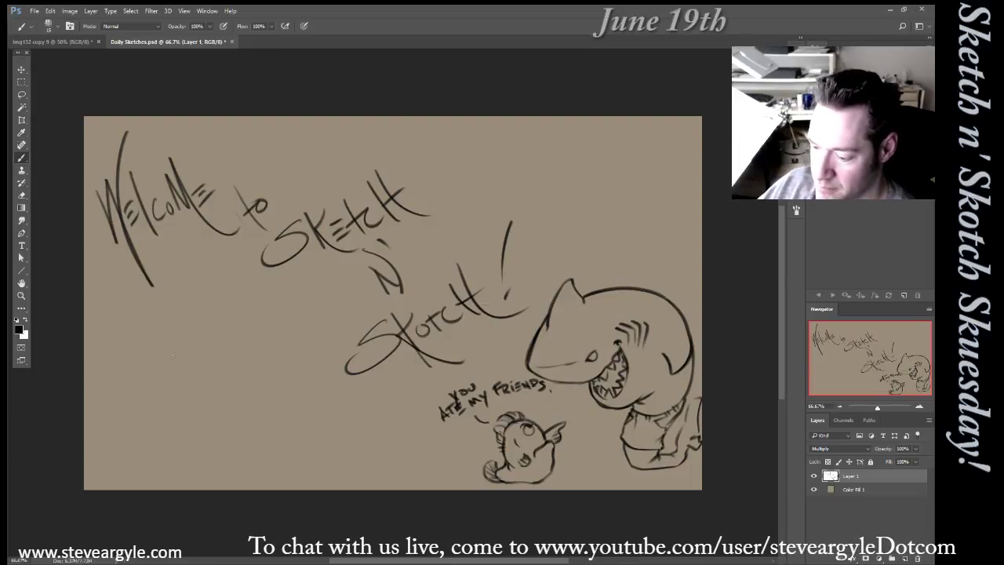
Sketch the light rounded outline of a large creature's head with a bulging lower jaw in the canvas's lower-left area
mouse_move(189, 336)
left_mouse_down()
mouse_move(249, 329)
mouse_move(170, 351)
mouse_move(248, 329)
mouse_move(276, 336)
mouse_move(304, 388)
left_mouse_up()
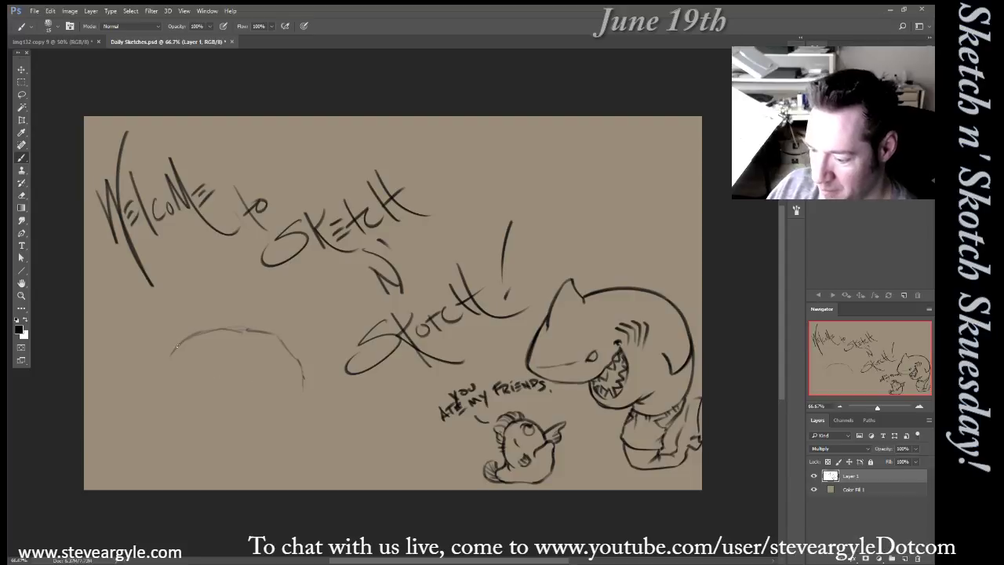
mouse_move(177, 346)
left_mouse_down()
mouse_move(123, 384)
mouse_move(120, 408)
left_mouse_up()
left_click_drag(141, 373, 121, 395)
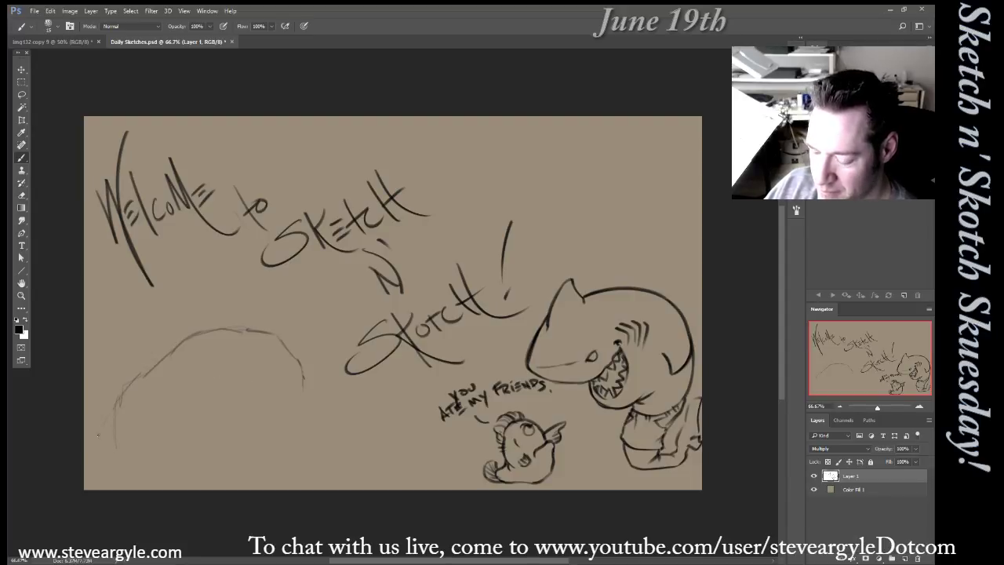
left_click_drag(105, 452, 136, 473)
mouse_move(115, 465)
left_mouse_down()
mouse_move(99, 429)
mouse_move(132, 383)
left_mouse_up()
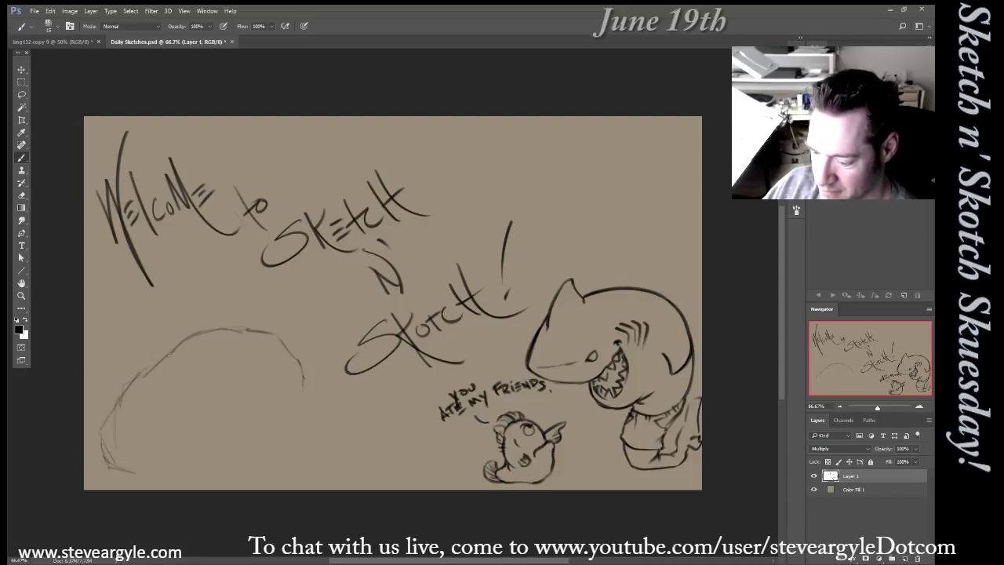
mouse_move(304, 382)
left_mouse_down()
mouse_move(334, 420)
mouse_move(345, 449)
mouse_move(335, 471)
left_mouse_up()
left_click_drag(345, 455, 319, 404)
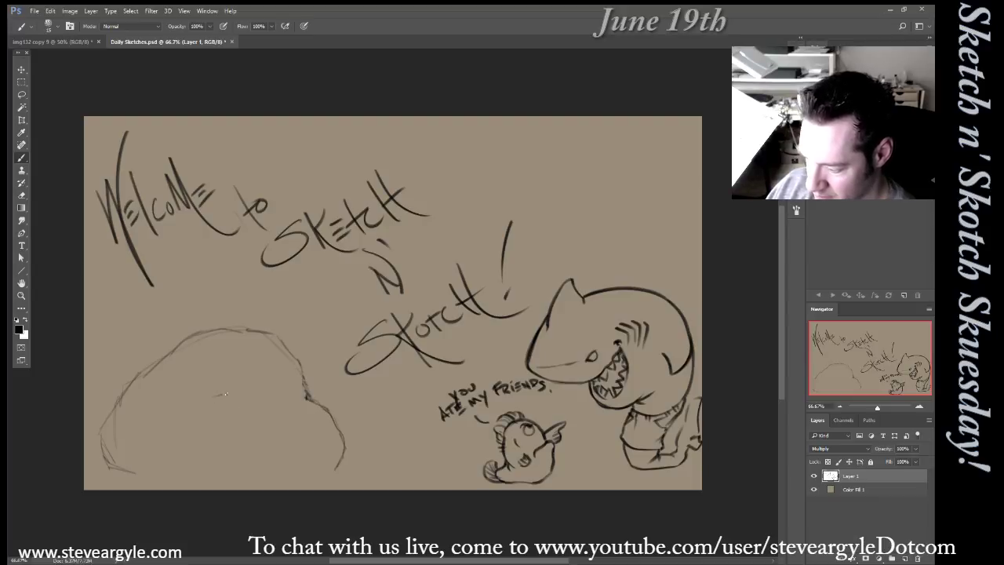
Draw the large head's long downturned mouth line, a squinting eye with a heavy brow, and creases toward its front edge
mouse_move(220, 395)
left_mouse_down()
mouse_move(261, 397)
mouse_move(218, 397)
mouse_move(305, 398)
mouse_move(286, 363)
mouse_move(308, 398)
mouse_move(218, 415)
mouse_move(172, 443)
left_mouse_up()
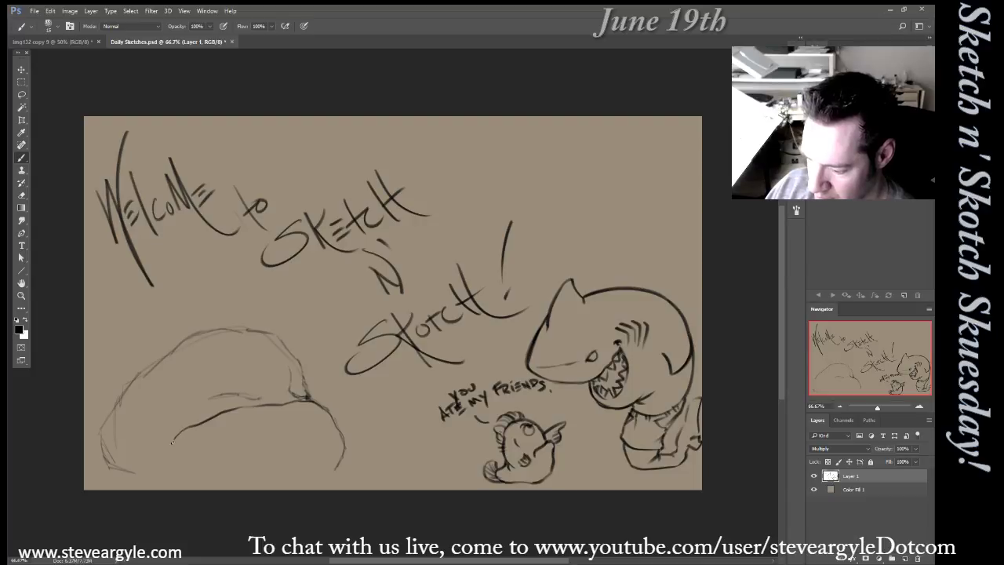
mouse_move(228, 397)
left_mouse_down()
mouse_move(238, 397)
mouse_move(208, 406)
left_mouse_up()
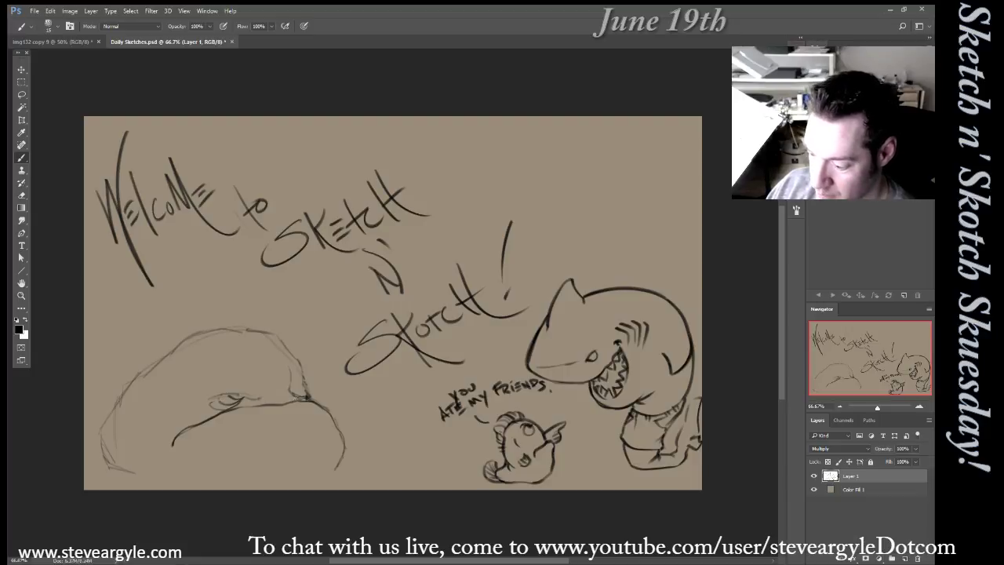
mouse_move(260, 397)
left_mouse_down()
mouse_move(194, 406)
mouse_move(240, 397)
mouse_move(195, 396)
mouse_move(179, 402)
mouse_move(203, 400)
mouse_move(188, 413)
mouse_move(211, 406)
mouse_move(183, 418)
mouse_move(302, 398)
mouse_move(324, 411)
mouse_move(272, 334)
mouse_move(304, 377)
left_mouse_up()
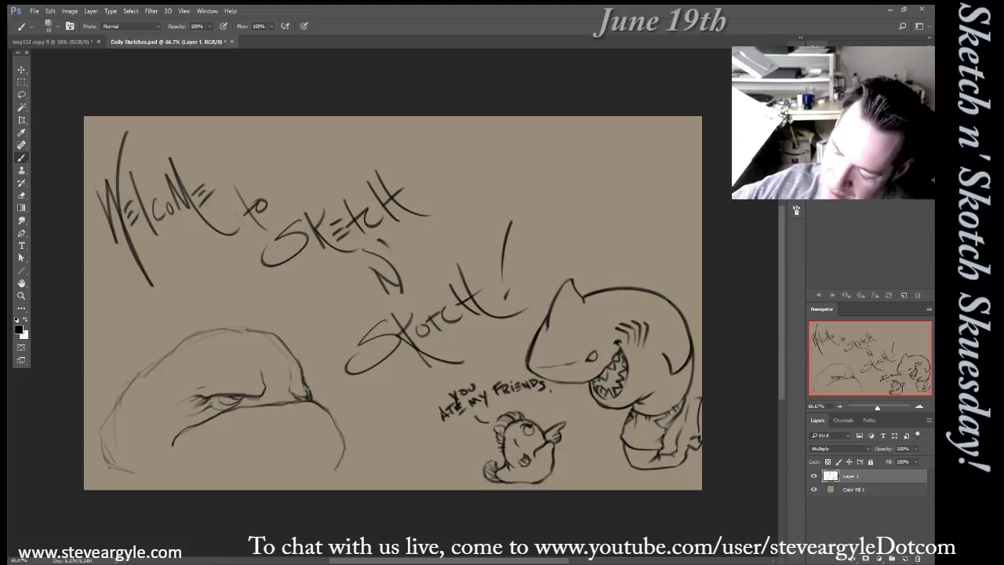
Darken the large head's outline, close it along the base and add short crease marks on the lower jaw
mouse_move(173, 443)
left_mouse_down()
mouse_move(118, 467)
mouse_move(99, 430)
mouse_move(127, 388)
mouse_move(189, 337)
mouse_move(243, 329)
mouse_move(281, 341)
mouse_move(302, 366)
left_mouse_up()
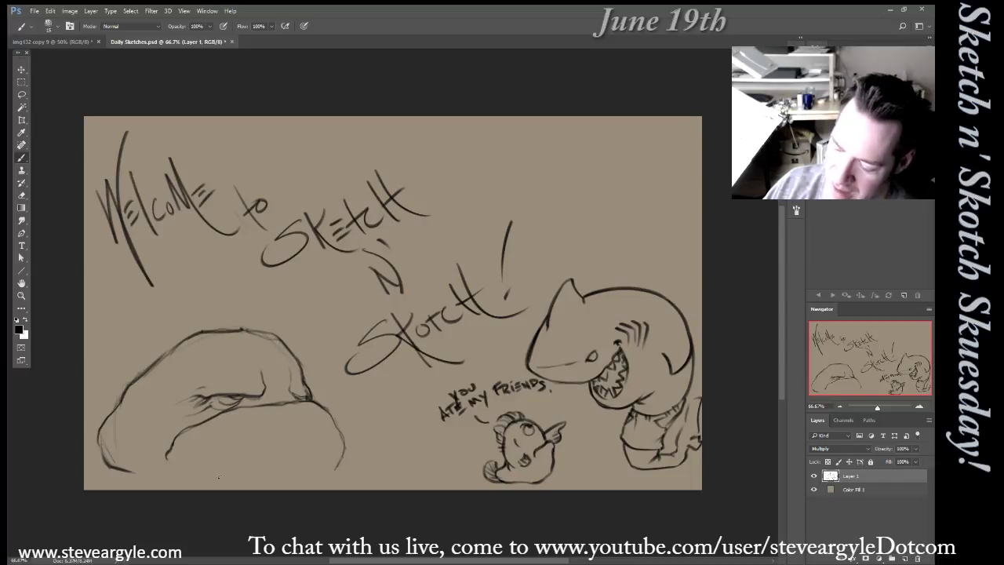
mouse_move(127, 472)
left_mouse_down()
mouse_move(151, 480)
mouse_move(339, 463)
left_mouse_up()
left_click_drag(213, 476, 163, 481)
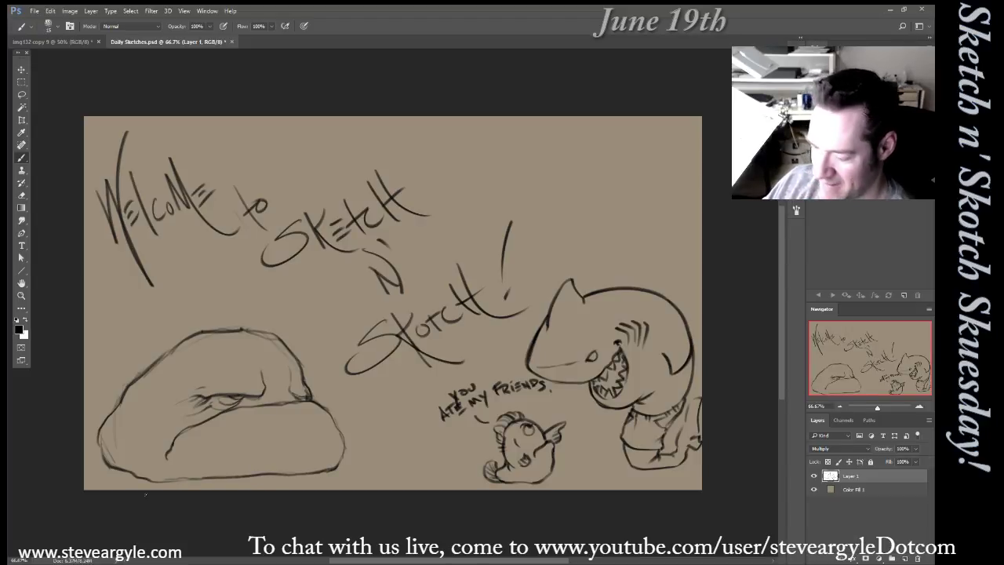
left_click_drag(298, 413, 305, 425)
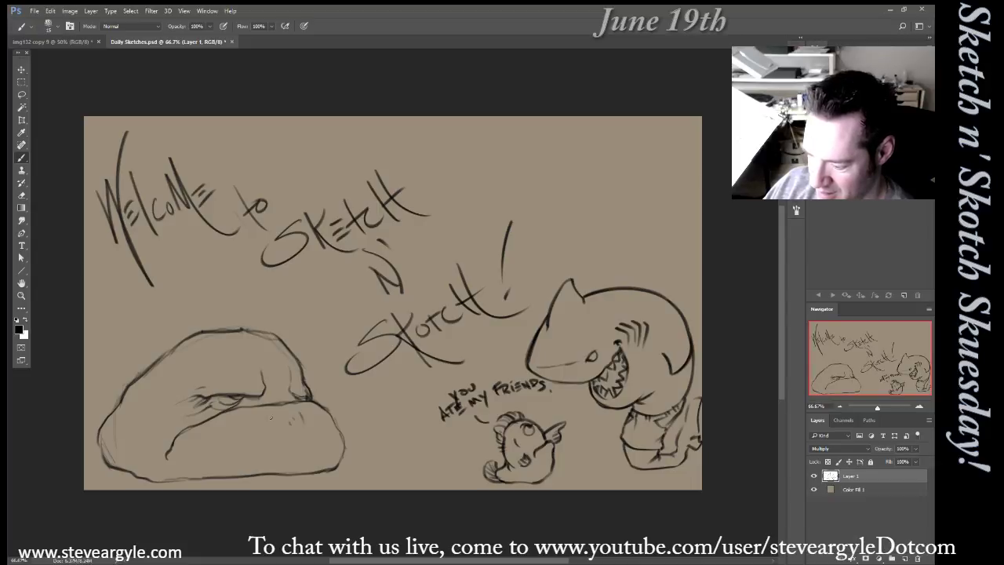
left_click_drag(269, 459, 277, 477)
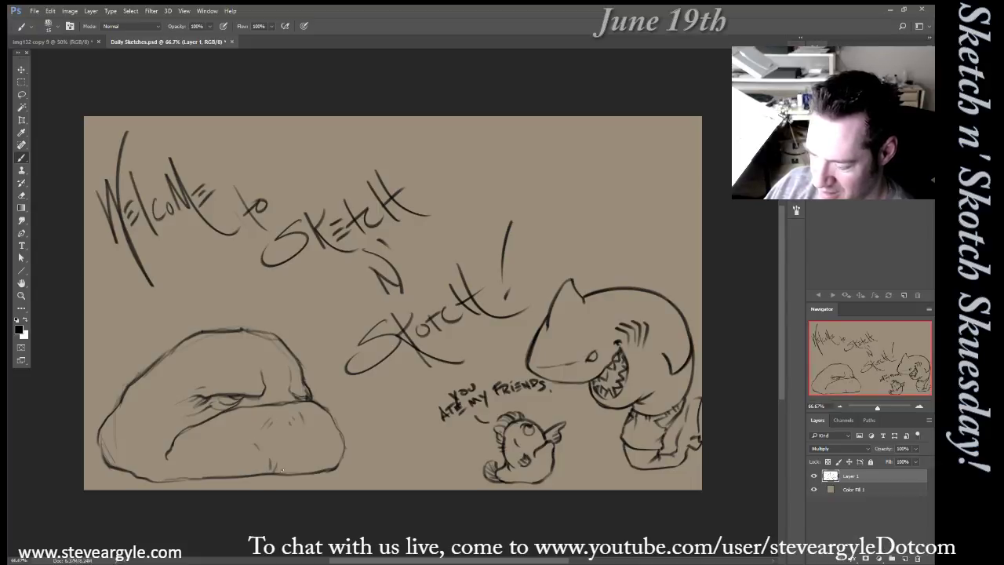
left_click_drag(184, 469, 193, 480)
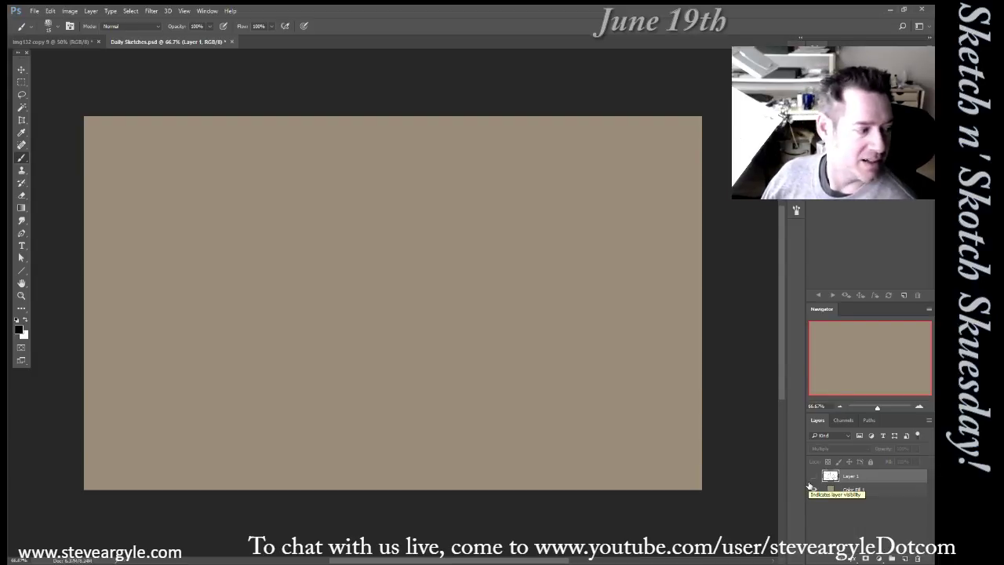
Create a new blank layer above Layer 1, with Layer 1 hidden
key("ctrl+shift+alt+n")
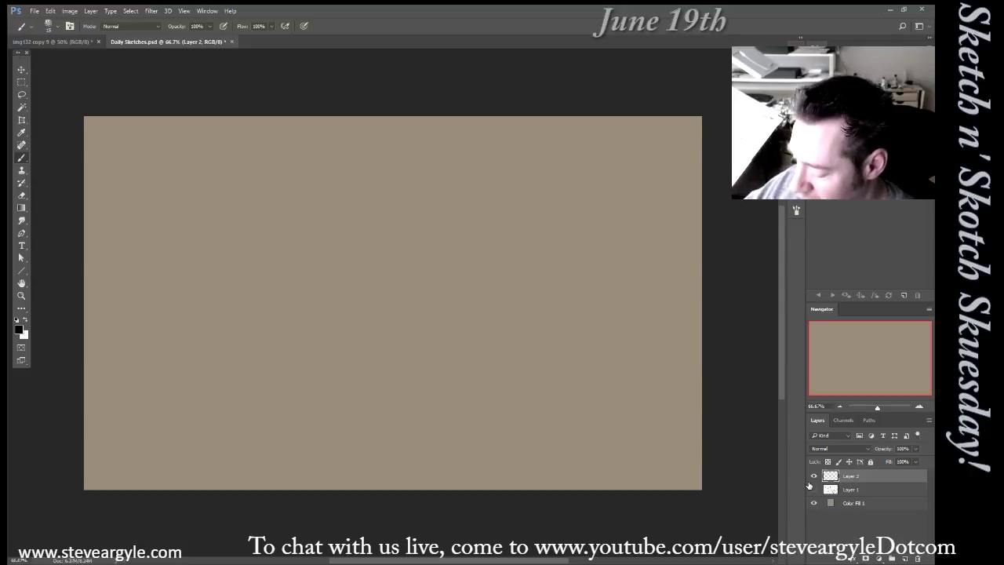
left_click(813, 488)
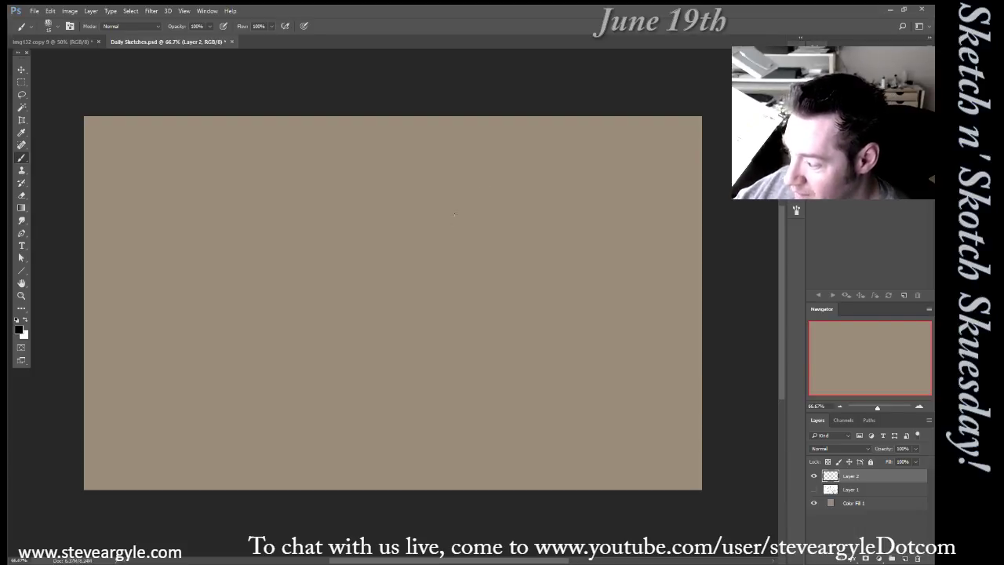
left_click_drag(474, 193, 443, 249)
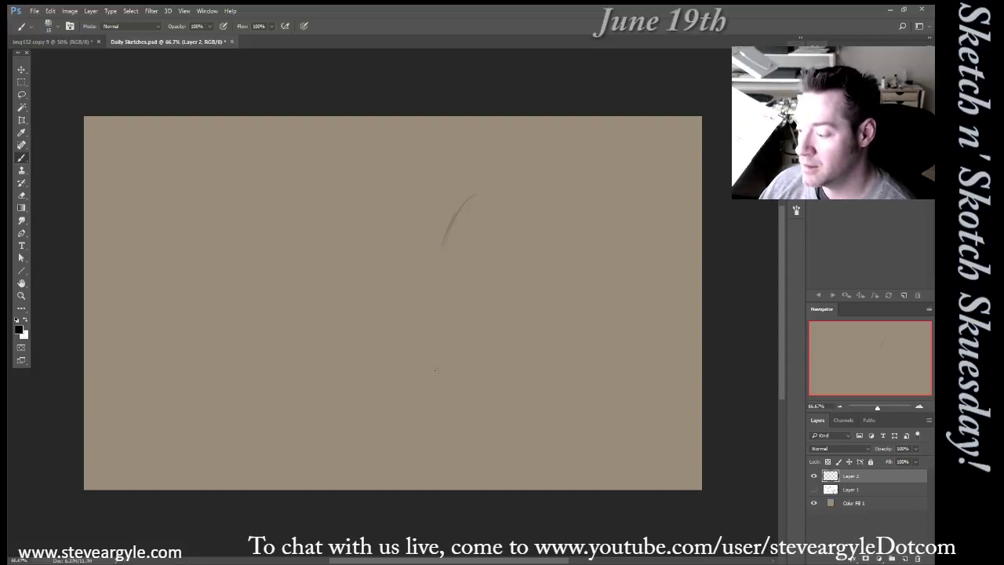
key("ctrl+z")
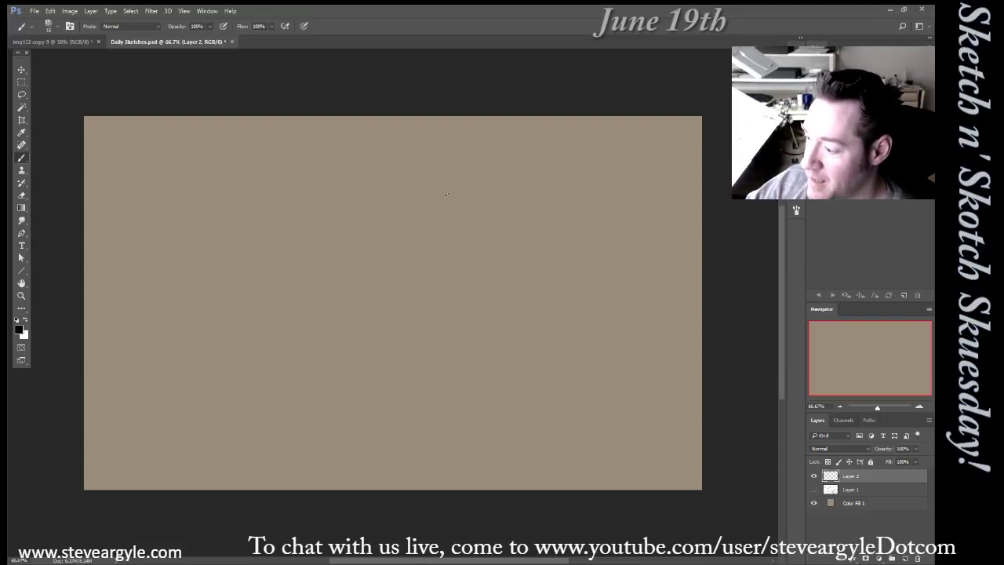
left_click_drag(443, 189, 473, 170)
mouse_move(450, 183)
left_mouse_down()
mouse_move(409, 230)
mouse_move(474, 171)
mouse_move(512, 176)
left_mouse_up()
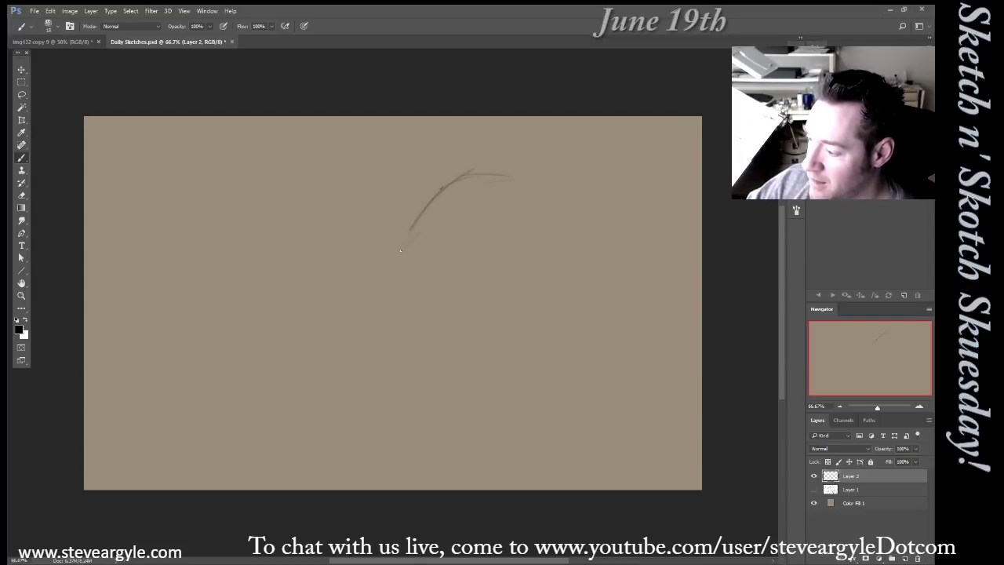
left_click_drag(433, 215, 386, 271)
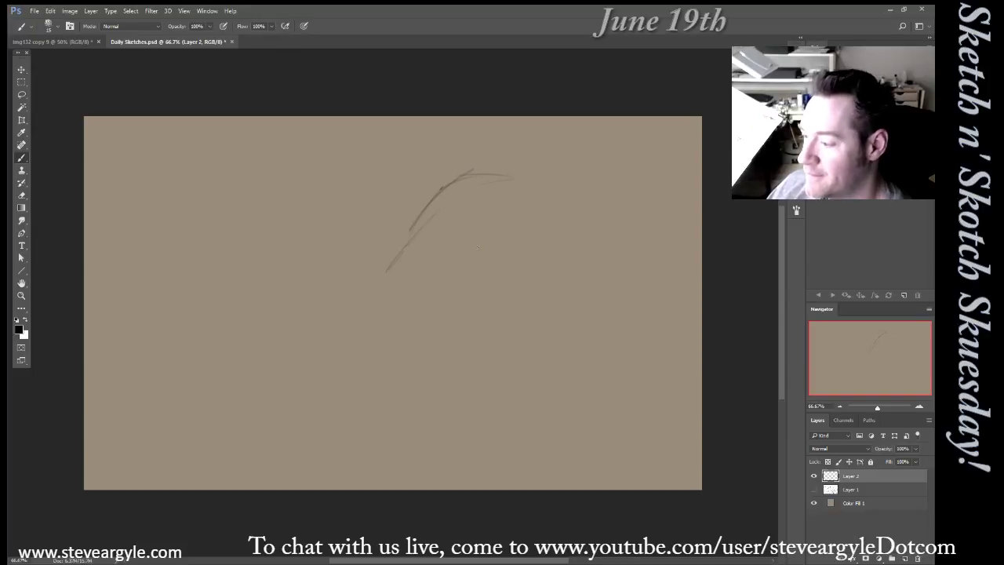
key("ctrl+z")
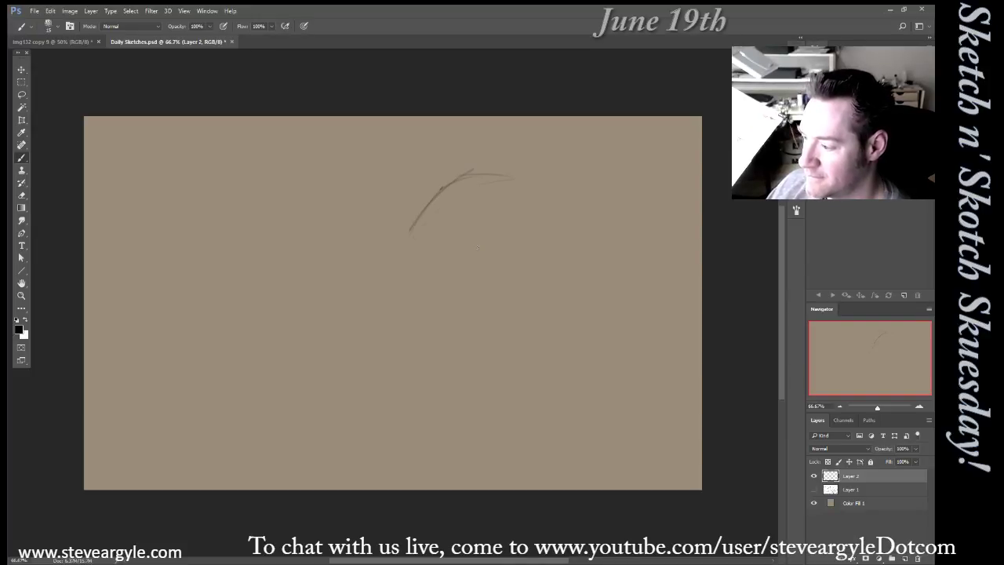
key("ctrl+z")
key("ctrl+z")
key("ctrl+z")
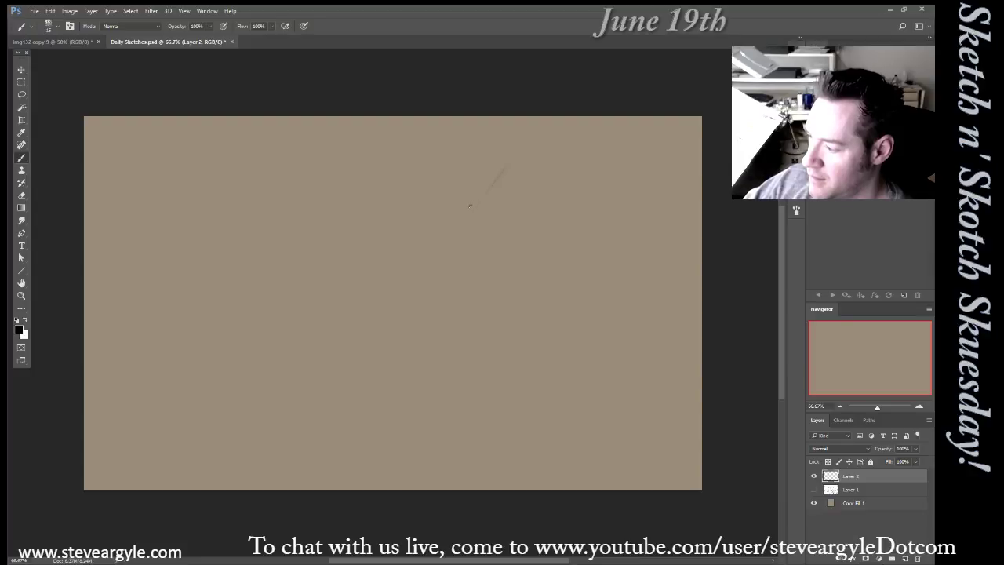
Rough out a large wedge-shaped form with long curved lines fanning from the canvas's lower centre to a point near the upper-right edge
left_click_drag(508, 159, 462, 222)
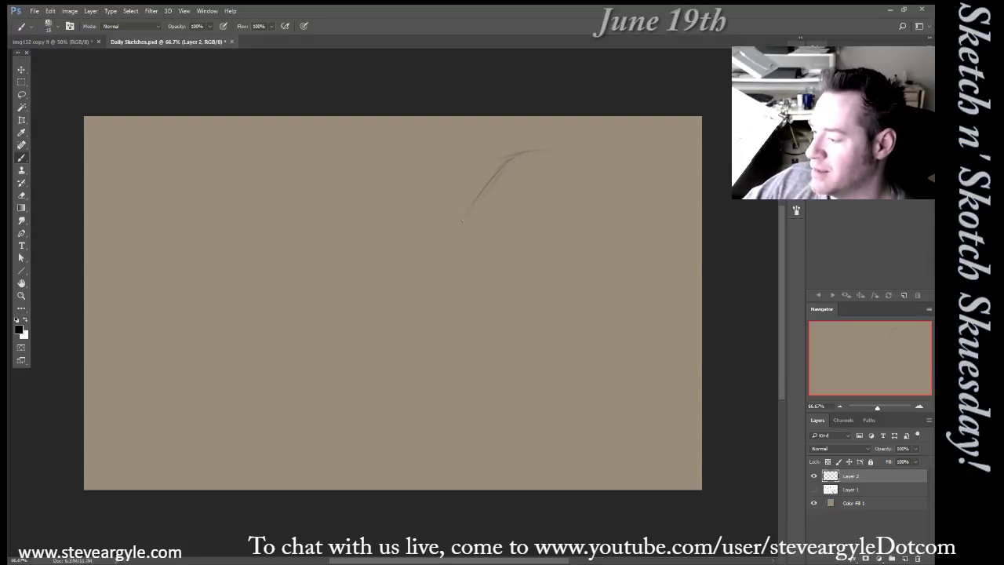
left_click_drag(489, 190, 428, 240)
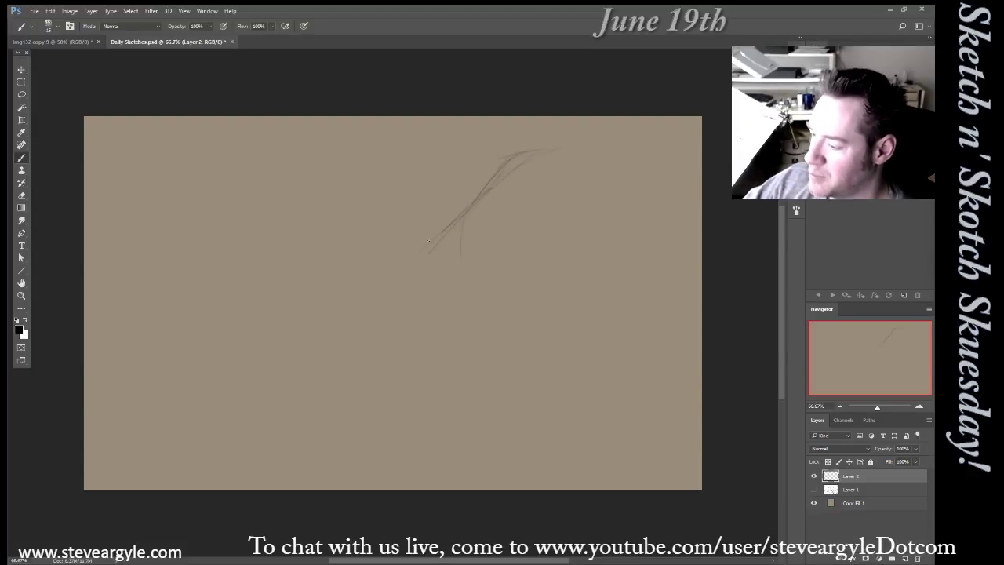
left_click_drag(588, 149, 611, 168)
left_click_drag(349, 382, 637, 217)
left_click_drag(328, 429, 642, 267)
left_click_drag(298, 429, 529, 384)
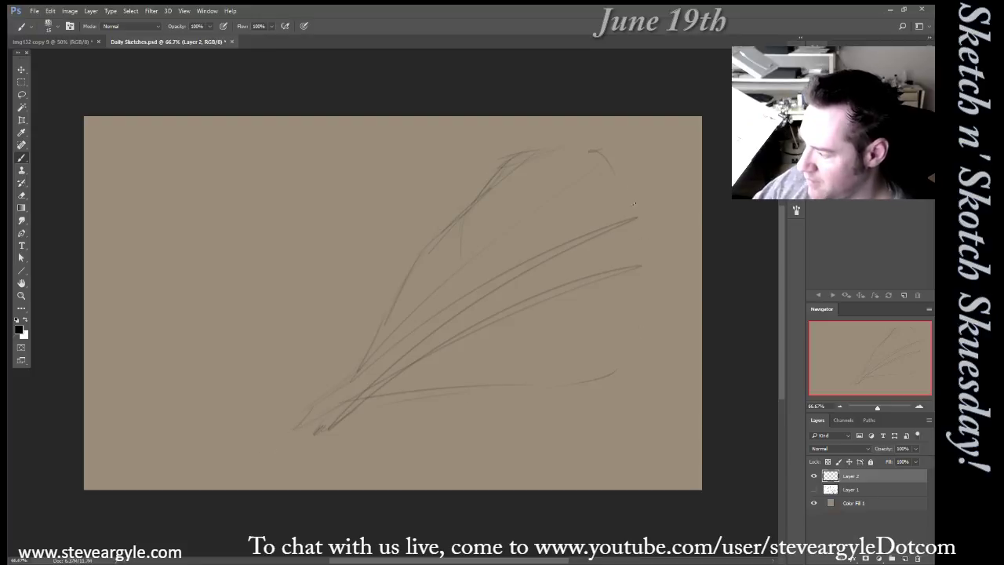
mouse_move(636, 182)
left_mouse_down()
mouse_move(589, 197)
mouse_move(649, 191)
mouse_move(682, 204)
mouse_move(645, 211)
mouse_move(641, 223)
mouse_move(694, 207)
left_mouse_up()
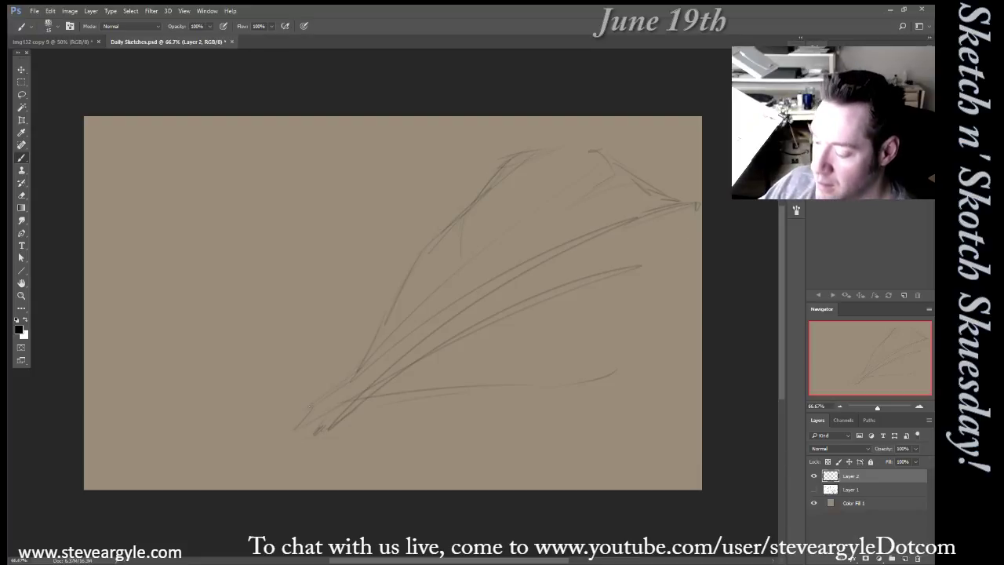
left_click_drag(396, 367, 313, 404)
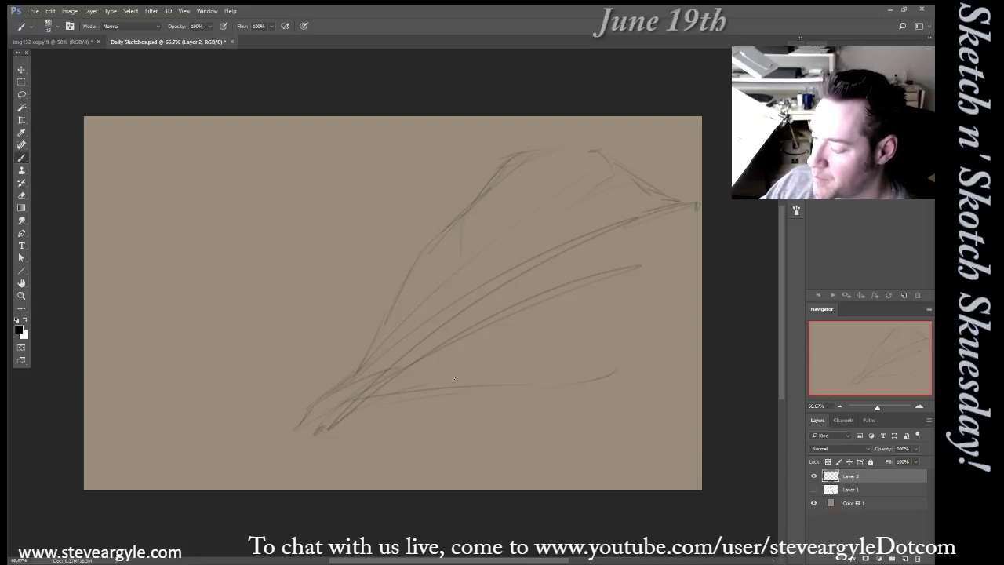
Sketch a smaller pointed form at the canvas's lower right and a low sloping line extending from the large form to the left edge
mouse_move(567, 348)
left_mouse_down()
mouse_move(637, 376)
mouse_move(573, 431)
left_mouse_up()
mouse_move(647, 382)
left_mouse_down()
mouse_move(686, 402)
mouse_move(574, 439)
left_mouse_up()
left_click_drag(661, 430, 675, 425)
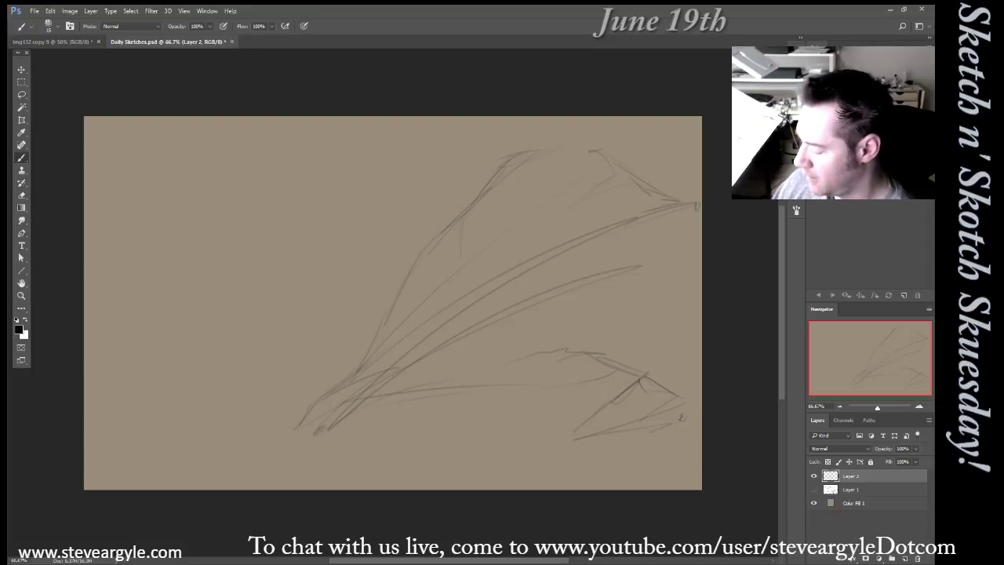
mouse_move(359, 342)
left_mouse_down()
mouse_move(333, 358)
mouse_move(304, 353)
left_mouse_up()
left_click_drag(240, 346, 205, 375)
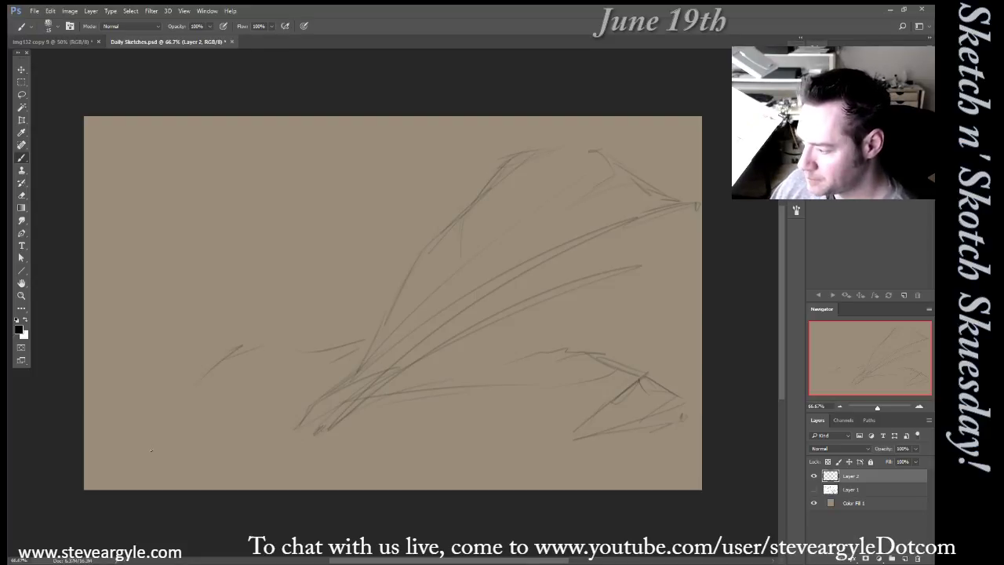
left_click_drag(86, 397, 284, 351)
left_click_drag(547, 166, 593, 159)
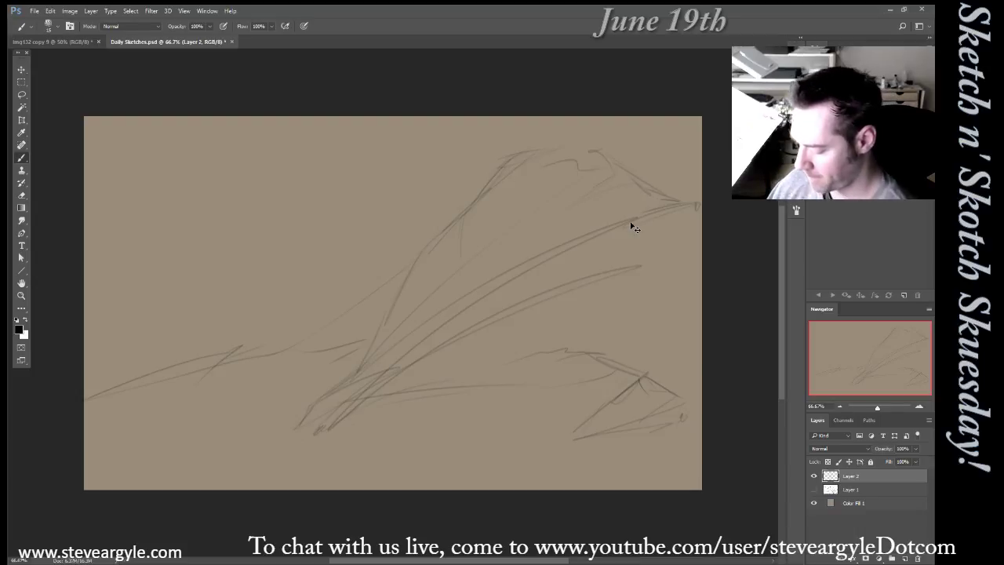
Mirror the rough sketch horizontally and shift it so the large form sits against the canvas's left edge
key("ctrl+h")
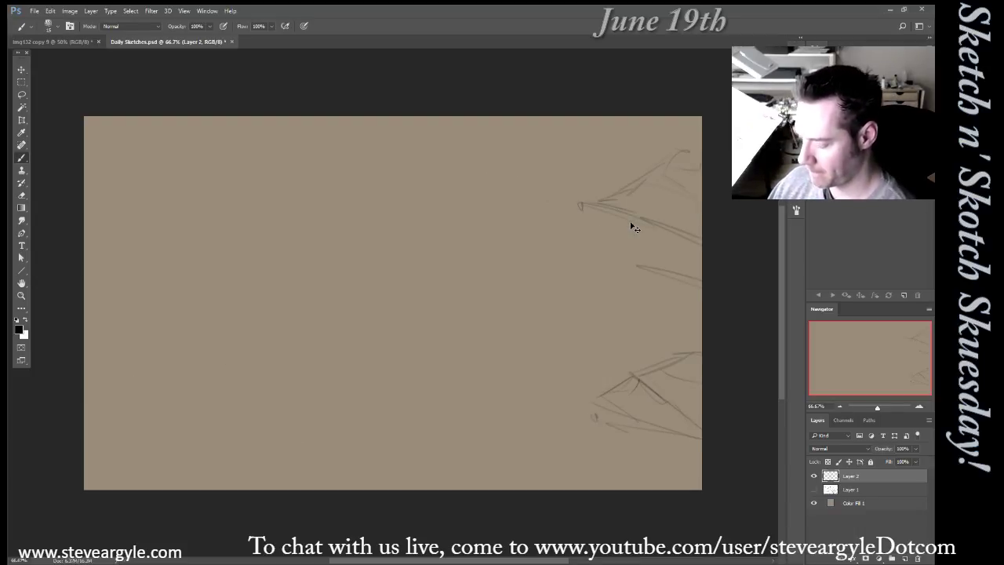
mouse_move(650, 414)
left_mouse_down()
mouse_move(255, 424)
mouse_move(128, 439)
left_mouse_up()
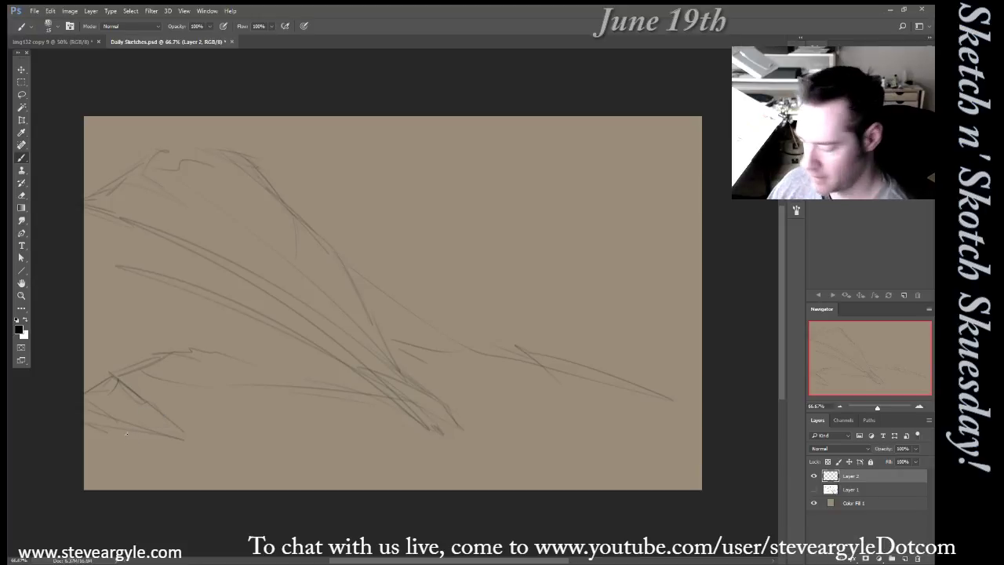
Add a new layer above Layer 2 and move the Layer 2 sketch slightly downward, leaving Layer 3 active
key("ctrl+shift+alt+n")
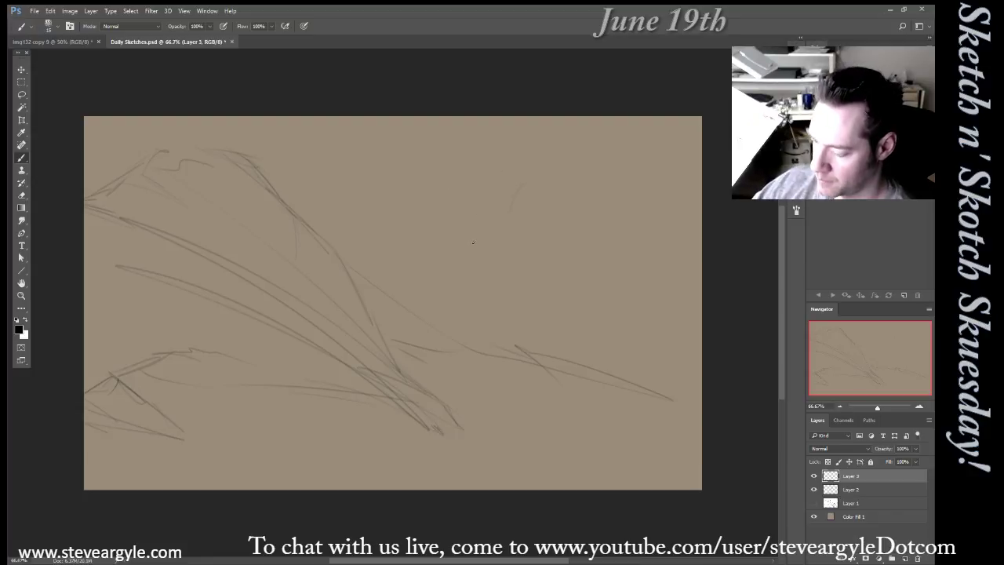
key("alt+bracketleft")
mouse_move(672, 395)
left_mouse_down()
mouse_move(646, 405)
mouse_move(666, 423)
left_mouse_up()
left_click(855, 477)
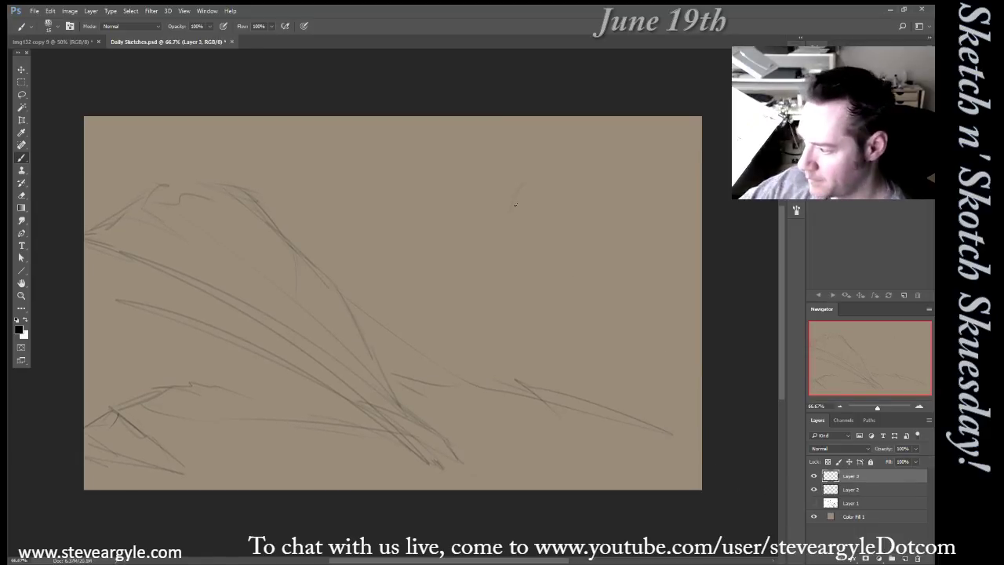
Sketch the light torso and hip outline of a standing figure on Layer 3, in the empty area right of centre
mouse_move(482, 240)
left_mouse_down()
mouse_move(551, 216)
mouse_move(527, 315)
left_mouse_up()
mouse_move(488, 237)
left_mouse_down()
mouse_move(524, 292)
mouse_move(485, 301)
left_mouse_up()
left_click_drag(487, 247, 500, 223)
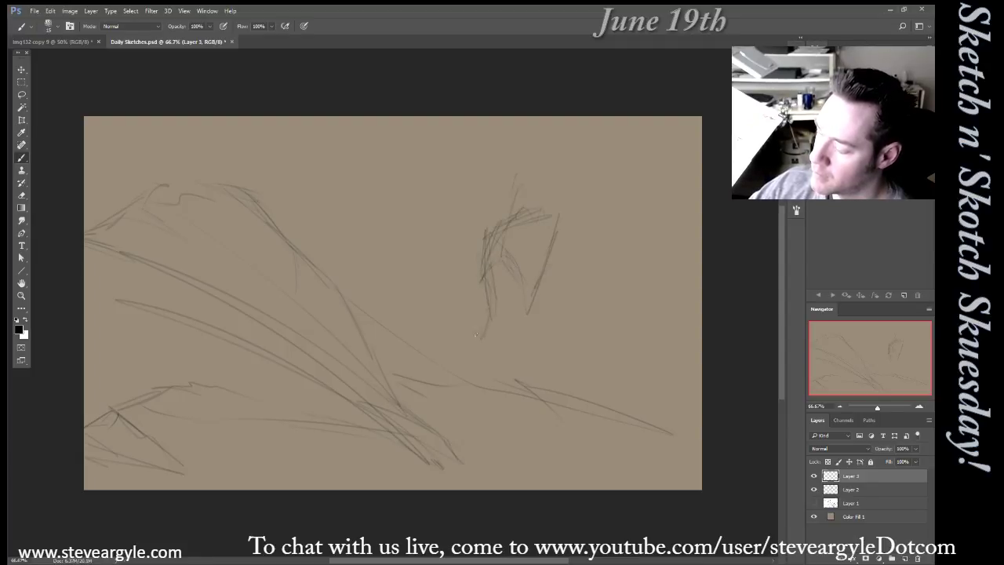
left_click_drag(473, 336, 479, 323)
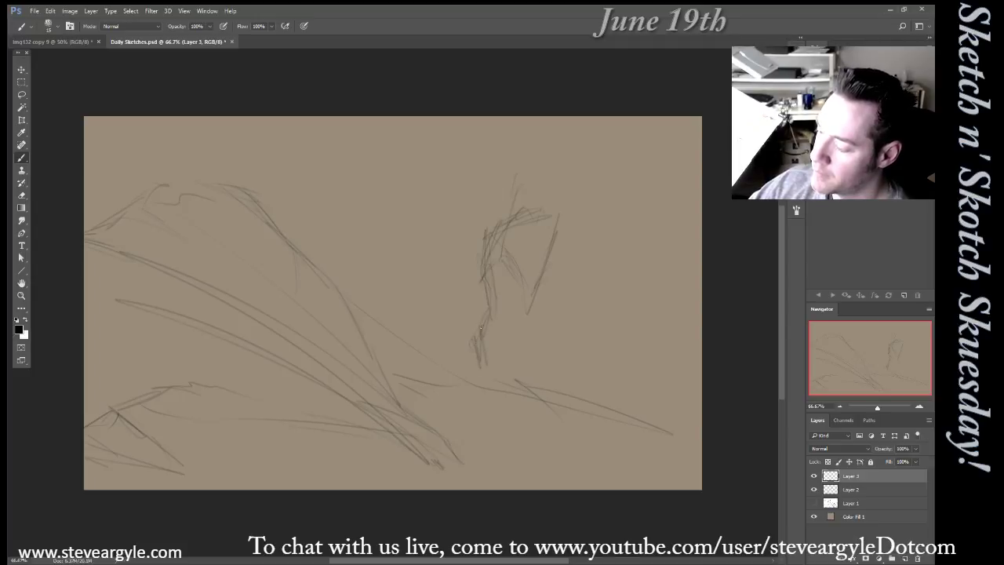
mouse_move(544, 271)
left_mouse_down()
mouse_move(531, 304)
mouse_move(538, 342)
mouse_move(526, 310)
left_mouse_up()
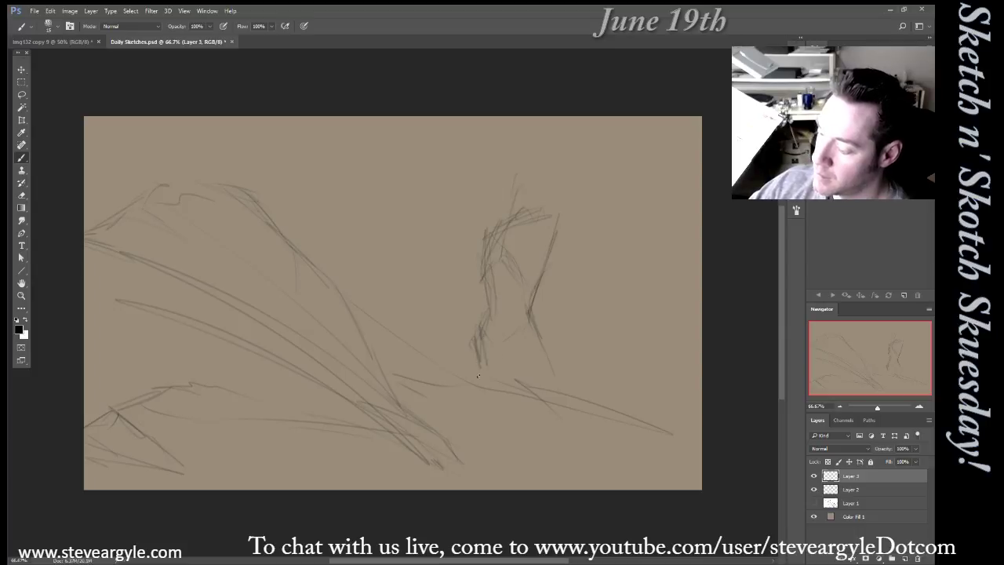
left_click_drag(483, 345, 480, 370)
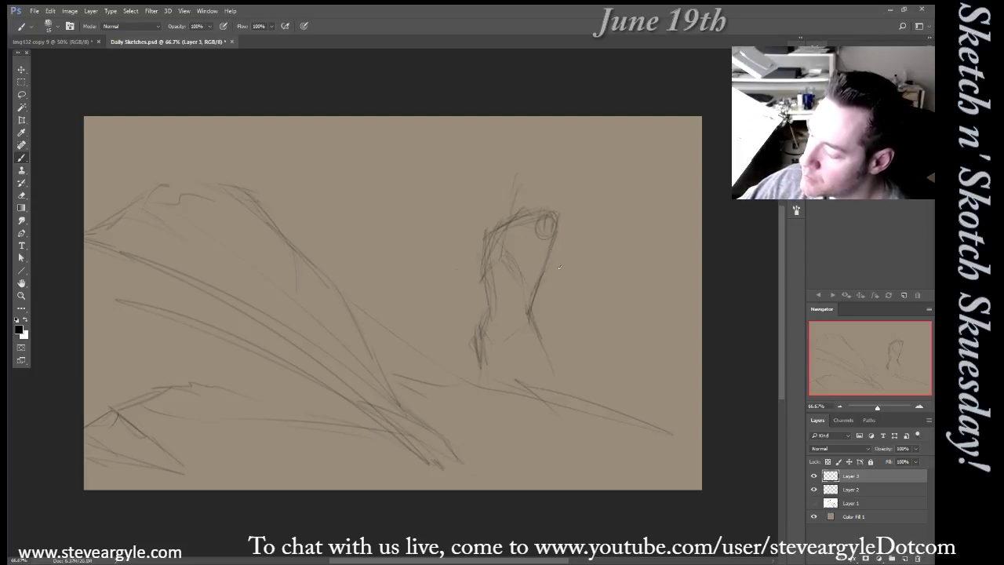
Add the figure's upper arms, angling down and outward from both shoulders
mouse_move(545, 225)
left_mouse_down()
mouse_move(553, 257)
mouse_move(573, 260)
left_mouse_up()
left_click_drag(553, 217, 563, 266)
left_click_drag(486, 234, 451, 288)
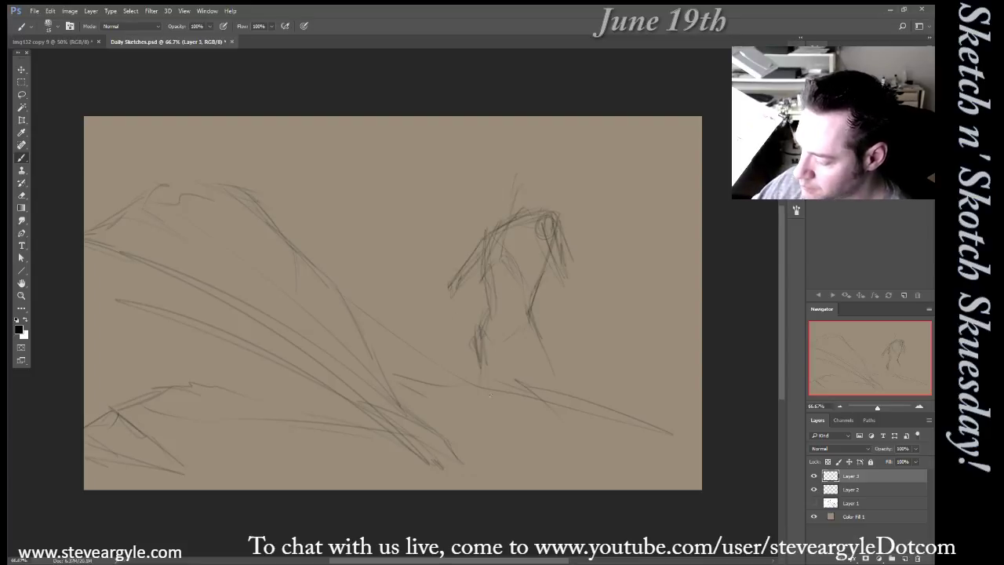
Draw the figure's left-hand leg down to the canvas's base, the pointed pelvis shape and a line down the chest
left_click_drag(478, 372, 488, 487)
left_click_drag(473, 431, 485, 480)
left_click_drag(484, 409, 488, 469)
mouse_move(514, 347)
left_mouse_down()
mouse_move(525, 319)
mouse_move(497, 375)
left_mouse_up()
mouse_move(505, 225)
left_mouse_down()
mouse_move(497, 276)
mouse_move(519, 292)
mouse_move(496, 265)
left_mouse_up()
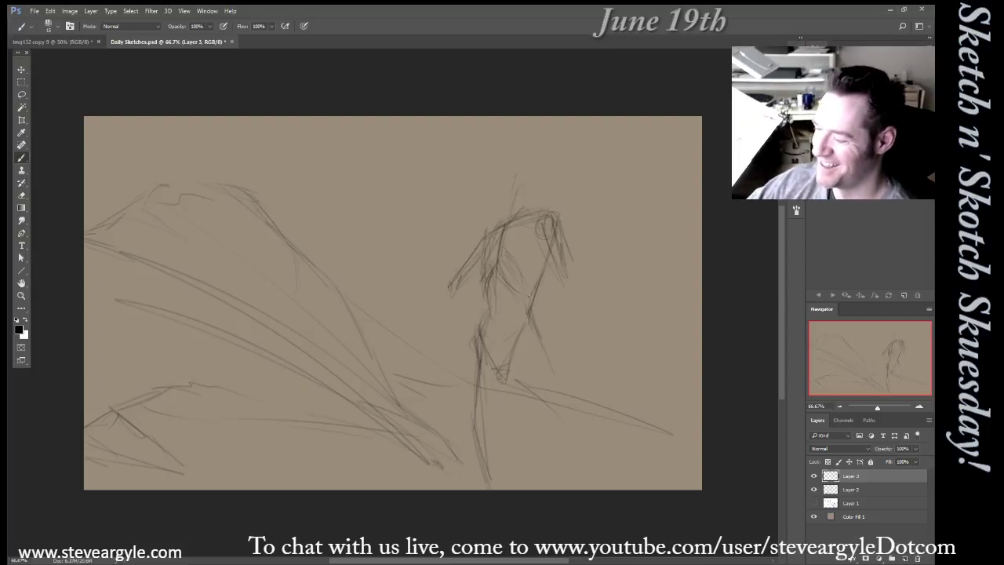
Darken the figure's waist, hip and shoulder contours and add a curved line across the lower chest
mouse_move(534, 294)
left_mouse_down()
mouse_move(528, 310)
mouse_move(544, 265)
left_mouse_up()
mouse_move(484, 289)
left_mouse_down()
mouse_move(486, 267)
mouse_move(478, 361)
left_mouse_up()
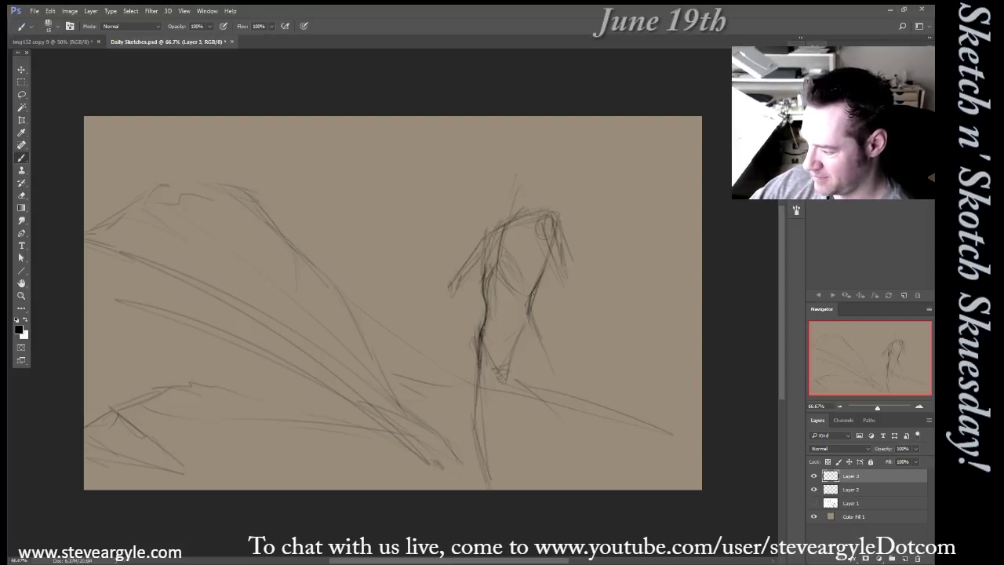
left_click_drag(553, 389, 534, 321)
left_click_drag(482, 270, 525, 260)
left_click_drag(485, 234, 549, 215)
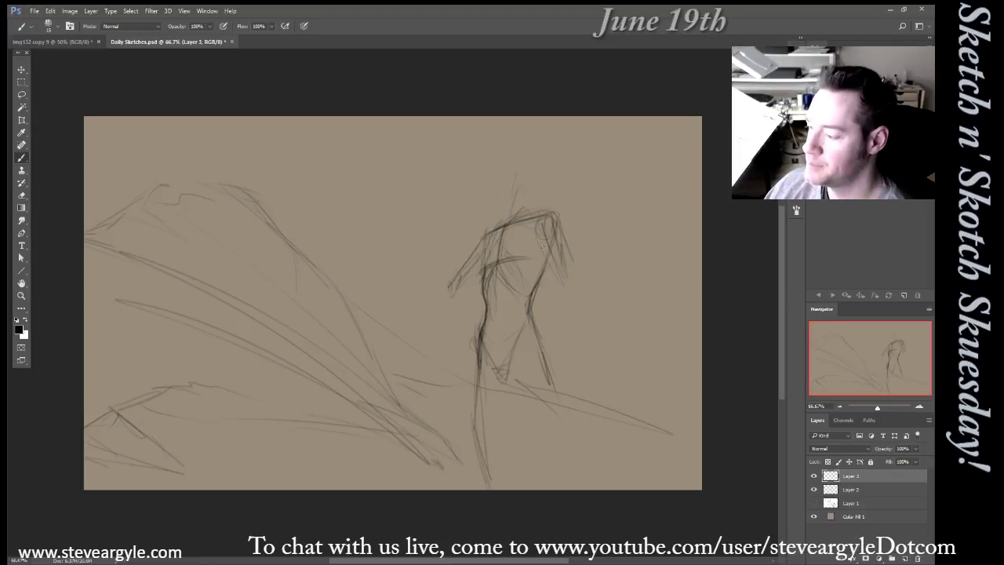
left_click_drag(486, 249, 494, 237)
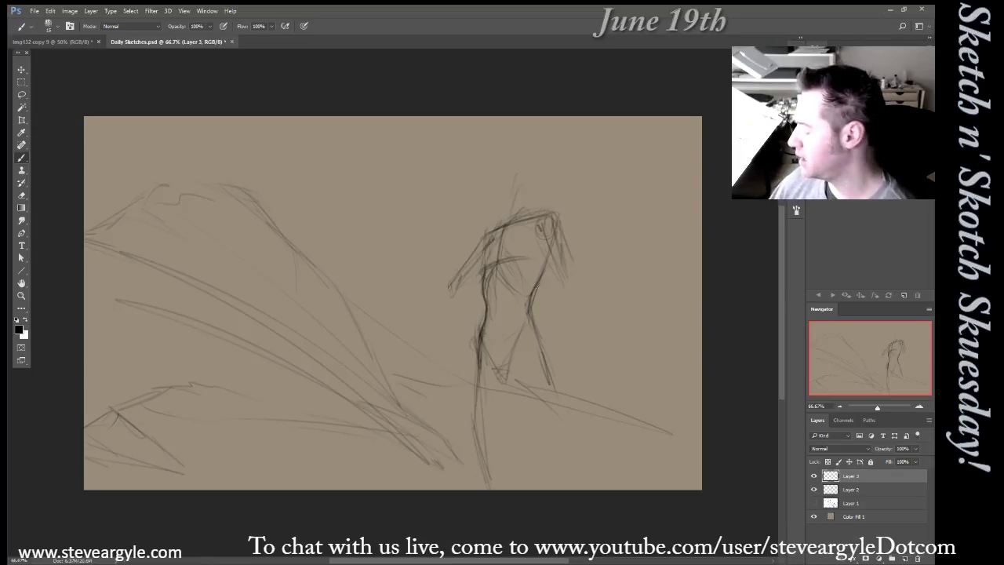
left_click_drag(539, 227, 543, 236)
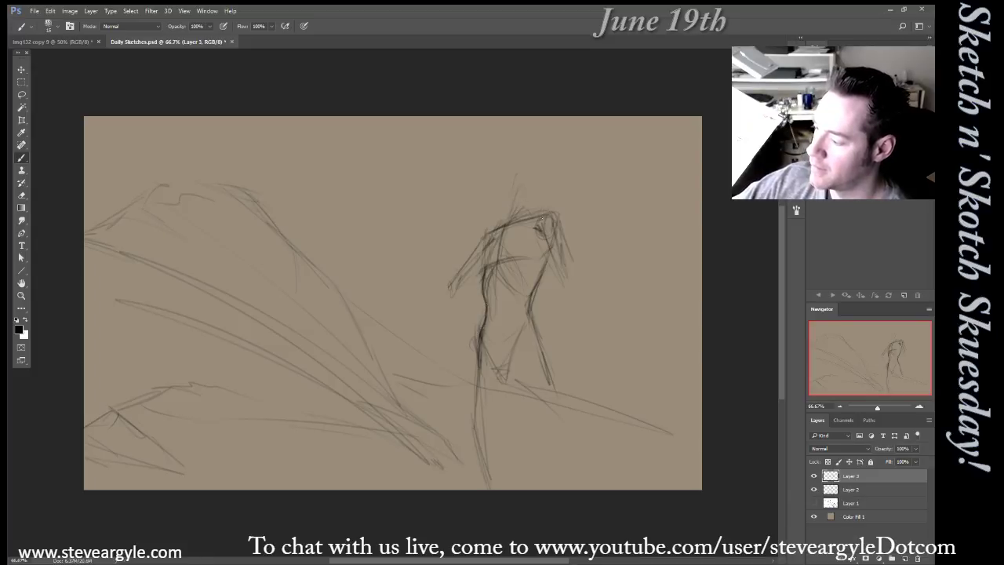
Add the figure's oval head and neck, and draw both legs with longer, darker contours in a wide stance
mouse_move(533, 213)
left_mouse_down()
mouse_move(516, 153)
mouse_move(534, 172)
mouse_move(527, 205)
mouse_move(535, 178)
left_mouse_up()
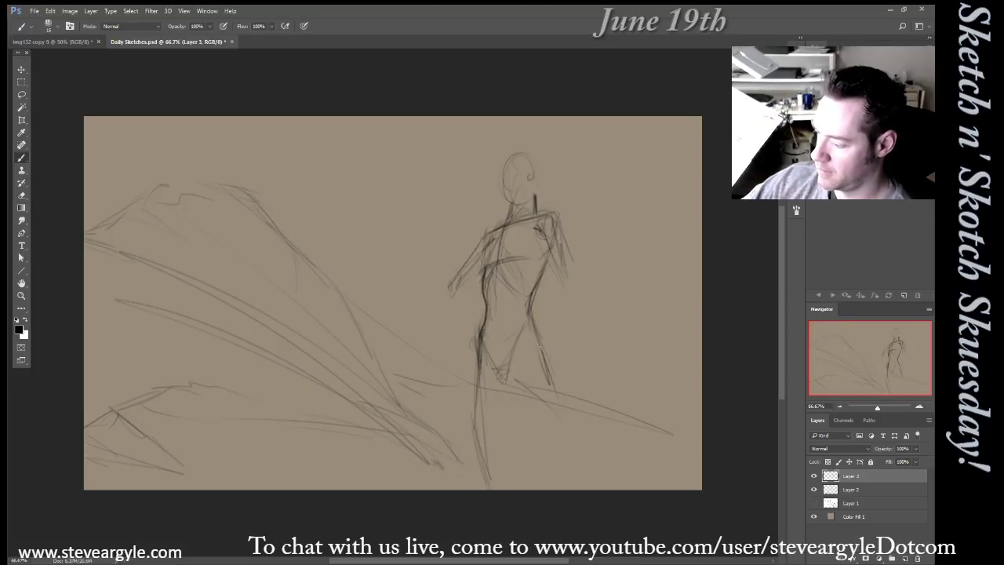
left_click_drag(480, 339, 469, 427)
mouse_move(478, 375)
left_mouse_down()
mouse_move(476, 445)
mouse_move(493, 485)
left_mouse_up()
left_click_drag(530, 304, 570, 391)
left_click_drag(540, 337, 584, 433)
left_click_drag(553, 364, 587, 459)
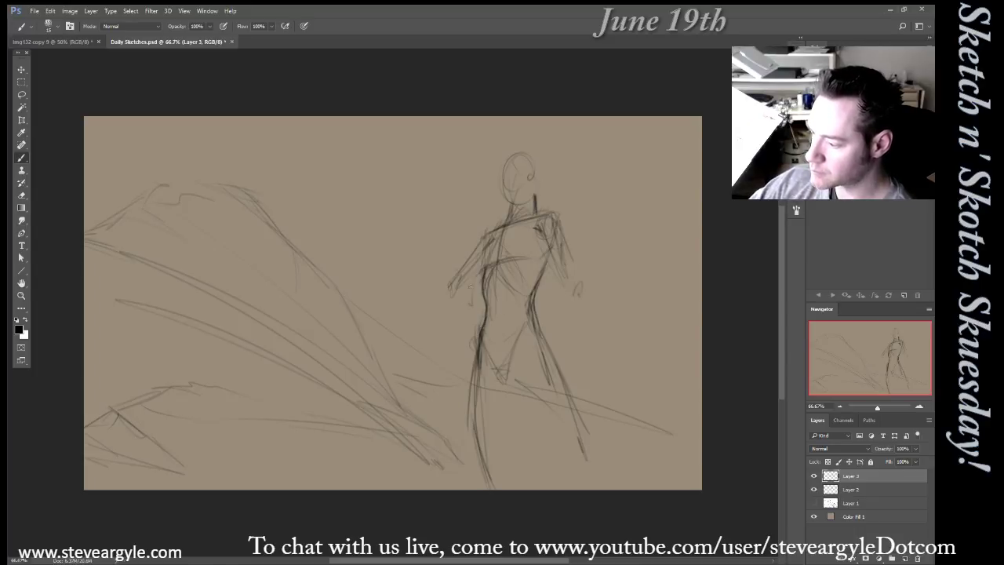
Draw the figure's left-hand elbow and forearm, extending down and away from the hip
left_click_drag(469, 304, 477, 308)
left_click_drag(476, 272, 468, 293)
mouse_move(484, 242)
left_mouse_down()
mouse_move(432, 363)
mouse_move(451, 320)
mouse_move(437, 352)
left_mouse_up()
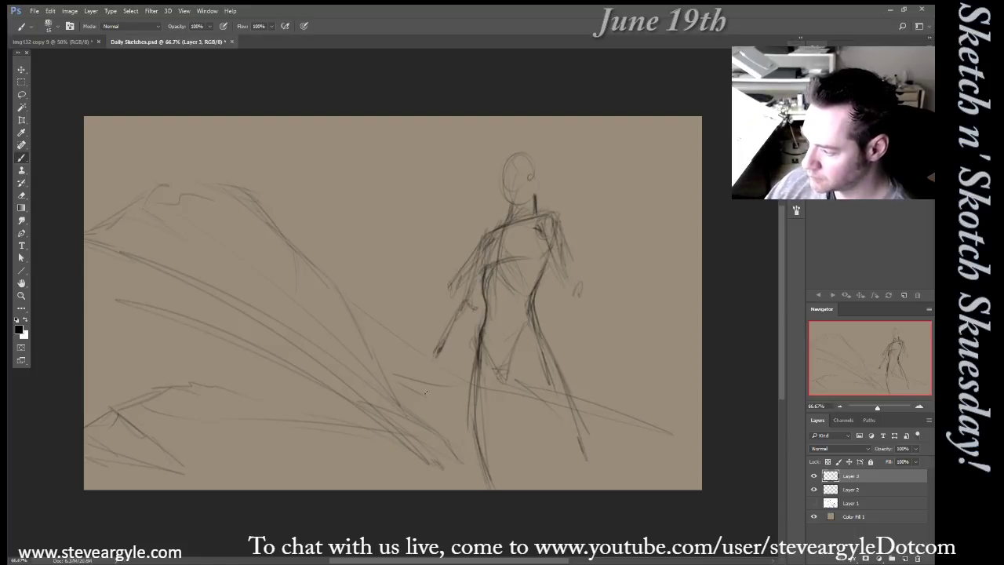
mouse_move(471, 301)
left_mouse_down()
mouse_move(487, 242)
mouse_move(471, 279)
left_mouse_up()
left_click_drag(458, 339, 441, 363)
left_click_drag(479, 307, 447, 361)
left_click_drag(475, 302, 462, 307)
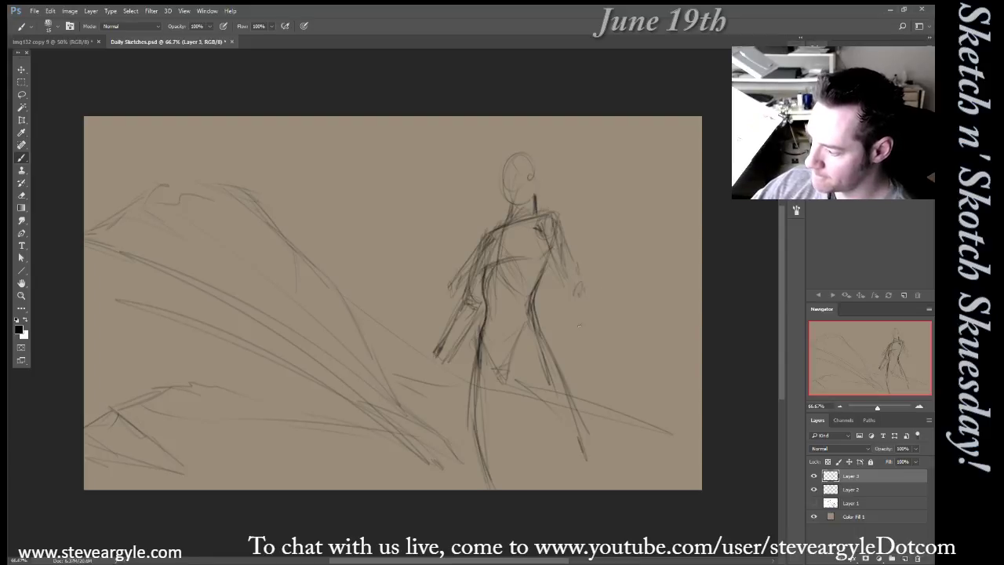
Sketch an angular arched shape between the figure's left-hand shoulder and the large form, with lines running down toward the ground
mouse_move(401, 229)
left_mouse_down()
mouse_move(339, 327)
mouse_move(398, 239)
mouse_move(450, 223)
mouse_move(468, 252)
left_mouse_up()
left_click_drag(463, 415, 345, 361)
left_click_drag(342, 301, 360, 356)
mouse_move(382, 228)
left_mouse_down()
mouse_move(345, 317)
mouse_move(381, 374)
left_mouse_up()
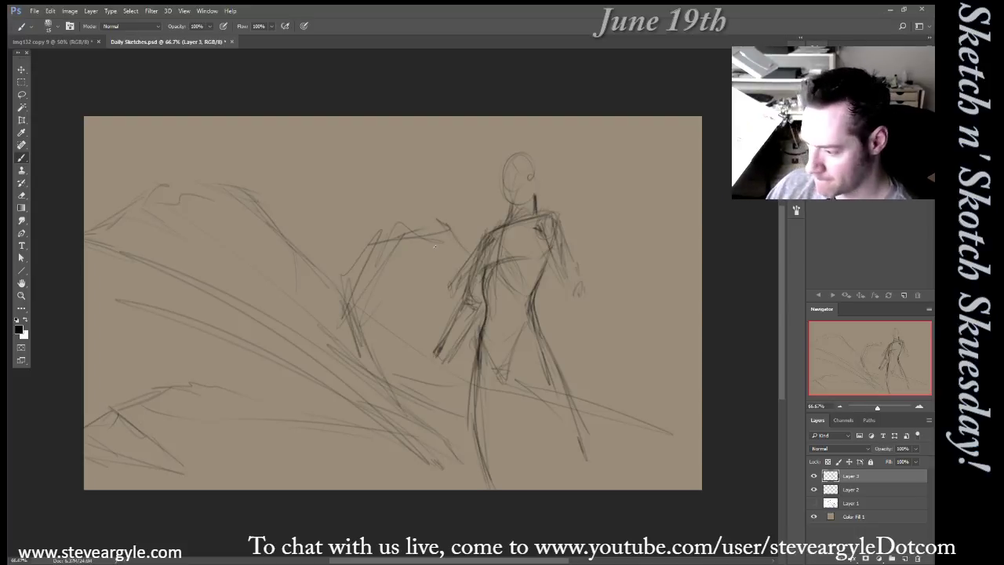
Move the Layer 2 background sketch slightly up and to the right, then make Layer 3 active again
left_click(854, 489)
left_click_drag(717, 487, 731, 465)
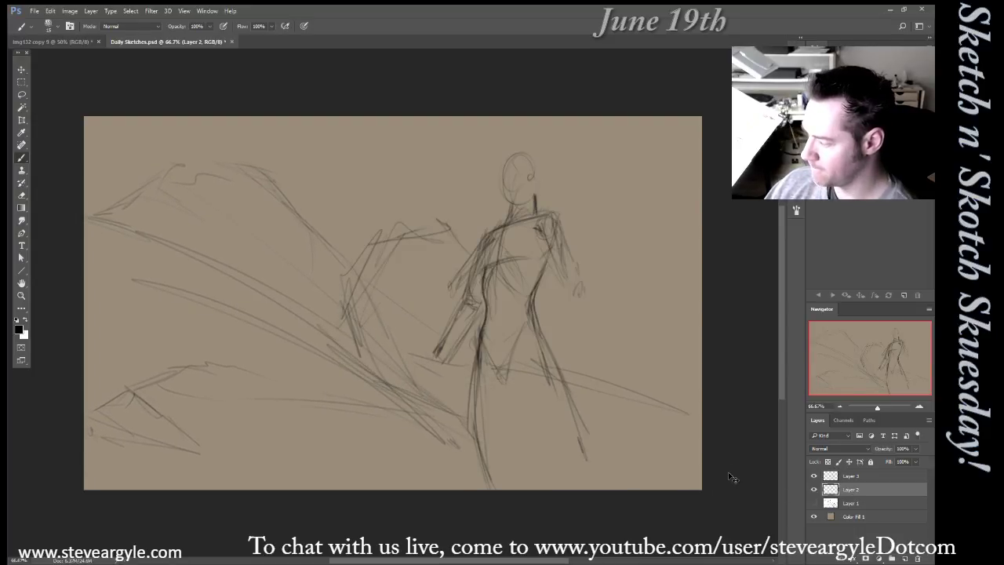
left_click(861, 476)
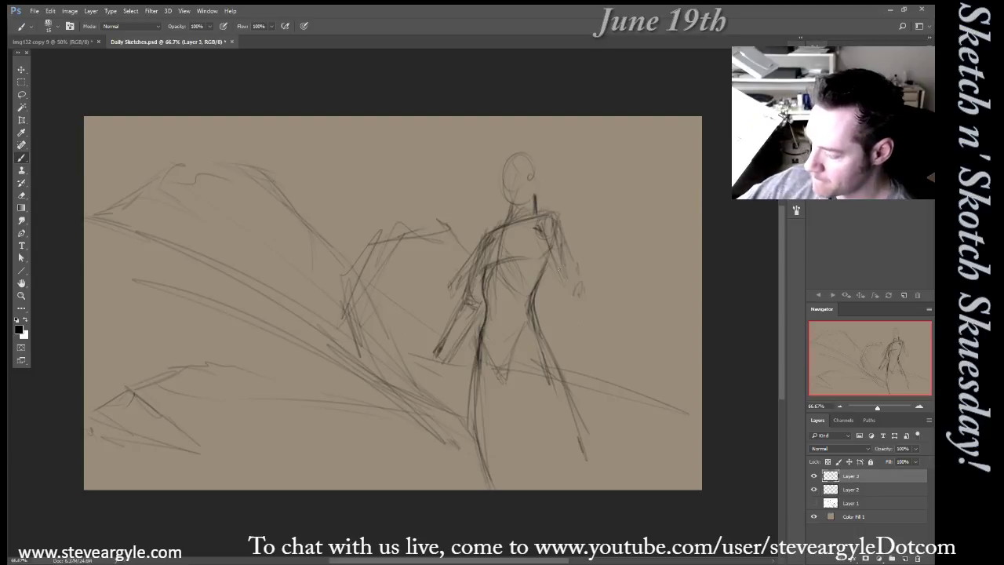
Draw the figure's right-hand arm from the shoulder through a rounded elbow joint to the wrist, reinforcing the shoulder contours
left_click_drag(545, 237, 598, 362)
left_click_drag(569, 285, 572, 298)
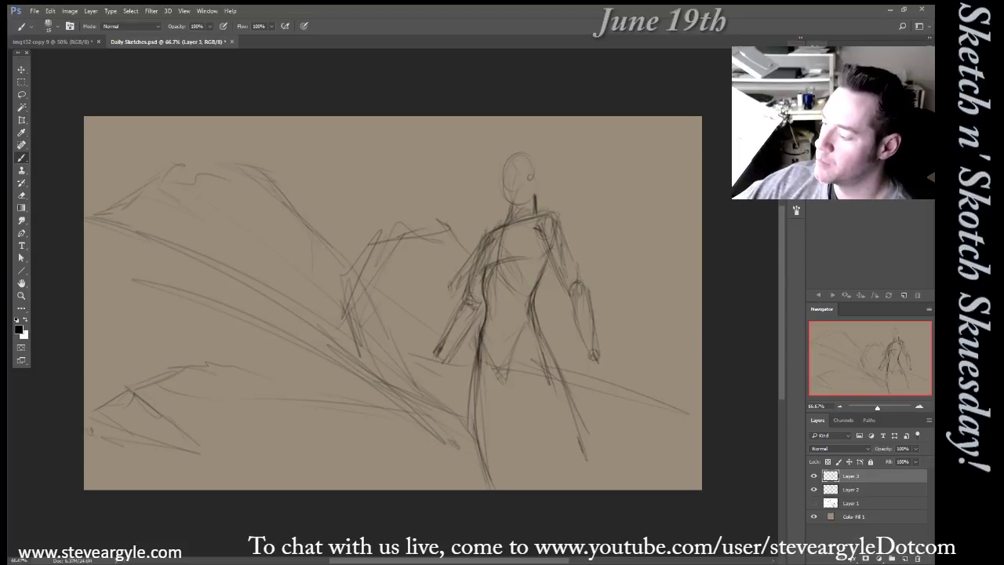
left_click_drag(579, 309, 575, 287)
left_click_drag(560, 224, 565, 250)
left_click_drag(550, 217, 542, 251)
mouse_move(535, 210)
left_mouse_down()
mouse_move(538, 219)
mouse_move(500, 228)
mouse_move(551, 221)
mouse_move(565, 230)
left_mouse_up()
Sketch the inner contours of both legs, running from the crotch down toward the canvas's lower edge
mouse_move(495, 313)
left_mouse_down()
mouse_move(496, 366)
mouse_move(566, 471)
left_mouse_up()
left_click_drag(535, 414, 541, 435)
left_click_drag(516, 447, 515, 465)
mouse_move(518, 402)
left_mouse_down()
mouse_move(516, 482)
mouse_move(525, 426)
mouse_move(557, 469)
left_mouse_up()
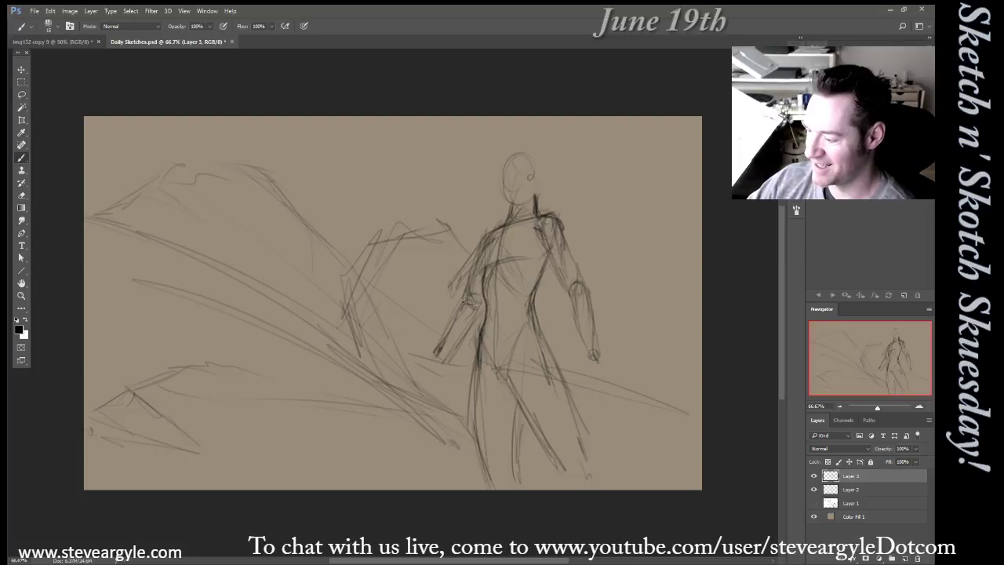
Firm up both forearms with wrist joints, define the right-hand elbow, and darken the line at the right-hand armpit
mouse_move(484, 301)
left_mouse_down()
mouse_move(468, 328)
mouse_move(477, 318)
mouse_move(464, 331)
mouse_move(461, 310)
mouse_move(441, 348)
left_mouse_up()
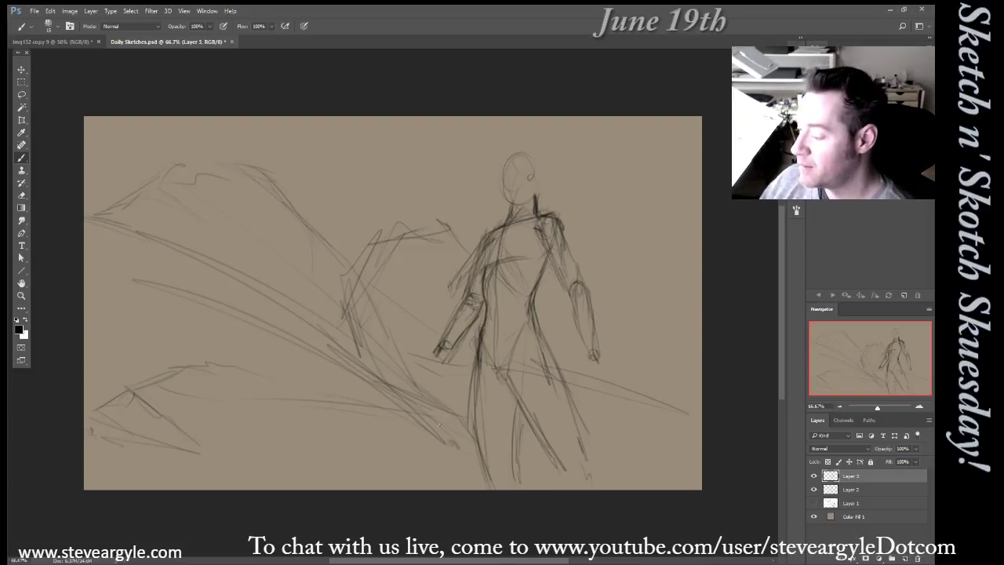
left_click_drag(590, 341, 592, 350)
mouse_move(570, 291)
left_mouse_down()
mouse_move(581, 330)
mouse_move(592, 309)
mouse_move(585, 278)
mouse_move(594, 328)
mouse_move(546, 242)
mouse_move(564, 284)
mouse_move(553, 248)
mouse_move(564, 252)
mouse_move(568, 240)
mouse_move(559, 226)
mouse_move(587, 287)
left_mouse_up()
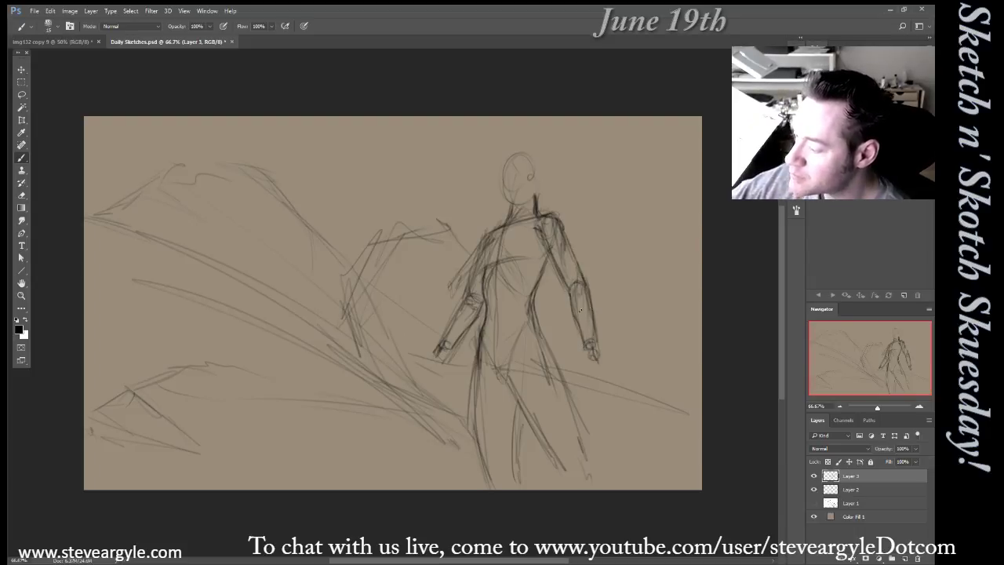
left_click_drag(534, 251, 544, 232)
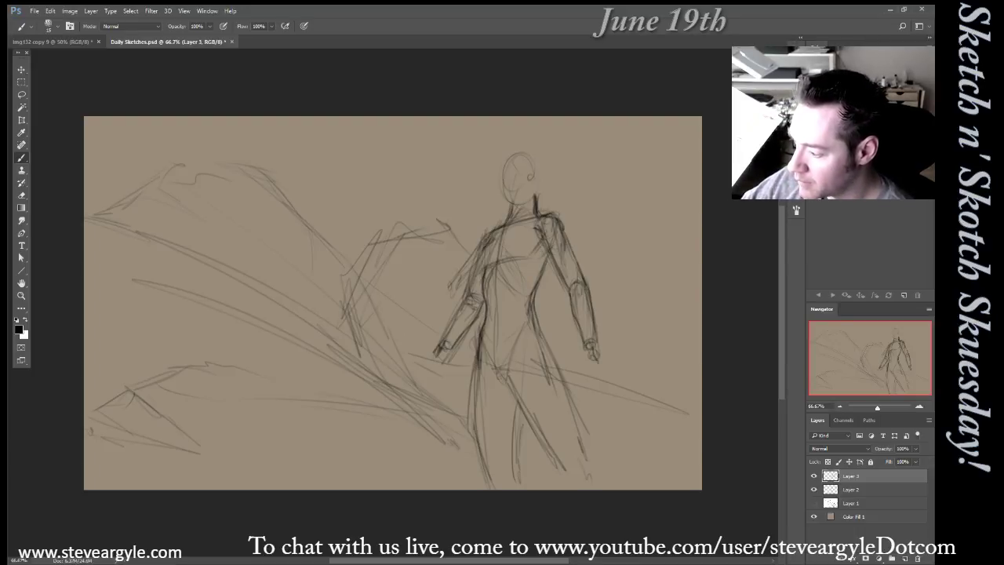
Darken the jaw and neck, redraw the head with a larger, heavier outline, and rough in the right-hand hand
mouse_move(535, 195)
left_mouse_down()
mouse_move(537, 211)
mouse_move(517, 203)
left_mouse_up()
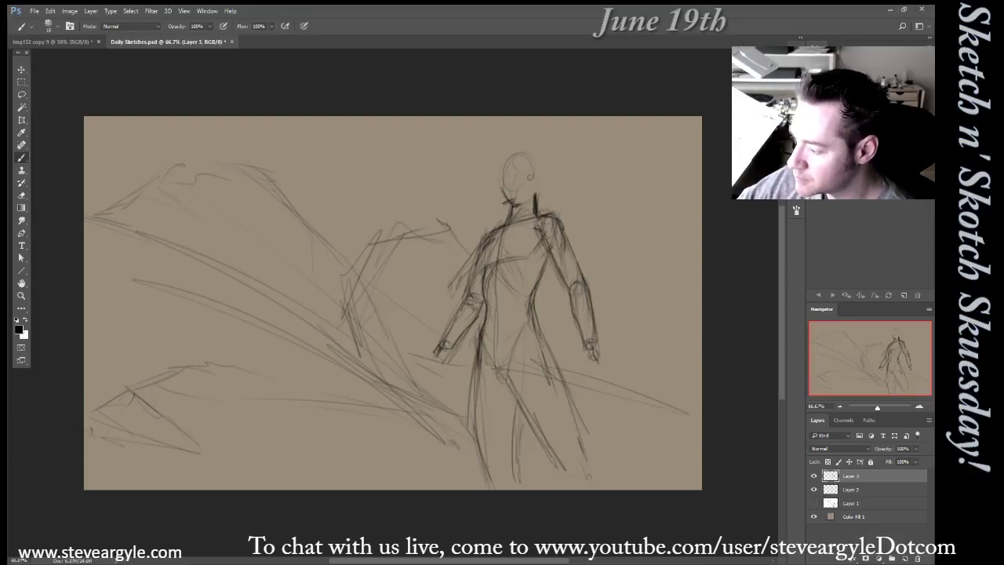
mouse_move(509, 152)
left_mouse_down()
mouse_move(510, 197)
mouse_move(506, 159)
mouse_move(505, 194)
mouse_move(498, 176)
mouse_move(506, 205)
left_mouse_up()
mouse_move(498, 157)
left_mouse_down()
mouse_move(497, 188)
mouse_move(517, 146)
mouse_move(495, 162)
mouse_move(528, 155)
mouse_move(497, 168)
mouse_move(532, 160)
mouse_move(540, 179)
mouse_move(540, 160)
mouse_move(523, 171)
mouse_move(502, 160)
mouse_move(519, 197)
mouse_move(533, 192)
mouse_move(517, 205)
mouse_move(536, 181)
mouse_move(522, 159)
mouse_move(500, 174)
mouse_move(519, 146)
mouse_move(504, 154)
mouse_move(544, 166)
mouse_move(535, 190)
mouse_move(554, 222)
left_mouse_up()
mouse_move(585, 346)
left_mouse_down()
mouse_move(596, 355)
mouse_move(579, 369)
mouse_move(597, 368)
left_mouse_up()
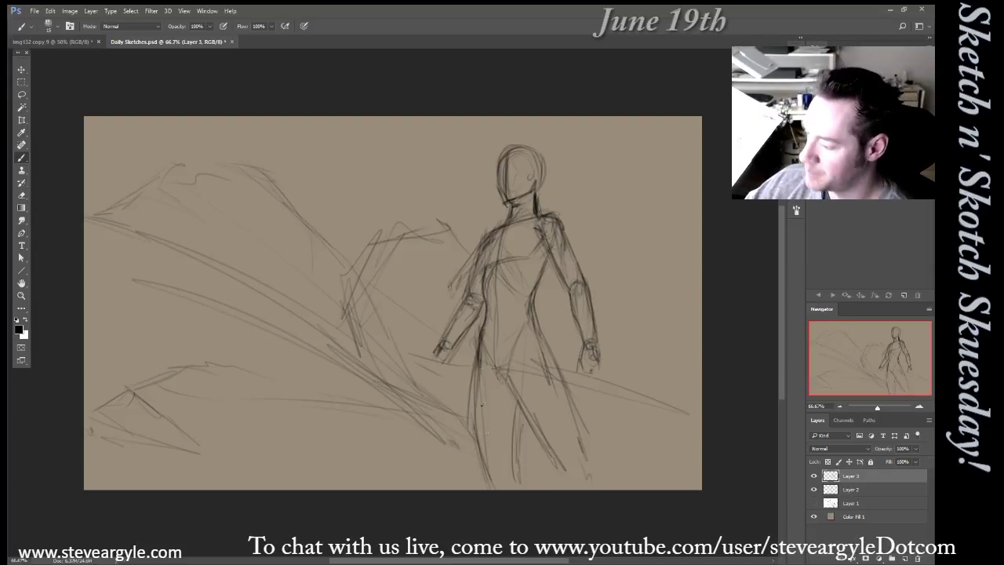
Sketch a curve rising from the right-hand shoulder to the canvas's upper edge, and jagged angular lines beside the right-hand hand
mouse_move(560, 204)
left_mouse_down()
mouse_move(610, 159)
mouse_move(620, 127)
mouse_move(604, 168)
left_mouse_up()
left_click_drag(620, 120, 591, 190)
left_click_drag(572, 361, 587, 415)
mouse_move(602, 329)
left_mouse_down()
mouse_move(610, 350)
mouse_move(604, 330)
left_mouse_up()
mouse_move(604, 331)
left_mouse_down()
mouse_move(629, 351)
mouse_move(668, 354)
mouse_move(629, 337)
mouse_move(676, 351)
mouse_move(693, 373)
left_mouse_up()
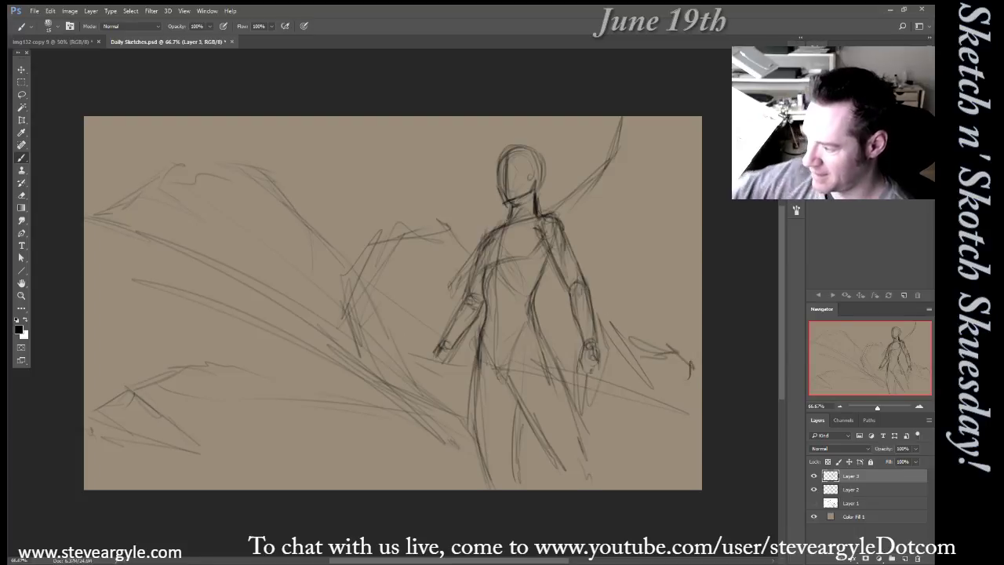
Draw the matching curve on the other side of the head, rising from the left-hand shoulder to the canvas's upper edge
mouse_move(495, 212)
left_mouse_down()
mouse_move(445, 167)
mouse_move(439, 117)
mouse_move(480, 203)
mouse_move(477, 189)
left_mouse_up()
left_click_drag(495, 214, 474, 186)
left_click_drag(415, 117, 467, 205)
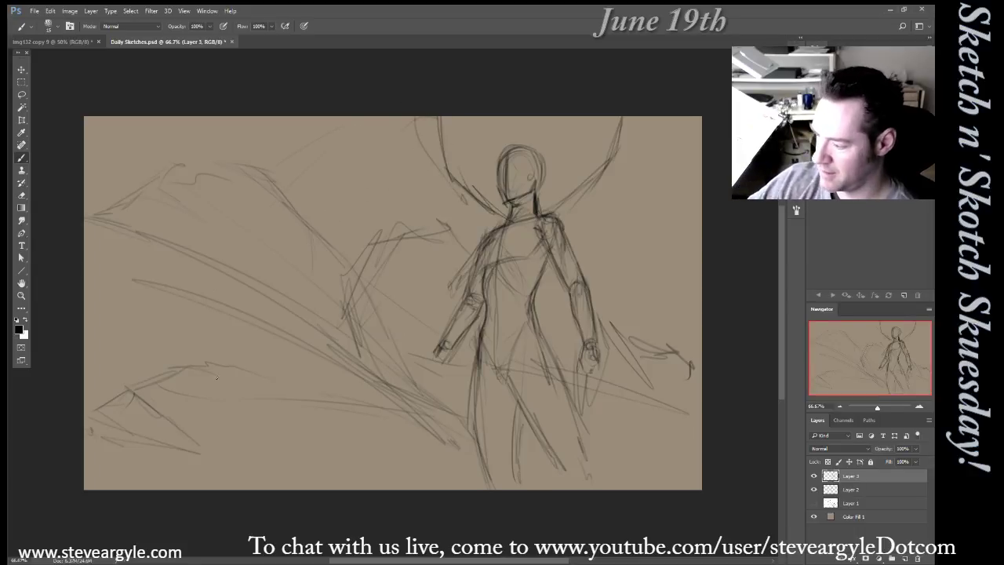
Draw the left-hand fist as a rounded shape and add long diagonal lines crossing the arched shape toward the forearm and hip
mouse_move(447, 364)
left_mouse_down()
mouse_move(430, 347)
mouse_move(434, 365)
left_mouse_up()
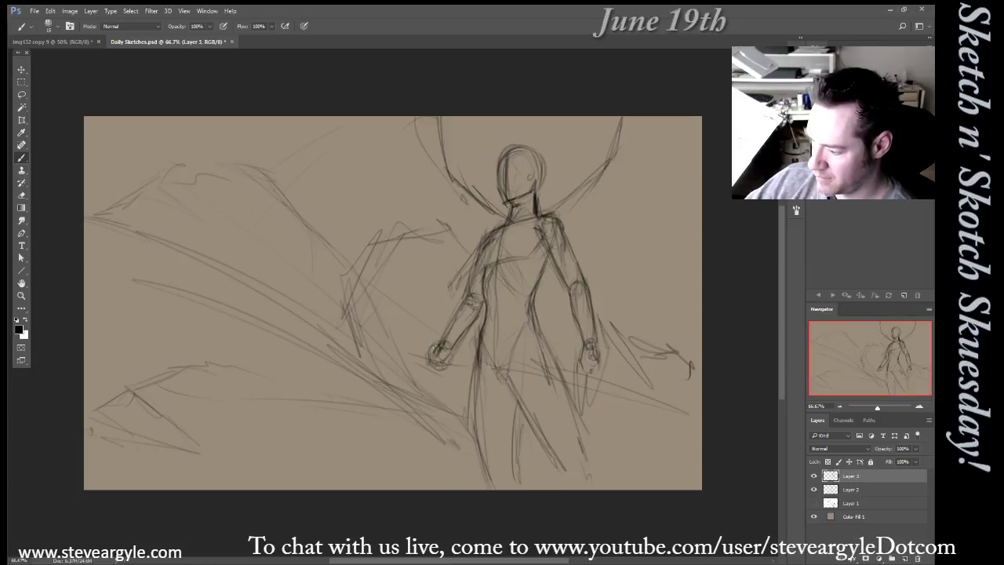
mouse_move(452, 325)
left_mouse_down()
mouse_move(424, 353)
mouse_move(445, 376)
left_mouse_up()
left_click_drag(389, 310, 430, 347)
mouse_move(410, 268)
left_mouse_down()
mouse_move(467, 324)
mouse_move(369, 242)
mouse_move(469, 324)
left_mouse_up()
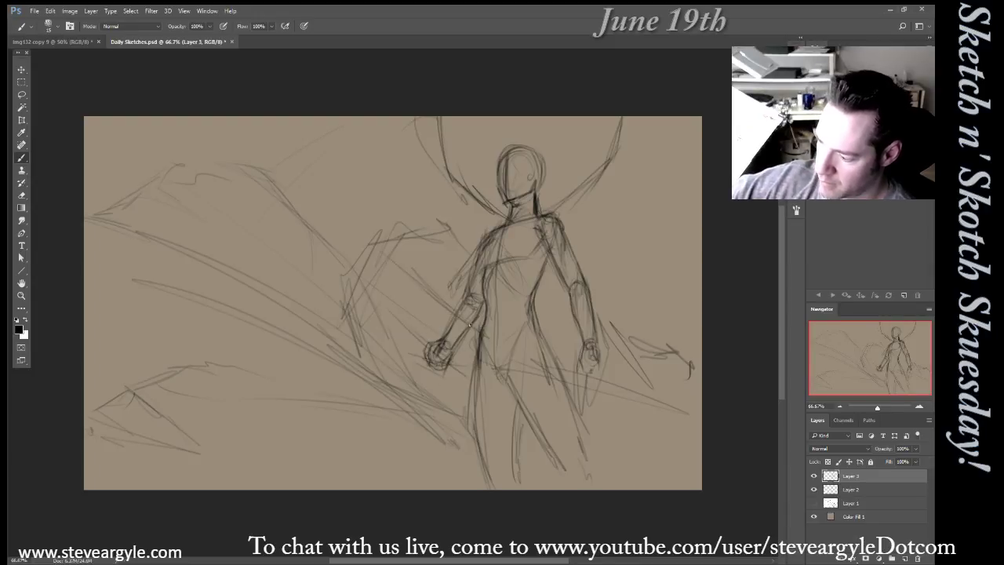
left_click_drag(364, 297, 469, 378)
Darken the outer corner and upper edge of the arched shape beside the left-hand arm with heavier angular strokes
mouse_move(344, 280)
left_mouse_down()
mouse_move(417, 345)
mouse_move(369, 253)
mouse_move(375, 246)
left_mouse_up()
mouse_move(339, 287)
left_mouse_down()
mouse_move(377, 240)
mouse_move(359, 349)
left_mouse_up()
left_click_drag(389, 261, 382, 250)
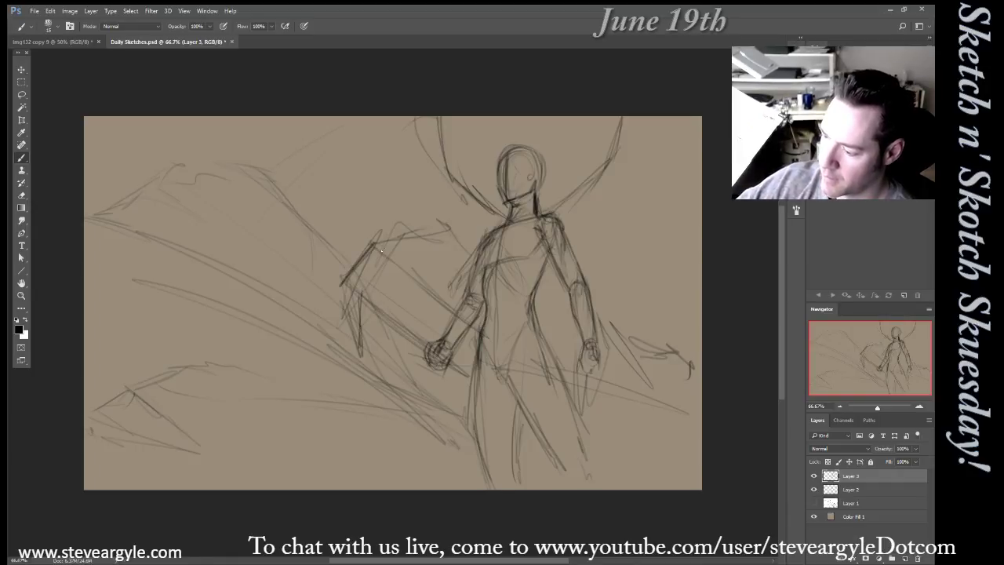
left_click_drag(344, 283, 371, 307)
mouse_move(378, 265)
left_mouse_down()
mouse_move(402, 262)
mouse_move(391, 252)
mouse_move(436, 239)
left_mouse_up()
left_click_drag(394, 259, 447, 238)
left_click_drag(399, 265, 422, 249)
Add a band across the arched shape's outer side, dark strokes at its upper inner end, and a heavy lower edge
left_click_drag(345, 325, 368, 336)
mouse_move(350, 329)
left_mouse_down()
mouse_move(345, 380)
mouse_move(355, 390)
mouse_move(365, 343)
left_mouse_up()
left_click_drag(337, 341, 369, 337)
left_click_drag(423, 236, 444, 272)
left_click_drag(425, 240, 449, 233)
left_click_drag(452, 234, 468, 262)
mouse_move(355, 372)
left_mouse_down()
mouse_move(413, 392)
mouse_move(387, 381)
mouse_move(392, 402)
mouse_move(413, 387)
mouse_move(467, 410)
mouse_move(337, 326)
mouse_move(354, 257)
mouse_move(387, 248)
left_mouse_up()
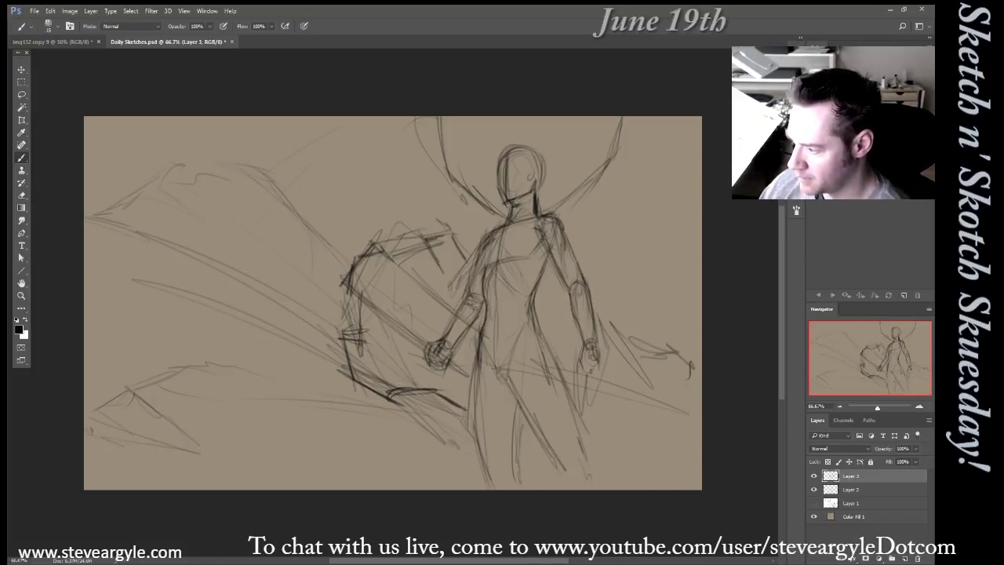
Sketch long hair beside the face and sweeping out over the left-hand shoulder, and firm up that side of the chest
mouse_move(538, 149)
left_mouse_down()
mouse_move(550, 176)
mouse_move(547, 193)
mouse_move(541, 167)
mouse_move(547, 209)
left_mouse_up()
mouse_move(497, 168)
left_mouse_down()
mouse_move(473, 222)
mouse_move(416, 302)
left_mouse_up()
left_click_drag(486, 196, 430, 259)
left_click_drag(477, 194, 445, 219)
left_click_drag(463, 206, 413, 245)
left_click_drag(484, 174, 435, 223)
left_click_drag(497, 214, 488, 224)
left_click_drag(485, 271, 477, 251)
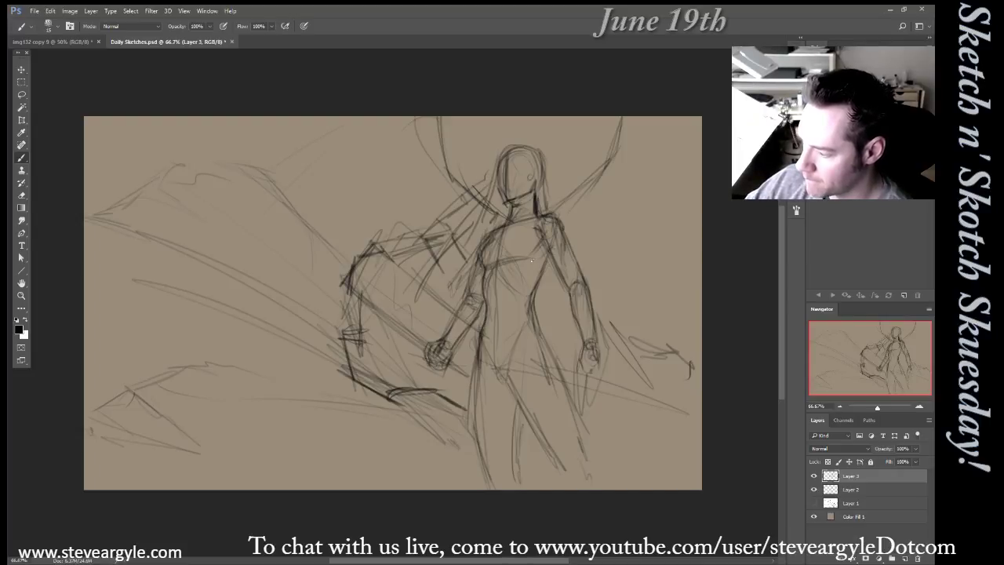
Draw a pointed panel at the front of the figure's waist and add dark strokes along the left-hand hip
mouse_move(487, 323)
left_mouse_down()
mouse_move(483, 341)
mouse_move(506, 346)
mouse_move(508, 332)
left_mouse_up()
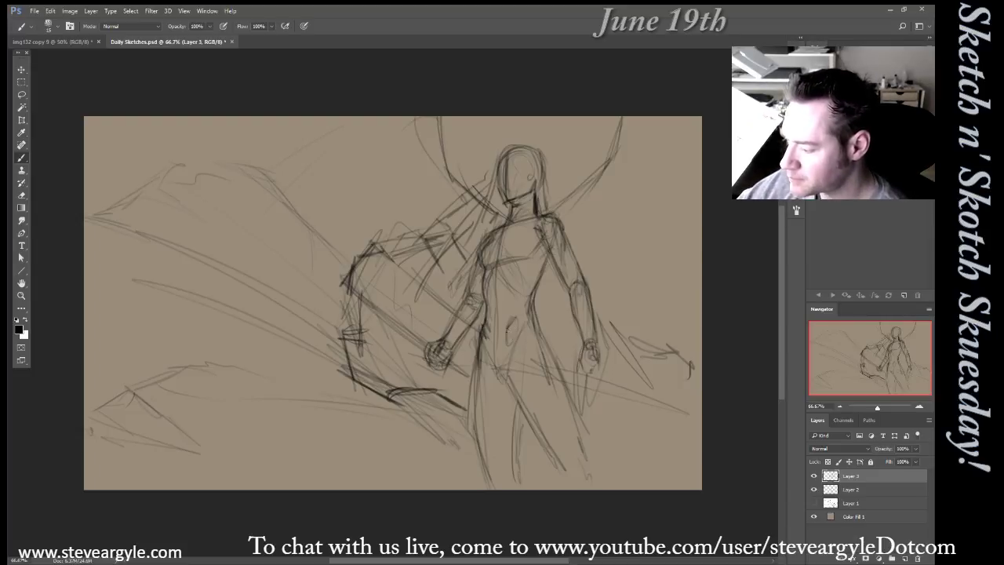
mouse_move(524, 324)
left_mouse_down()
mouse_move(510, 378)
mouse_move(514, 369)
left_mouse_up()
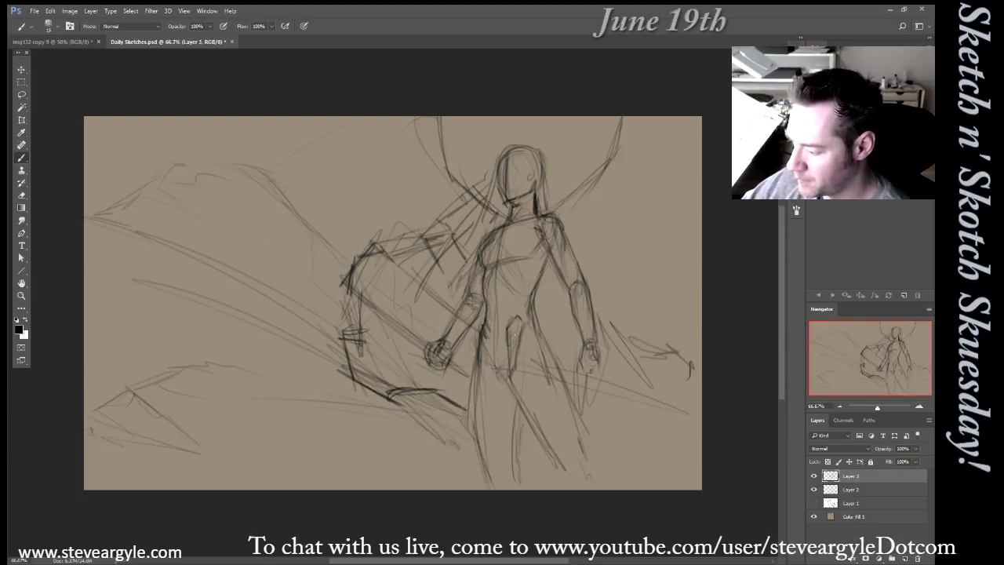
mouse_move(491, 329)
left_mouse_down()
mouse_move(490, 378)
mouse_move(483, 337)
mouse_move(481, 369)
mouse_move(491, 380)
left_mouse_up()
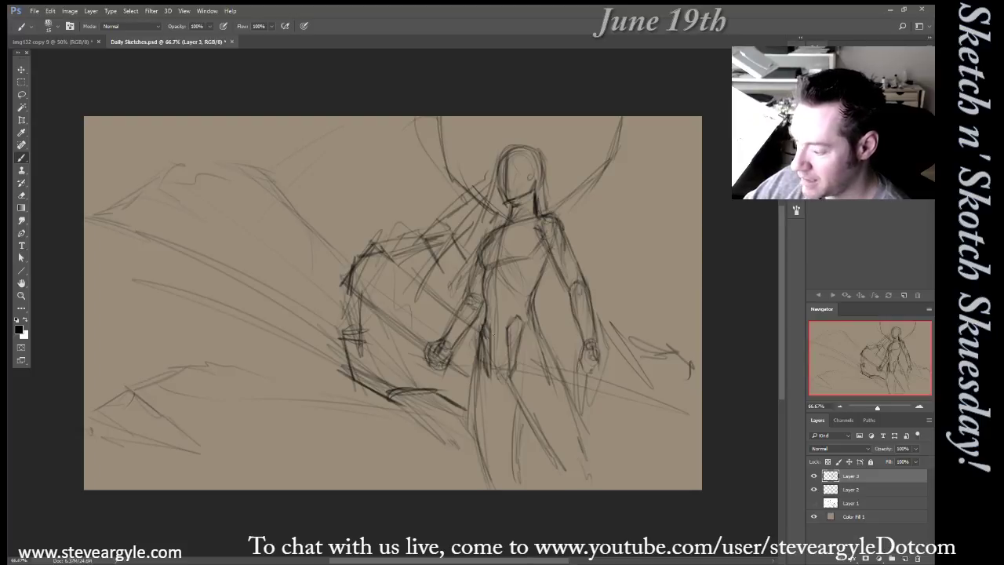
left_click_drag(491, 336, 499, 342)
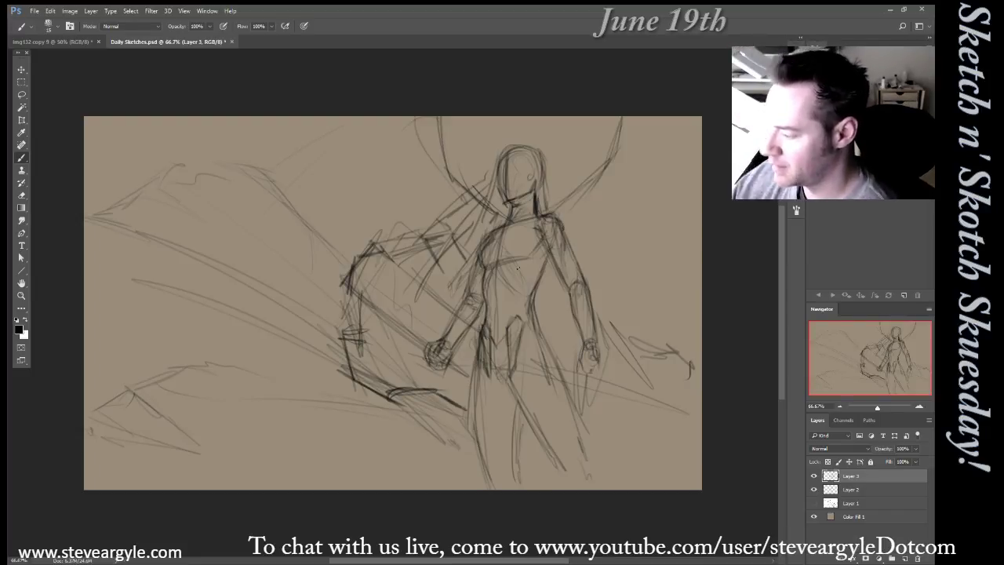
Reinforce the neckline and left-hand torso contour, and draw the hairline around the face
mouse_move(534, 217)
left_mouse_down()
mouse_move(503, 239)
mouse_move(497, 223)
left_mouse_up()
mouse_move(493, 276)
left_mouse_down()
mouse_move(488, 229)
mouse_move(486, 251)
left_mouse_up()
mouse_move(501, 310)
left_mouse_down()
mouse_move(480, 223)
mouse_move(492, 218)
left_mouse_up()
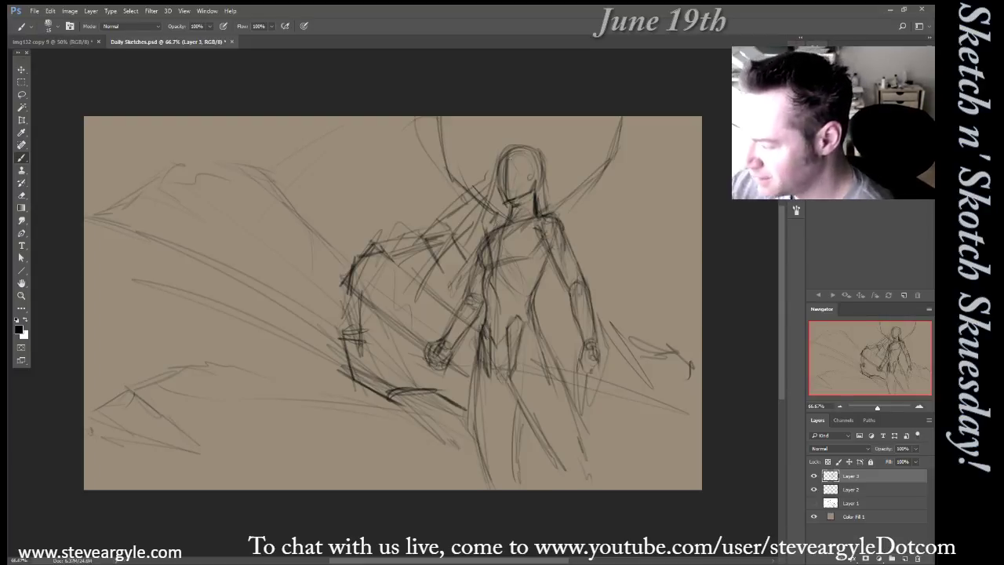
mouse_move(497, 183)
left_mouse_down()
mouse_move(510, 153)
mouse_move(530, 161)
mouse_move(515, 151)
mouse_move(531, 176)
left_mouse_up()
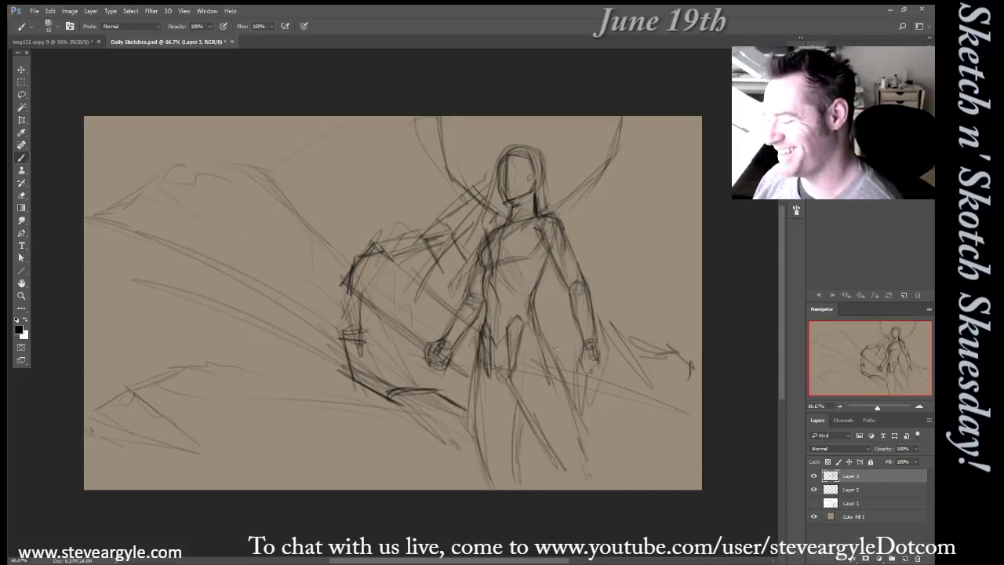
Add layered angular waist panels over the right-hand hip and darken the matching strokes on the left-hand hip
mouse_move(524, 342)
left_mouse_down()
mouse_move(519, 354)
mouse_move(530, 336)
mouse_move(536, 351)
left_mouse_up()
mouse_move(529, 317)
left_mouse_down()
mouse_move(541, 350)
mouse_move(541, 326)
left_mouse_up()
left_click_drag(543, 329, 559, 354)
left_click_drag(478, 329, 476, 358)
left_click_drag(478, 342, 475, 364)
left_click_drag(481, 318, 481, 331)
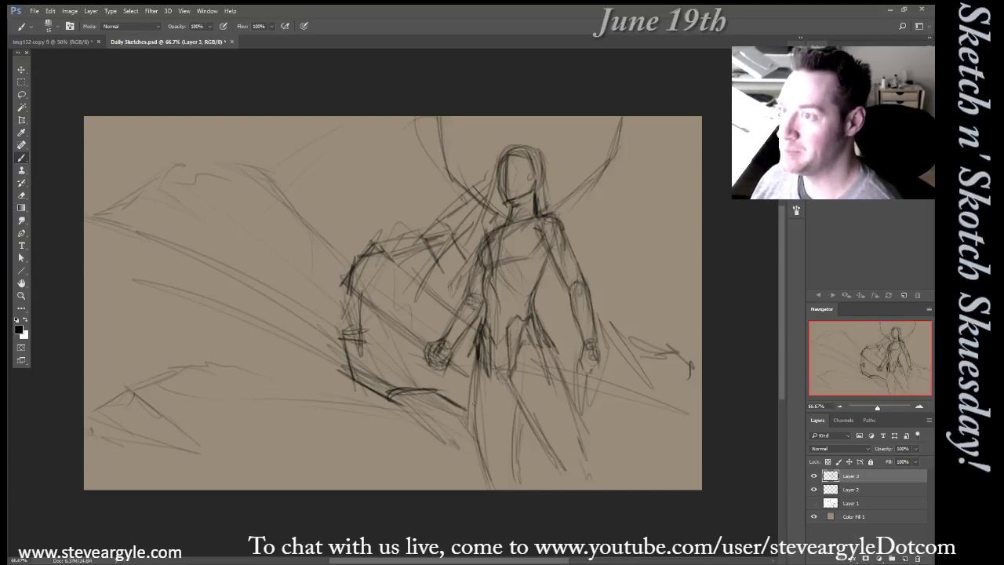
Darken the hair's outer edge sweeping from the crown to the arched shape, plus the strand beside the neck
mouse_move(502, 151)
left_mouse_down()
mouse_move(464, 193)
mouse_move(489, 173)
mouse_move(471, 203)
mouse_move(421, 231)
left_mouse_up()
left_click_drag(480, 197, 419, 236)
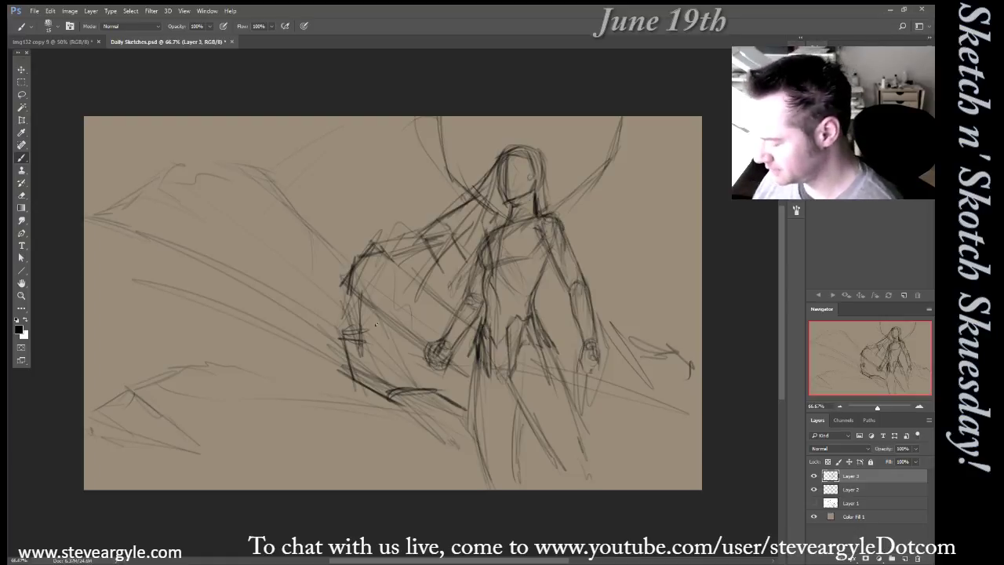
left_click_drag(539, 173, 542, 213)
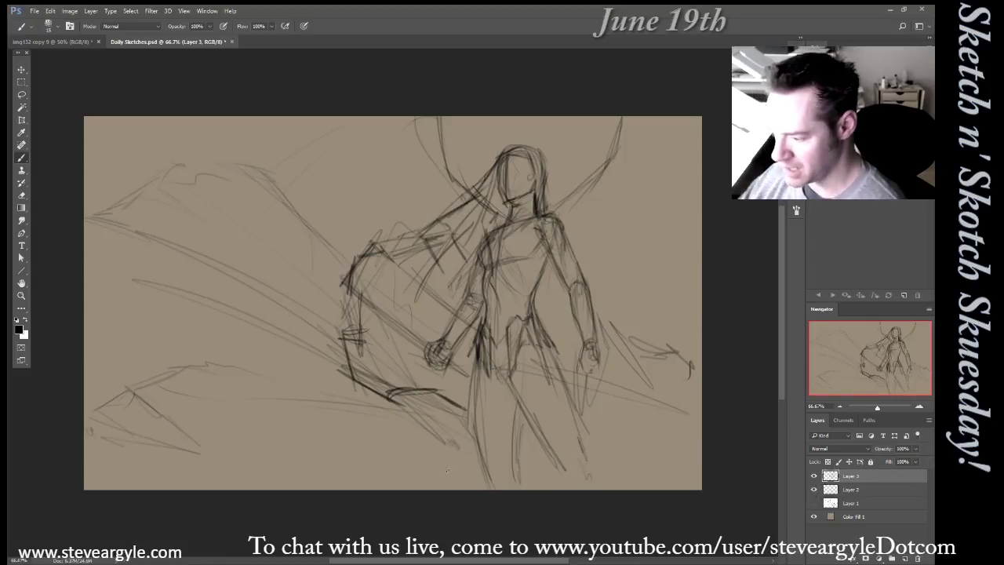
Define the arched shape with bold curved contours from its outer corner to the fist and from its upper edge to the elbow
left_click_drag(351, 276, 350, 313)
mouse_move(360, 255)
left_mouse_down()
mouse_move(352, 304)
mouse_move(382, 331)
mouse_move(425, 345)
mouse_move(415, 342)
left_mouse_up()
left_click_drag(347, 307, 385, 332)
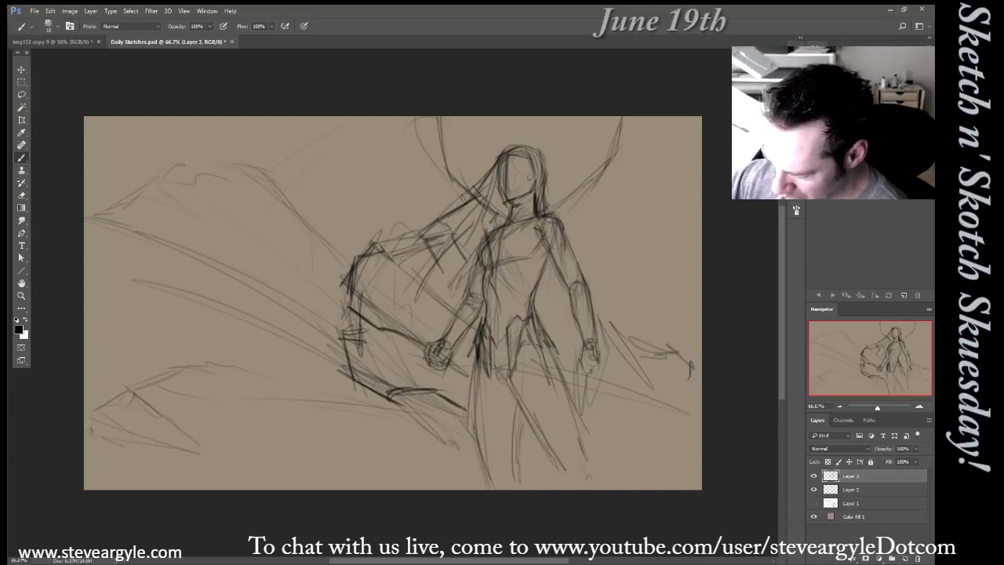
mouse_move(365, 250)
left_mouse_down()
mouse_move(409, 257)
mouse_move(438, 284)
left_mouse_up()
left_click_drag(397, 250, 454, 318)
left_click_drag(449, 363, 474, 380)
Sketch a long skirt with fold lines flowing from the hips over both legs to the canvas's lower edge
mouse_move(479, 332)
left_mouse_down()
mouse_move(471, 342)
mouse_move(486, 463)
left_mouse_up()
mouse_move(505, 383)
left_mouse_down()
mouse_move(489, 461)
mouse_move(488, 440)
left_mouse_up()
left_click_drag(522, 443, 502, 488)
left_click_drag(520, 372, 485, 486)
left_click_drag(481, 359, 480, 372)
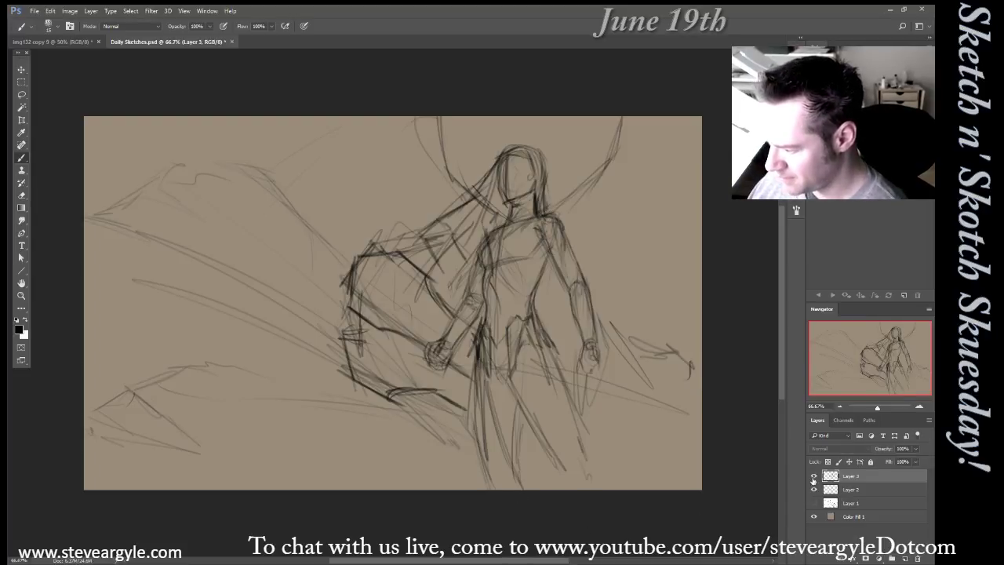
left_click_drag(530, 348, 529, 463)
left_click_drag(541, 344, 557, 488)
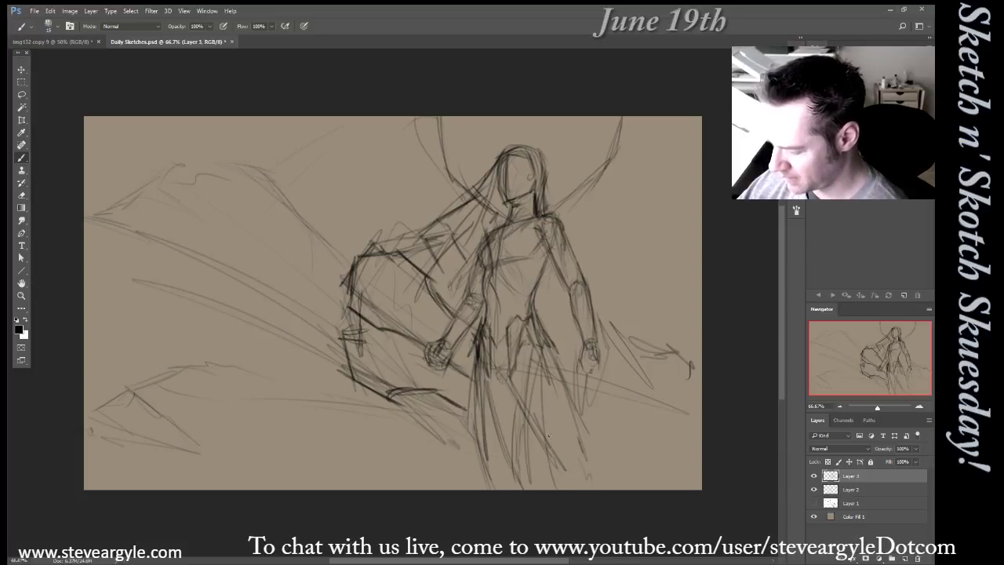
left_click_drag(562, 379, 560, 480)
left_click_drag(571, 428, 571, 482)
left_click_drag(471, 361, 451, 481)
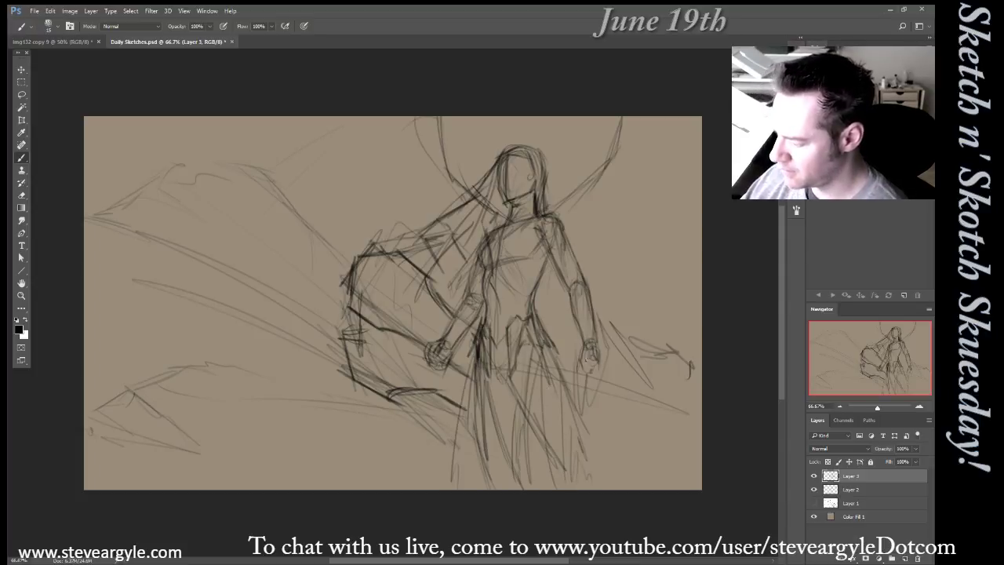
Refine the right-hand arm with a darker closed hand, firmer forearm and elbow lines, and a stroke on the upper arm
mouse_move(601, 362)
left_mouse_down()
mouse_move(593, 371)
mouse_move(599, 351)
left_mouse_up()
left_click_drag(601, 359, 591, 373)
left_click_drag(584, 328, 580, 345)
left_click_drag(577, 307, 581, 274)
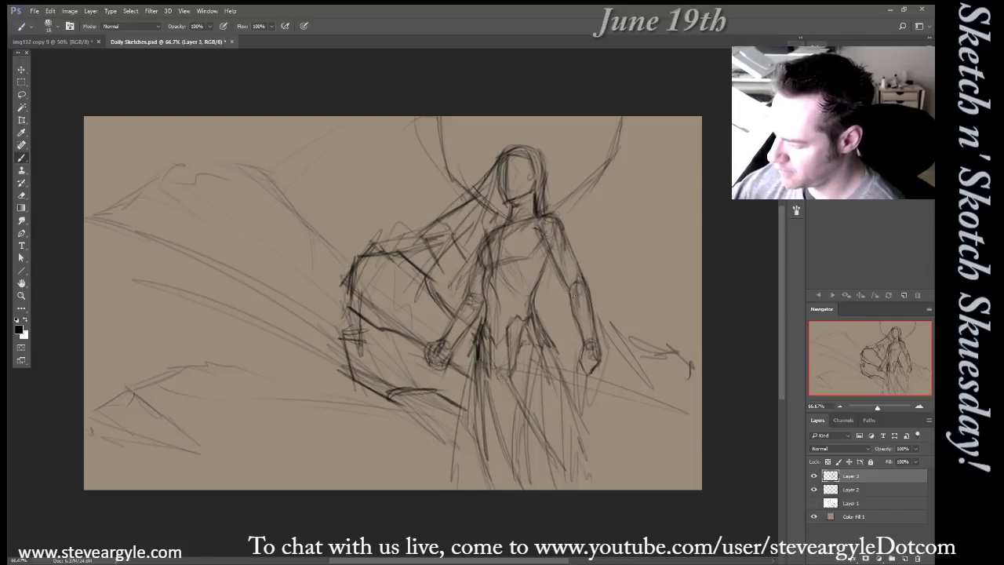
left_click_drag(566, 232, 570, 250)
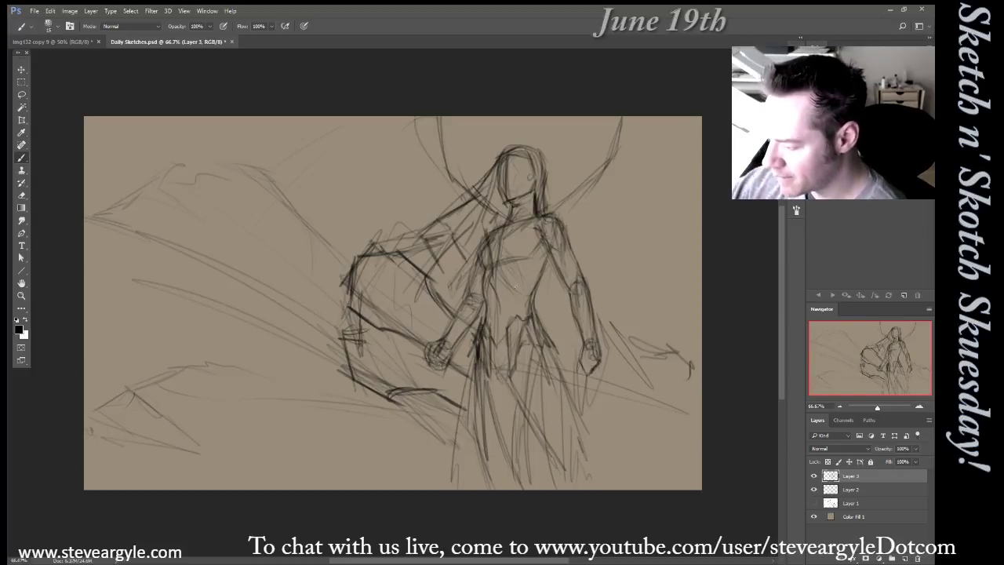
Darken the left-hand side of the chest and draw a collar around the neck with a raised point on each shoulder
left_click_drag(489, 275, 484, 284)
left_click_drag(490, 245, 487, 281)
mouse_move(487, 218)
left_mouse_down()
mouse_move(478, 248)
mouse_move(490, 252)
mouse_move(490, 220)
mouse_move(472, 219)
mouse_move(477, 236)
mouse_move(505, 204)
mouse_move(528, 212)
left_mouse_up()
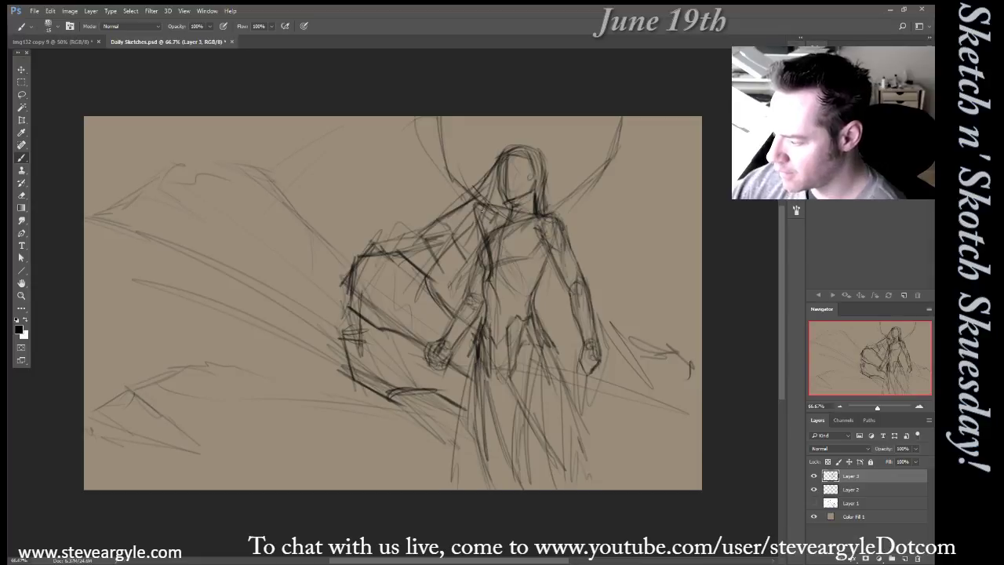
left_click_drag(491, 208, 487, 240)
mouse_move(489, 206)
left_mouse_down()
mouse_move(483, 229)
mouse_move(507, 217)
left_mouse_up()
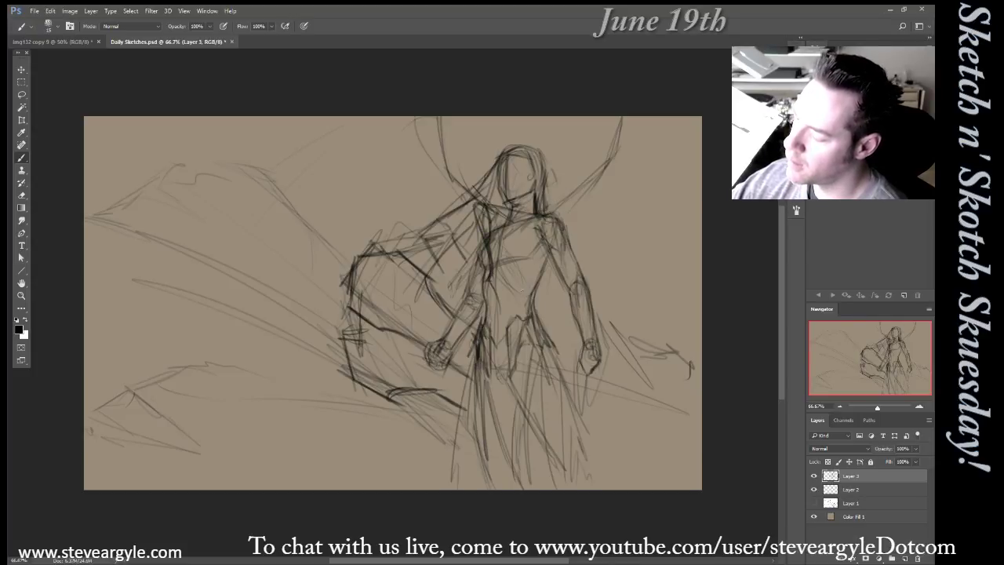
mouse_move(554, 197)
left_mouse_down()
mouse_move(565, 176)
mouse_move(547, 195)
mouse_move(559, 183)
mouse_move(548, 212)
left_mouse_up()
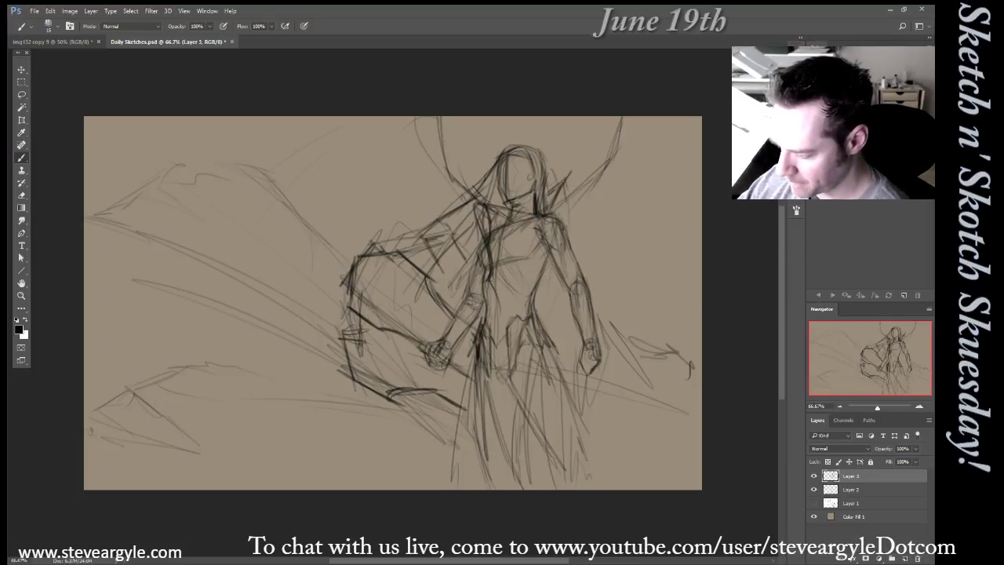
Detail the left-hand fist, hatch bands around that elbow, and add a curved line inside the lower part of the arched shape
left_click_drag(456, 356, 448, 368)
left_click_drag(435, 351, 429, 366)
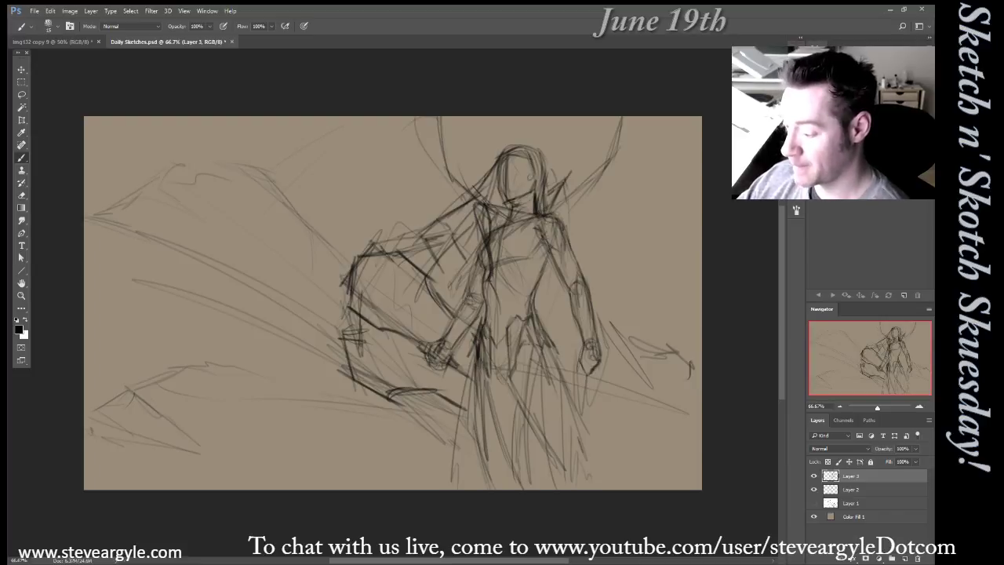
mouse_move(475, 311)
left_mouse_down()
mouse_move(454, 326)
mouse_move(453, 313)
left_mouse_up()
left_click_drag(472, 299, 465, 317)
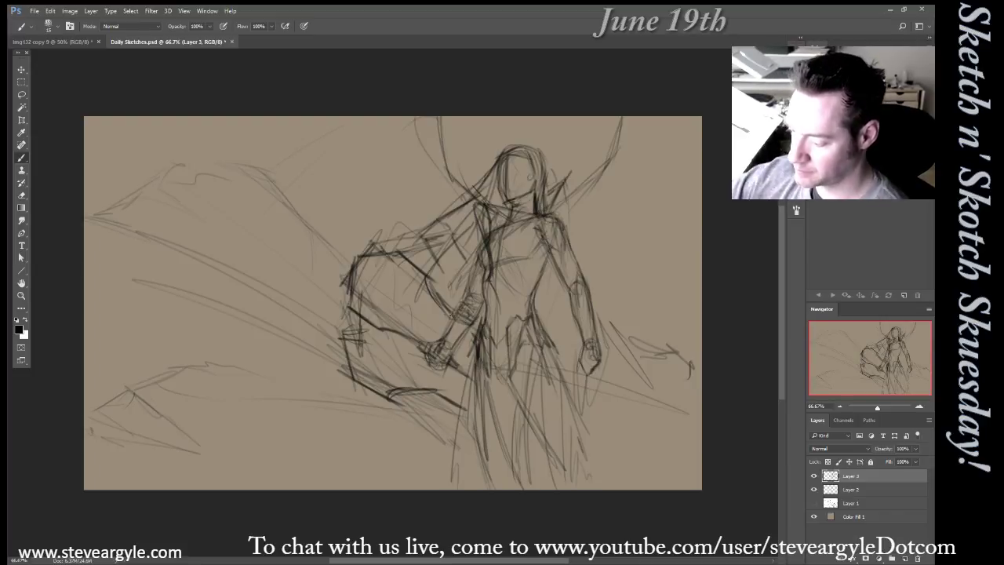
mouse_move(381, 329)
left_mouse_down()
mouse_move(421, 346)
mouse_move(397, 371)
mouse_move(418, 367)
left_mouse_up()
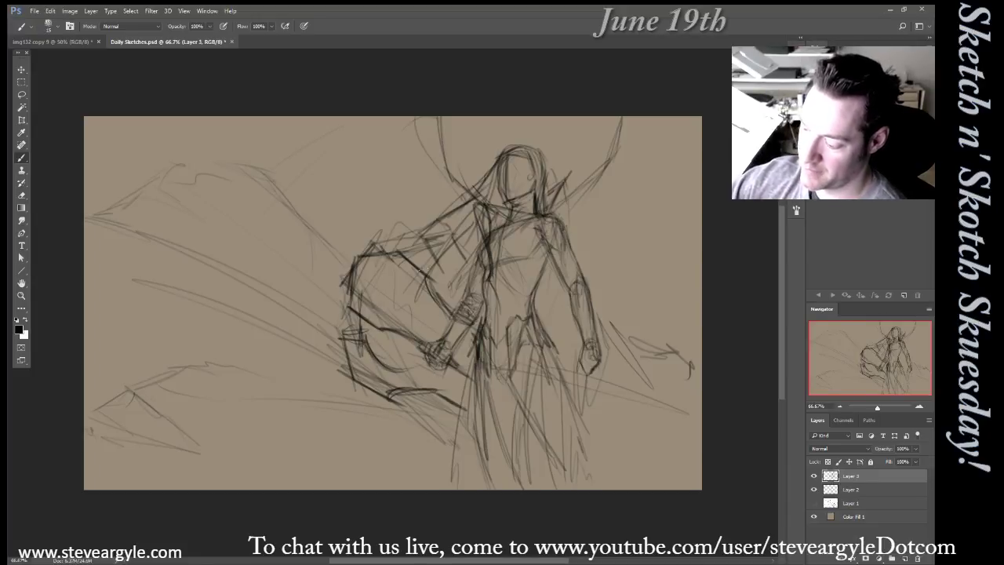
Draw curved strokes beside the left-hand elbow and two diagonal lines from the arched shape's upper corner toward the forearm
mouse_move(433, 265)
left_mouse_down()
mouse_move(455, 270)
mouse_move(454, 236)
left_mouse_up()
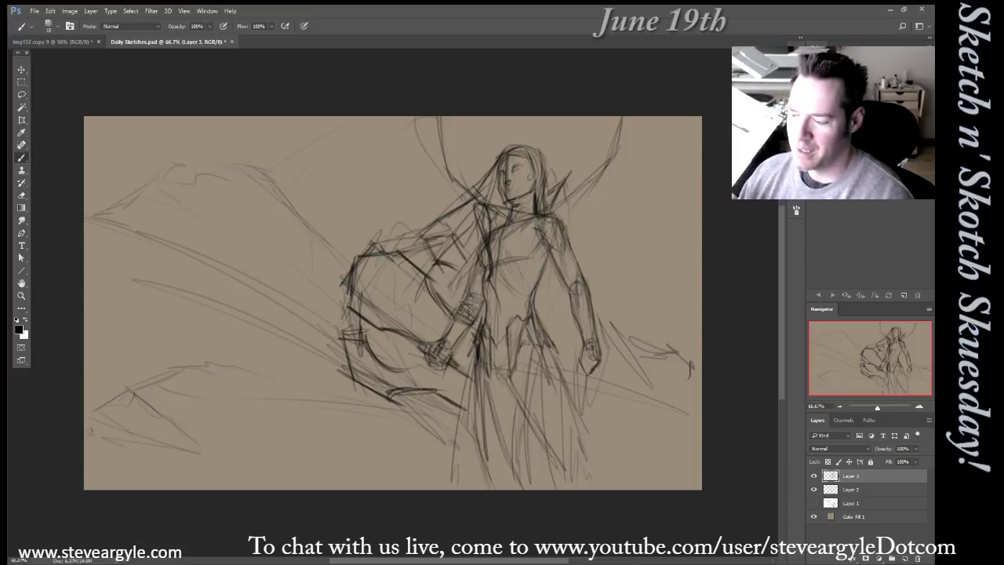
left_click_drag(424, 276, 441, 311)
mouse_move(423, 282)
left_mouse_down()
mouse_move(446, 315)
mouse_move(401, 255)
left_mouse_up()
left_click_drag(431, 296, 451, 316)
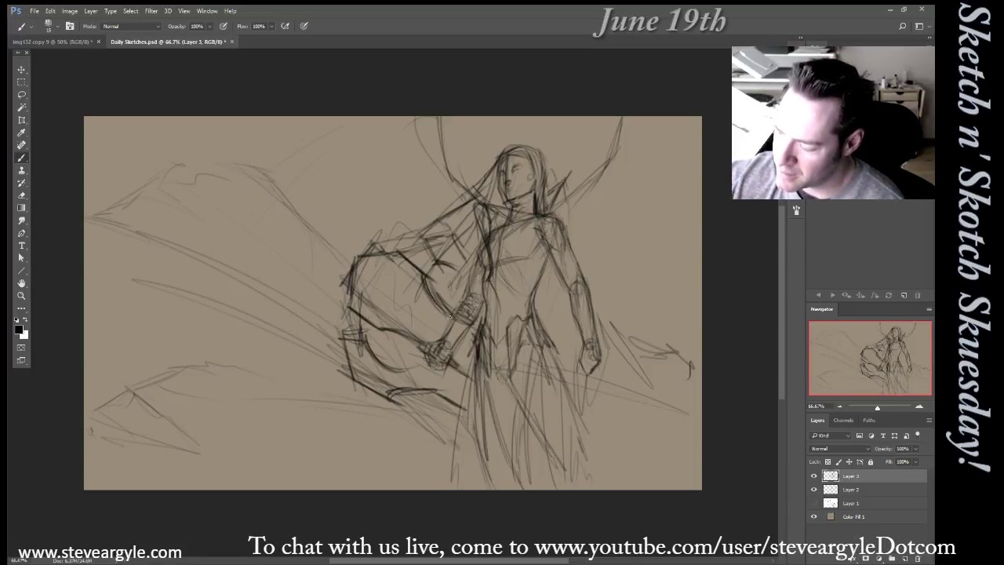
left_click_drag(360, 265, 433, 325)
left_click_drag(361, 273, 452, 338)
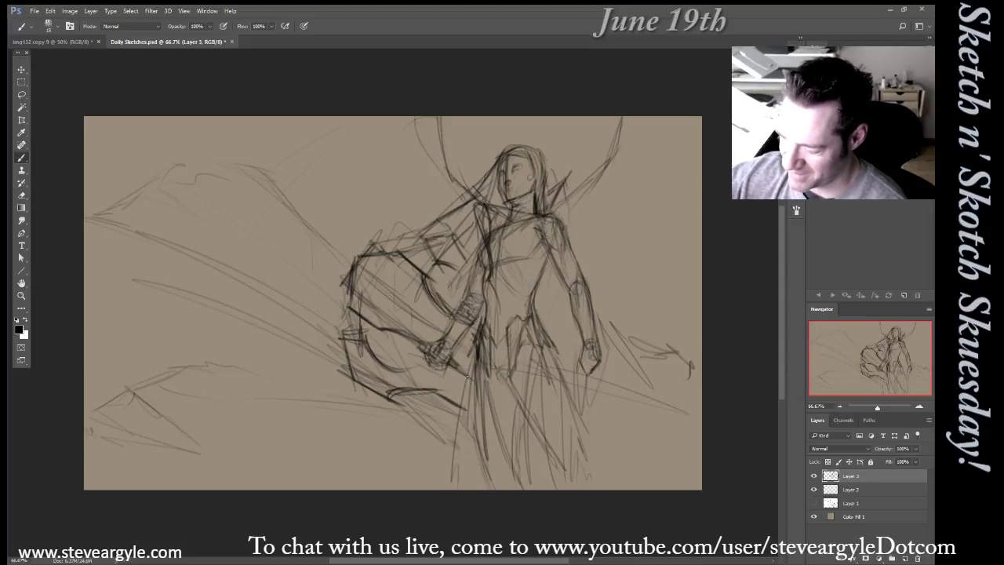
Round out the curved line inside the arched shape's lower part and sketch a loose circle in its upper part
mouse_move(423, 388)
left_mouse_down()
mouse_move(461, 397)
mouse_move(452, 392)
left_mouse_up()
mouse_move(405, 368)
left_mouse_down()
mouse_move(422, 372)
mouse_move(396, 370)
left_mouse_up()
left_click_drag(472, 390, 419, 361)
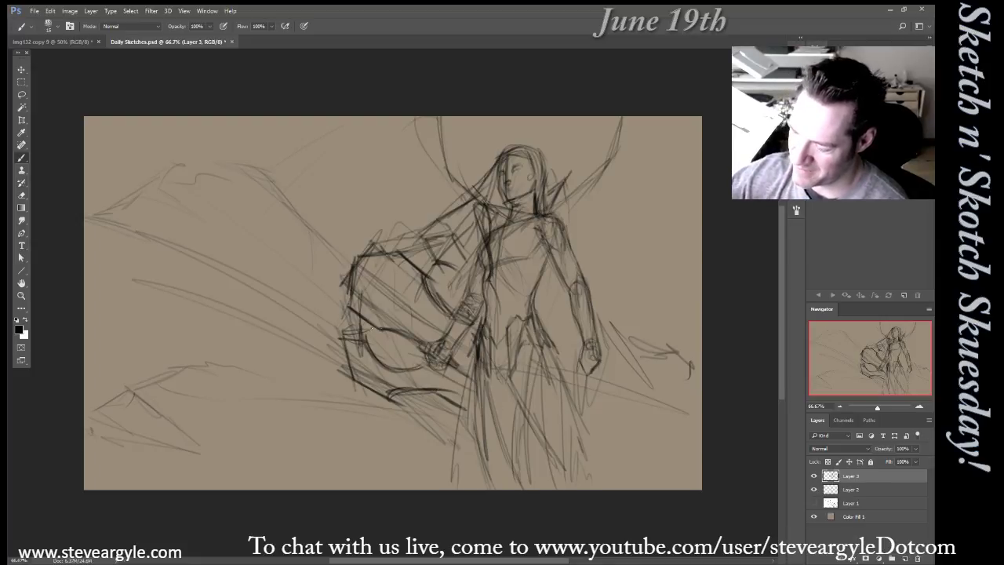
left_click_drag(356, 317, 352, 336)
left_click_drag(356, 312, 355, 335)
mouse_move(407, 260)
left_mouse_down()
mouse_move(431, 247)
mouse_move(365, 291)
mouse_move(353, 266)
mouse_move(354, 279)
mouse_move(363, 264)
mouse_move(351, 292)
mouse_move(409, 308)
left_mouse_up()
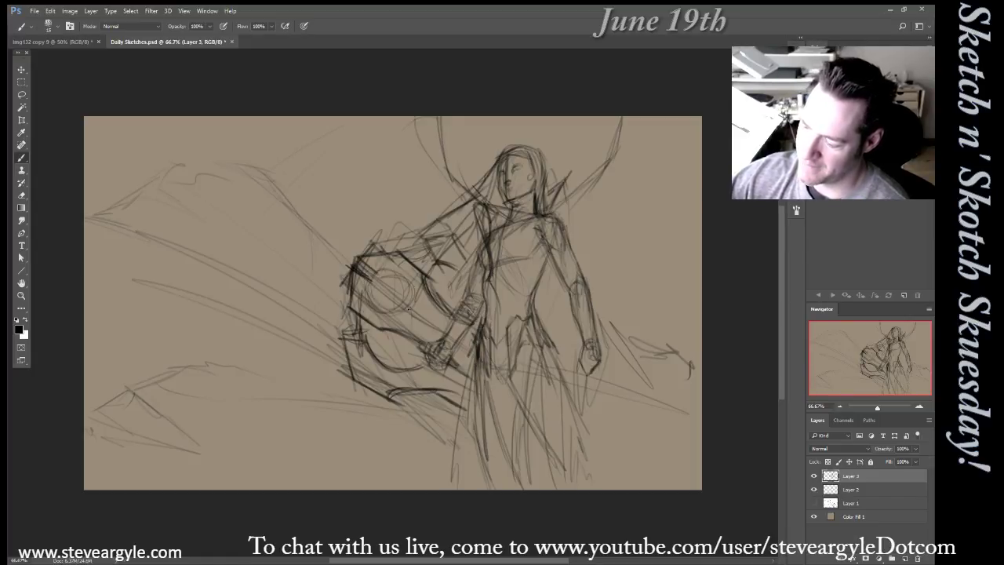
Define the circle as a darker oval ring and extend two flaring lines from it down past the fist
mouse_move(376, 274)
left_mouse_down()
mouse_move(401, 271)
mouse_move(424, 317)
left_mouse_up()
left_click_drag(409, 283, 425, 318)
mouse_move(384, 268)
left_mouse_down()
mouse_move(407, 280)
mouse_move(423, 320)
mouse_move(368, 292)
mouse_move(366, 305)
mouse_move(444, 338)
left_mouse_up()
left_click_drag(424, 315, 475, 353)
left_click_drag(424, 317, 439, 328)
left_click_drag(419, 323, 442, 335)
left_click_drag(390, 315, 422, 322)
left_click_drag(368, 292, 385, 314)
left_click_drag(400, 278, 357, 263)
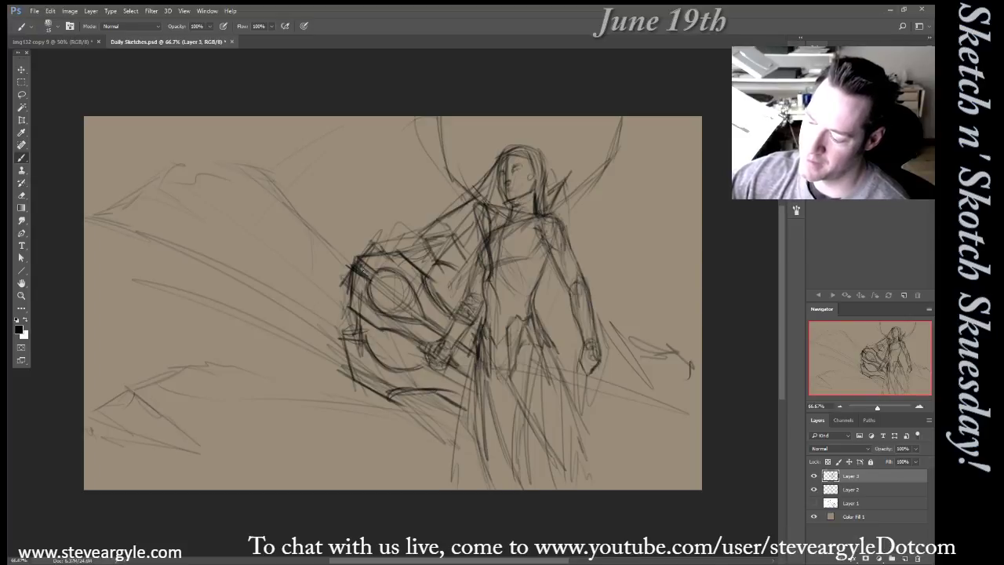
mouse_move(367, 337)
left_mouse_down()
mouse_move(345, 340)
mouse_move(353, 376)
mouse_move(380, 392)
left_mouse_up()
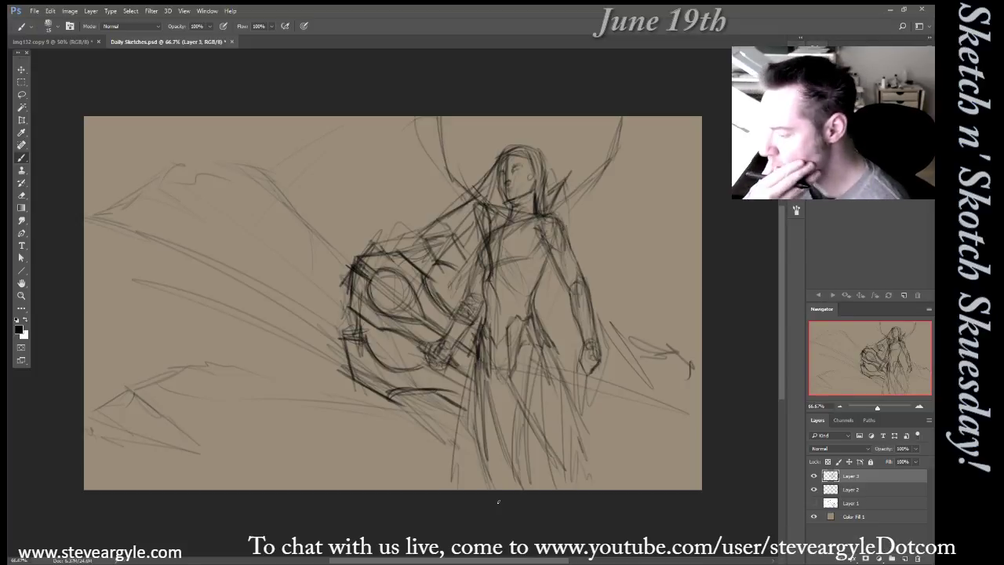
Sketch a long diagonal shaft from the canvas's lower edge through the right-hand hand to the canvas's right-hand edge
left_click_drag(542, 394, 490, 439)
left_click_drag(440, 490, 701, 267)
left_click_drag(480, 451, 687, 289)
left_click_drag(486, 472, 703, 273)
mouse_move(464, 485)
left_mouse_down()
mouse_move(700, 270)
mouse_move(661, 299)
left_mouse_up()
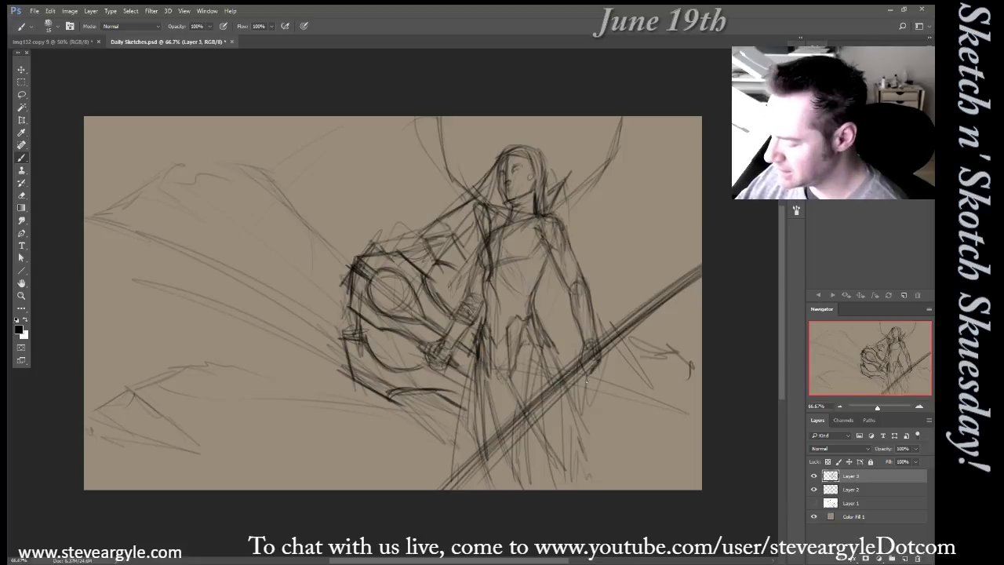
Undo the last three shaft strokes and redraw the diagonal shaft with firmer parallel lines through the hand
key("ctrl+alt+z")
key("ctrl+alt+z")
key("ctrl+alt+z")
left_click_drag(600, 357, 453, 489)
left_click_drag(562, 388, 689, 288)
left_click_drag(579, 371, 687, 290)
mouse_move(525, 419)
left_mouse_down()
mouse_move(700, 267)
mouse_move(444, 489)
left_mouse_up()
left_click_drag(526, 405, 427, 488)
left_click_drag(477, 453, 453, 479)
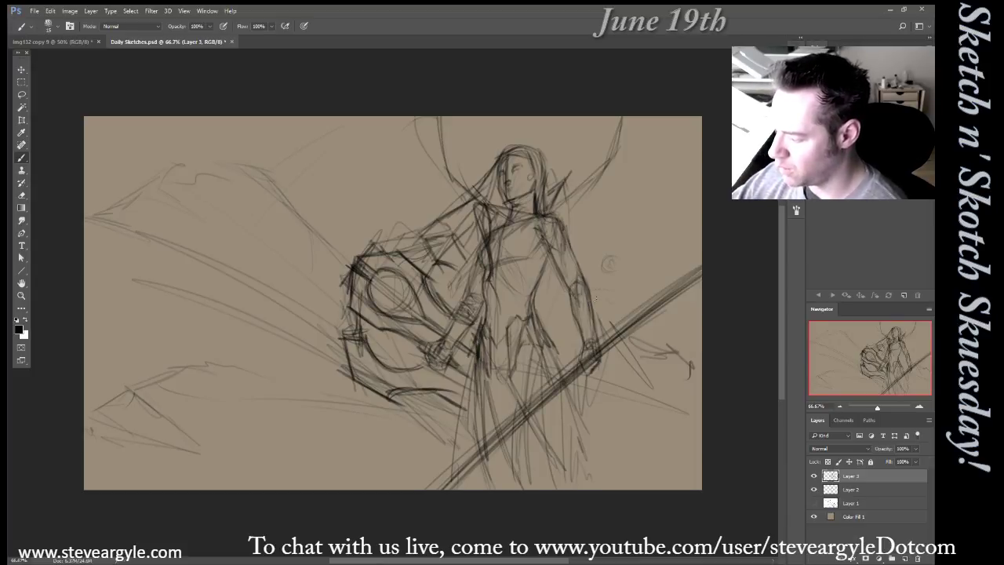
Sketch an alternative bent right-hand forearm ending in a round hand, with a tall, slightly tilted staff passing through it
mouse_move(605, 265)
left_mouse_down()
mouse_move(589, 280)
mouse_move(611, 274)
mouse_move(579, 298)
mouse_move(607, 287)
mouse_move(619, 265)
mouse_move(608, 269)
left_mouse_up()
mouse_move(612, 274)
left_mouse_down()
mouse_move(634, 257)
mouse_move(619, 275)
left_mouse_up()
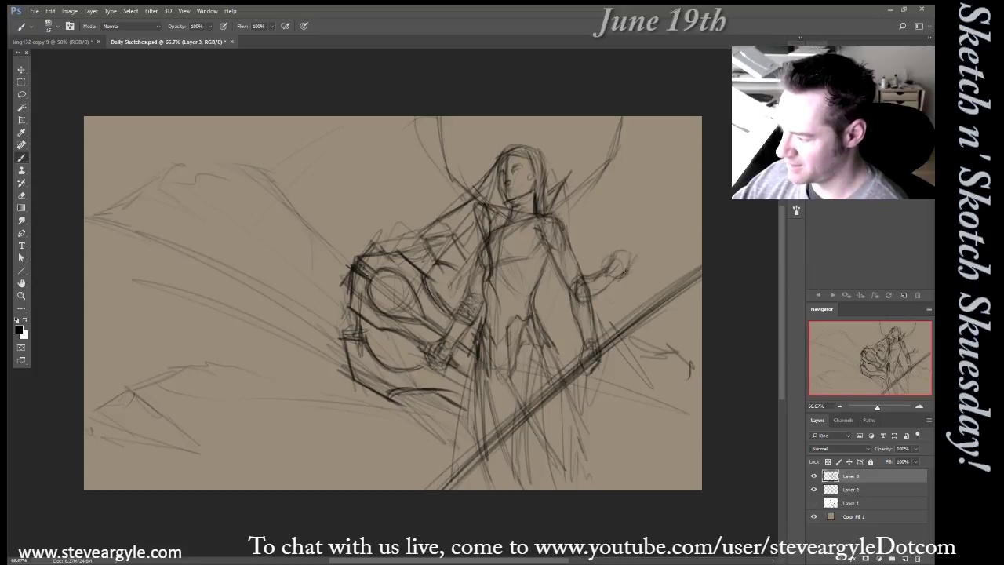
left_click_drag(640, 125, 600, 486)
left_click_drag(610, 350, 599, 441)
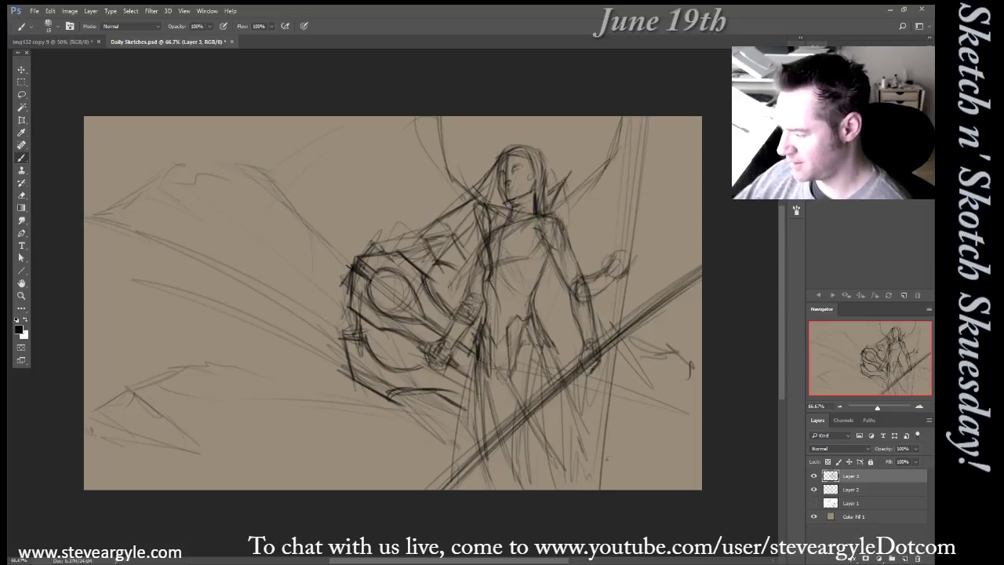
left_click_drag(630, 112, 628, 493)
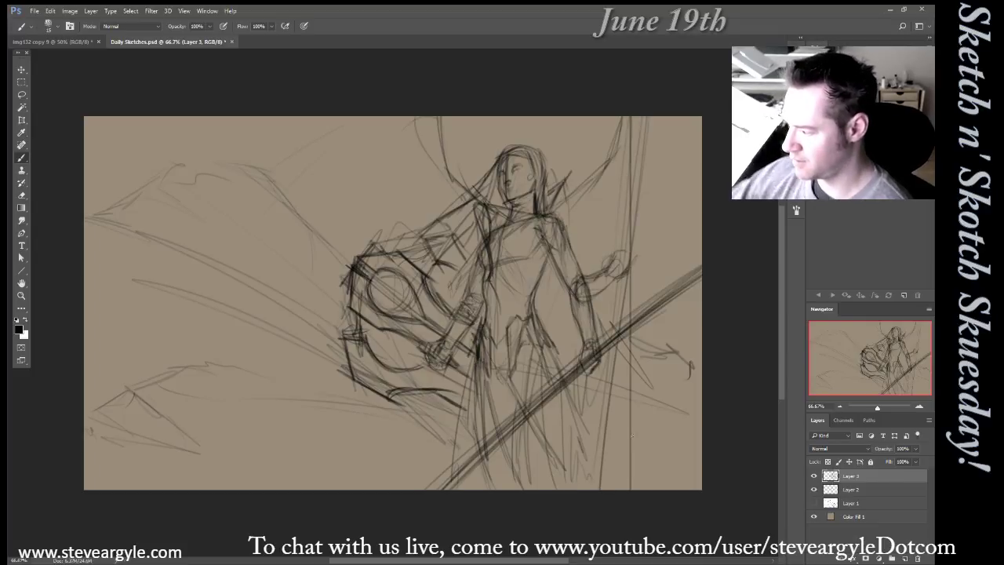
key("ctrl+z")
left_click_drag(616, 141, 653, 486)
key("ctrl+z")
left_click_drag(609, 160, 628, 535)
key("ctrl+z")
key("ctrl+z")
Strengthen the tall staff with long strokes running from the canvas's upper edge to its lower edge
left_click_drag(642, 115, 623, 489)
left_click_drag(630, 158, 604, 488)
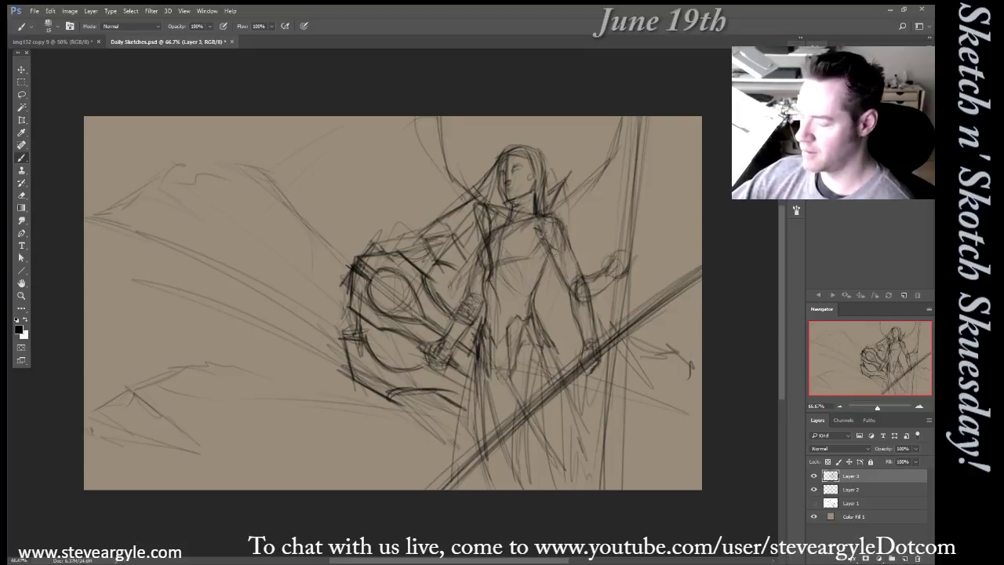
mouse_move(500, 165)
left_mouse_down()
mouse_move(504, 203)
mouse_move(531, 196)
left_mouse_up()
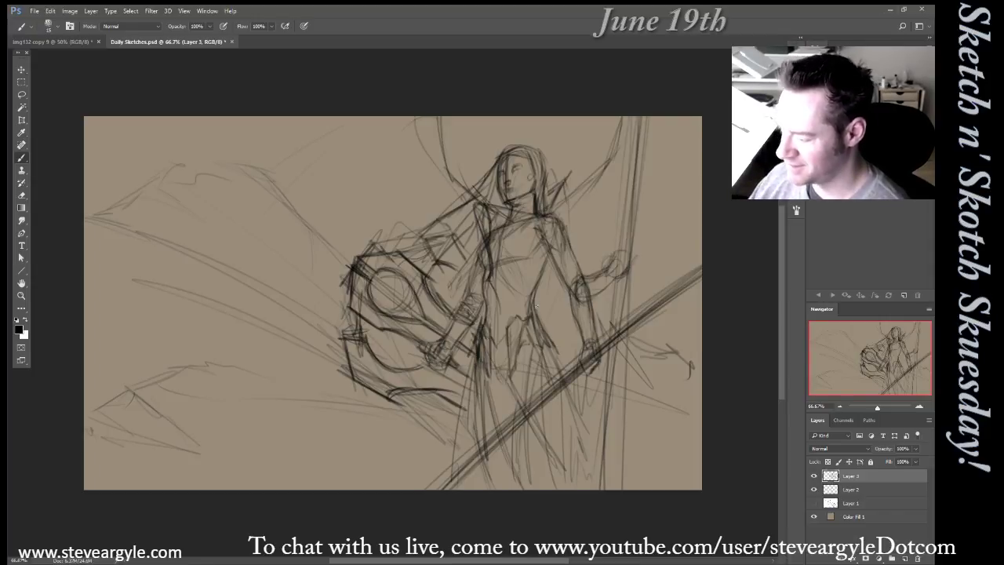
Sketch loose cloth-like curves sweeping from the arched shape's left-hand side down to the canvas's lower edge
left_click_drag(345, 305, 296, 375)
left_click_drag(345, 312, 296, 424)
mouse_move(306, 378)
left_mouse_down()
mouse_move(274, 463)
mouse_move(279, 479)
left_mouse_up()
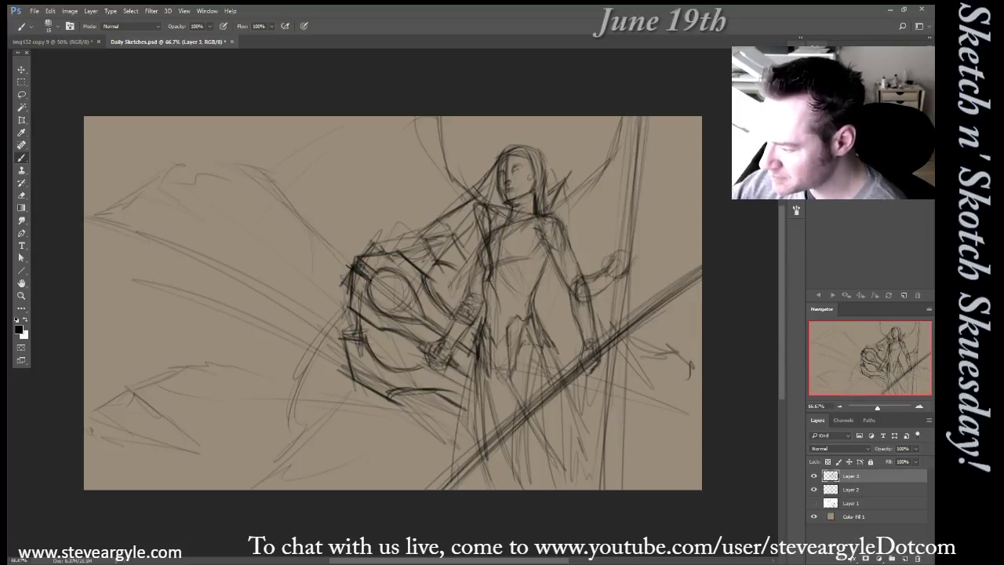
Draw a large diagonal collar rising to a point above the right-hand shoulder, with a V-shaped line across the chest
left_click_drag(488, 247, 570, 191)
left_click_drag(510, 232, 585, 193)
mouse_move(576, 200)
left_mouse_down()
mouse_move(575, 243)
mouse_move(543, 240)
mouse_move(579, 262)
left_mouse_up()
mouse_move(536, 232)
left_mouse_down()
mouse_move(565, 244)
mouse_move(571, 260)
left_mouse_up()
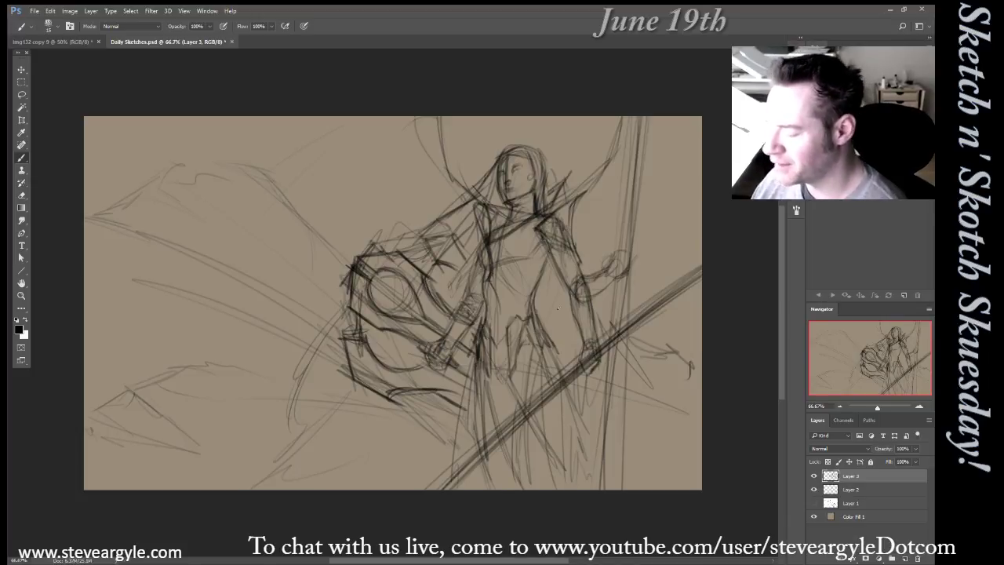
left_click_drag(540, 237, 491, 281)
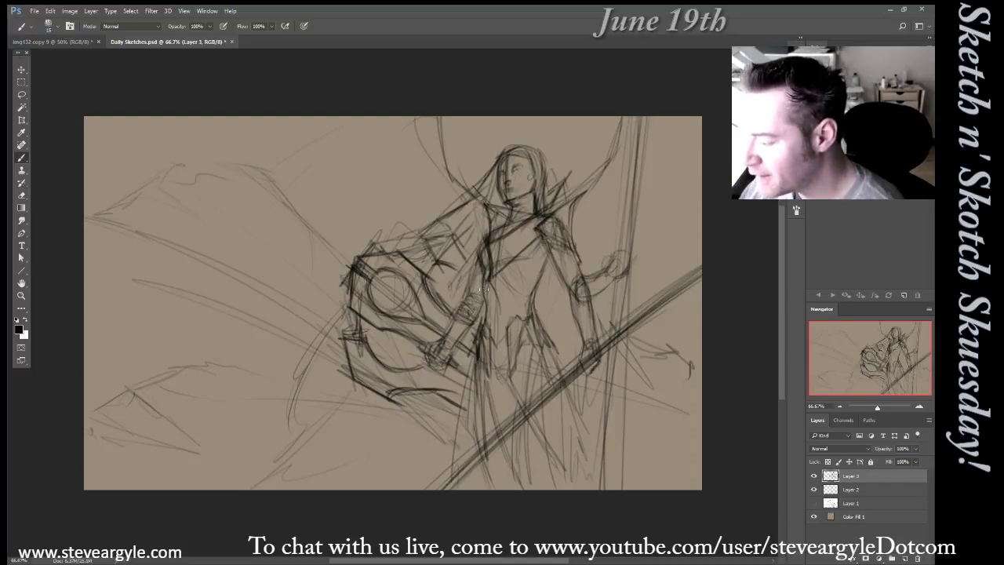
Darken the collar's lower edge, the neckline, and the left-hand edge of the chest
mouse_move(486, 250)
left_mouse_down()
mouse_move(481, 284)
mouse_move(509, 230)
mouse_move(483, 213)
mouse_move(487, 199)
mouse_move(533, 219)
left_mouse_up()
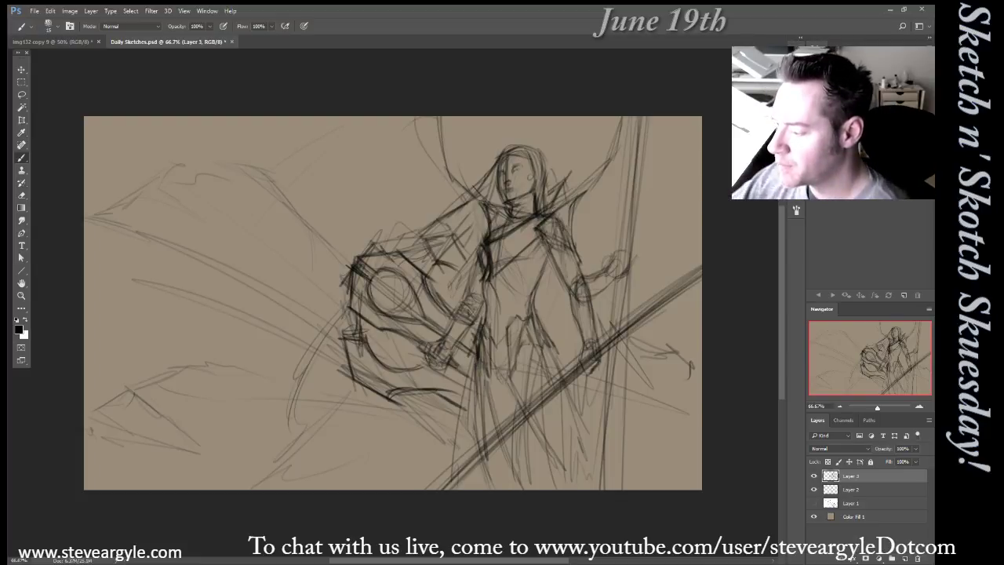
mouse_move(495, 207)
left_mouse_down()
mouse_move(508, 212)
mouse_move(496, 209)
mouse_move(492, 229)
left_mouse_up()
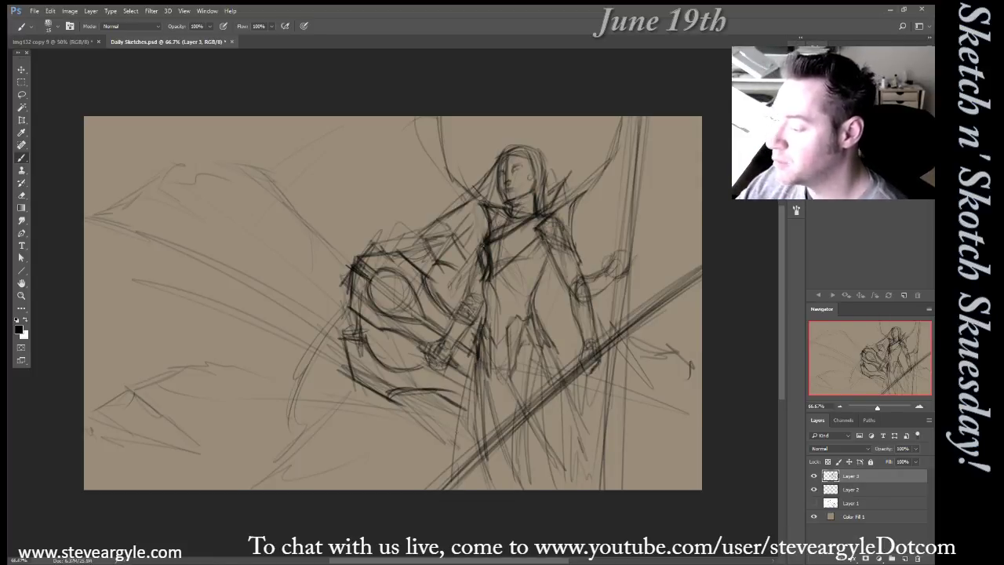
mouse_move(488, 228)
left_mouse_down()
mouse_move(485, 236)
mouse_move(487, 228)
left_mouse_up()
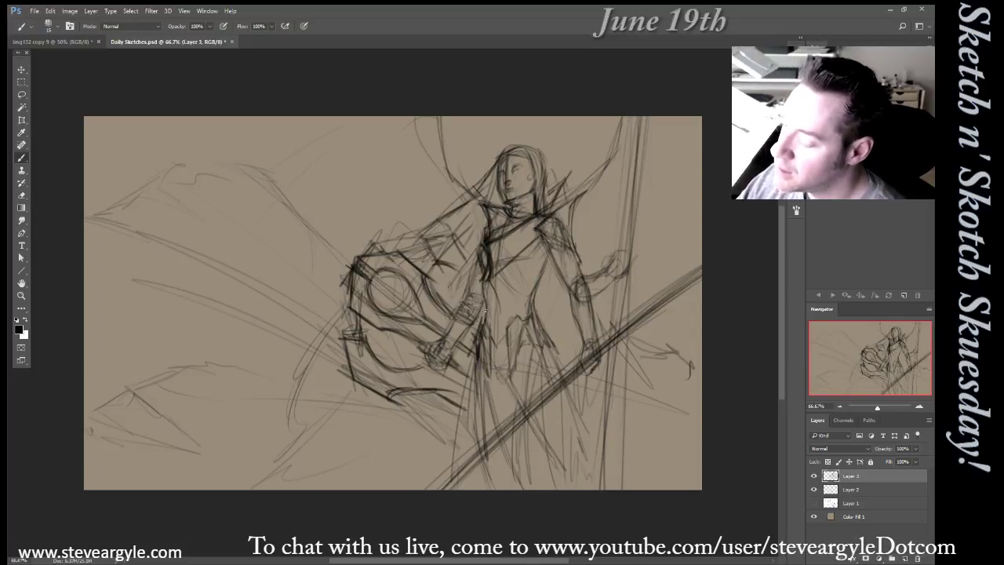
mouse_move(494, 251)
left_mouse_down()
mouse_move(481, 284)
mouse_move(491, 281)
left_mouse_up()
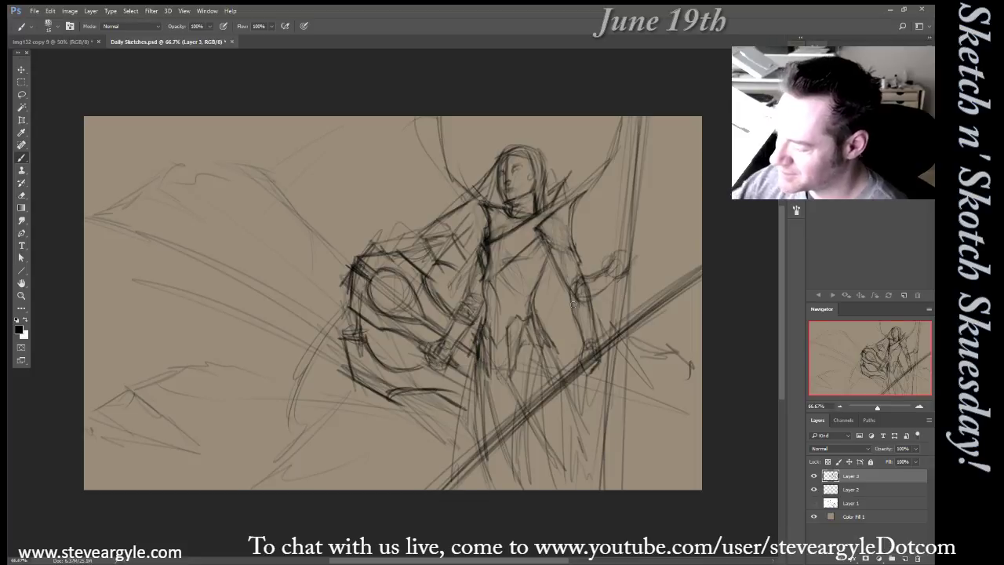
Clean up and redraw the outline of the right-hand shoulder and upper arm beneath the pointed collar
left_click_drag(545, 238, 585, 271)
mouse_move(551, 238)
left_mouse_down()
mouse_move(586, 268)
mouse_move(580, 256)
left_mouse_up()
left_click_drag(574, 239, 582, 257)
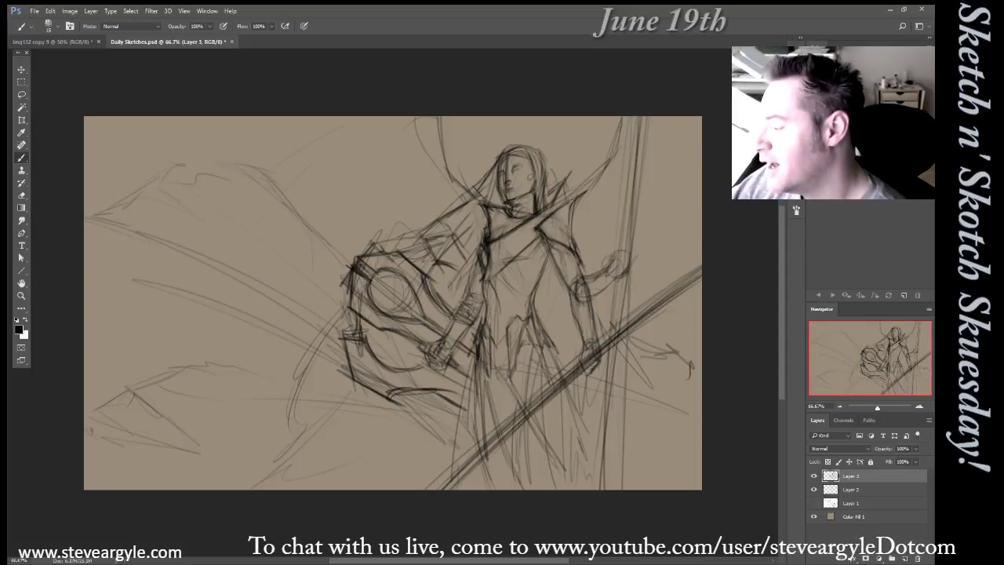
left_click_drag(556, 226, 566, 236)
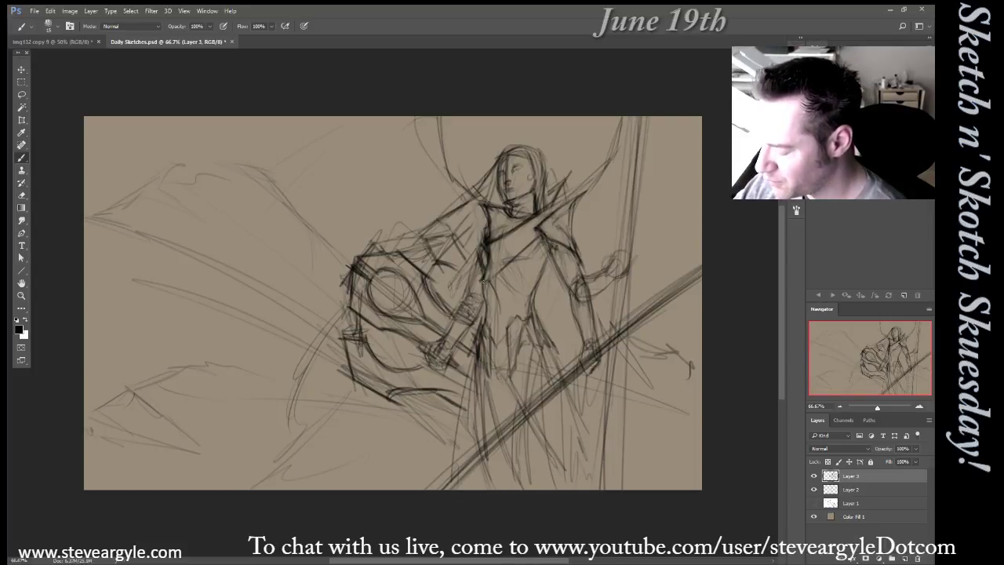
Build up the left-hand shoulder and upper arm with short dark strokes
mouse_move(488, 278)
left_mouse_down()
mouse_move(485, 247)
mouse_move(477, 276)
left_mouse_up()
mouse_move(488, 218)
left_mouse_down()
mouse_move(534, 333)
mouse_move(510, 252)
mouse_move(467, 210)
mouse_move(466, 237)
left_mouse_up()
mouse_move(484, 209)
left_mouse_down()
mouse_move(467, 218)
mouse_move(476, 234)
mouse_move(478, 216)
left_mouse_up()
left_click_drag(476, 256, 473, 271)
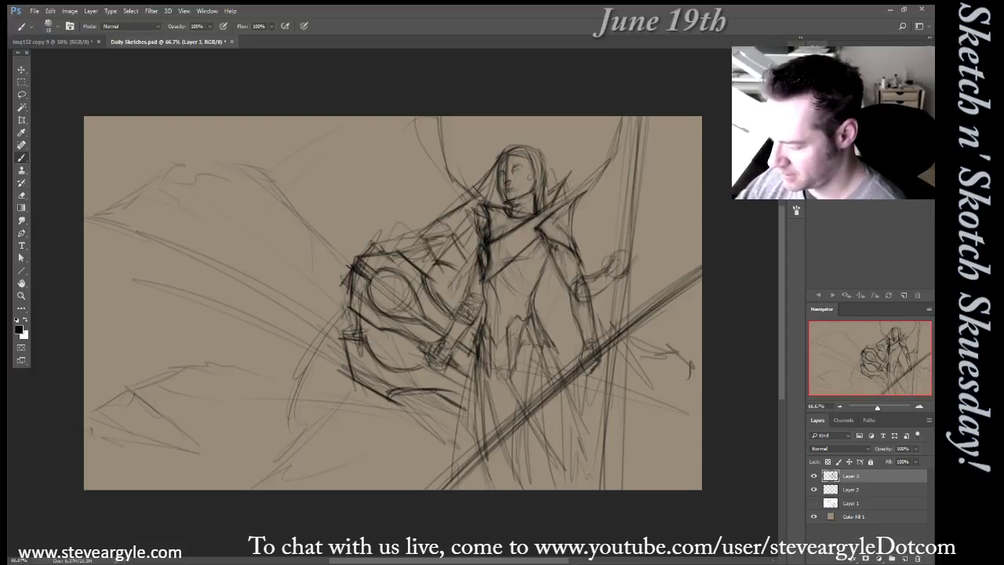
Draw a jagged belt line with hanging panels and an angular lower breastplate edge, then toggle Layer 3 to compare
mouse_move(485, 316)
left_mouse_down()
mouse_move(491, 336)
mouse_move(506, 330)
mouse_move(511, 359)
mouse_move(494, 342)
mouse_move(495, 394)
left_mouse_up()
left_click_drag(510, 349, 502, 436)
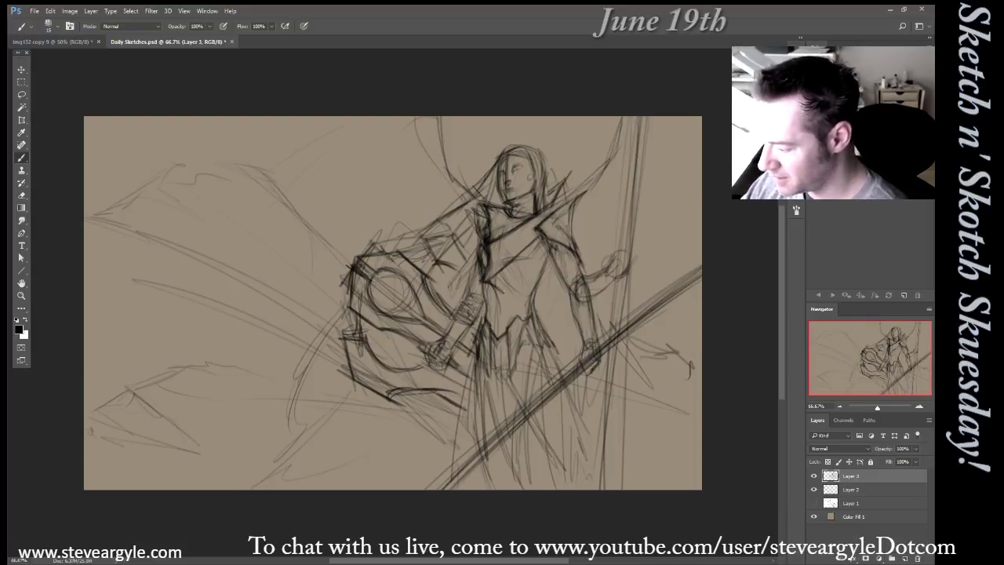
left_click_drag(502, 290, 519, 295)
left_click_drag(546, 265, 520, 291)
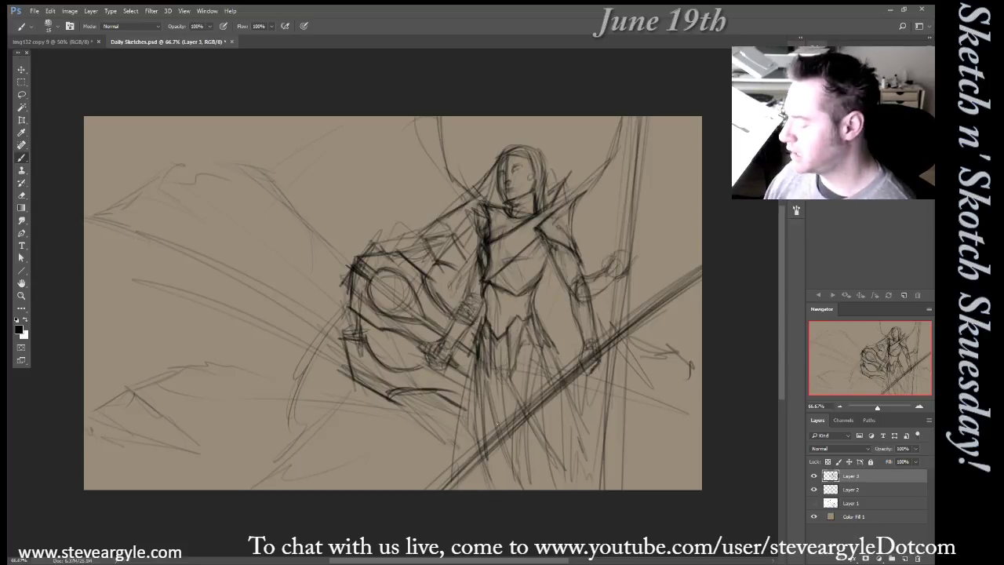
left_click(814, 477)
left_click(815, 476)
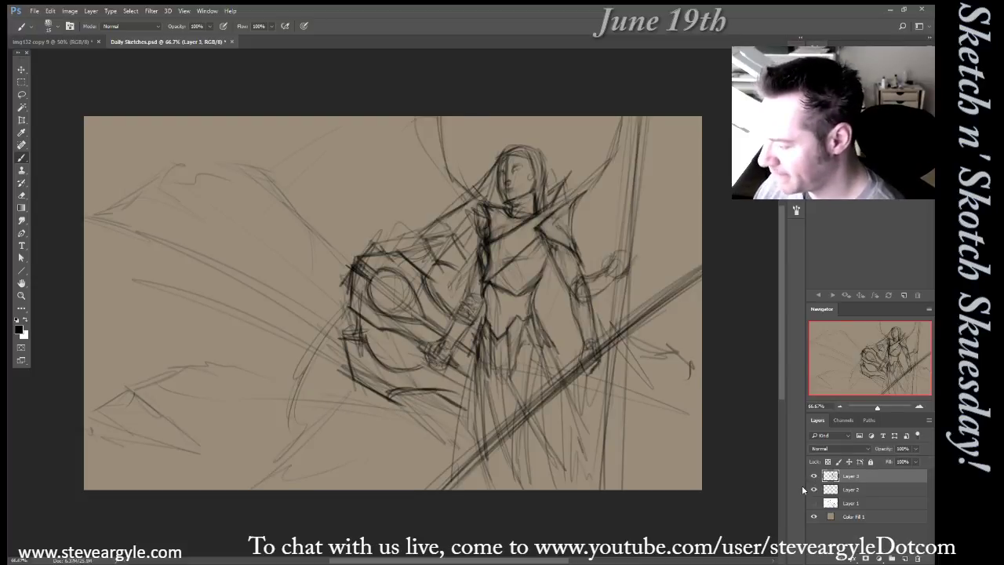
Darken the bent right-hand arm's elbow and inner upper arm, and reinforce the left-hand shoulder
mouse_move(576, 288)
left_mouse_down()
mouse_move(584, 303)
mouse_move(611, 283)
mouse_move(583, 297)
left_mouse_up()
left_click_drag(570, 257, 553, 294)
mouse_move(568, 249)
left_mouse_down()
mouse_move(551, 288)
mouse_move(542, 277)
mouse_move(528, 291)
mouse_move(535, 266)
left_mouse_up()
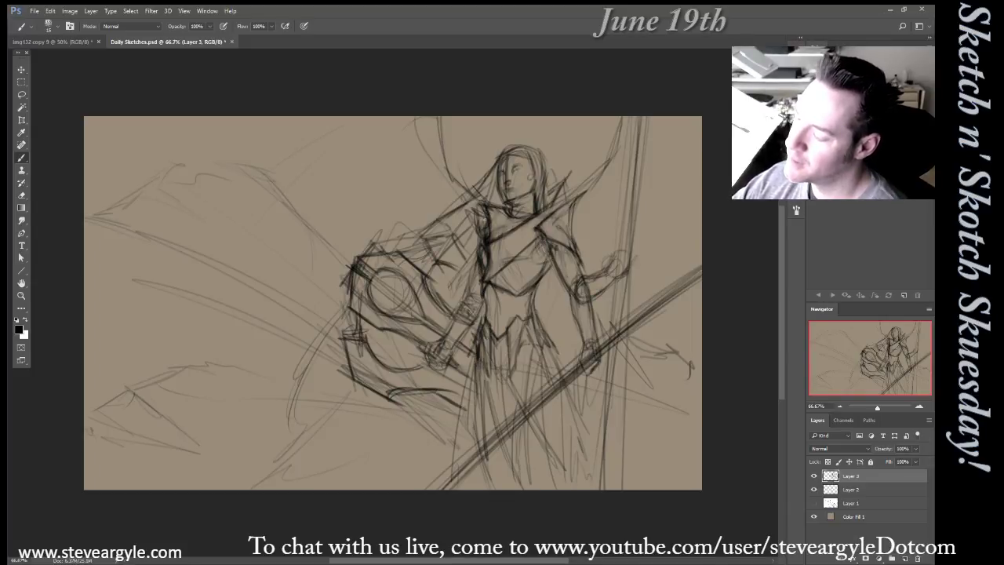
left_click_drag(488, 222, 485, 233)
left_click_drag(489, 222, 482, 237)
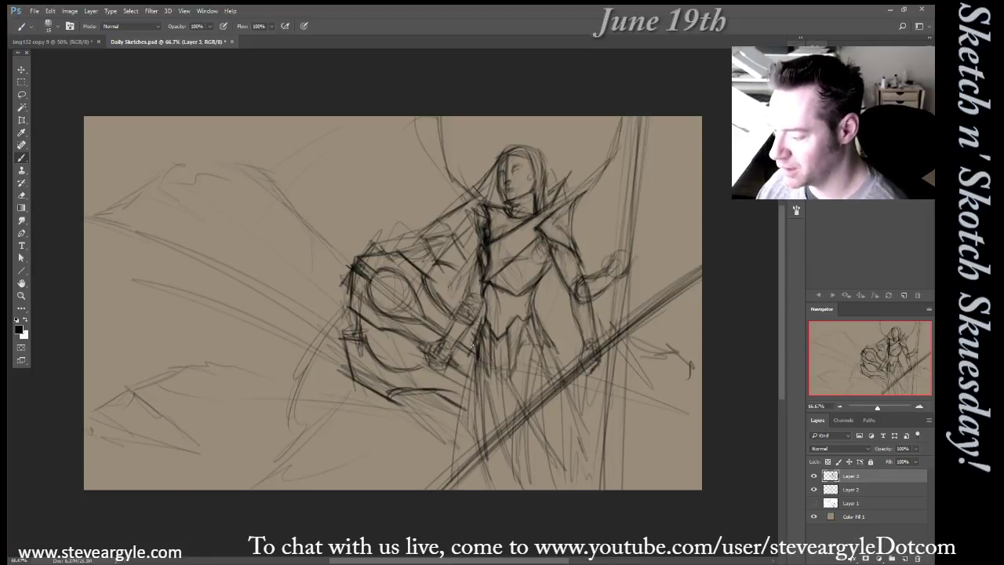
Redraw the left-hand fist and forearm in bolder lines and darken the angular shapes behind that elbow
mouse_move(428, 343)
left_mouse_down()
mouse_move(422, 358)
mouse_move(445, 348)
mouse_move(432, 367)
mouse_move(449, 368)
mouse_move(432, 364)
mouse_move(441, 370)
left_mouse_up()
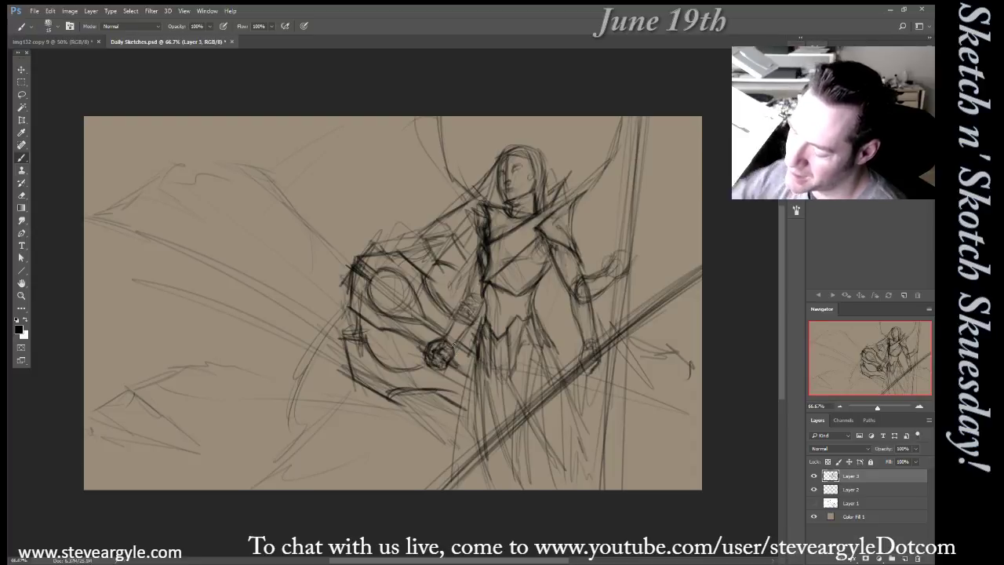
left_click_drag(441, 349, 459, 374)
mouse_move(455, 326)
left_mouse_down()
mouse_move(472, 312)
mouse_move(457, 315)
mouse_move(473, 322)
mouse_move(466, 334)
left_mouse_up()
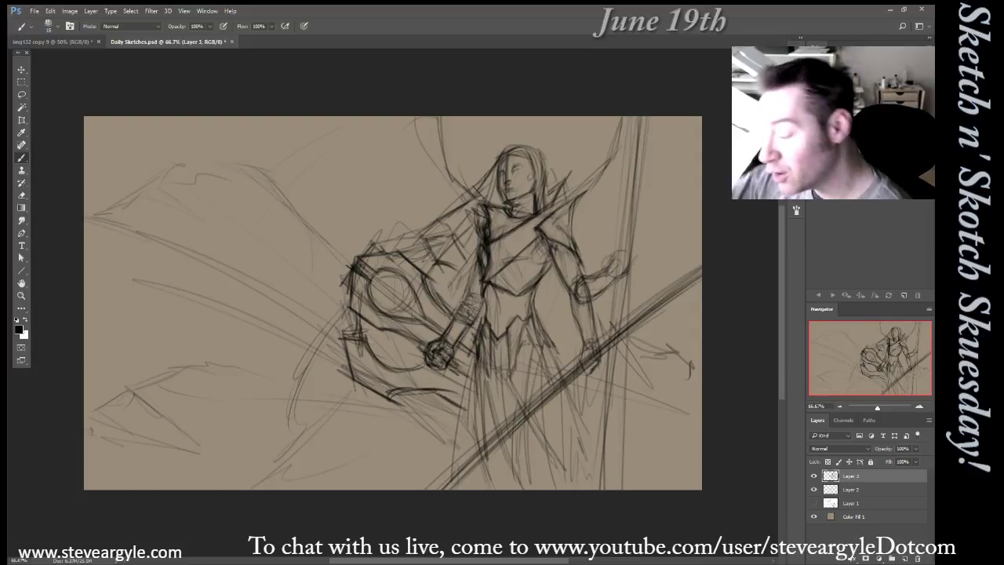
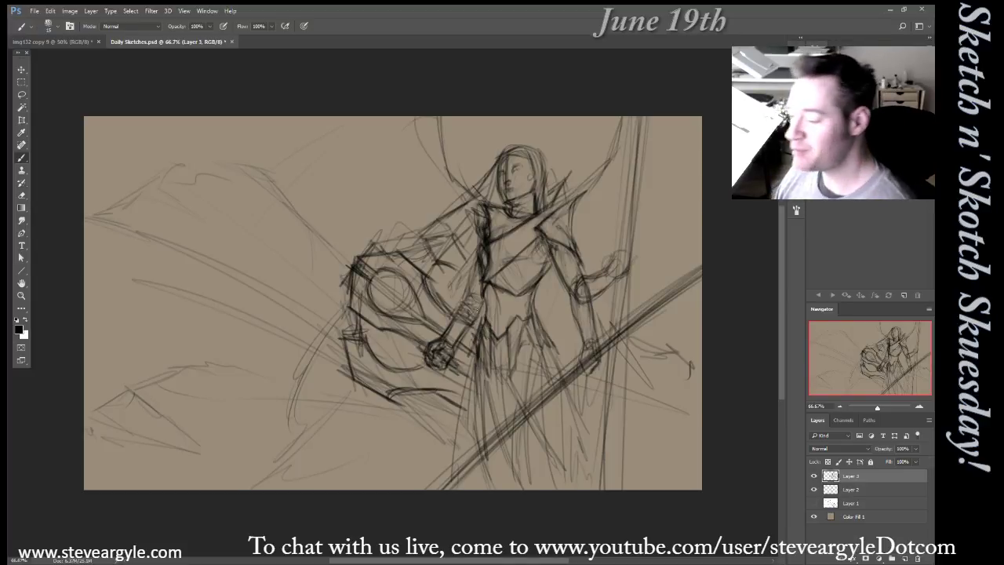
mouse_move(465, 250)
left_mouse_down()
mouse_move(451, 234)
mouse_move(421, 264)
mouse_move(451, 251)
left_mouse_up()
mouse_move(473, 255)
left_mouse_down()
mouse_move(455, 281)
mouse_move(456, 324)
mouse_move(470, 323)
left_mouse_up()
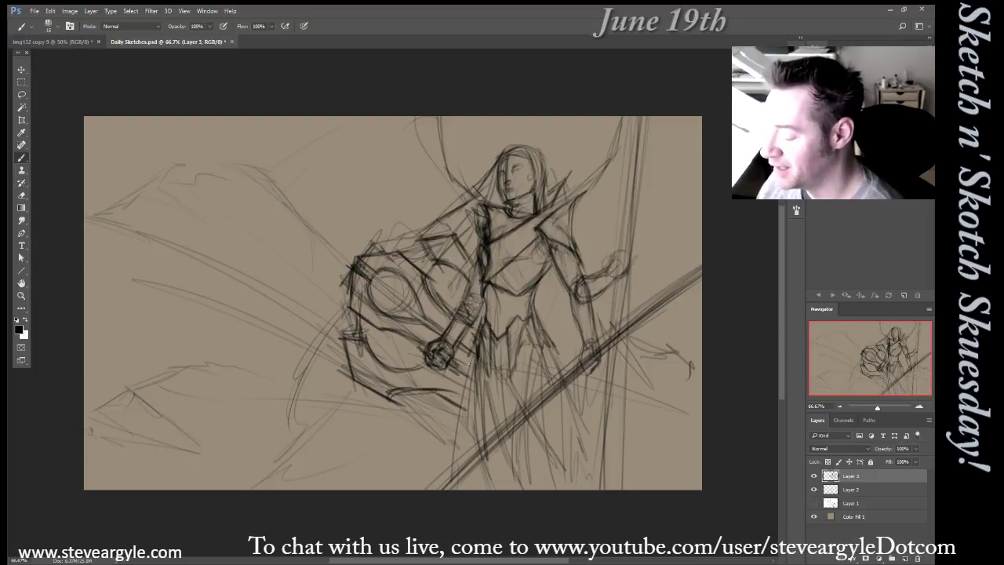
Add long fold lines fanning diagonally from the left-hand hip down to the skirt's lower edge
mouse_move(477, 355)
left_mouse_down()
mouse_move(479, 439)
mouse_move(480, 427)
left_mouse_up()
left_click_drag(480, 392, 500, 488)
left_click_drag(485, 371, 517, 488)
mouse_move(496, 422)
left_mouse_down()
mouse_move(530, 488)
mouse_move(556, 488)
left_mouse_up()
left_click_drag(502, 383, 562, 486)
left_click_drag(505, 386, 562, 471)
left_click_drag(530, 415, 574, 468)
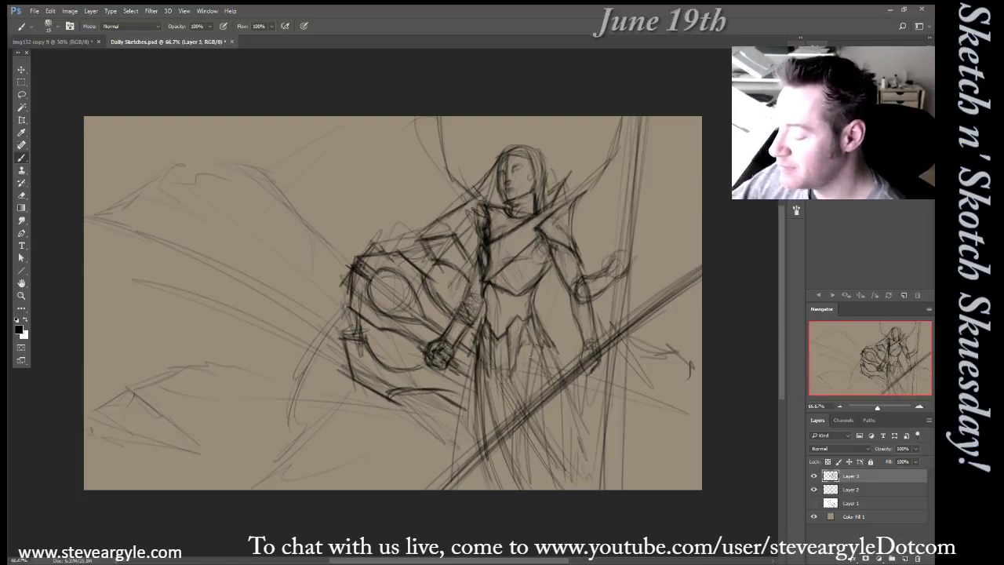
Add more folds along both sides of the skirt and darken the pointed panels hanging below the waist
left_click_drag(531, 361, 549, 432)
mouse_move(544, 359)
left_mouse_down()
mouse_move(545, 373)
mouse_move(568, 379)
mouse_move(585, 403)
mouse_move(599, 460)
left_mouse_up()
left_click_drag(480, 366, 506, 483)
mouse_move(486, 442)
left_mouse_down()
mouse_move(501, 485)
mouse_move(475, 477)
mouse_move(462, 488)
left_mouse_up()
left_click_drag(474, 472, 479, 489)
left_click_drag(473, 402, 481, 487)
left_click_drag(480, 434, 486, 489)
left_click_drag(514, 367, 507, 382)
mouse_move(506, 335)
left_mouse_down()
mouse_move(505, 383)
mouse_move(506, 366)
mouse_move(490, 391)
mouse_move(486, 383)
left_mouse_up()
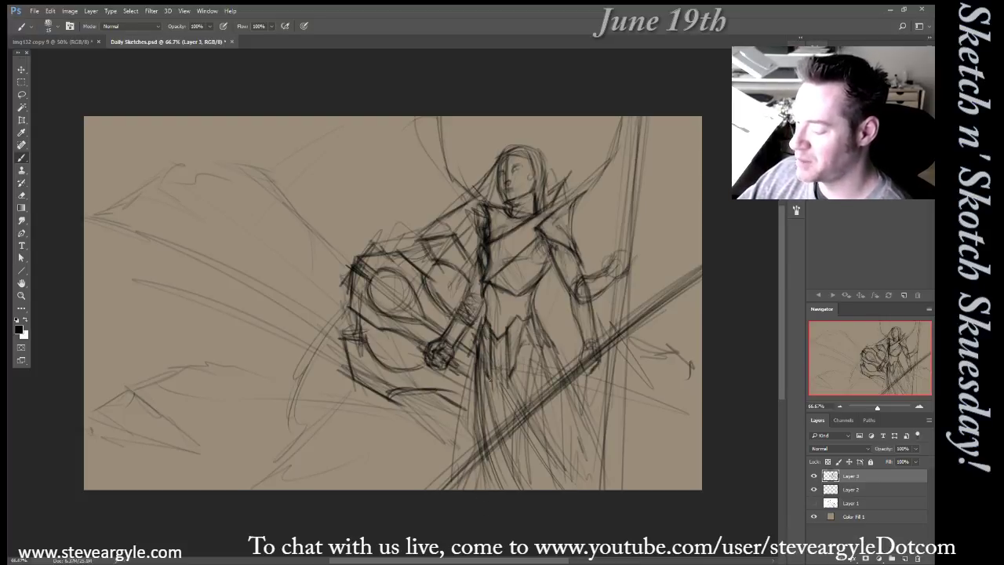
Darken the pointed panels hanging below the waist and add short folds beside them
mouse_move(484, 343)
left_mouse_down()
mouse_move(485, 380)
mouse_move(514, 378)
mouse_move(509, 365)
left_mouse_up()
left_click_drag(520, 327, 515, 367)
left_click_drag(522, 321, 520, 347)
mouse_move(528, 330)
left_mouse_down()
mouse_move(519, 346)
mouse_move(537, 375)
left_mouse_up()
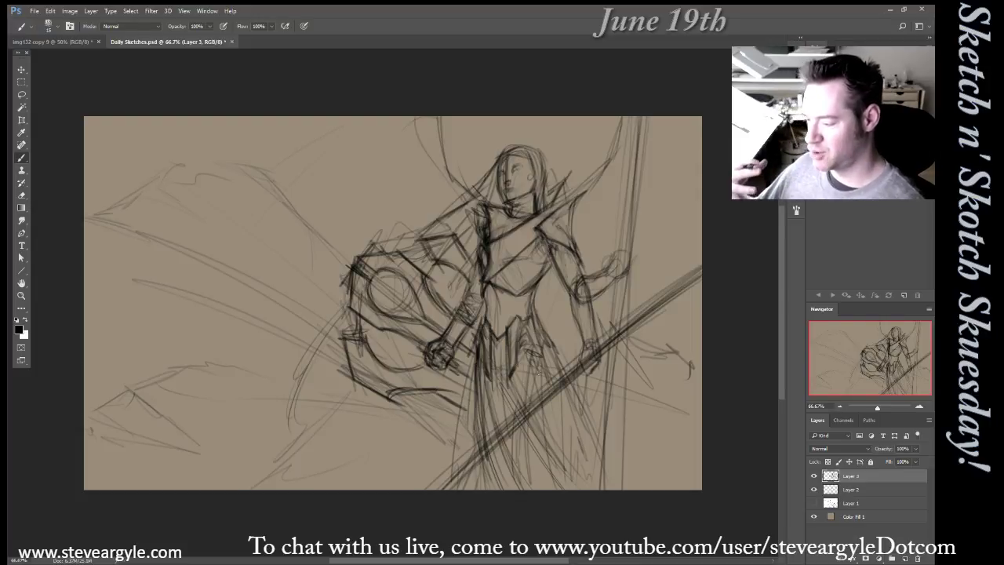
Reinforce the breastplate's lower contours, both sides of the torso and the pointed waist plate with darker lines
mouse_move(542, 239)
left_mouse_down()
mouse_move(516, 293)
mouse_move(518, 277)
mouse_move(491, 280)
left_mouse_up()
mouse_move(528, 247)
left_mouse_down()
mouse_move(505, 266)
mouse_move(541, 264)
left_mouse_up()
mouse_move(543, 248)
left_mouse_down()
mouse_move(540, 290)
mouse_move(549, 308)
left_mouse_up()
mouse_move(485, 291)
left_mouse_down()
mouse_move(496, 330)
mouse_move(491, 315)
mouse_move(525, 302)
mouse_move(507, 324)
mouse_move(484, 309)
mouse_move(498, 318)
mouse_move(503, 305)
mouse_move(502, 321)
mouse_move(526, 314)
left_mouse_up()
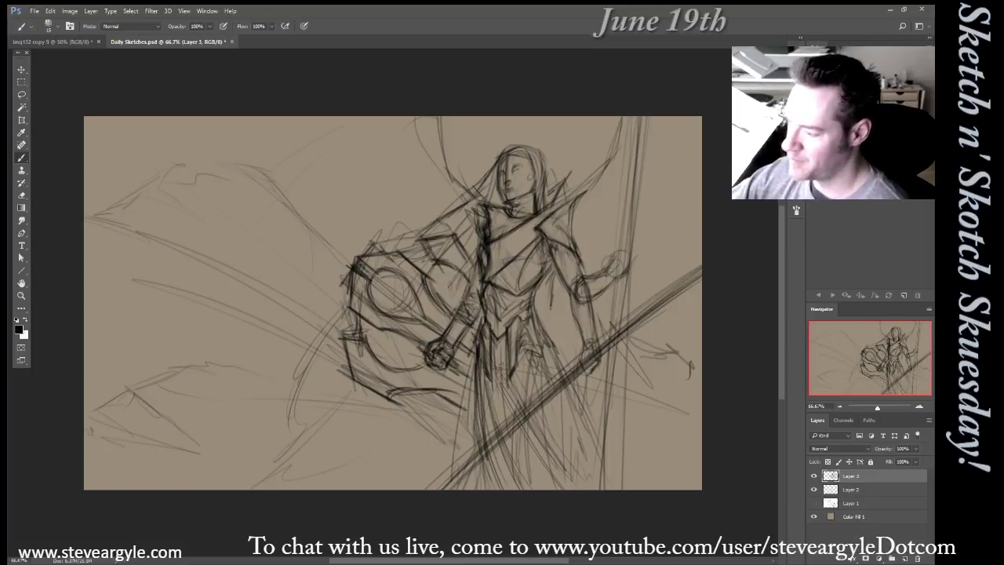
left_click_drag(486, 220, 485, 229)
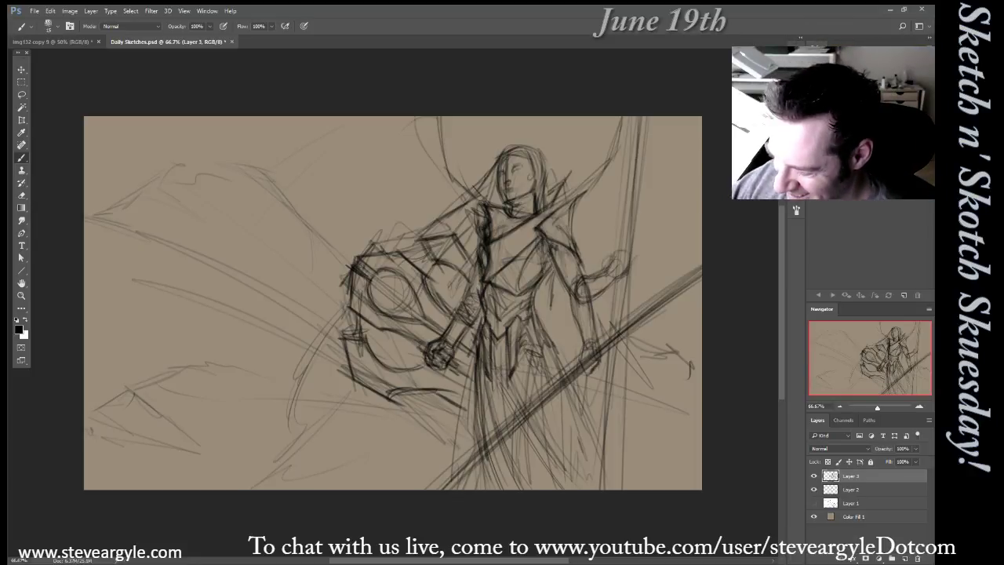
Strengthen the weapon's lower inner edge and extend bold diagonal folds down the skirt's right-hand side to the canvas edge
mouse_move(355, 314)
left_mouse_down()
mouse_move(363, 373)
mouse_move(384, 390)
left_mouse_up()
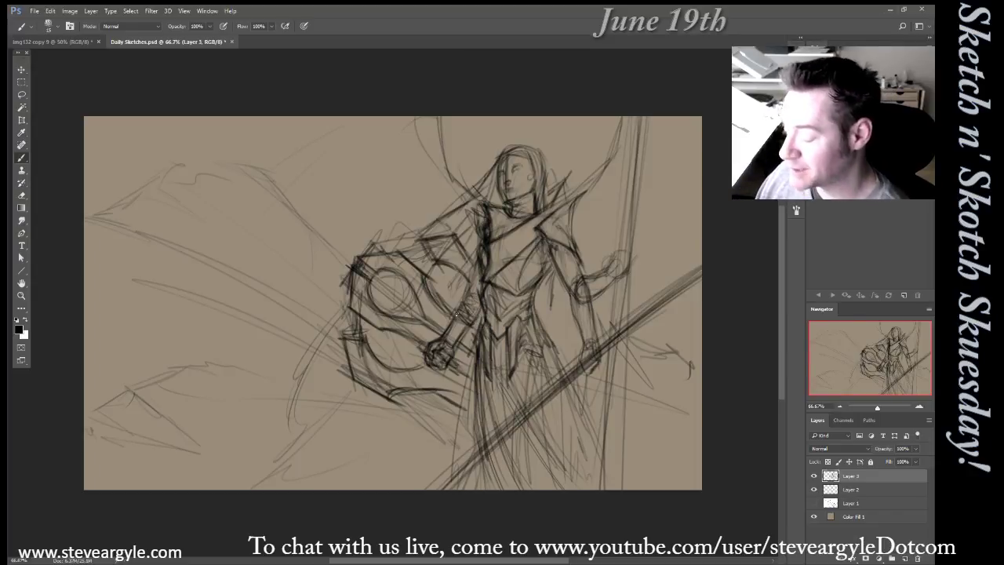
left_click_drag(493, 462, 489, 489)
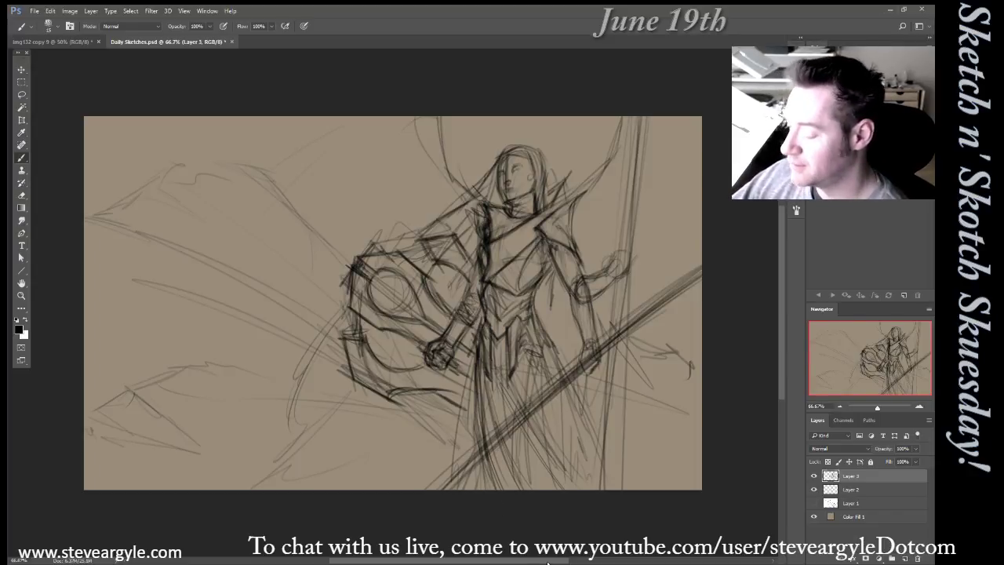
left_click_drag(571, 383, 635, 489)
left_click_drag(599, 433, 636, 489)
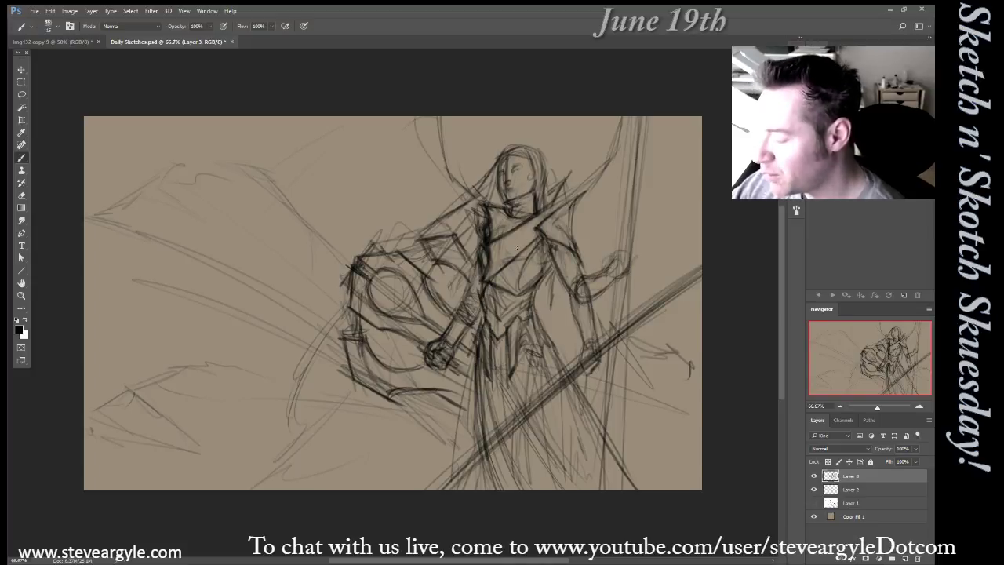
Draw angular plate lines across the upper breastplate and add a short stroke beside the collar
left_click_drag(505, 265, 537, 222)
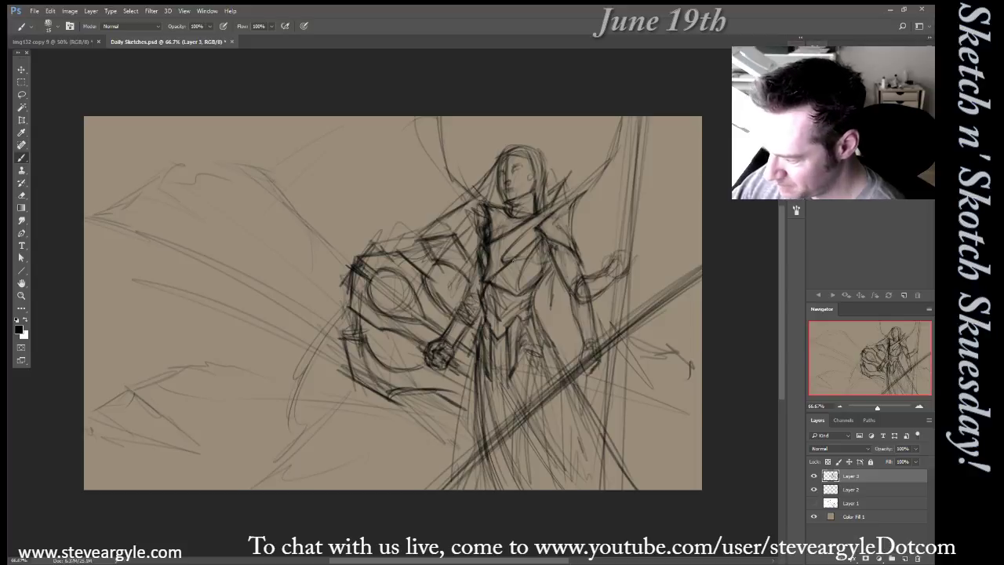
mouse_move(521, 243)
left_mouse_down()
mouse_move(532, 230)
mouse_move(499, 291)
mouse_move(512, 277)
left_mouse_up()
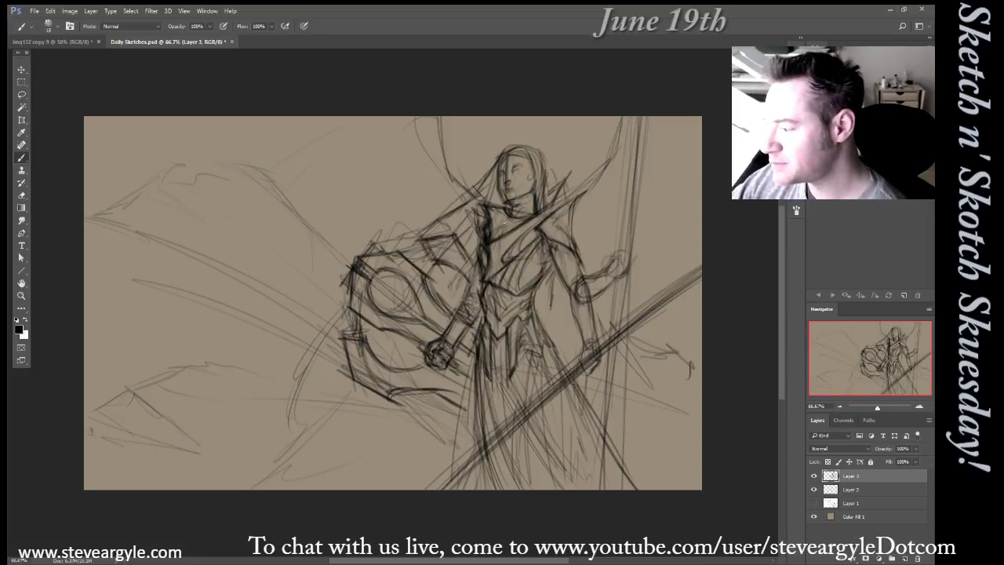
mouse_move(493, 211)
left_mouse_down()
mouse_move(491, 232)
mouse_move(503, 217)
left_mouse_up()
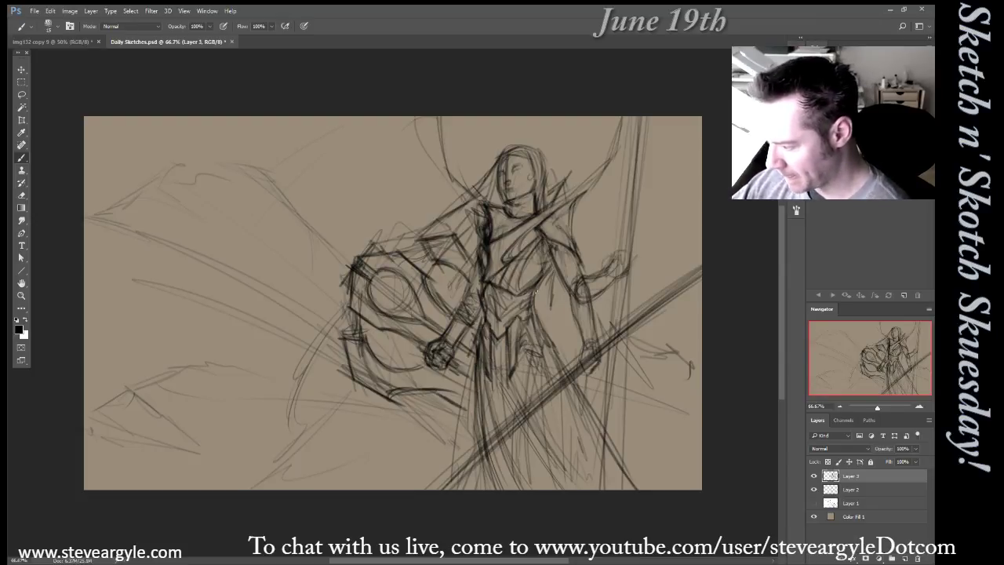
Define the right-hand hip with bold curved skirt lines and darken the long folds down the left-hand side
mouse_move(522, 321)
left_mouse_down()
mouse_move(535, 301)
mouse_move(526, 314)
mouse_move(539, 306)
mouse_move(539, 315)
mouse_move(523, 317)
mouse_move(522, 339)
mouse_move(592, 386)
left_mouse_up()
mouse_move(542, 306)
left_mouse_down()
mouse_move(540, 326)
mouse_move(566, 363)
left_mouse_up()
left_click_drag(548, 325, 593, 388)
left_click_drag(548, 348, 571, 371)
left_click_drag(535, 321, 540, 328)
mouse_move(487, 309)
left_mouse_down()
mouse_move(472, 347)
mouse_move(477, 316)
mouse_move(470, 408)
left_mouse_up()
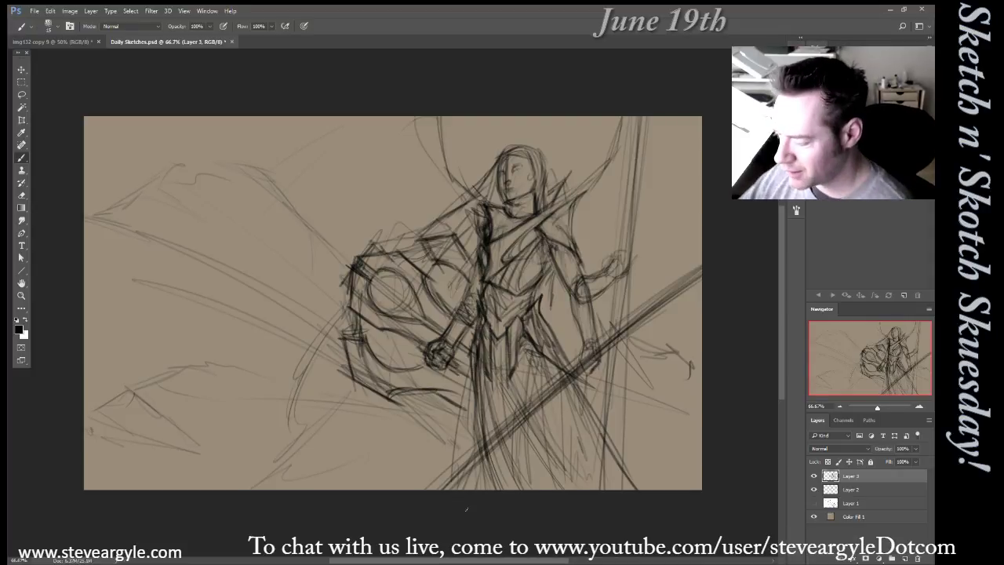
left_click_drag(482, 360, 470, 427)
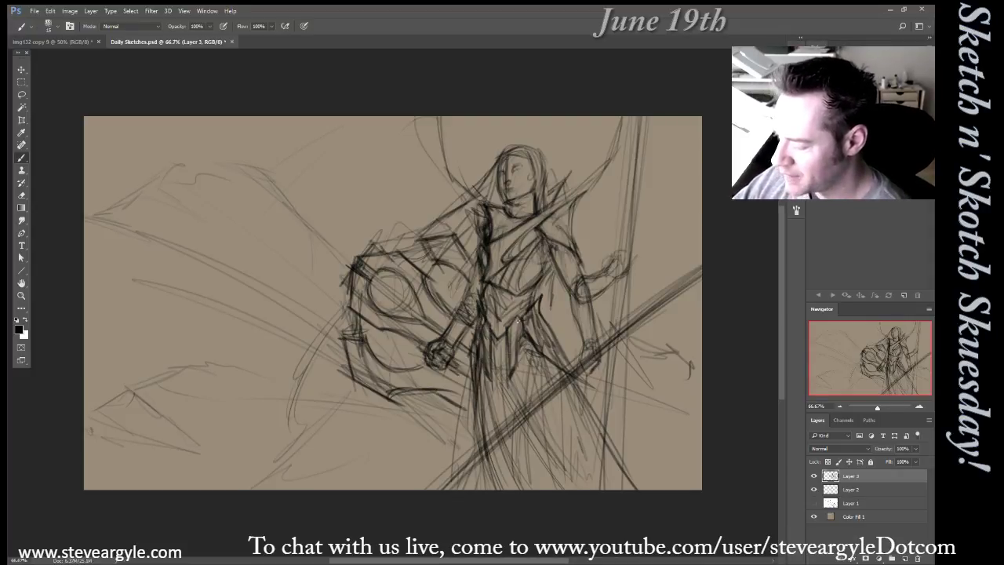
Add dark vertical folds through the middle of the skirt beneath the waist panels
left_click_drag(521, 330, 493, 411)
mouse_move(508, 389)
left_mouse_down()
mouse_move(495, 442)
mouse_move(510, 412)
left_mouse_up()
left_click_drag(512, 408, 509, 432)
left_click_drag(492, 373, 487, 407)
left_click_drag(492, 375, 488, 411)
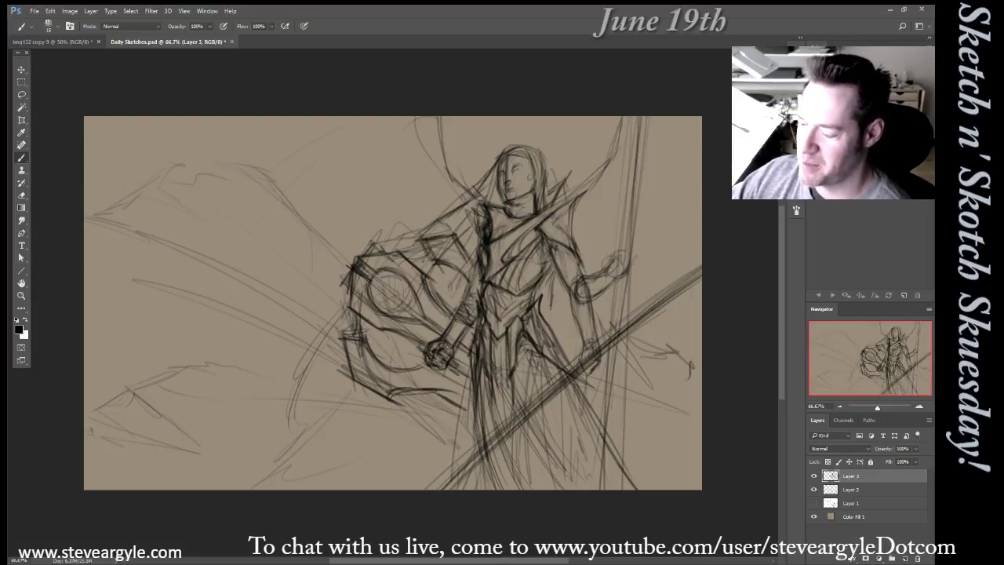
Add a curve inside the weapon behind the elbow, armour lines on the right-hand upper arm and a darker lower breastplate edge
left_click_drag(438, 291, 463, 289)
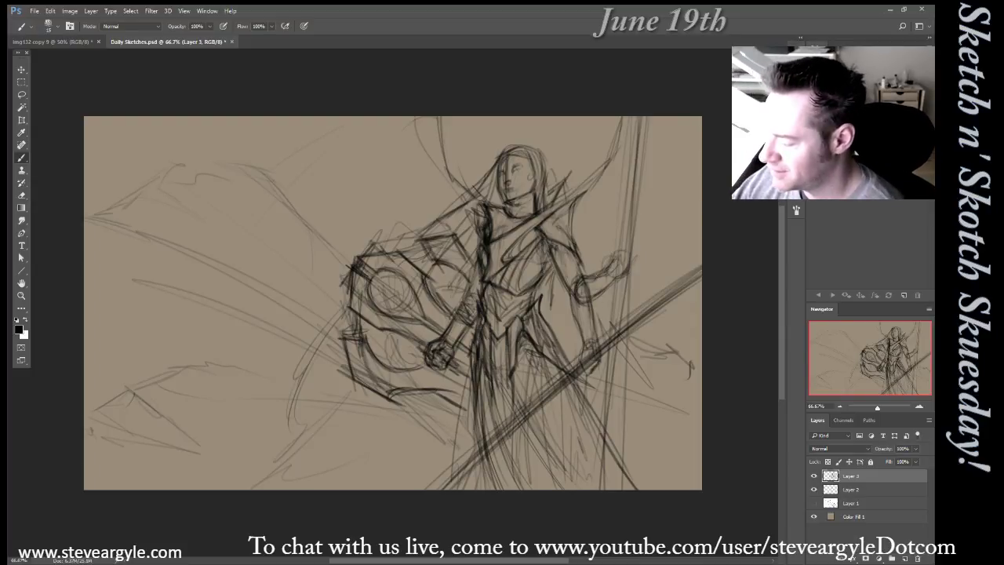
left_click_drag(575, 257, 584, 272)
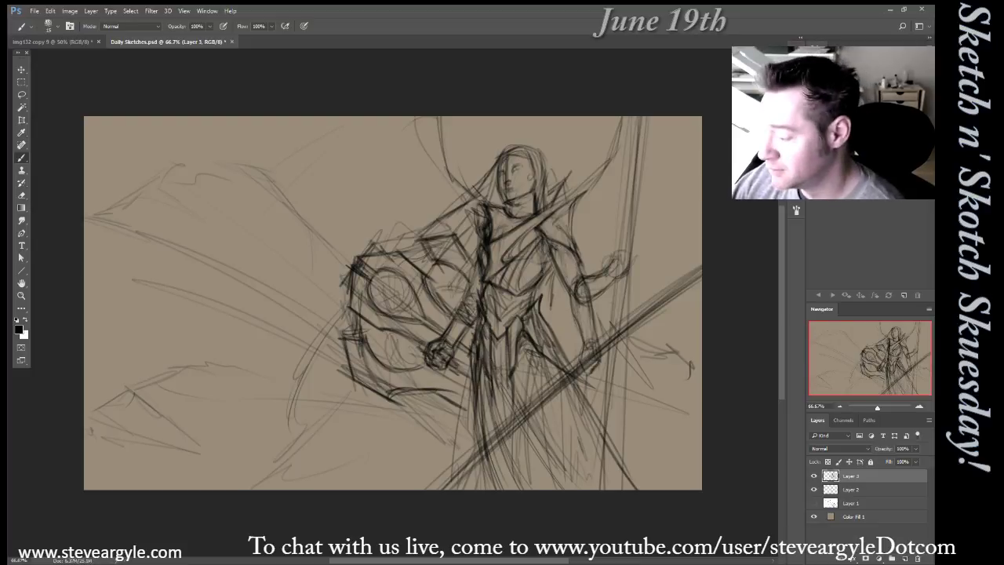
mouse_move(559, 247)
left_mouse_down()
mouse_move(564, 264)
mouse_move(582, 274)
mouse_move(582, 265)
left_mouse_up()
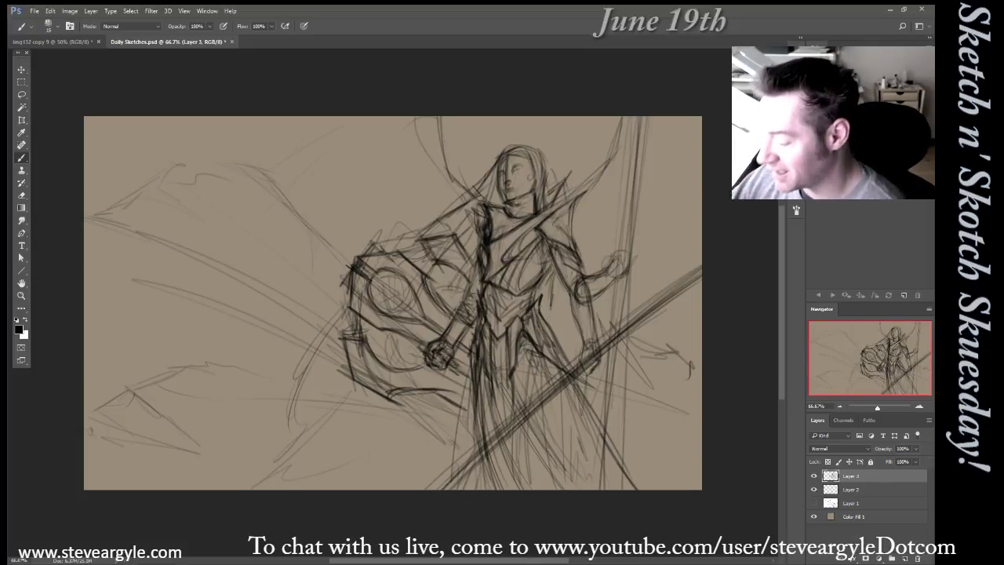
mouse_move(539, 285)
left_mouse_down()
mouse_move(535, 300)
mouse_move(542, 284)
left_mouse_up()
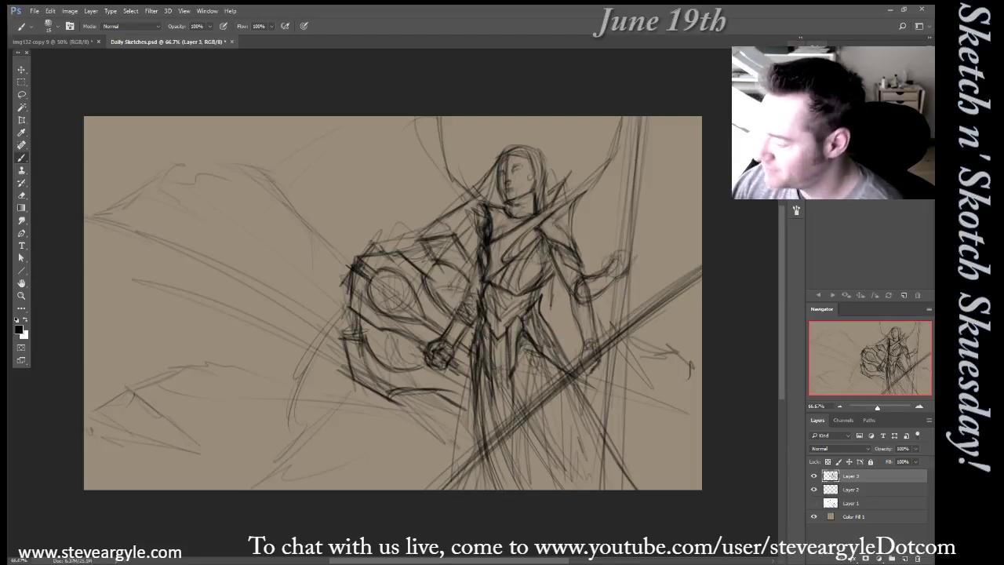
Darken the diagonal collar, add plate lines across the upper chest and detail the right-hand shoulder guard
left_click_drag(528, 223, 570, 195)
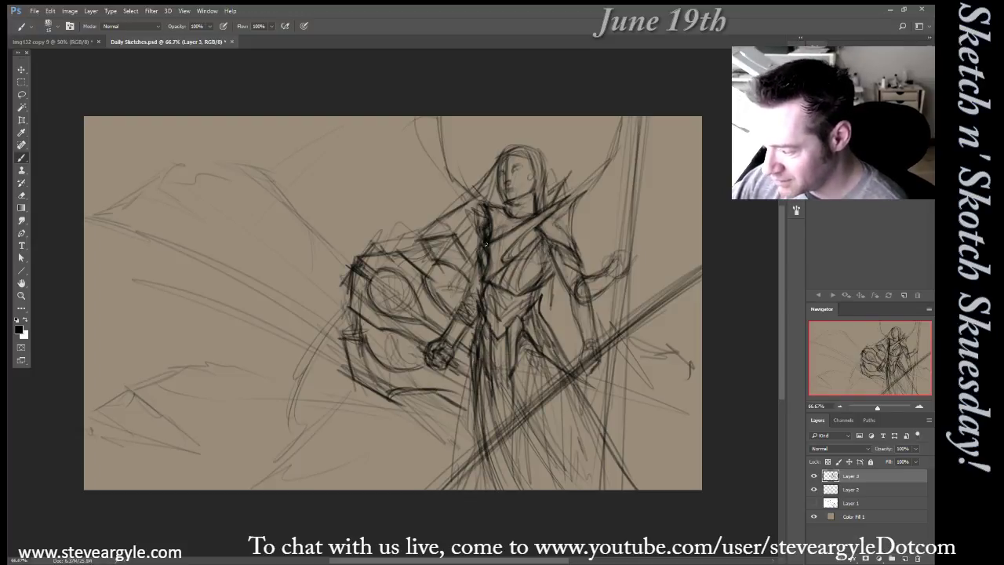
left_click_drag(513, 217, 494, 252)
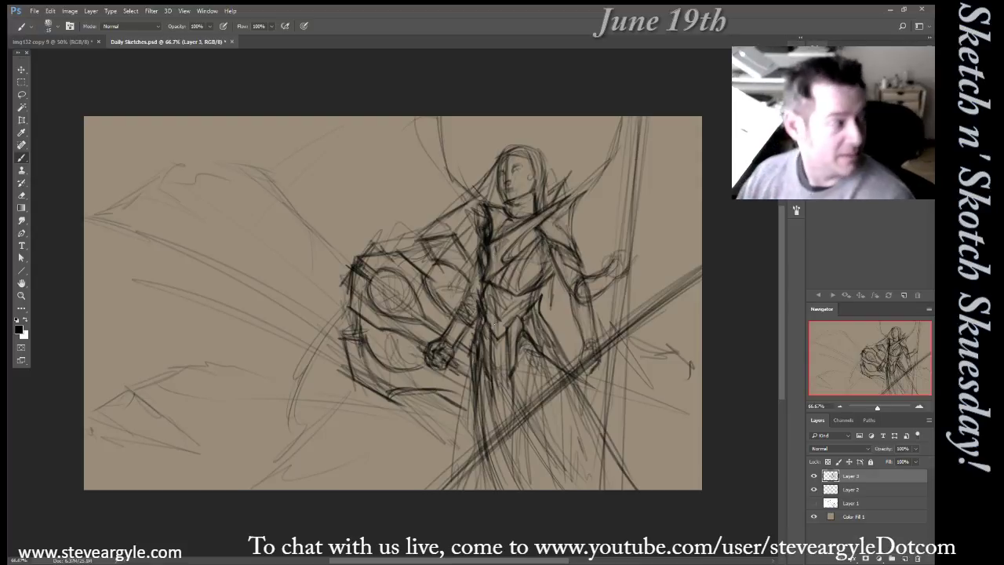
mouse_move(524, 227)
left_mouse_down()
mouse_move(496, 246)
mouse_move(505, 249)
left_mouse_up()
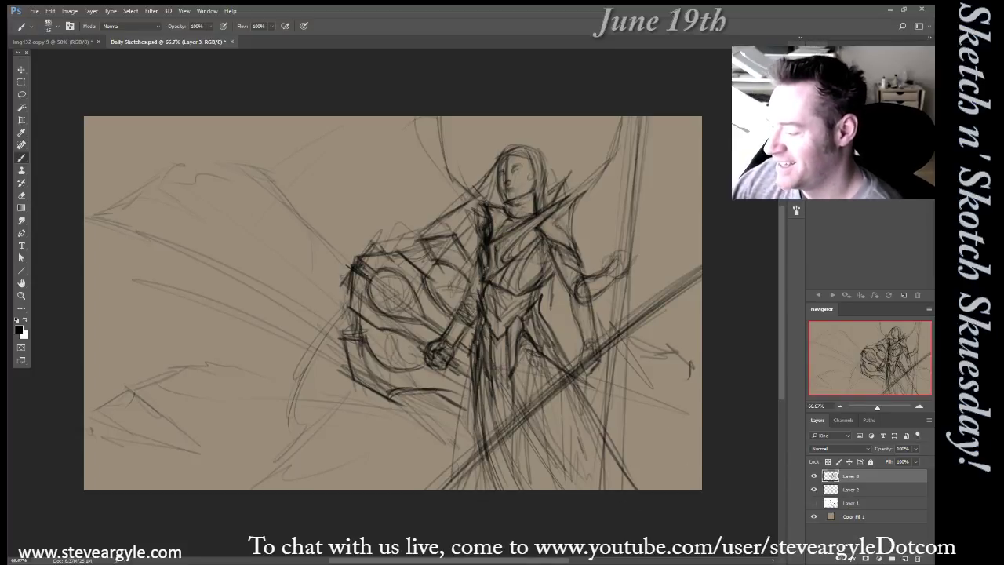
mouse_move(521, 228)
left_mouse_down()
mouse_move(497, 249)
mouse_move(556, 222)
left_mouse_up()
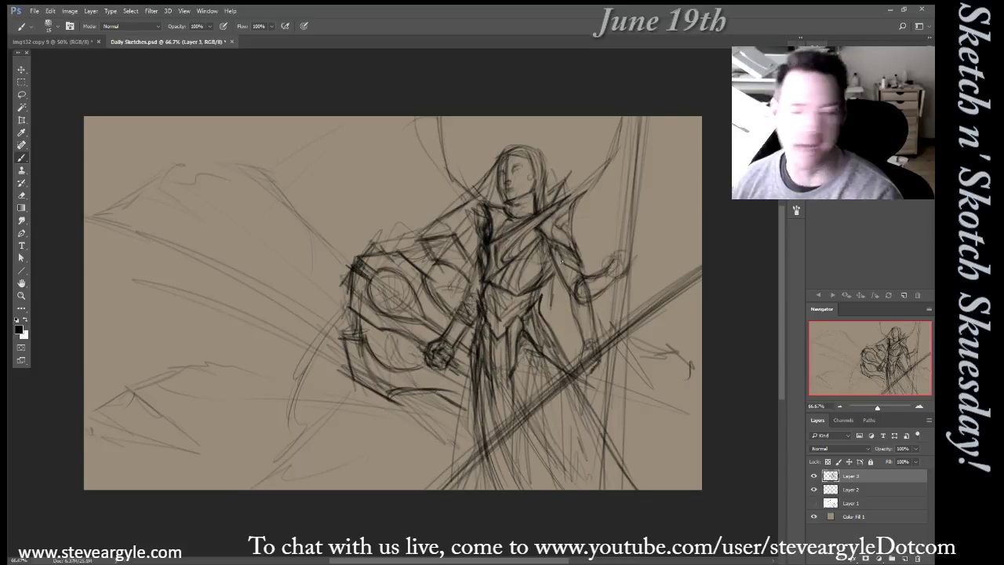
Darken the upright staff on the right and sketch a curved blade along its upper shaft, with small waist and skirt accents
mouse_move(492, 292)
left_mouse_down()
mouse_move(500, 335)
mouse_move(508, 320)
mouse_move(487, 303)
mouse_move(495, 322)
left_mouse_up()
left_click_drag(545, 367, 561, 410)
left_click_drag(617, 302, 621, 234)
left_click_drag(618, 268, 626, 185)
left_click_drag(634, 210, 627, 127)
mouse_move(617, 196)
left_mouse_down()
mouse_move(619, 222)
mouse_move(615, 197)
mouse_move(641, 137)
mouse_move(648, 163)
left_mouse_up()
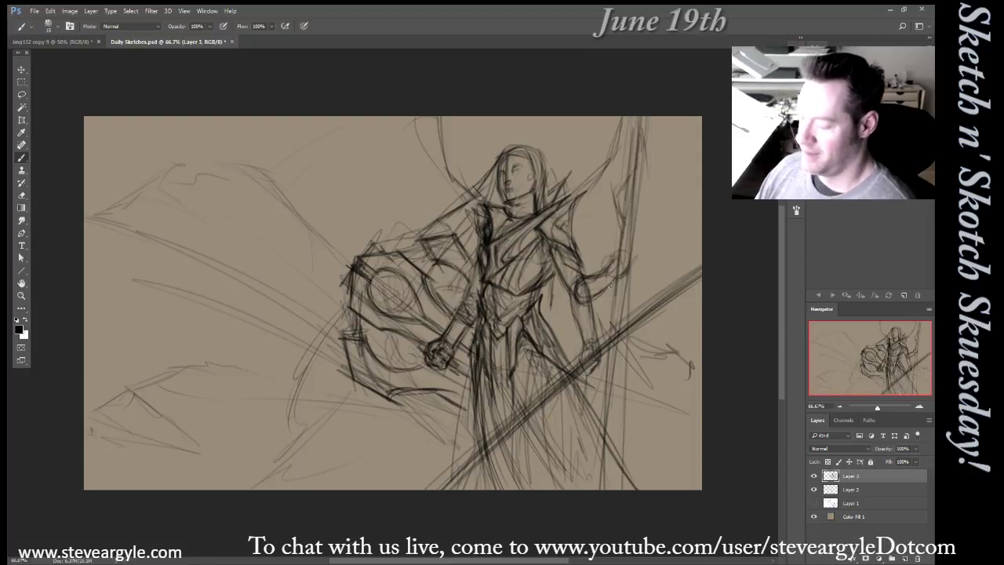
Sketch jagged rock shapes in the lower-left background and darken the curved cloth edge beside the weapon
mouse_move(158, 369)
left_mouse_down()
mouse_move(208, 324)
mouse_move(195, 326)
mouse_move(239, 337)
mouse_move(229, 342)
mouse_move(264, 378)
left_mouse_up()
mouse_move(264, 359)
left_mouse_down()
mouse_move(289, 374)
mouse_move(287, 392)
mouse_move(279, 383)
mouse_move(326, 409)
mouse_move(340, 403)
mouse_move(329, 345)
mouse_move(293, 430)
mouse_move(301, 368)
mouse_move(289, 425)
left_mouse_up()
left_click_drag(297, 371, 301, 429)
left_click_drag(350, 328, 292, 414)
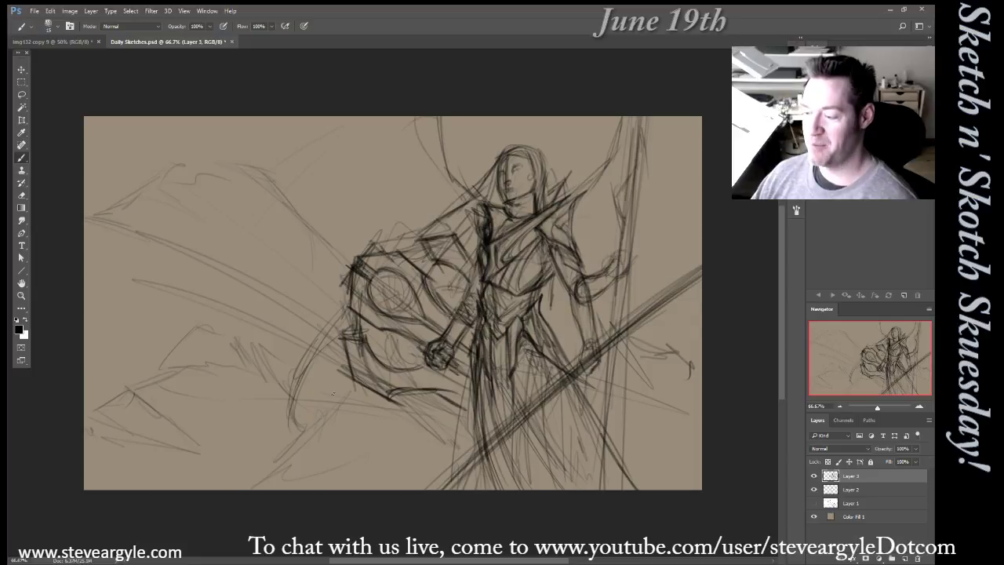
Sweep loose flowing cloth lines around the weapon's left-hand side and down below it
left_click_drag(397, 244, 285, 312)
mouse_move(352, 258)
left_mouse_down()
mouse_move(291, 313)
mouse_move(280, 301)
mouse_move(338, 271)
left_mouse_up()
mouse_move(326, 359)
left_mouse_down()
mouse_move(312, 419)
mouse_move(316, 386)
left_mouse_up()
left_click_drag(344, 373, 324, 446)
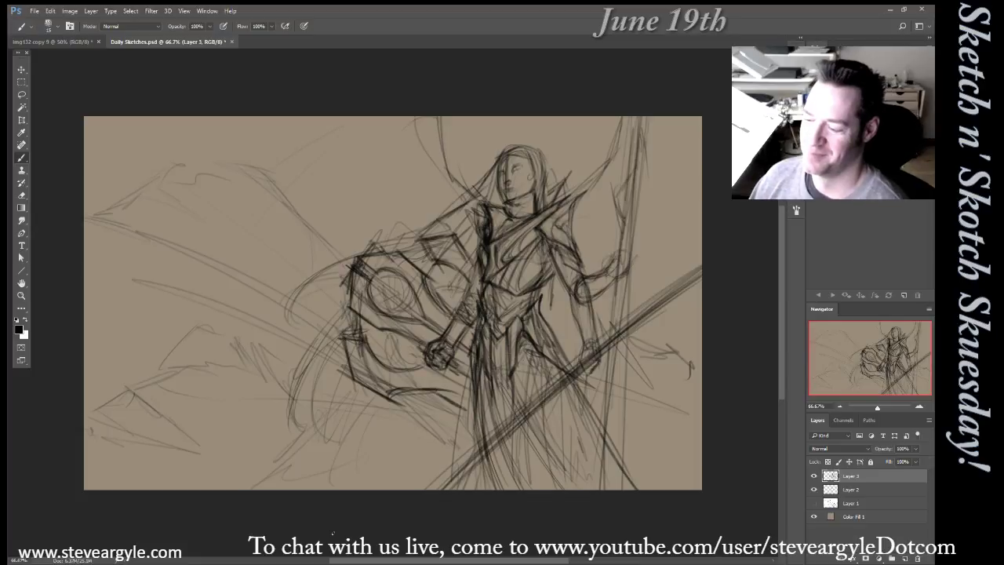
Draw a long, dark pointed spike projecting from the weapon's upper-left corner
mouse_move(320, 228)
left_mouse_down()
mouse_move(358, 256)
mouse_move(351, 269)
mouse_move(338, 244)
mouse_move(367, 256)
left_mouse_up()
mouse_move(322, 232)
left_mouse_down()
mouse_move(366, 254)
mouse_move(350, 277)
mouse_move(369, 259)
left_mouse_up()
mouse_move(365, 261)
left_mouse_down()
mouse_move(378, 271)
mouse_move(350, 249)
left_mouse_up()
left_click_drag(351, 247, 367, 253)
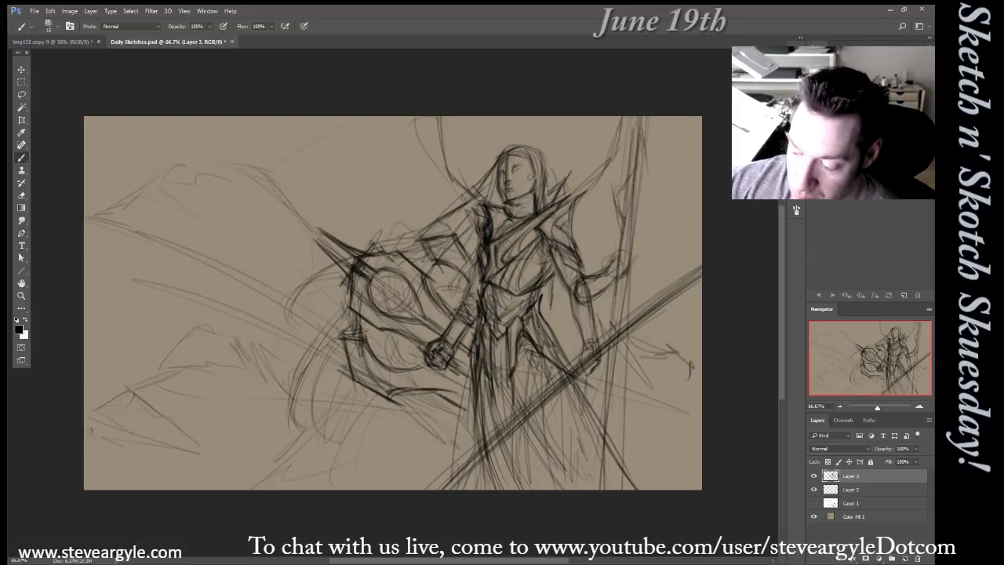
Add pointed spikes to the weapon's left-hand side and upper edge, and thicken its lower outline into curved points
mouse_move(329, 321)
left_mouse_down()
mouse_move(343, 341)
mouse_move(340, 329)
left_mouse_up()
left_click_drag(405, 221, 430, 257)
mouse_move(405, 220)
left_mouse_down()
mouse_move(432, 259)
mouse_move(430, 238)
left_mouse_up()
mouse_move(357, 317)
left_mouse_down()
mouse_move(322, 315)
mouse_move(353, 381)
mouse_move(389, 405)
left_mouse_up()
mouse_move(356, 378)
left_mouse_down()
mouse_move(397, 403)
mouse_move(405, 389)
mouse_move(444, 386)
left_mouse_up()
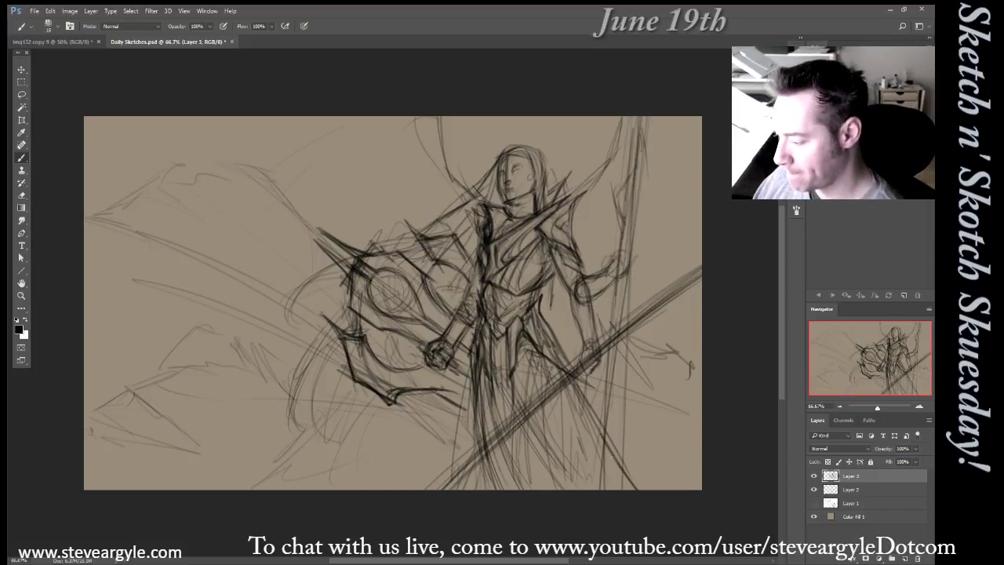
Draw bold curved fold lines from the right-hand hip across the front of the skirt and touch up the collar
left_click_drag(541, 355, 516, 413)
mouse_move(538, 361)
left_mouse_down()
mouse_move(515, 412)
mouse_move(521, 397)
mouse_move(490, 397)
mouse_move(497, 420)
left_mouse_up()
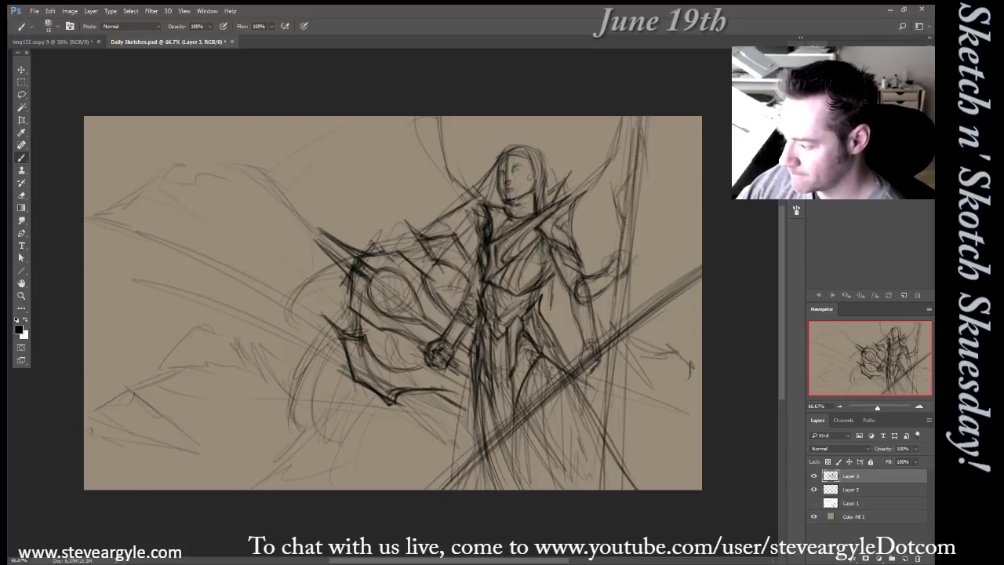
left_click_drag(514, 223, 499, 235)
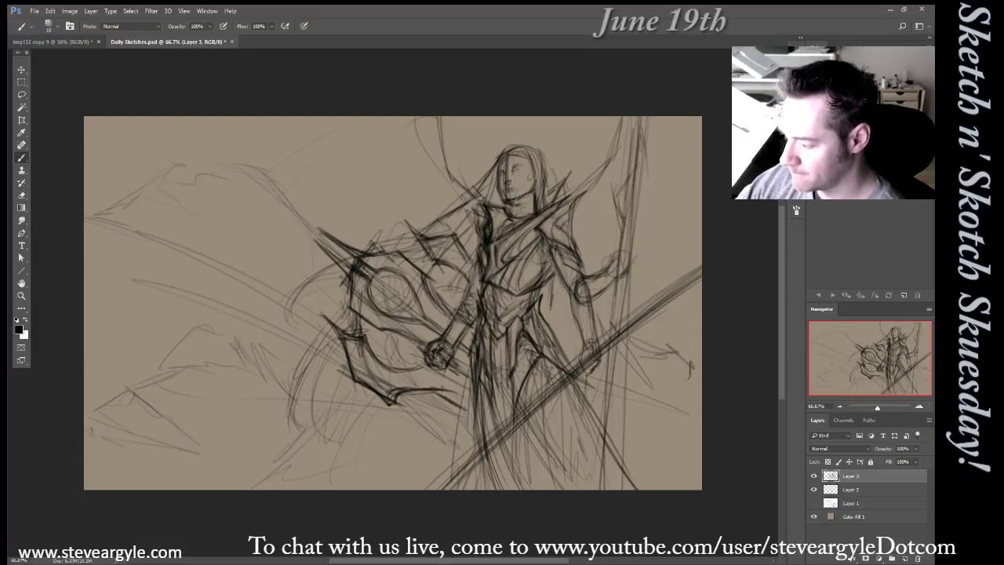
Darken the waist armour and right-hand hip contour, and add light shading strokes to the breastplate's right-hand side
mouse_move(512, 298)
left_mouse_down()
mouse_move(498, 311)
mouse_move(503, 325)
left_mouse_up()
mouse_move(541, 285)
left_mouse_down()
mouse_move(518, 315)
mouse_move(520, 303)
mouse_move(489, 319)
left_mouse_up()
mouse_move(549, 304)
left_mouse_down()
mouse_move(542, 325)
mouse_move(543, 314)
left_mouse_up()
mouse_move(540, 297)
left_mouse_down()
mouse_move(529, 313)
mouse_move(540, 310)
mouse_move(569, 369)
left_mouse_up()
left_click_drag(559, 334, 595, 393)
mouse_move(520, 317)
left_mouse_down()
mouse_move(524, 334)
mouse_move(513, 321)
left_mouse_up()
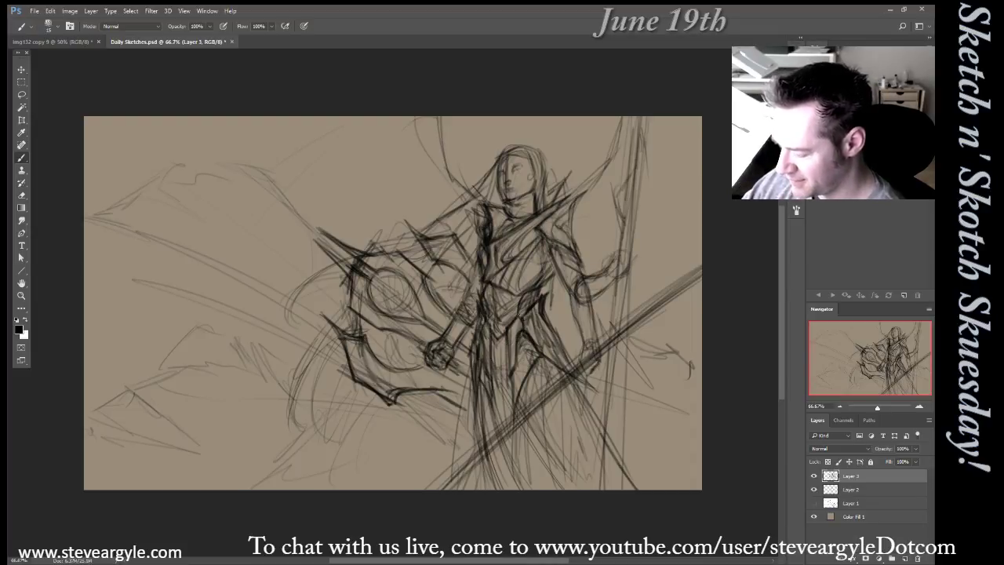
left_click_drag(547, 252, 525, 275)
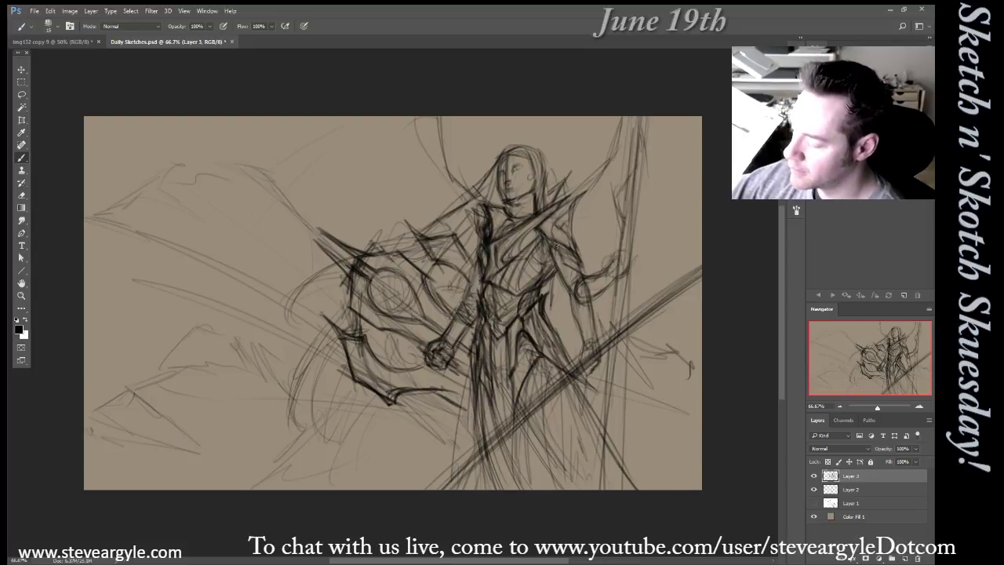
Draw a pointed guard on the right-hand elbow and a bold fist gripping the upright staff
mouse_move(586, 273)
left_mouse_down()
mouse_move(576, 287)
mouse_move(571, 269)
mouse_move(610, 278)
mouse_move(590, 302)
mouse_move(611, 285)
mouse_move(567, 317)
mouse_move(582, 289)
mouse_move(609, 274)
mouse_move(564, 322)
left_mouse_up()
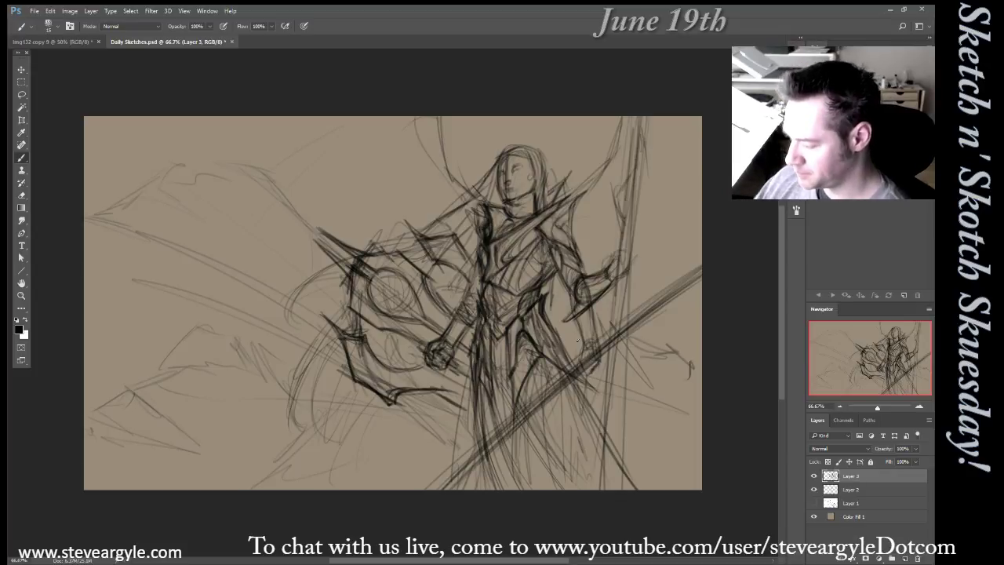
mouse_move(610, 271)
left_mouse_down()
mouse_move(608, 255)
mouse_move(630, 247)
mouse_move(622, 276)
left_mouse_up()
mouse_move(621, 276)
left_mouse_down()
mouse_move(631, 269)
mouse_move(617, 286)
mouse_move(609, 373)
left_mouse_up()
mouse_move(623, 260)
left_mouse_down()
mouse_move(634, 255)
mouse_move(630, 272)
left_mouse_up()
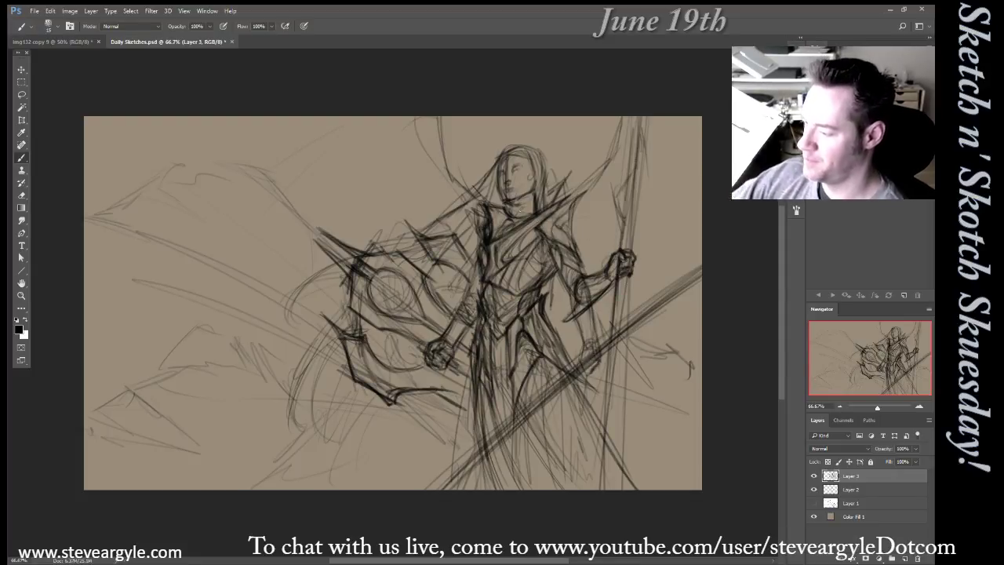
Darken the hair falling beside the neck and define the hairline above the forehead
mouse_move(538, 187)
left_mouse_down()
mouse_move(531, 213)
mouse_move(520, 210)
left_mouse_up()
left_click_drag(524, 202, 518, 219)
left_click_drag(509, 153, 506, 164)
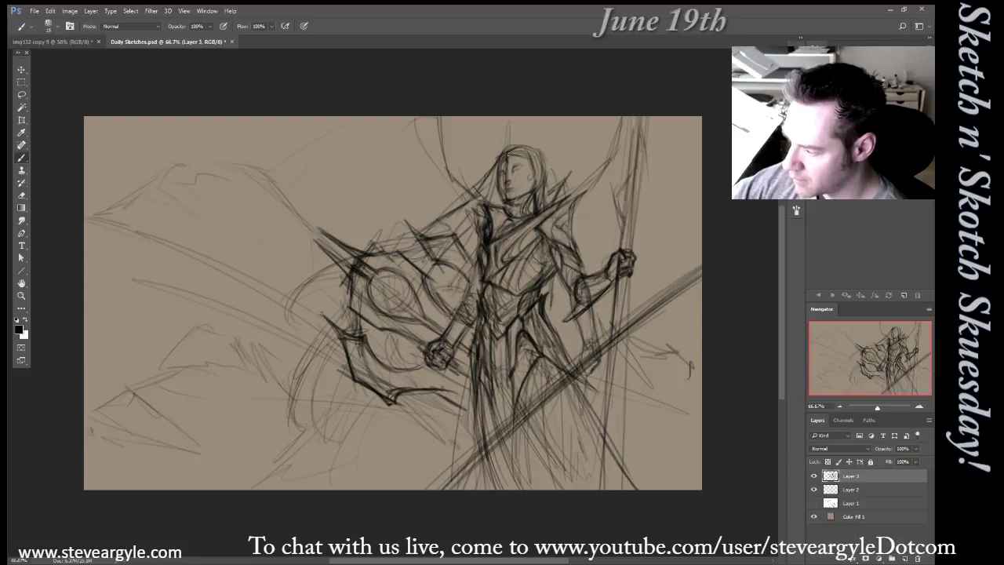
Sketch a large elliptical halo with short upright marks around the head and darken the pointed collar beside the neck
left_click_drag(471, 151, 469, 174)
left_click_drag(478, 157, 473, 172)
left_click_drag(490, 130, 482, 162)
mouse_move(554, 133)
left_mouse_down()
mouse_move(475, 161)
mouse_move(469, 178)
mouse_move(499, 141)
mouse_move(489, 147)
mouse_move(549, 135)
mouse_move(567, 152)
mouse_move(493, 153)
mouse_move(507, 145)
mouse_move(540, 165)
left_mouse_up()
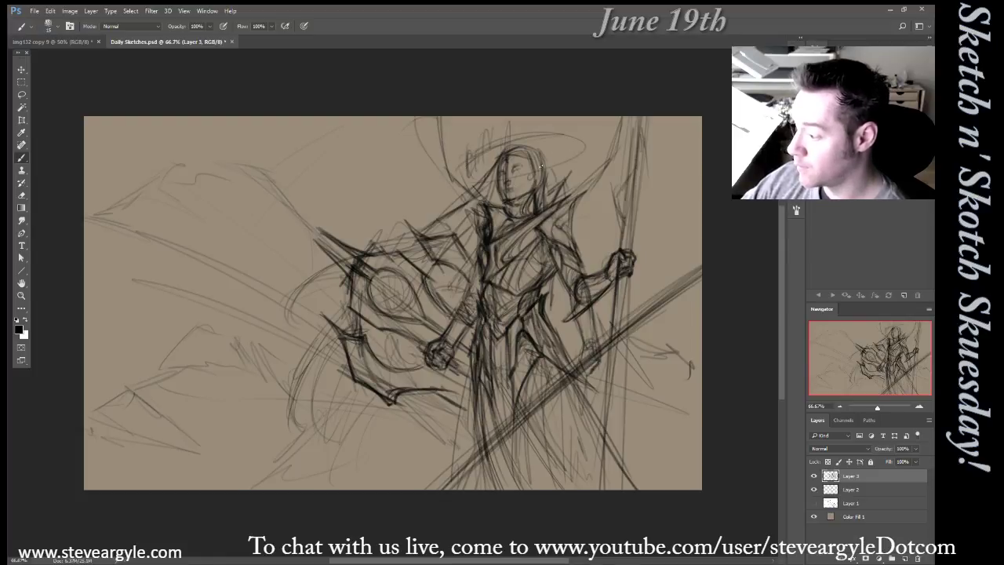
left_click_drag(577, 120, 535, 117)
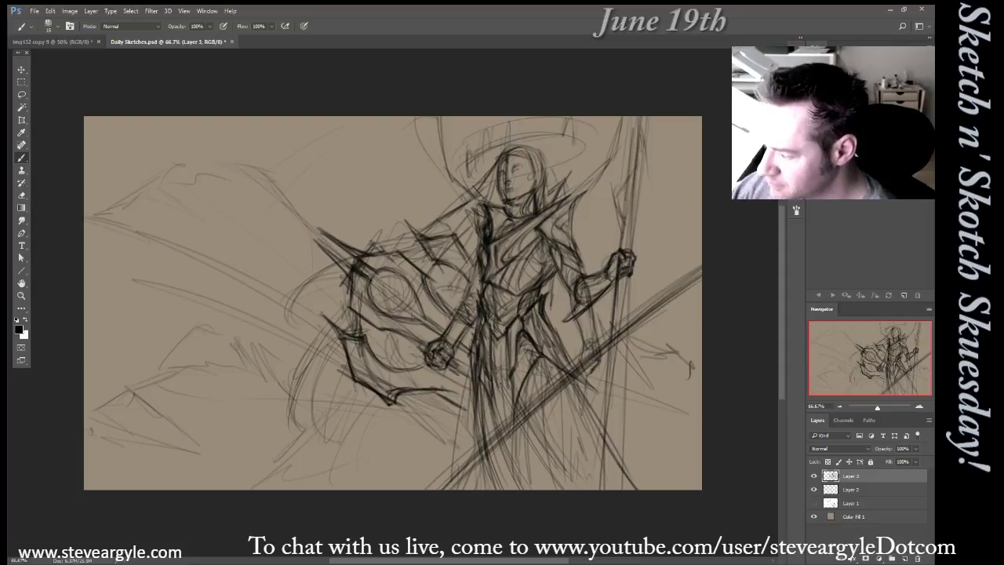
mouse_move(561, 198)
left_mouse_down()
mouse_move(568, 178)
mouse_move(549, 192)
left_mouse_up()
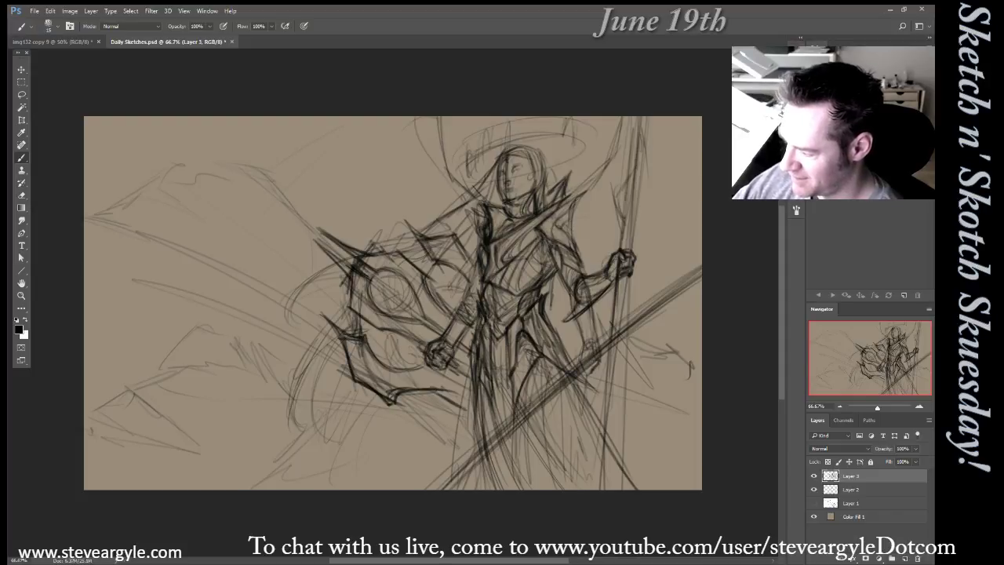
Strengthen the long folds of the lower skirt and touch up the contours of the right-hand shoulder armour and ringed weapon
mouse_move(572, 211)
left_mouse_down()
mouse_move(587, 262)
mouse_move(576, 255)
mouse_move(589, 264)
left_mouse_up()
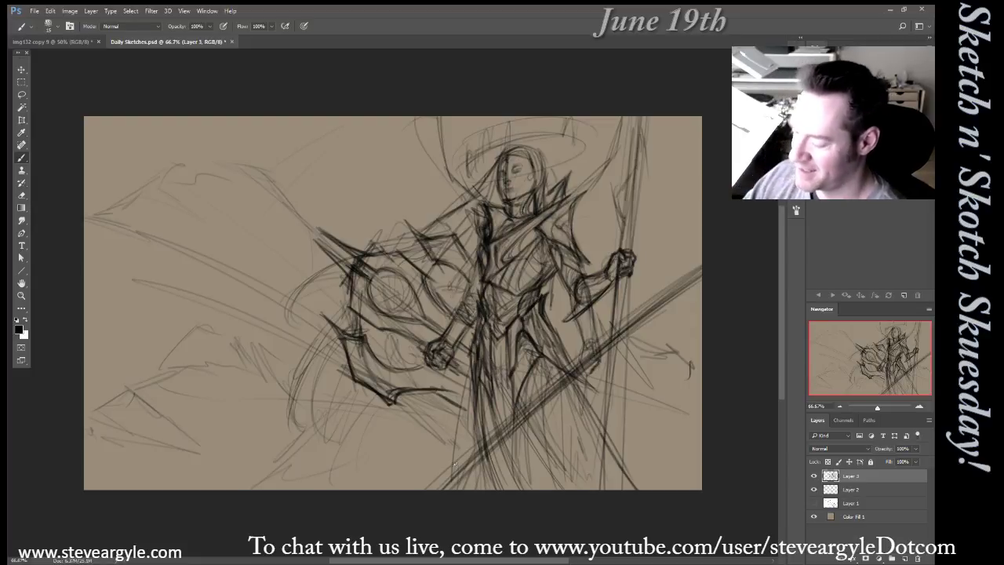
left_click_drag(485, 462, 490, 488)
left_click_drag(477, 414, 480, 488)
mouse_move(471, 397)
left_mouse_down()
mouse_move(473, 488)
mouse_move(471, 463)
left_mouse_up()
left_click_drag(458, 422, 436, 490)
left_click_drag(454, 436, 429, 489)
left_click_drag(455, 408, 424, 489)
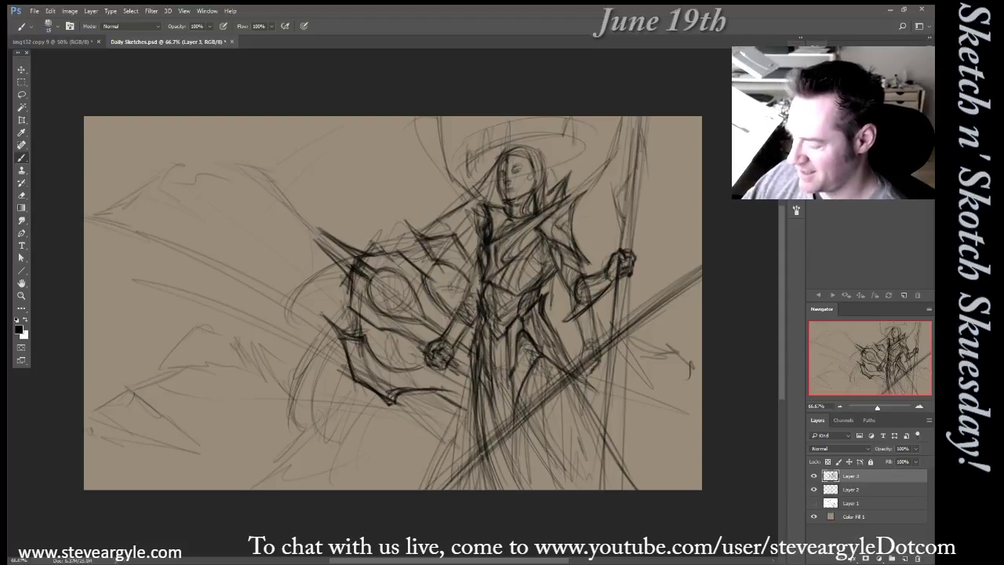
left_click_drag(477, 389, 503, 488)
mouse_move(583, 401)
left_mouse_down()
mouse_move(662, 486)
mouse_move(605, 427)
left_mouse_up()
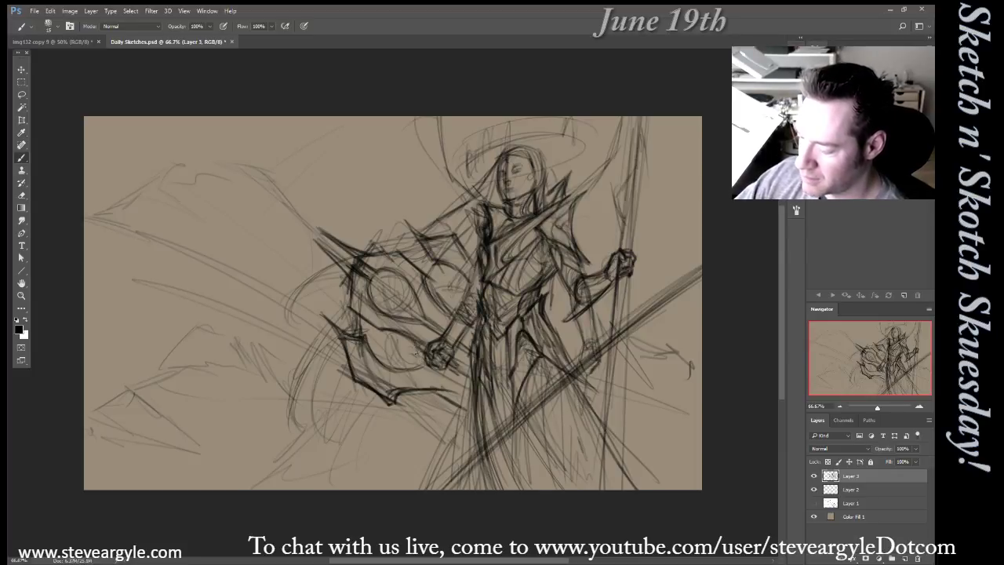
mouse_move(407, 342)
left_mouse_down()
mouse_move(414, 356)
mouse_move(408, 343)
left_mouse_up()
left_click_drag(424, 280, 454, 309)
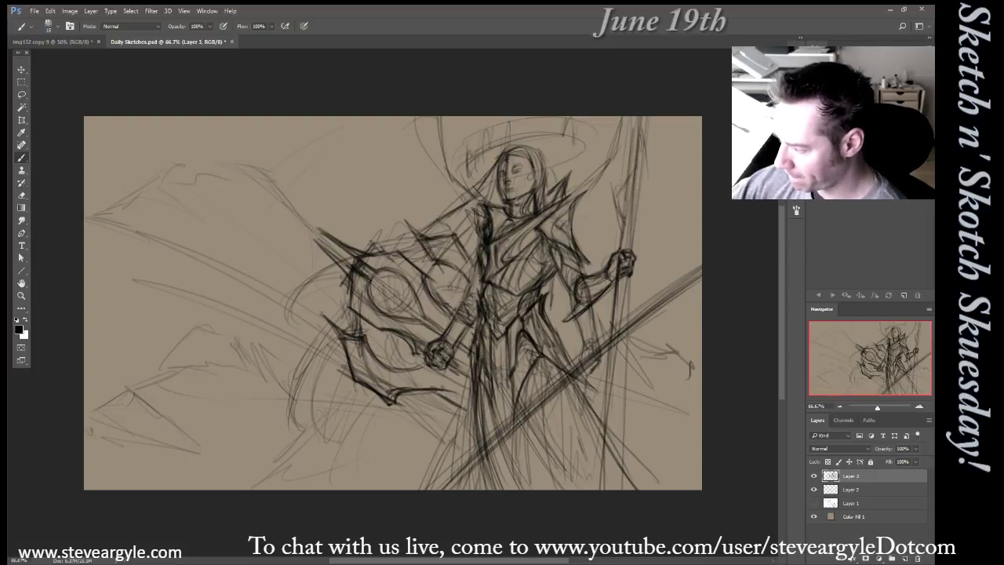
Draw a jagged, pointed outline for the staff head above the right-hand fist, reaching the canvas's upper edge
mouse_move(625, 192)
left_mouse_down()
mouse_move(643, 237)
mouse_move(625, 252)
left_mouse_up()
left_click_drag(622, 218, 615, 249)
mouse_move(625, 197)
left_mouse_down()
mouse_move(627, 240)
mouse_move(603, 181)
mouse_move(608, 197)
mouse_move(614, 162)
mouse_move(627, 205)
mouse_move(614, 166)
mouse_move(638, 151)
mouse_move(610, 173)
mouse_move(630, 153)
mouse_move(610, 193)
mouse_move(614, 163)
mouse_move(626, 153)
mouse_move(617, 173)
mouse_move(647, 163)
left_mouse_up()
mouse_move(648, 116)
left_mouse_down()
mouse_move(636, 174)
mouse_move(634, 147)
left_mouse_up()
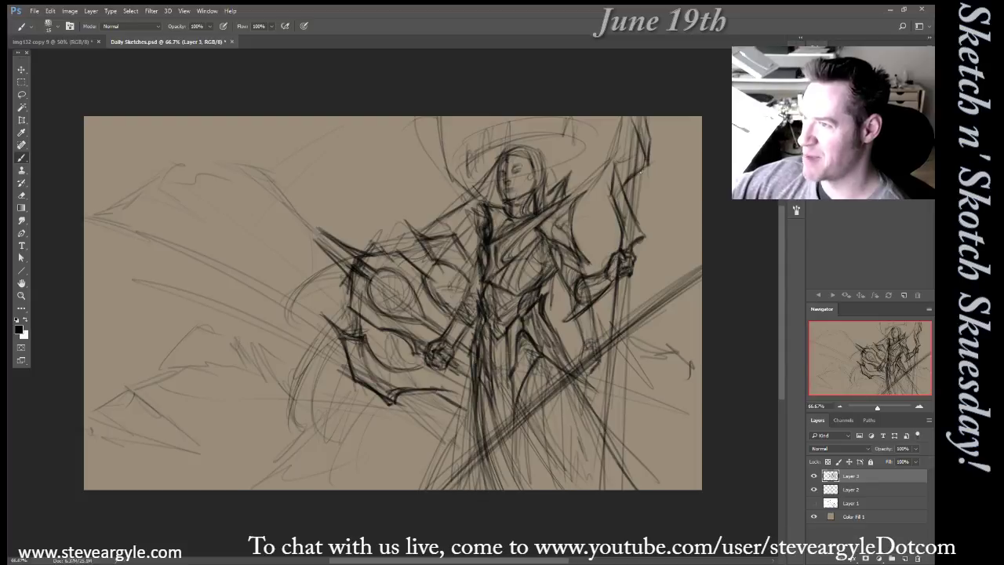
left_click_drag(623, 160, 622, 240)
mouse_move(621, 204)
left_mouse_down()
mouse_move(615, 248)
mouse_move(617, 235)
left_mouse_up()
left_click_drag(616, 190, 611, 218)
mouse_move(616, 163)
left_mouse_down()
mouse_move(611, 195)
mouse_move(619, 190)
left_mouse_up()
left_click_drag(645, 210, 635, 234)
left_click_drag(629, 180, 625, 205)
Fill the staff head with short, dark inner contour strokes to suggest a twisted, faceted shape
mouse_move(647, 164)
left_mouse_down()
mouse_move(632, 180)
mouse_move(626, 160)
left_mouse_up()
mouse_move(638, 117)
left_mouse_down()
mouse_move(632, 134)
mouse_move(640, 128)
left_mouse_up()
mouse_move(640, 198)
left_mouse_down()
mouse_move(634, 225)
mouse_move(634, 205)
left_mouse_up()
mouse_move(639, 195)
left_mouse_down()
mouse_move(632, 207)
mouse_move(631, 198)
left_mouse_up()
mouse_move(639, 162)
left_mouse_down()
mouse_move(629, 193)
mouse_move(637, 190)
left_mouse_up()
mouse_move(637, 155)
left_mouse_down()
mouse_move(631, 178)
mouse_move(626, 168)
left_mouse_up()
mouse_move(632, 140)
left_mouse_down()
mouse_move(628, 153)
mouse_move(631, 141)
left_mouse_up()
left_click_drag(636, 149, 628, 188)
left_click_drag(636, 131, 626, 150)
left_click_drag(641, 154, 637, 168)
left_click_drag(645, 173, 632, 215)
left_click_drag(636, 146, 631, 168)
left_click_drag(636, 122, 632, 136)
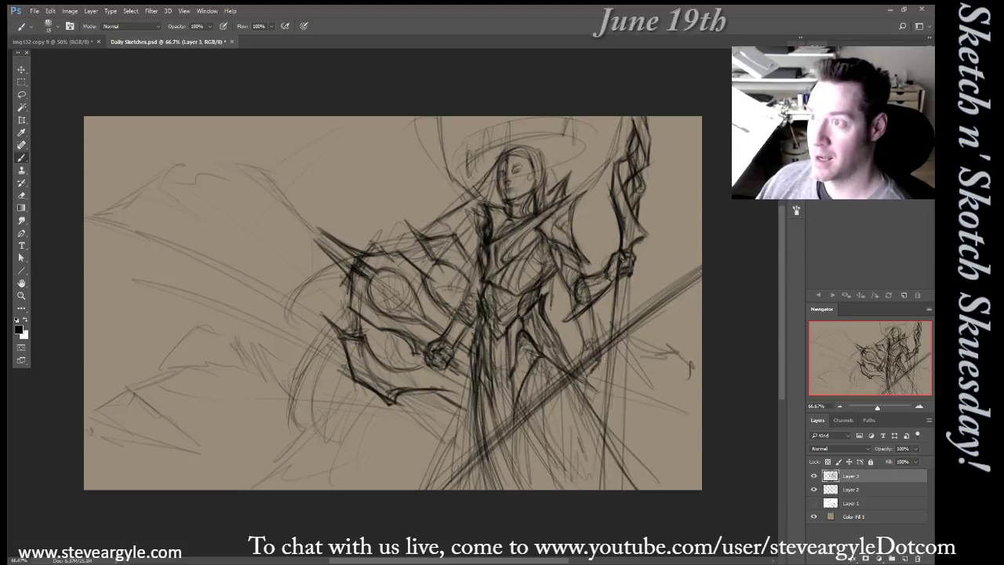
Draw the tapering staff shaft from the fist to the canvas's lower edge and add small oval marks to the halo
left_click_drag(627, 275, 633, 312)
mouse_move(624, 278)
left_mouse_down()
mouse_move(634, 319)
mouse_move(616, 294)
mouse_move(610, 372)
left_mouse_up()
left_click_drag(616, 314, 601, 408)
mouse_move(607, 368)
left_mouse_down()
mouse_move(594, 416)
mouse_move(596, 489)
left_mouse_up()
left_click_drag(633, 316, 617, 462)
left_click_drag(625, 339, 618, 489)
left_click_drag(626, 358, 618, 491)
left_click_drag(596, 413, 620, 488)
left_click_drag(606, 447, 608, 489)
left_click_drag(623, 345, 619, 360)
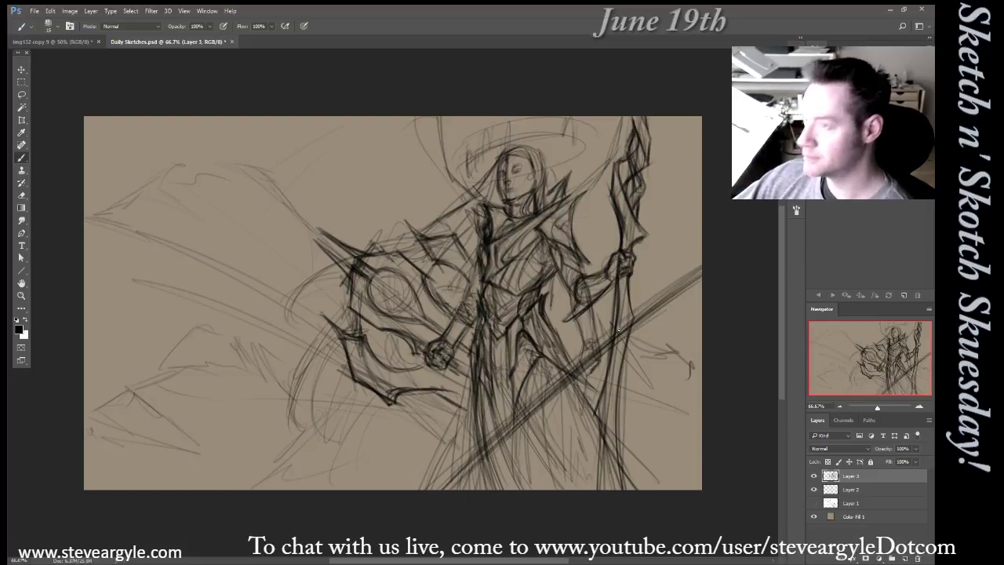
left_click_drag(628, 304, 620, 326)
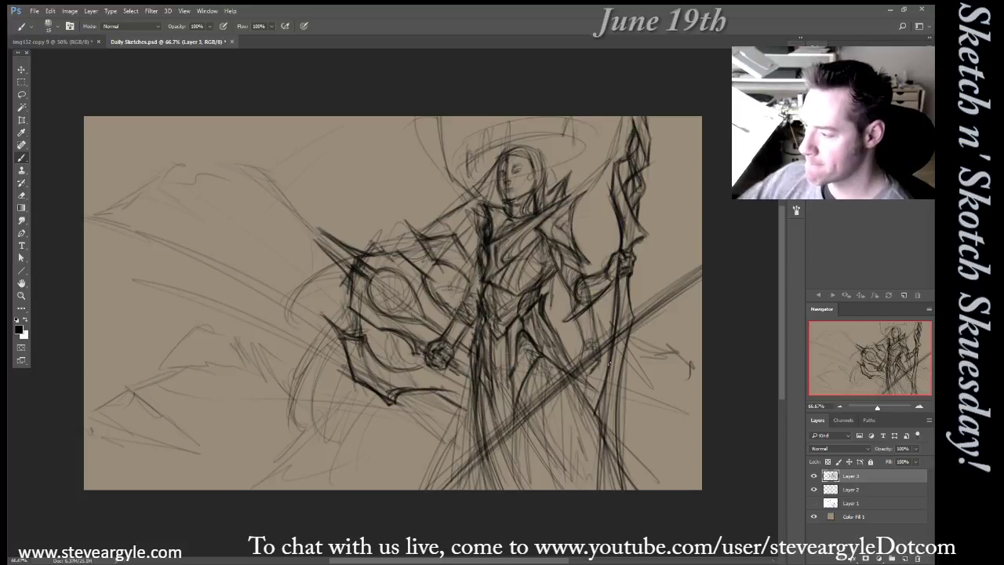
mouse_move(494, 122)
left_mouse_down()
mouse_move(501, 148)
mouse_move(463, 176)
left_mouse_up()
left_click_drag(585, 127, 586, 145)
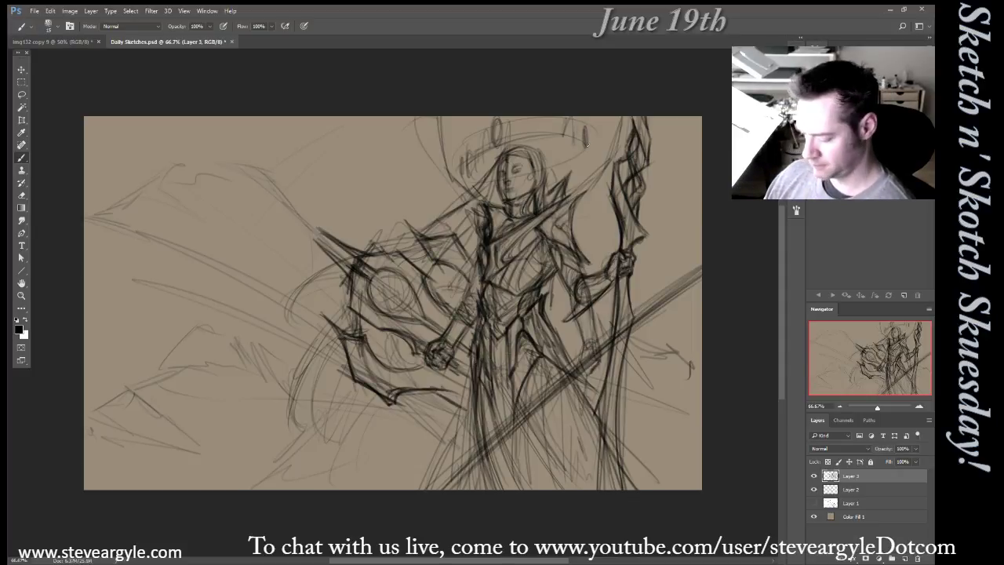
Scale Layer 3 and Layer 2 down together slightly, leaving space above the halo and beside the staff
left_click(863, 492, "shift")
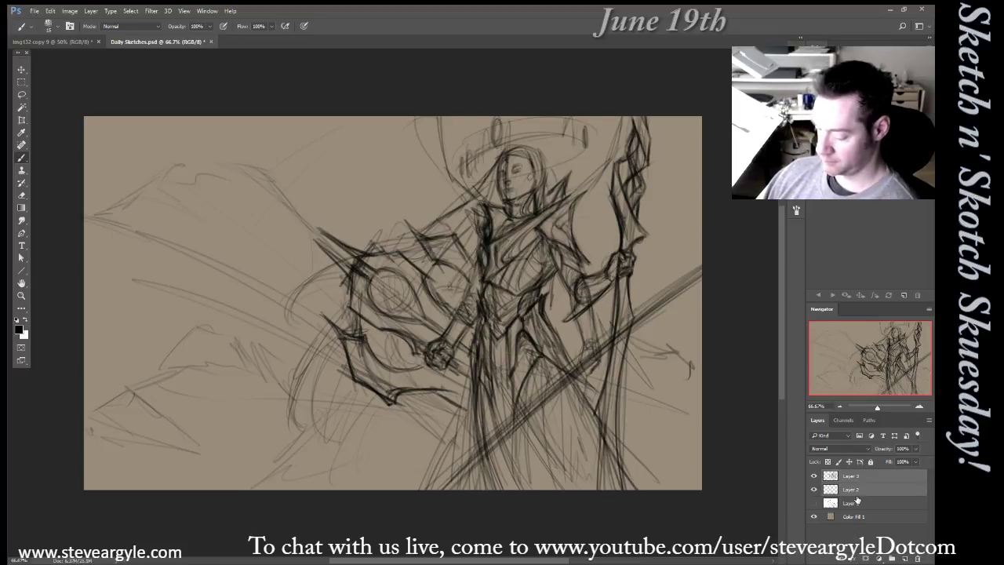
key("ctrl+t")
left_click_drag(702, 117, 673, 159)
mouse_move(624, 337)
left_mouse_down()
mouse_move(648, 355)
mouse_move(639, 355)
left_mouse_up()
left_click_drag(629, 453, 626, 452)
key("Return")
key("b")
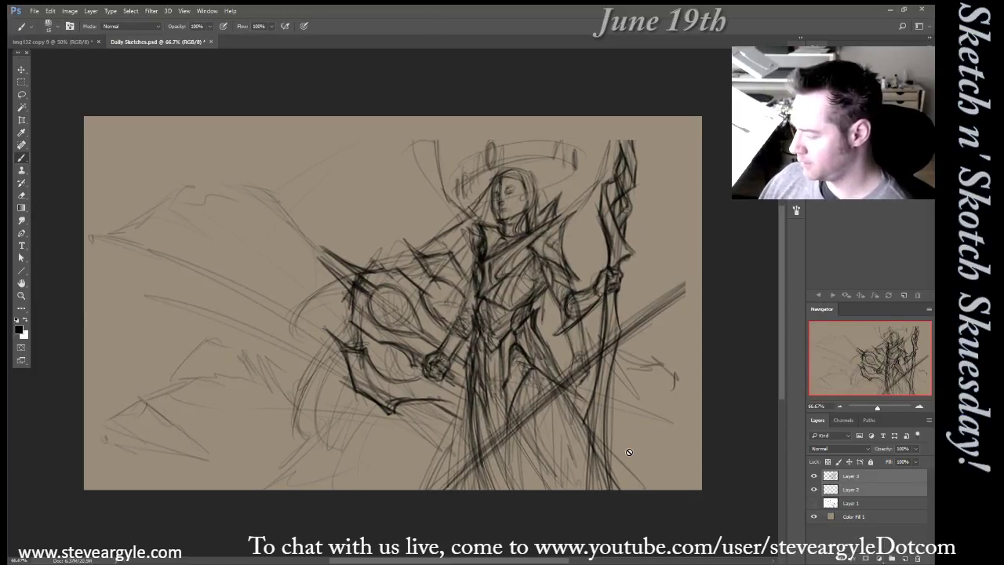
On Layer 3, reinforce the halo's left-hand edge and the pointed collar beside the neck
left_click(853, 478)
left_click_drag(467, 167, 472, 177)
mouse_move(547, 232)
left_mouse_down()
mouse_move(576, 214)
mouse_move(565, 215)
left_mouse_up()
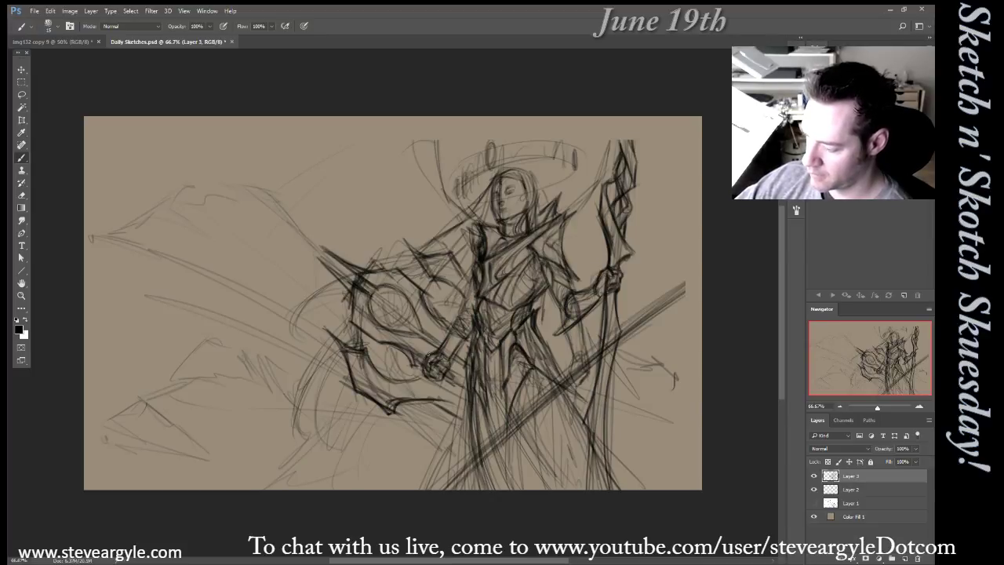
Refine the left-hand forearm and darken the armour contours along the torso and waist
left_click_drag(438, 345, 431, 354)
left_click_drag(450, 316, 439, 344)
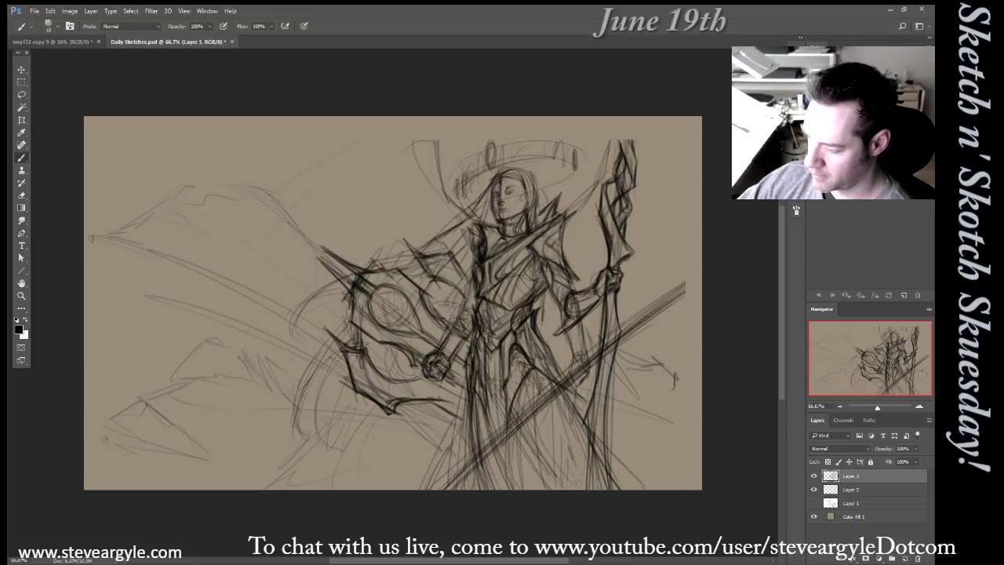
left_click_drag(460, 310, 470, 357)
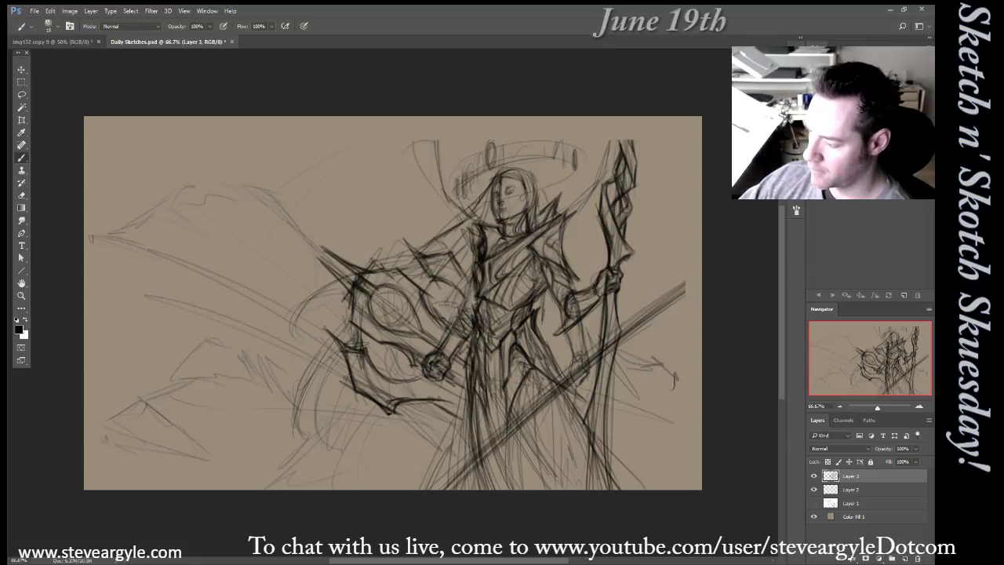
mouse_move(475, 296)
left_mouse_down()
mouse_move(466, 260)
mouse_move(479, 238)
mouse_move(475, 316)
mouse_move(514, 311)
mouse_move(491, 333)
left_mouse_up()
mouse_move(507, 333)
left_mouse_down()
mouse_move(488, 345)
mouse_move(514, 329)
left_mouse_up()
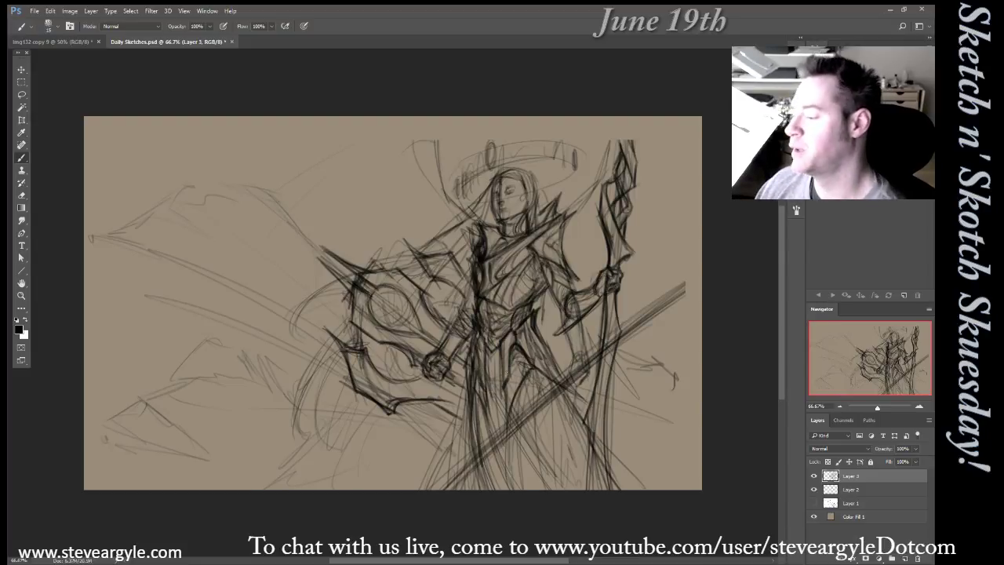
Darken and shade the pointed armour plate over the right-hand hip
left_click_drag(550, 370, 564, 378)
left_click_drag(525, 340, 553, 371)
left_click_drag(536, 321, 531, 331)
left_click_drag(531, 327, 526, 366)
left_click_drag(562, 369, 551, 380)
mouse_move(525, 338)
left_mouse_down()
mouse_move(553, 356)
mouse_move(558, 378)
left_mouse_up()
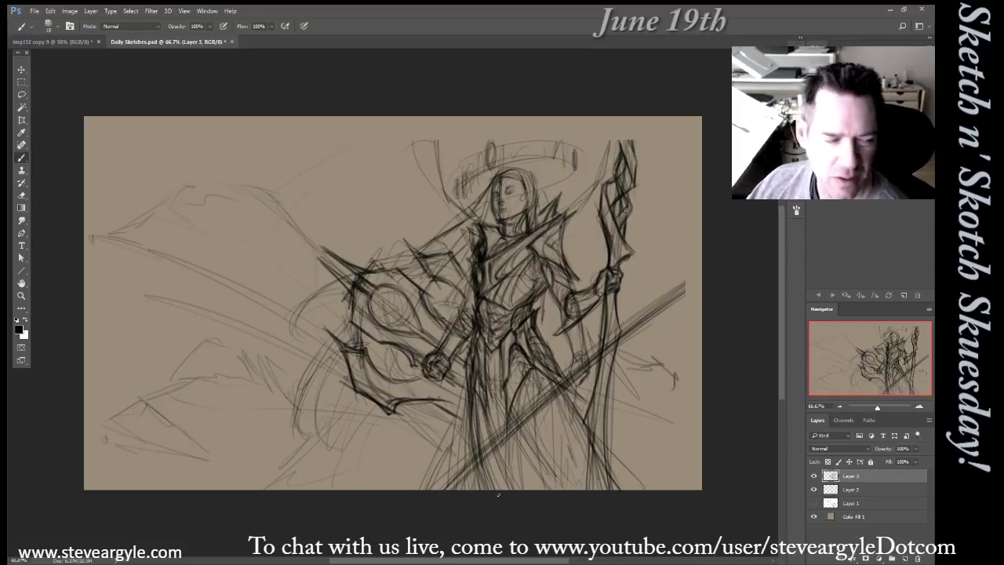
Draw long vertical folds down the skirt's central panel and add a small stroke to the upper breastplate
left_click_drag(484, 389, 488, 437)
left_click_drag(520, 384, 509, 488)
left_click_drag(517, 395, 513, 457)
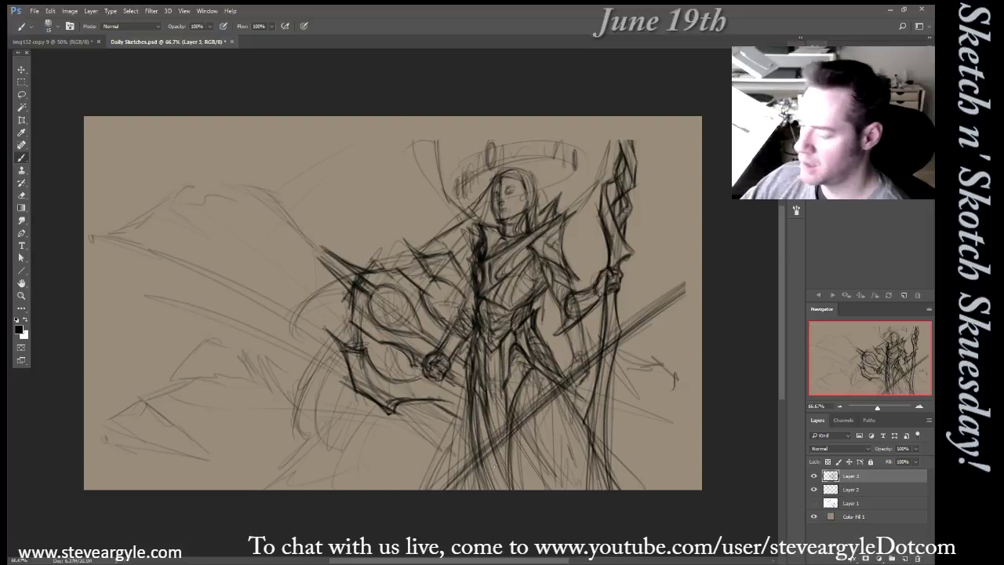
left_click_drag(474, 410, 487, 488)
left_click_drag(479, 423, 486, 486)
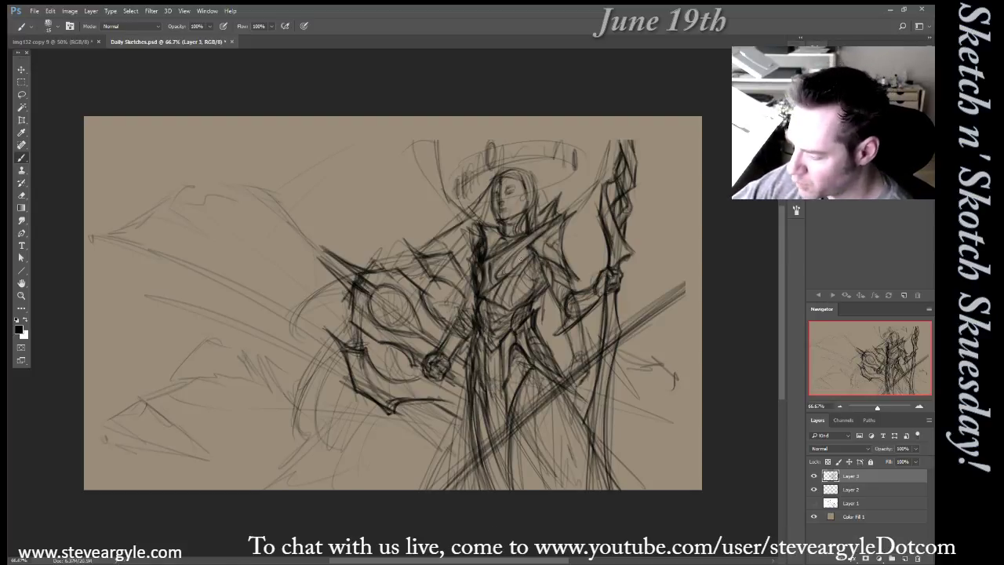
left_click_drag(526, 248, 519, 261)
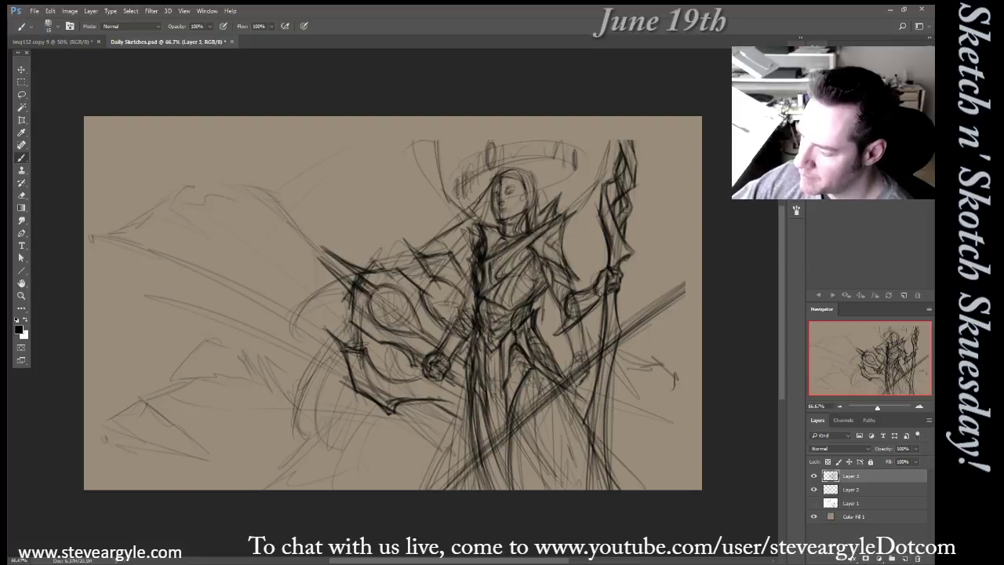
Add sweeping folds and overlapping cloth edges to the right-hand side of the lower skirt
mouse_move(531, 396)
left_mouse_down()
mouse_move(528, 374)
mouse_move(572, 521)
left_mouse_up()
left_click_drag(532, 414, 547, 491)
mouse_move(536, 386)
left_mouse_down()
mouse_move(538, 443)
mouse_move(552, 412)
mouse_move(586, 426)
left_mouse_up()
mouse_move(536, 414)
left_mouse_down()
mouse_move(586, 432)
mouse_move(569, 489)
left_mouse_up()
mouse_move(526, 394)
left_mouse_down()
mouse_move(573, 414)
mouse_move(554, 405)
left_mouse_up()
mouse_move(588, 430)
left_mouse_down()
mouse_move(541, 402)
mouse_move(582, 517)
left_mouse_up()
left_click_drag(555, 436, 599, 451)
mouse_move(556, 437)
left_mouse_down()
mouse_move(611, 468)
mouse_move(594, 490)
left_mouse_up()
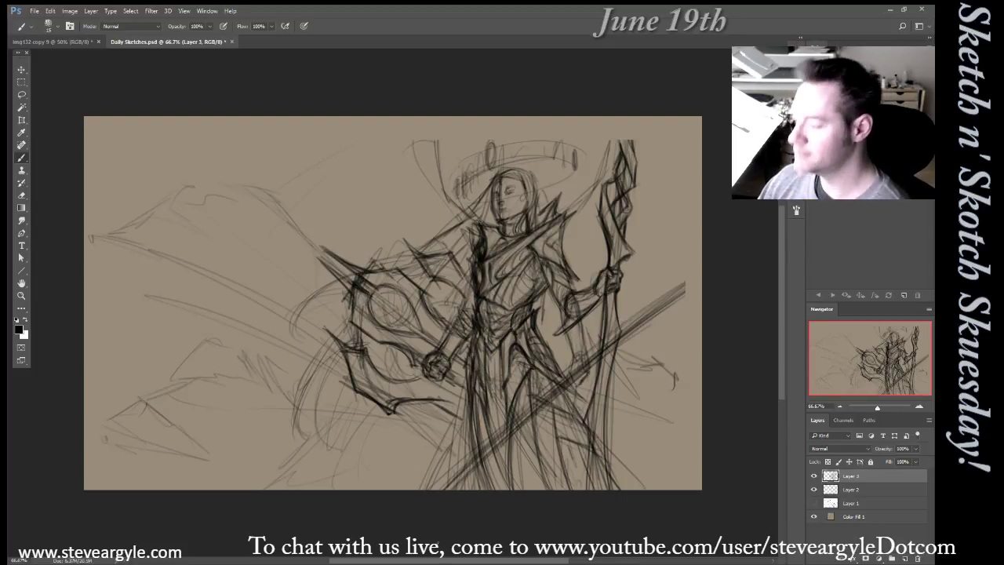
Darken the staff shaft below the fist and define the hairline across the forehead
left_click_drag(605, 301, 605, 414)
left_click_drag(604, 379, 594, 418)
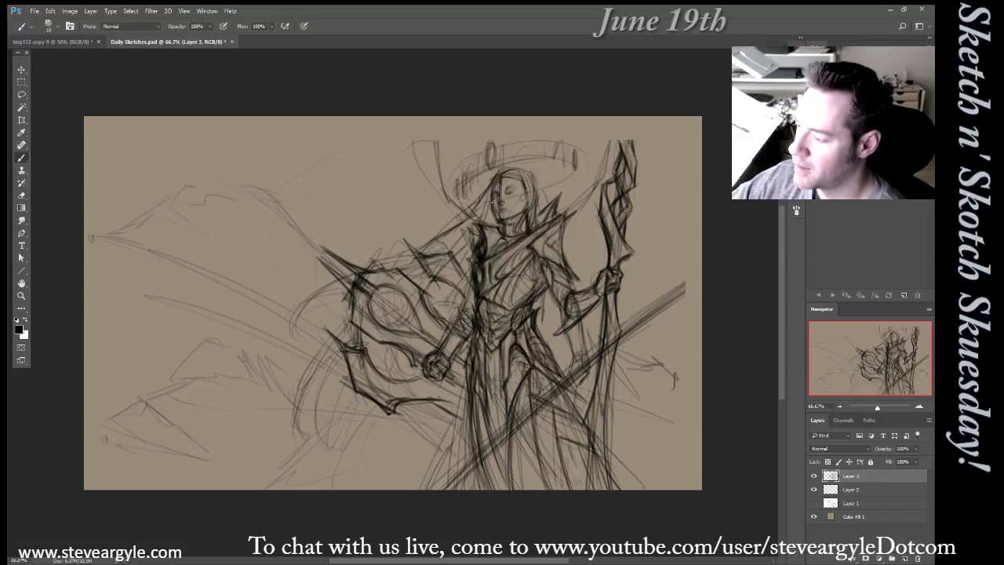
mouse_move(501, 180)
left_mouse_down()
mouse_move(524, 187)
mouse_move(521, 179)
left_mouse_up()
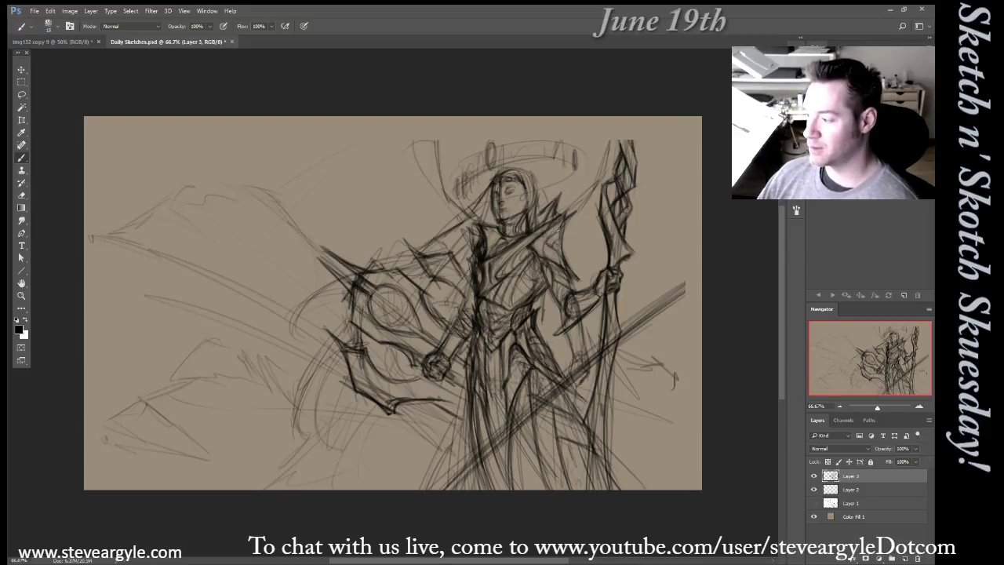
Extend the staff head's twisted tip to the canvas's upper edge and thicken its lower left-hand contour
mouse_move(624, 132)
left_mouse_down()
mouse_move(619, 144)
mouse_move(625, 126)
mouse_move(630, 142)
left_mouse_up()
left_click_drag(634, 119, 632, 161)
mouse_move(628, 126)
left_mouse_down()
mouse_move(621, 157)
mouse_move(633, 181)
mouse_move(604, 224)
mouse_move(604, 207)
left_mouse_up()
left_click_drag(607, 200, 603, 218)
left_click_drag(610, 181, 603, 217)
left_click_drag(610, 186, 603, 228)
left_click_drag(610, 215, 607, 245)
left_click_drag(612, 183, 608, 207)
Try extra shading strokes on the staff head and undo them
left_click_drag(626, 229, 619, 242)
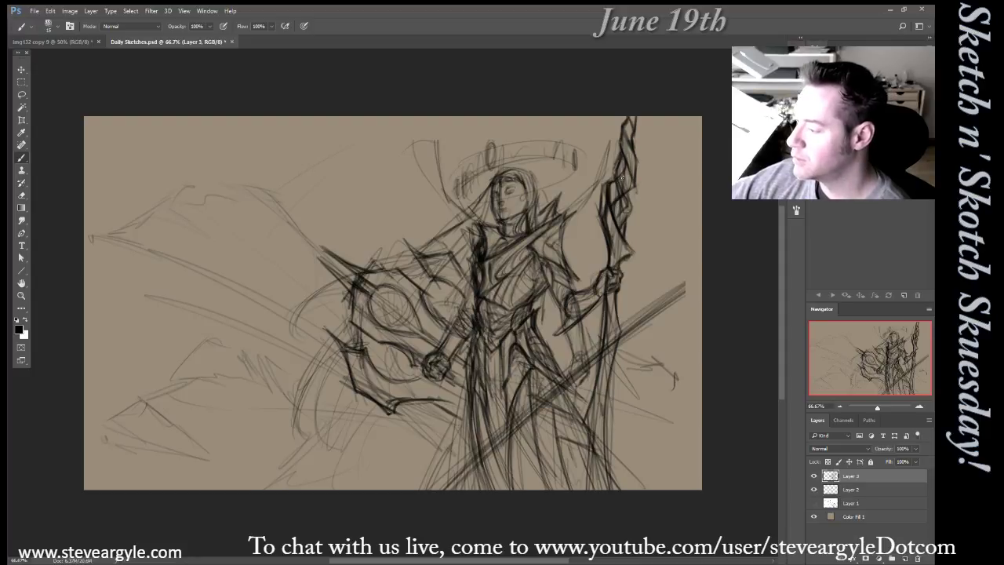
mouse_move(634, 152)
left_mouse_down()
mouse_move(632, 185)
mouse_move(632, 174)
left_mouse_up()
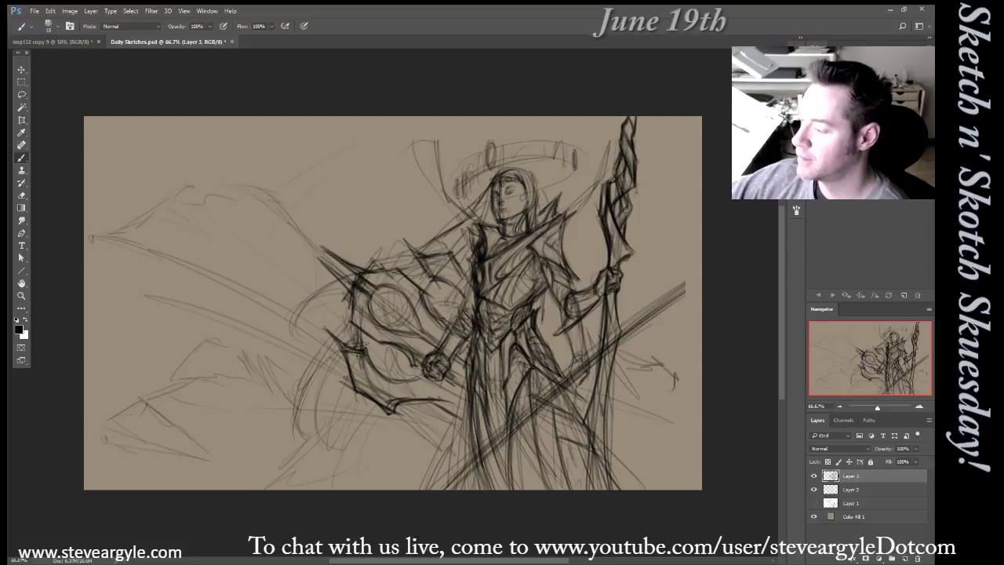
key("ctrl+alt+z")
key("ctrl+alt+z")
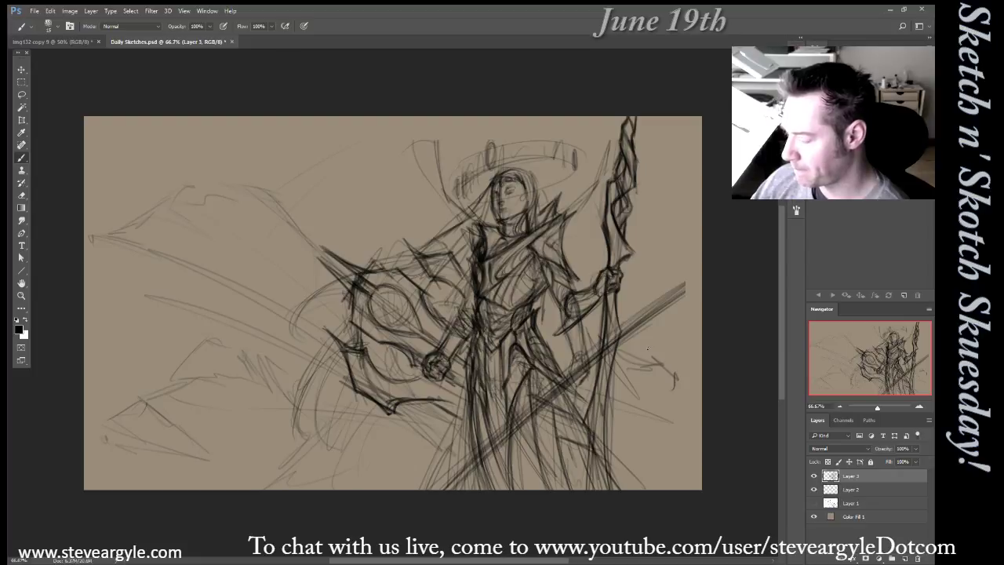
Lasso the staff head, scale it to about 77% width and 91% height, and position it above the fist
key("l")
mouse_move(623, 266)
left_mouse_down()
mouse_move(638, 83)
mouse_move(655, 252)
mouse_move(625, 266)
left_mouse_up()
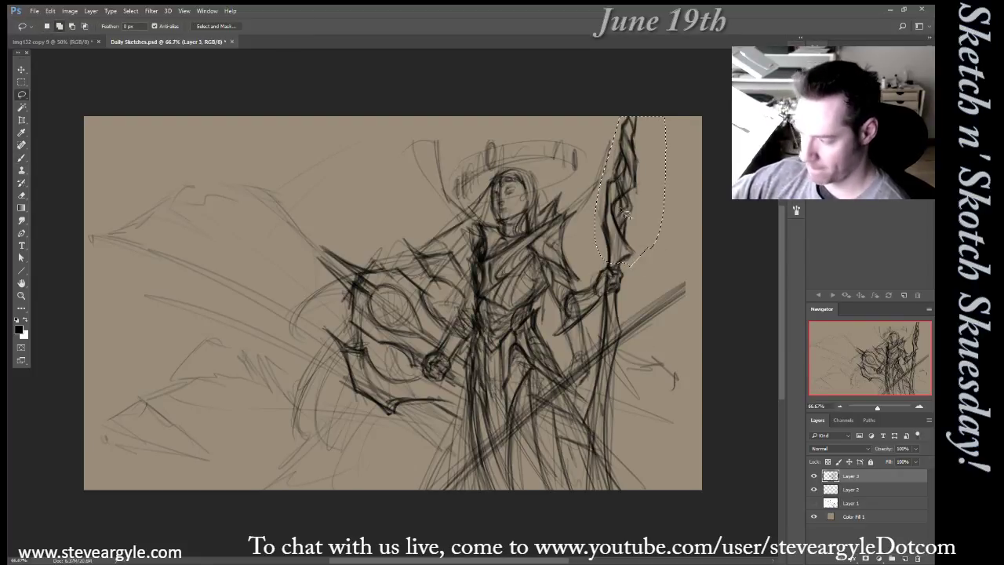
key("ctrl+t")
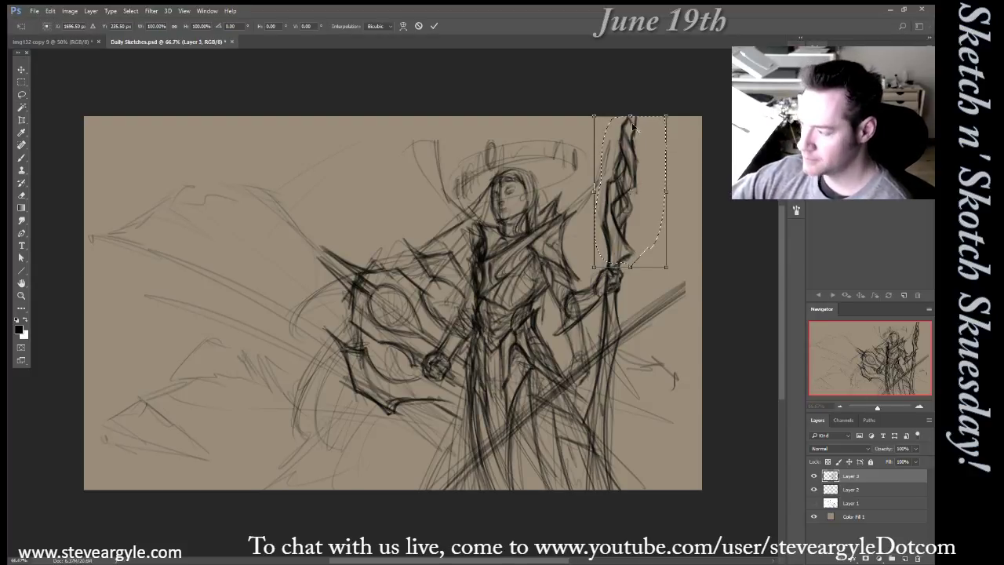
left_click_drag(667, 269, 659, 251)
left_click_drag(653, 213, 653, 193)
left_click_drag(632, 238, 629, 251)
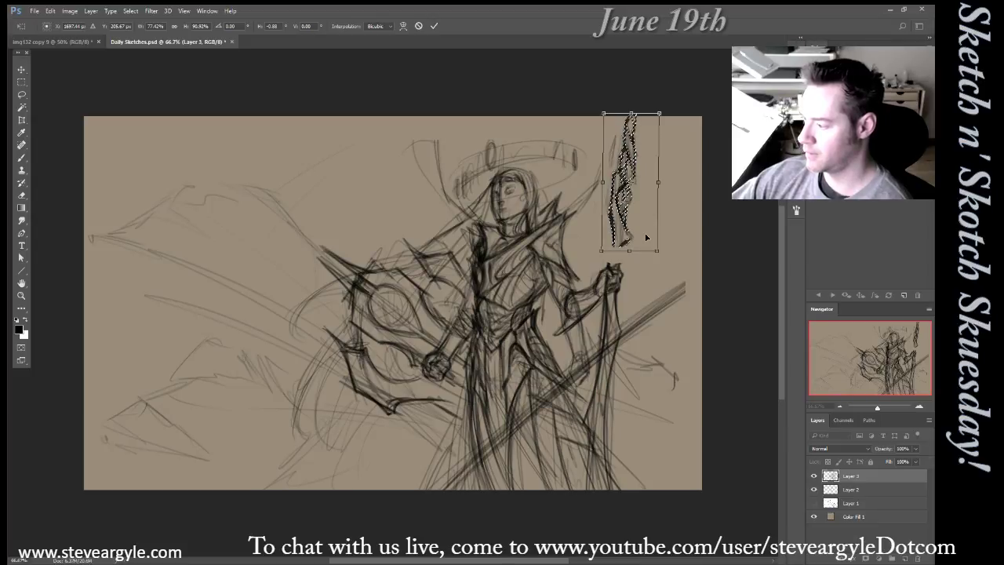
key("Return")
key("ctrl+d")
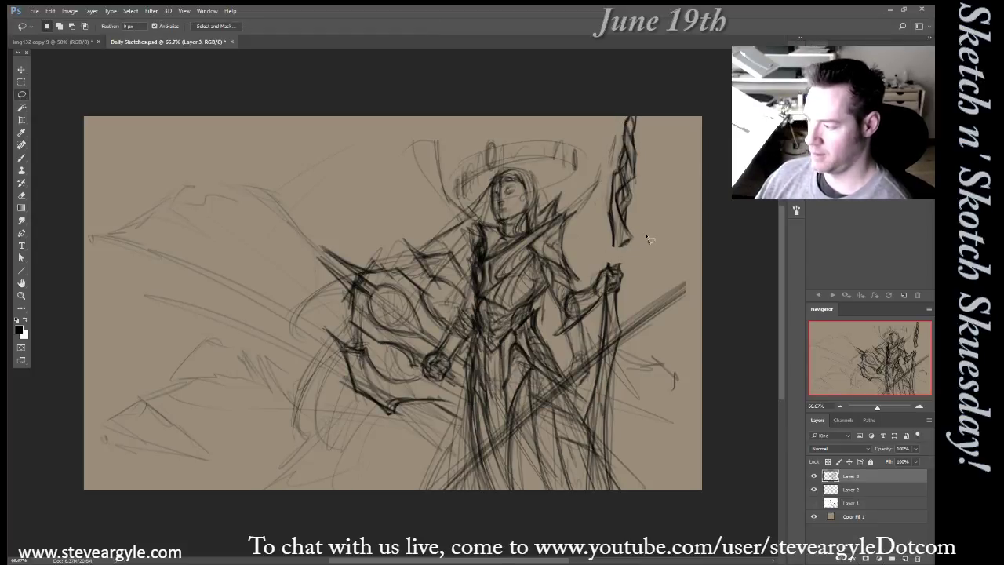
Reconnect the staff head to the fist with new shaft lines and add a curved hook at its right-hand base
key("b")
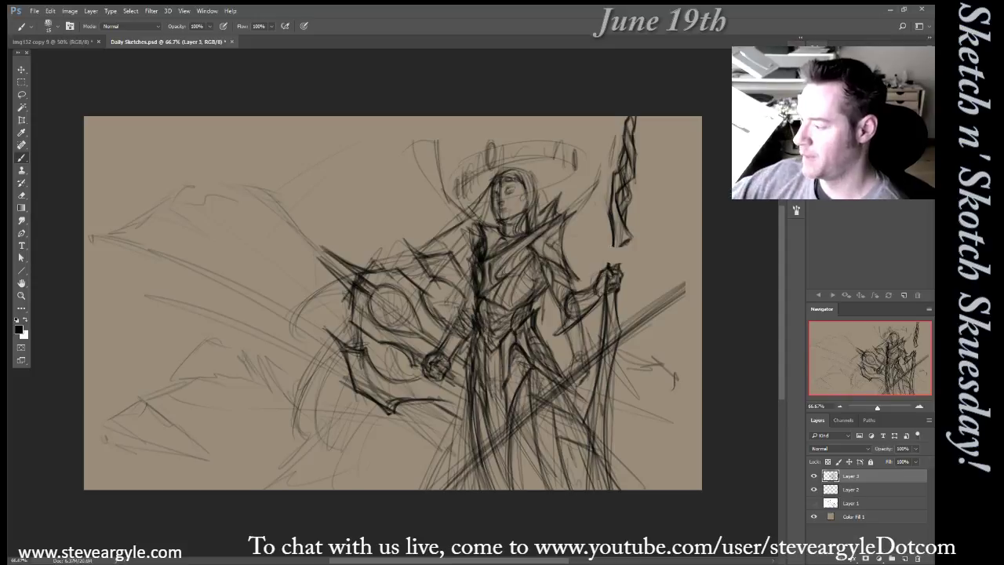
mouse_move(610, 262)
left_mouse_down()
mouse_move(613, 232)
mouse_move(608, 265)
mouse_move(620, 264)
left_mouse_up()
key("[")
mouse_move(633, 238)
left_mouse_down()
mouse_move(621, 254)
mouse_move(640, 251)
left_mouse_up()
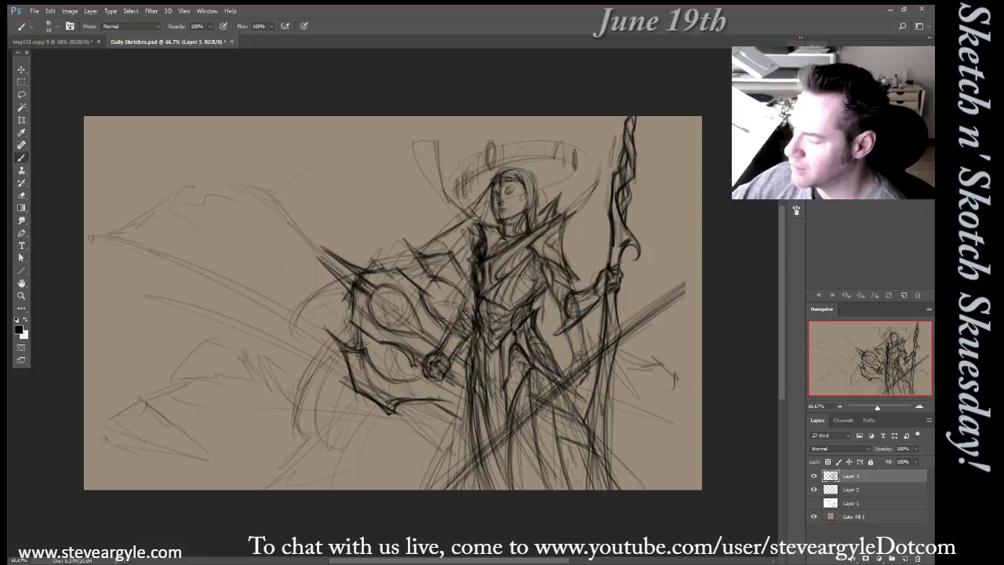
key("bracketright")
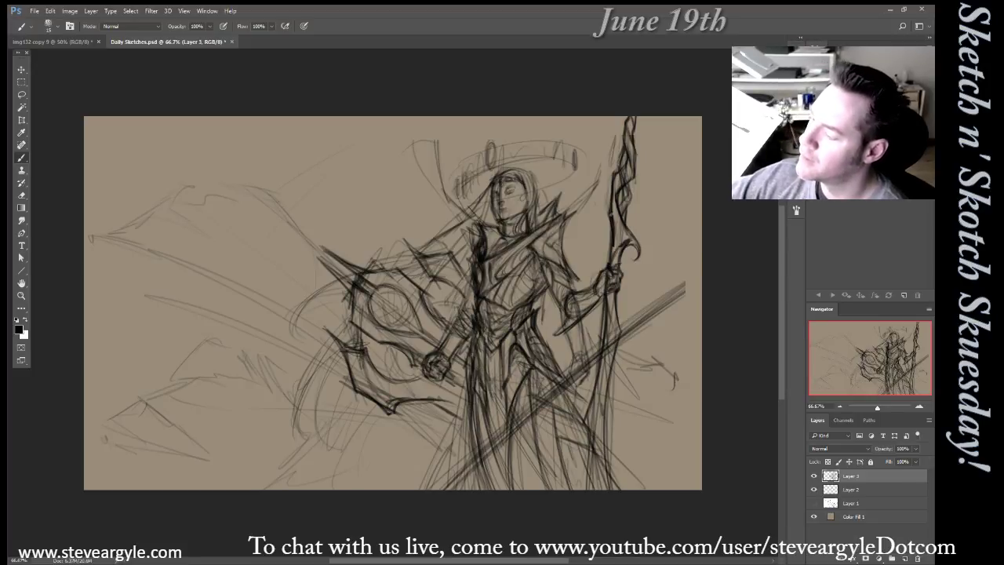
left_click_drag(610, 269, 625, 229)
Adjust the brush size and darken the staff shaft below the fist with long strokes
key("bracketleft")
key("bracketright")
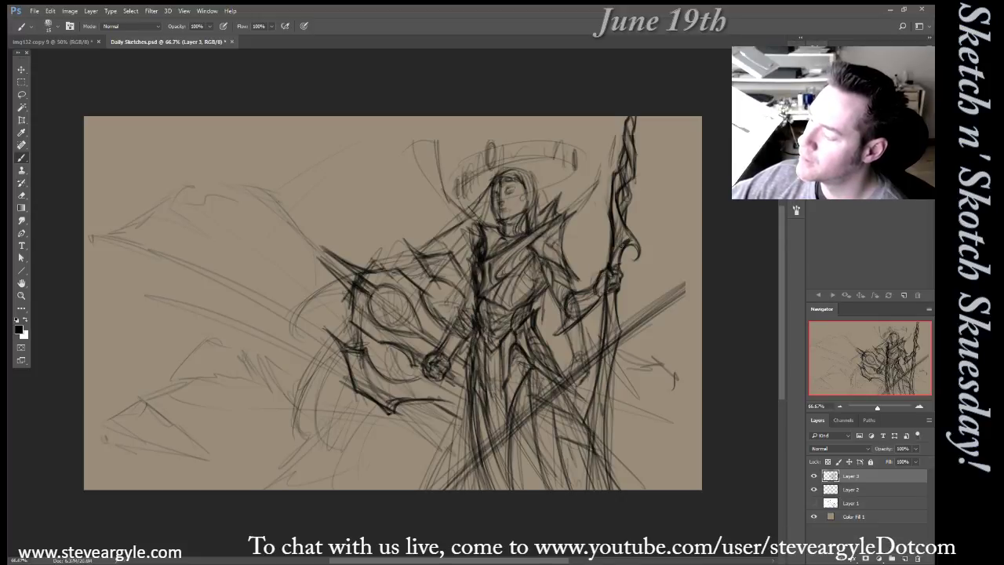
key("bracketleft")
key("bracketright")
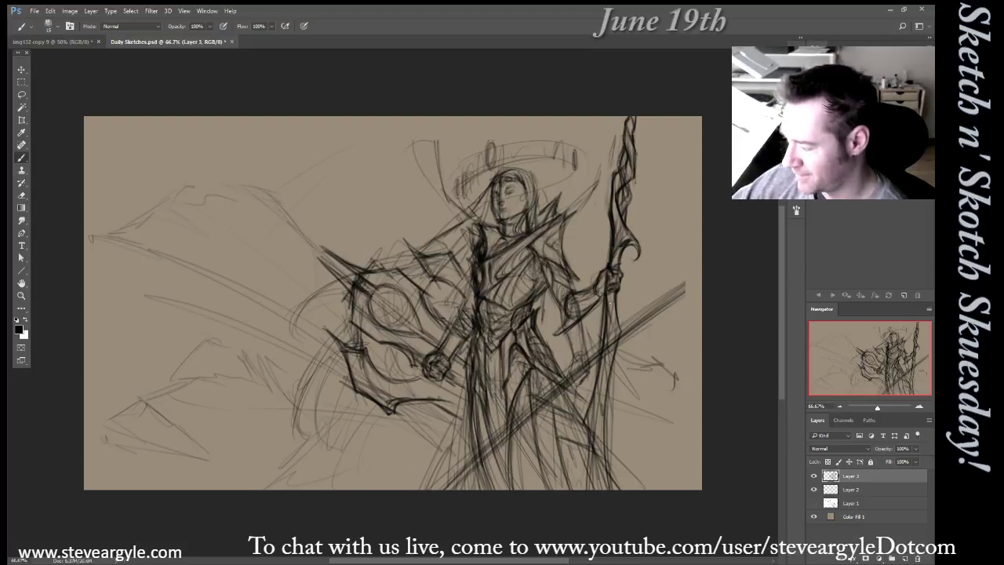
key("]")
left_click_drag(614, 320, 605, 462)
left_click_drag(612, 379, 599, 448)
left_click_drag(614, 380, 595, 469)
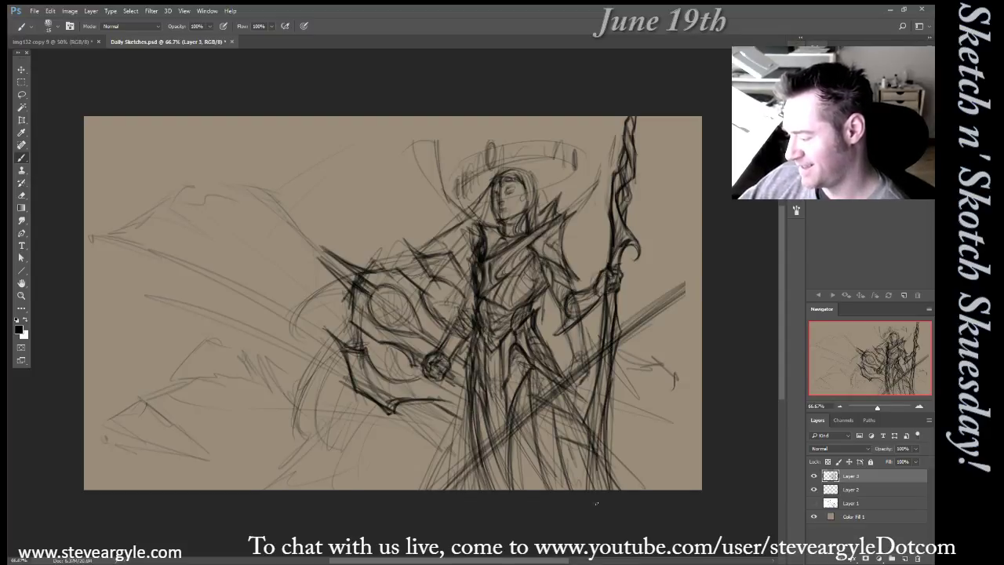
Darken the lower part of the staff shaft with long strokes down to the canvas edge
left_click_drag(594, 396, 590, 455)
left_click_drag(596, 387, 586, 491)
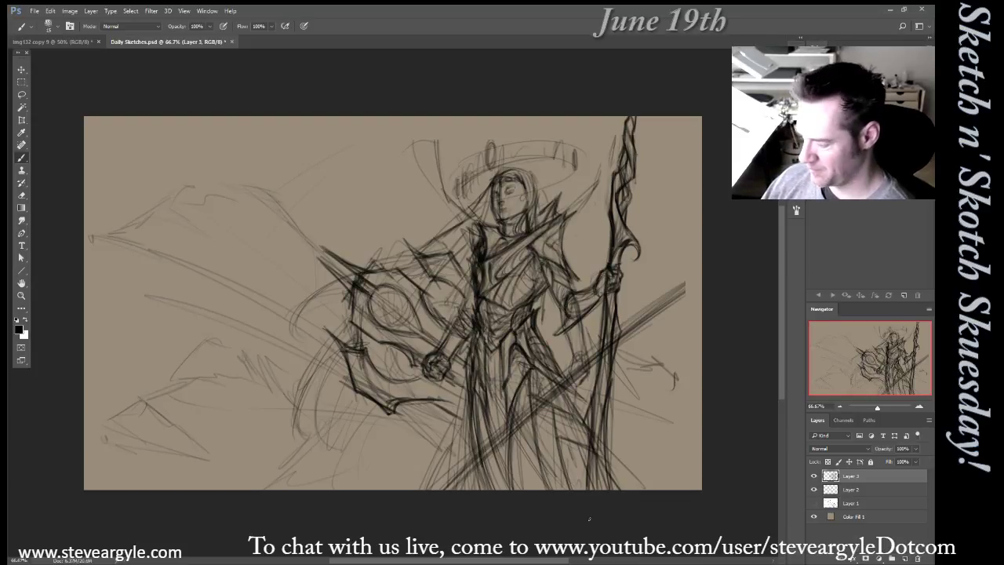
Redraw the background mountain's ridge with a taller peak and undo the heavy stray stroke on its right slope
left_click_drag(89, 233, 168, 192)
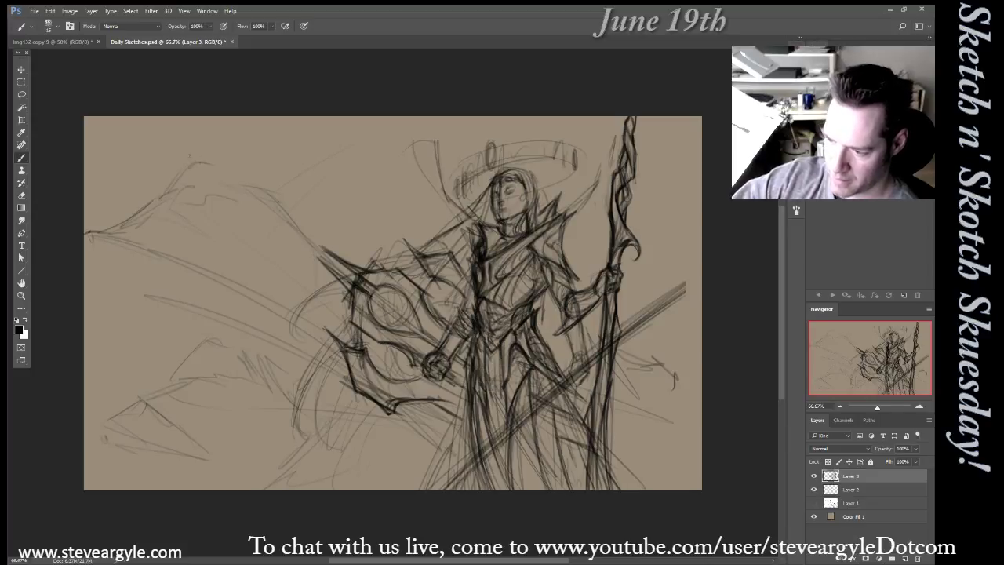
left_click_drag(225, 172, 238, 187)
left_click_drag(190, 163, 151, 202)
mouse_move(190, 157)
left_mouse_down()
mouse_move(208, 154)
mouse_move(230, 179)
left_mouse_up()
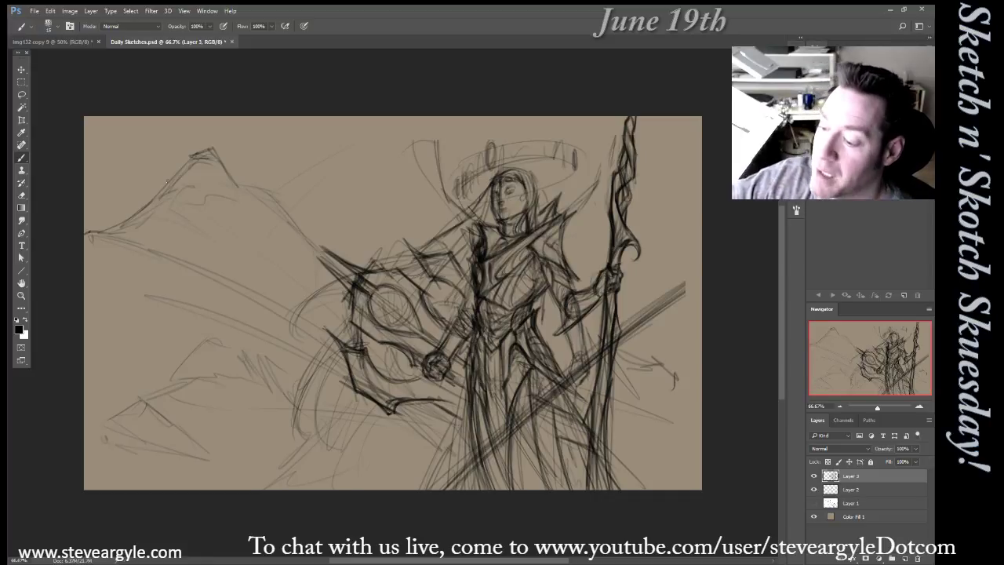
left_click_drag(240, 177, 283, 200)
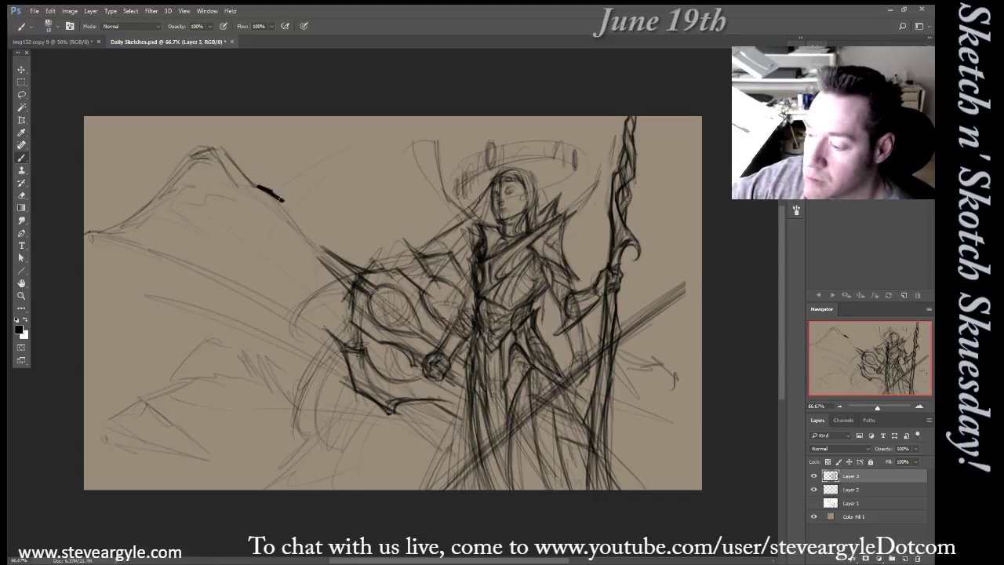
key("ctrl+z")
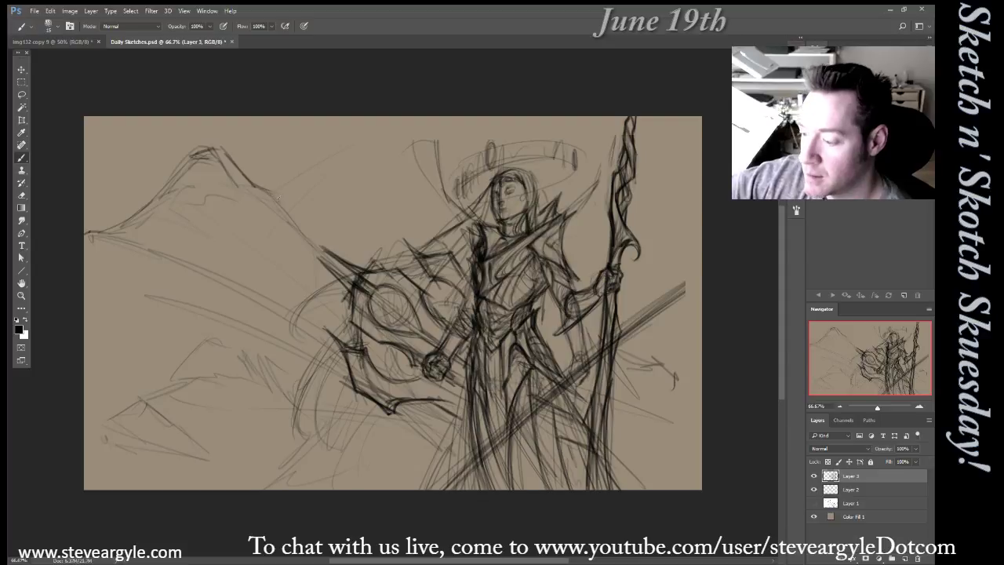
Add contour lines across the mountain's slopes and rough lines to the lower ridge in the foreground
mouse_move(245, 193)
left_mouse_down()
mouse_move(271, 219)
mouse_move(171, 195)
mouse_move(329, 299)
left_mouse_up()
left_click_drag(151, 207, 341, 320)
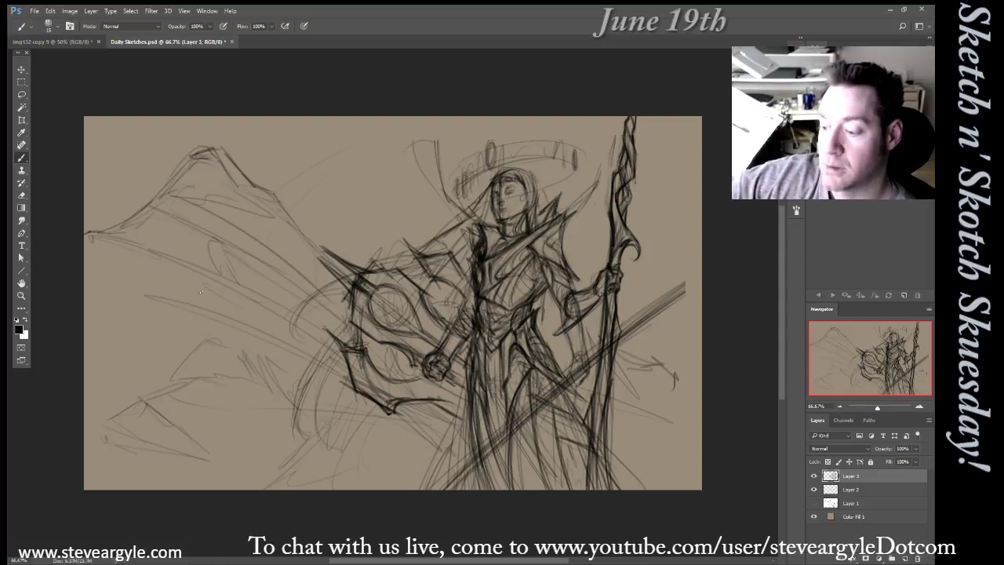
left_click_drag(179, 290, 135, 295)
mouse_move(131, 413)
left_mouse_down()
mouse_move(88, 427)
mouse_move(176, 412)
left_mouse_up()
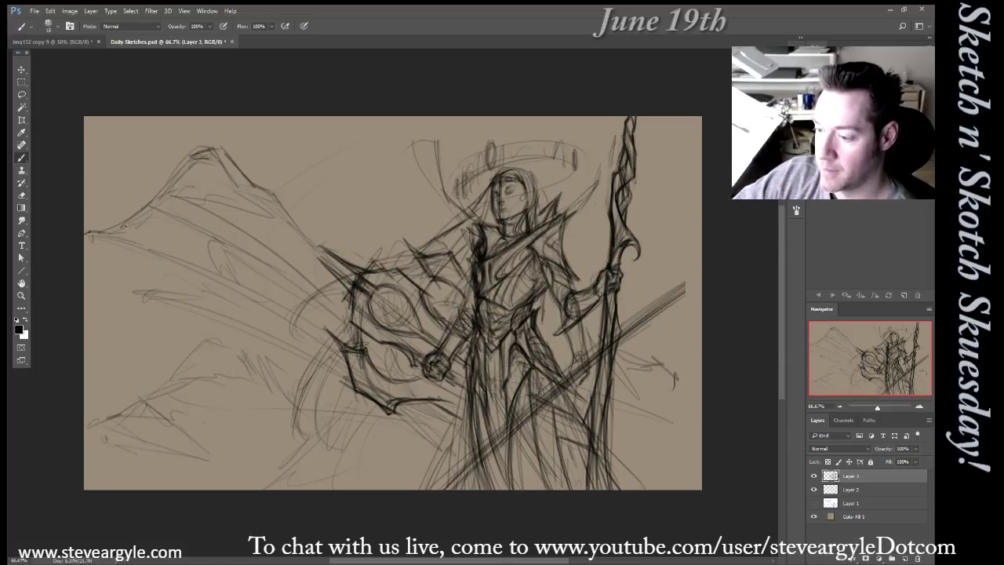
Sketch faint tall spires behind the mountain and a thin vertical line beyond the staff
left_click_drag(123, 225, 141, 192)
left_click_drag(129, 127, 138, 187)
left_click_drag(92, 210, 111, 131)
left_click_drag(109, 117, 114, 218)
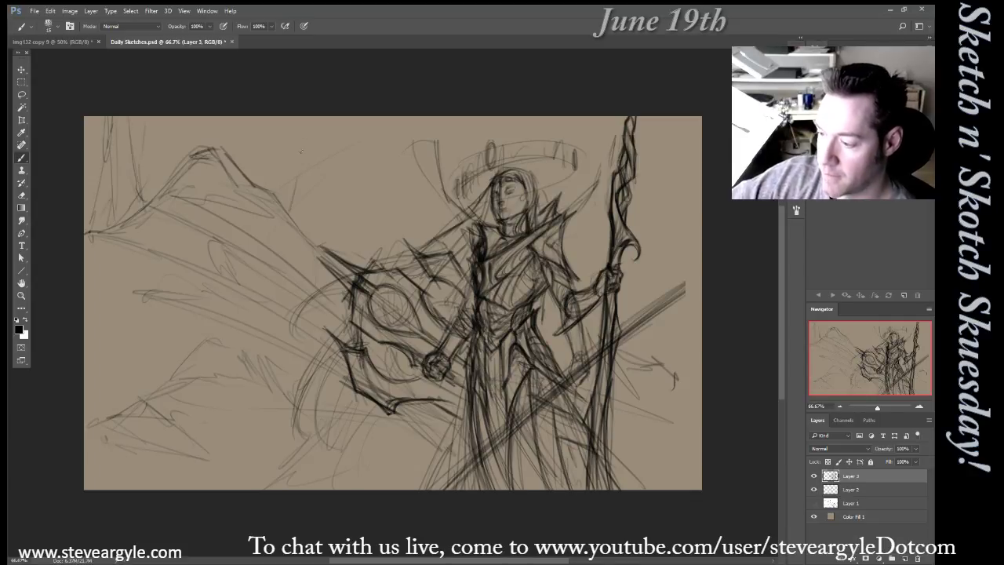
left_click_drag(301, 132, 286, 206)
left_click_drag(323, 118, 321, 134)
left_click_drag(322, 170, 339, 252)
left_click_drag(255, 139, 262, 172)
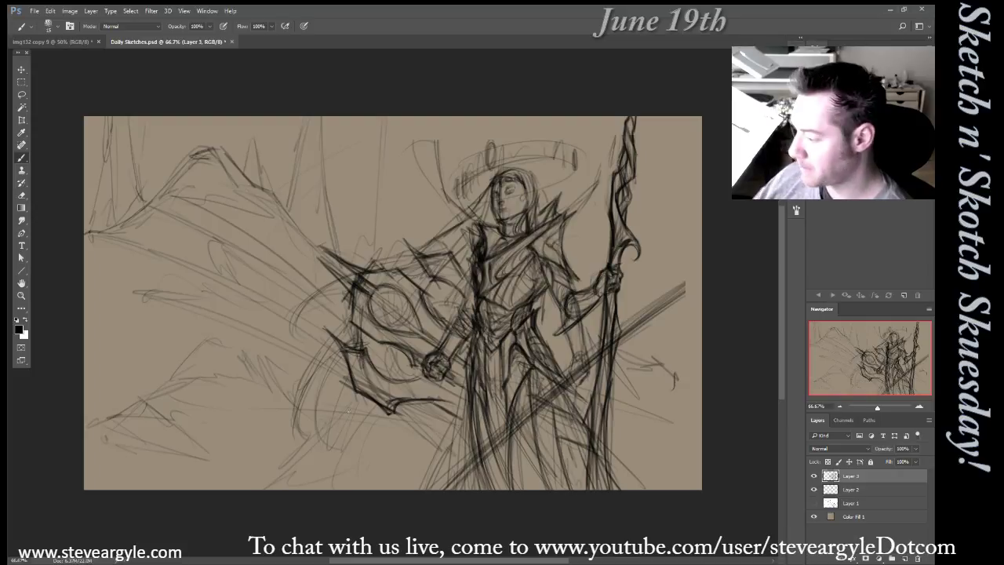
left_click_drag(664, 123, 662, 284)
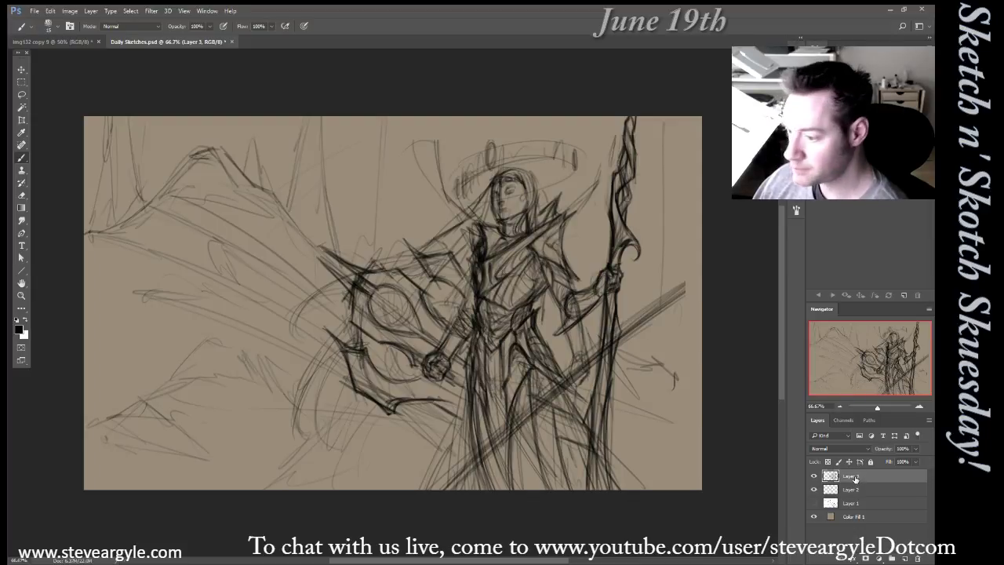
Check Layer 3 by toggling its visibility, and reduce the fill of Layer 3 and Layer 2 to 32%
left_click(814, 477)
left_click(814, 477)
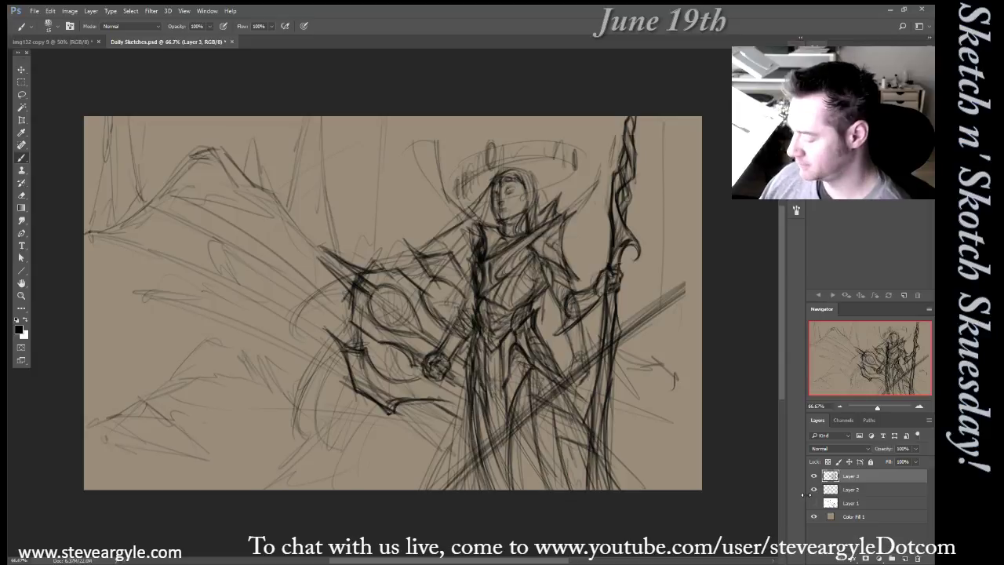
left_click(874, 489, "shift")
left_click_drag(920, 465, 884, 477)
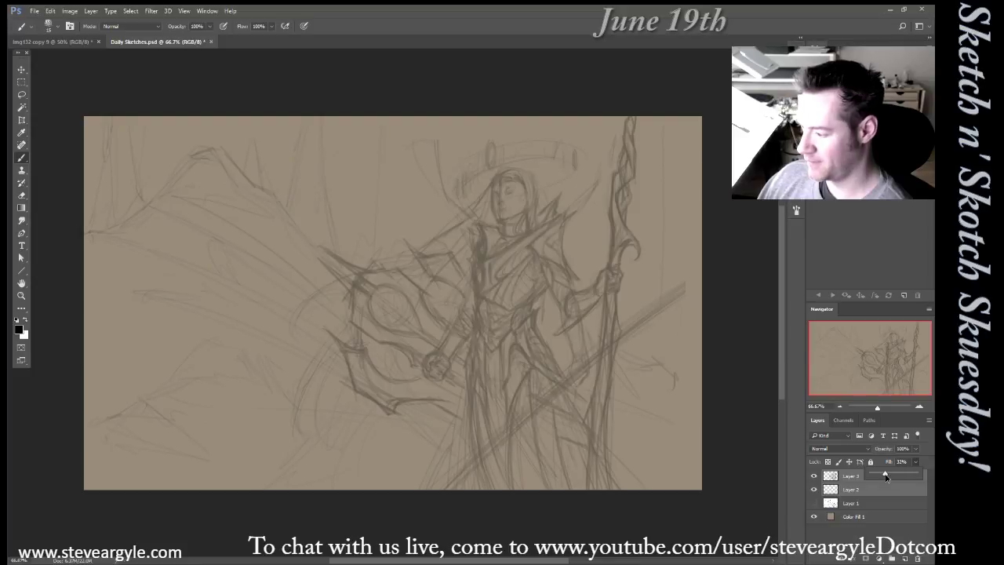
Add a new layer above Color Fill 1 and block in a pale yellow sky behind the figure with a much larger brush
left_click(854, 520)
key("ctrl+shift+alt+n")
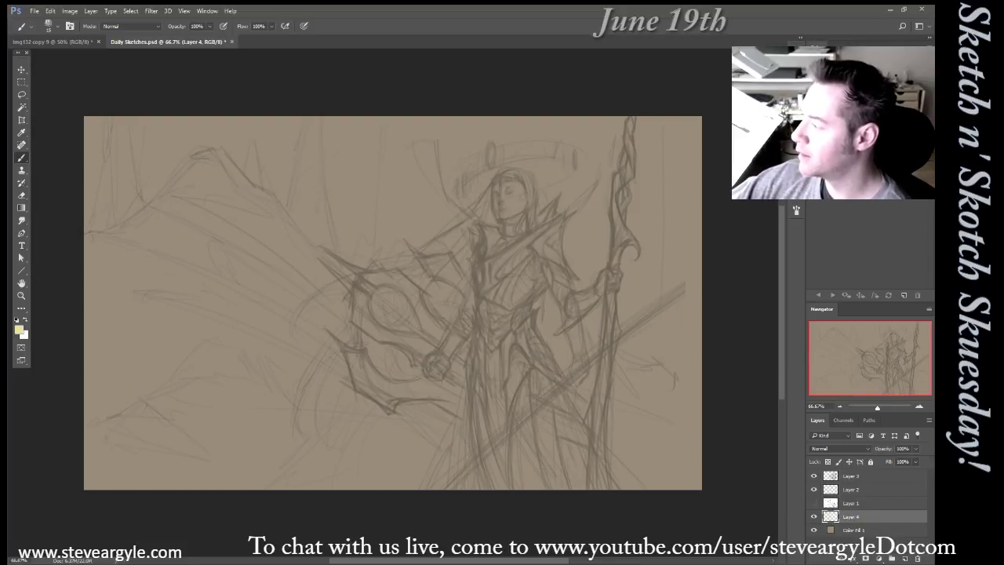
key("bracketright")
key("bracketright")
key("bracketright")
key("bracketright")
key("bracketright")
key("bracketright")
key("bracketright")
key("bracketright")
key("bracketright")
key("bracketright")
key("bracketright")
key("bracketright")
key("bracketright")
key("bracketright")
mouse_move(367, 265)
left_mouse_down()
mouse_move(385, 214)
mouse_move(353, 251)
left_mouse_up()
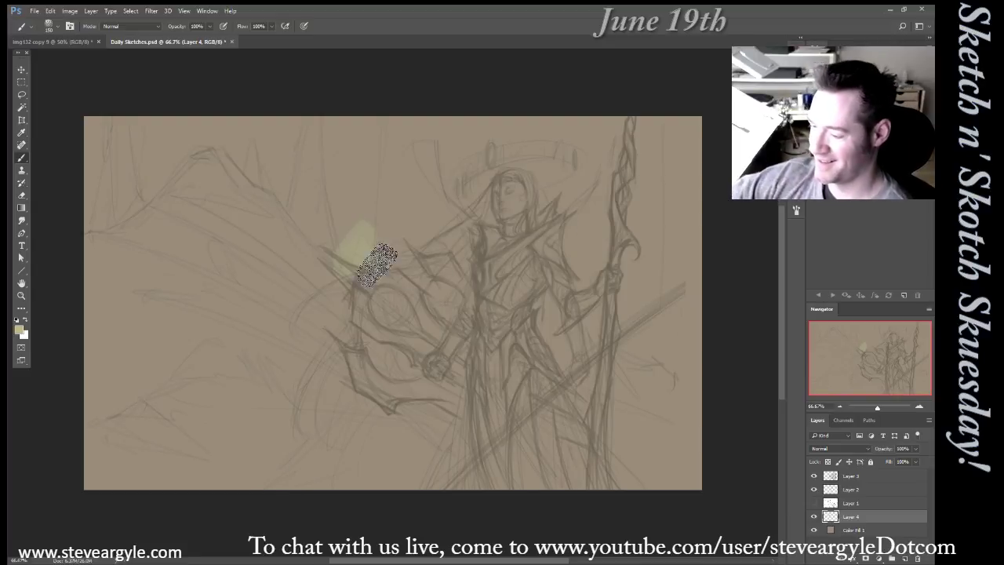
mouse_move(367, 259)
left_mouse_down()
mouse_move(251, 146)
mouse_move(373, 243)
mouse_move(392, 226)
mouse_move(394, 257)
mouse_move(379, 278)
mouse_move(454, 224)
mouse_move(467, 236)
mouse_move(546, 237)
mouse_move(625, 262)
mouse_move(600, 310)
mouse_move(697, 254)
mouse_move(606, 327)
mouse_move(675, 294)
mouse_move(672, 309)
mouse_move(690, 309)
mouse_move(672, 309)
mouse_move(696, 246)
mouse_move(591, 269)
mouse_move(590, 252)
mouse_move(620, 201)
mouse_move(635, 216)
mouse_move(409, 256)
mouse_move(609, 168)
mouse_move(431, 201)
mouse_move(478, 111)
mouse_move(348, 154)
mouse_move(291, 155)
mouse_move(259, 126)
mouse_move(214, 114)
mouse_move(148, 168)
mouse_move(157, 156)
mouse_move(93, 185)
mouse_move(110, 138)
left_mouse_up()
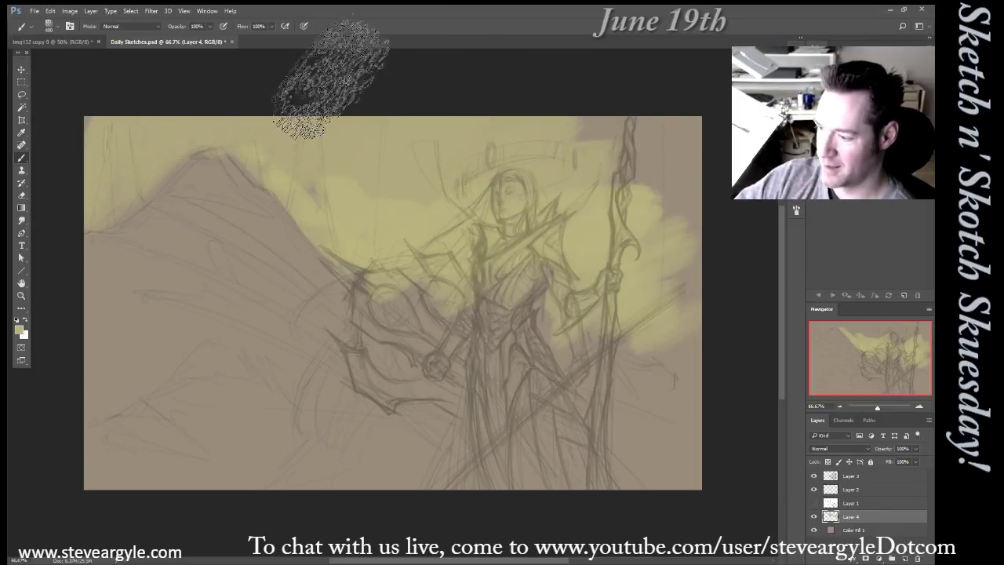
Adjust the brush size and bring the pale yellow sky down to the mountain's ridge line and peak
key("bracketleft")
key("bracketleft")
key("bracketright")
left_click_drag(381, 191, 411, 173)
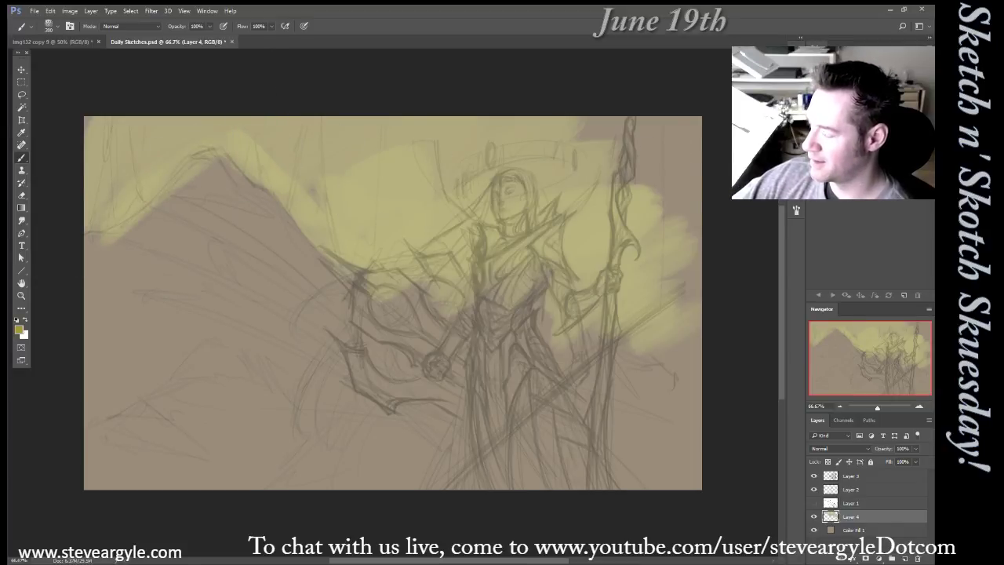
Deepen the sky with ochre, bright yellow around the figure and a dark orange band along the upper edge
mouse_move(675, 224)
left_mouse_down()
mouse_move(675, 198)
mouse_move(650, 195)
mouse_move(539, 115)
mouse_move(516, 147)
mouse_move(658, 129)
mouse_move(679, 219)
mouse_move(639, 229)
mouse_move(536, 166)
mouse_move(591, 192)
mouse_move(641, 267)
mouse_move(629, 283)
mouse_move(514, 165)
mouse_move(397, 160)
mouse_move(393, 140)
mouse_move(303, 114)
mouse_move(223, 110)
mouse_move(110, 207)
mouse_move(101, 152)
mouse_move(85, 156)
mouse_move(72, 237)
mouse_move(150, 200)
mouse_move(133, 133)
mouse_move(171, 125)
mouse_move(143, 165)
mouse_move(279, 145)
mouse_move(327, 180)
mouse_move(455, 212)
left_mouse_up()
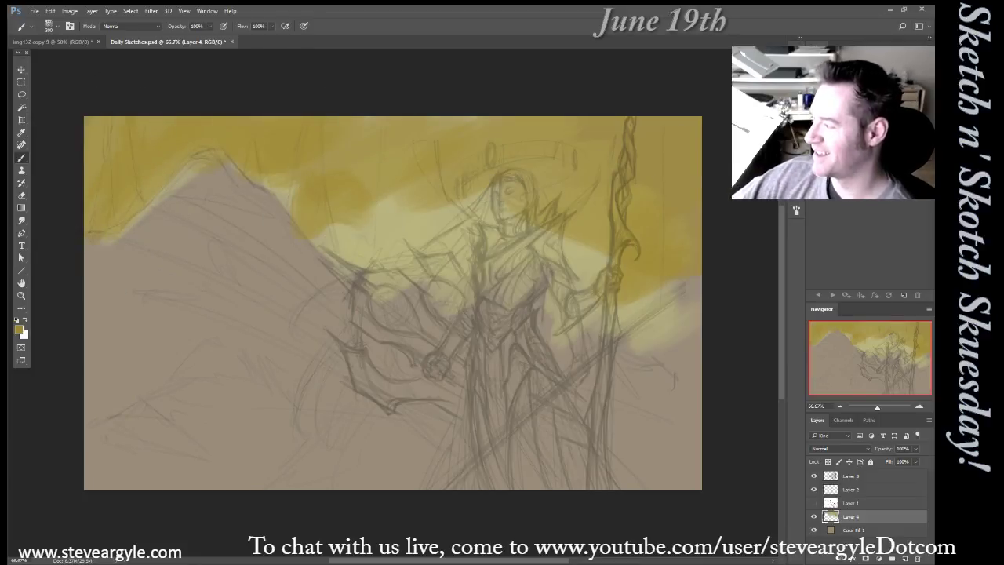
mouse_move(573, 204)
left_mouse_down()
mouse_move(609, 222)
mouse_move(519, 196)
mouse_move(385, 187)
mouse_move(337, 169)
left_mouse_up()
left_click_drag(627, 295, 631, 253)
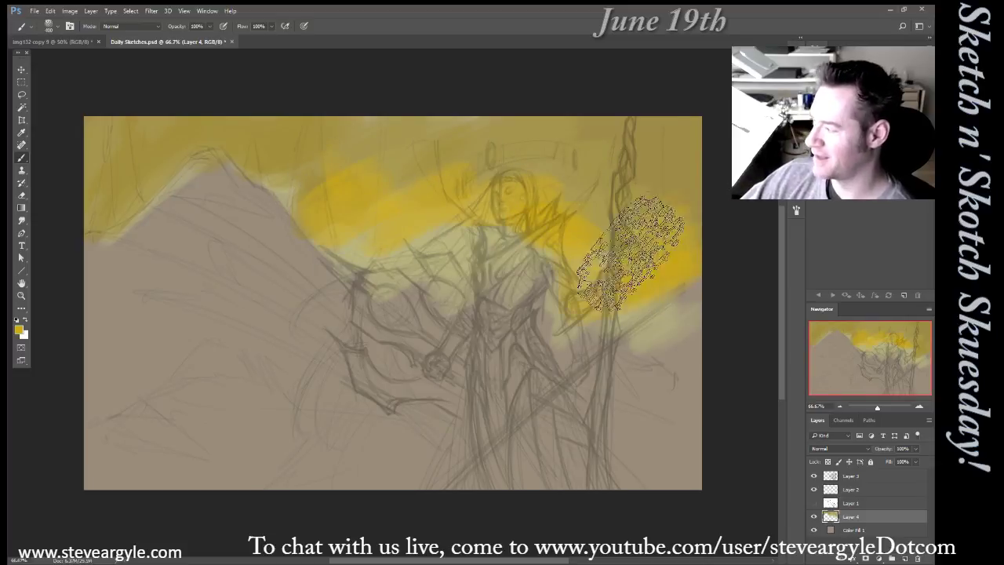
left_click(870, 125)
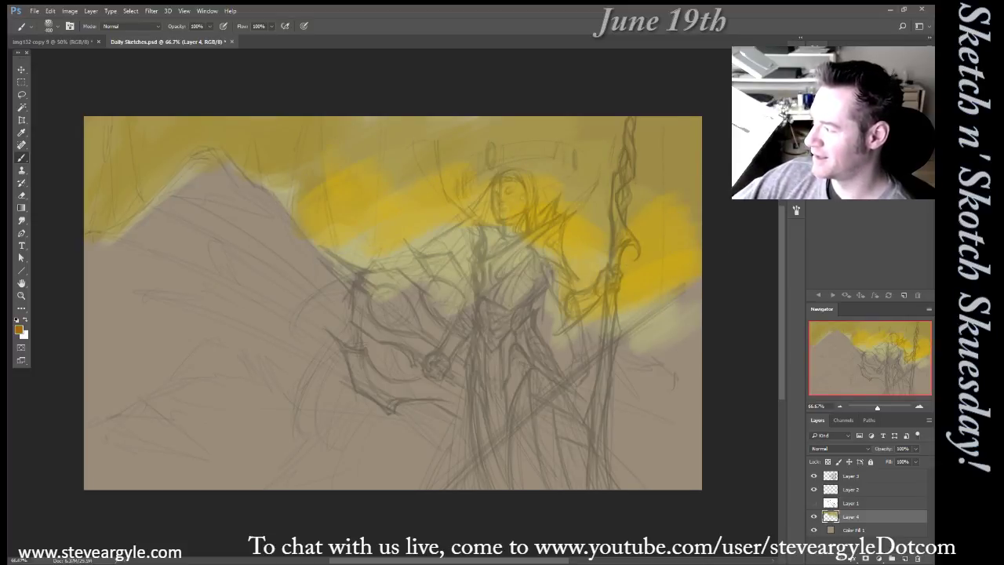
mouse_move(706, 153)
left_mouse_down()
mouse_move(638, 131)
mouse_move(668, 123)
mouse_move(642, 109)
mouse_move(157, 118)
left_mouse_up()
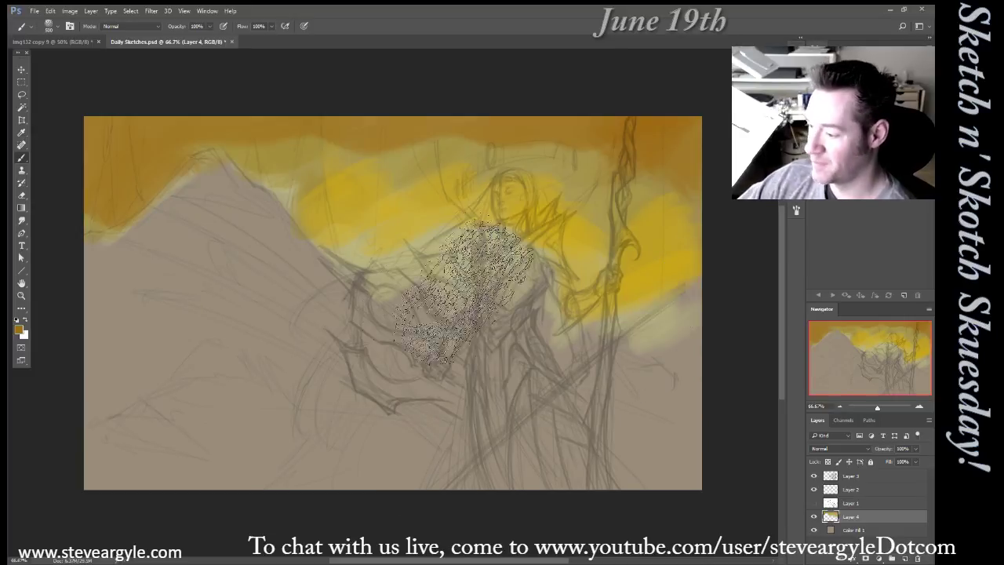
Paint a pale yellow glow low in the sky behind the figure's shoulders and staff hand
left_click(455, 239, "alt")
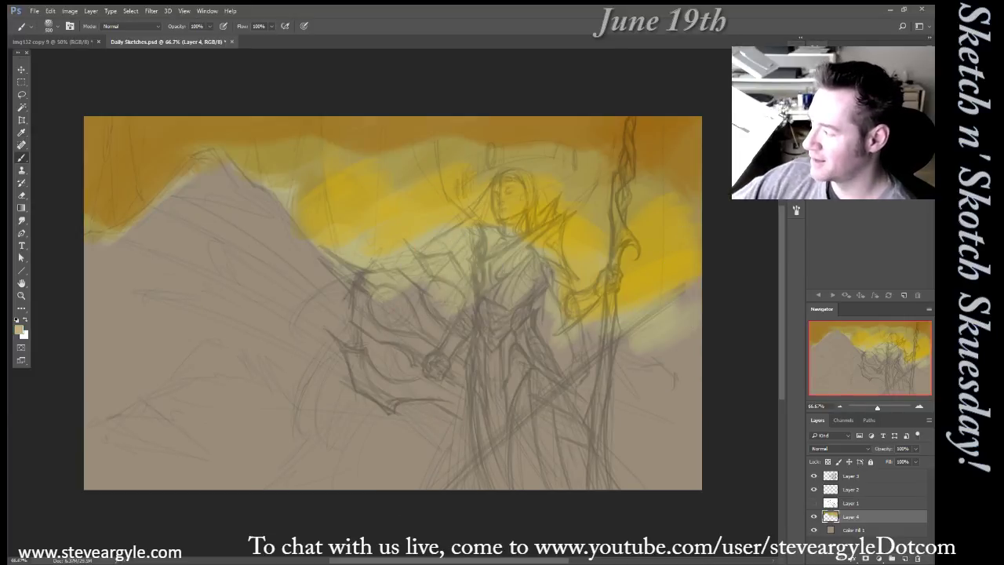
mouse_move(418, 259)
left_mouse_down()
mouse_move(402, 234)
mouse_move(469, 257)
mouse_move(450, 240)
mouse_move(455, 214)
mouse_move(602, 296)
mouse_move(608, 321)
left_mouse_up()
key("[")
mouse_move(562, 267)
left_mouse_down()
mouse_move(604, 317)
mouse_move(639, 332)
left_mouse_up()
Choose a pinkish purple and paint cloud streaks across the upper sky and over the mountain's ridge
left_click(921, 86)
left_click(863, 102)
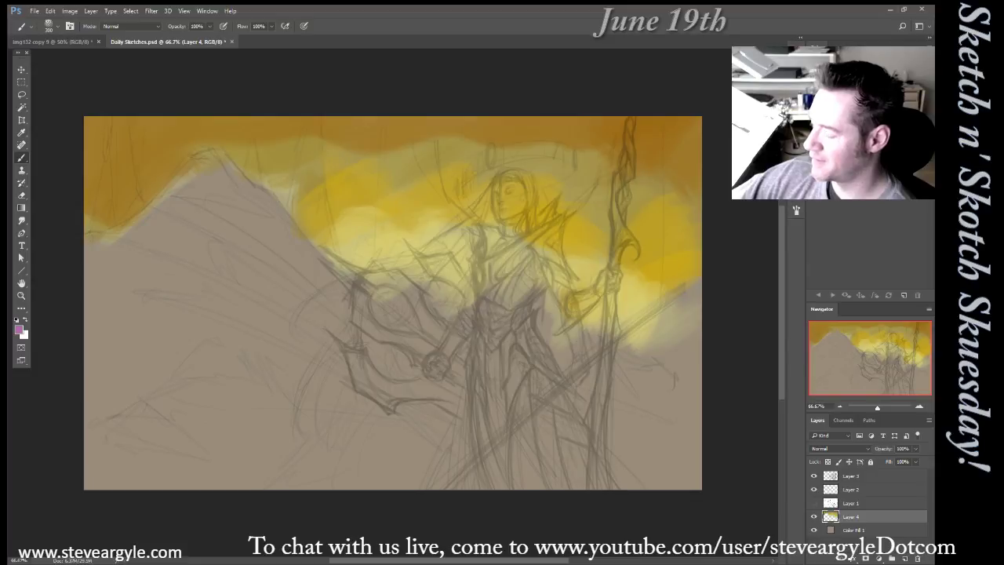
mouse_move(660, 194)
left_mouse_down()
mouse_move(653, 208)
mouse_move(629, 178)
left_mouse_up()
key("[")
mouse_move(693, 158)
left_mouse_down()
mouse_move(673, 193)
mouse_move(624, 162)
mouse_move(581, 156)
mouse_move(506, 171)
mouse_move(389, 170)
mouse_move(293, 206)
mouse_move(288, 185)
mouse_move(245, 181)
mouse_move(396, 138)
mouse_move(318, 138)
mouse_move(150, 168)
mouse_move(107, 164)
mouse_move(116, 129)
mouse_move(103, 277)
mouse_move(151, 250)
mouse_move(87, 258)
mouse_move(200, 168)
left_mouse_up()
Choose a darker purple, enlarge the brush and block in the mountain's peak and upper slopes
left_click(847, 114)
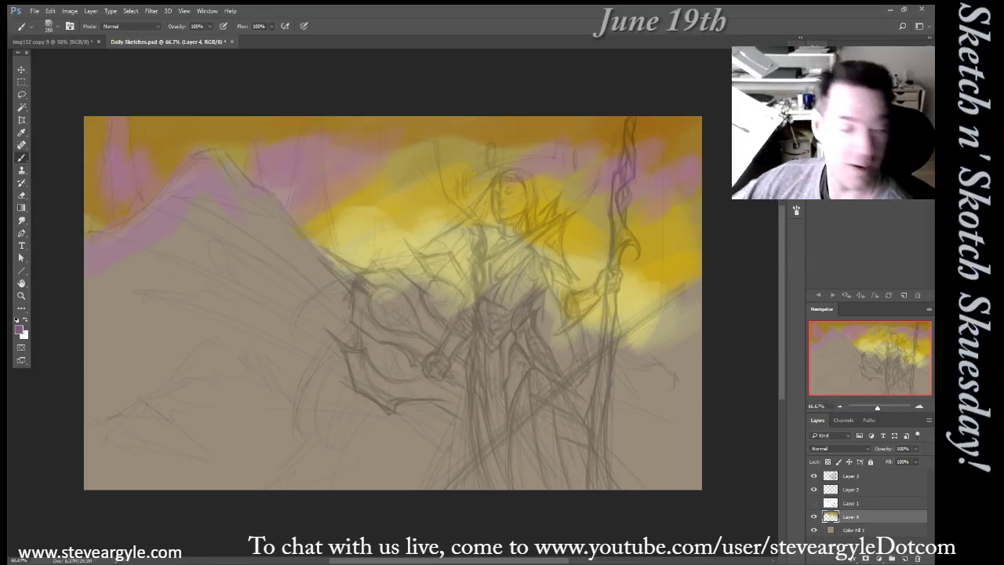
mouse_move(200, 154)
left_mouse_down()
mouse_move(217, 161)
mouse_move(202, 161)
mouse_move(179, 218)
left_mouse_up()
left_click(847, 116)
key("]")
key("]")
key("]")
mouse_move(214, 174)
left_mouse_down()
mouse_move(238, 198)
mouse_move(134, 224)
mouse_move(117, 246)
mouse_move(213, 202)
mouse_move(255, 210)
left_mouse_up()
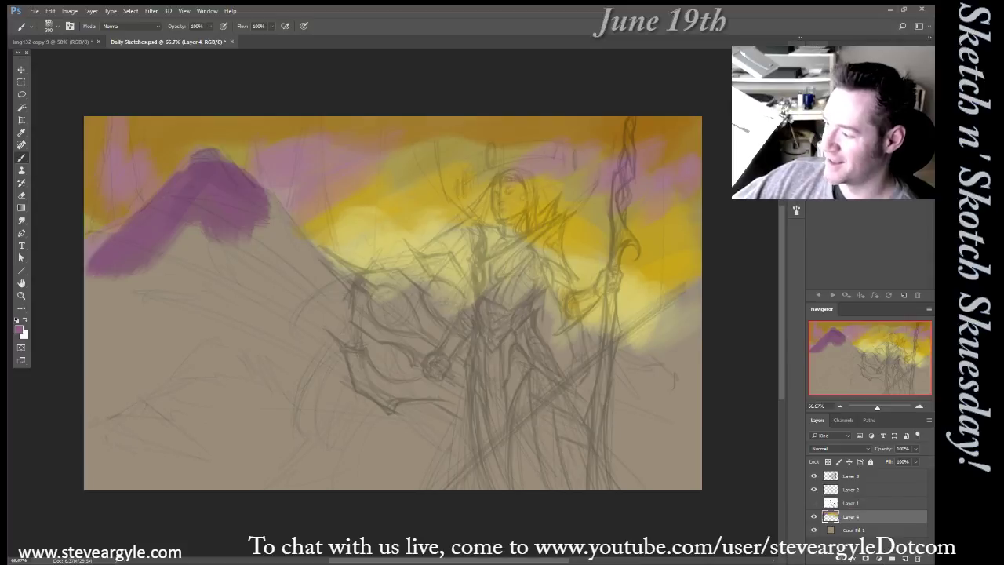
Extend muted purple over the mountain's slopes, the right-hand hill and the remaining lower canvas
mouse_move(202, 169)
left_mouse_down()
mouse_move(264, 228)
mouse_move(270, 255)
mouse_move(184, 215)
mouse_move(148, 235)
mouse_move(142, 259)
mouse_move(213, 222)
mouse_move(307, 282)
mouse_move(266, 219)
mouse_move(410, 358)
mouse_move(273, 291)
mouse_move(125, 287)
mouse_move(229, 295)
mouse_move(110, 304)
mouse_move(96, 266)
mouse_move(105, 333)
mouse_move(434, 367)
mouse_move(392, 332)
mouse_move(471, 376)
mouse_move(595, 390)
mouse_move(719, 314)
mouse_move(659, 324)
mouse_move(599, 376)
mouse_move(677, 356)
mouse_move(704, 369)
mouse_move(663, 408)
left_mouse_up()
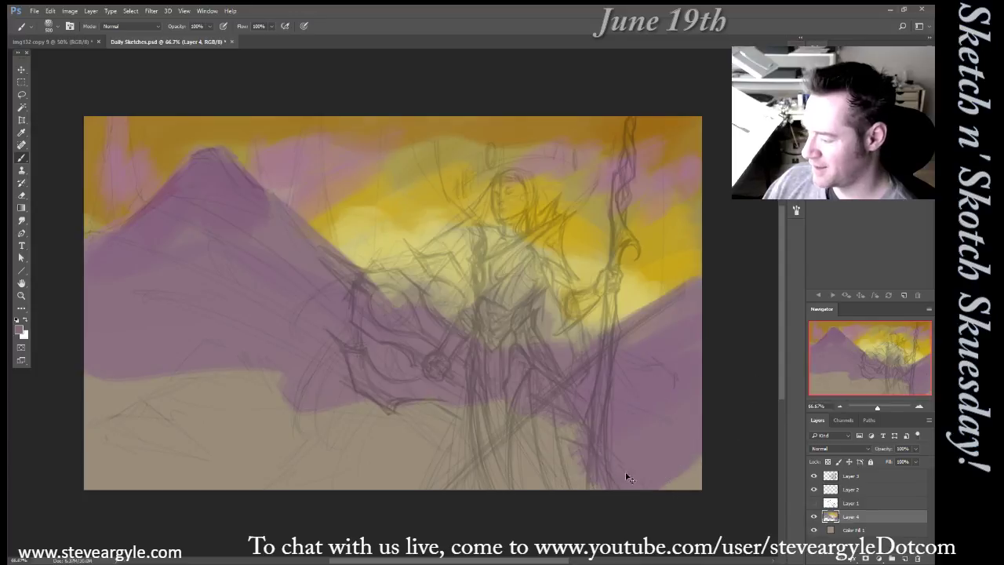
key("ctrl+minus")
key("ctrl+minus")
left_click_drag(495, 400, 520, 416)
mouse_move(562, 389)
left_mouse_down()
mouse_move(287, 369)
mouse_move(398, 411)
left_mouse_up()
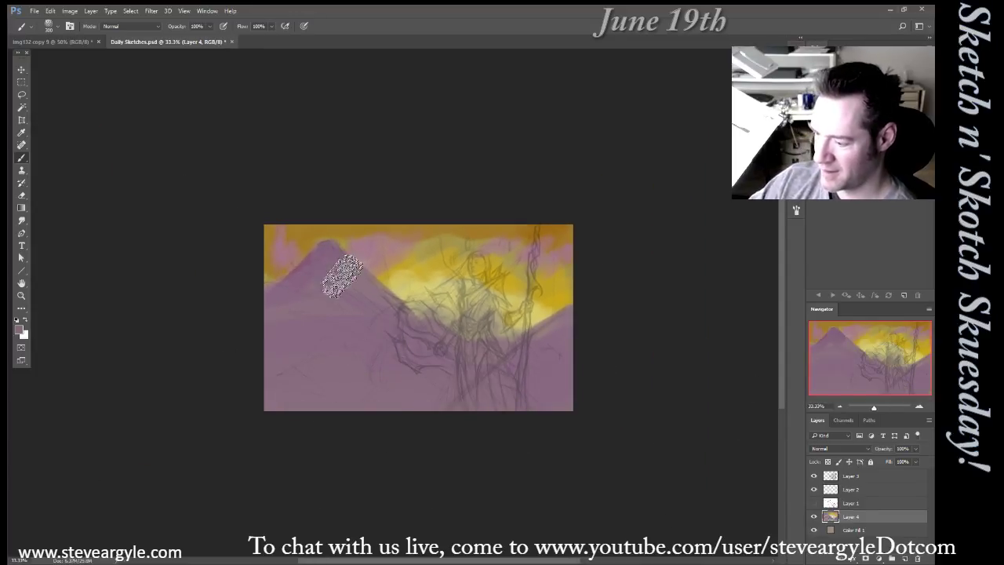
Adjust the brush size and brighten the mountain's peak and upper right slope with pinkish purple
key("bracketleft")
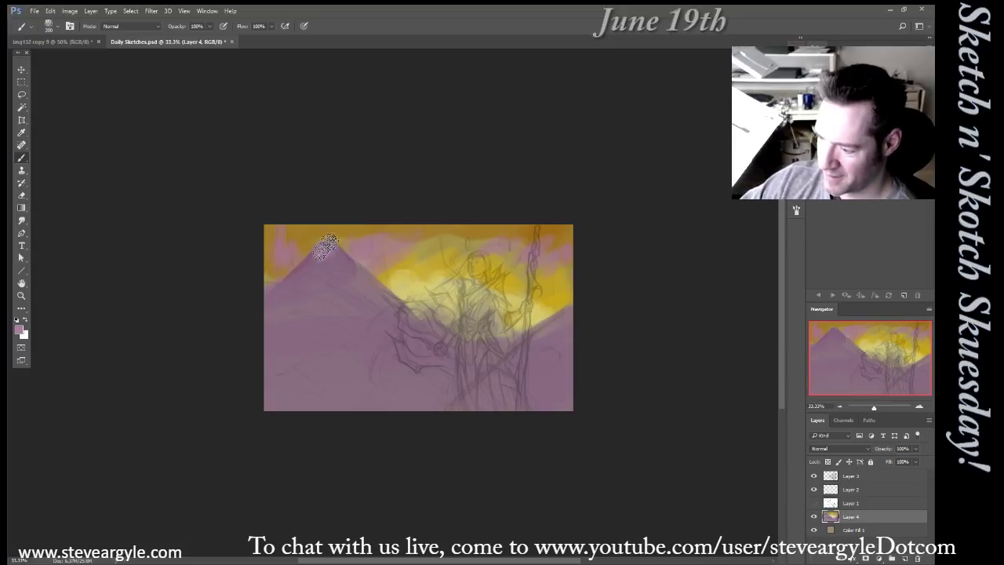
left_click(337, 270)
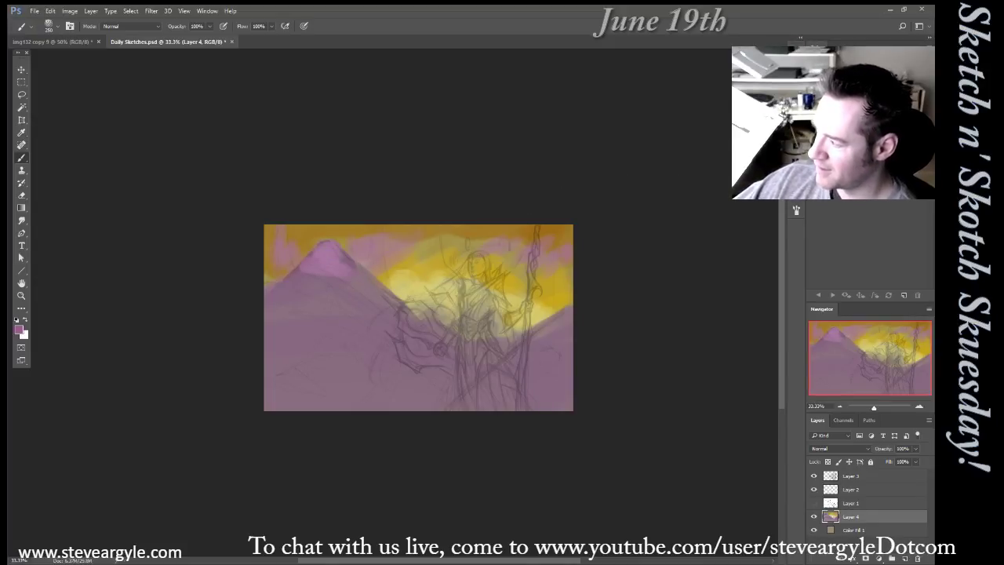
key("bracketright")
key("bracketright")
mouse_move(332, 269)
left_mouse_down()
mouse_move(314, 291)
mouse_move(396, 312)
left_mouse_up()
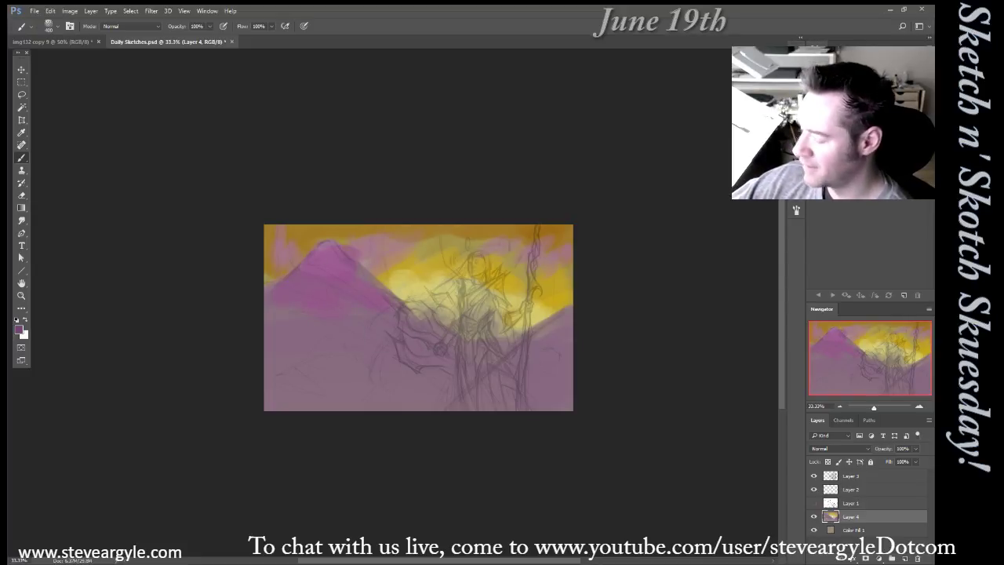
Shade the lower slopes and the right-hand hill with broad strokes of darker purple
left_click_drag(581, 325, 550, 388)
mouse_move(400, 373)
left_mouse_down()
mouse_move(303, 291)
mouse_move(258, 314)
mouse_move(374, 357)
mouse_move(381, 369)
mouse_move(354, 399)
mouse_move(403, 406)
left_mouse_up()
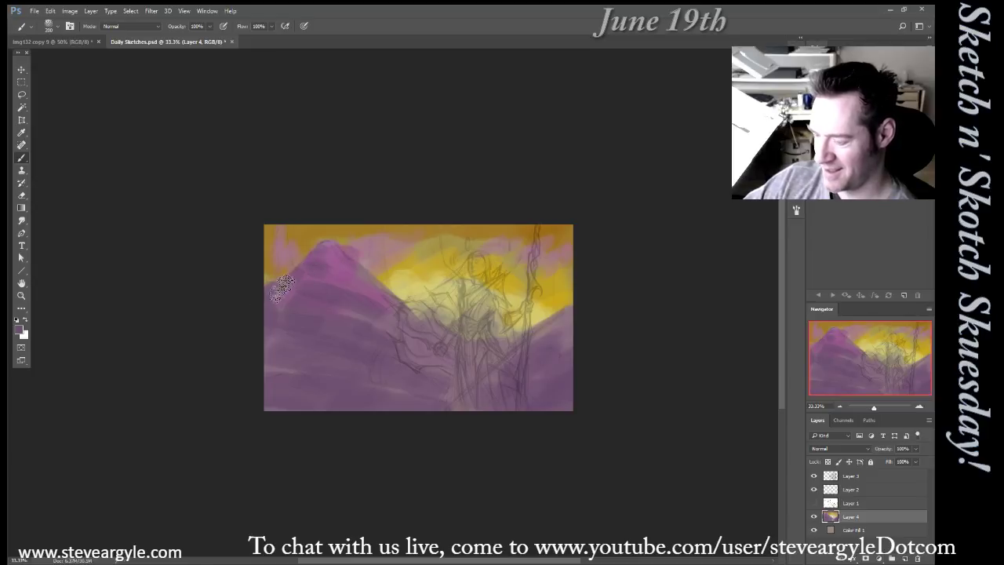
key("]")
left_click_drag(517, 382, 439, 403)
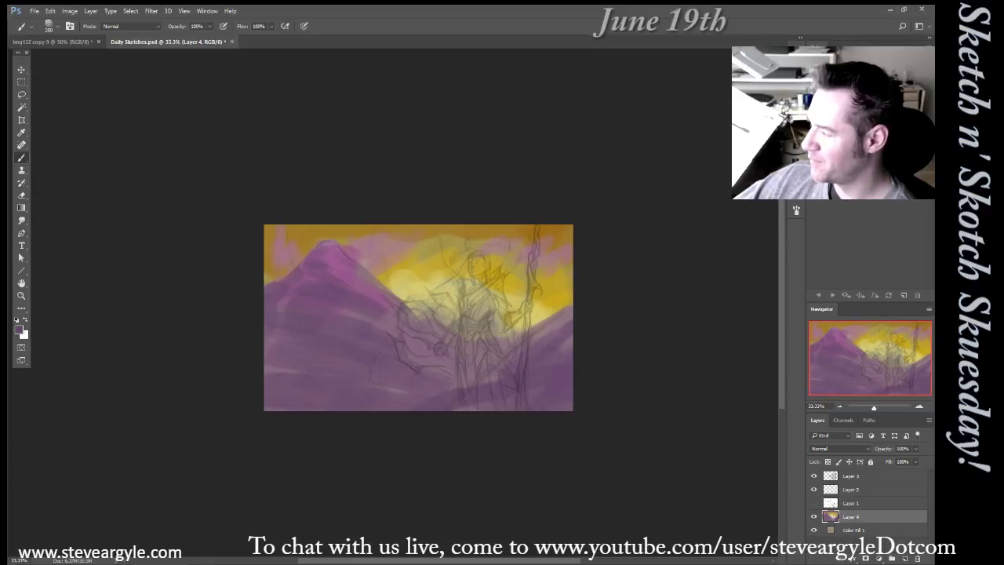
Darken the foreground with greyish plum and the right-hand hill with deep violet using a larger brush
mouse_move(322, 388)
left_mouse_down()
mouse_move(387, 403)
mouse_move(397, 396)
mouse_move(383, 377)
mouse_move(447, 386)
mouse_move(390, 351)
mouse_move(410, 367)
mouse_move(335, 384)
mouse_move(301, 371)
mouse_move(255, 375)
left_mouse_up()
key("]")
key("]")
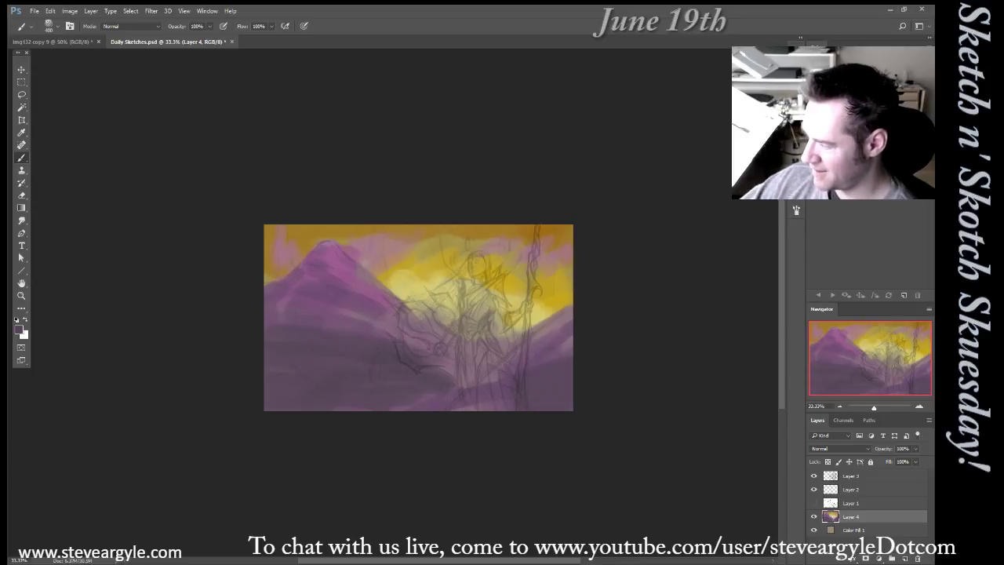
mouse_move(572, 385)
left_mouse_down()
mouse_move(464, 425)
mouse_move(518, 404)
mouse_move(326, 397)
mouse_move(203, 416)
left_mouse_up()
mouse_move(377, 367)
left_mouse_down()
mouse_move(294, 415)
mouse_move(332, 401)
mouse_move(276, 362)
mouse_move(451, 375)
mouse_move(358, 418)
left_mouse_up()
mouse_move(419, 421)
left_mouse_down()
mouse_move(520, 370)
mouse_move(515, 394)
mouse_move(474, 441)
left_mouse_up()
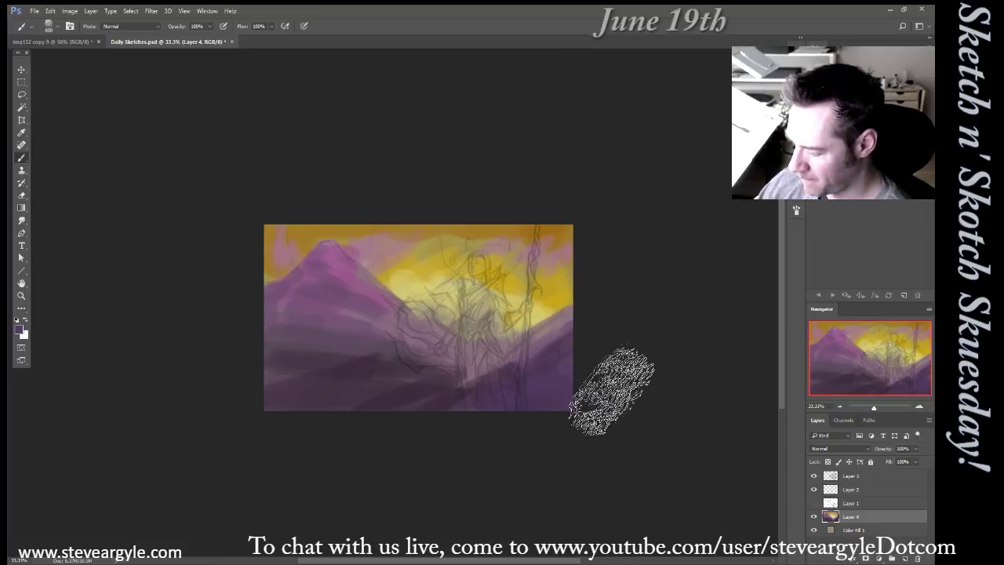
Even out the foreground with deep violet and add a new layer above Layer 4
mouse_move(493, 395)
left_mouse_down()
mouse_move(264, 387)
mouse_move(320, 341)
mouse_move(468, 369)
mouse_move(532, 357)
left_mouse_up()
key("bracketleft")
key("bracketleft")
key("bracketright")
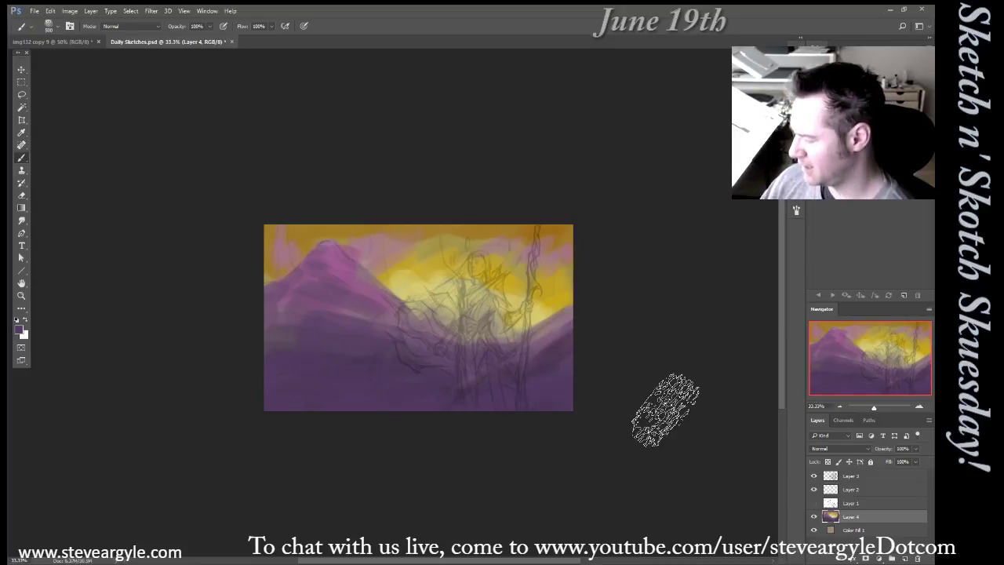
key("ctrl+shift+alt+n")
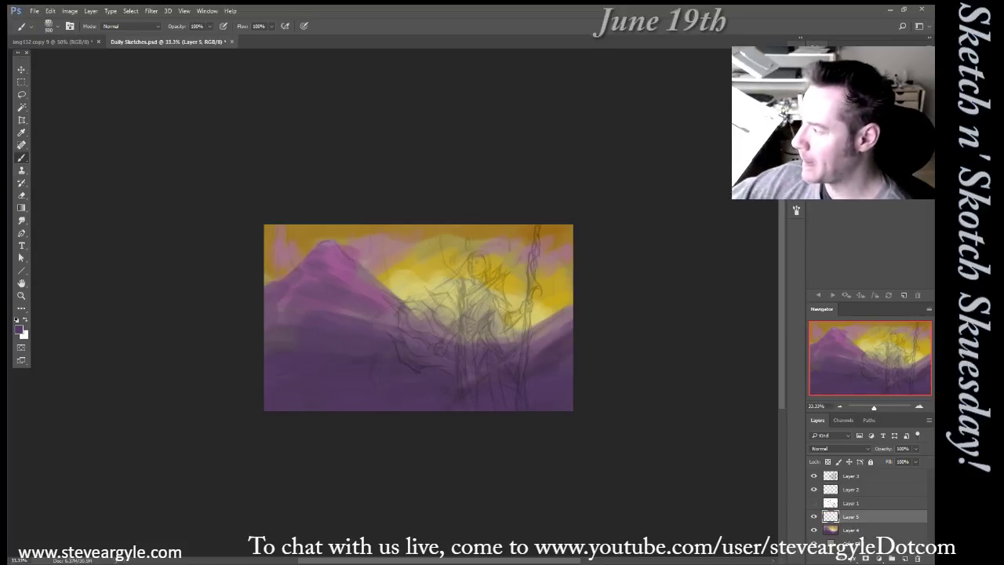
Choose a soft brush preset, sample the sky's yellow, and glaze it over the right-hand hill and mountain slopes
key("F5")
left_click(668, 114)
left_click(546, 308, "alt")
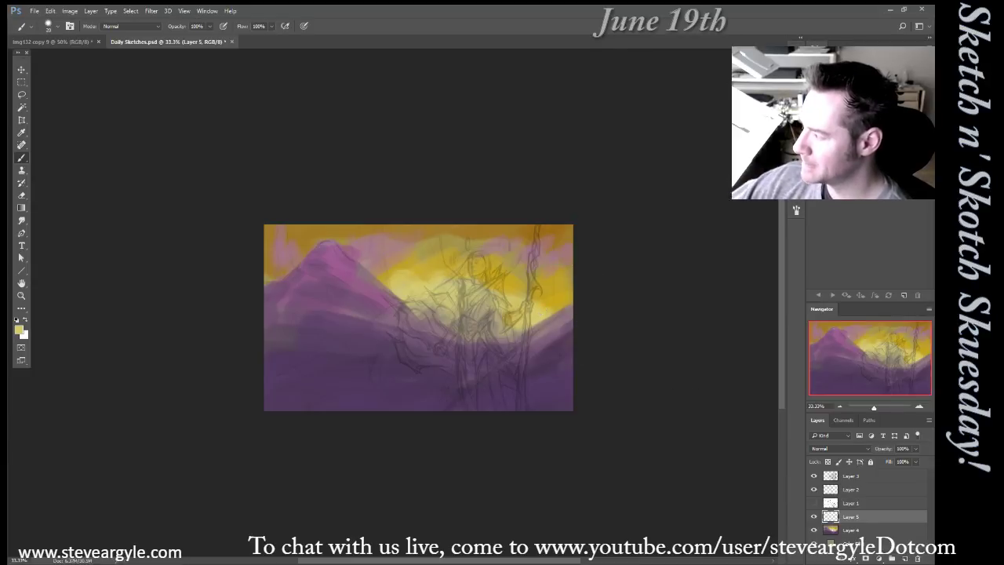
key("bracketright")
key("bracketright")
key("bracketright")
left_click_drag(557, 329, 430, 367)
mouse_move(430, 320)
left_mouse_down()
mouse_move(353, 366)
mouse_move(383, 323)
mouse_move(338, 274)
left_mouse_up()
Spread a yellowish haze across the foreground and lower mountain slopes, adjusting the brush size
key("bracketright")
key("bracketright")
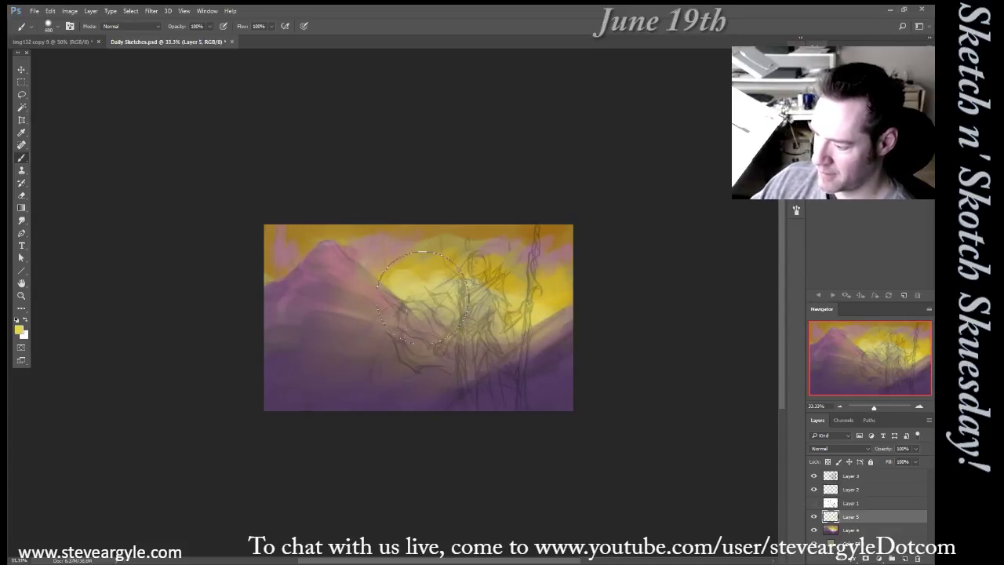
key("bracketleft")
key("bracketleft")
mouse_move(441, 349)
left_mouse_down()
mouse_move(278, 411)
mouse_move(337, 337)
left_mouse_up()
Tint the upper sky above and beside the figure with salmon red, enlarging the brush to 400
left_click(553, 255, "alt")
key("bracketleft")
key("bracketleft")
left_click_drag(524, 257, 441, 227)
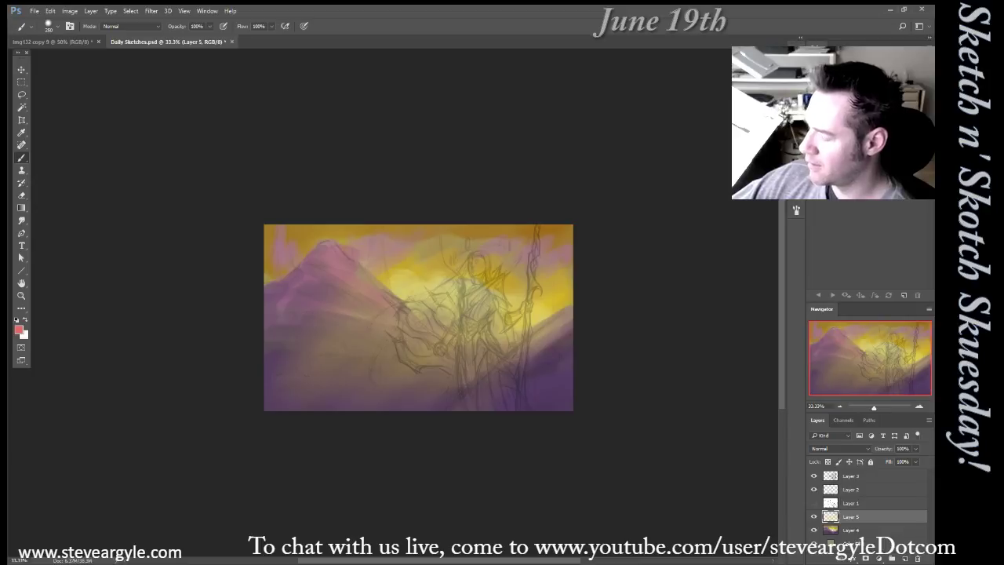
key("bracketright")
key("bracketright")
key("bracketright")
key("bracketright")
left_click_drag(536, 224, 396, 243)
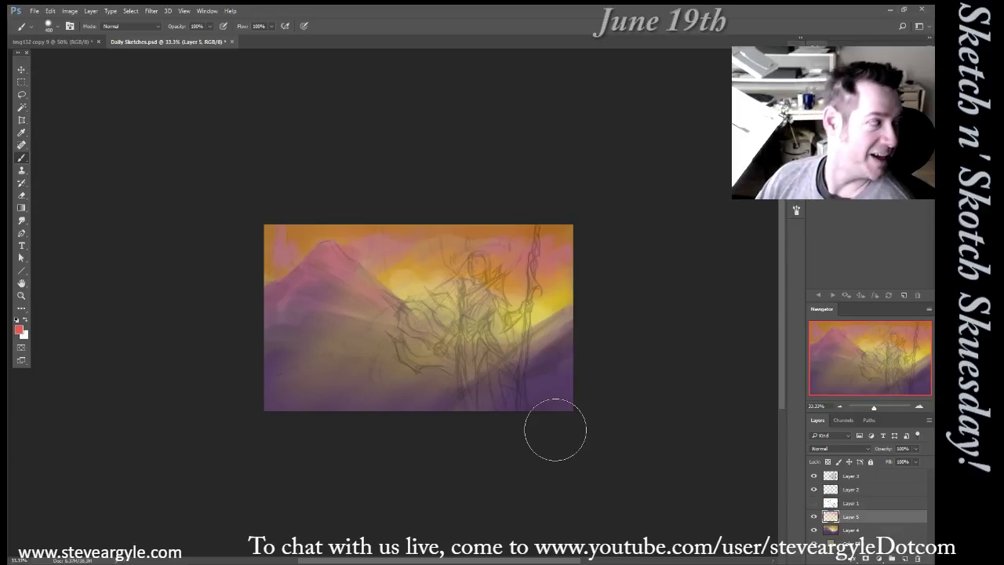
Sample the sky's yellow and brighten the glow behind the figure, varying the brush size between 300 and 600
left_click(539, 308, "alt")
key("bracketleft")
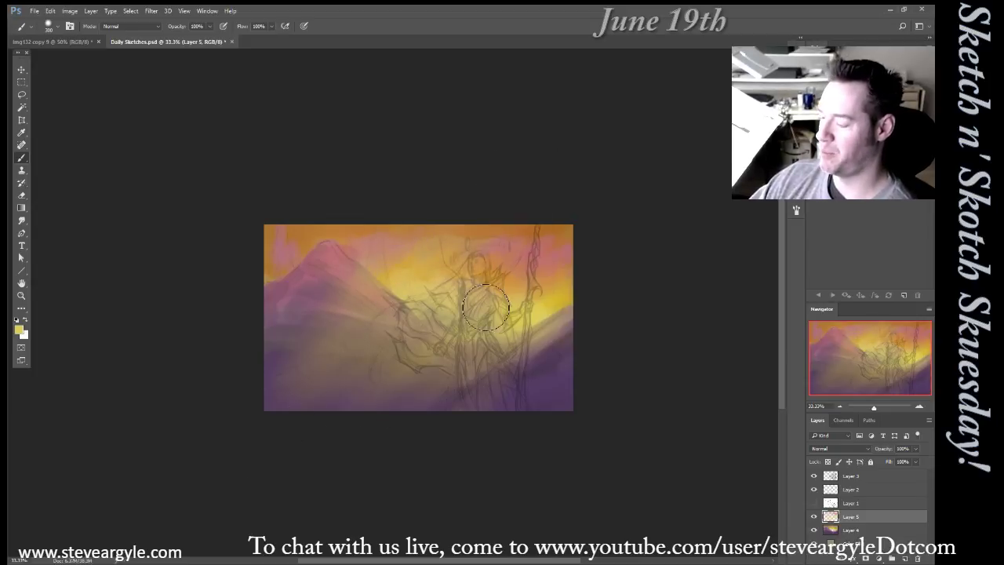
key("bracketright")
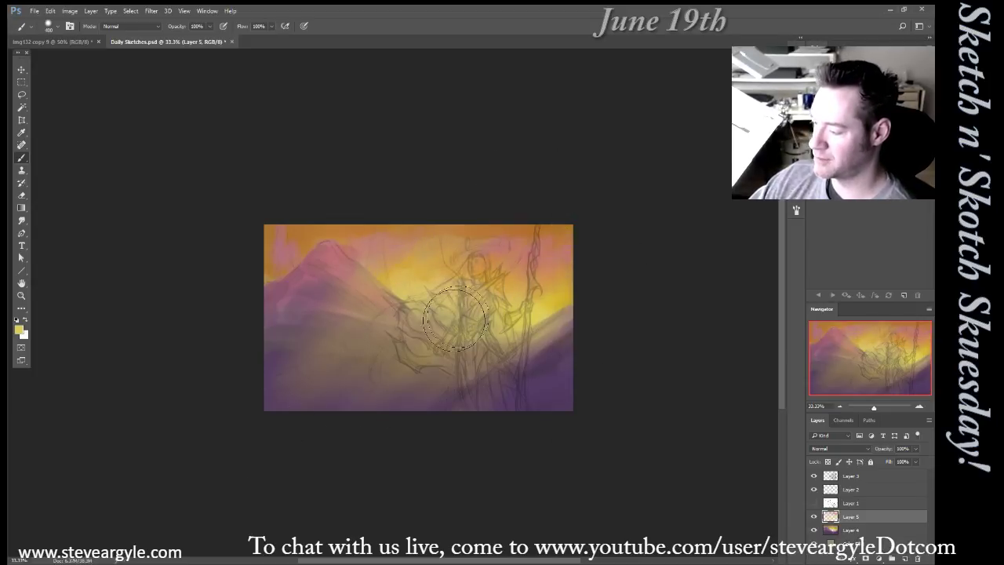
key("bracketright")
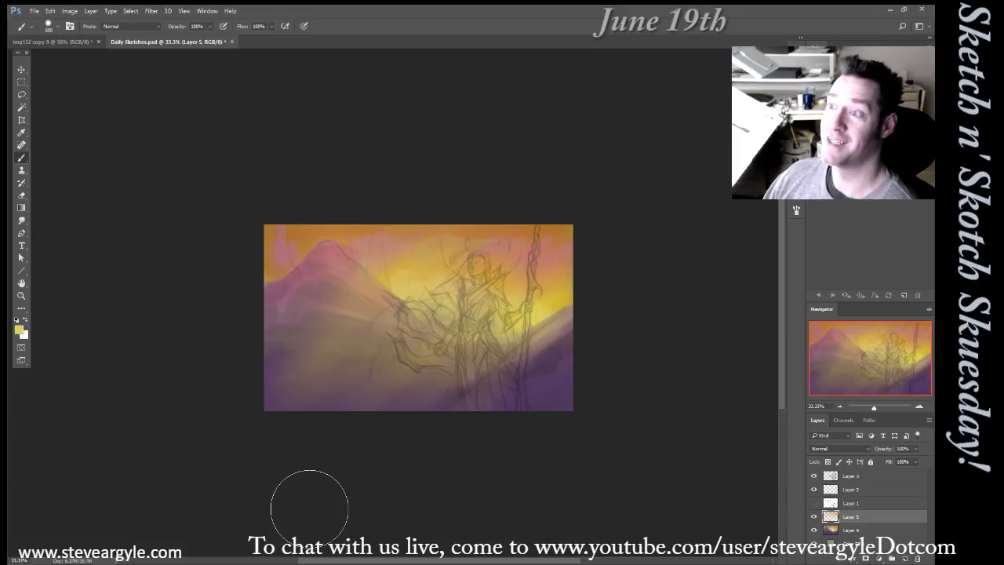
key("bracketright")
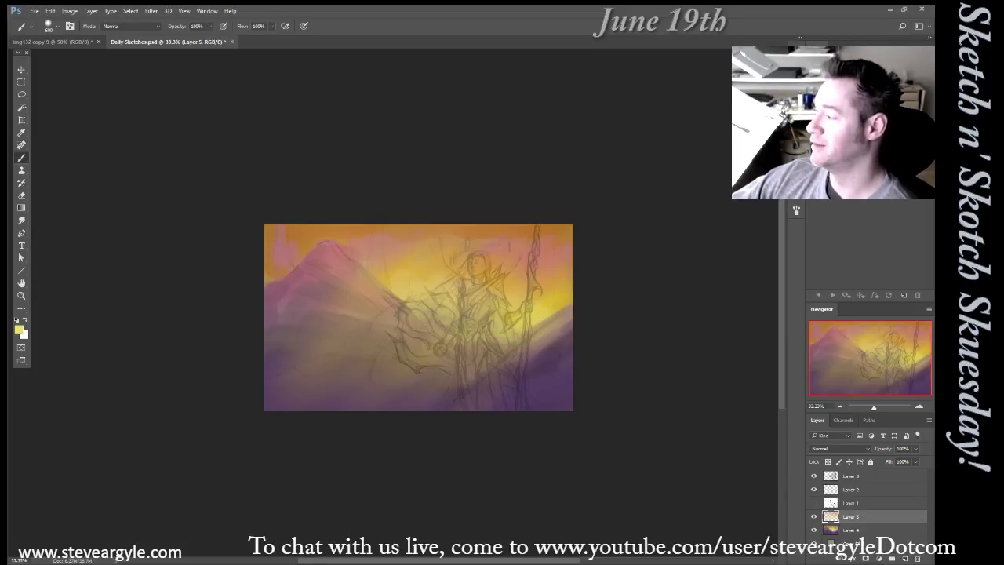
key("bracketleft")
key("bracketleft")
key("bracketleft")
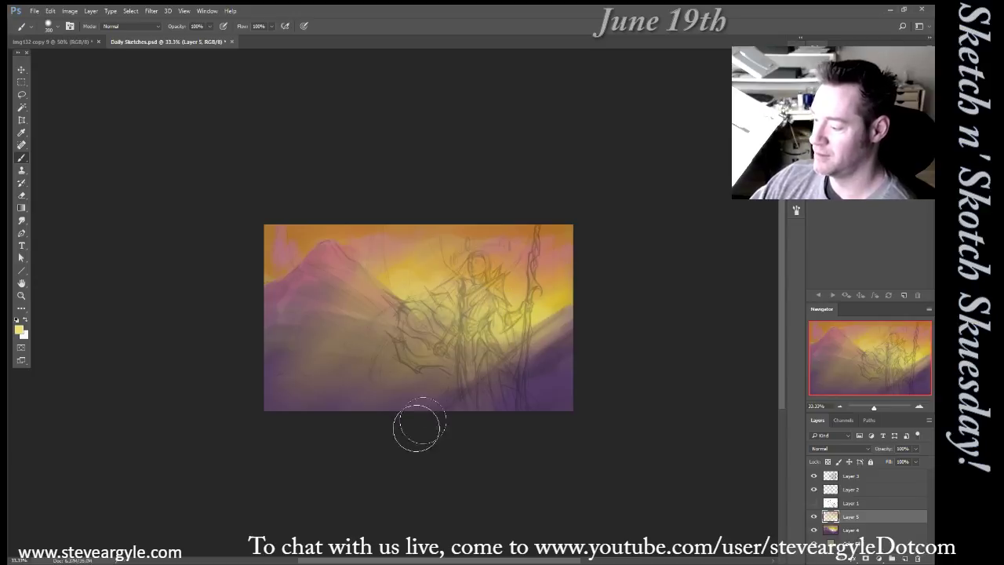
Extend the yellow glow over the figure's lower body and the base of the right-hand hill with a larger brush
key("bracketright")
key("bracketright")
key("bracketright")
key("bracketright")
left_click_drag(508, 338, 472, 377)
Paint vertical mauve-pink streaks in the sky beside the peak and the staff, then reduce the brush to 125
left_click(572, 279, "alt")
left_click_drag(542, 330, 594, 300)
key("bracketleft")
key("bracketleft")
key("bracketleft")
key("bracketleft")
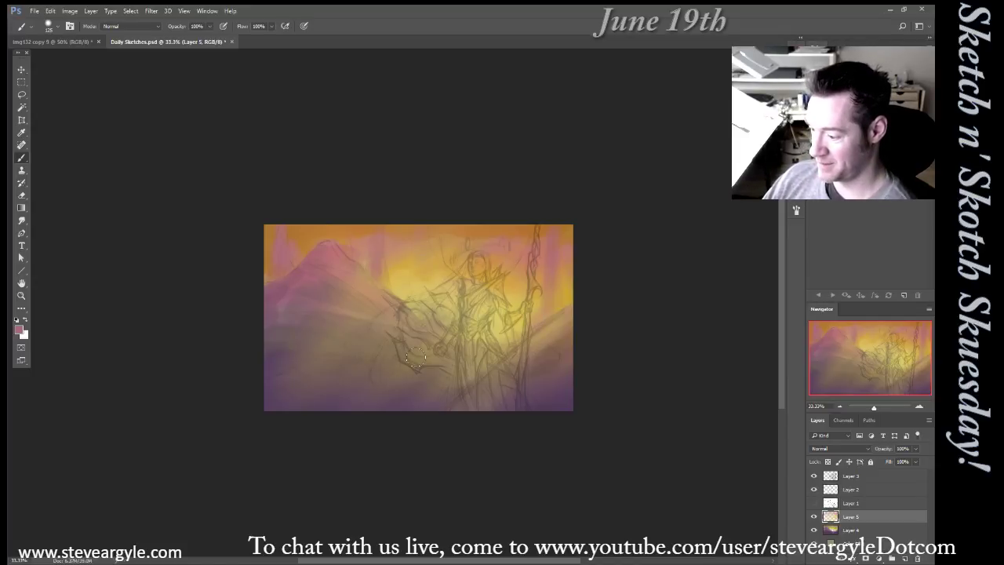
Select Layer 4 along with Layer 5 and stamp both into a new merged layer above them
left_click(861, 531)
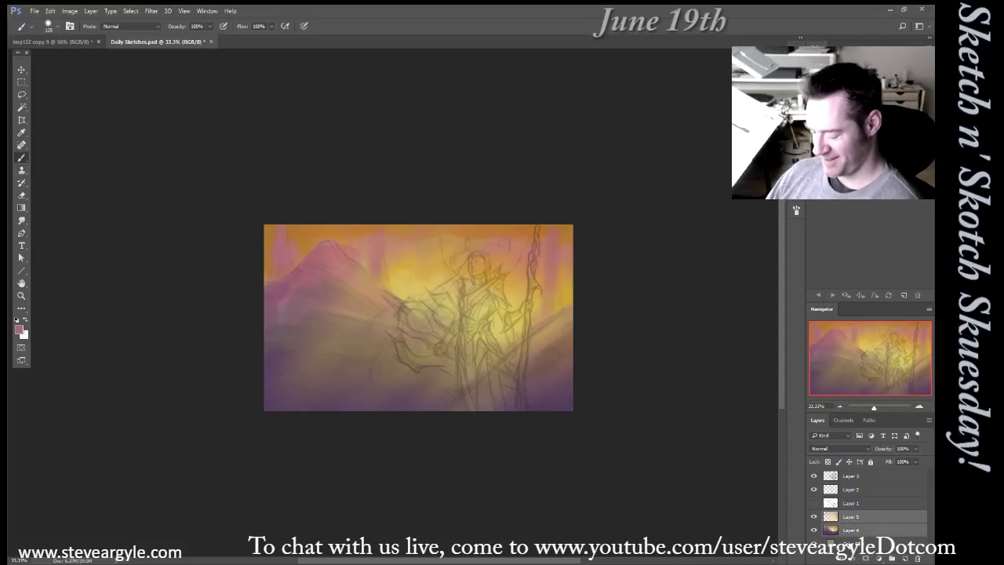
key("ctrl+alt+e")
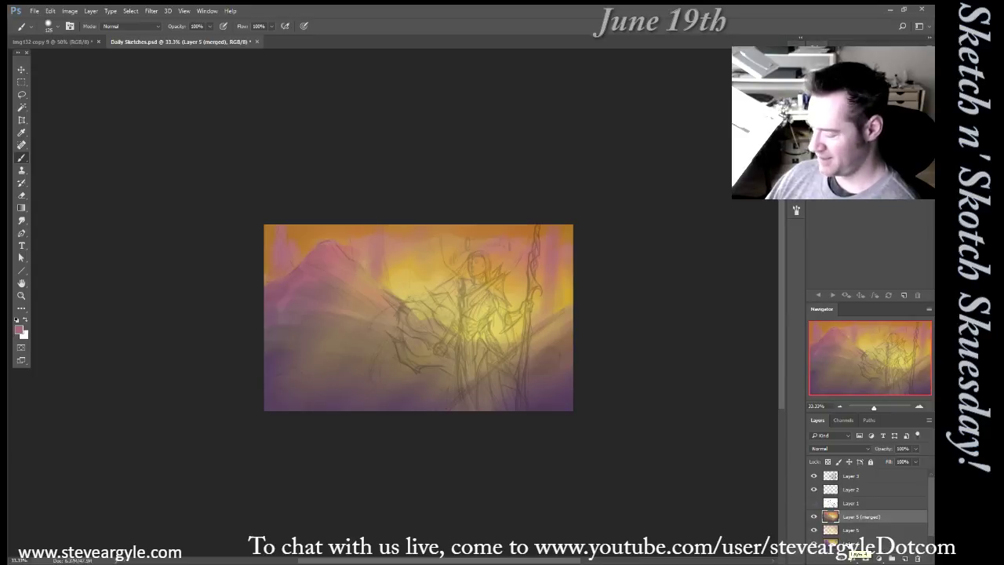
scroll(931, 531, "down", 1)
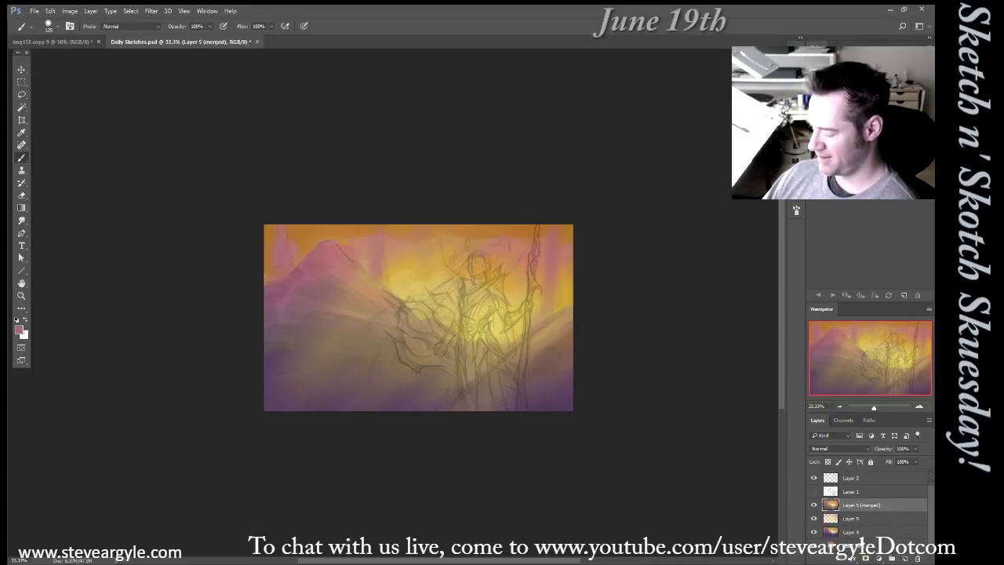
key("ctrl+z")
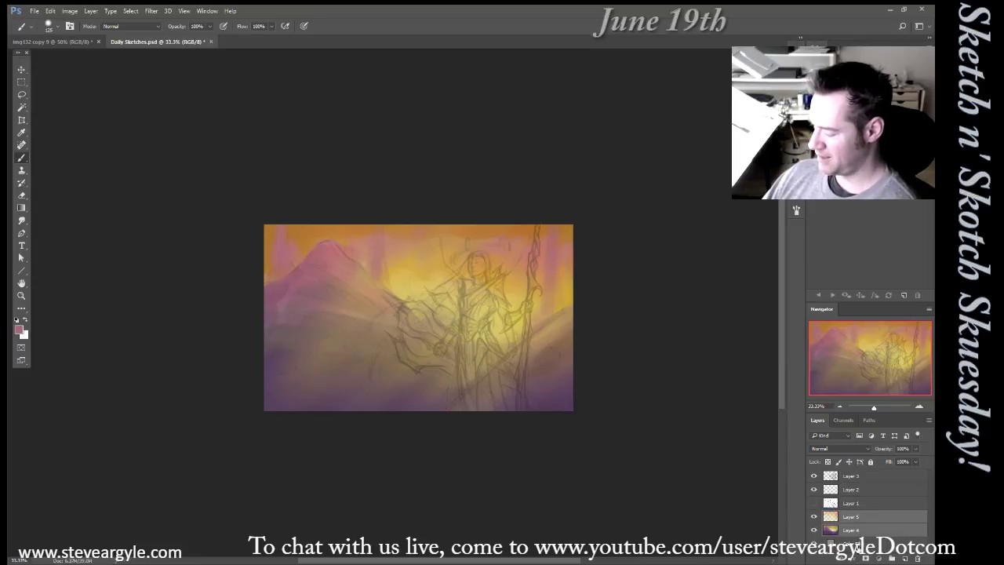
key("ctrl+alt+e")
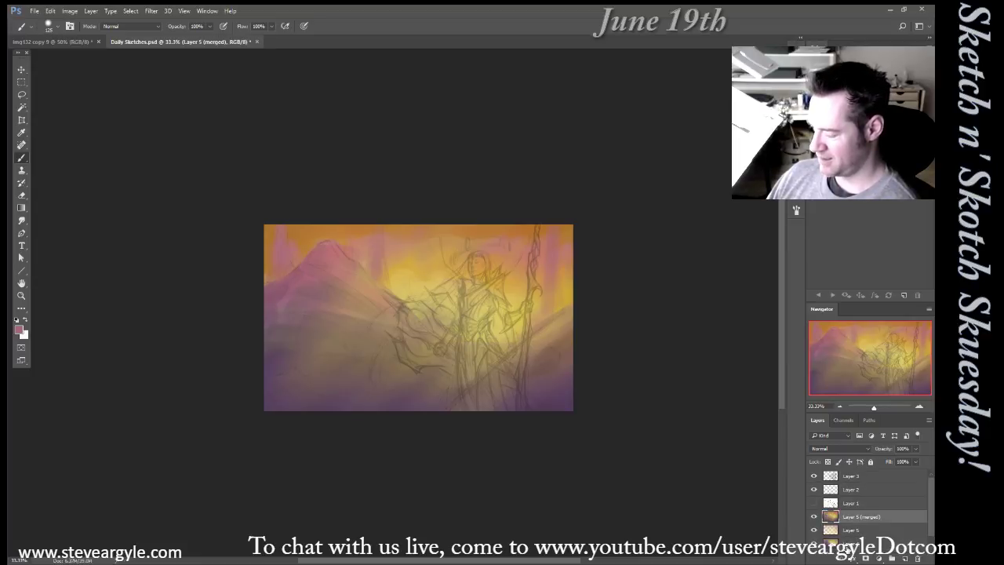
key("ctrl+z")
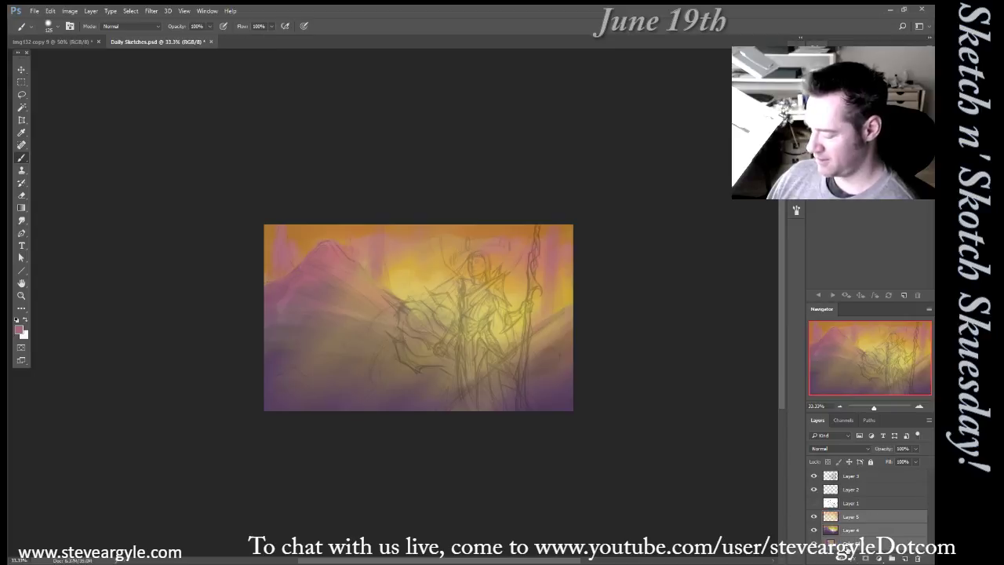
key("ctrl+alt+shift+e")
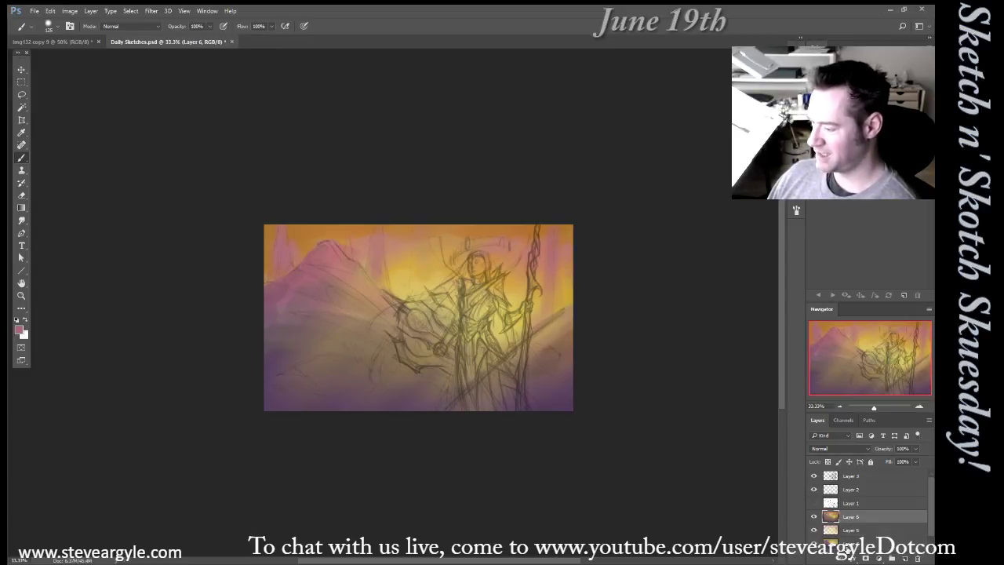
key("ctrl+z")
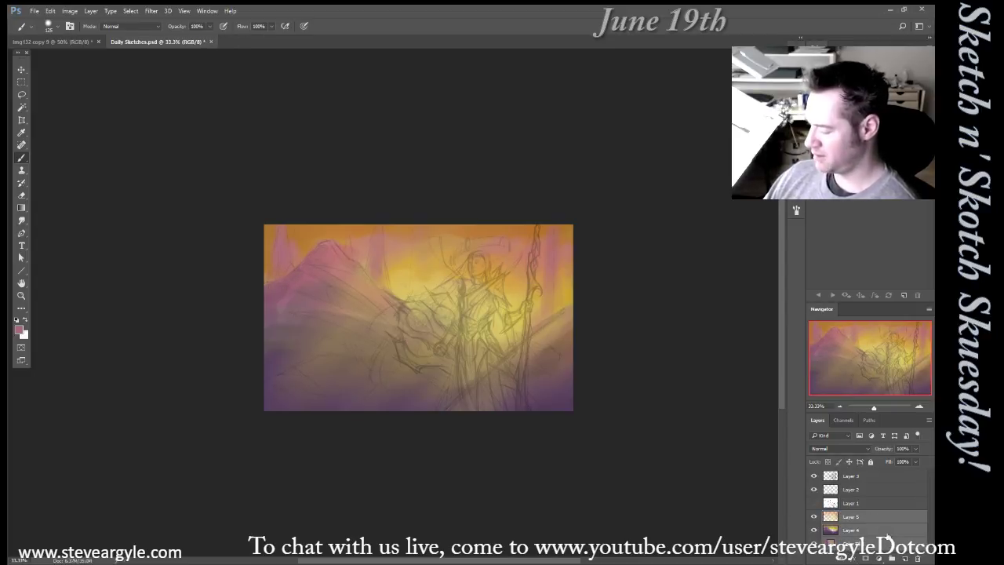
key("ctrl+alt+e")
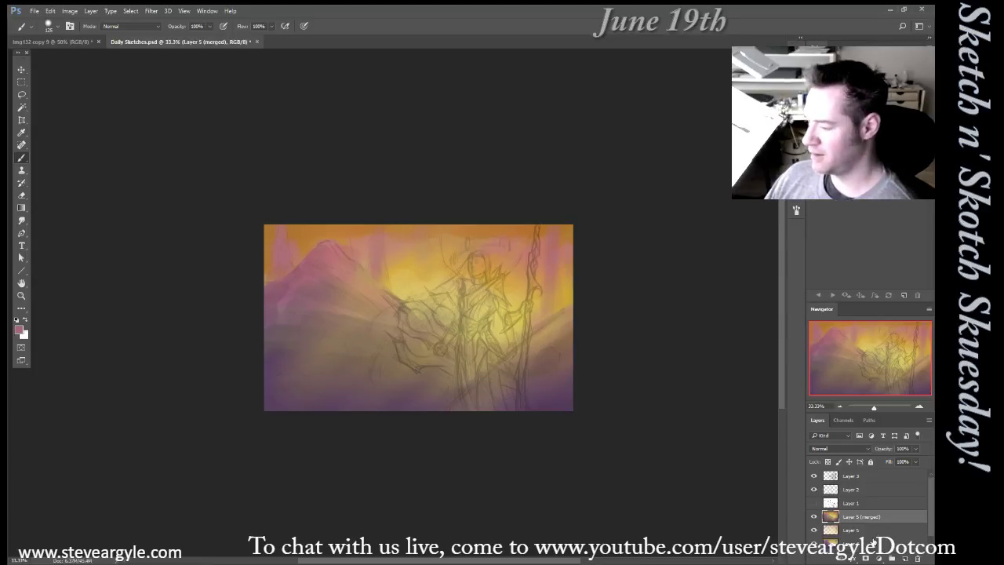
Choose a textured Smudge preset, turn off Sample All Layers, and blend the bright sky between the mountain and the figure
key("F5")
key("F5")
key("F5")
key("F5")
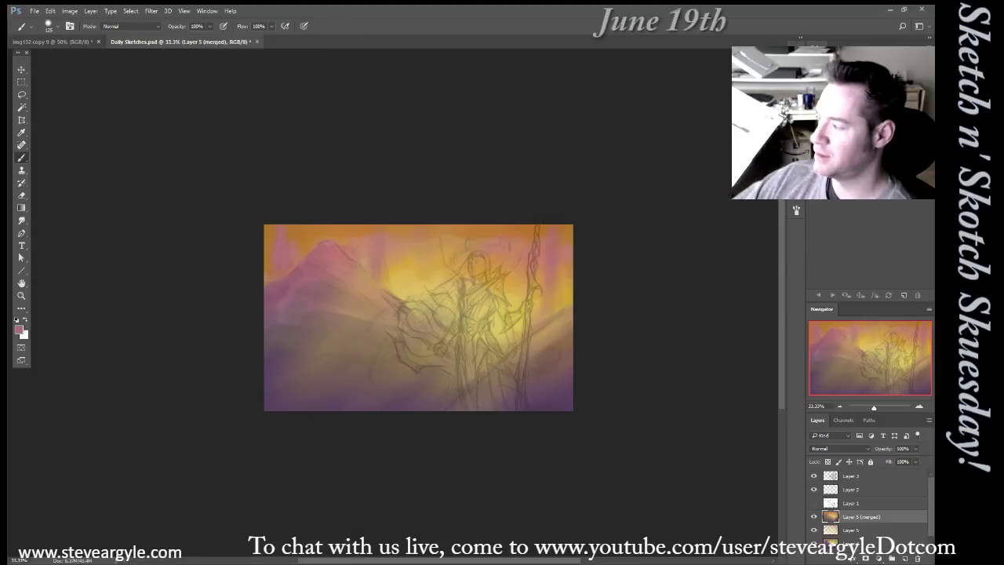
key("F6")
left_click(589, 180)
key("F6")
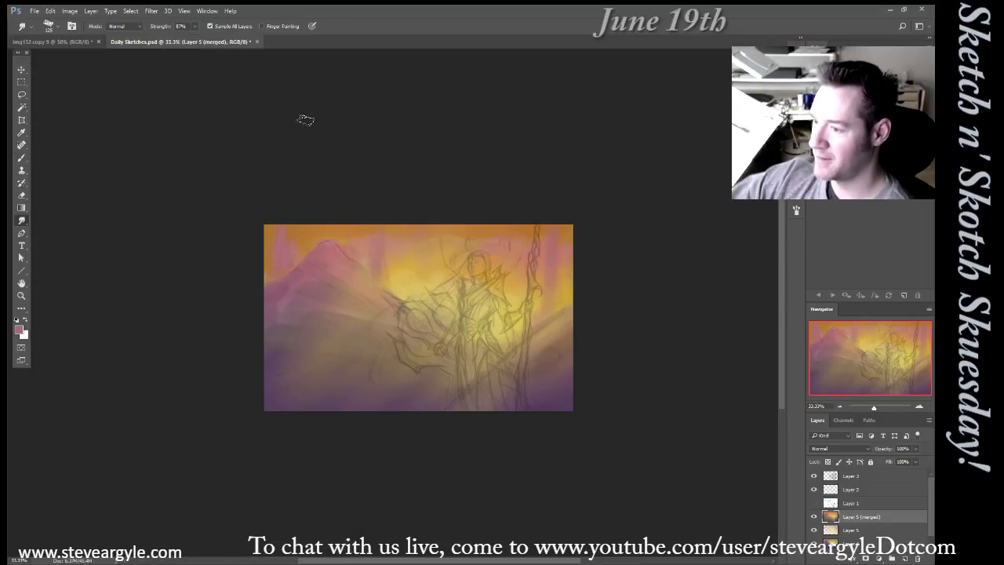
left_click_drag(405, 280, 401, 251)
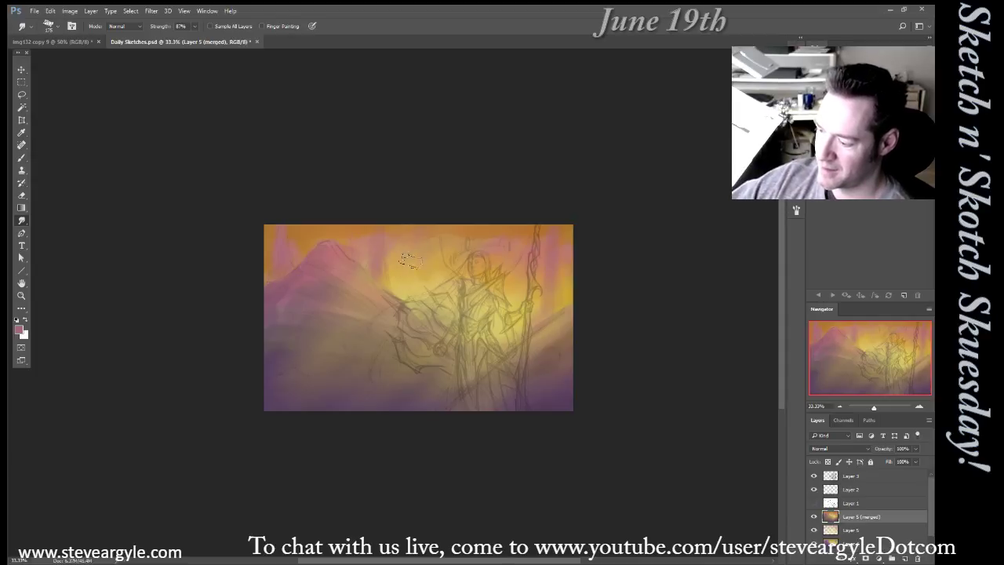
Enlarge the smudge brush and blend the mountain's peak, slopes and lower foreground into soft haze
key("]")
key("]")
key("]")
key("]")
key("]")
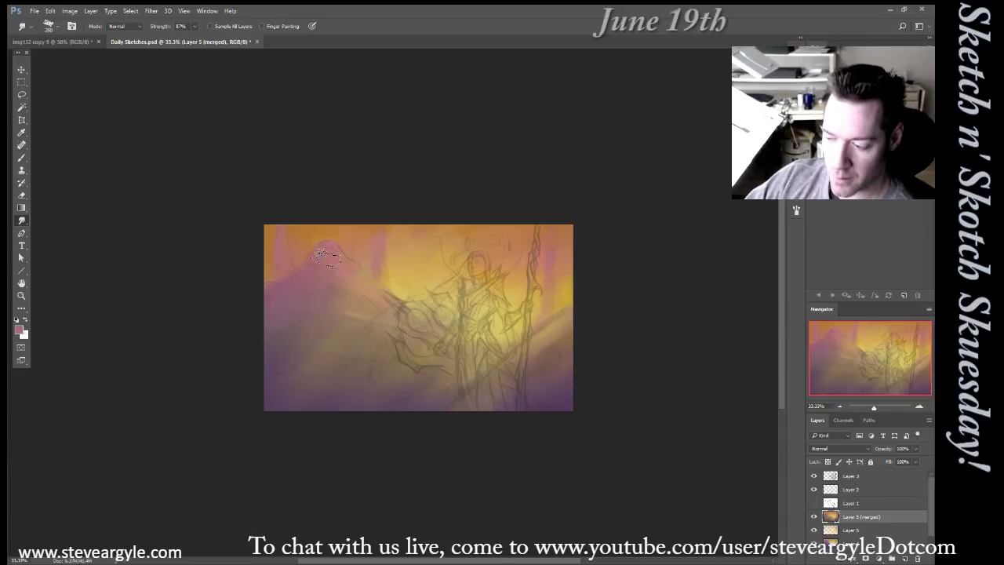
left_click_drag(311, 347, 353, 326)
key("bracketright")
left_click_drag(275, 399, 336, 364)
mouse_move(317, 414)
left_mouse_down()
mouse_move(395, 323)
mouse_move(390, 357)
mouse_move(366, 355)
left_mouse_up()
Soften the edge and shading of the right-hand hill by smudging, adjusting the brush size
key("bracketleft")
key("bracketleft")
key("bracketright")
key("bracketright")
mouse_move(577, 329)
left_mouse_down()
mouse_move(519, 411)
mouse_move(544, 369)
mouse_move(520, 386)
mouse_move(569, 335)
left_mouse_up()
key("bracketleft")
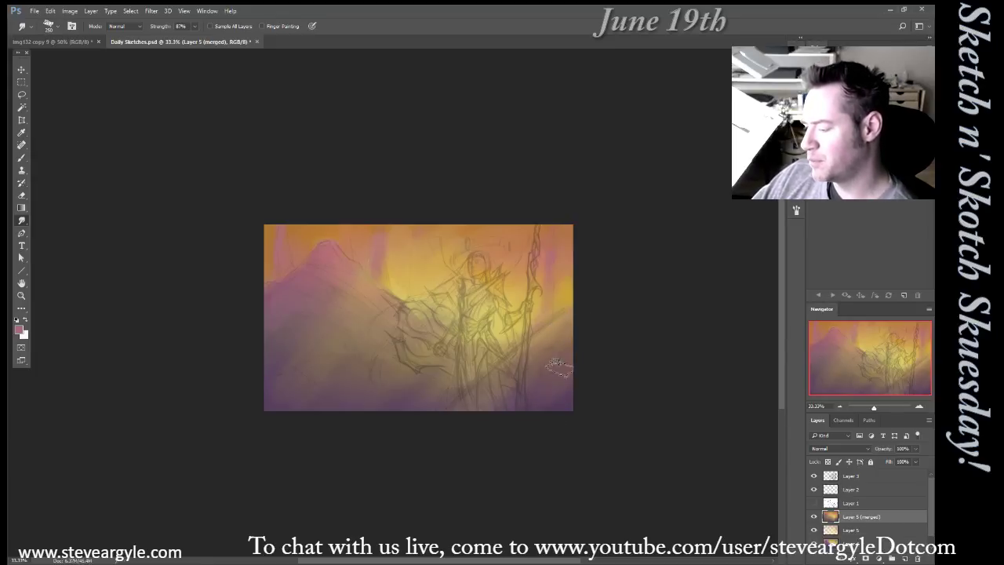
Smudge the haze around the ringed weapon and the sky beside the mountain's slope with brush sizes from 200 to 500
key("bracketright")
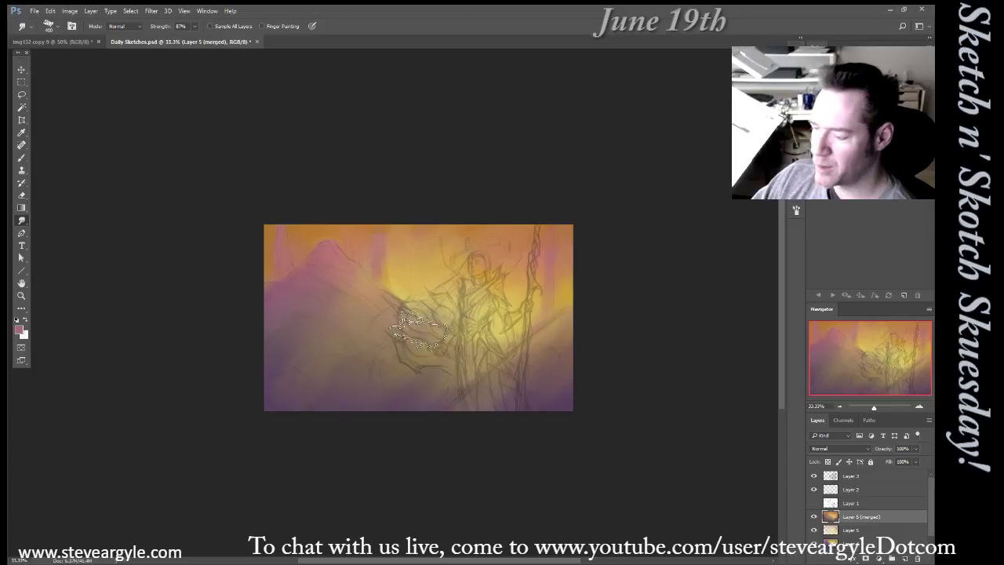
key("bracketright")
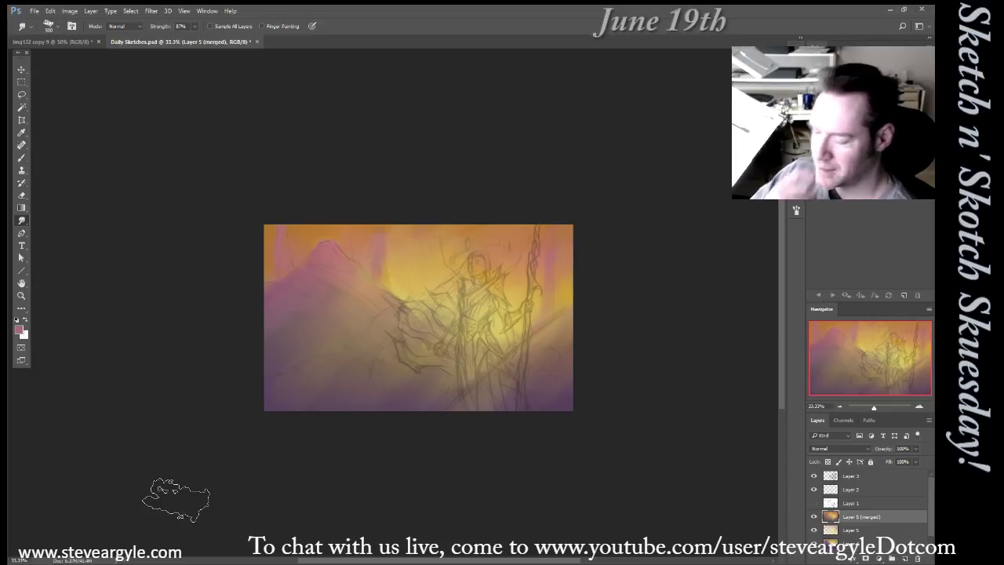
key("bracketleft")
key("bracketleft")
key("bracketleft")
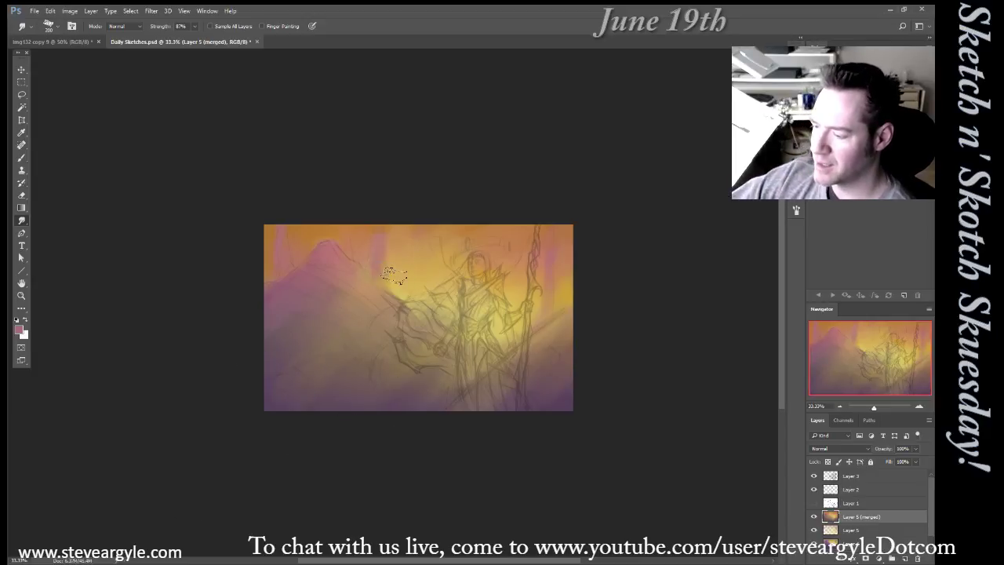
key("bracketright")
key("bracketright")
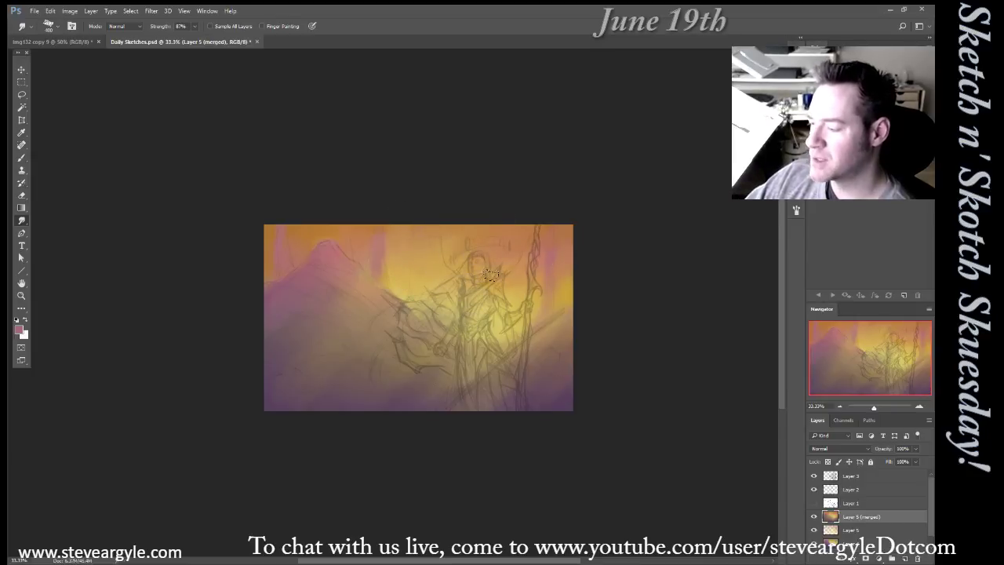
Smooth the sky around the figure's head and the mountain's outer edge, enlarging the smudge brush from 200 to 700
key("bracketleft")
key("bracketleft")
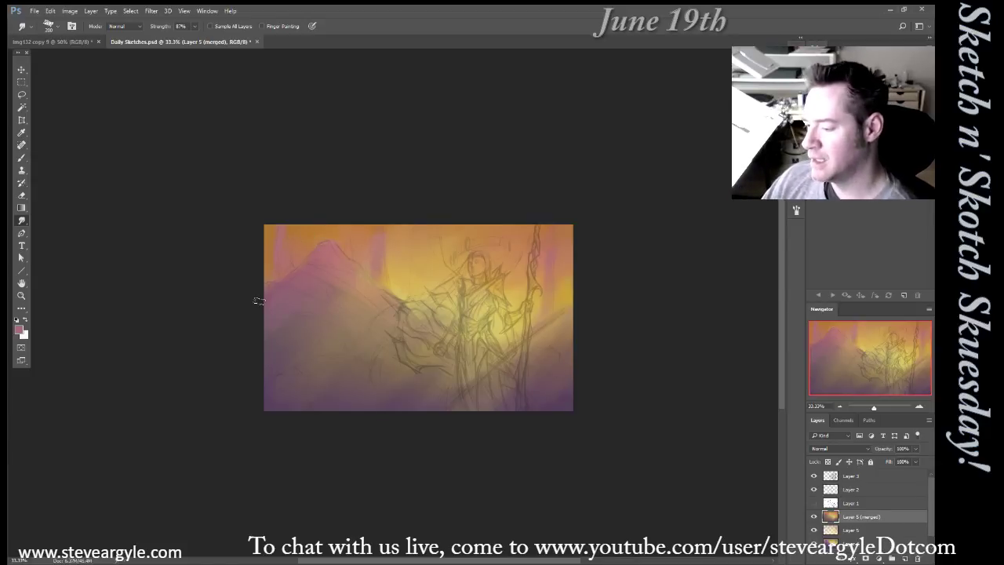
key("bracketright")
key("bracketright")
key("bracketright")
key("bracketright")
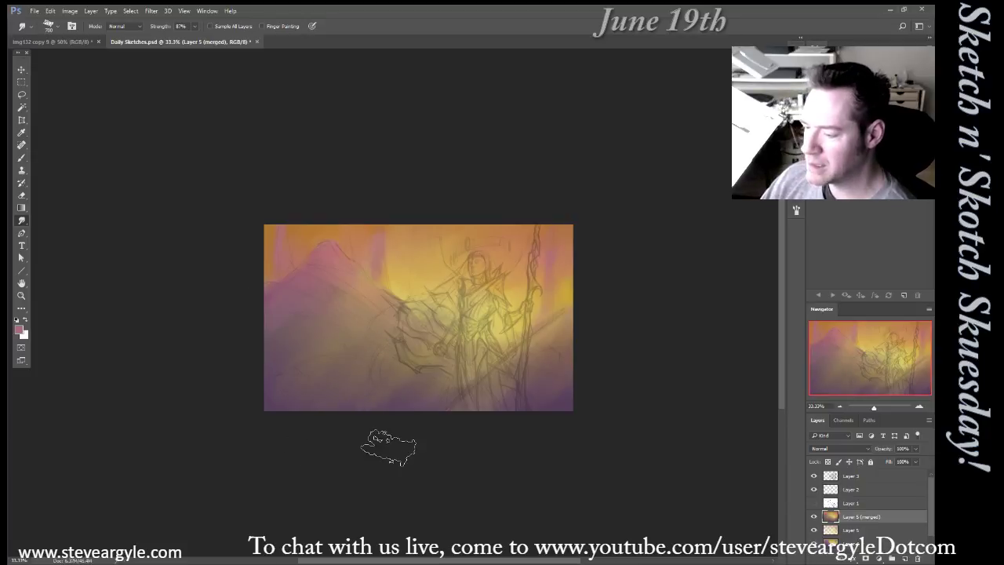
Return to the Brush tool, sample the sky's orange, and glaze it over the mountain's lower slopes at size 500
key("b")
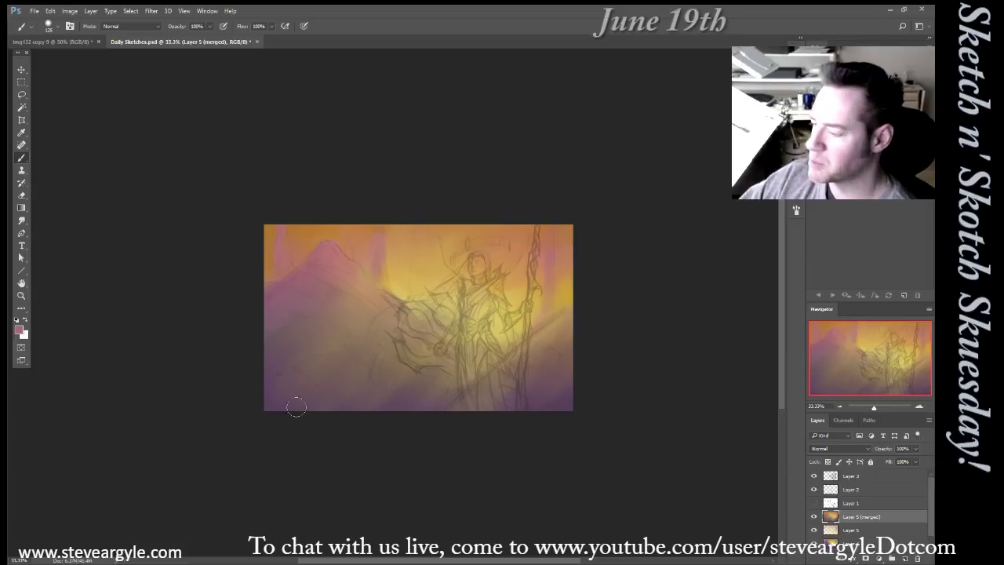
left_click(312, 233, "alt")
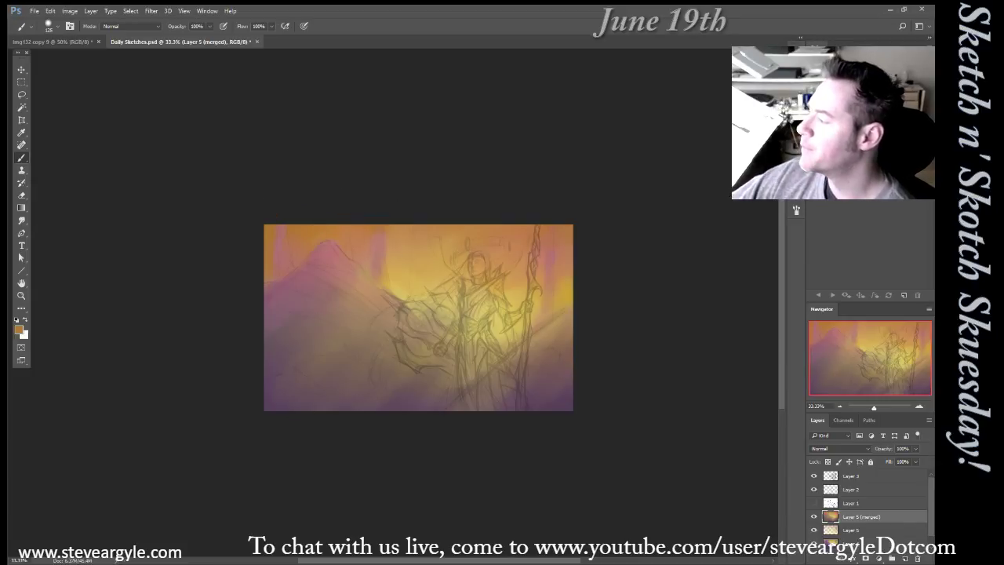
key("bracketright")
key("bracketright")
key("bracketright")
key("bracketright")
key("bracketright")
key("bracketright")
key("bracketright")
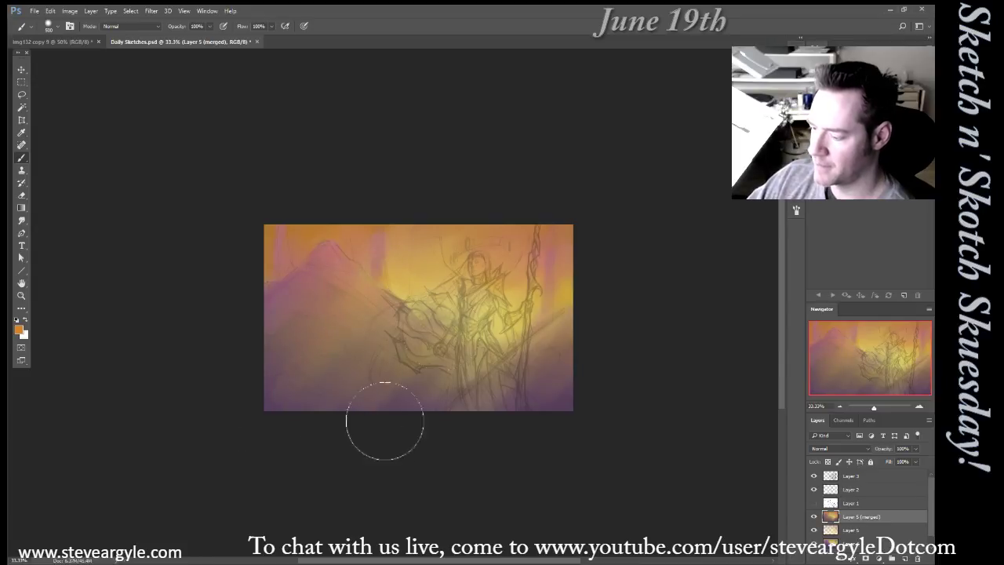
Add pale yellow light to the haze around the figure, varying the brush size between 250 and 500
key("bracketleft")
key("bracketleft")
key("bracketleft")
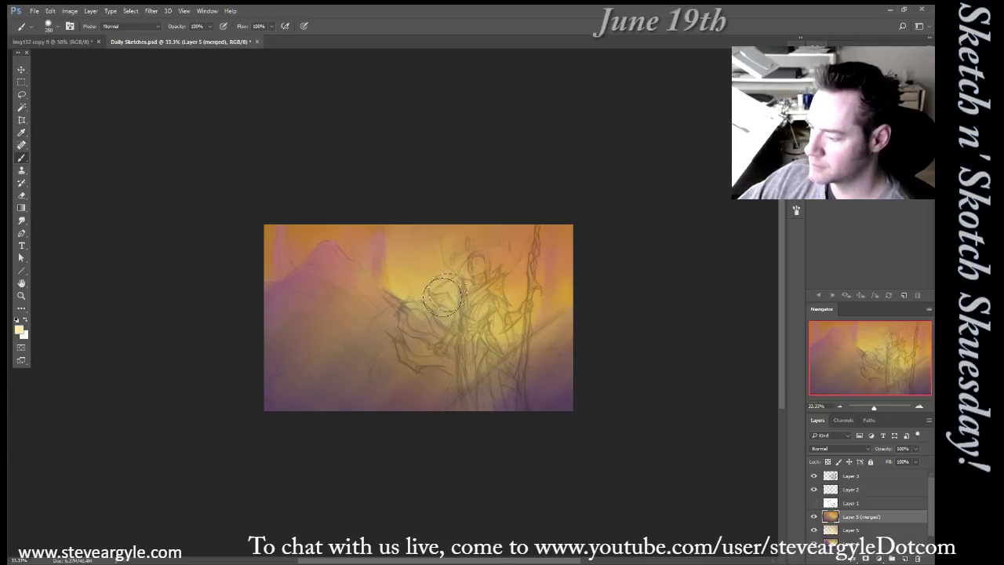
key("bracketright")
key("bracketright")
key("bracketright")
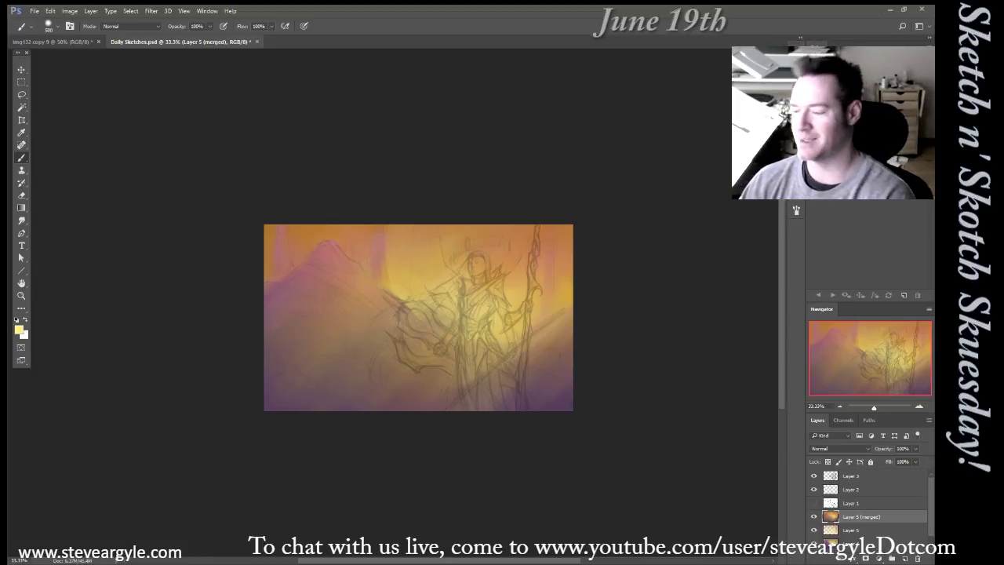
Build up yellow light around the ringed weapon and the figure, enlarging the brush from 200 to 500
key("bracketleft")
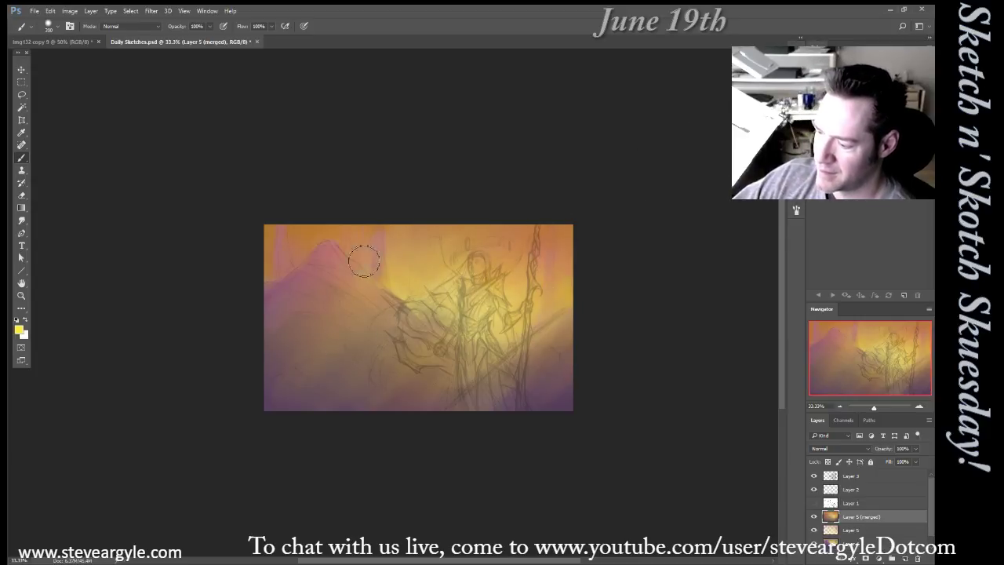
key("bracketright")
key("bracketright")
key("bracketright")
key("bracketright")
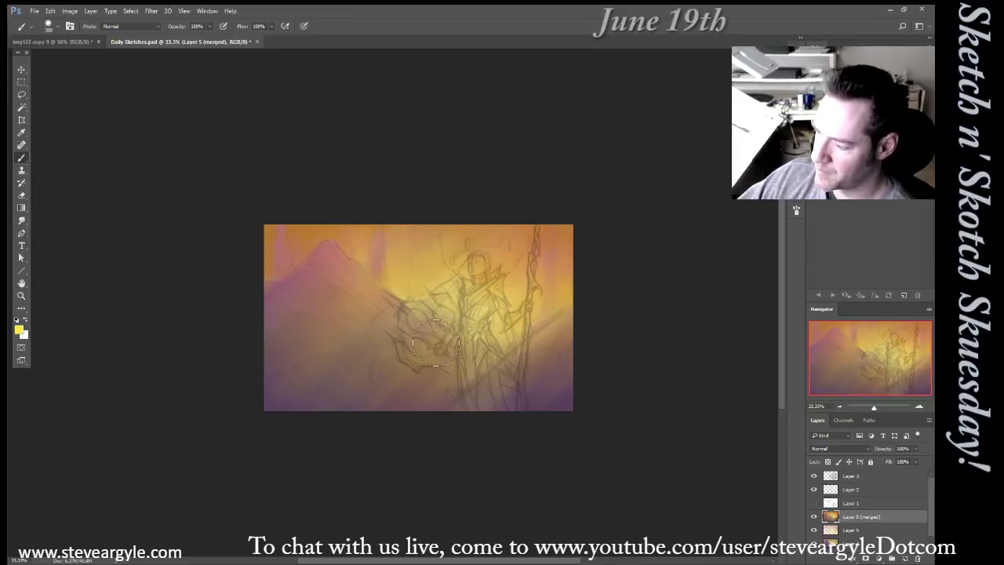
key("bracketright")
key("bracketright")
key("bracketright")
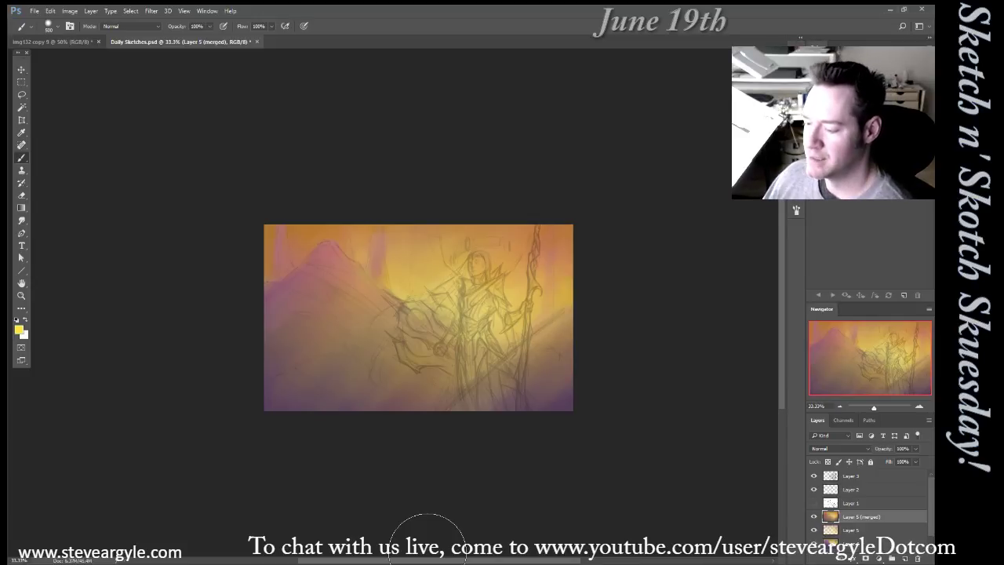
Sample dark purple from the lower corner and deepen the shadows along the image's base with brush sizes between 250 and 500
left_click(571, 395, "alt")
key("bracketleft")
key("bracketleft")
key("bracketleft")
key("bracketleft")
key("bracketleft")
key("bracketleft")
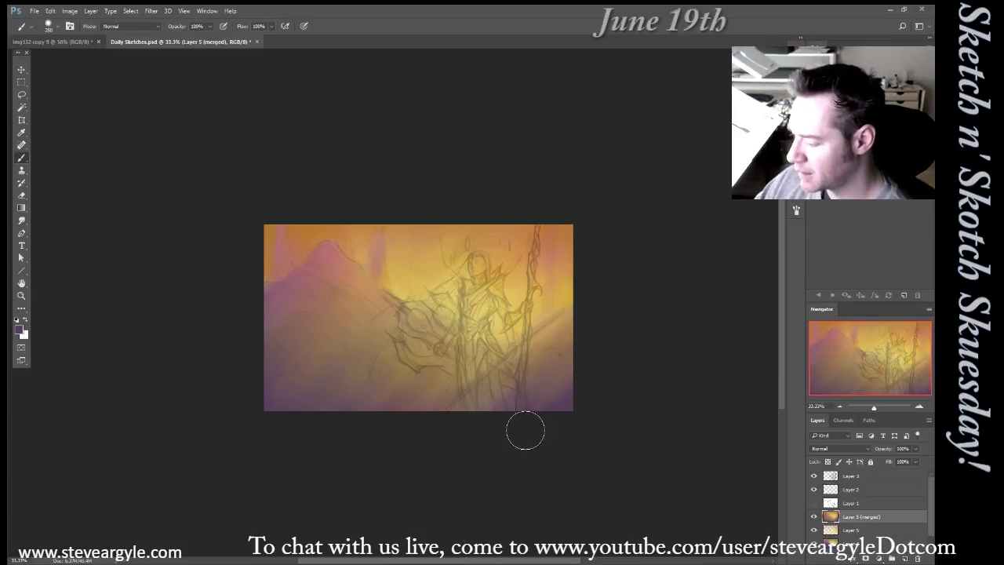
key("bracketright")
key("bracketright")
key("bracketright")
key("bracketright")
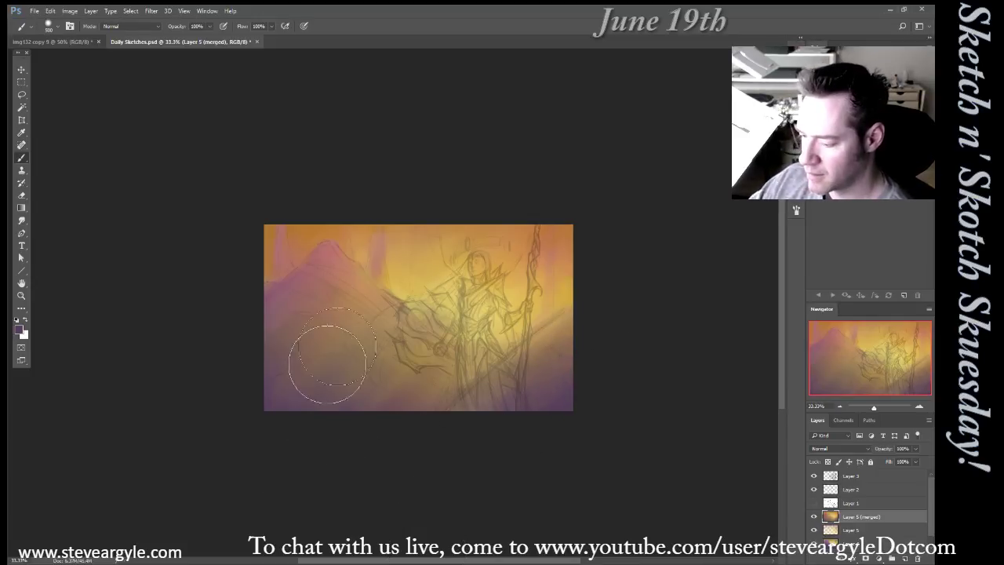
Sample pink from the mountain's peak and glaze a warm rosy tone over its slopes with a large soft brush
left_click(332, 251, "alt")
key("bracketleft")
key("bracketleft")
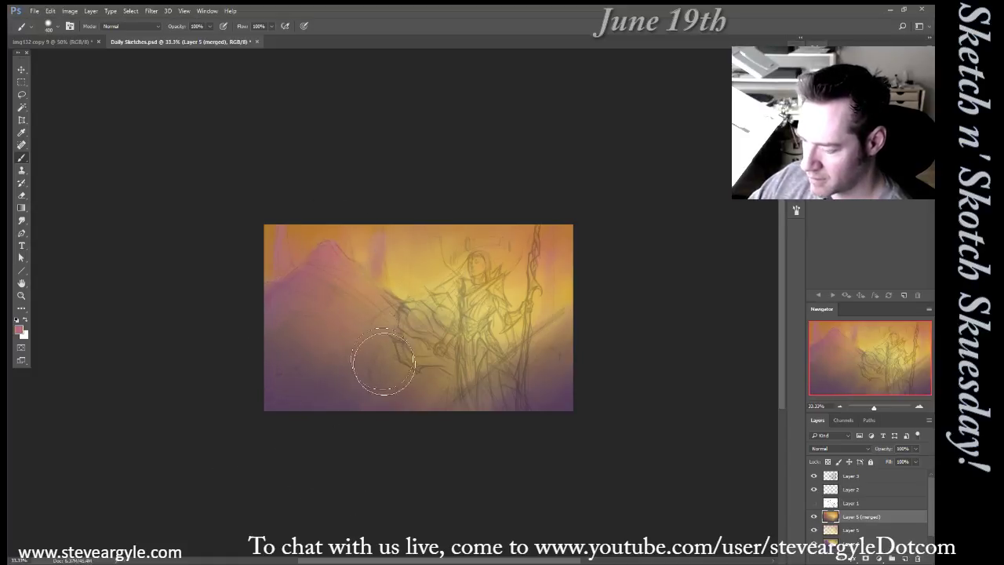
left_click(858, 110)
key("bracketright")
mouse_move(323, 353)
left_mouse_down()
mouse_move(412, 352)
mouse_move(374, 315)
left_mouse_up()
Sample a muted red from the mountain's outer edge and blend it into the lower haze at brush size 300
left_click(274, 287, "alt")
key("bracketleft")
key("bracketleft")
key("bracketleft")
key("bracketleft")
key("bracketleft")
key("bracketleft")
key("bracketright")
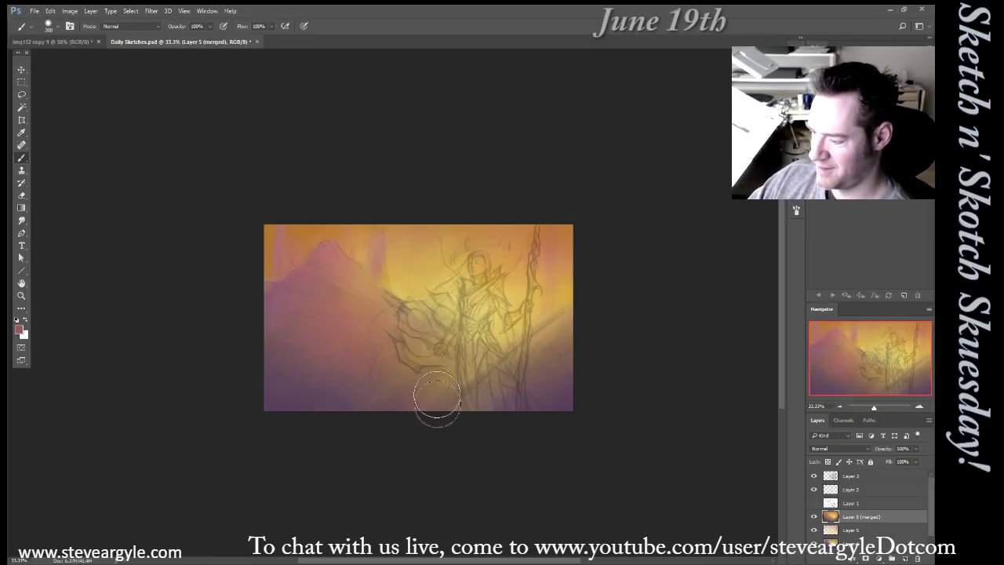
Add two new layers above the merged background and choose the CLOUD_Basic brush preset
key("ctrl+alt+shift+n")
key("F5")
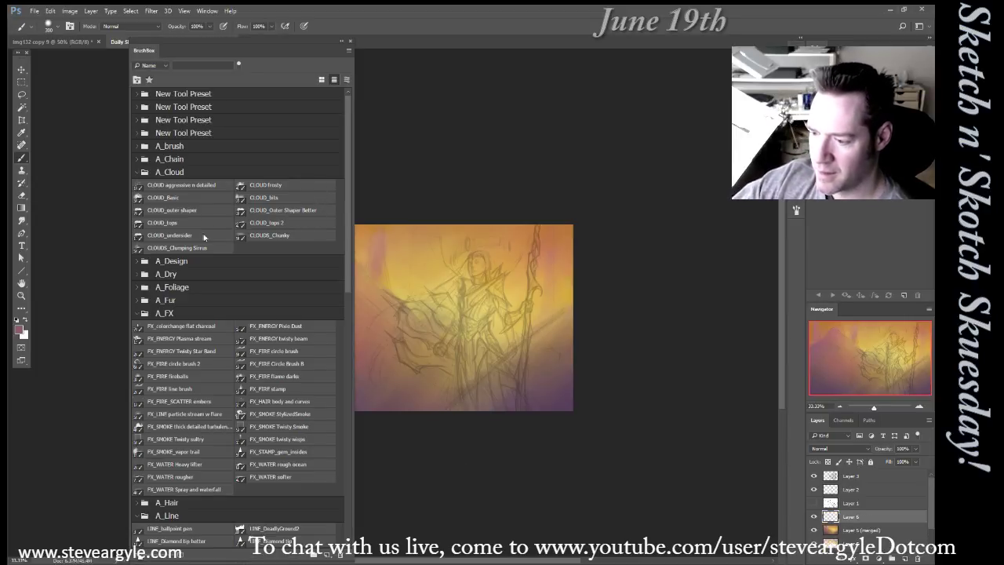
left_click(219, 201)
key("F5")
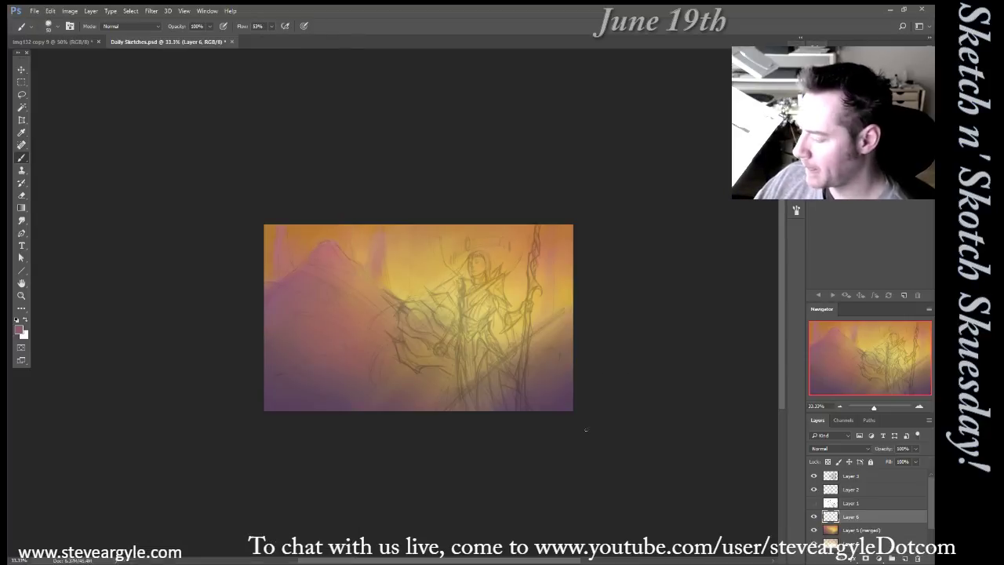
key("ctrl+shift+alt+n")
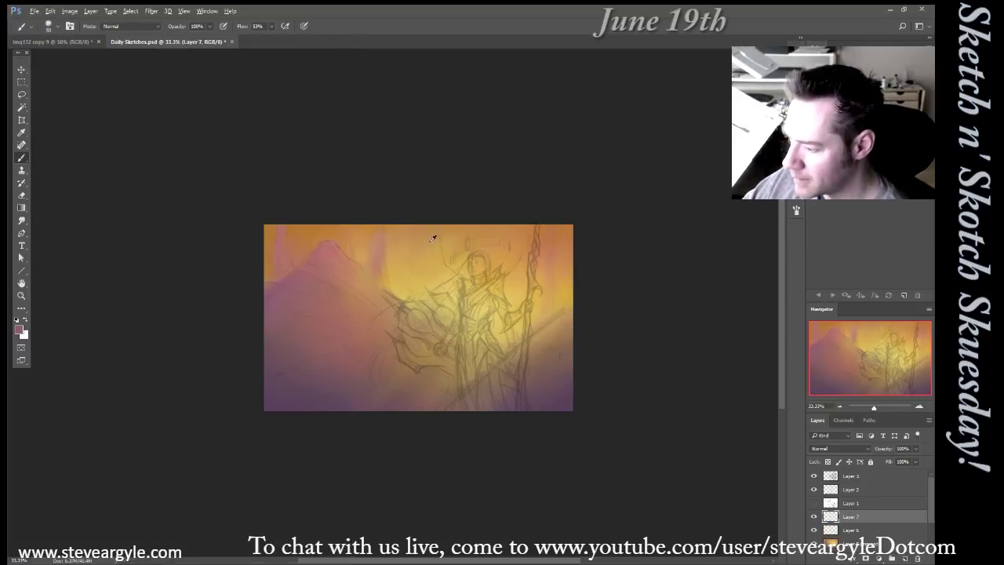
Paint darker orange-brown cloud bands beside the staff and between the mountain and the figure, using colours sampled from the sky
left_click(317, 230, "alt")
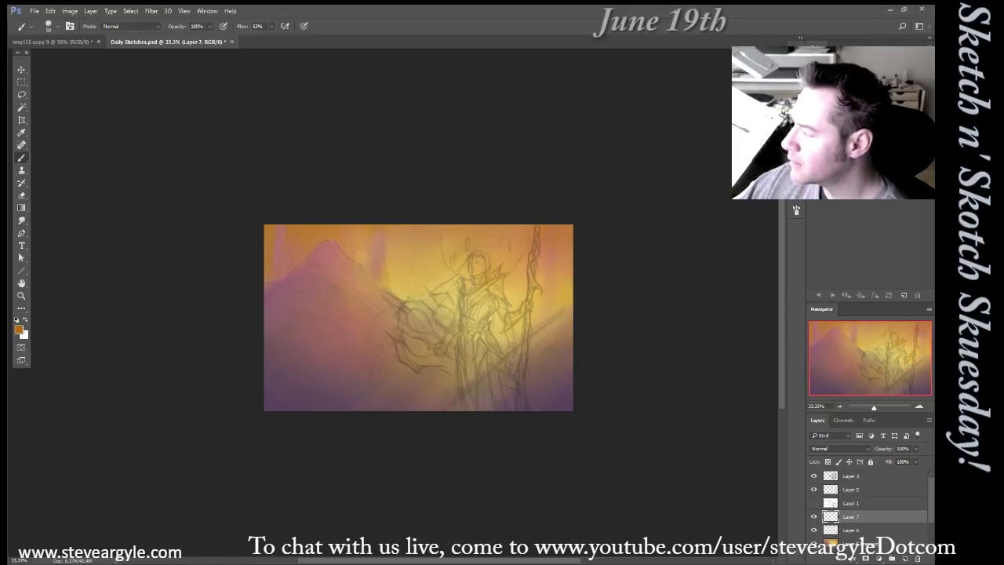
mouse_move(547, 265)
left_mouse_down()
mouse_move(567, 287)
mouse_move(558, 271)
mouse_move(565, 287)
mouse_move(568, 268)
mouse_move(549, 299)
mouse_move(556, 262)
mouse_move(527, 288)
mouse_move(529, 267)
mouse_move(504, 285)
mouse_move(510, 262)
mouse_move(468, 303)
mouse_move(564, 273)
left_mouse_up()
left_click(553, 274, "alt")
key("]")
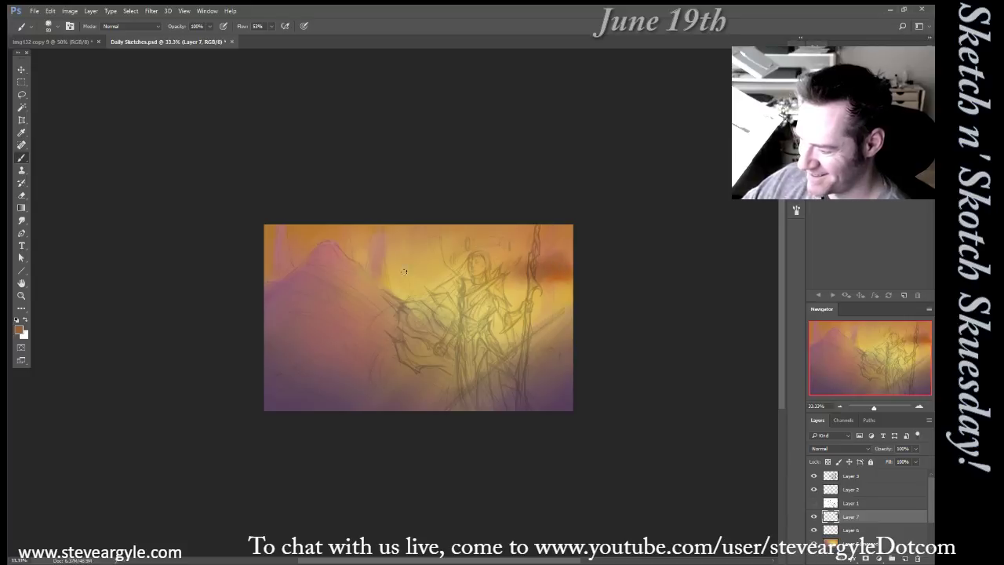
mouse_move(354, 256)
left_mouse_down()
mouse_move(362, 265)
mouse_move(436, 259)
left_mouse_up()
mouse_move(368, 265)
left_mouse_down()
mouse_move(335, 255)
mouse_move(483, 260)
mouse_move(384, 269)
left_mouse_up()
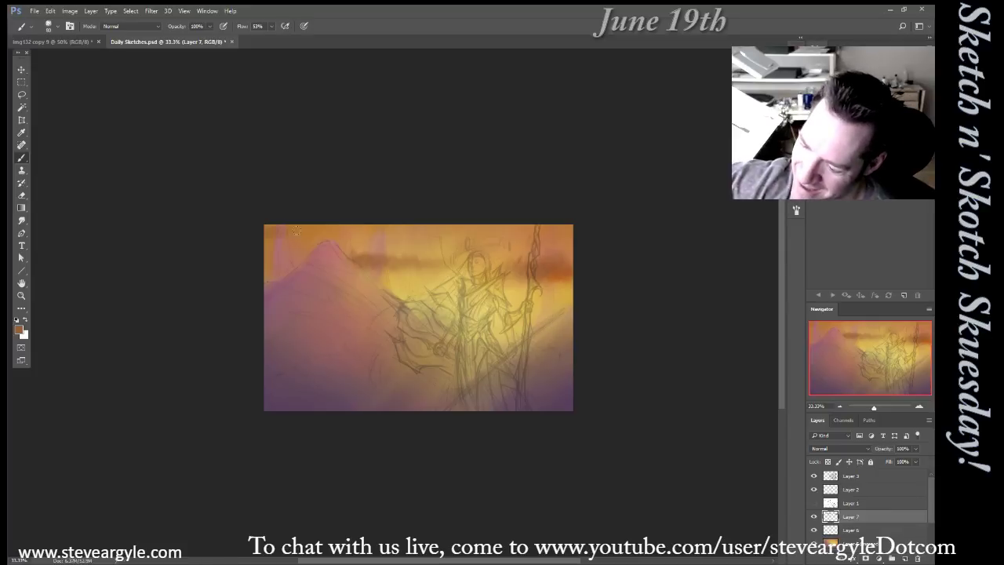
Extend the brown clouds across the upper sky above the mountain and figure, enlarging the brush to 125
mouse_move(304, 232)
left_mouse_down()
mouse_move(415, 226)
mouse_move(340, 229)
mouse_move(435, 240)
mouse_move(393, 249)
mouse_move(472, 250)
left_mouse_up()
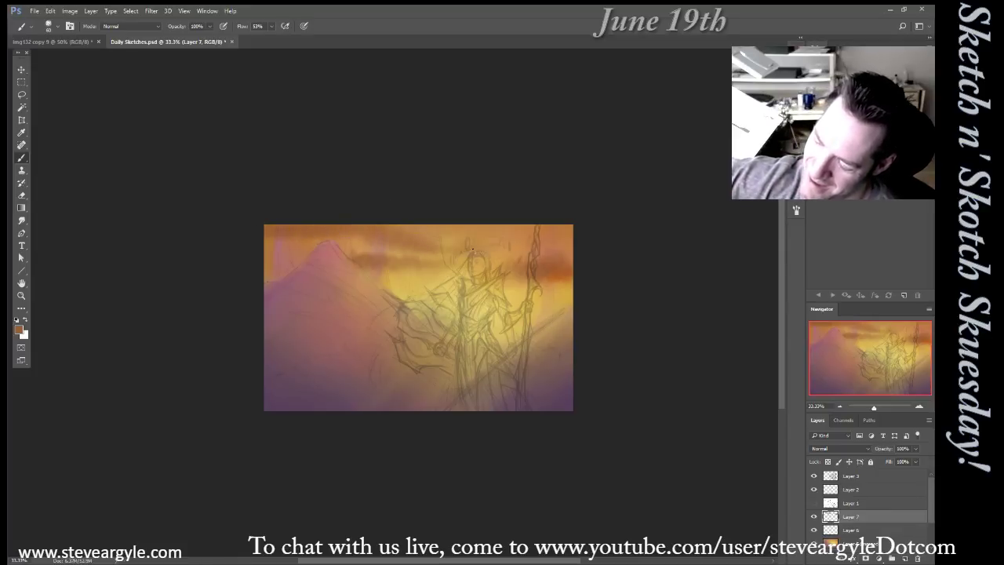
left_click_drag(338, 231, 256, 241)
key("bracketright")
key("bracketright")
key("bracketright")
key("bracketright")
key("bracketright")
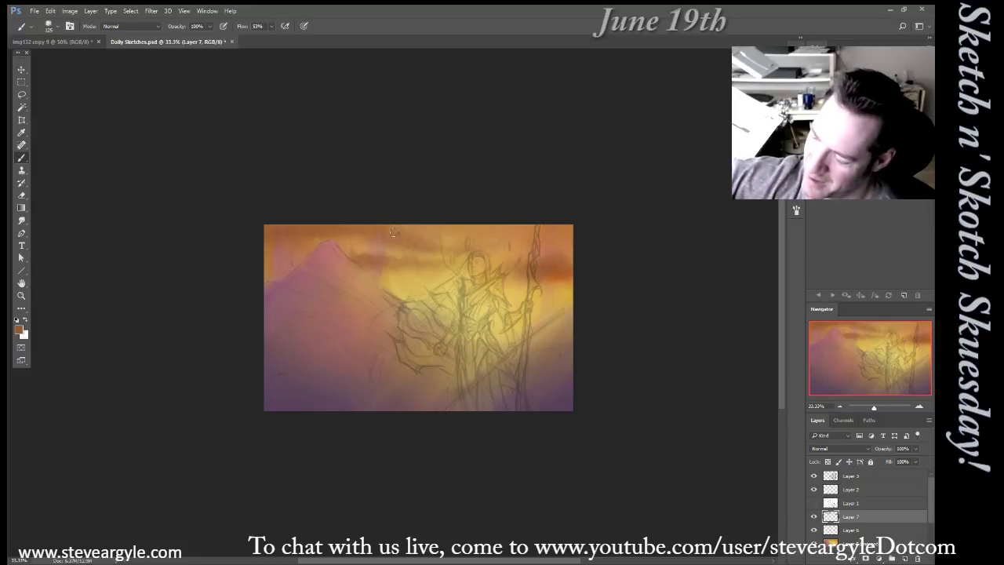
left_click_drag(565, 379, 572, 419)
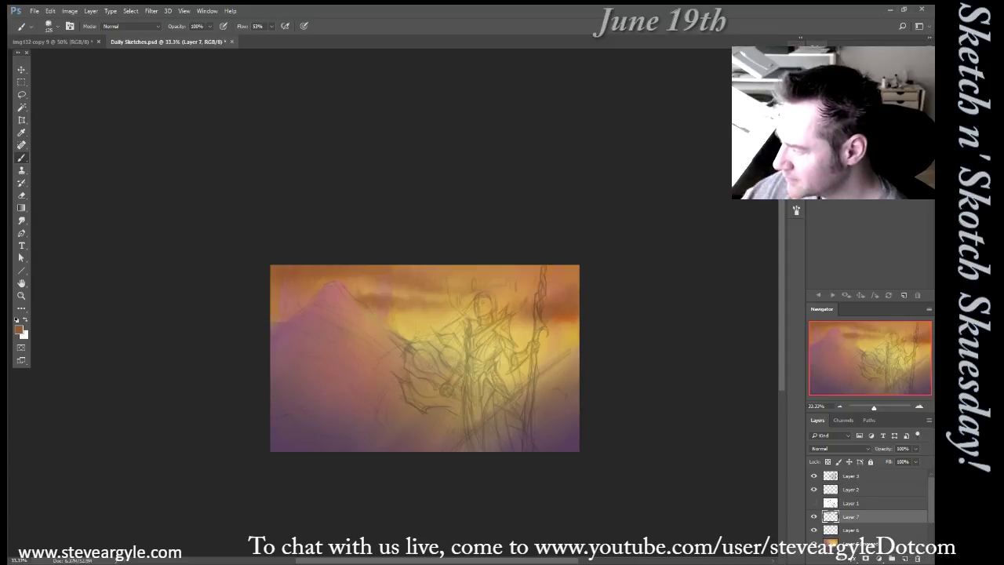
Sample dusky pink from the mountain and paint it into the clouds beside the staff and along the upper sky
left_click(313, 318, "alt")
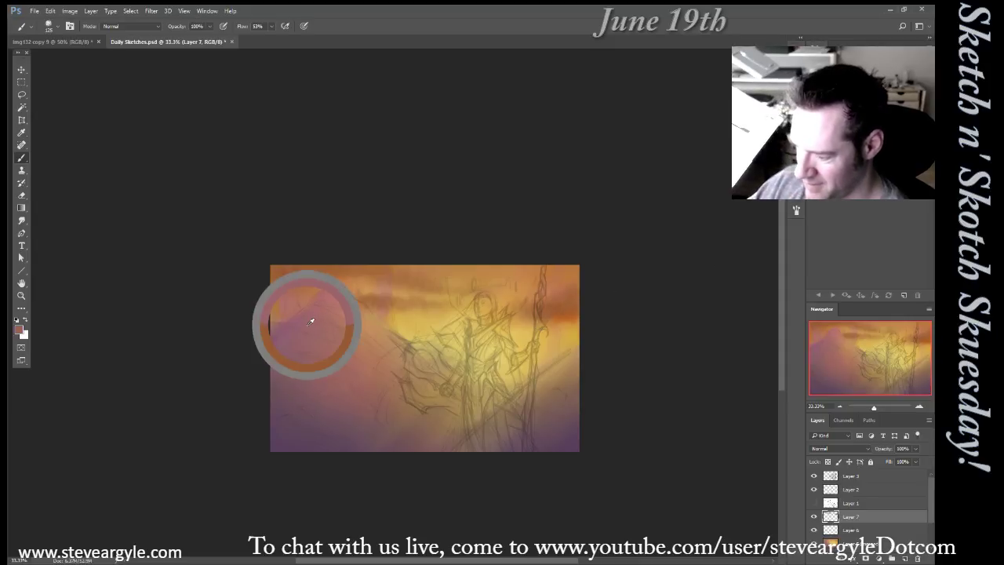
key("[")
left_click_drag(503, 311, 525, 297)
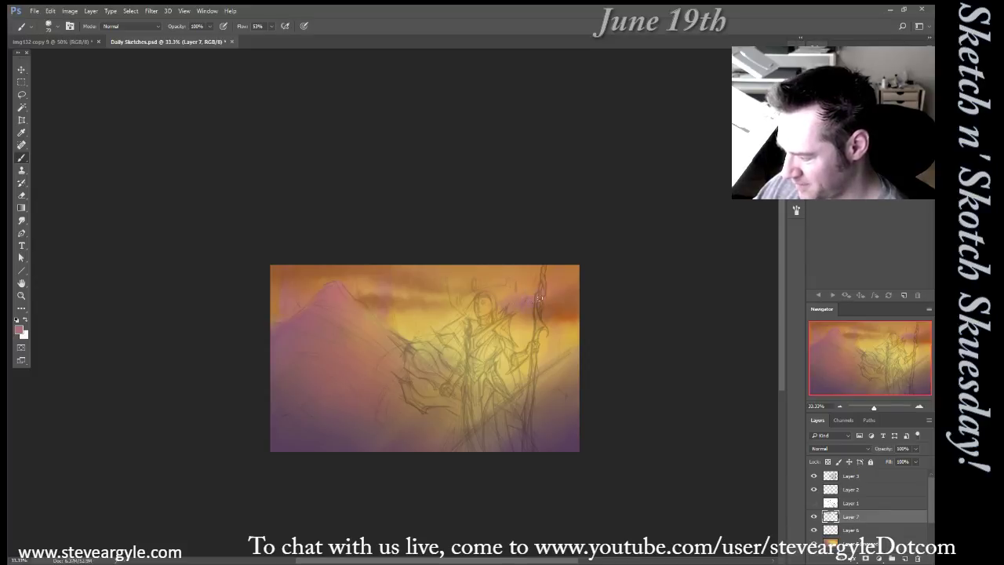
left_click_drag(559, 297, 589, 283)
key("]")
key("]")
key("]")
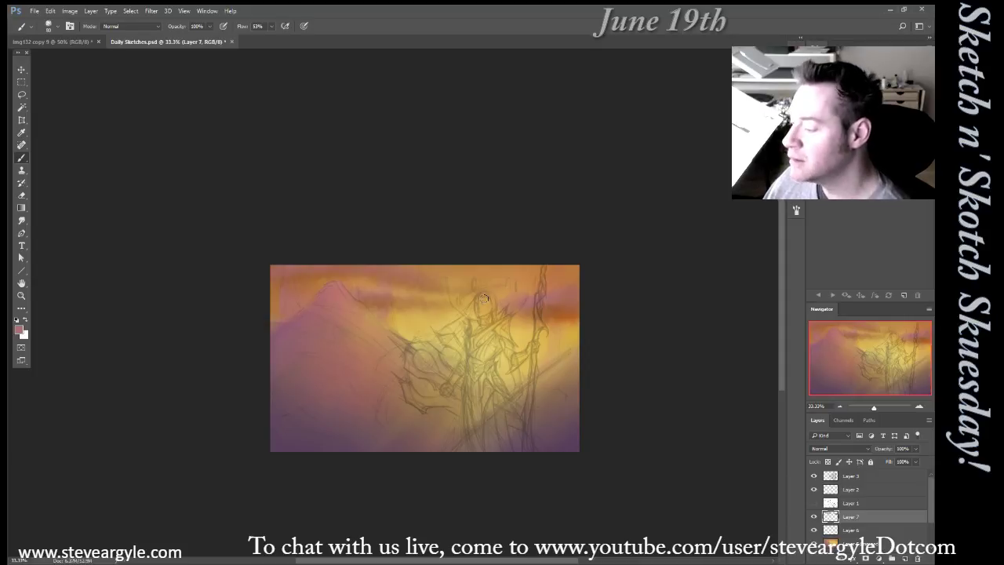
Sample pale yellow from beside the figure and paint bright streaks between and beneath the cloud bands
left_click(523, 339, "alt")
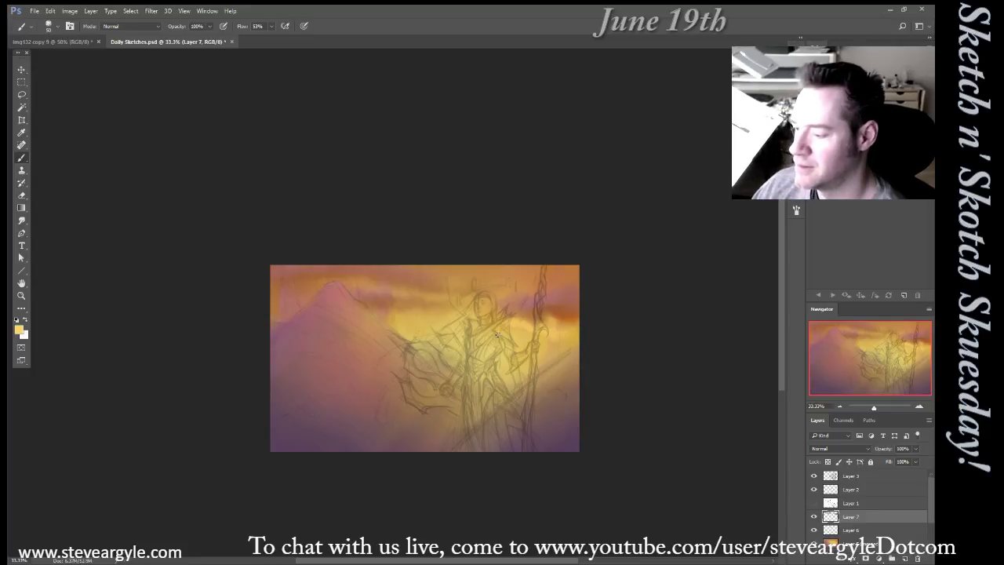
key("bracketleft")
left_click_drag(379, 312, 457, 312)
key("bracketright")
key("bracketright")
left_click_drag(385, 288, 505, 291)
key("bracketright")
key("bracketright")
key("bracketright")
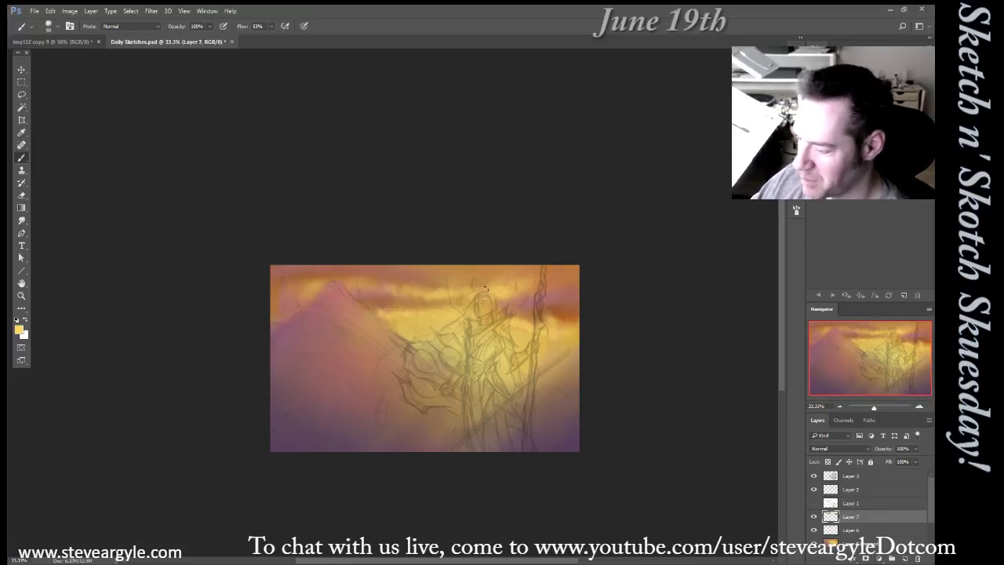
Switch to a saturated red-orange and tint the cloud bands beside the staff
left_click(570, 279, "alt")
left_click_drag(639, 285, 623, 253)
key("bracketleft")
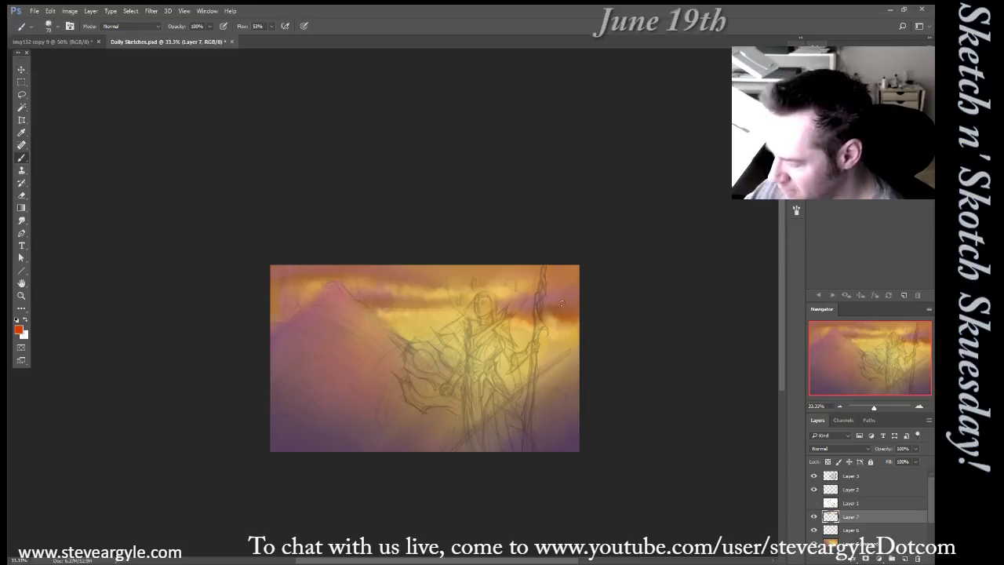
left_click(871, 117)
left_click_drag(562, 309, 575, 303)
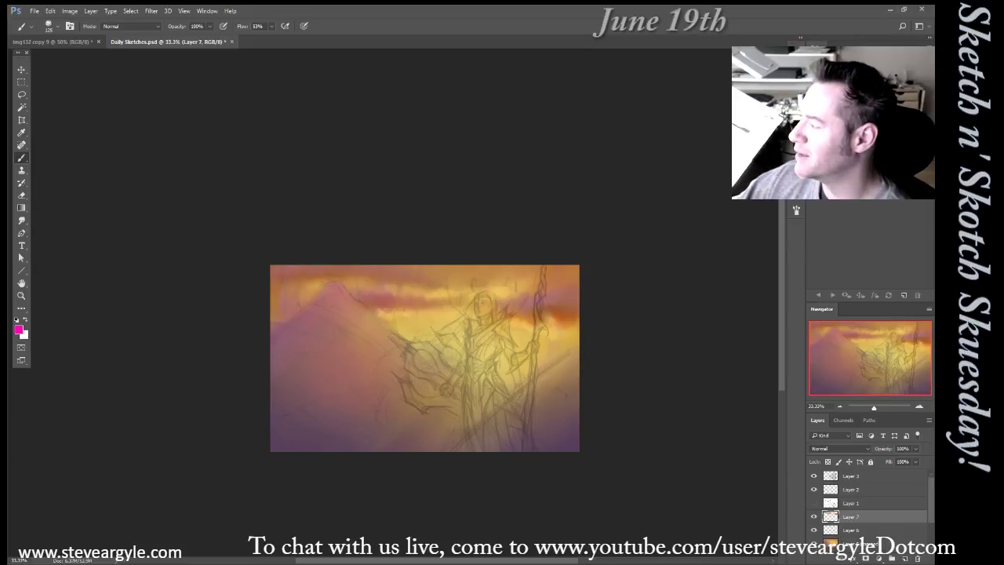
Choose a bright red, undo a stroke near the mountain's peak, and accent the cloud bands with a brush of 100 or smaller
left_click(924, 65)
left_click_drag(275, 284, 304, 287)
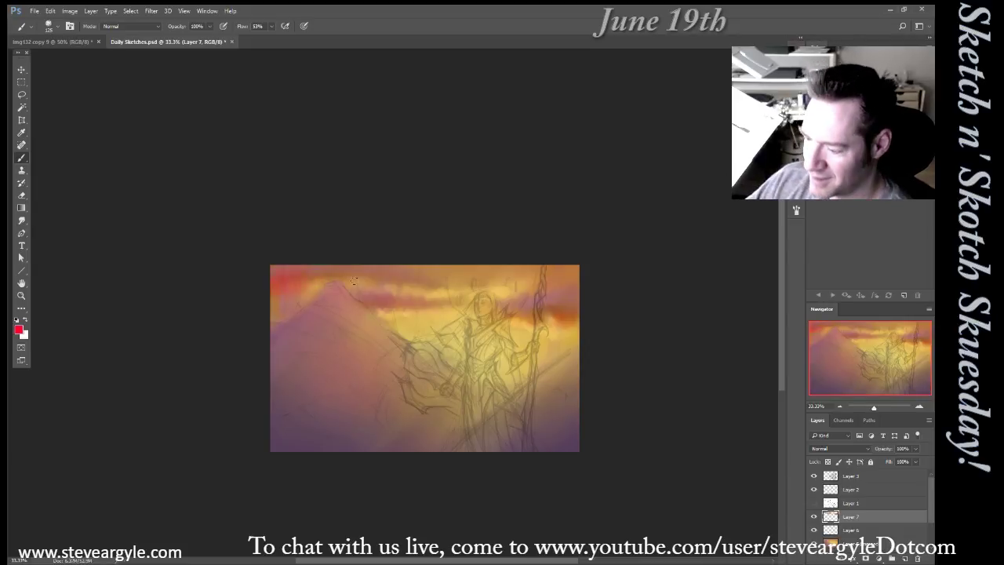
key("ctrl+z")
key("bracketleft")
key("bracketleft")
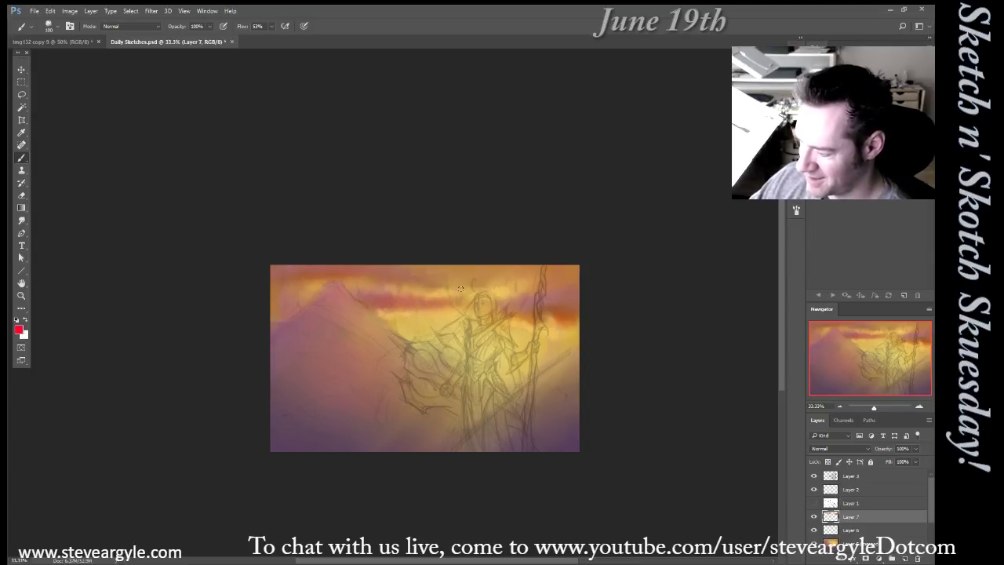
key("bracketleft")
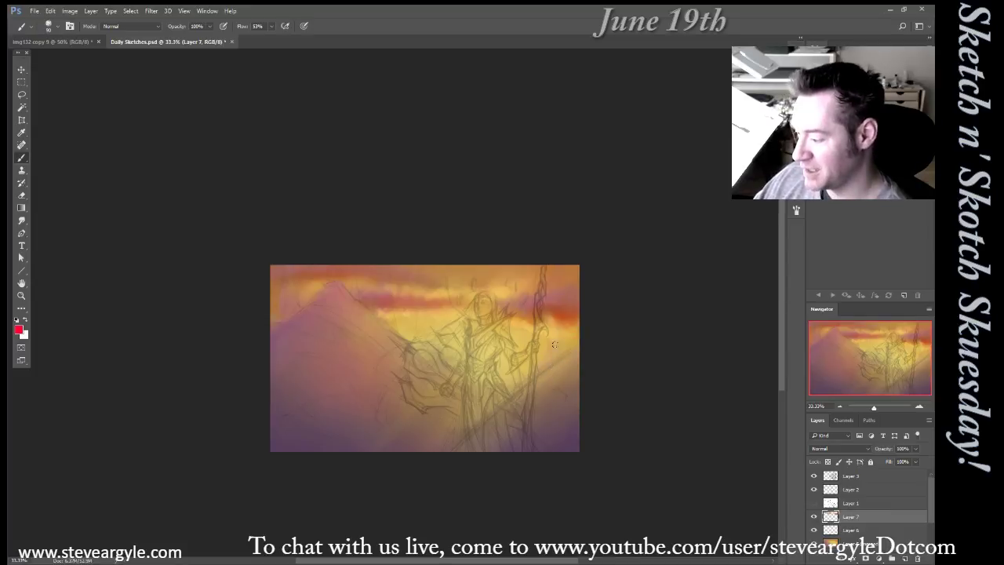
Choose a vivid orange and brighten the sky beside the staff, below the clouds and along the upper edge
key("bracketright")
key("bracketright")
key("bracketright")
left_click(871, 134)
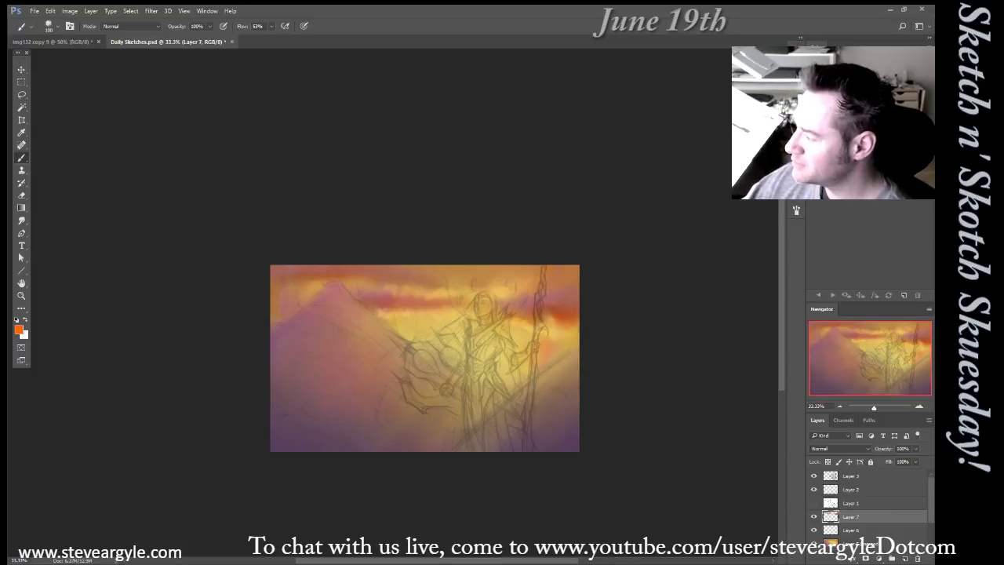
key("bracketleft")
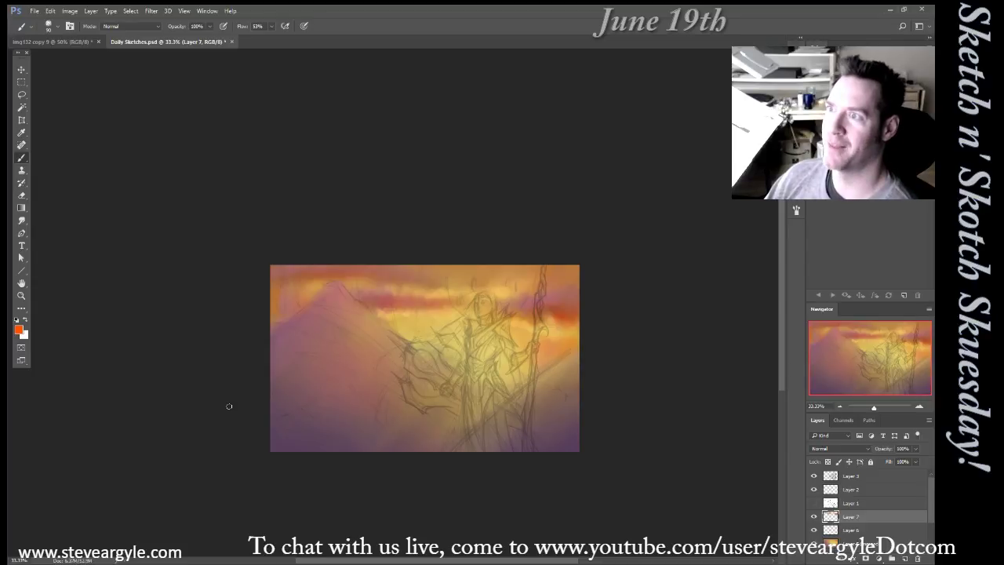
left_click_drag(394, 321, 414, 335)
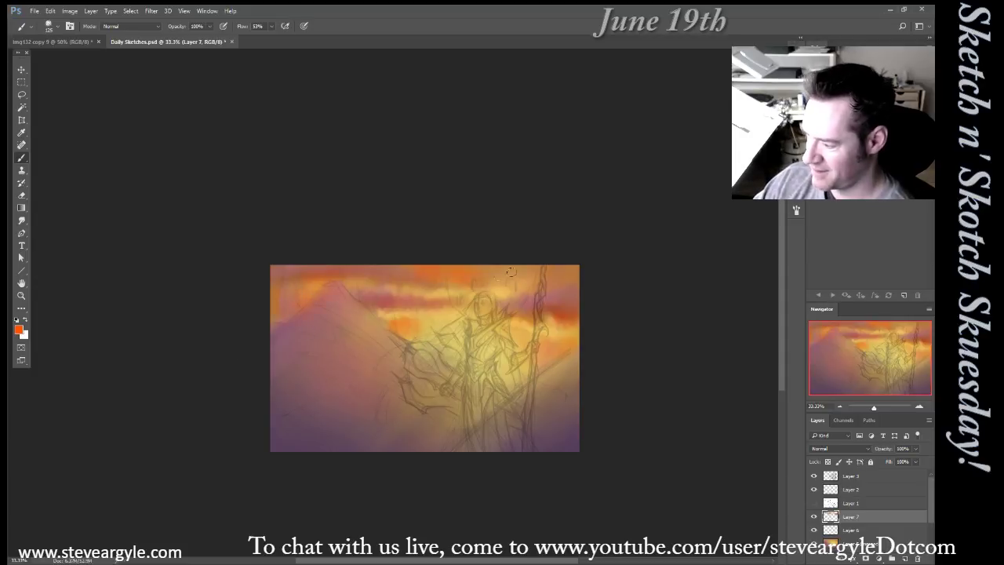
key("bracketleft")
key("bracketleft")
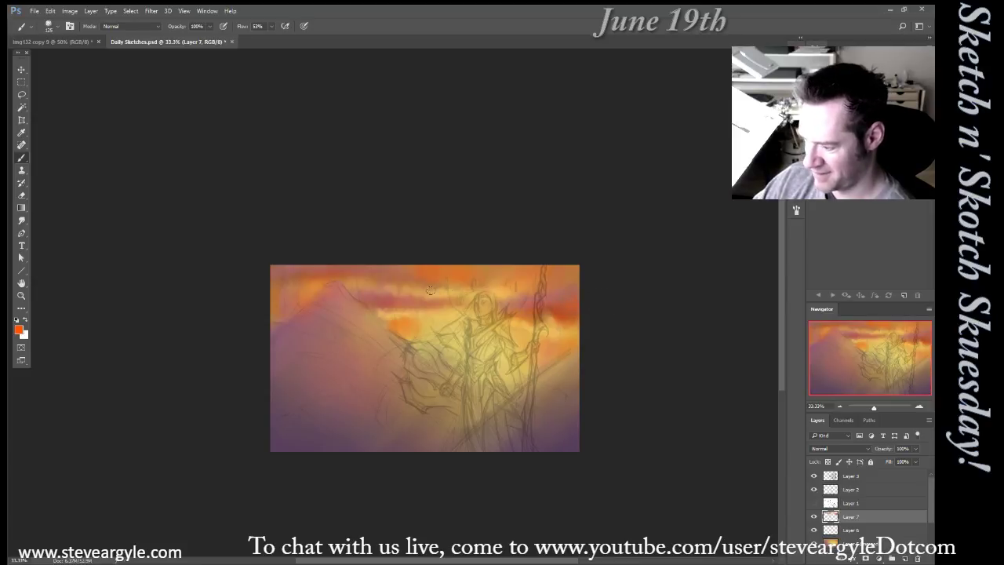
Choose a vivid magenta and tint the cloud bands and the mountain's upper slope with brush sizes from 125 to 200
key("bracketright")
left_click(871, 118)
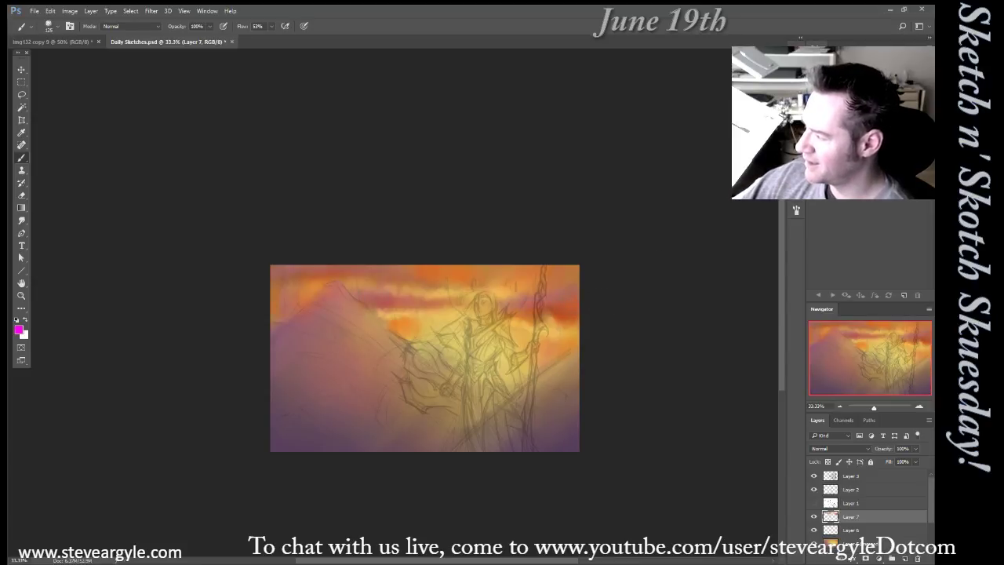
mouse_move(579, 292)
left_mouse_down()
mouse_move(514, 321)
mouse_move(641, 298)
left_mouse_up()
key("bracketright")
key("bracketright")
left_click_drag(373, 298, 420, 299)
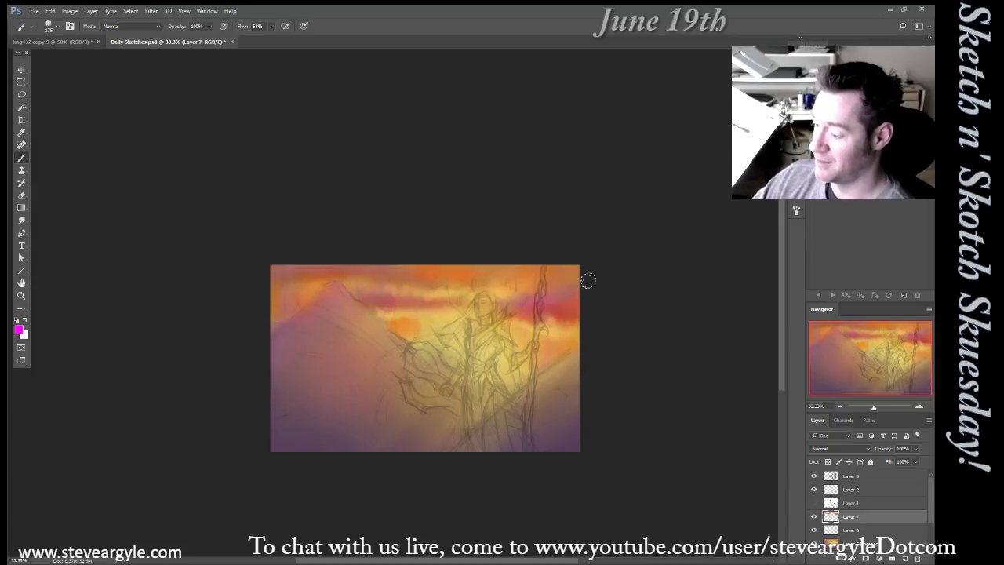
key("bracketleft")
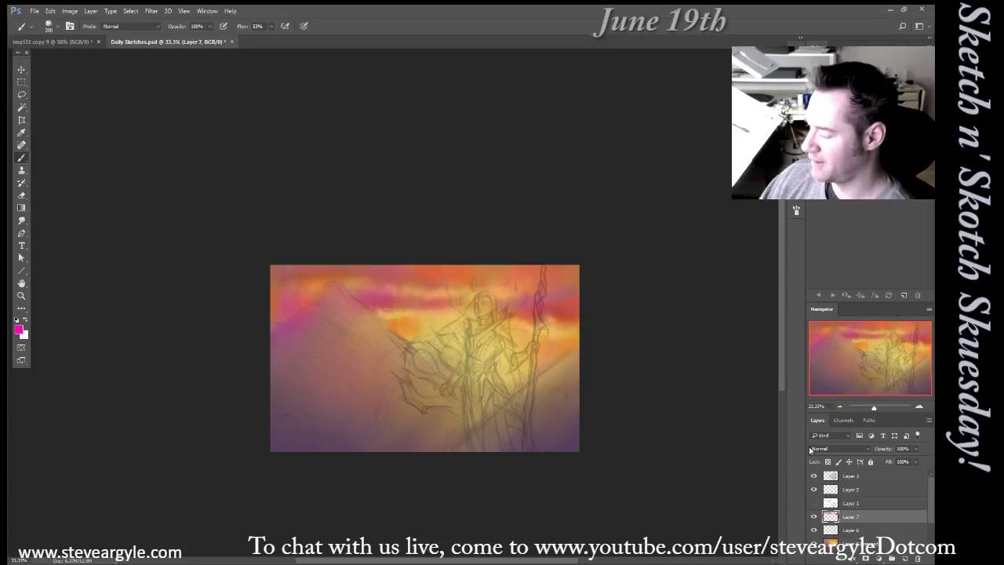
Compare the image with and without the cloud layer, and reduce that layer's fill to 59%
left_click(813, 517)
left_click(814, 517)
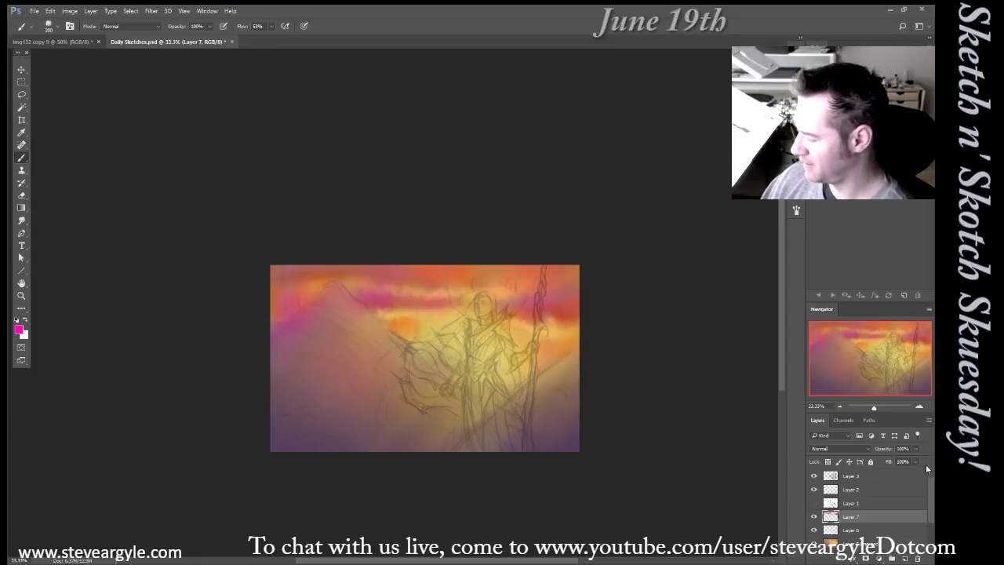
left_click(916, 462)
left_click_drag(916, 474, 897, 475)
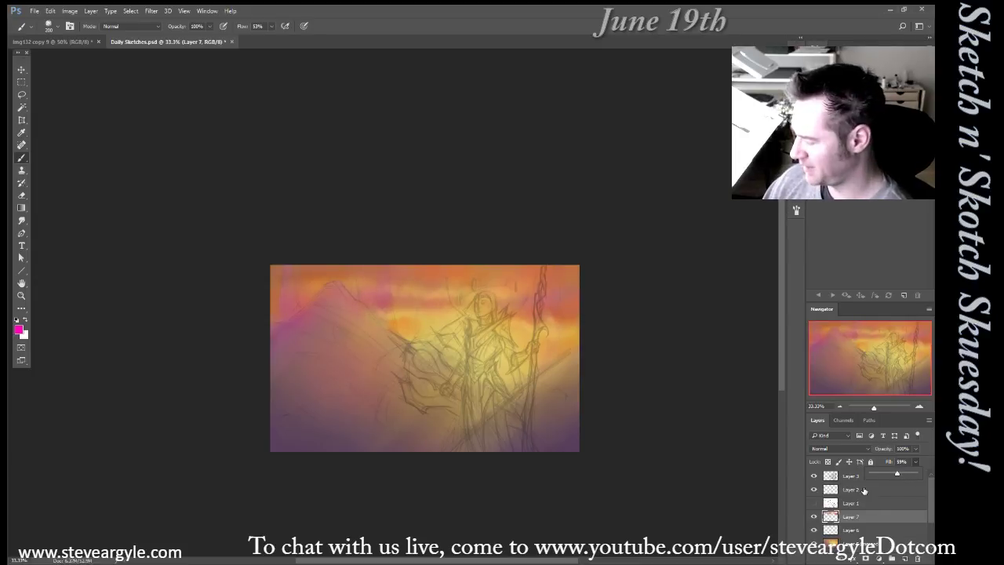
Add another layer and paint soft orange haze near the ridge, then sample the mountain's dusky pink with the brush at 200
left_click(554, 349, "alt")
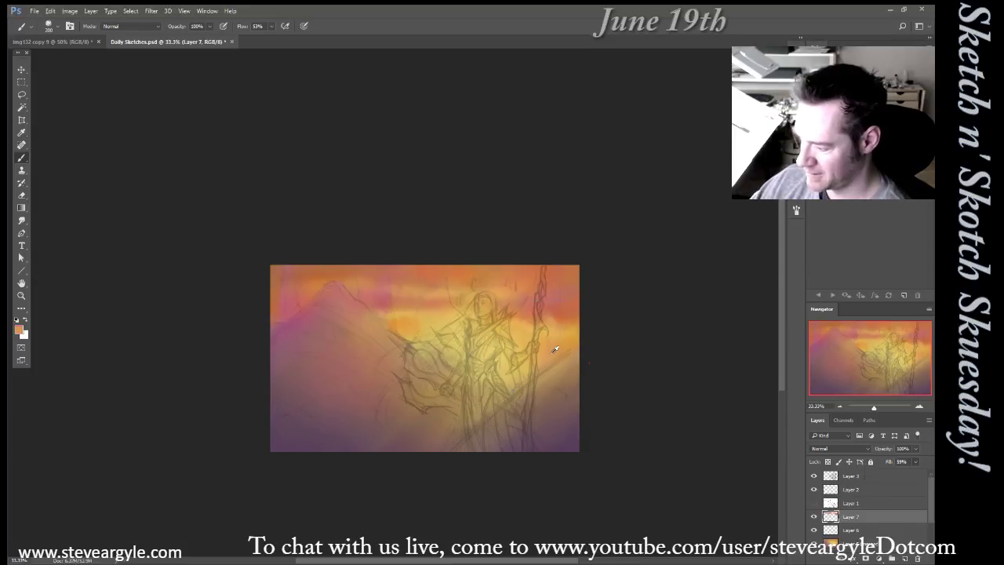
key("ctrl+shift+alt+n")
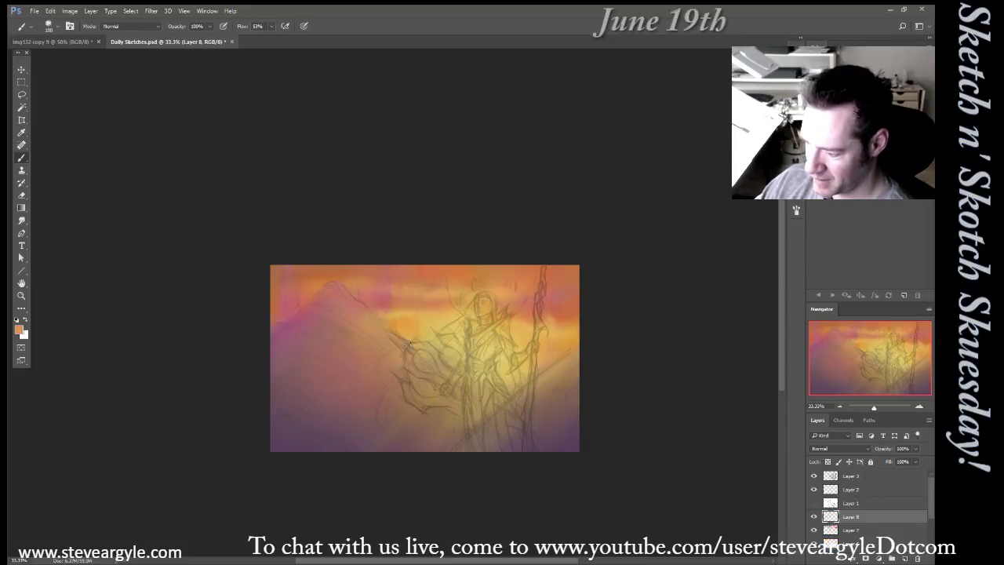
key("bracketright")
left_click(577, 351, "alt")
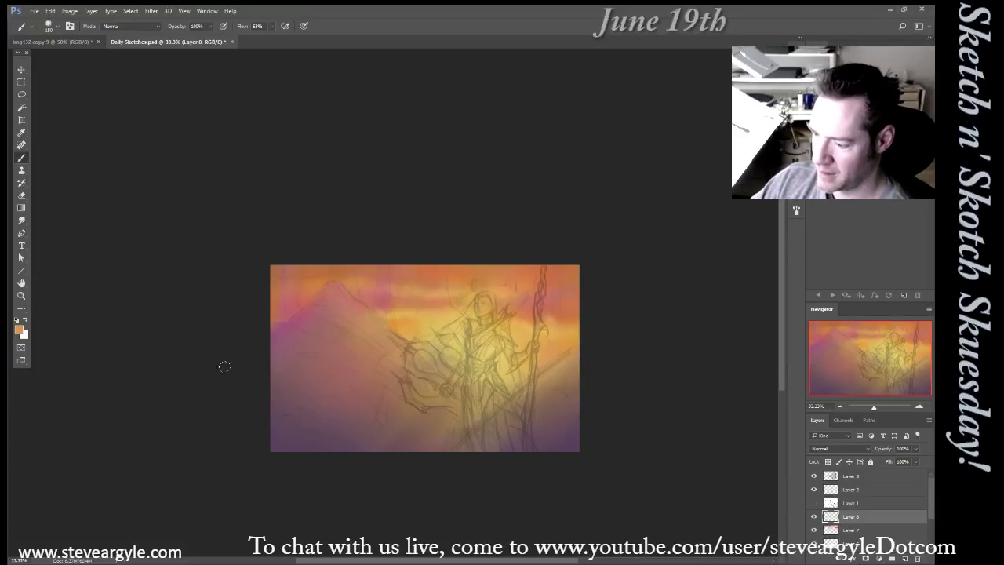
left_click(271, 332, "alt")
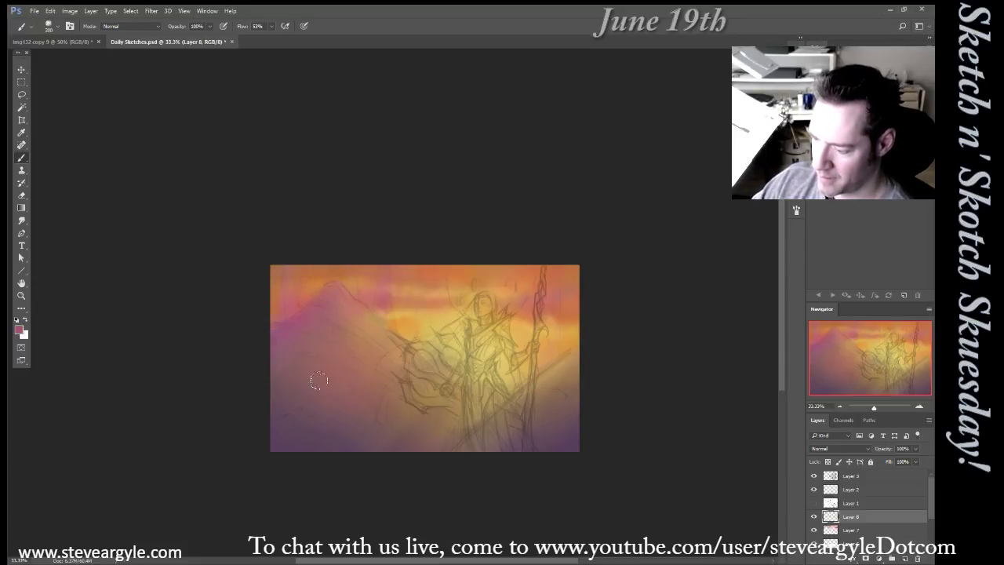
Add a new layer and switch to the BRUSH_Dry_character preset with a reduced brush size
key("bracketright")
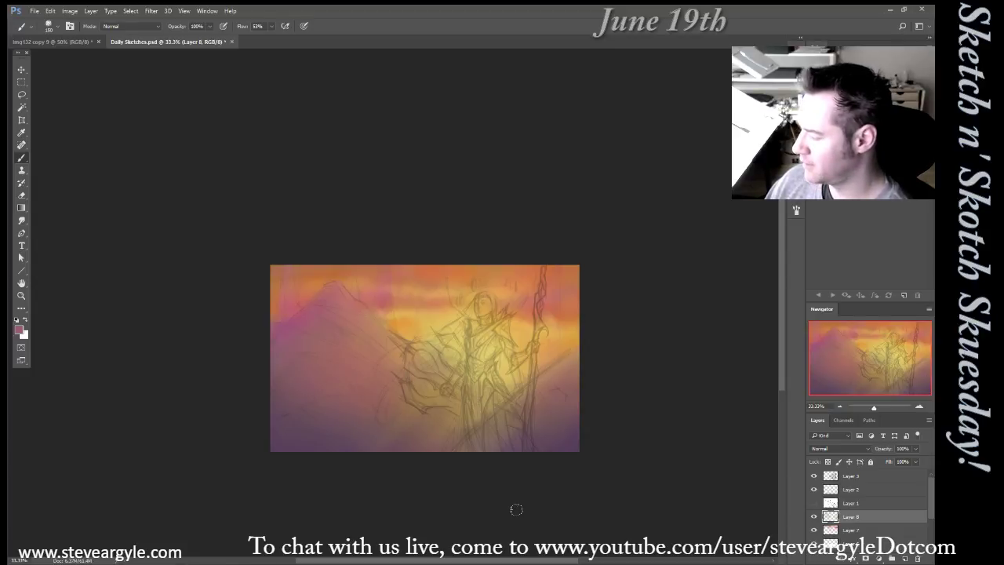
key("ctrl+shift+alt+n")
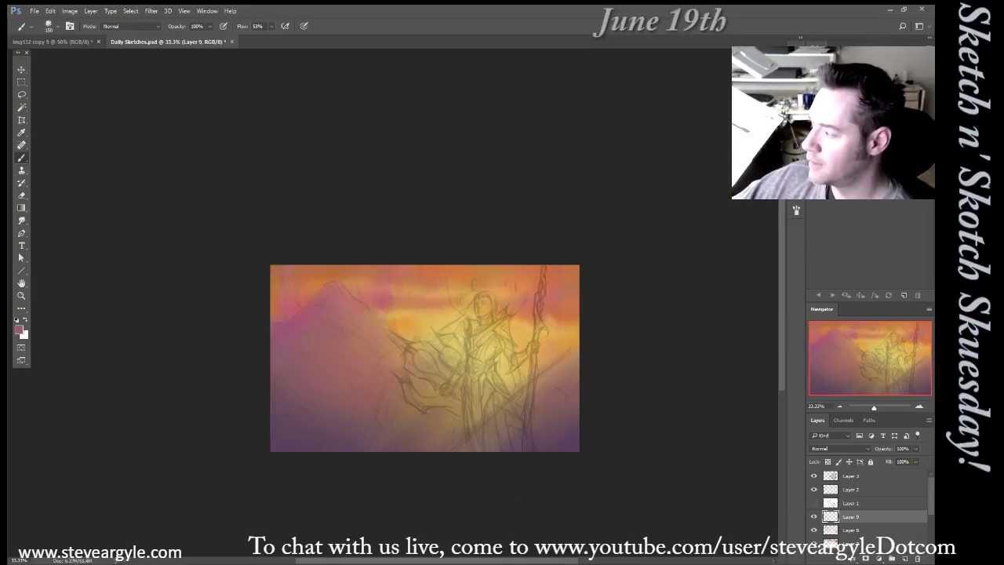
left_click(592, 103)
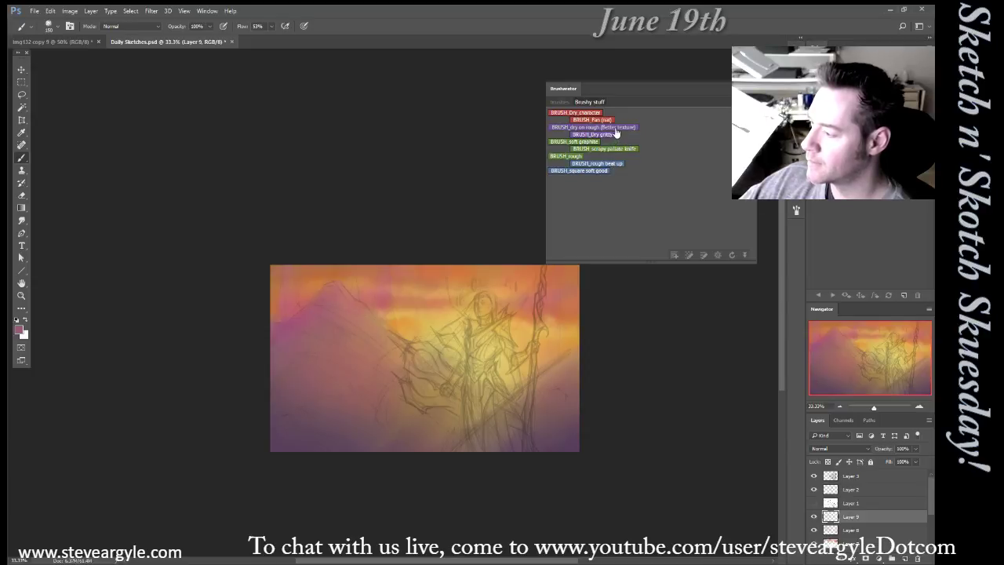
left_click(596, 113)
key("[")
key("[")
key("[")
key("[")
key("[")
key("[")
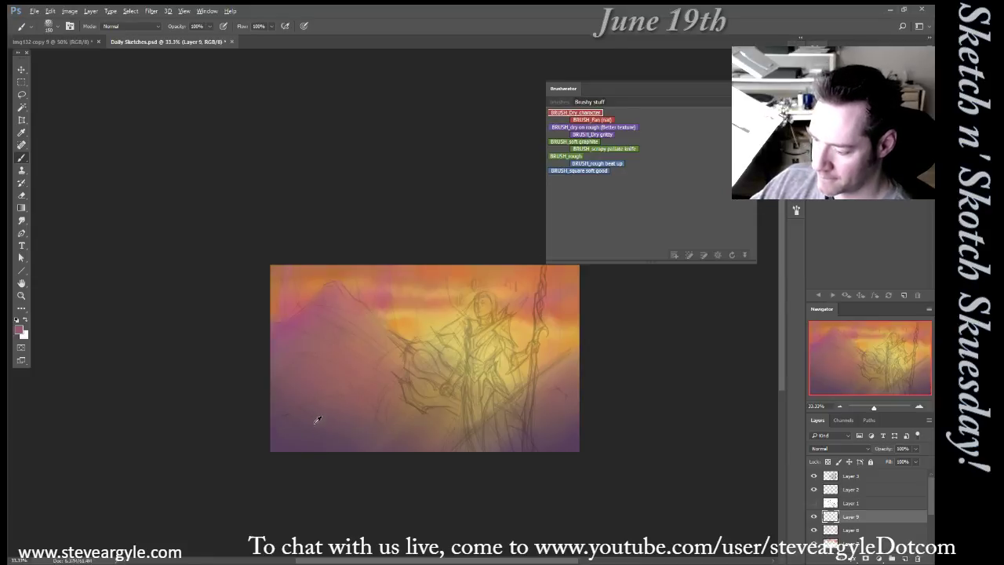
Sample the dark purple near the canvas's lower left and paint a rounded foreground hill there
left_click(308, 429, "alt")
mouse_move(300, 408)
left_mouse_down()
mouse_move(342, 396)
mouse_move(280, 420)
mouse_move(326, 398)
mouse_move(366, 402)
mouse_move(335, 396)
mouse_move(391, 424)
mouse_move(329, 405)
left_mouse_up()
key("]")
key("]")
key("]")
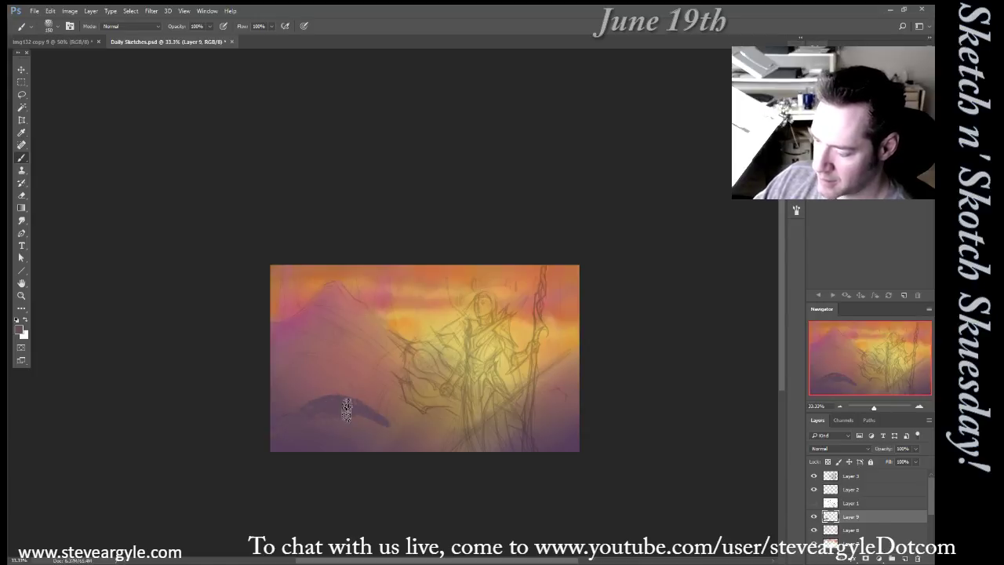
key("bracketright")
key("bracketright")
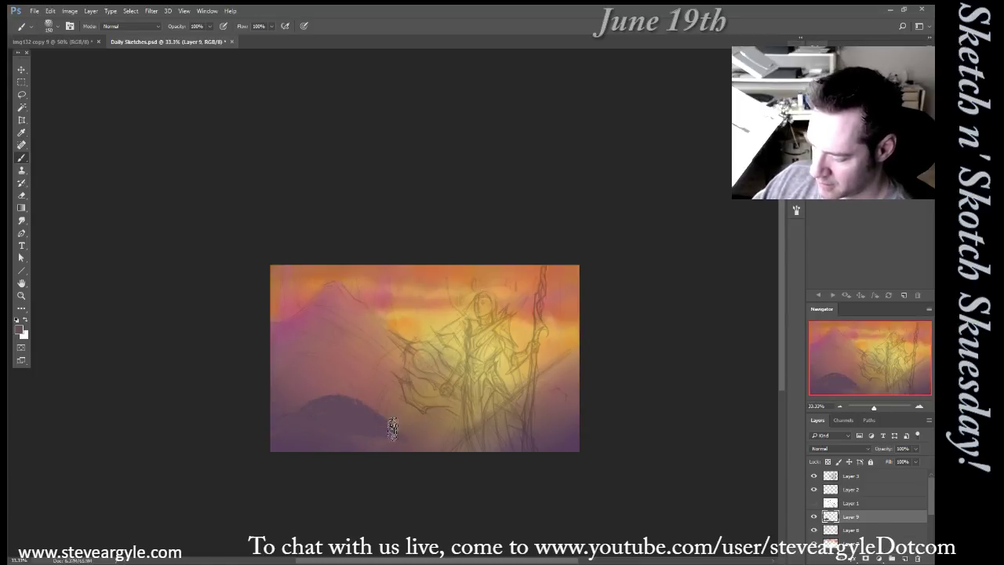
Paint a dark purple foreground hill rising from the figure's feet to the canvas's lower right edge
key("bracketleft")
key("bracketleft")
left_click_drag(487, 439, 502, 430)
left_click_drag(441, 450, 537, 424)
left_click(581, 434, "alt")
key("bracketleft")
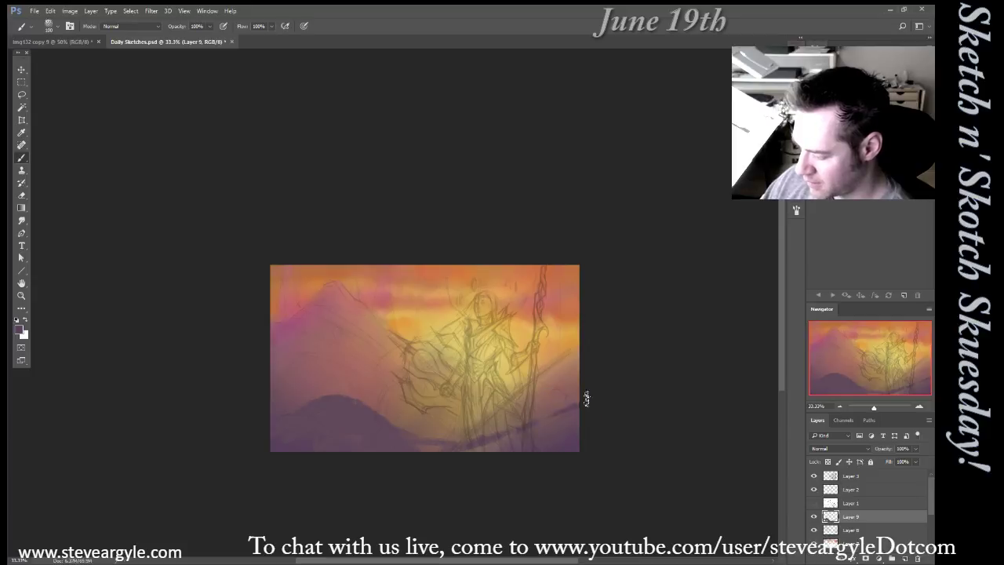
key("bracketright")
key("bracketright")
key("bracketright")
key("bracketright")
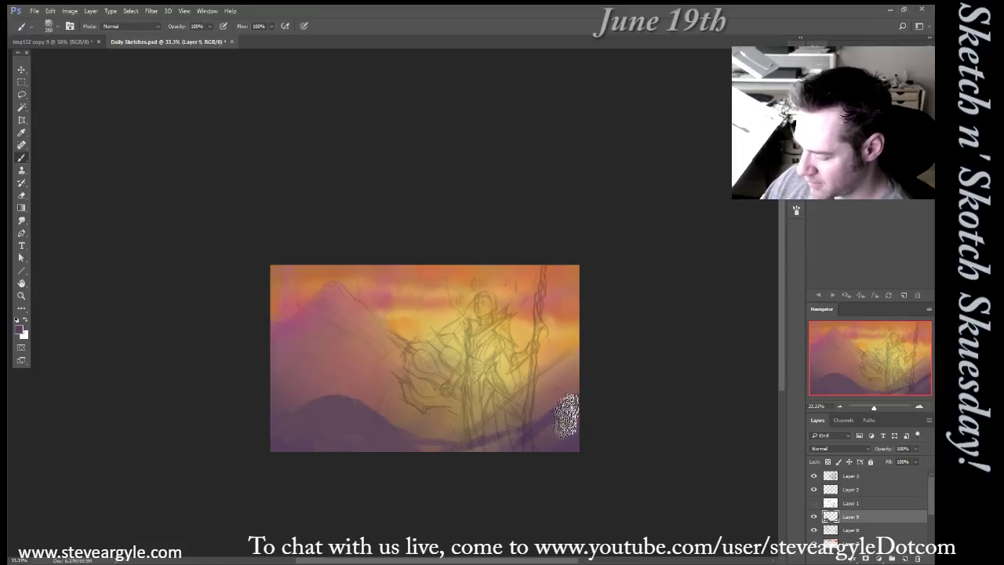
Sample a muted reddish mauve from the mountain and paint a mid-ground ridge sloping down toward the figure's cape
key("bracketleft")
key("bracketleft")
left_click(354, 374, "alt")
key("bracketleft")
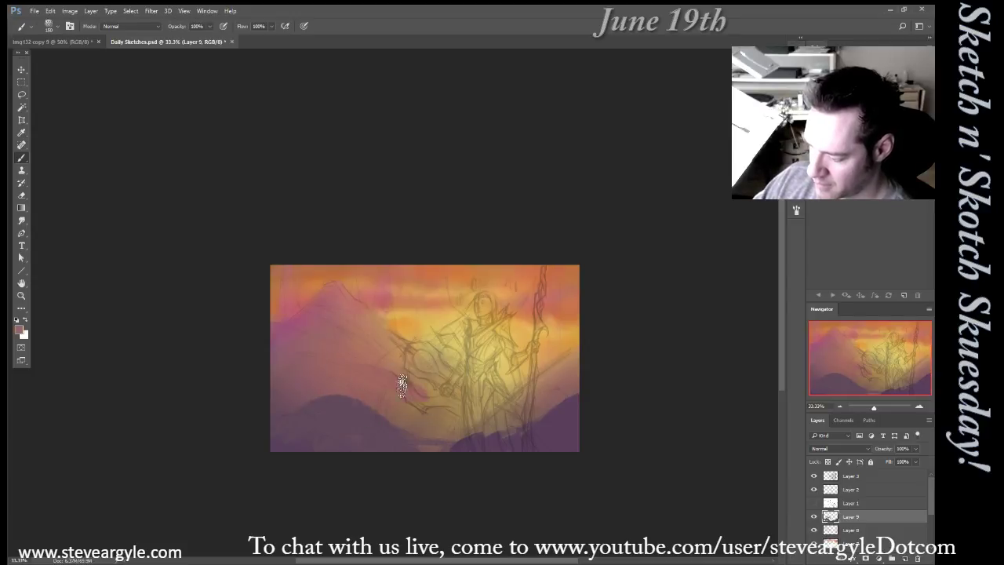
key("bracketright")
key("bracketright")
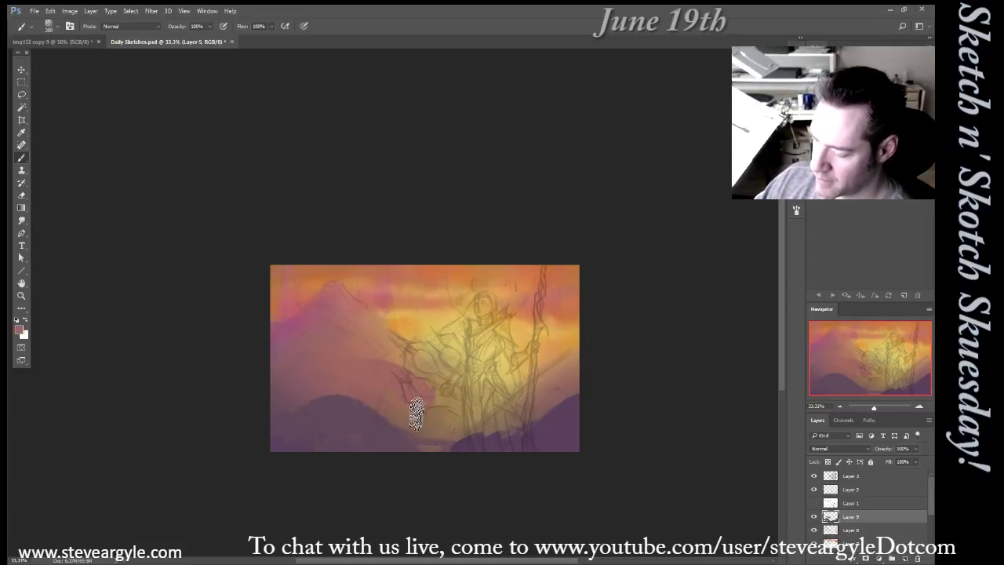
Paint a reddish mauve mid-ground hill behind the figure's legs and the right foreground hill
key("bracketleft")
key("bracketleft")
key("bracketleft")
left_click_drag(477, 412, 543, 378)
key("bracketleft")
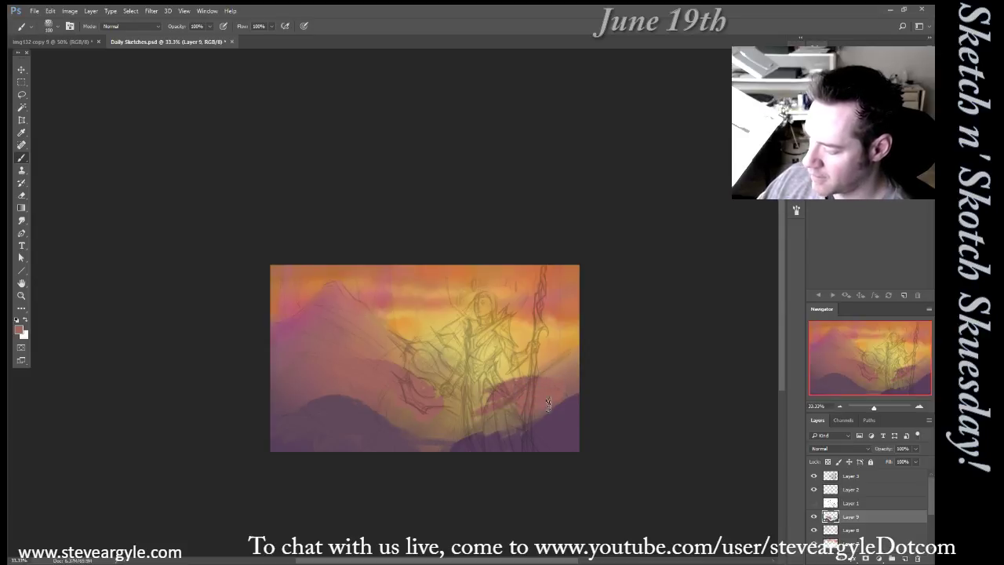
Sample the purple at the canvas's left edge and rough in dark strokes on the left mountain, undoing the last attempts
key("bracketright")
left_click(271, 388, "alt")
mouse_move(276, 379)
left_mouse_down()
mouse_move(363, 349)
mouse_move(309, 353)
mouse_move(344, 364)
mouse_move(306, 360)
mouse_move(341, 363)
mouse_move(300, 340)
mouse_move(352, 350)
mouse_move(322, 330)
left_mouse_up()
key("bracketright")
key("bracketright")
key("bracketright")
key("ctrl+alt+z")
key("ctrl+alt+z")
key("ctrl+alt+z")
key("ctrl+alt+z")
key("ctrl+alt+z")
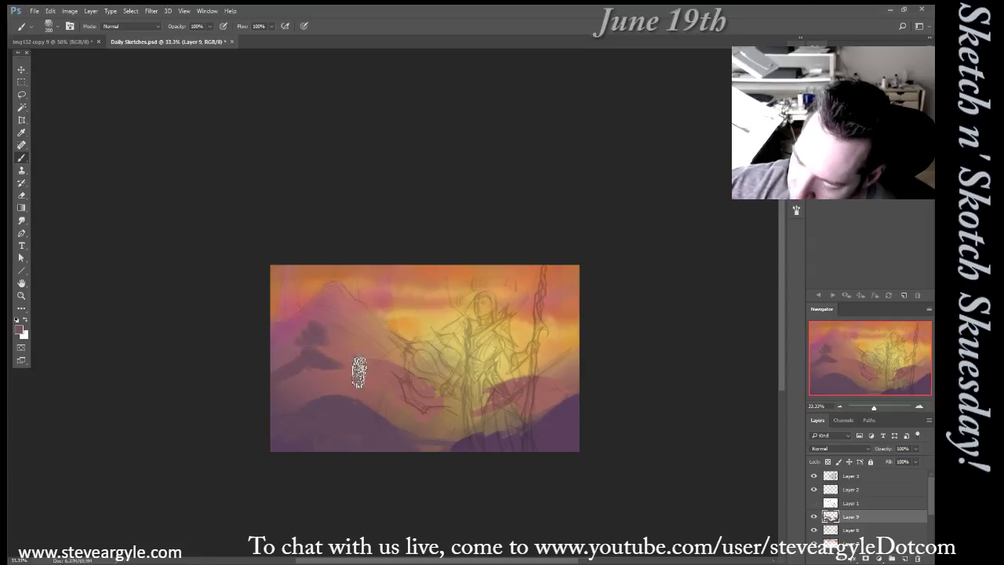
Fill out the dark purple ridge across the base of the left mountain
key("bracketright")
key("bracketright")
mouse_move(332, 359)
left_mouse_down()
mouse_move(364, 364)
mouse_move(309, 378)
left_mouse_up()
key("bracketright")
key("bracketleft")
key("bracketleft")
key("bracketleft")
Sample the magenta purple on the mountain's left slope and paint it over the mountain above the dark ridge
left_click(283, 337, "alt")
key("bracketright")
key("bracketright")
key("bracketright")
key("bracketright")
key("bracketright")
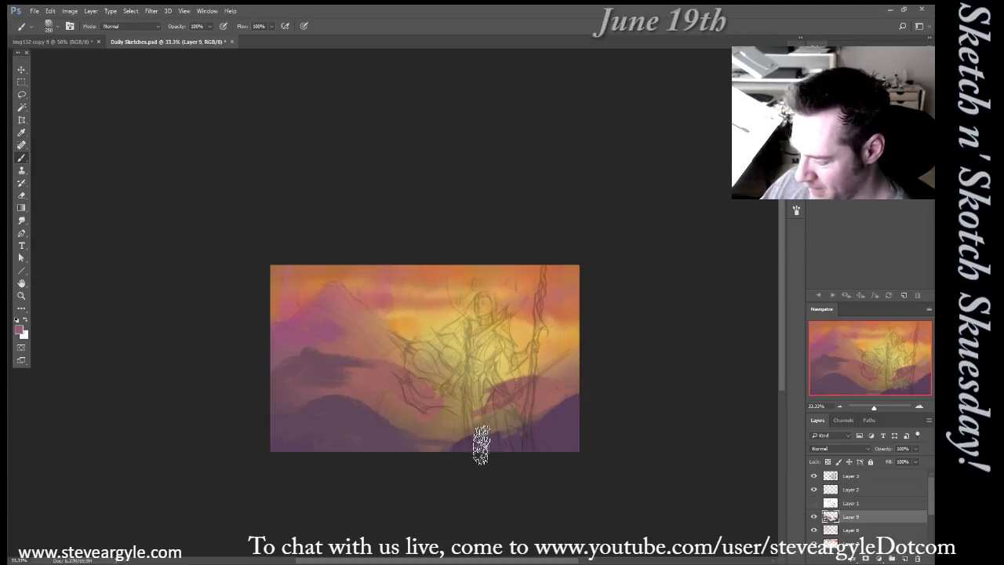
key("bracketleft")
key("bracketleft")
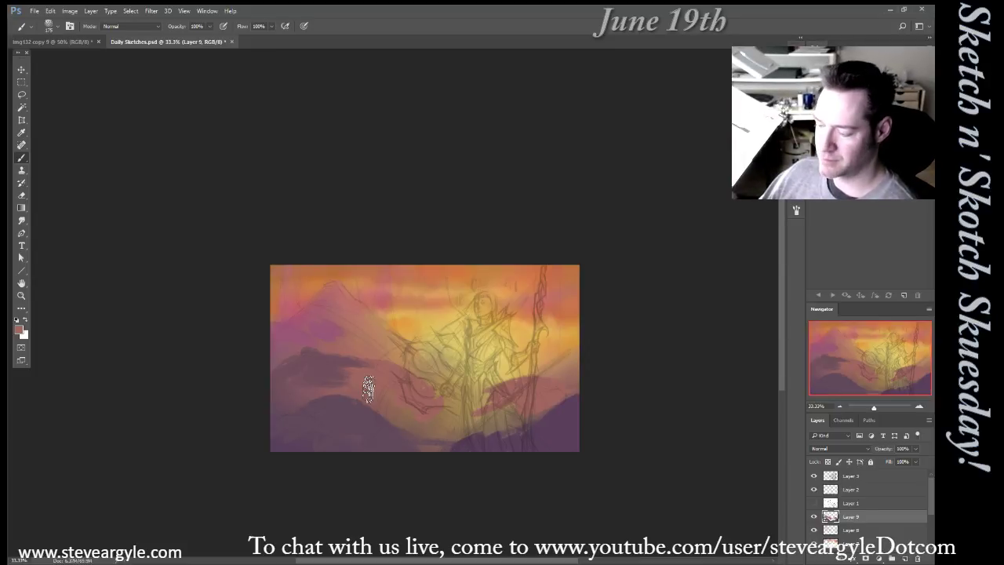
key("[")
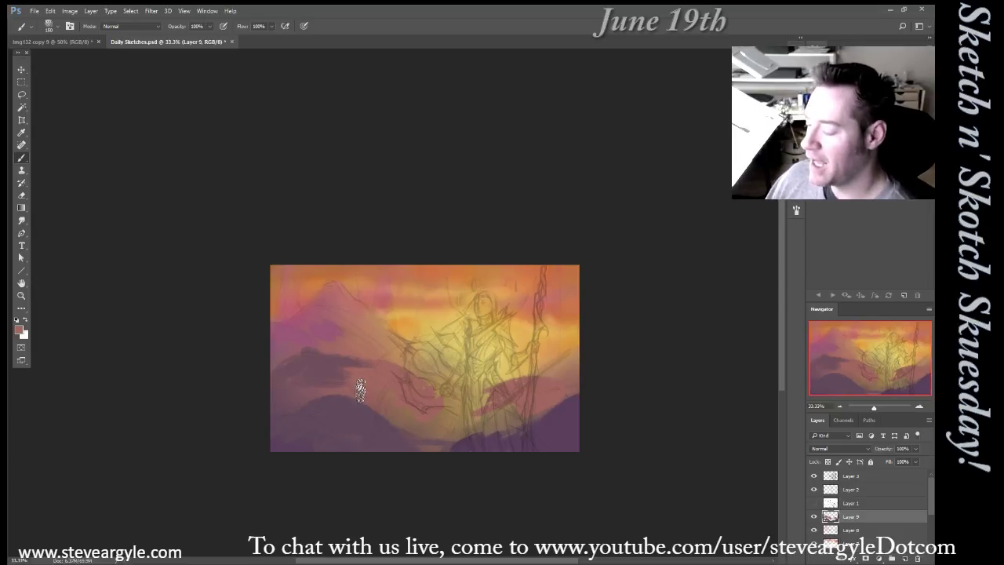
Sample the mountain's magenta and brush it over the left mid-ground ridge and behind the right foreground hill
left_click(332, 330, "alt")
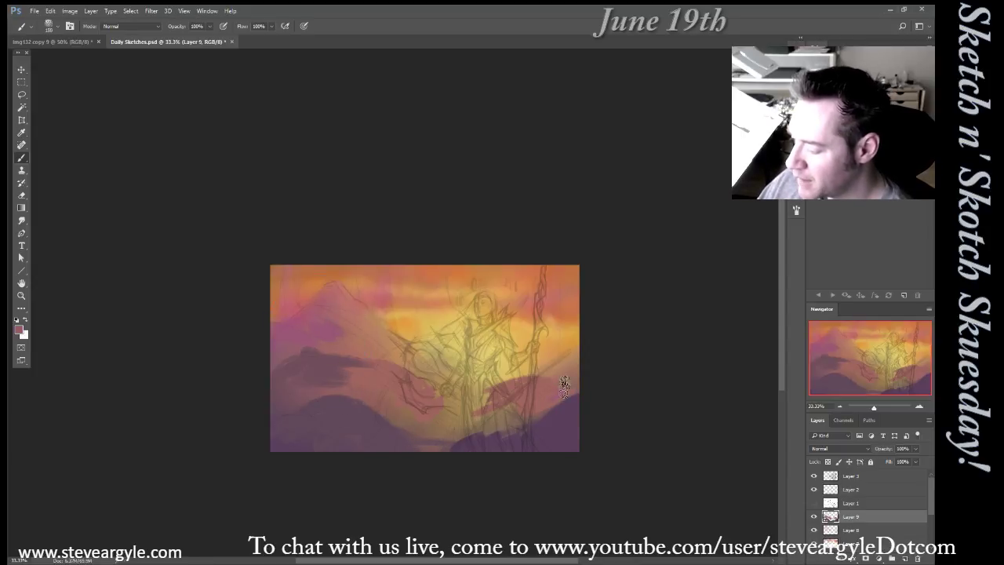
key("]")
key("]")
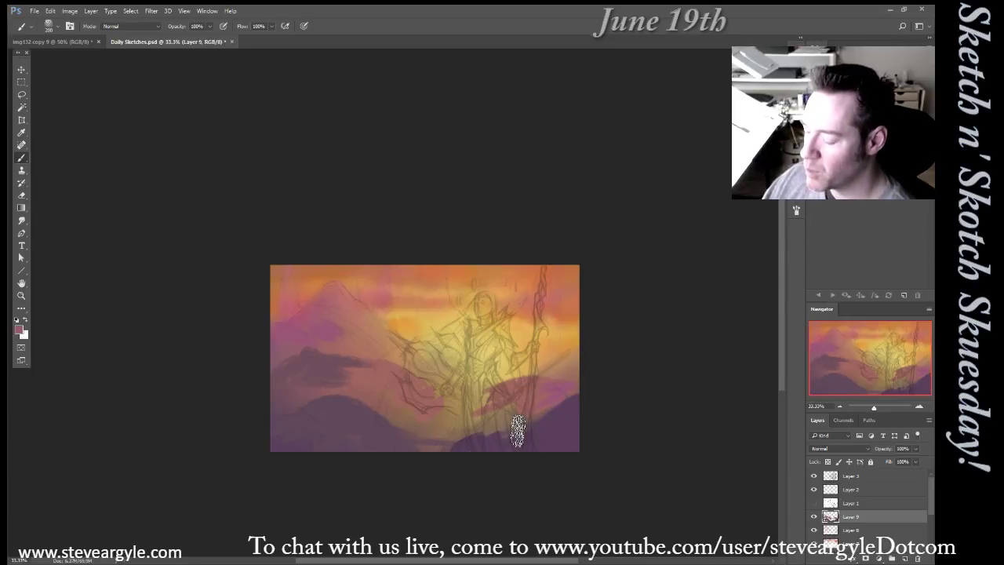
key("bracketright")
key("bracketleft")
key("bracketleft")
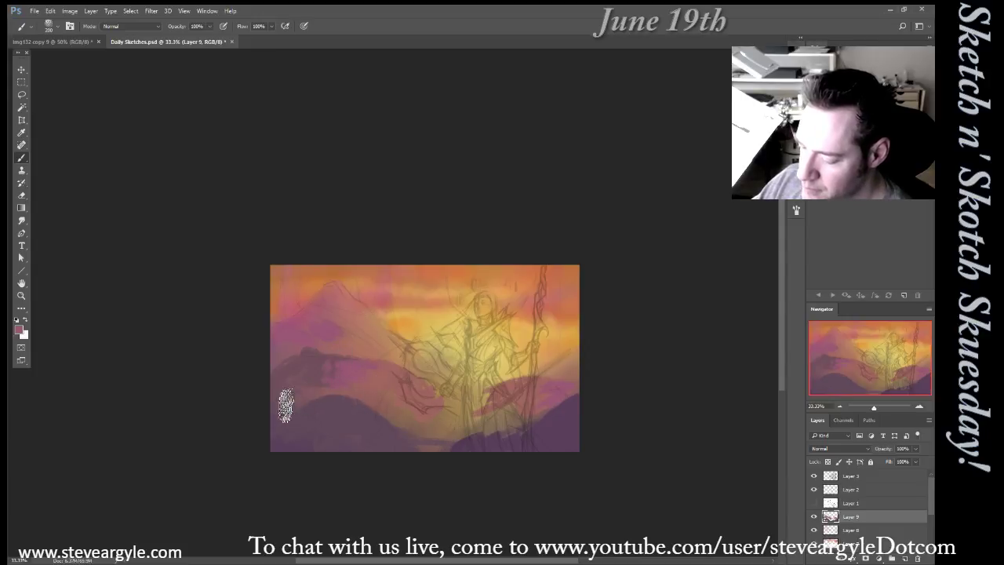
key("bracketright")
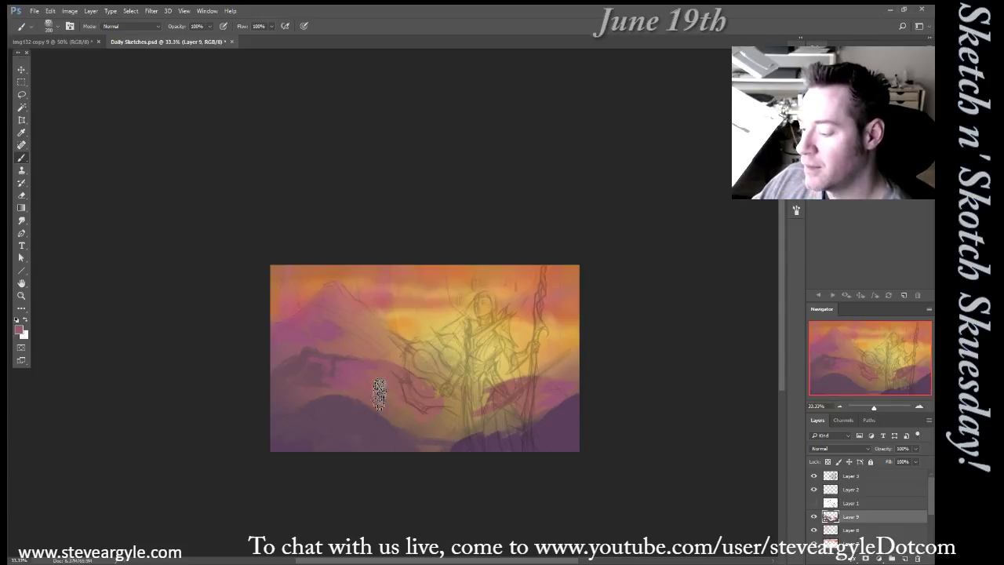
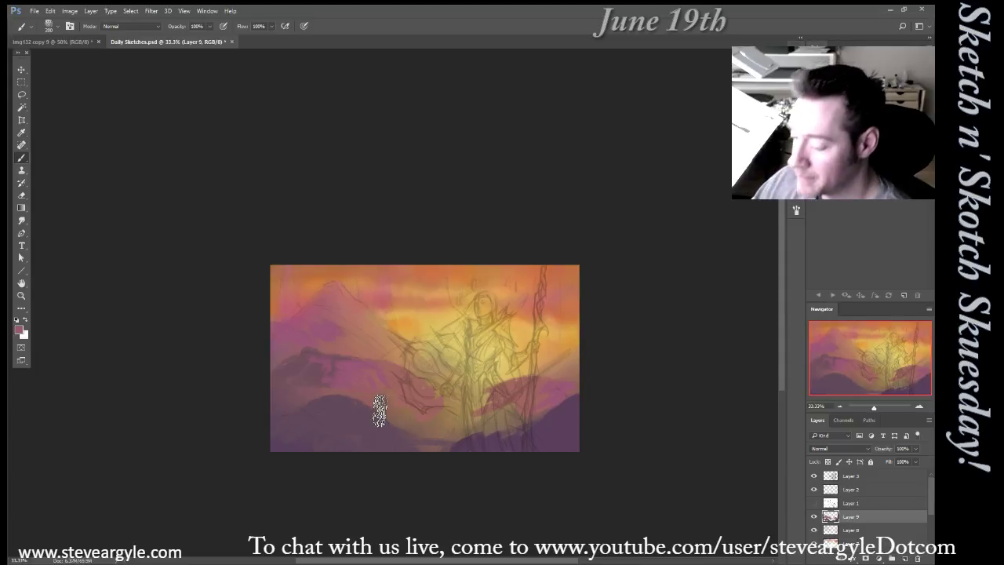
Sample the orange of the sky and paint sunlit highlights along the crest of the left mid-ground ridge
key("bracketleft")
key("bracketleft")
key("bracketleft")
left_click(403, 324, "alt")
key("bracketleft")
key("bracketleft")
key("bracketleft")
mouse_move(405, 369)
left_mouse_down()
mouse_move(316, 348)
mouse_move(399, 368)
mouse_move(347, 359)
mouse_move(427, 386)
mouse_move(375, 371)
mouse_move(410, 381)
left_mouse_up()
key("bracketright")
key("bracketright")
key("bracketright")
key("bracketright")
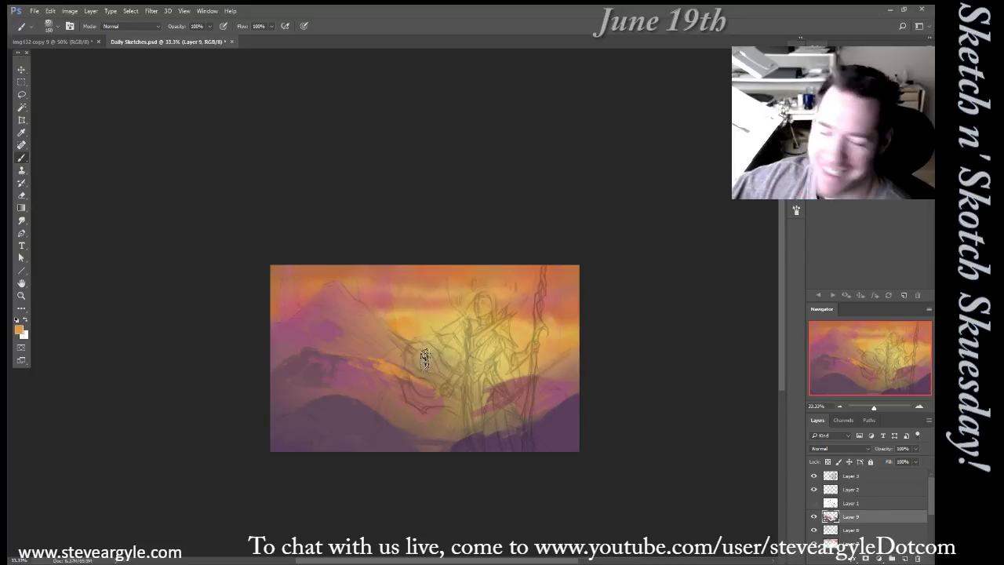
Paint orange sunlight down the right slope of the large left mountain, varying the brush size
key("bracketleft")
key("bracketleft")
key("bracketleft")
key("bracketleft")
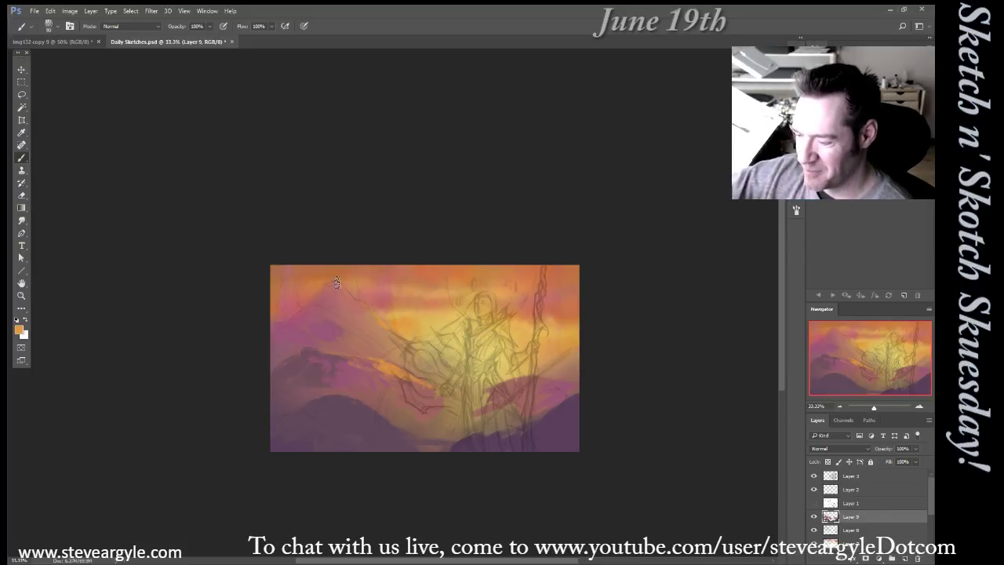
key("bracketright")
key("bracketright")
key("bracketright")
key("bracketright")
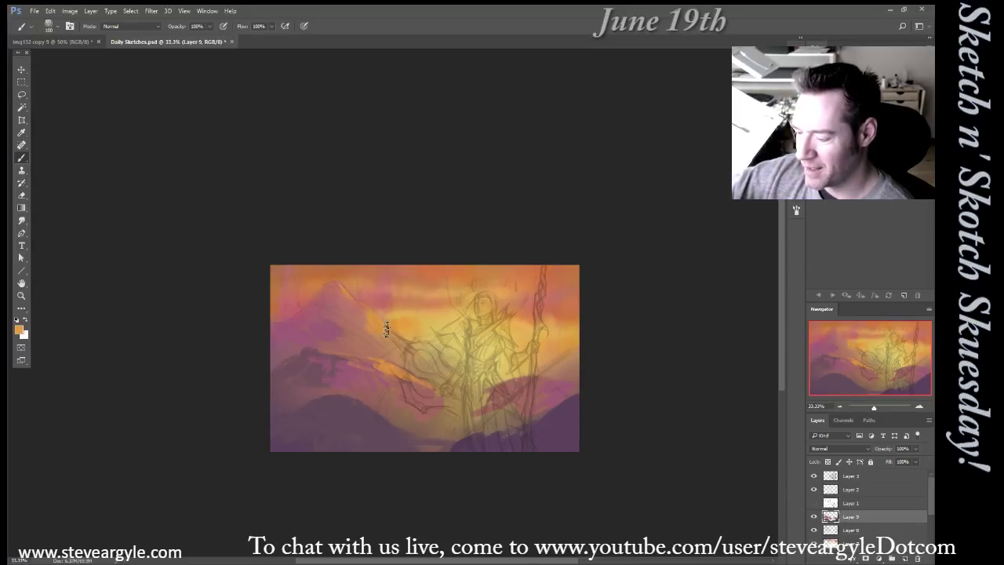
key("]")
key("bracketleft")
key("bracketleft")
key("bracketleft")
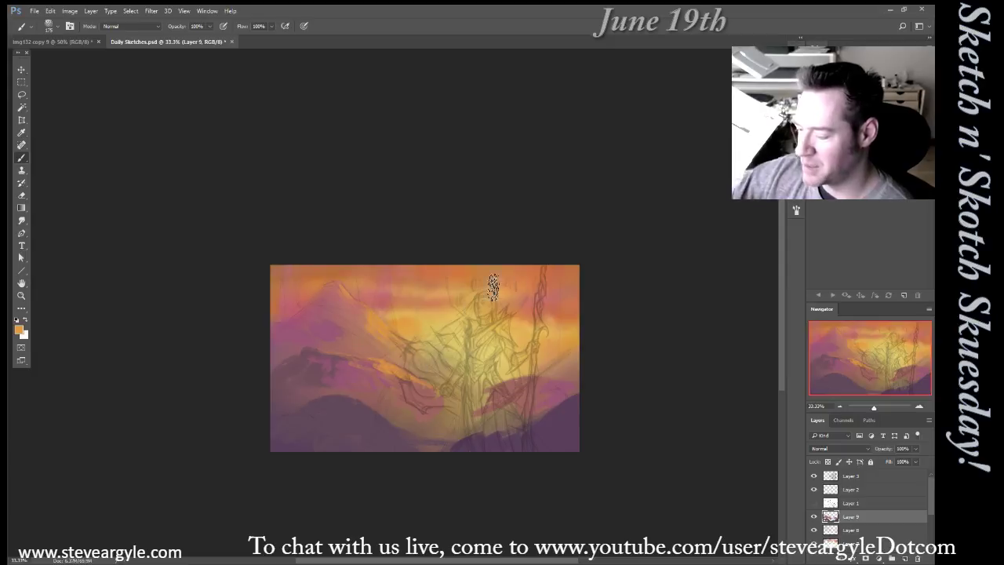
Sample the pale yellow glow beside the figure and add highlights to the far right slope and the left mountain's edge
left_click(514, 367, "alt")
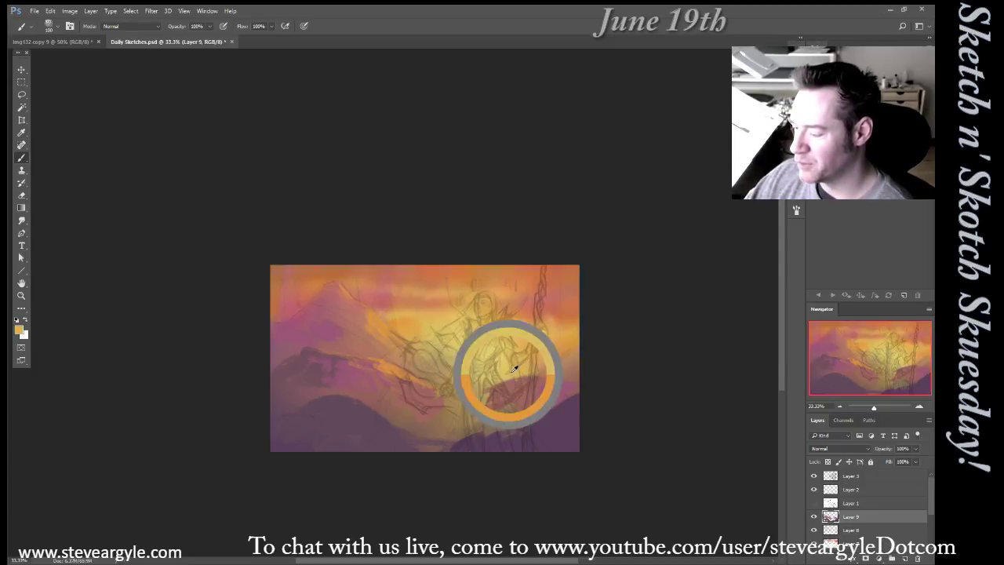
key("bracketright")
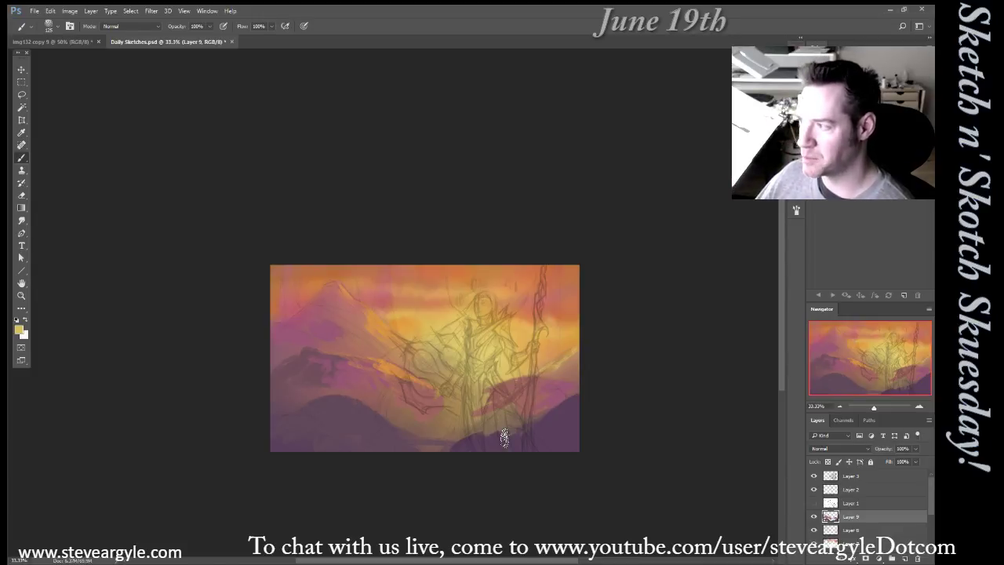
key("bracketleft")
key("bracketleft")
key("bracketleft")
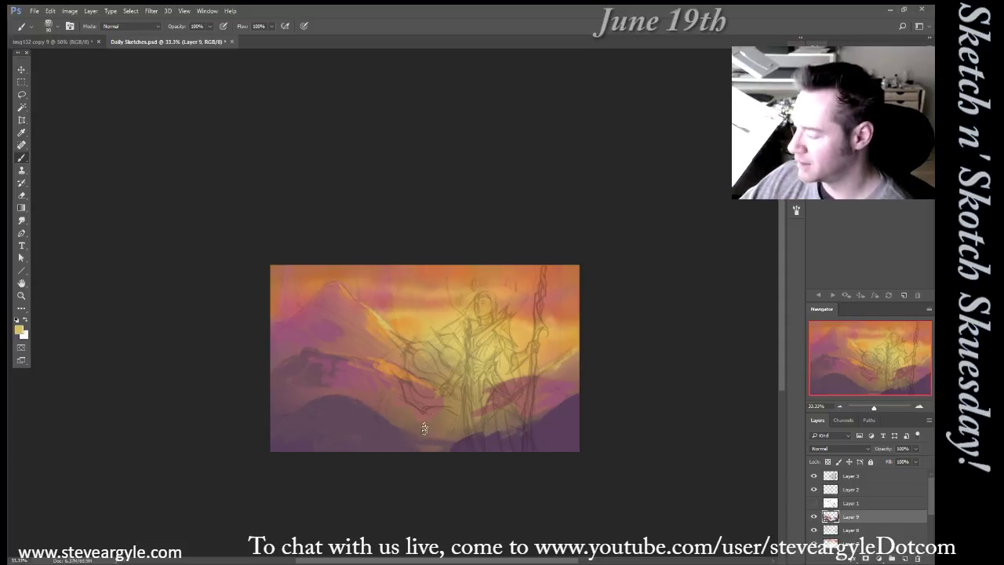
Sample mauve and pinkish red from the left mountain and paint its shaded face beneath the sunlit edge
left_click(365, 337, "alt")
key("bracketright")
key("bracketright")
left_click_drag(359, 330, 401, 370)
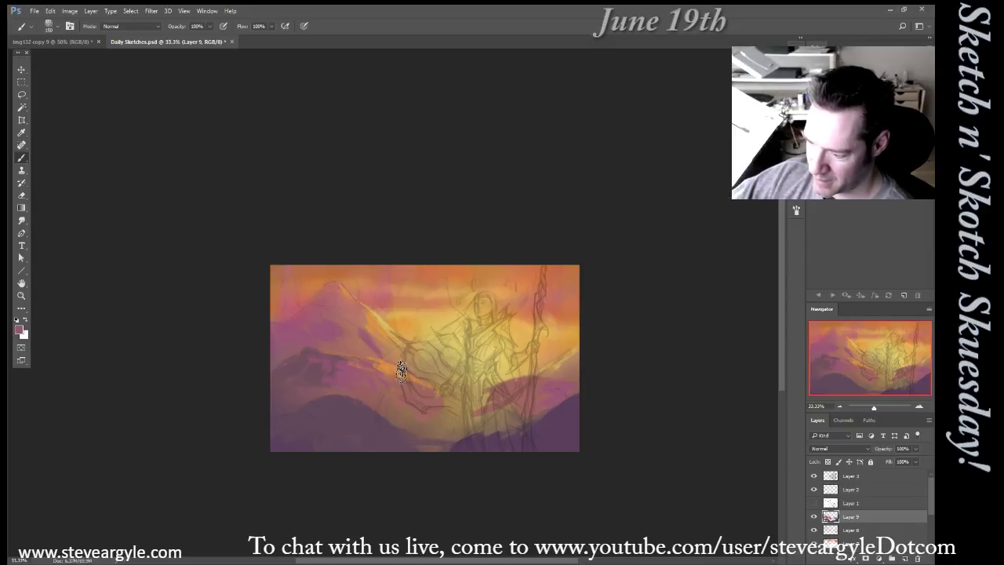
left_click(361, 324, "alt")
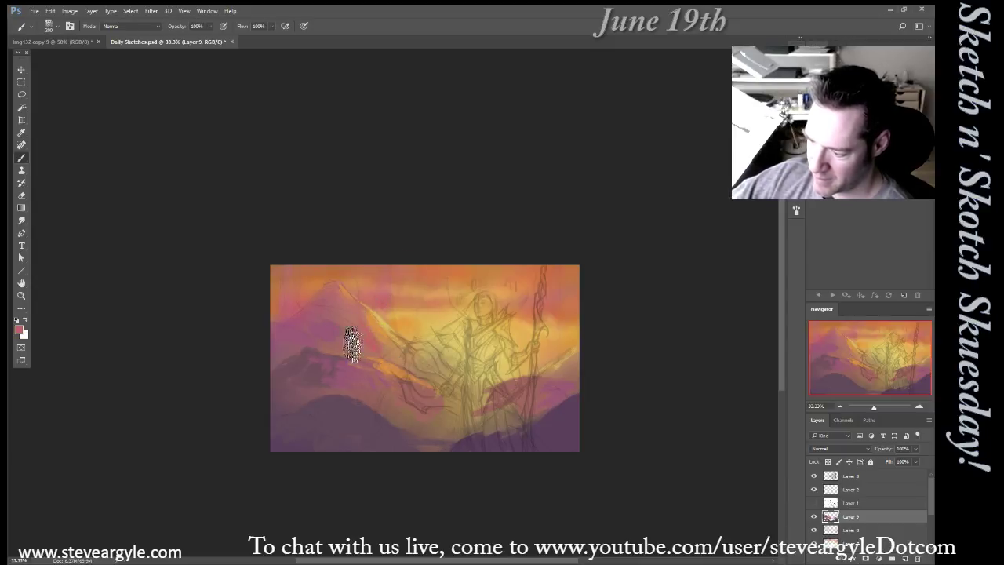
Sample the dark purple of the left ridge and paint shadows up the mountain's left flank
left_click(310, 363, "alt")
left_click_drag(284, 354, 310, 323)
key("bracketright")
key("bracketright")
Blend the left mountain's shadows and the foreground hill at the figure's feet with the Smudge tool
key("r")
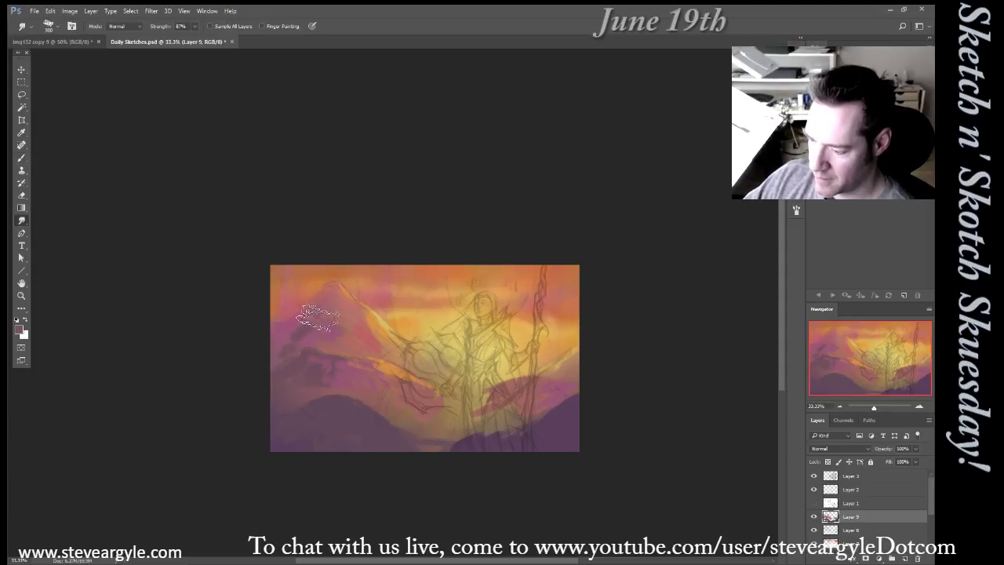
key("bracketright")
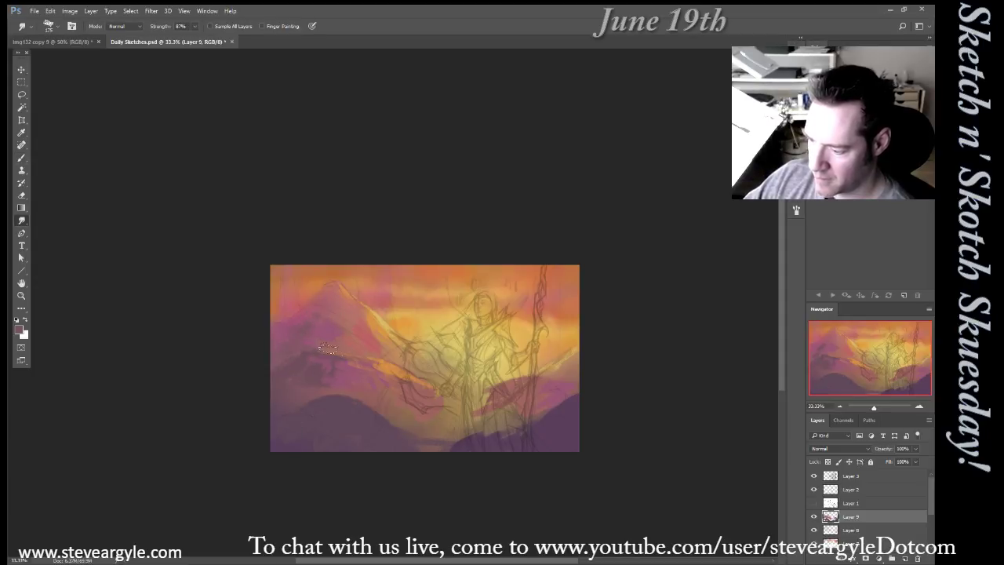
key("bracketright")
key("bracketleft")
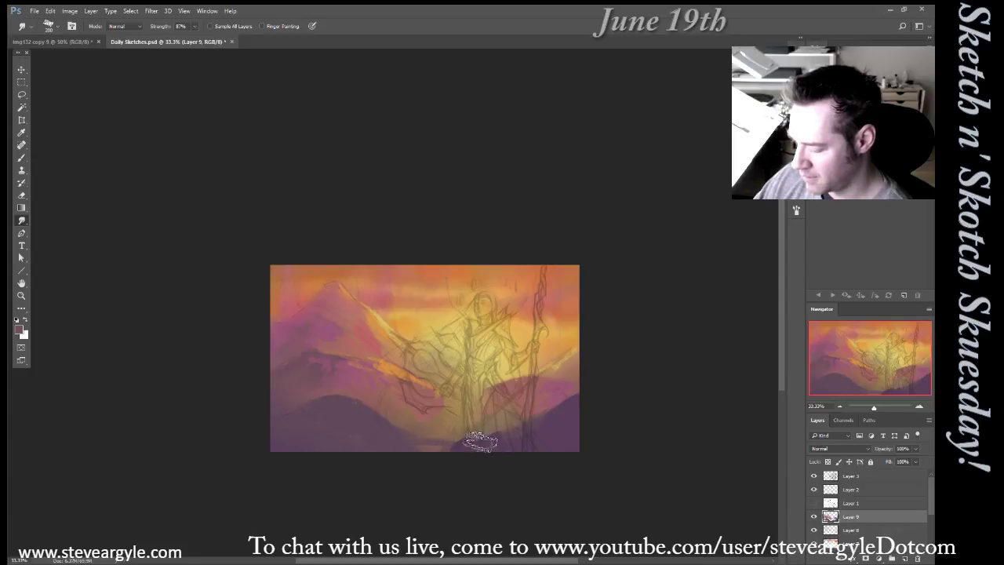
key("bracketright")
key("bracketleft")
key("bracketleft")
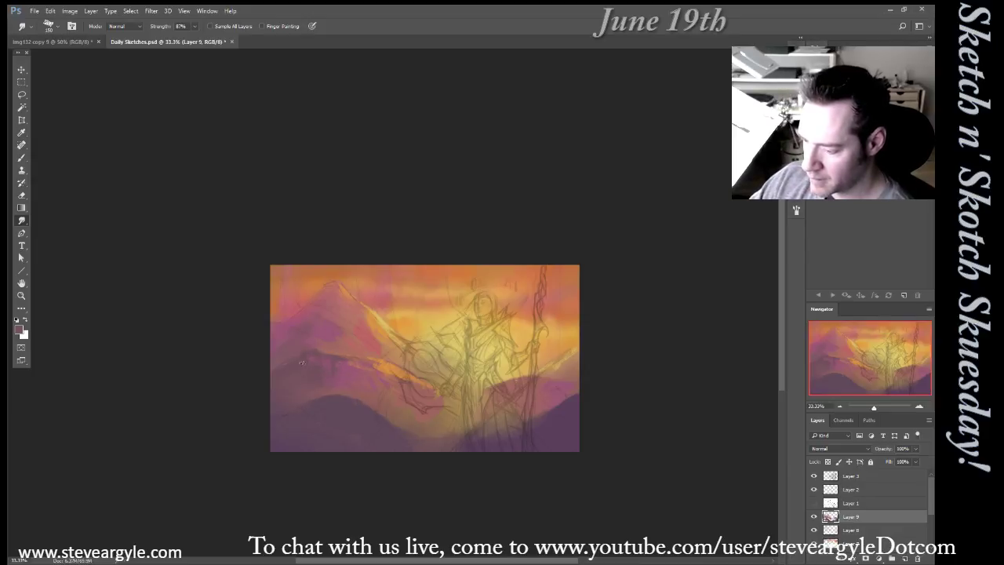
Load the Kyle's Real Oils - 01 mixer brush from the saved brush collection
key("F5")
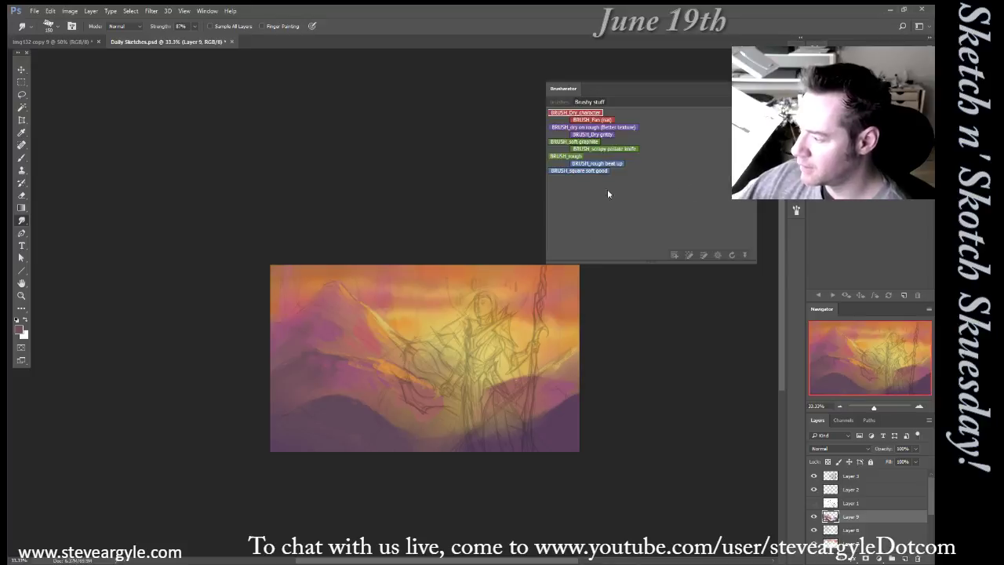
left_click(561, 102)
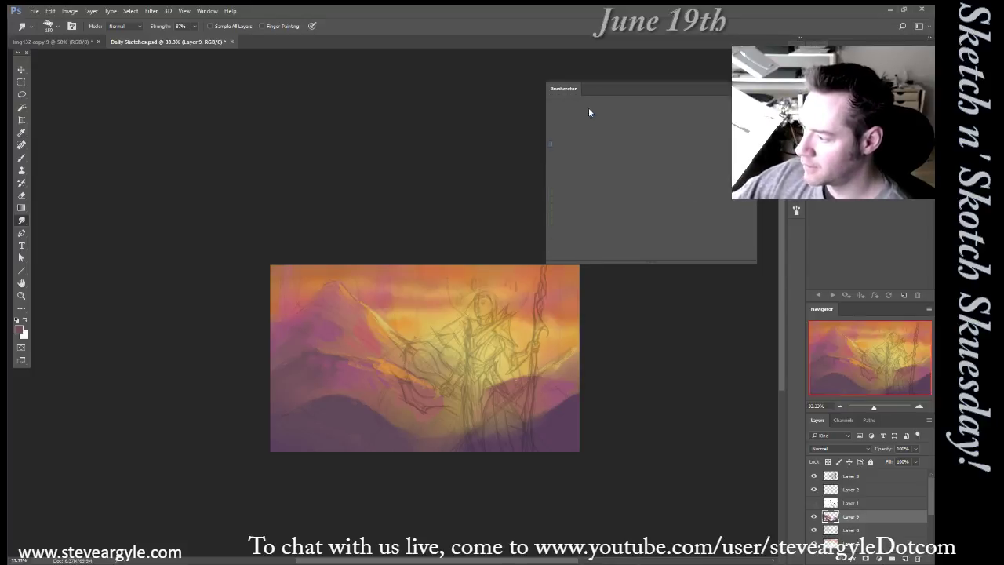
left_click(590, 193)
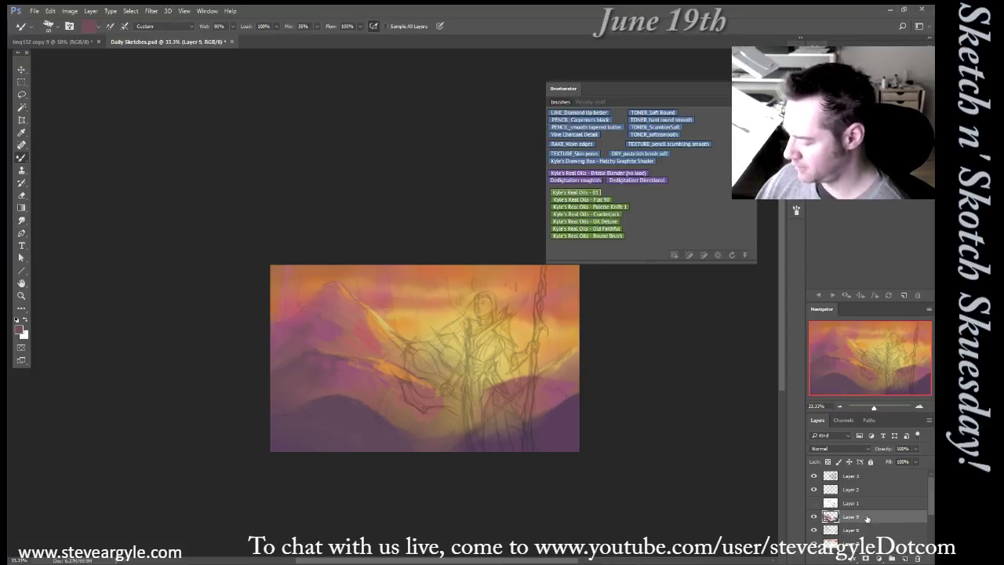
key("F5")
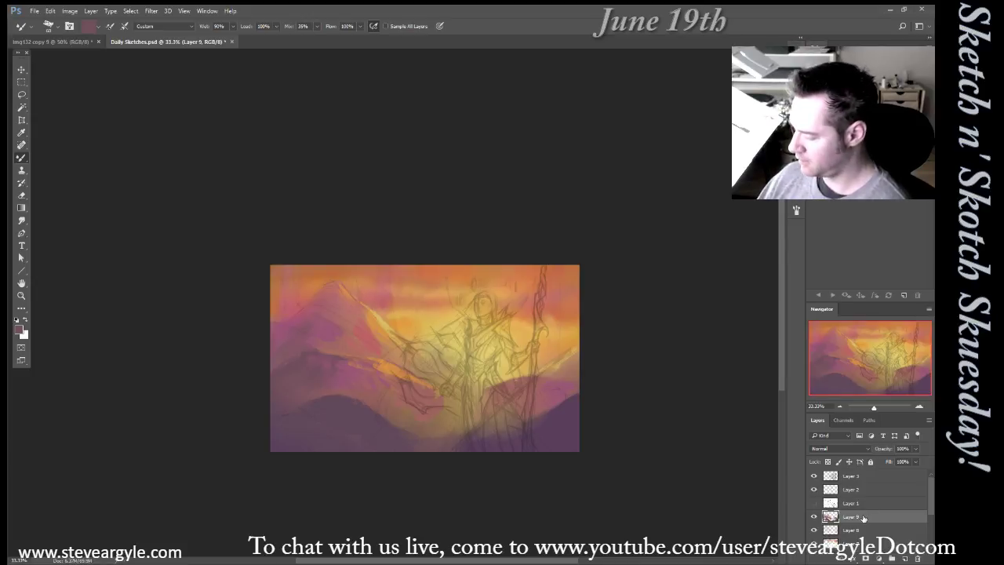
Stamp Layer 9 and the painting layers beneath it into a single merged copy above them
left_click_drag(933, 508, 932, 545)
left_click(887, 545, "shift")
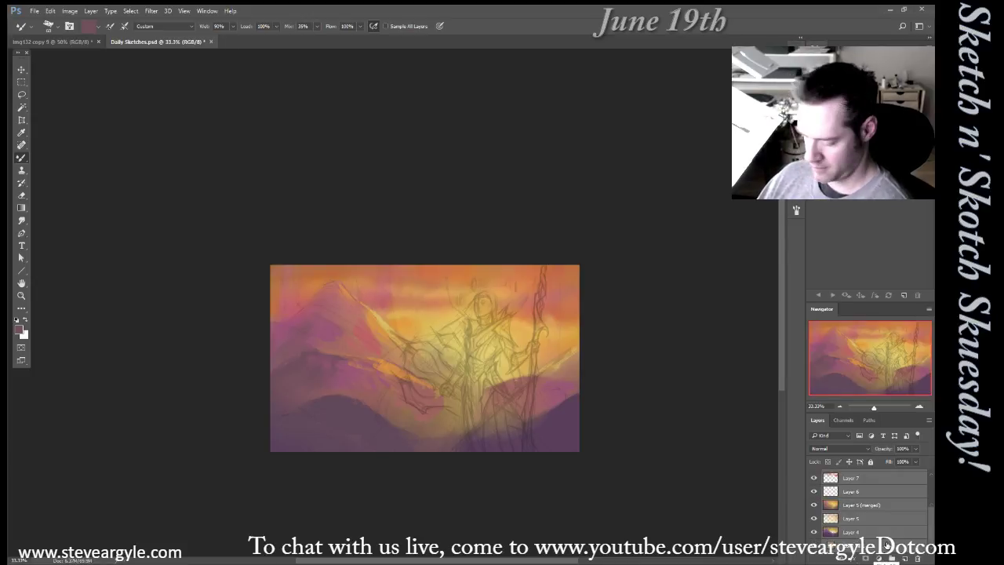
key("ctrl+alt+e")
scroll(916, 536, "down", 3)
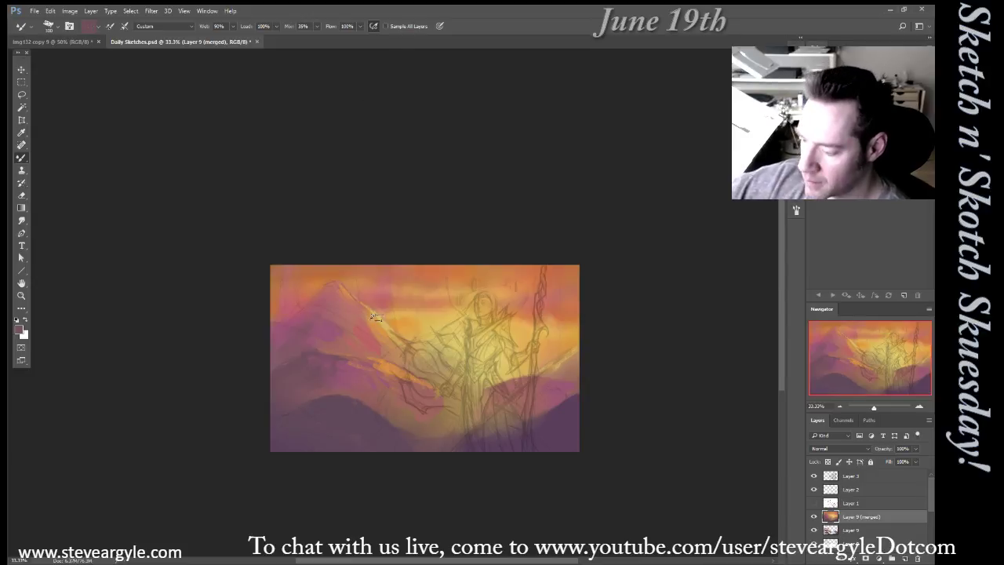
Blend the left mountain's sunlit edge, then sample mauve from its lower ridge and paint the shaded face up to the peak
left_click_drag(390, 335, 372, 316)
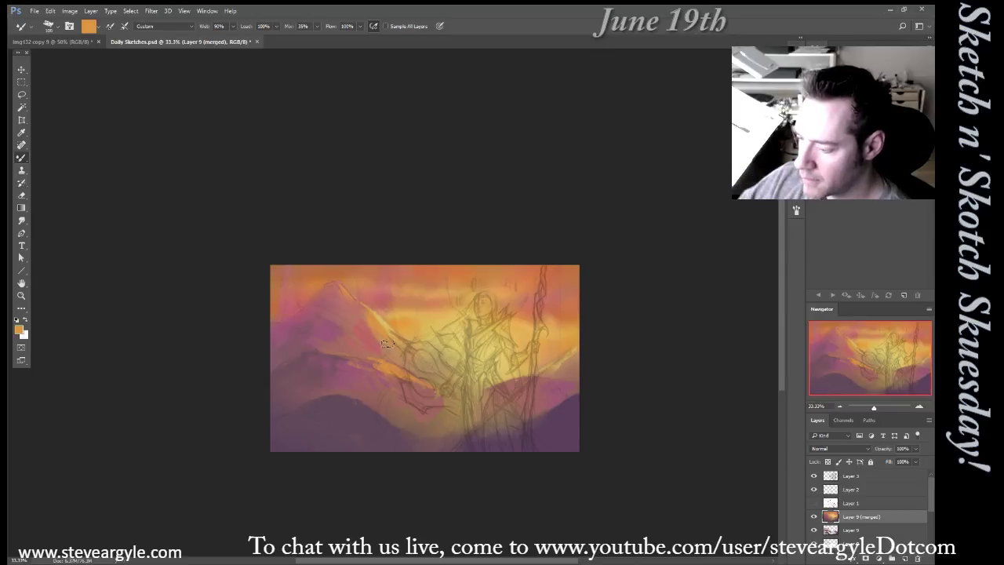
mouse_move(372, 332)
left_mouse_down()
mouse_move(332, 331)
mouse_move(362, 353)
left_mouse_up()
left_click(322, 364, "alt")
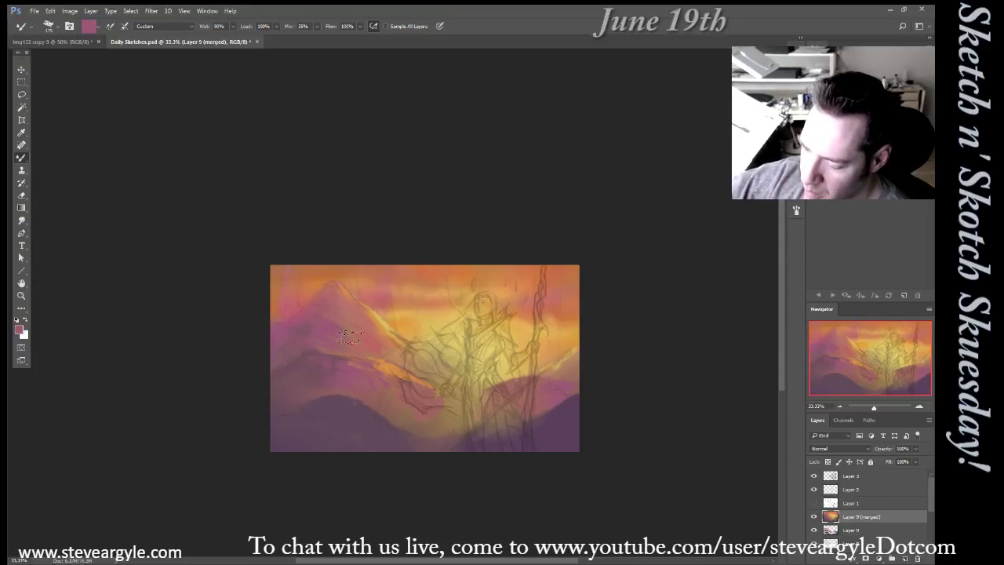
left_click_drag(332, 306, 326, 297)
key("bracketleft")
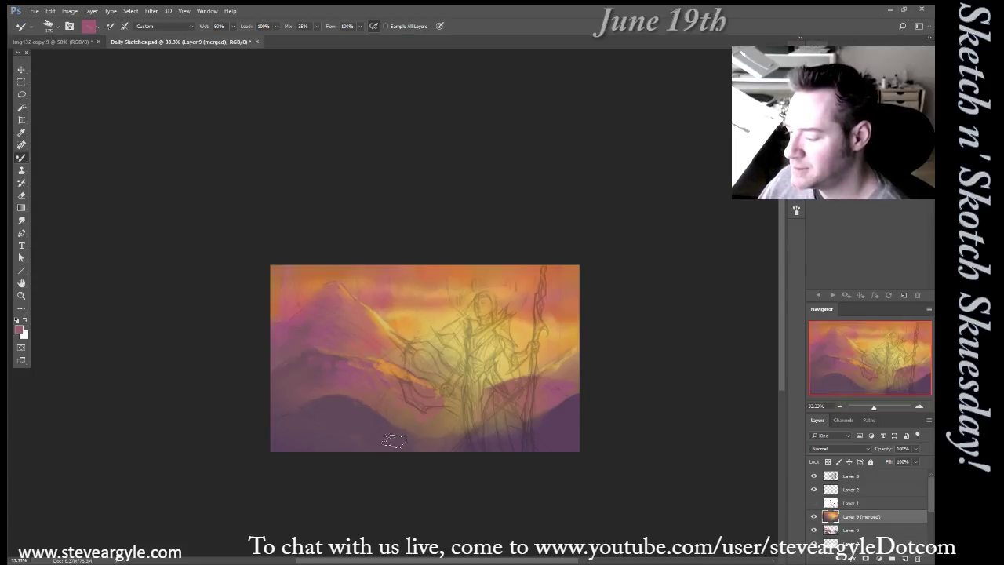
Sample oranges and yellows from the sky and highlights and rework the sunlit edges of the right slope and left mountain
left_click(570, 339, "alt")
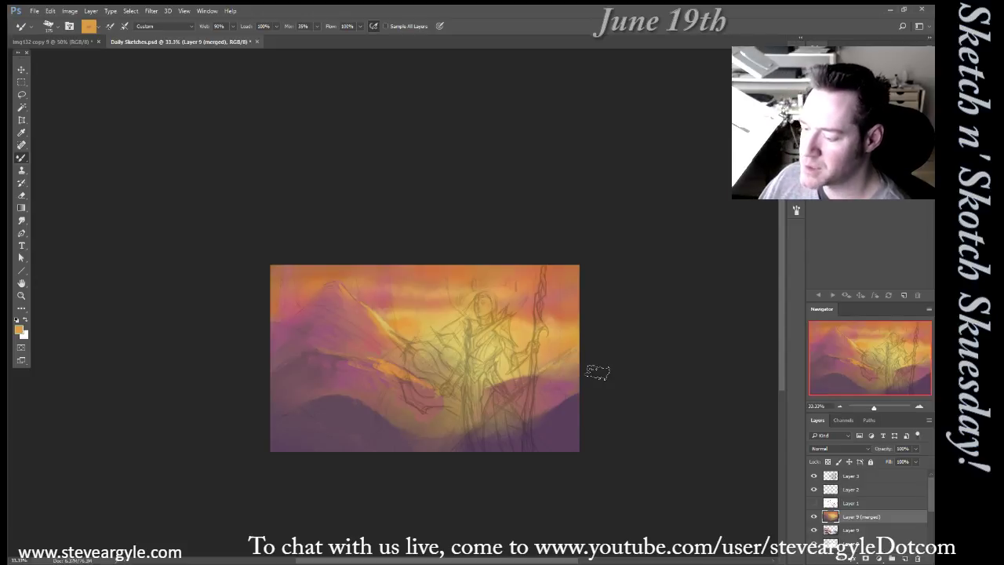
left_click(386, 320, "alt")
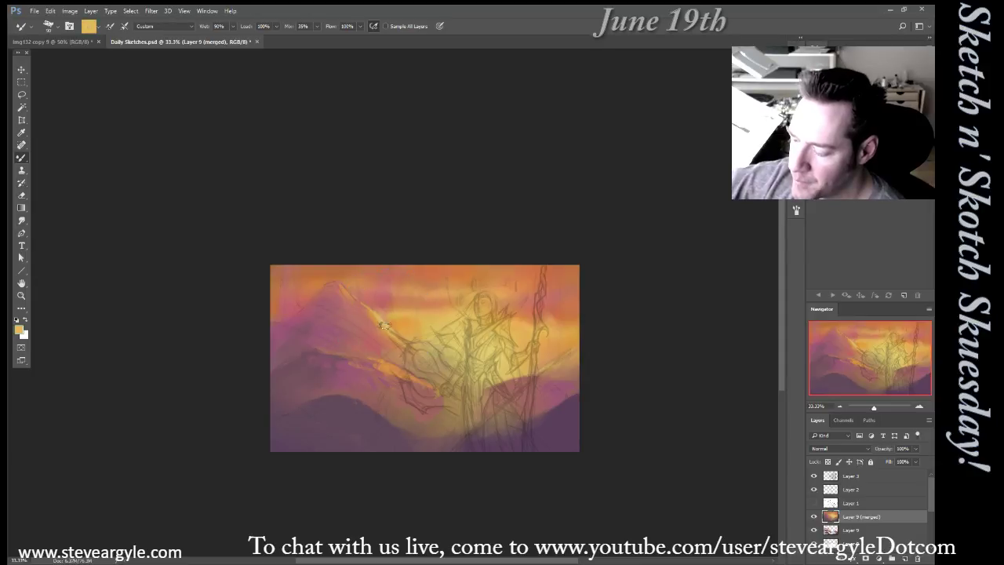
left_click(381, 325, "alt")
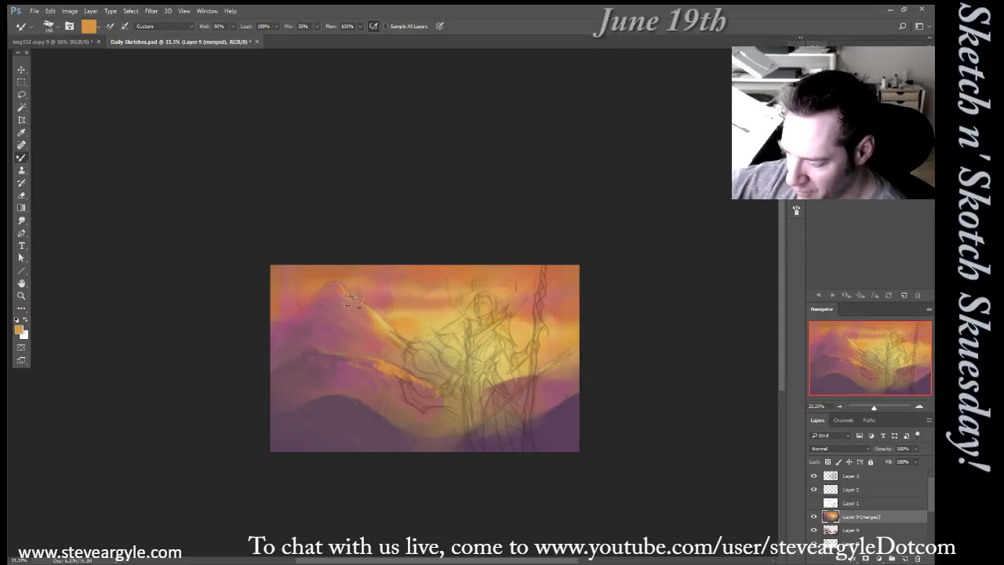
left_click(432, 320, "alt")
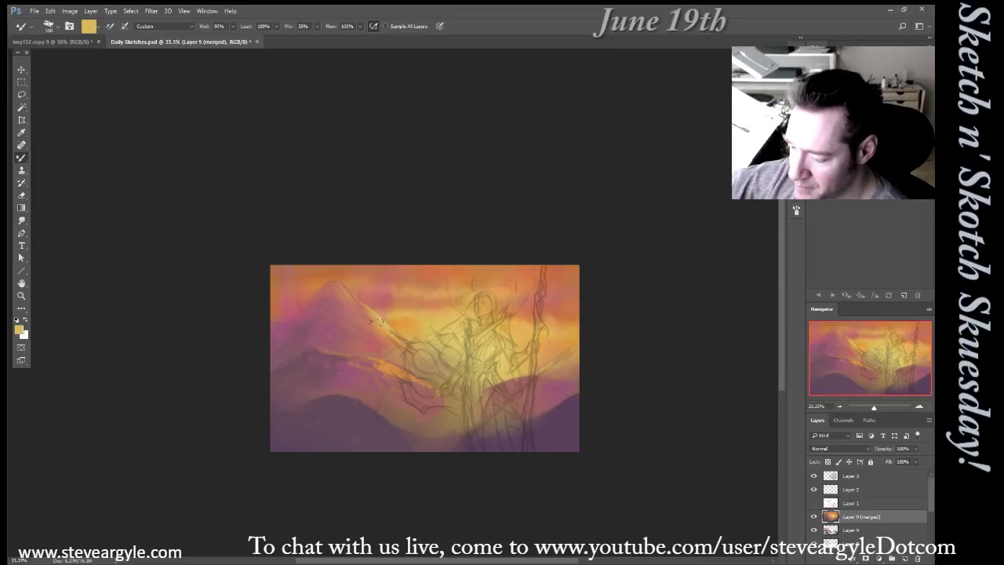
left_click(392, 353, "alt")
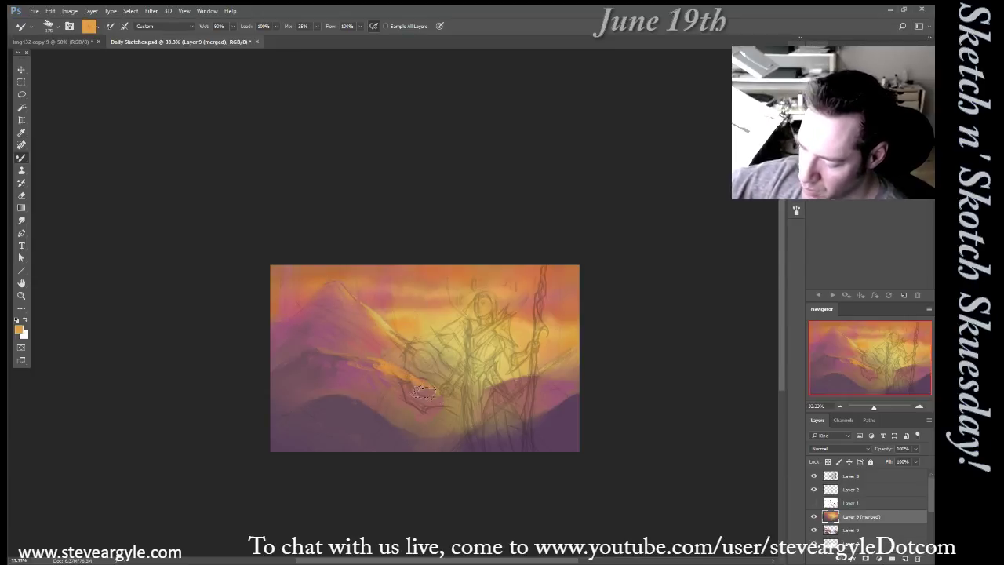
key("bracketleft")
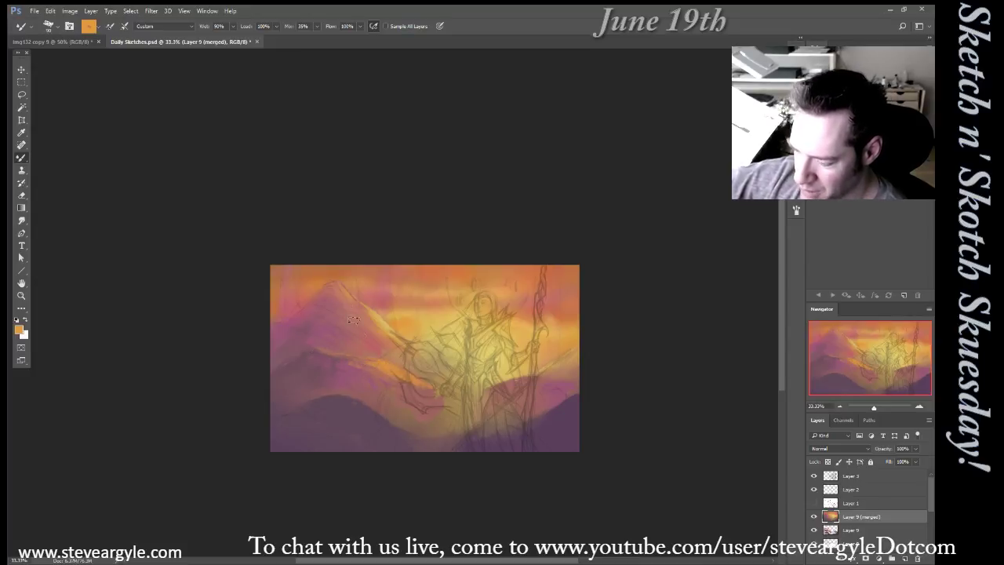
Sample salmon red from the sky beside the left peak and blend it along the middle ridge's sunlit slope
left_click(308, 297, "alt")
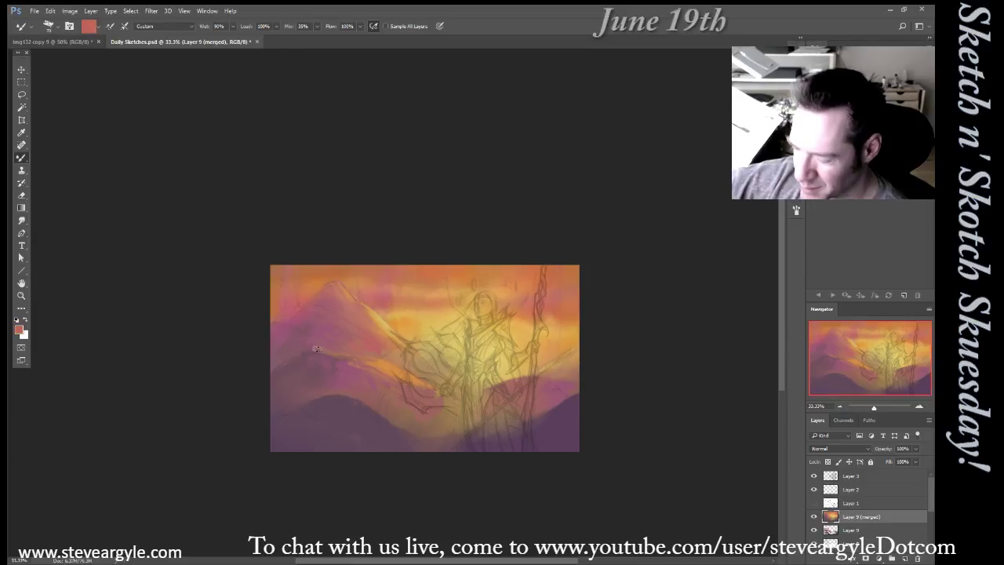
key("bracketright")
key("bracketright")
key("bracketright")
left_click_drag(364, 370, 382, 373)
key("bracketright")
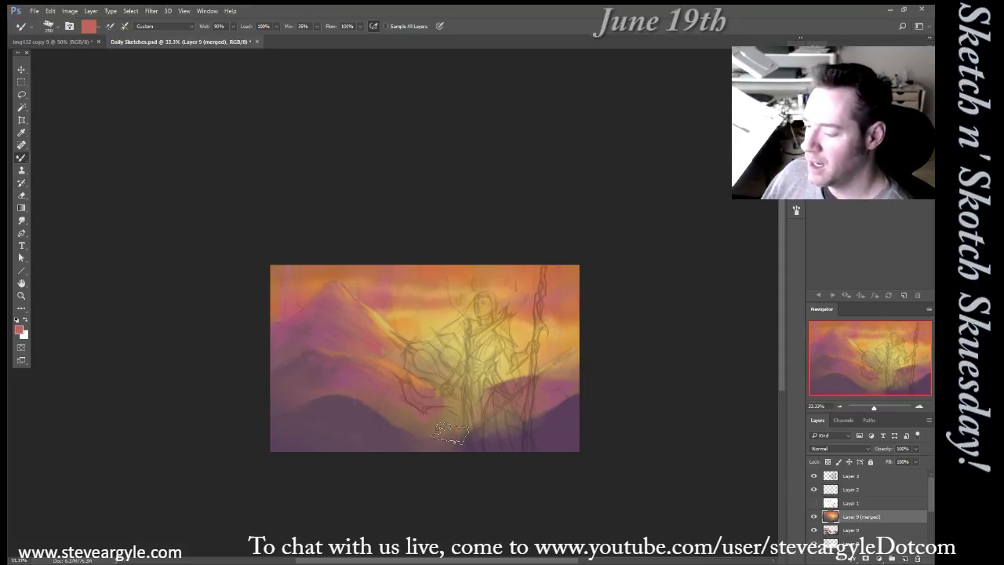
Sample golden and deeper orange from the sky and paint warm light on the far right slope and right foreground hill
left_click(407, 317, "alt")
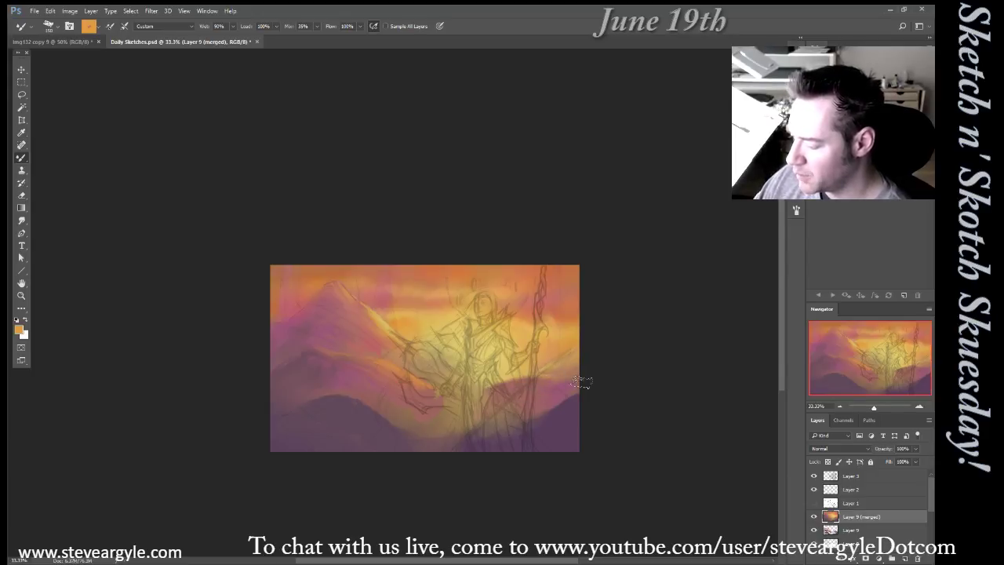
left_click(572, 312, "alt")
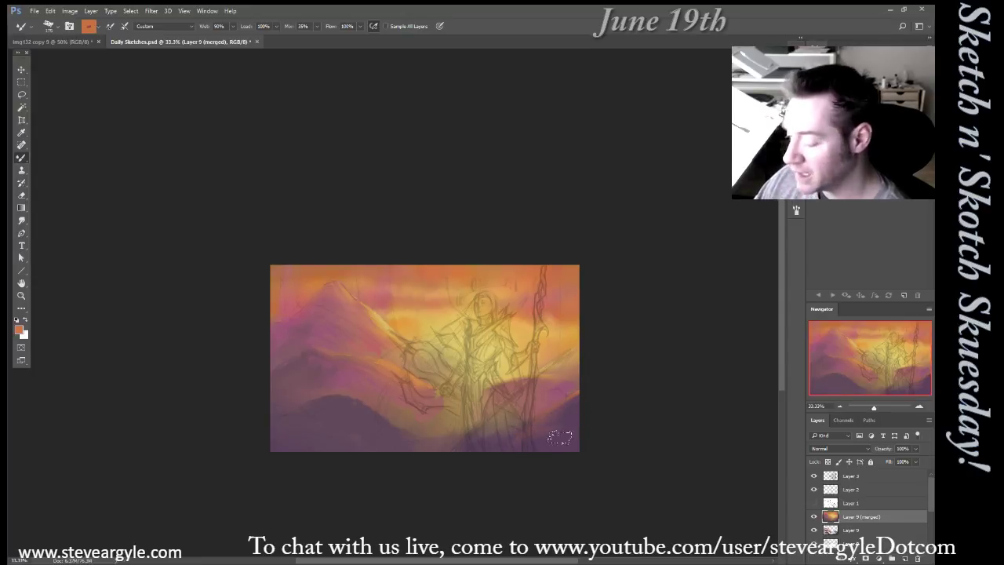
Paint an orange rim of light down the crest of the left foreground hill toward the figure's feet
key("bracketleft")
key("bracketleft")
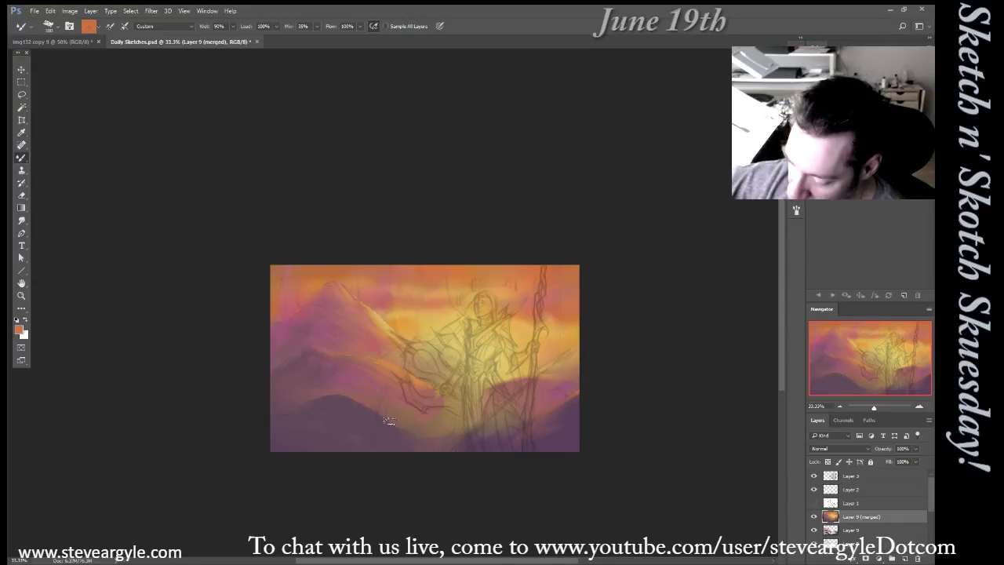
left_click_drag(357, 401, 427, 438)
key("bracketright")
key("bracketright")
key("bracketright")
key("bracketright")
key("bracketleft")
key("bracketleft")
left_click_drag(335, 394, 421, 437)
key("bracketright")
key("bracketright")
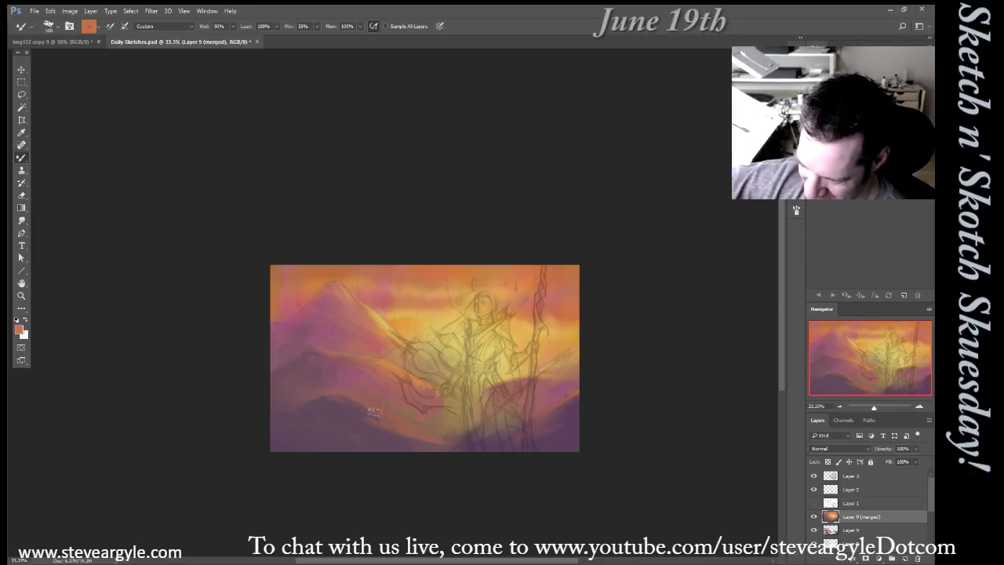
Sample mauves from the left side of the landscape and soften the shaded faces of the left mountain and middle ridge
left_click_drag(361, 469, 428, 469)
right_click(414, 370, "alt+shift")
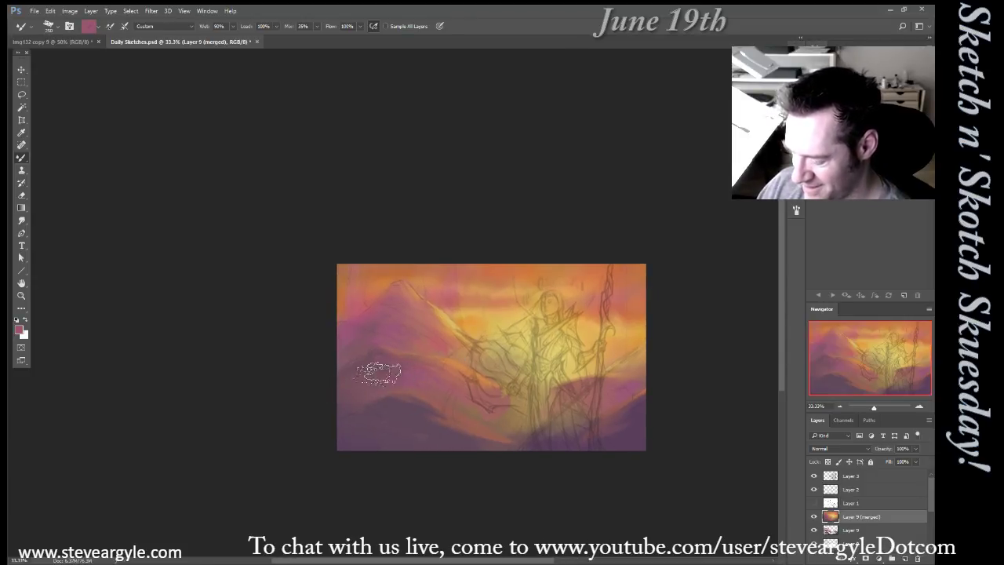
key("]")
key("]")
key("]")
key("]")
key("bracketleft")
key("bracketleft")
key("bracketleft")
key("bracketleft")
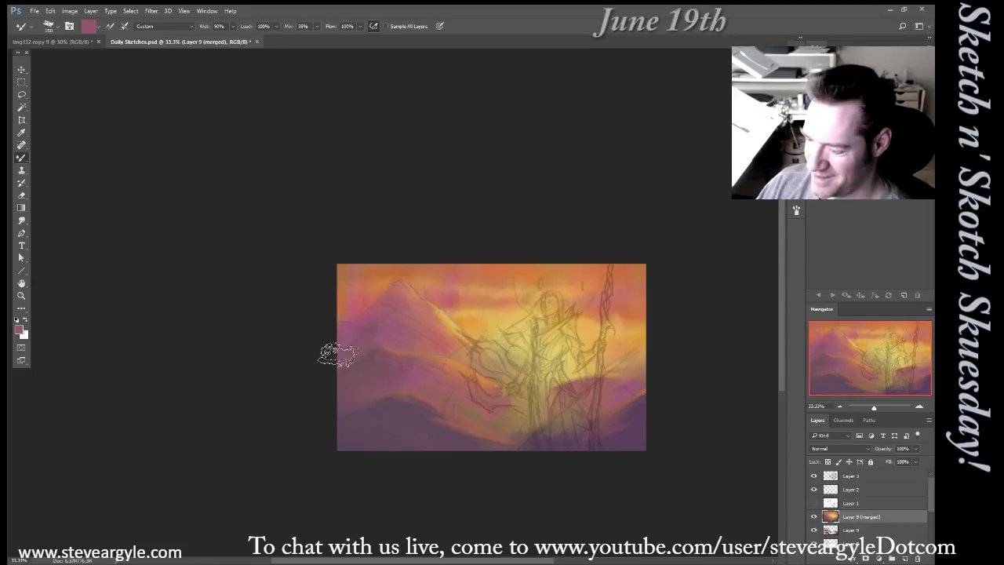
key("bracketleft")
key("bracketleft")
left_click(355, 342, "alt")
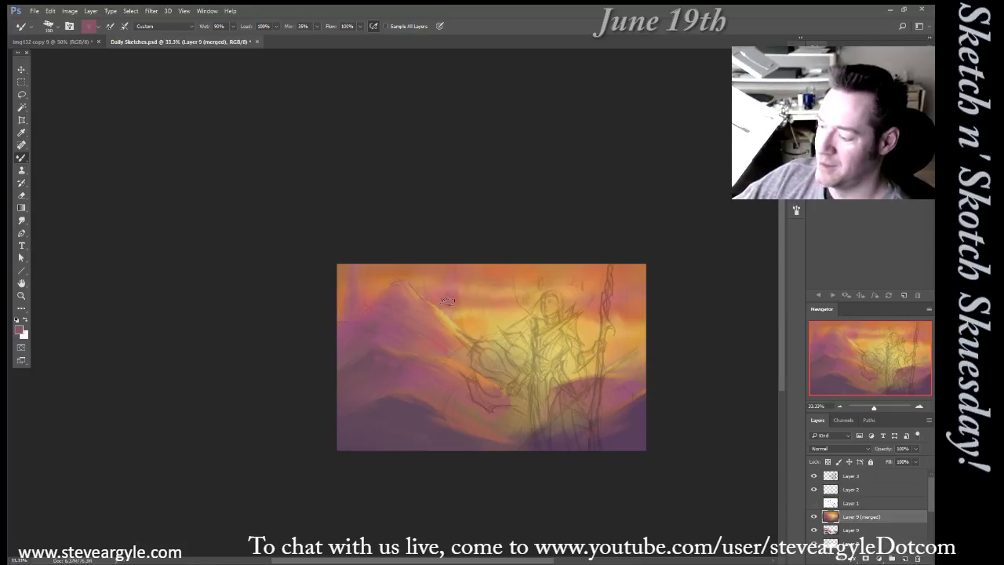
Sample orange from the right sky and purples from the hills, and blend the ground at the figure's feet and the left ridge
left_click(634, 336, "alt")
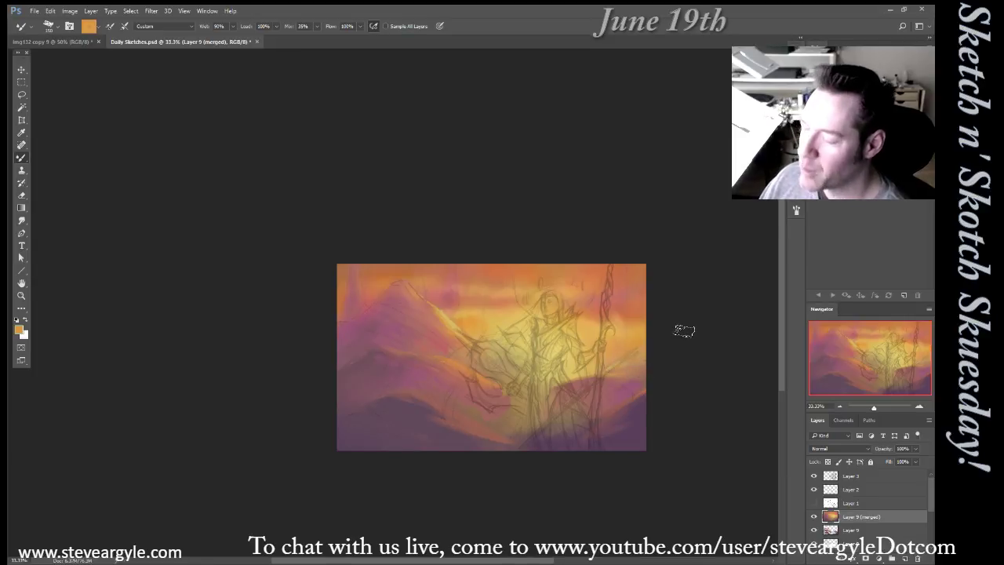
left_click(413, 411, "alt")
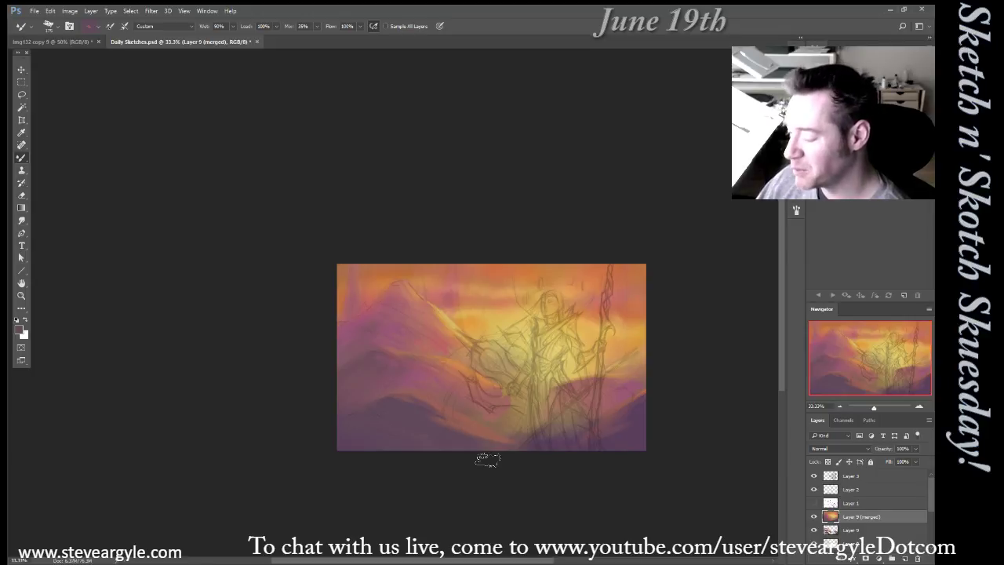
left_click(618, 394, "alt")
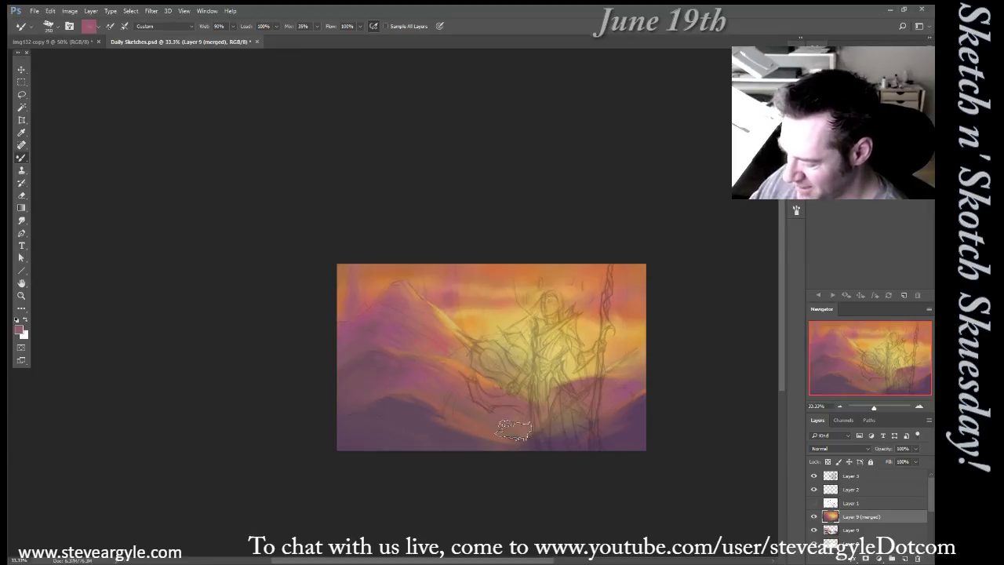
left_click(360, 362, "alt")
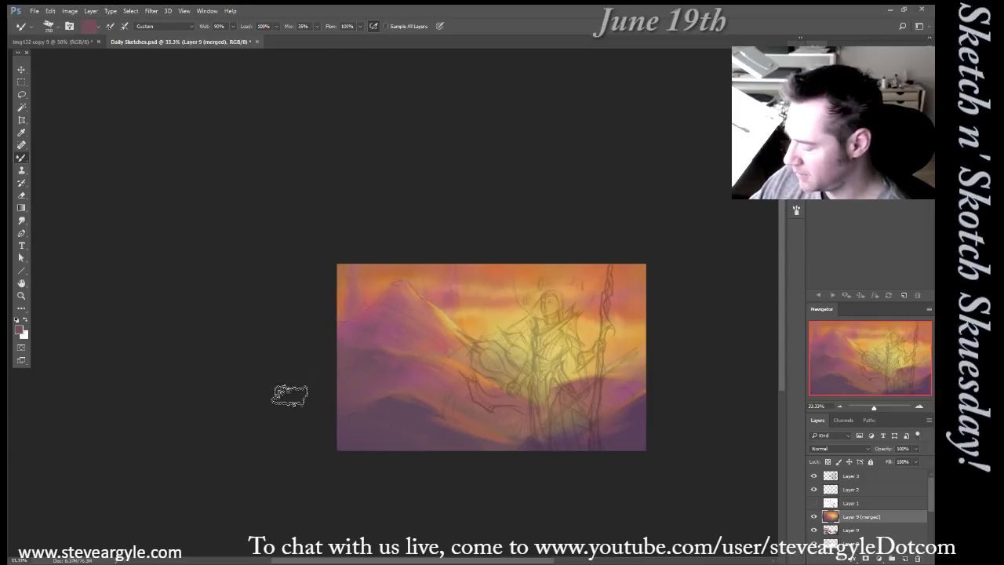
Add a new layer above the merged painting and load a soft TONER brush at 53% flow with white paint
key("ctrl+shift+alt+n")
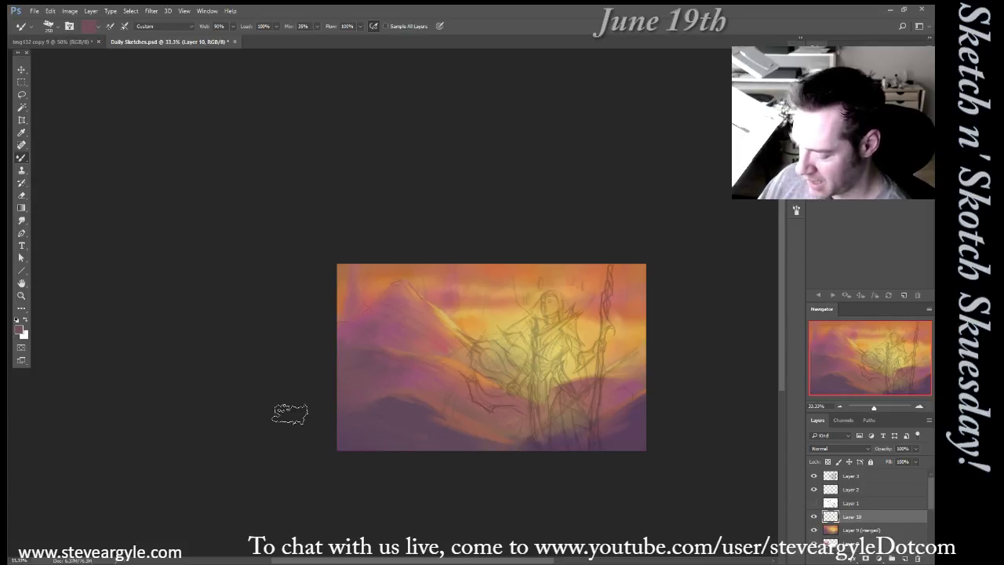
left_click(768, 91)
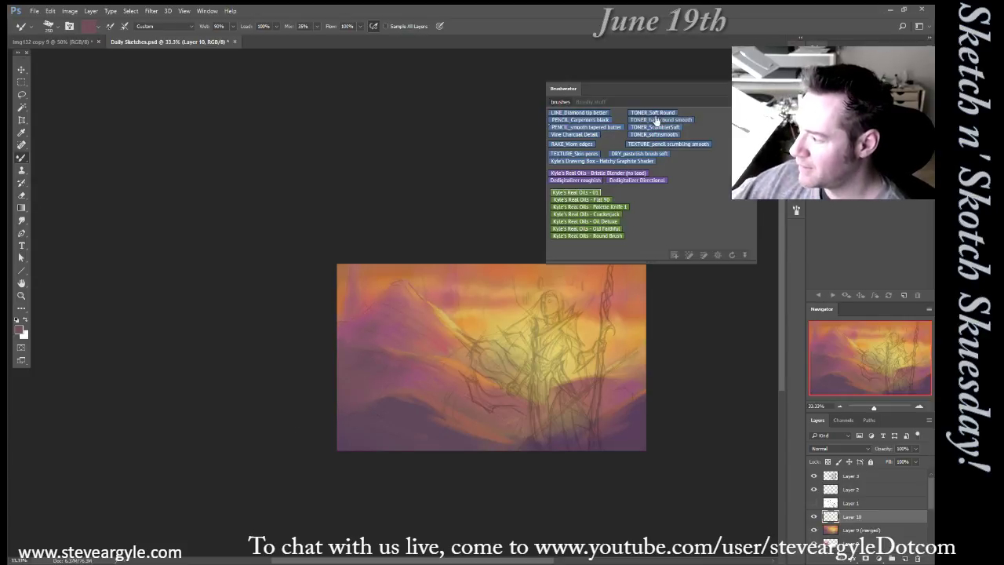
left_click(661, 114)
left_click(661, 115)
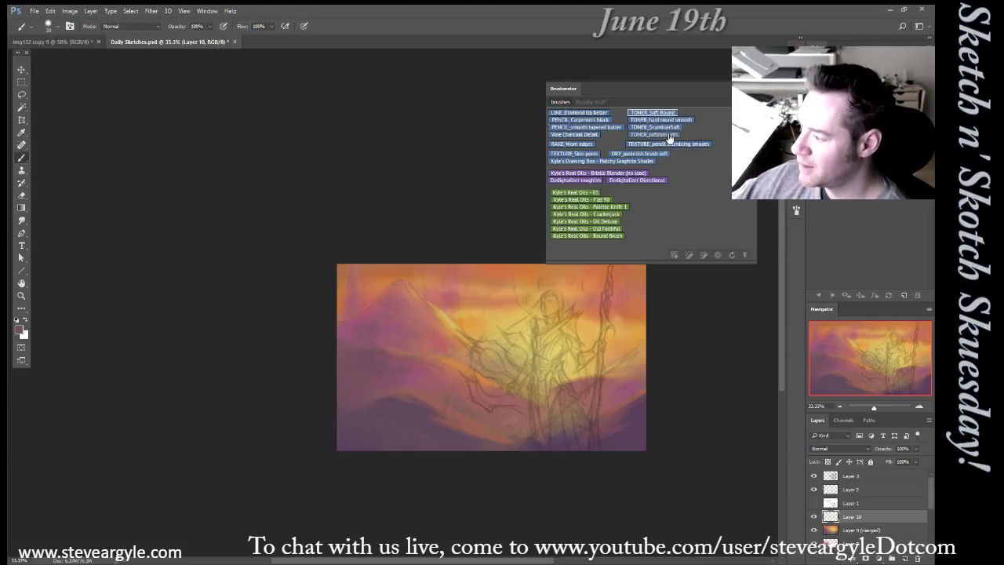
key("F5")
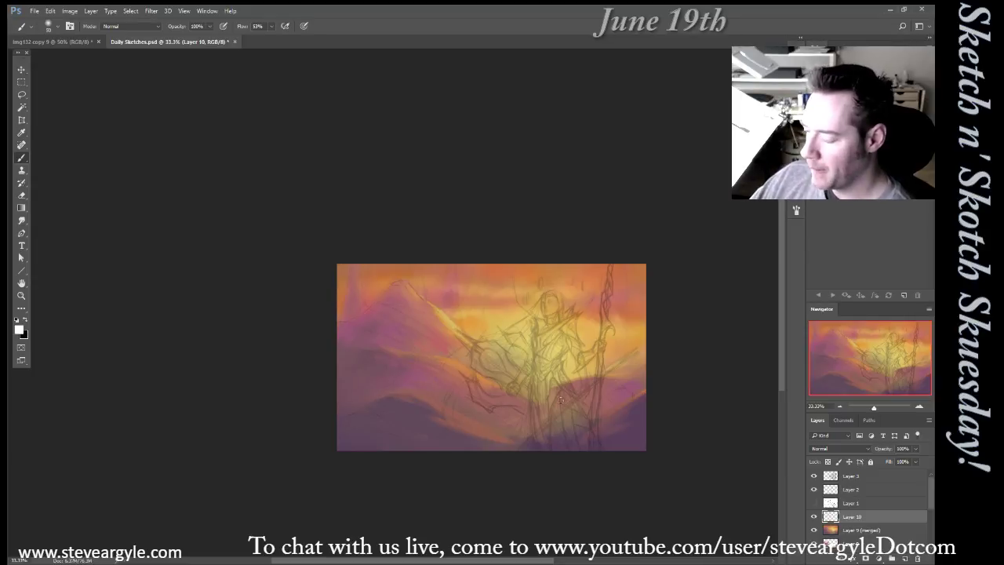
Paint a broad white glow around the figure with a 900 px soft brush and set the layer's blend mode to Overlay
key("bracketright")
key("bracketright")
key("bracketright")
key("bracketright")
key("bracketright")
key("bracketright")
key("bracketright")
key("bracketright")
key("bracketright")
mouse_move(551, 364)
left_mouse_down()
mouse_move(485, 429)
mouse_move(571, 334)
mouse_move(452, 433)
mouse_move(574, 284)
mouse_move(362, 437)
mouse_move(505, 286)
mouse_move(334, 443)
mouse_move(578, 315)
mouse_move(464, 468)
mouse_move(631, 326)
mouse_move(542, 411)
mouse_move(631, 254)
mouse_move(502, 429)
mouse_move(592, 253)
mouse_move(410, 443)
mouse_move(528, 298)
mouse_move(387, 431)
mouse_move(524, 307)
mouse_move(479, 428)
left_mouse_up()
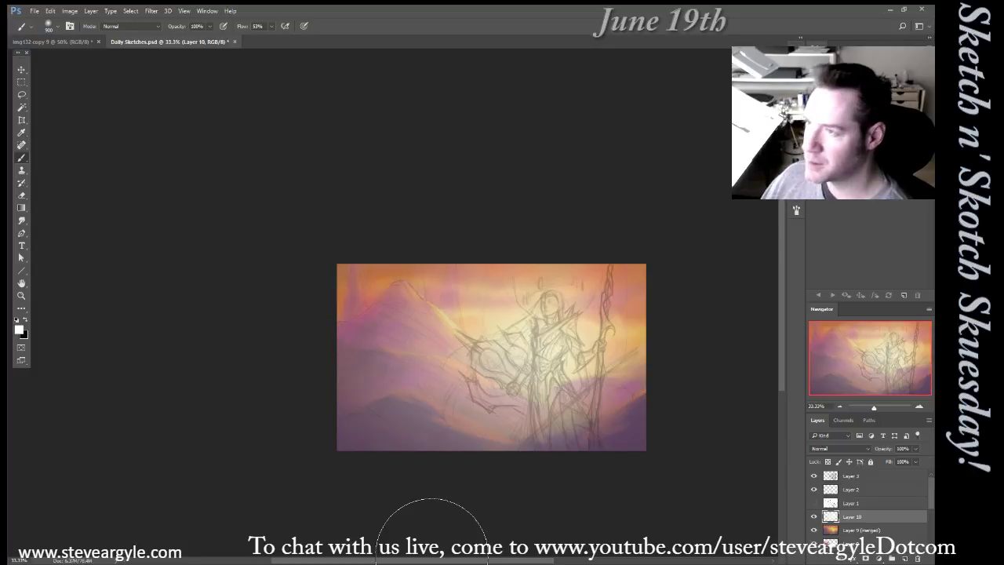
left_click(839, 448)
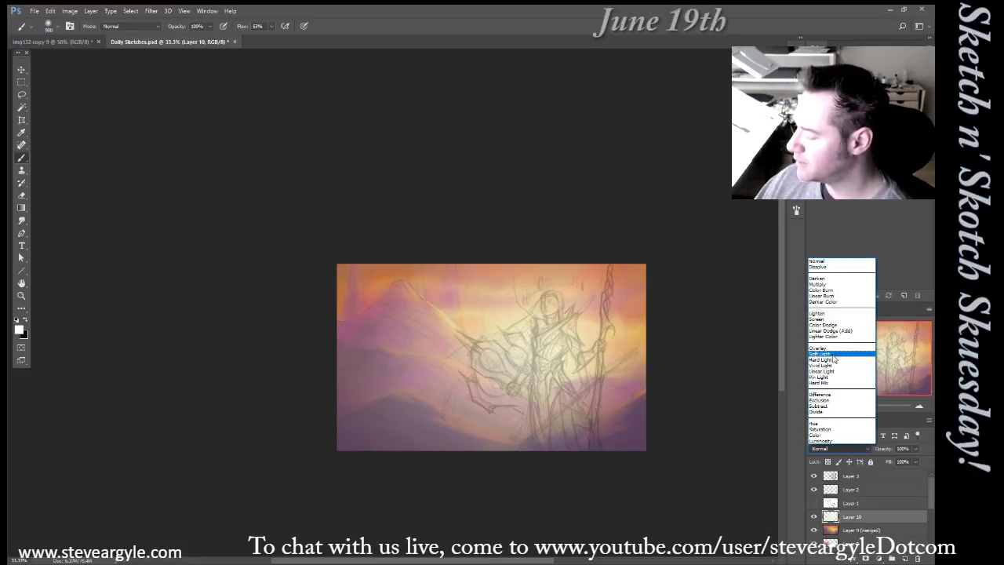
left_click(837, 350)
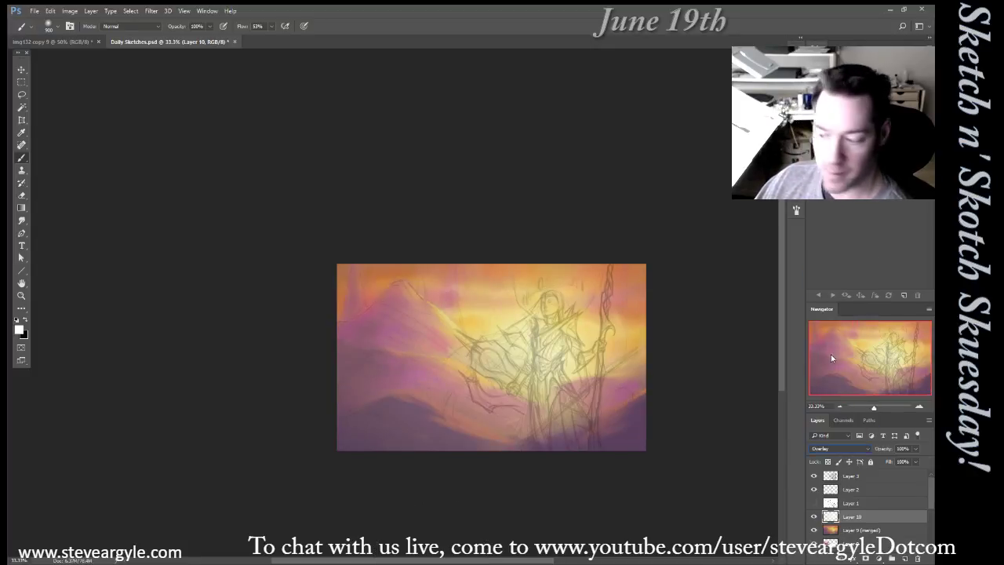
Compare the painting with and without the Overlay glow layer, and darken the outer edges with black on that layer
left_click(814, 518)
left_click(814, 517)
left_click(815, 518)
left_click(814, 518)
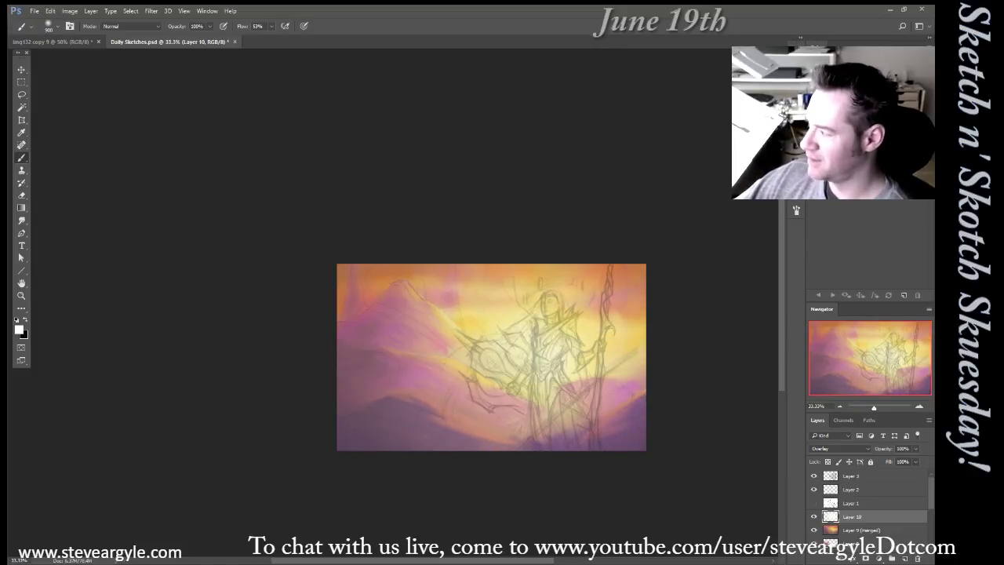
key("x")
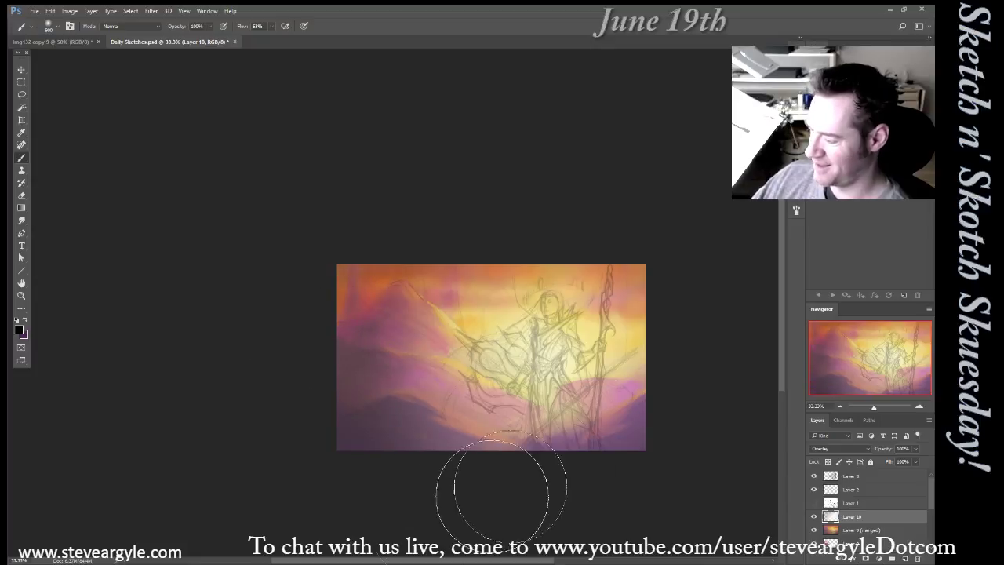
Reduce the Overlay glow layer's fill to 43%, comparing the painting with the layer shown and hidden
left_click(916, 461)
mouse_move(916, 473)
left_mouse_down()
mouse_move(891, 475)
mouse_move(901, 479)
left_mouse_up()
left_click(814, 517)
left_click(814, 518)
left_click(814, 518)
left_click(814, 517)
left_click(913, 464)
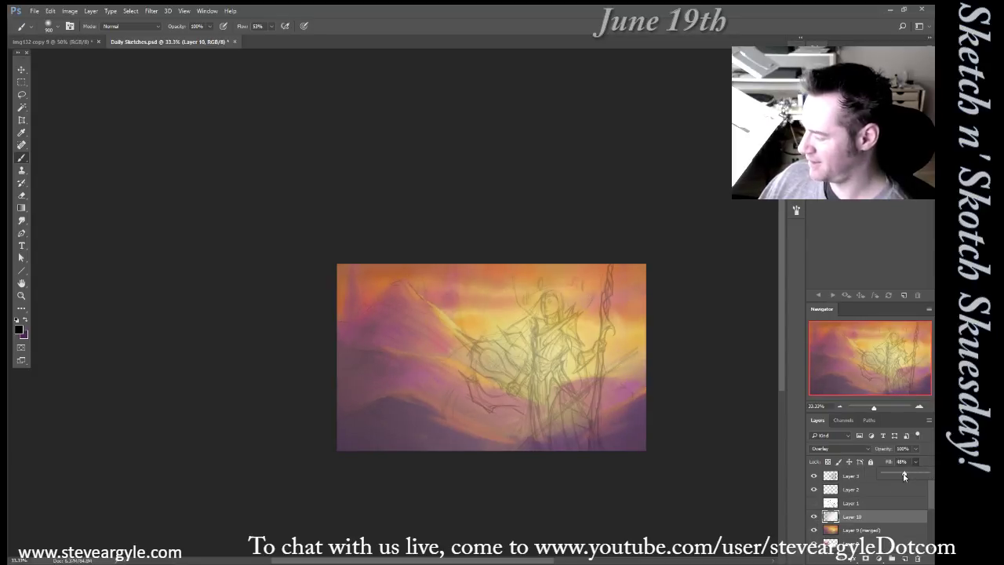
left_click(813, 517)
left_click(814, 517)
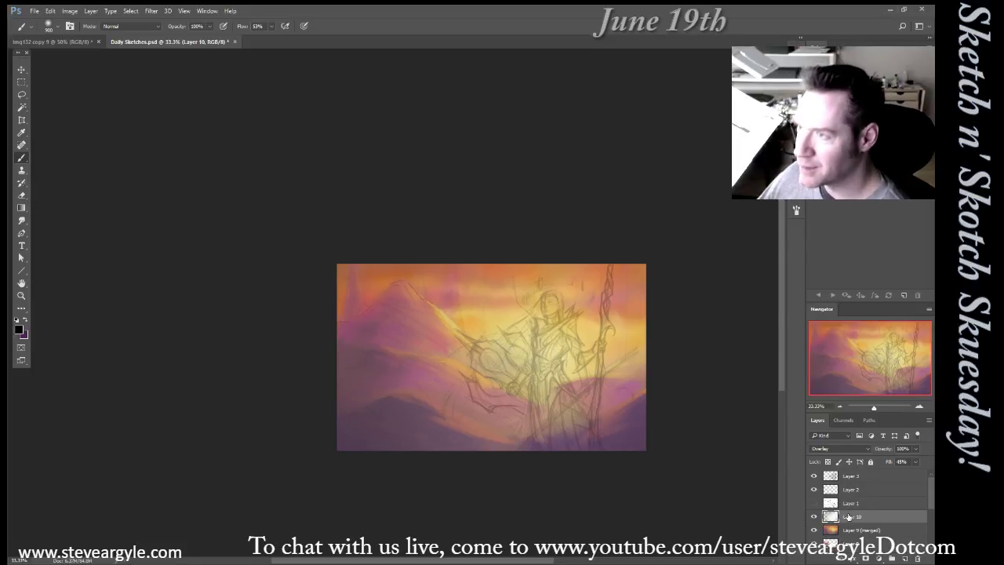
Add a new layer above the Overlay glow and load the PENCIL_smooth tapered butter brush
key("ctrl+shift+alt+n")
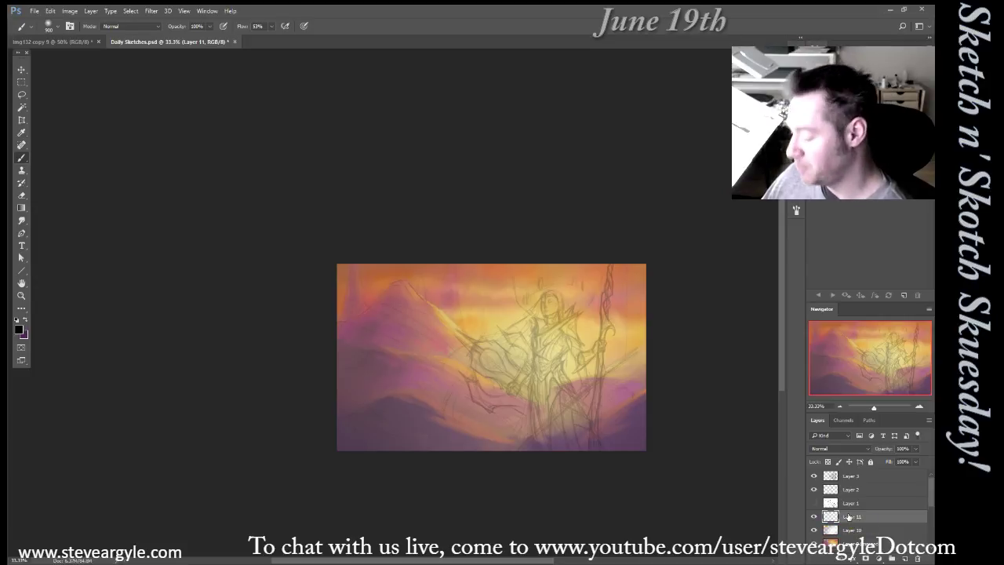
left_click(767, 92)
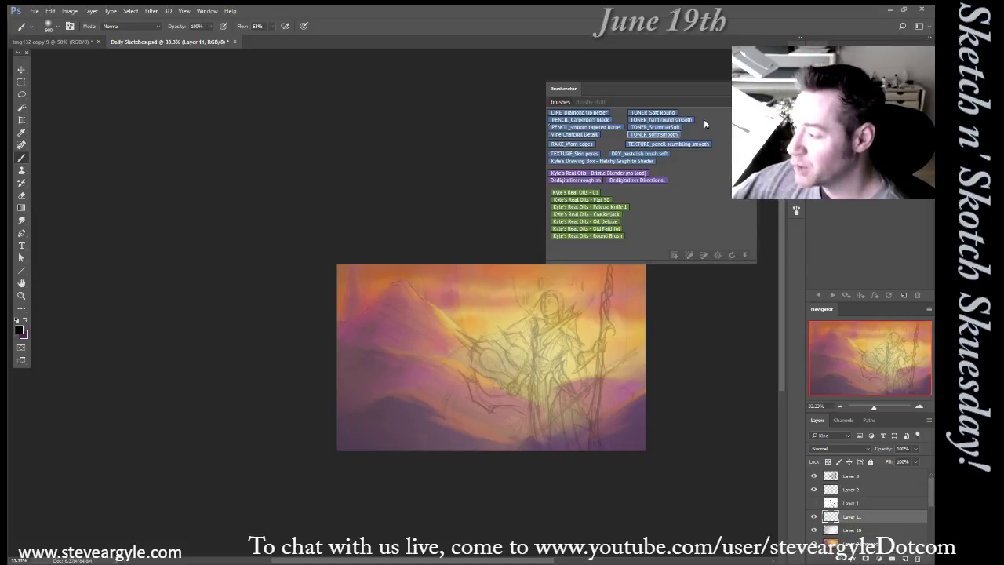
left_click(657, 119)
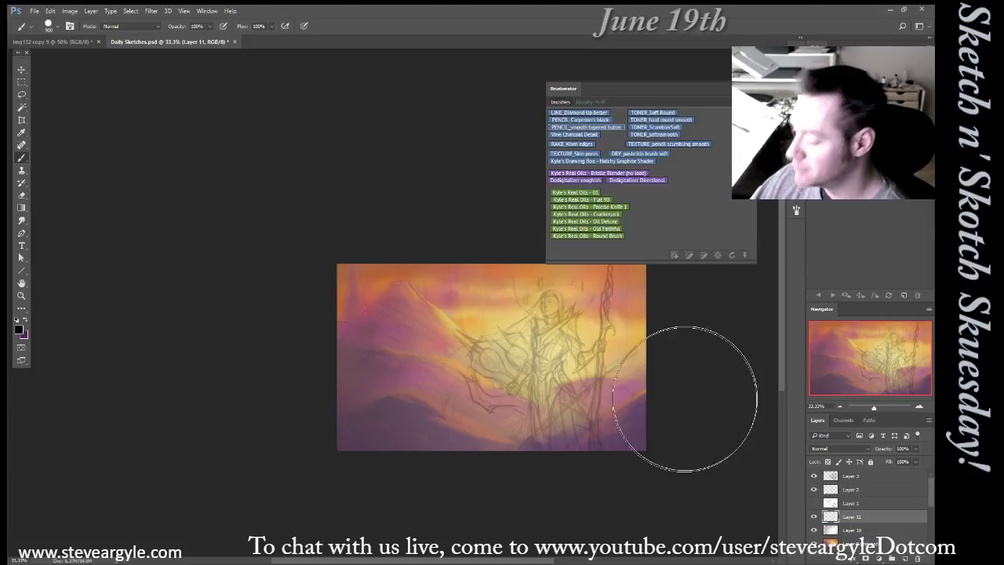
Sample dark purple from the right hill and block in the figure's lower robe with long vertical strokes
left_click(636, 425, "alt")
key("bracketleft")
key("bracketleft")
key("bracketleft")
key("bracketleft")
key("bracketleft")
key("bracketleft")
key("bracketleft")
key("bracketleft")
key("bracketleft")
key("bracketleft")
key("bracketleft")
key("bracketleft")
key("bracketleft")
key("bracketleft")
left_click_drag(535, 397, 538, 444)
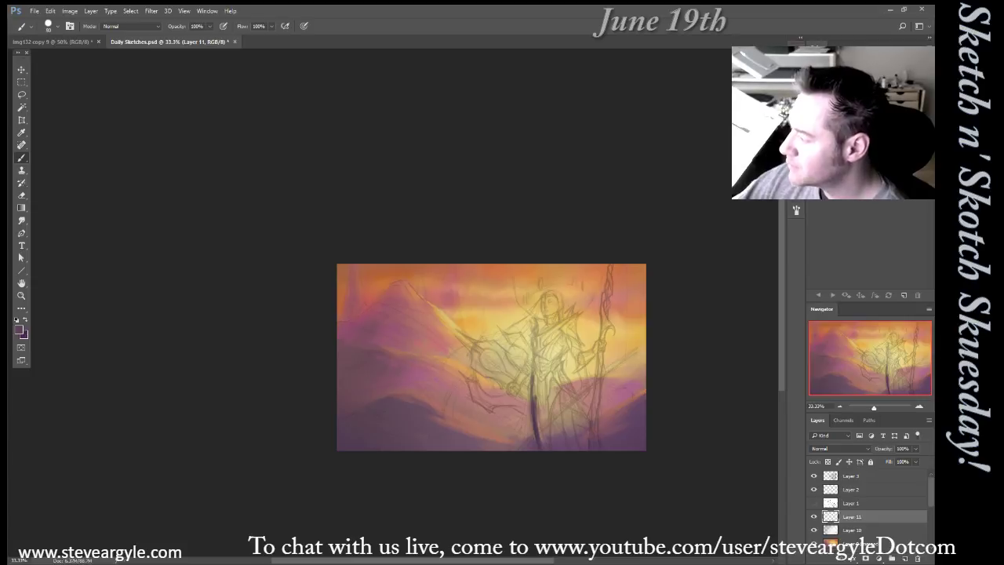
mouse_move(538, 419)
left_mouse_down()
mouse_move(546, 354)
mouse_move(543, 436)
left_mouse_up()
mouse_move(543, 397)
left_mouse_down()
mouse_move(552, 445)
mouse_move(563, 433)
left_mouse_up()
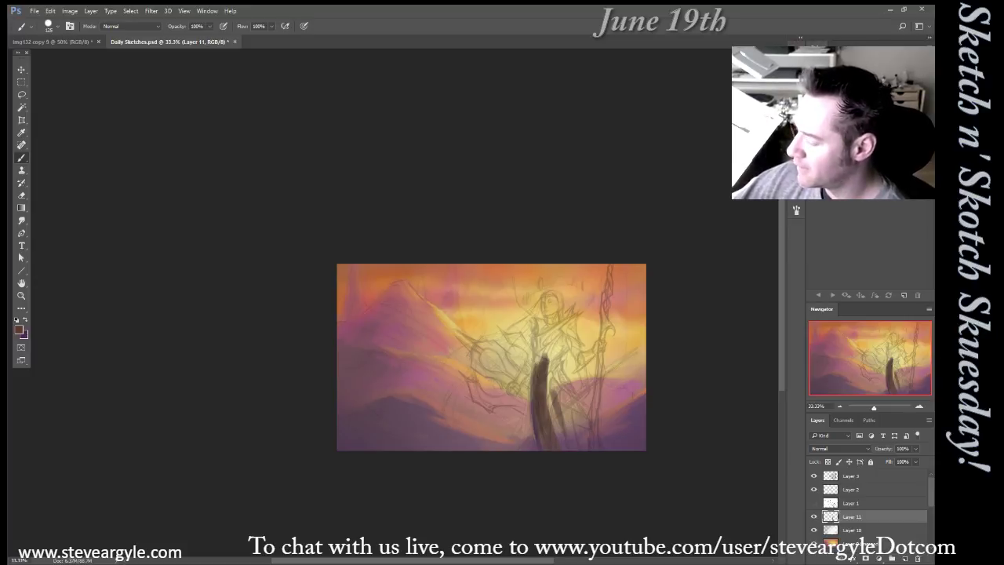
mouse_move(554, 364)
left_mouse_down()
mouse_move(571, 444)
mouse_move(585, 441)
mouse_move(583, 428)
left_mouse_up()
Reduce the brush size and turn on Color Dynamics for the brush
key("bracketleft")
key("bracketleft")
left_click(796, 211)
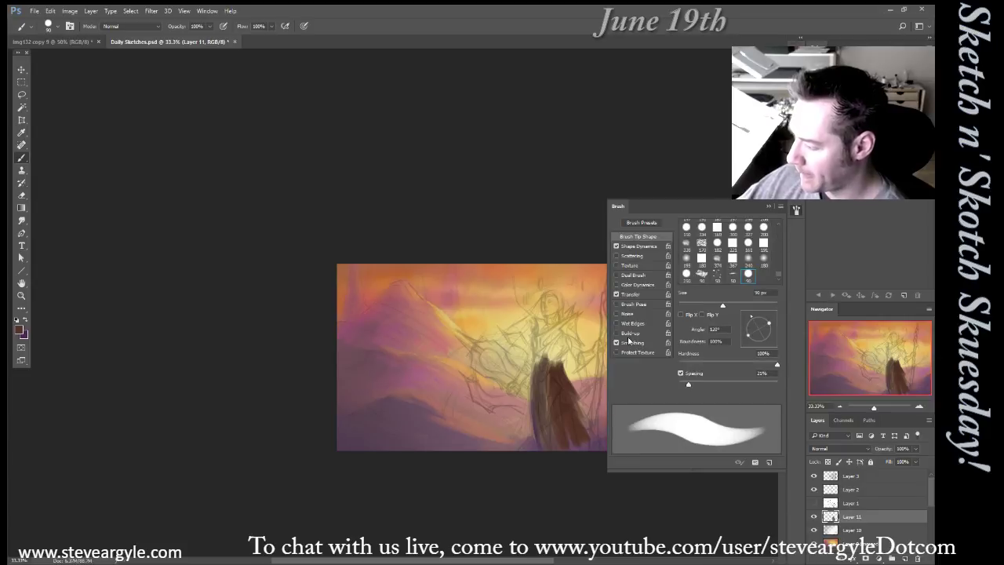
left_click(637, 284)
left_click(796, 93)
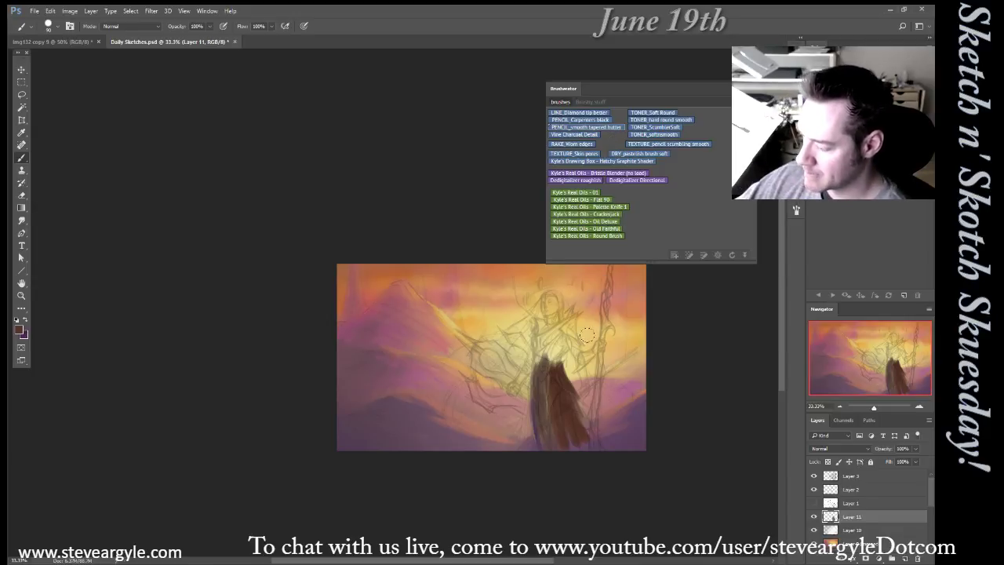
Fill out the robe's skirt with varied dark strokes down to its flared hem
left_click_drag(557, 371, 564, 445)
key("bracketright")
key("bracketright")
mouse_move(551, 395)
left_mouse_down()
mouse_move(556, 460)
mouse_move(539, 409)
mouse_move(592, 457)
left_mouse_up()
key("bracketleft")
key("bracketleft")
key("bracketleft")
left_click_drag(569, 384, 599, 442)
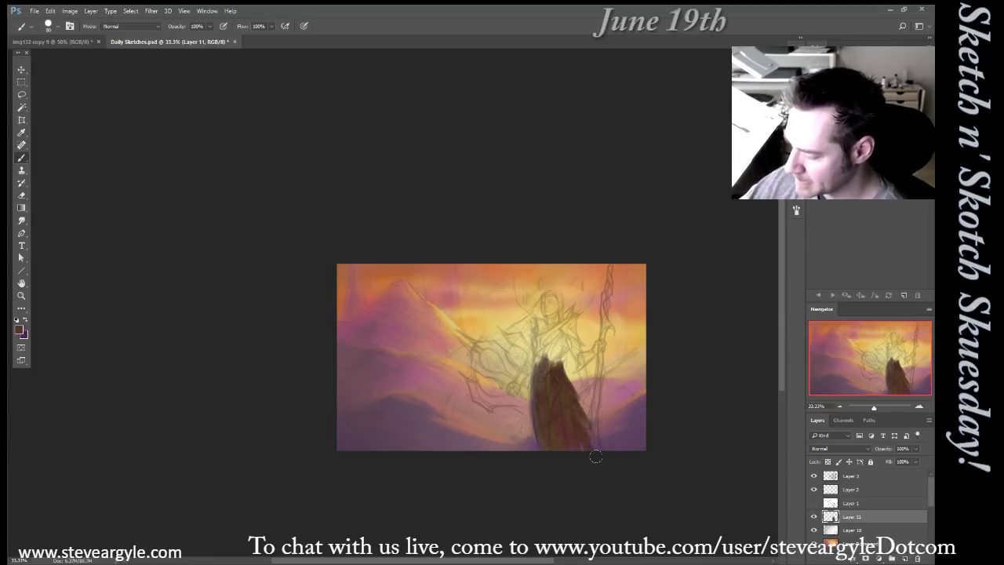
Block in the figure's waist, torso and chest up to the collar in dark purple
key("bracketright")
key("bracketright")
key("bracketright")
key("bracketright")
key("bracketleft")
key("bracketleft")
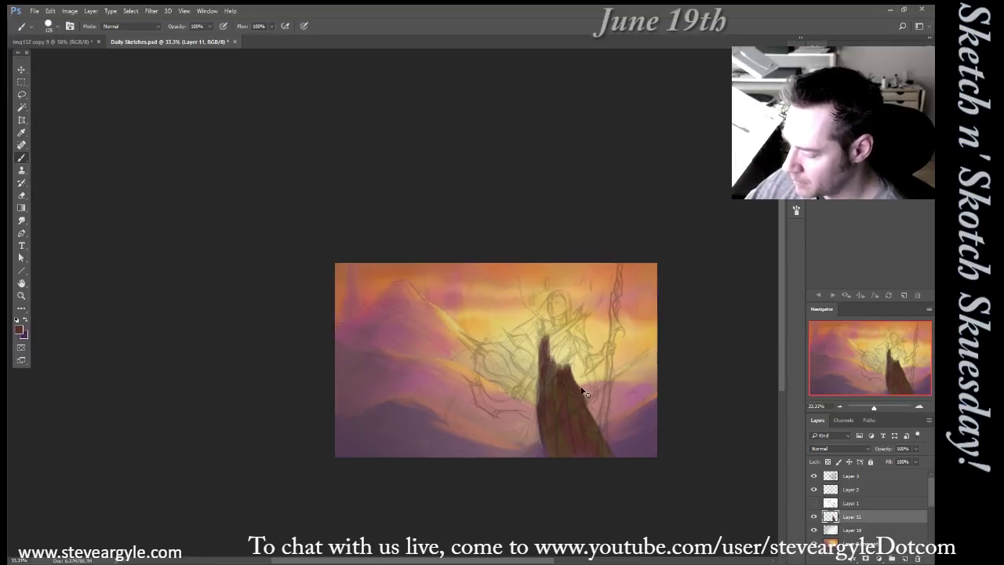
key("ctrl+plus")
key("ctrl+plus")
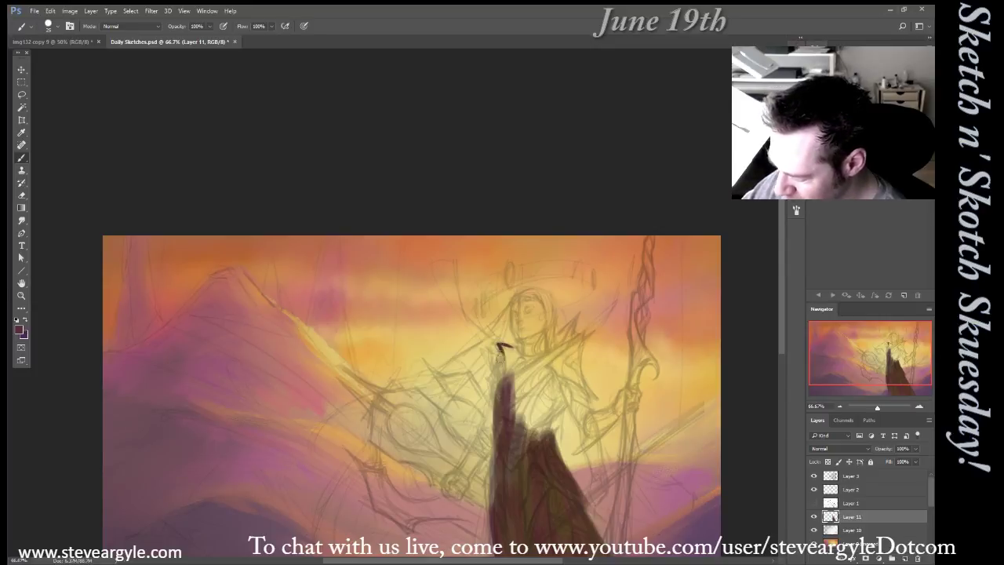
mouse_move(514, 350)
left_mouse_down()
mouse_move(538, 359)
mouse_move(533, 327)
mouse_move(562, 367)
mouse_move(545, 356)
mouse_move(559, 357)
mouse_move(530, 408)
mouse_move(536, 443)
mouse_move(564, 393)
mouse_move(542, 416)
mouse_move(545, 448)
mouse_move(531, 475)
mouse_move(529, 413)
left_mouse_up()
mouse_move(532, 371)
left_mouse_down()
mouse_move(513, 447)
mouse_move(502, 365)
left_mouse_up()
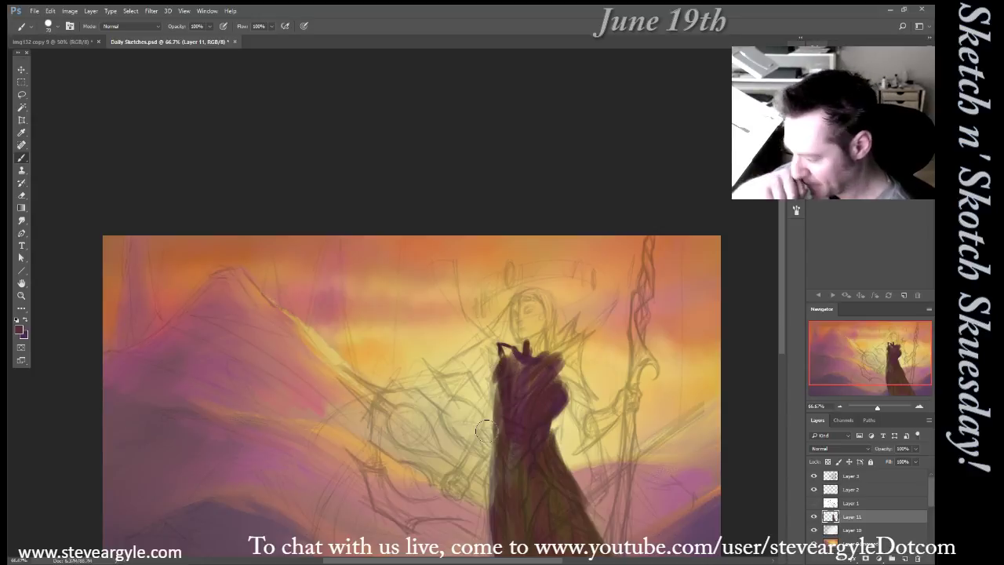
Block in the lowered arm and hand, and paint the spiked armour on the opposite shoulder
mouse_move(461, 490)
left_mouse_down()
mouse_move(486, 433)
mouse_move(455, 484)
mouse_move(501, 431)
mouse_move(489, 444)
mouse_move(506, 355)
mouse_move(511, 375)
mouse_move(531, 381)
mouse_move(579, 314)
left_mouse_up()
key("[")
key("[")
key("[")
key("bracketleft")
key("bracketleft")
left_click_drag(549, 347, 581, 312)
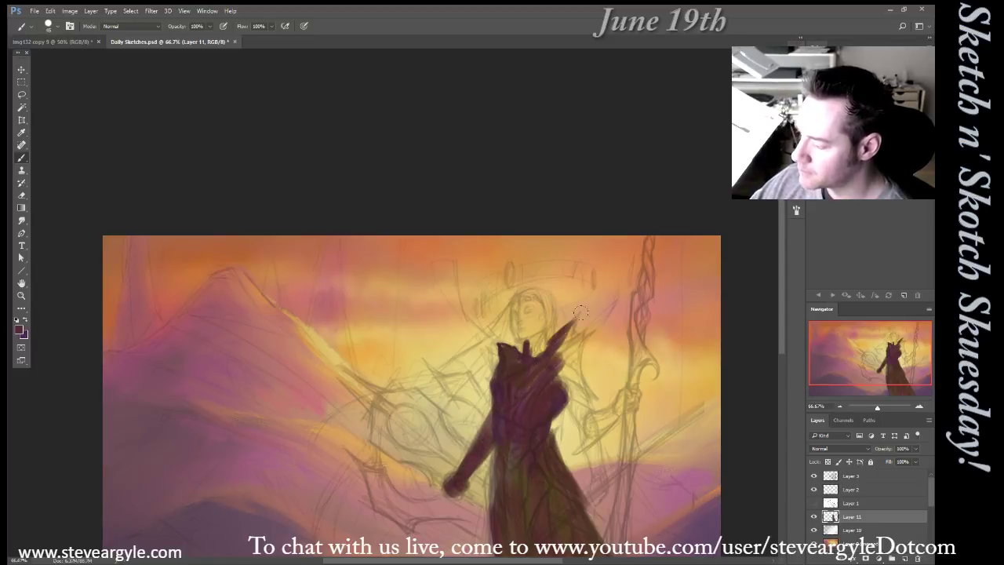
mouse_move(564, 351)
left_mouse_down()
mouse_move(585, 301)
mouse_move(549, 364)
mouse_move(600, 317)
mouse_move(550, 360)
mouse_move(610, 321)
mouse_move(552, 364)
mouse_move(579, 353)
left_mouse_up()
mouse_move(576, 367)
left_mouse_down()
mouse_move(516, 306)
mouse_move(519, 331)
mouse_move(534, 342)
mouse_move(539, 335)
mouse_move(521, 303)
mouse_move(552, 342)
mouse_move(527, 309)
mouse_move(493, 318)
mouse_move(478, 336)
mouse_move(489, 325)
mouse_move(495, 346)
mouse_move(555, 374)
mouse_move(524, 342)
mouse_move(542, 374)
mouse_move(530, 343)
mouse_move(527, 378)
mouse_move(516, 343)
mouse_move(520, 408)
left_mouse_up()
Paint the hanging strap at the waist and block in the staff arm with its fist and pointed sleeve
key("bracketright")
key("bracketright")
key("bracketright")
key("bracketright")
mouse_move(518, 352)
left_mouse_down()
mouse_move(517, 437)
mouse_move(519, 409)
mouse_move(527, 452)
left_mouse_up()
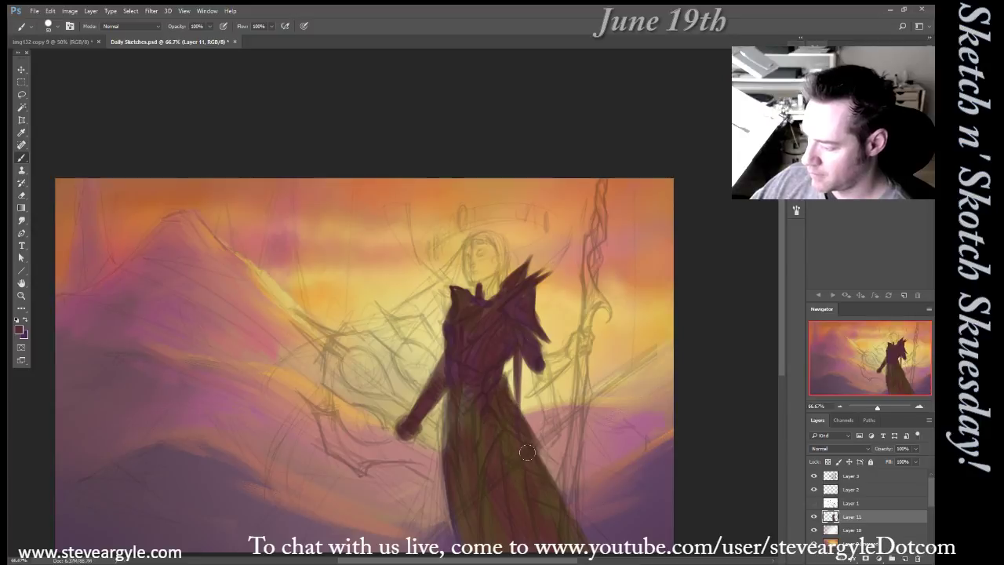
mouse_move(528, 398)
left_mouse_down()
mouse_move(568, 356)
mouse_move(537, 384)
mouse_move(536, 368)
mouse_move(550, 366)
mouse_move(535, 345)
mouse_move(546, 361)
mouse_move(577, 346)
mouse_move(561, 365)
mouse_move(588, 334)
mouse_move(581, 351)
mouse_move(543, 380)
left_mouse_up()
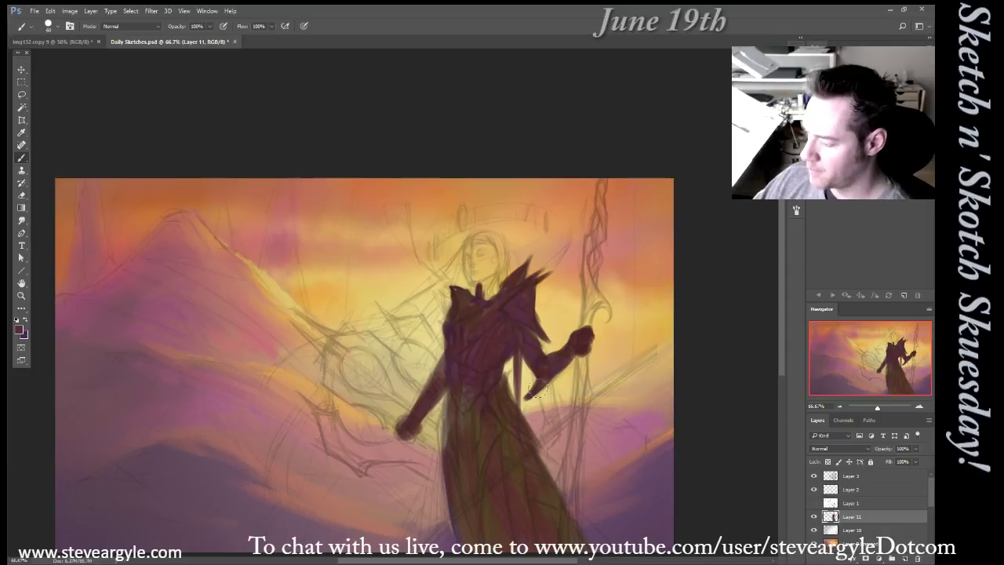
Block in the dark twisted staff from its tip through the figure's fist down to the ground
mouse_move(584, 342)
left_mouse_down()
mouse_move(587, 237)
mouse_move(606, 308)
left_mouse_up()
mouse_move(587, 267)
left_mouse_down()
mouse_move(608, 306)
mouse_move(603, 321)
mouse_move(608, 313)
mouse_move(595, 286)
mouse_move(584, 337)
mouse_move(602, 307)
left_mouse_up()
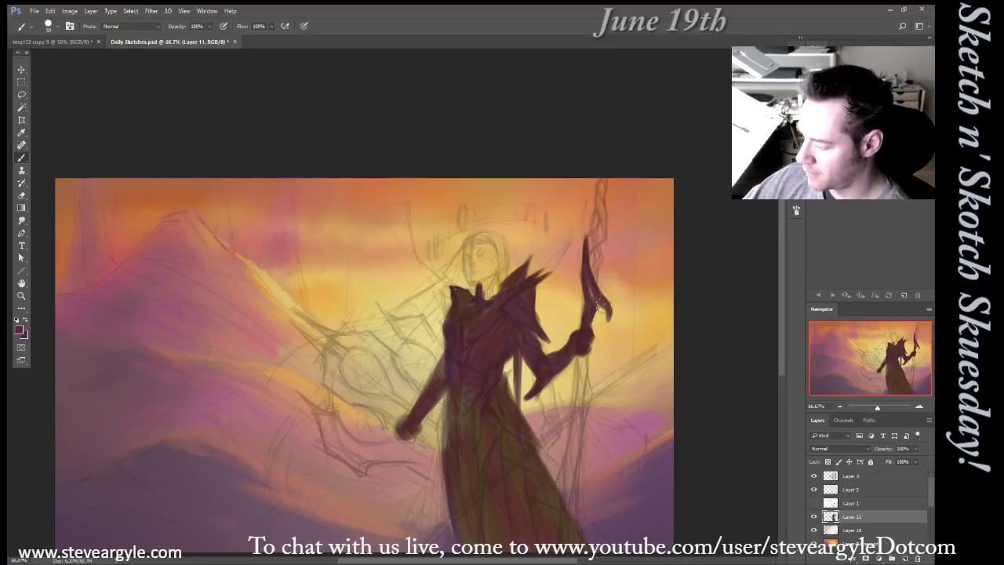
mouse_move(582, 353)
left_mouse_down()
mouse_move(578, 409)
mouse_move(582, 348)
mouse_move(576, 464)
mouse_move(581, 321)
left_mouse_up()
left_click_drag(582, 279, 576, 365)
key("bracketright")
key("bracketright")
key("bracketright")
mouse_move(563, 407)
left_mouse_down()
mouse_move(581, 314)
mouse_move(569, 463)
left_mouse_up()
left_click_drag(580, 276, 572, 342)
left_click_drag(579, 340, 557, 554)
mouse_move(575, 368)
left_mouse_down()
mouse_move(571, 322)
mouse_move(569, 366)
left_mouse_up()
mouse_move(578, 316)
left_mouse_down()
mouse_move(571, 357)
mouse_move(579, 310)
mouse_move(576, 325)
left_mouse_up()
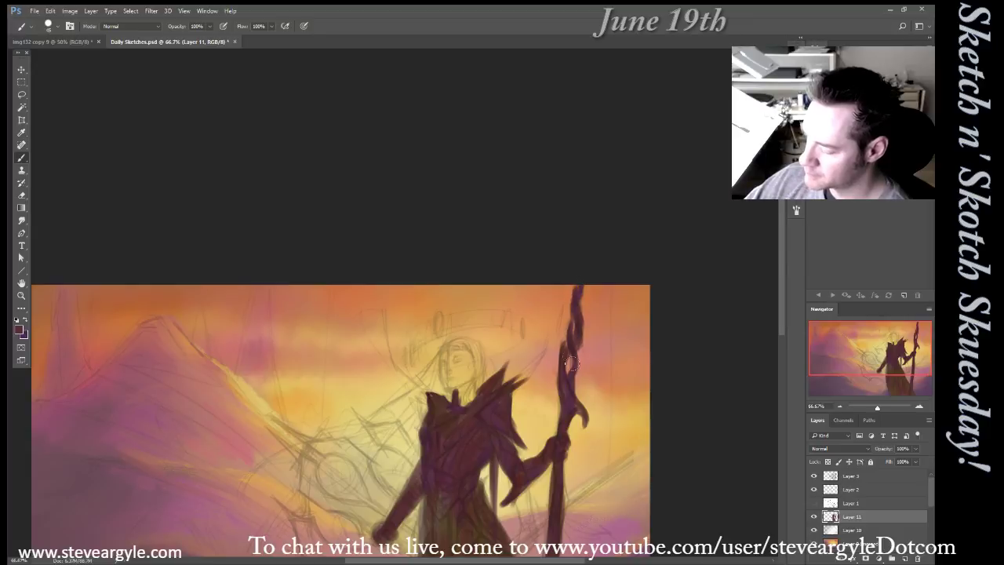
left_click_drag(592, 458, 549, 376)
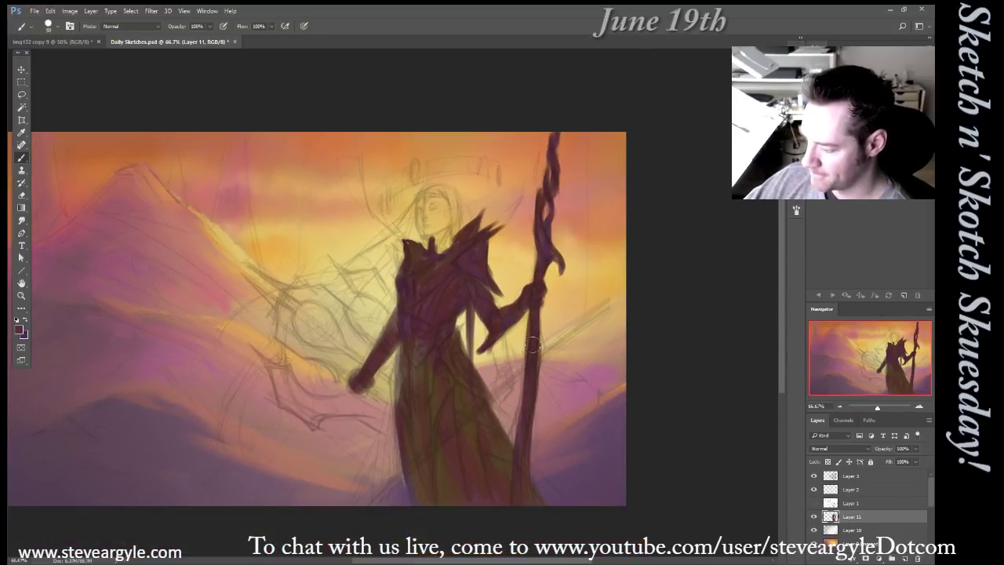
left_click_drag(442, 423, 496, 516)
mouse_move(511, 330)
left_mouse_down()
mouse_move(523, 421)
mouse_move(492, 360)
mouse_move(504, 366)
left_mouse_up()
Block in the figure's head and neck, and add a windblown strand of hair trailing behind
key("bracketleft")
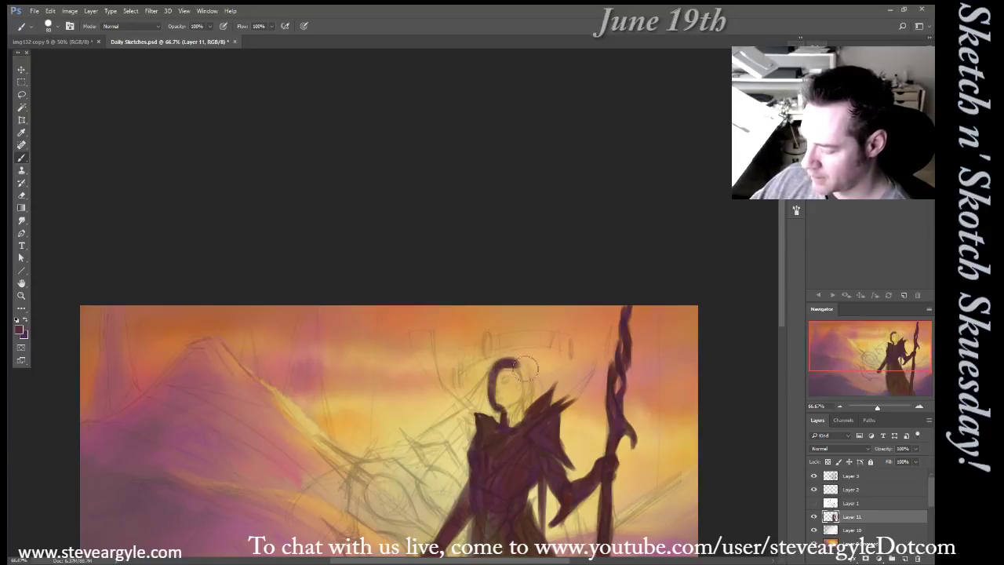
mouse_move(520, 367)
left_mouse_down()
mouse_move(518, 427)
mouse_move(520, 378)
mouse_move(508, 371)
mouse_move(502, 399)
mouse_move(513, 425)
mouse_move(526, 386)
left_mouse_up()
key("bracketright")
left_click_drag(511, 429, 527, 401)
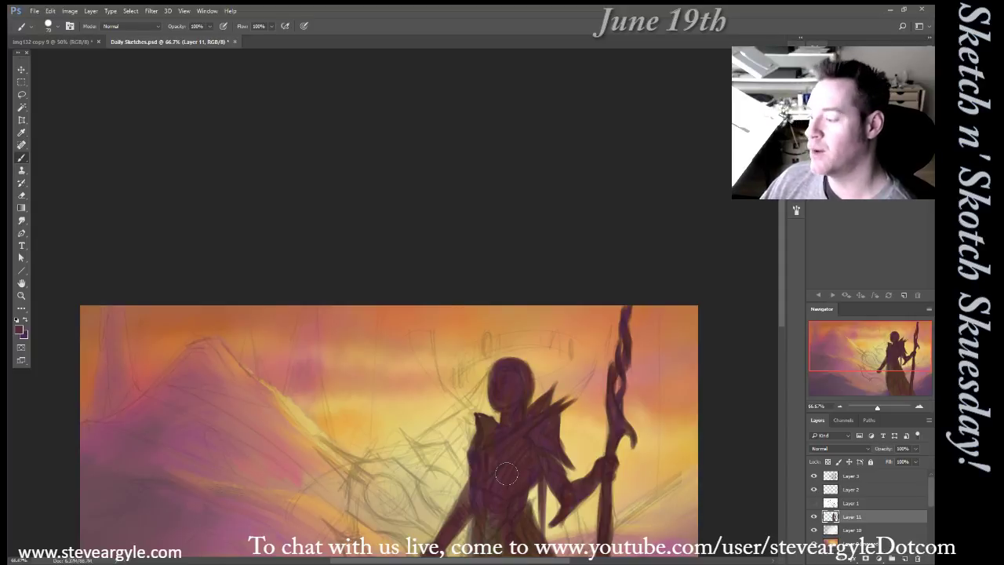
mouse_move(476, 398)
left_mouse_down()
mouse_move(491, 375)
mouse_move(455, 428)
mouse_move(484, 418)
left_mouse_up()
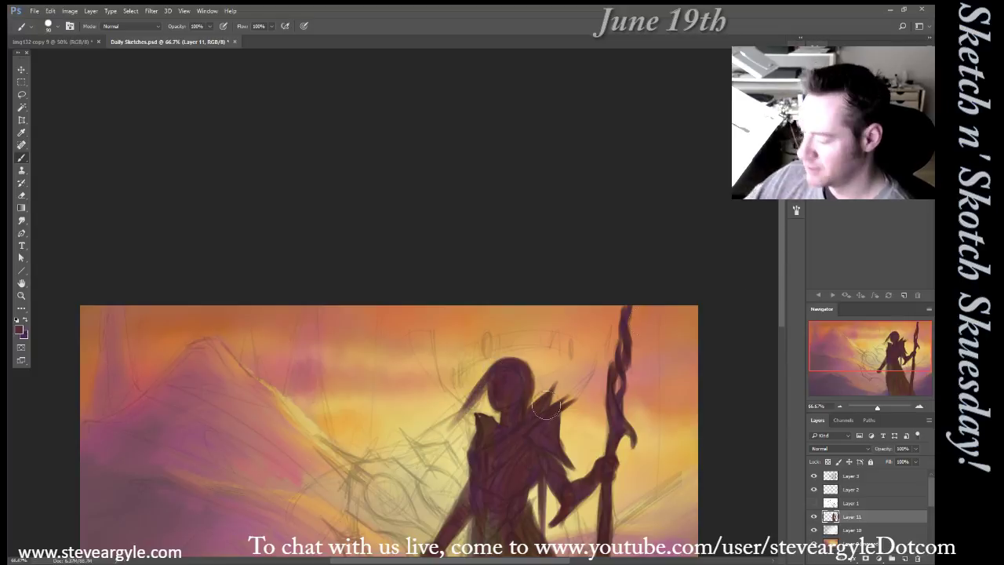
Paint the outer side and jagged lower edge of the billowing cape, extending it to the robe
left_click_drag(458, 468, 515, 404)
left_click_drag(409, 416, 417, 470)
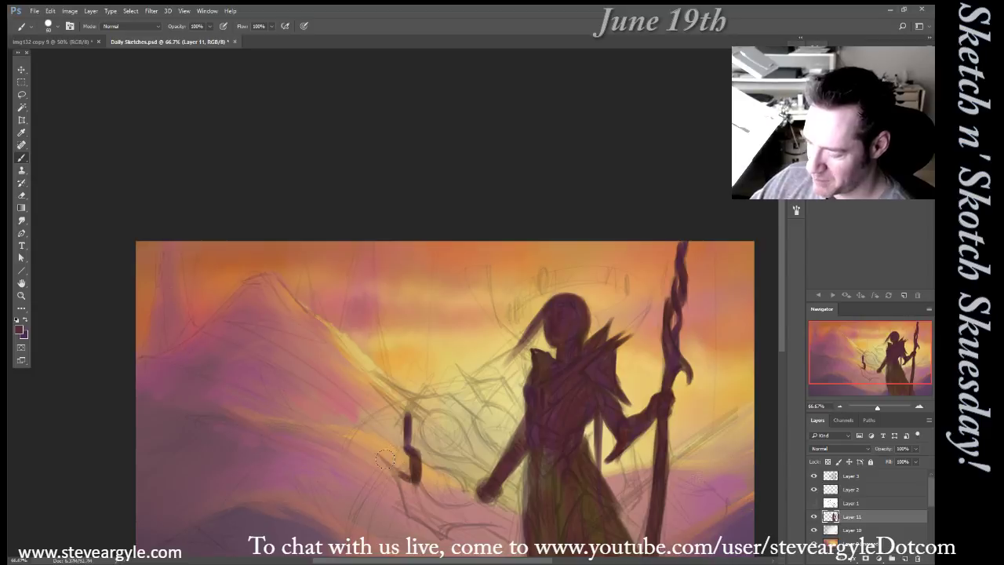
mouse_move(442, 512)
left_mouse_down()
mouse_move(409, 372)
mouse_move(424, 418)
mouse_move(417, 376)
mouse_move(439, 419)
mouse_move(435, 388)
mouse_move(425, 405)
mouse_move(464, 446)
mouse_move(452, 426)
mouse_move(527, 417)
left_mouse_up()
key("bracketright")
key("bracketright")
key("bracketright")
key("bracketright")
key("bracketright")
mouse_move(459, 394)
left_mouse_down()
mouse_move(460, 411)
mouse_move(448, 400)
mouse_move(504, 407)
mouse_move(535, 439)
left_mouse_up()
key("bracketleft")
key("bracketleft")
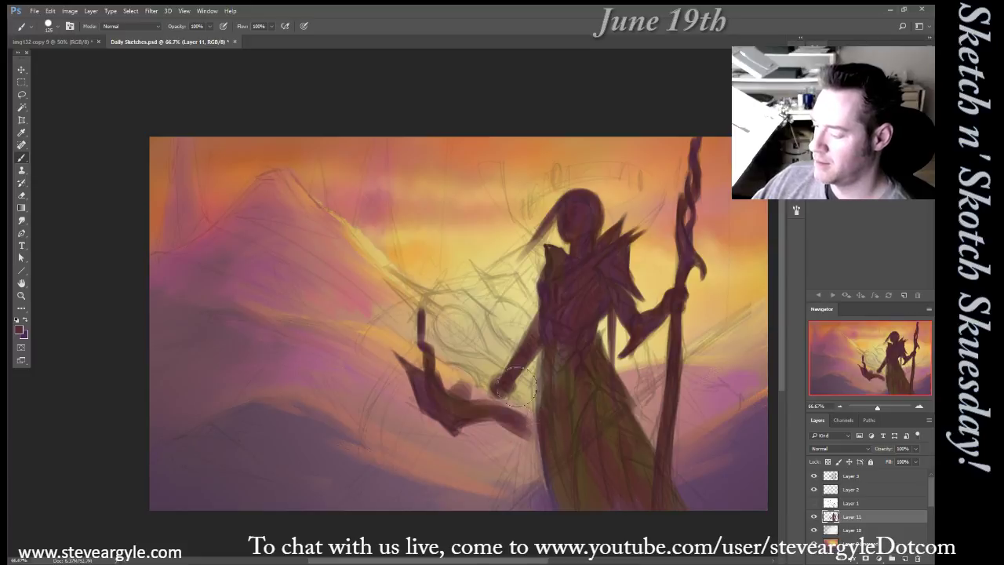
left_click_drag(517, 386, 539, 435)
Paint two pointed spikes at the cape's upper outer corner with a smaller brush
key("bracketright")
key("bracketleft")
key("bracketleft")
key("bracketleft")
key("bracketleft")
key("bracketleft")
key("bracketleft")
left_click_drag(409, 301, 433, 318)
mouse_move(388, 283)
left_mouse_down()
mouse_move(413, 306)
mouse_move(449, 310)
left_mouse_up()
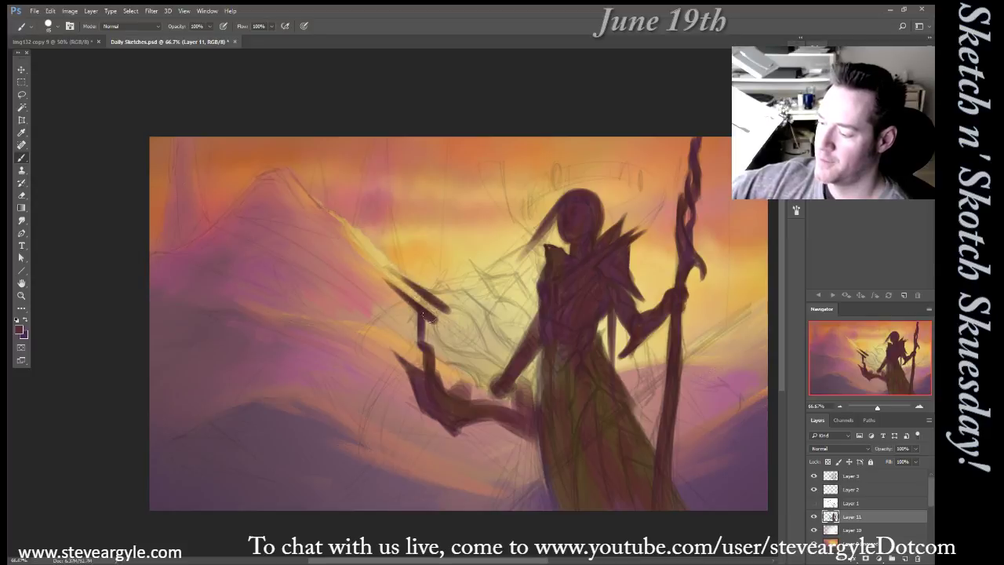
Fill the billowing cape between its spikes, the lowered arm and the torso with dark purple folds
mouse_move(437, 300)
left_mouse_down()
mouse_move(488, 305)
mouse_move(495, 286)
mouse_move(480, 268)
mouse_move(511, 284)
mouse_move(502, 307)
mouse_move(435, 321)
mouse_move(455, 349)
mouse_move(494, 369)
mouse_move(502, 392)
left_mouse_up()
key("bracketright")
key("bracketright")
key("bracketright")
key("bracketleft")
mouse_move(448, 371)
left_mouse_down()
mouse_move(471, 385)
mouse_move(527, 310)
mouse_move(517, 286)
mouse_move(521, 325)
mouse_move(524, 317)
left_mouse_up()
key("bracketleft")
key("bracketleft")
key("bracketright")
key("bracketright")
key("bracketright")
key("bracketright")
mouse_move(502, 380)
left_mouse_down()
mouse_move(531, 391)
mouse_move(512, 406)
mouse_move(532, 373)
mouse_move(536, 326)
left_mouse_up()
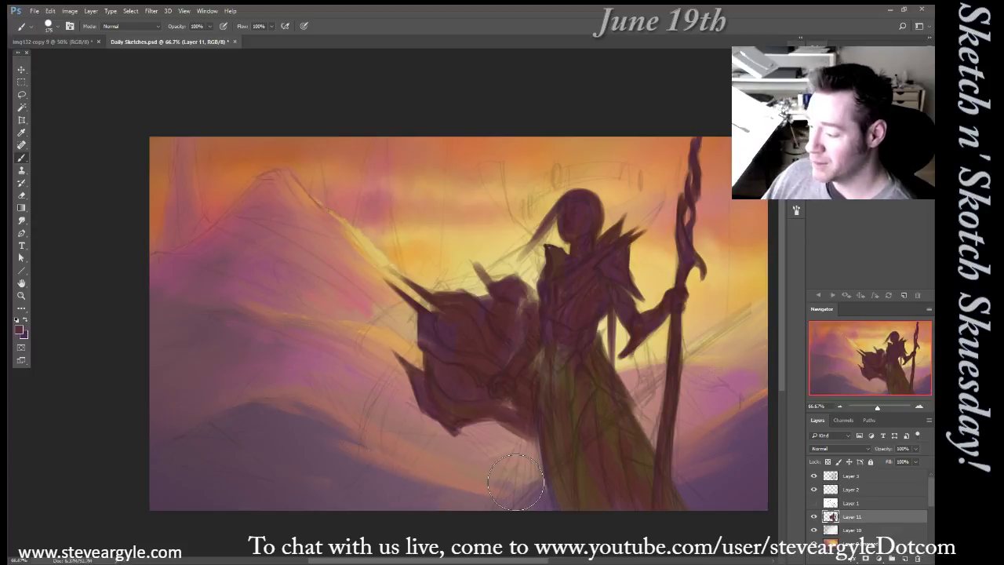
Paint wispy hair streaming from the head over the cape to a curved tail beyond the spikes
left_click_drag(543, 238, 491, 273)
key("bracketright")
mouse_move(549, 245)
left_mouse_down()
mouse_move(527, 302)
mouse_move(541, 265)
mouse_move(539, 278)
mouse_move(525, 280)
mouse_move(512, 254)
mouse_move(464, 289)
left_mouse_up()
key("bracketleft")
key("bracketleft")
key("bracketleft")
key("bracketleft")
mouse_move(361, 346)
left_mouse_down()
mouse_move(455, 296)
mouse_move(398, 310)
left_mouse_up()
Paint soft translucent fabric trailing behind and beneath the cape with a larger brush
key("bracketright")
key("bracketright")
key("bracketright")
key("bracketright")
key("bracketright")
mouse_move(377, 398)
left_mouse_down()
mouse_move(430, 334)
mouse_move(386, 455)
left_mouse_up()
key("bracketright")
key("bracketright")
left_click_drag(426, 366, 405, 495)
left_click_drag(444, 393, 432, 486)
key("space")
mouse_move(491, 415)
left_mouse_down()
mouse_move(500, 371)
mouse_move(481, 369)
mouse_move(520, 425)
mouse_move(520, 403)
mouse_move(533, 419)
left_mouse_up()
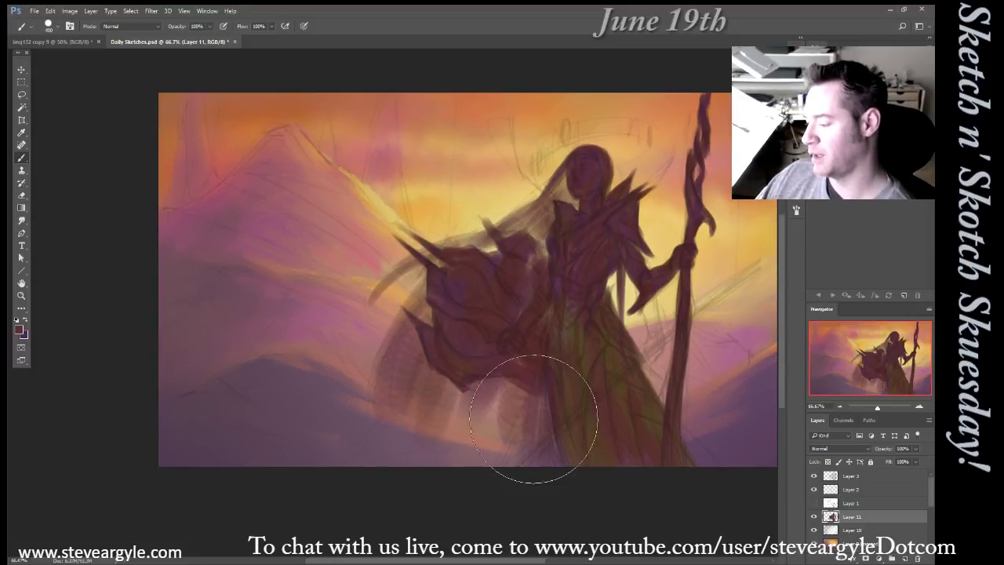
Extend the translucent fabric below the cape toward the robe's hem with a 300 px brush
key("bracketleft")
key("bracketleft")
key("bracketleft")
key("bracketleft")
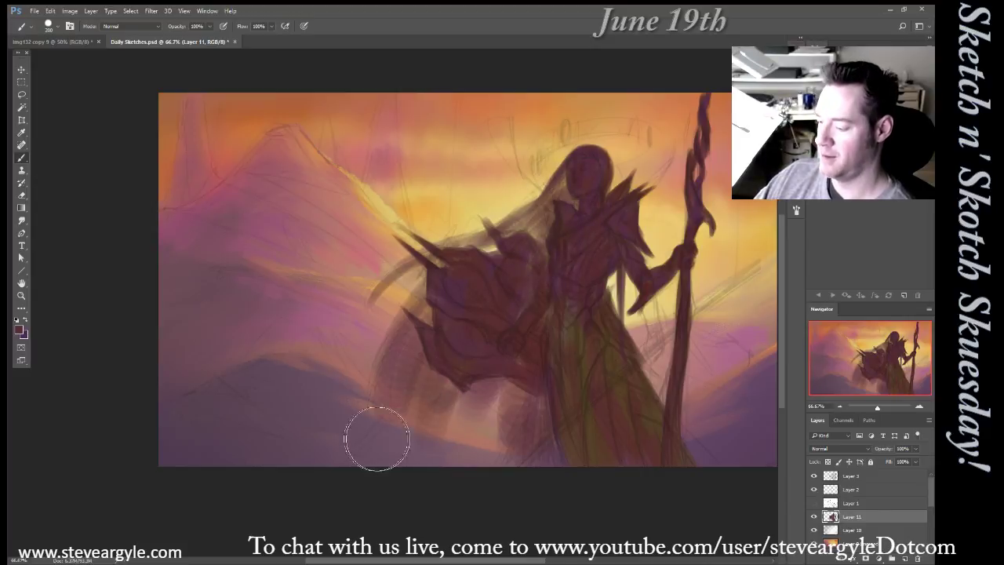
key("bracketright")
key("bracketright")
mouse_move(464, 431)
left_mouse_down()
mouse_move(520, 431)
mouse_move(537, 458)
left_mouse_up()
left_click_drag(605, 422, 557, 479)
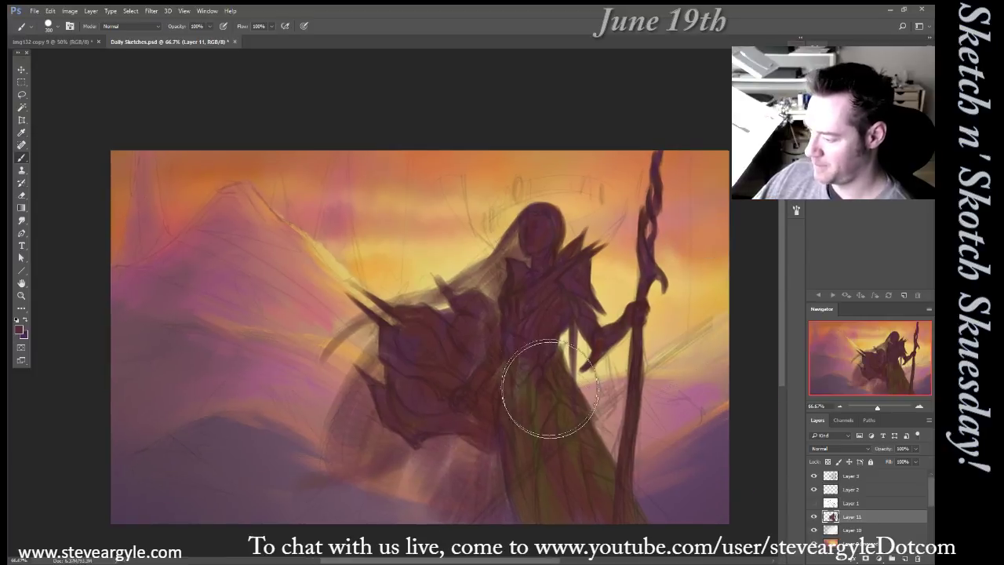
Refine the soft translucent fabric behind the cape with a 150 px brush
key("bracketleft")
key("bracketleft")
key("bracketleft")
key("bracketleft")
mouse_move(435, 346)
left_mouse_down()
mouse_move(412, 356)
mouse_move(434, 382)
mouse_move(395, 410)
left_mouse_up()
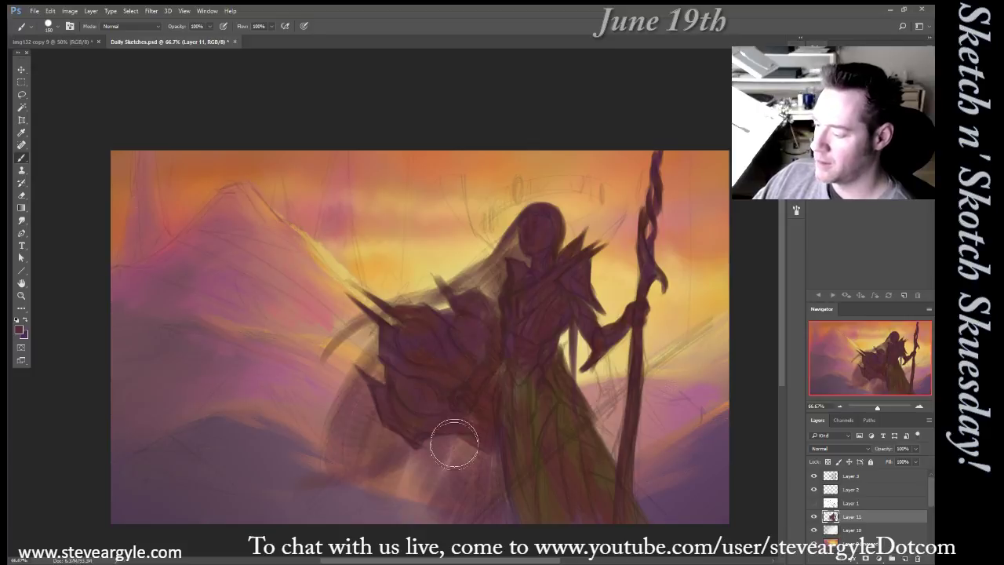
Refine the dark hair strands flowing from the back of the head over the cape with a small brush
mouse_move(711, 436)
left_mouse_down()
mouse_move(674, 479)
mouse_move(676, 497)
left_mouse_up()
key("bracketleft")
key("bracketleft")
key("bracketleft")
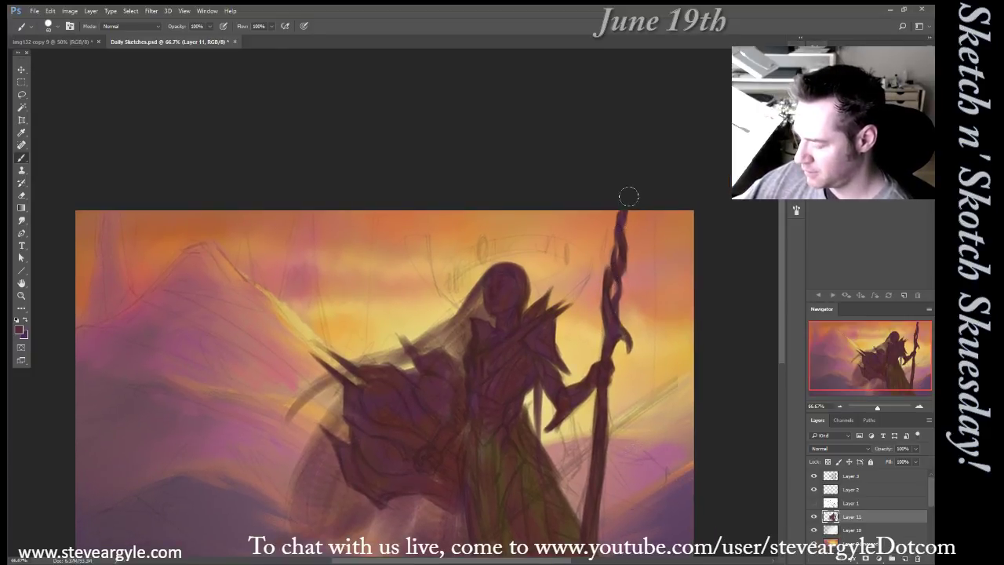
left_click_drag(524, 340, 542, 330)
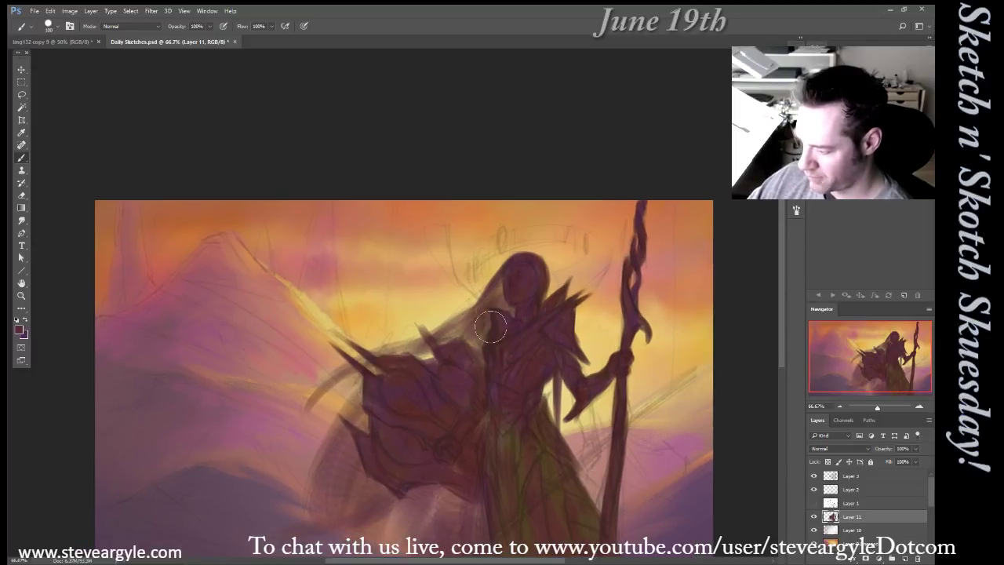
left_click_drag(441, 336, 544, 311)
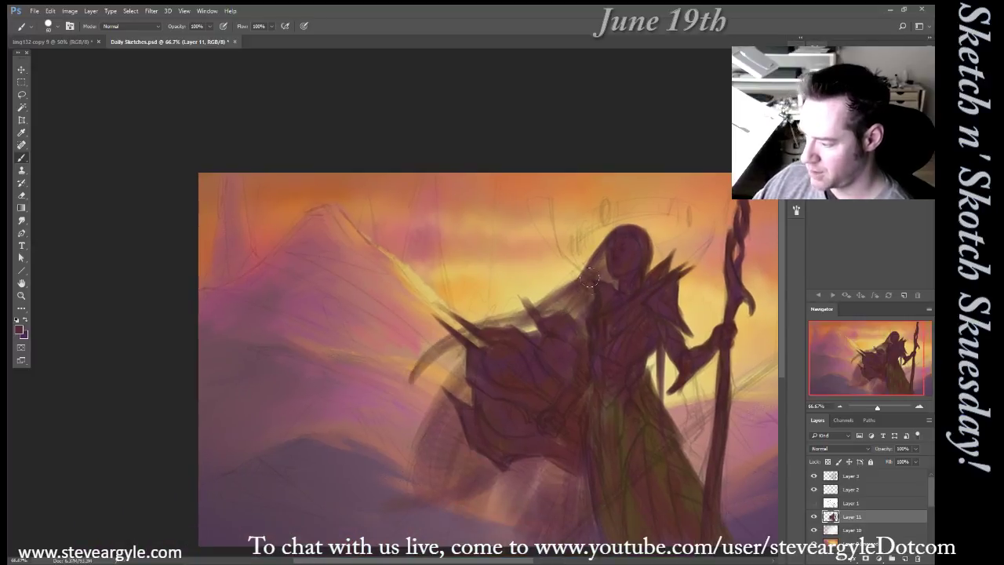
left_click_drag(510, 339, 521, 341)
left_click_drag(546, 431, 498, 387)
Tint the hair between the neck and the cape's upper spikes with red and salmon tones
key("bracketright")
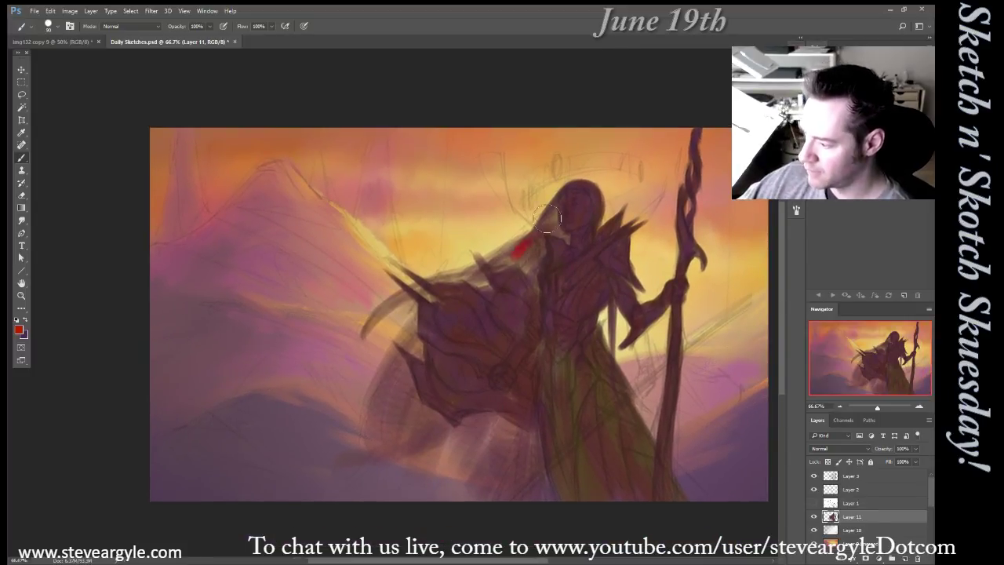
mouse_move(530, 266)
left_mouse_down()
mouse_move(543, 229)
mouse_move(511, 257)
mouse_move(535, 263)
left_mouse_up()
key("bracketright")
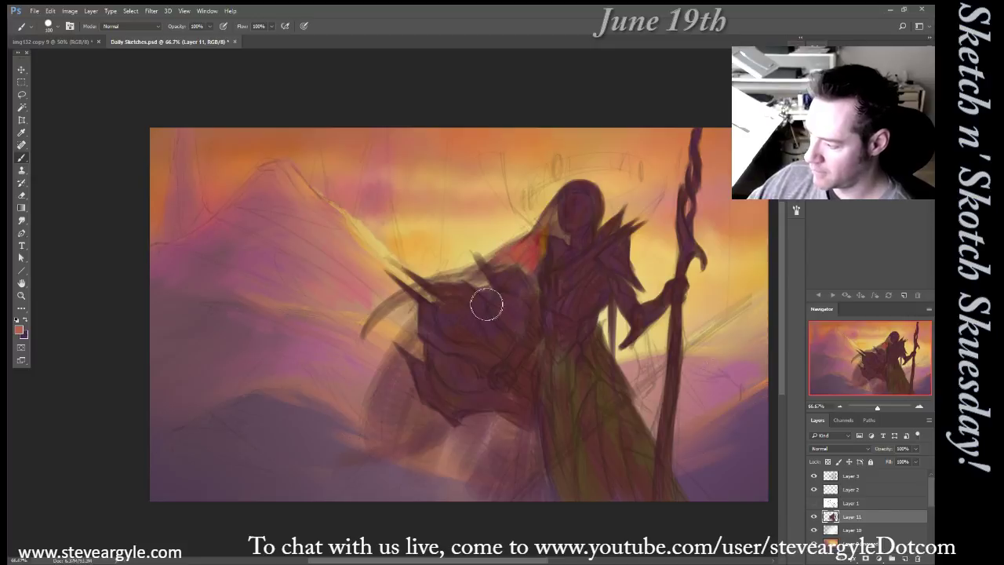
key("bracketleft")
key("bracketleft")
key("bracketleft")
key("bracketleft")
key("bracketleft")
key("bracketleft")
key("bracketleft")
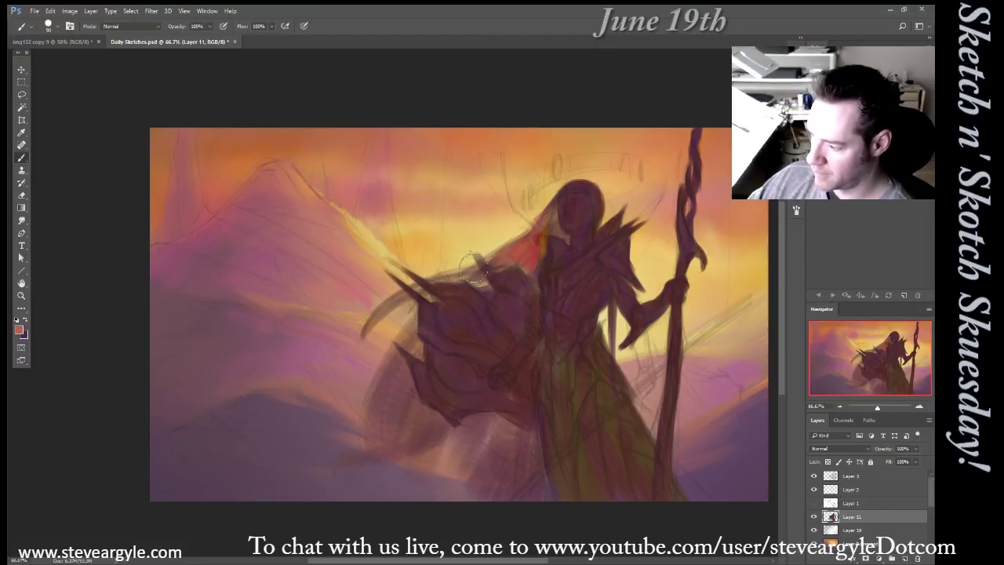
left_click_drag(474, 268, 457, 281)
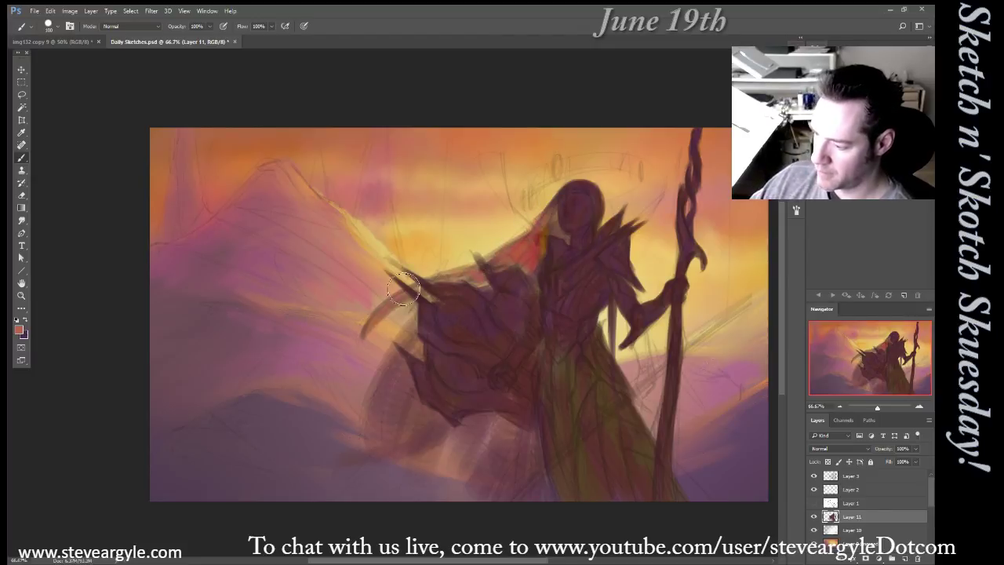
Brush salmon red along the outer edge of the trailing fabric with a 150 px brush
key("bracketright")
key("bracketright")
left_click_drag(390, 363, 380, 397)
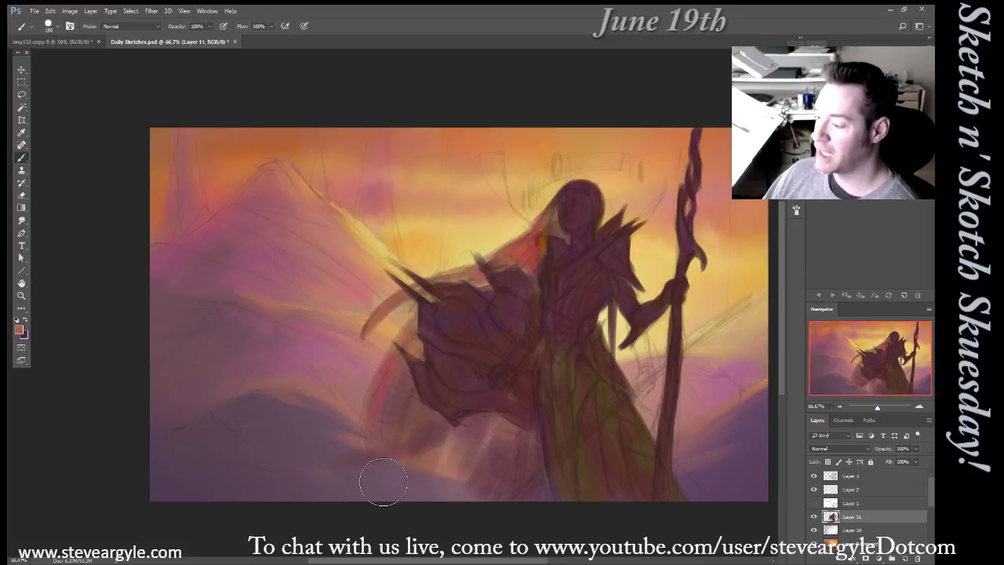
Blend more salmon into the hair beside the neck and between the cape's spikes with a smaller brush
key("bracketleft")
key("bracketleft")
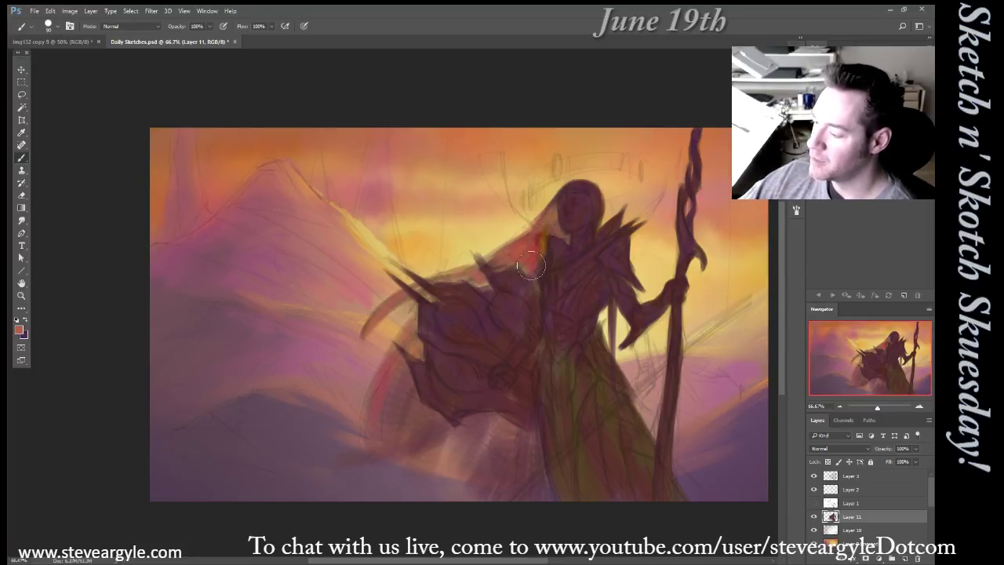
key("bracketright")
mouse_move(527, 278)
left_mouse_down()
mouse_move(505, 269)
mouse_move(526, 255)
mouse_move(508, 250)
left_mouse_up()
key("bracketleft")
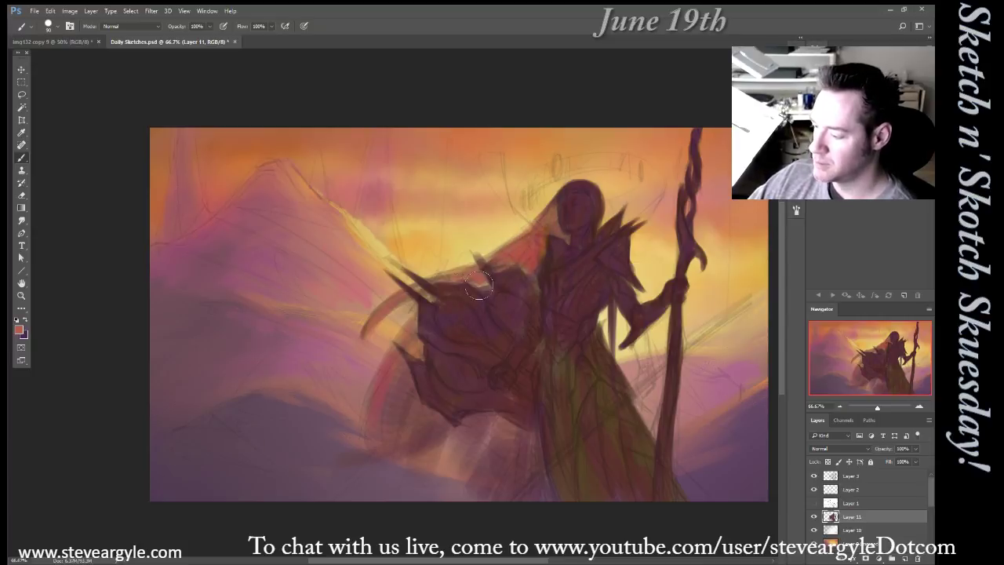
key("bracketright")
key("bracketright")
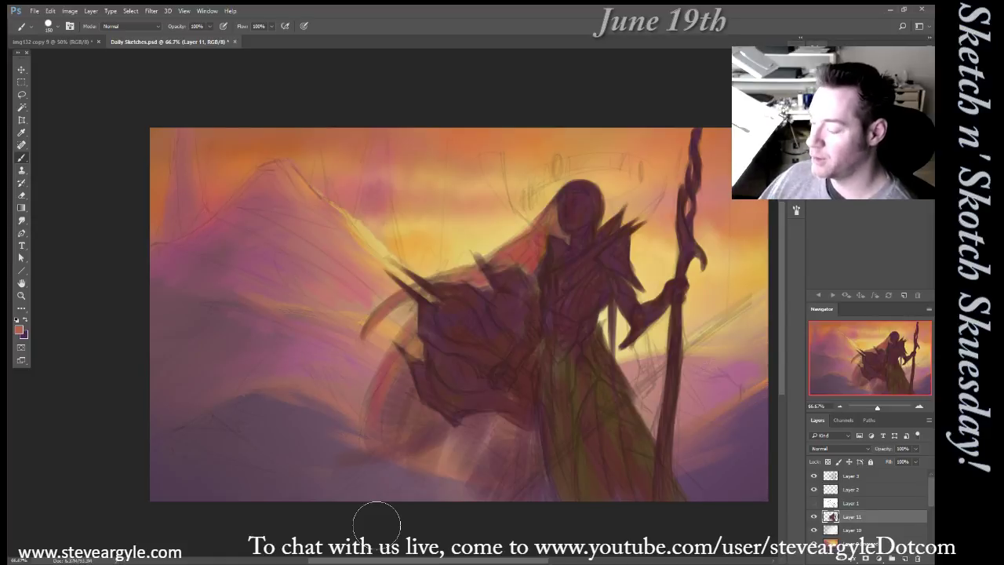
Add a new layer beneath the figure's layer and paint the first salmon wing feathers beyond the staff
left_click_drag(662, 366, 554, 390)
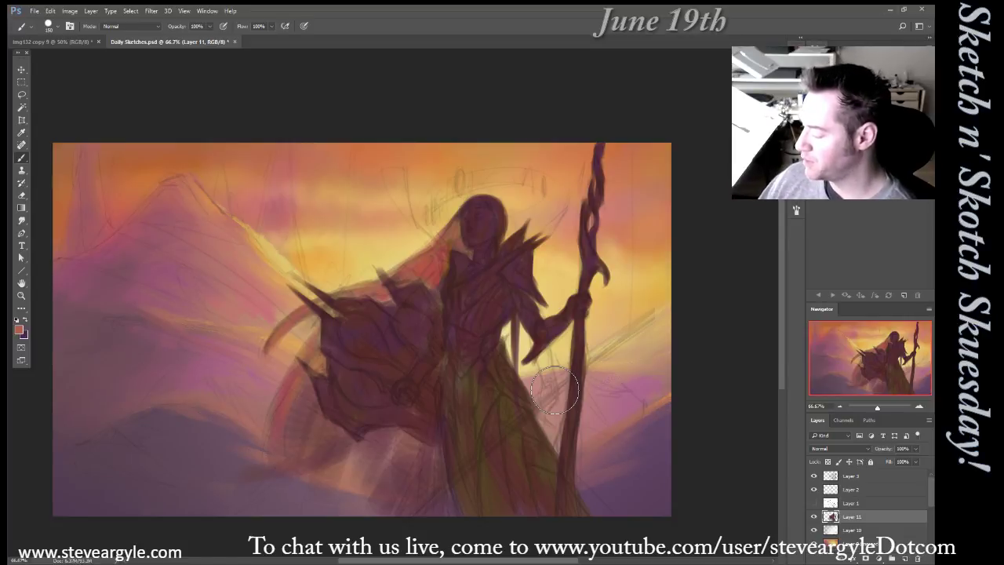
key("ctrl+shift+alt+n")
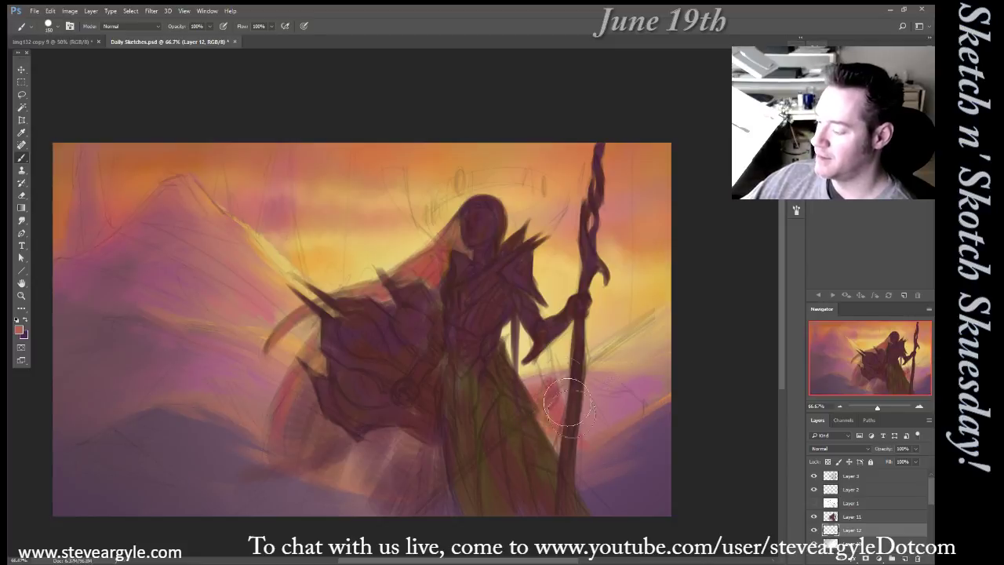
left_click_drag(597, 338, 604, 330)
mouse_move(643, 400)
left_mouse_down()
mouse_move(645, 372)
mouse_move(621, 334)
left_mouse_up()
mouse_move(678, 406)
left_mouse_down()
mouse_move(660, 356)
mouse_move(653, 315)
left_mouse_up()
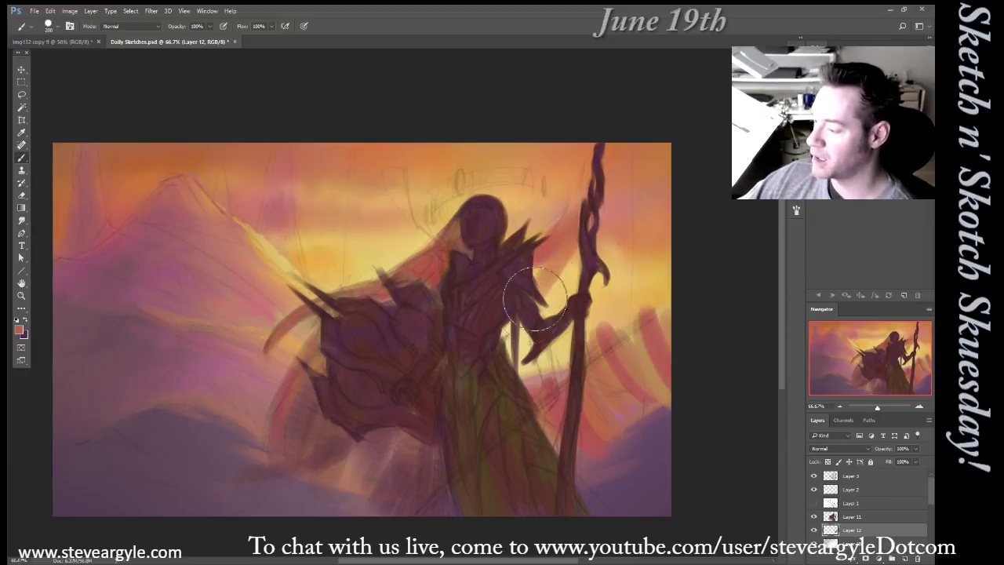
Extend the salmon wing behind the staff up to the canvas edge and fill in feathers beside the robe
mouse_move(638, 157)
left_mouse_down()
mouse_move(665, 268)
mouse_move(659, 284)
mouse_move(620, 220)
mouse_move(609, 298)
mouse_move(581, 363)
mouse_move(569, 375)
mouse_move(519, 372)
mouse_move(542, 256)
mouse_move(577, 246)
mouse_move(587, 256)
mouse_move(623, 181)
mouse_move(619, 213)
mouse_move(641, 286)
mouse_move(662, 259)
mouse_move(662, 344)
mouse_move(625, 320)
mouse_move(664, 389)
mouse_move(594, 347)
mouse_move(560, 357)
mouse_move(578, 422)
left_mouse_up()
key("bracketleft")
key("bracketleft")
left_click_drag(518, 344, 560, 405)
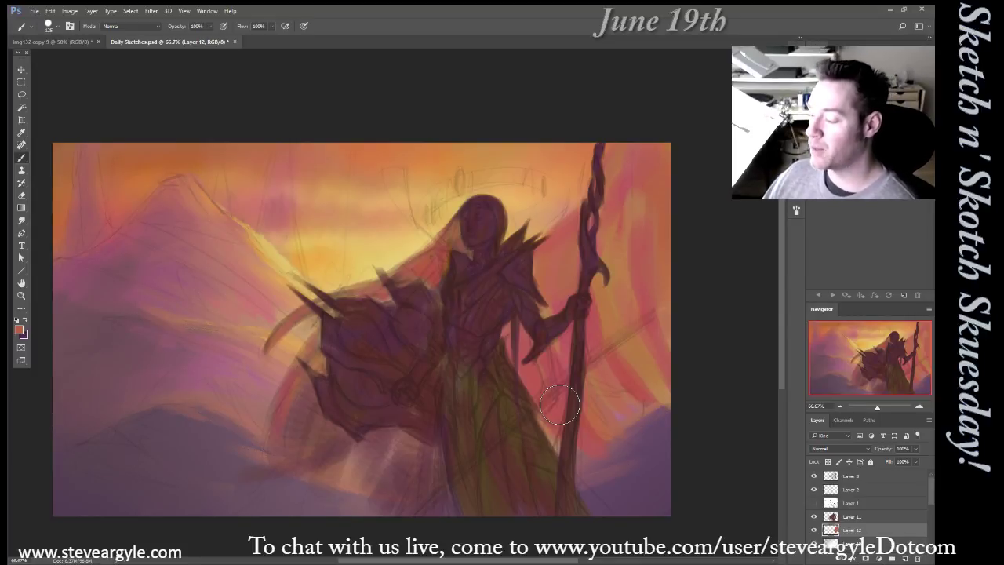
mouse_move(560, 405)
left_mouse_down()
mouse_move(603, 294)
mouse_move(625, 365)
mouse_move(588, 298)
mouse_move(578, 319)
mouse_move(621, 385)
left_mouse_up()
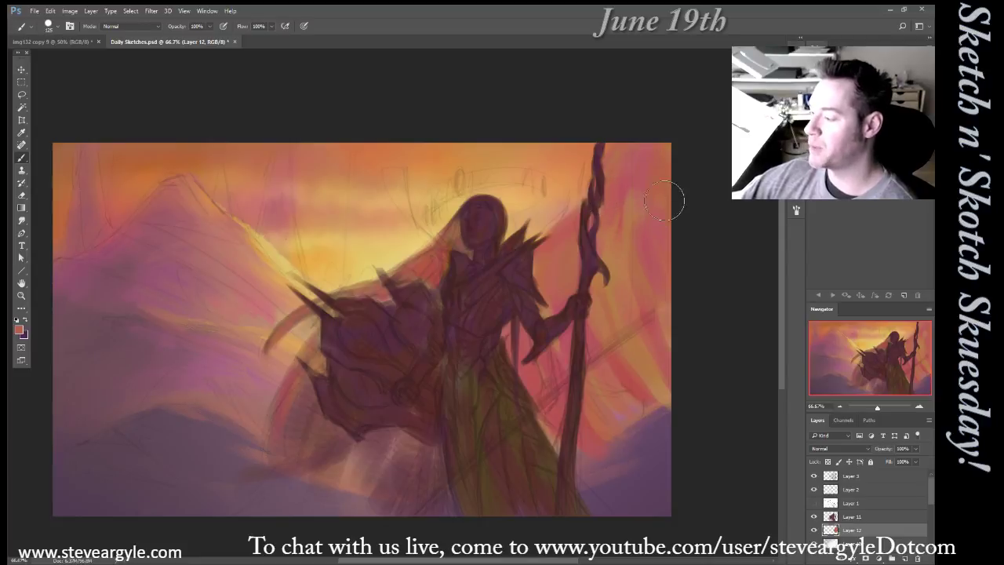
Rough in the second wing's leading edge and first feathers, rising from behind the hair to the canvas's upper edge
mouse_move(440, 260)
left_mouse_down()
mouse_move(392, 199)
mouse_move(451, 258)
mouse_move(398, 191)
left_mouse_up()
key("bracketright")
key("bracketright")
mouse_move(418, 245)
left_mouse_down()
mouse_move(383, 135)
mouse_move(410, 243)
mouse_move(395, 227)
mouse_move(367, 129)
mouse_move(381, 237)
left_mouse_up()
key("bracketleft")
mouse_move(345, 130)
left_mouse_down()
mouse_move(345, 208)
mouse_move(329, 264)
left_mouse_up()
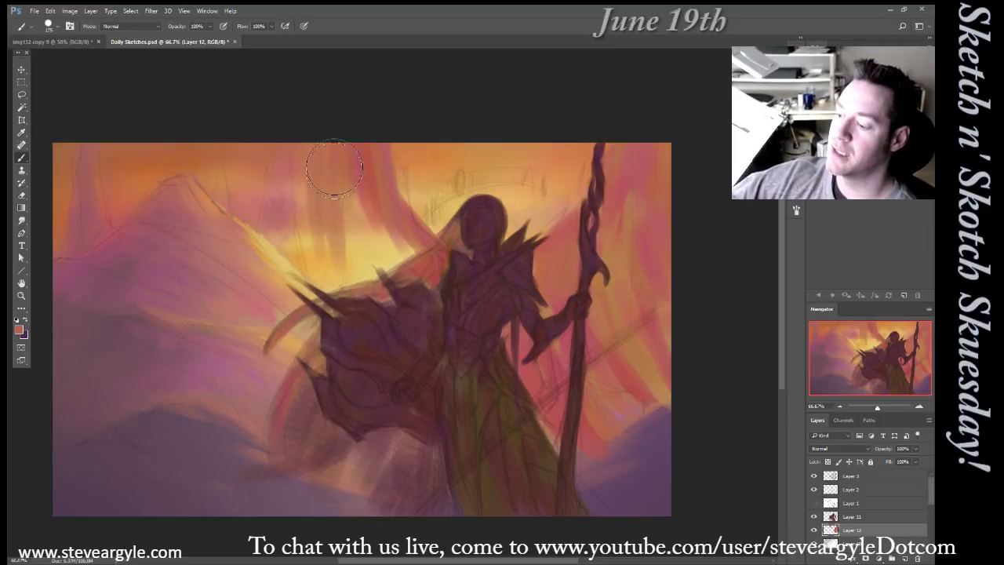
Fill the wing above the cape with broad, overlapping salmon strokes running down to the spikes
left_click_drag(334, 169, 356, 317)
key("bracketright")
key("bracketright")
left_click_drag(342, 168, 377, 299)
mouse_move(374, 227)
left_mouse_down()
mouse_move(401, 288)
mouse_move(397, 253)
left_mouse_up()
key("bracketleft")
key("bracketleft")
left_click_drag(389, 210, 432, 278)
key("bracketleft")
key("bracketleft")
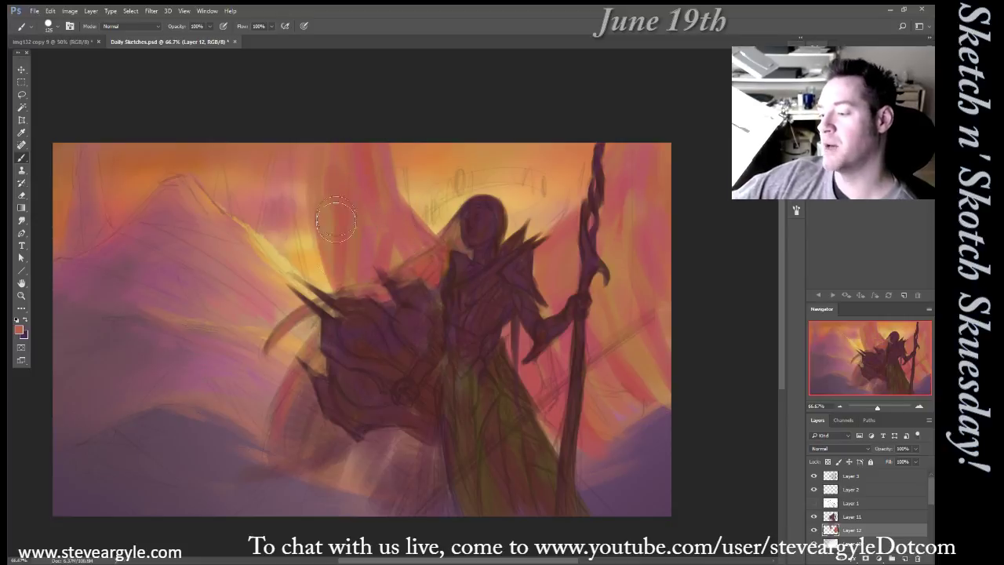
Paint narrower salmon feather streaks through the wing above the cape and widen its outer edge
left_click_drag(331, 155, 337, 261)
left_click_drag(388, 209, 398, 285)
left_click_drag(370, 139, 390, 298)
key("bracketleft")
key("bracketleft")
key("bracketleft")
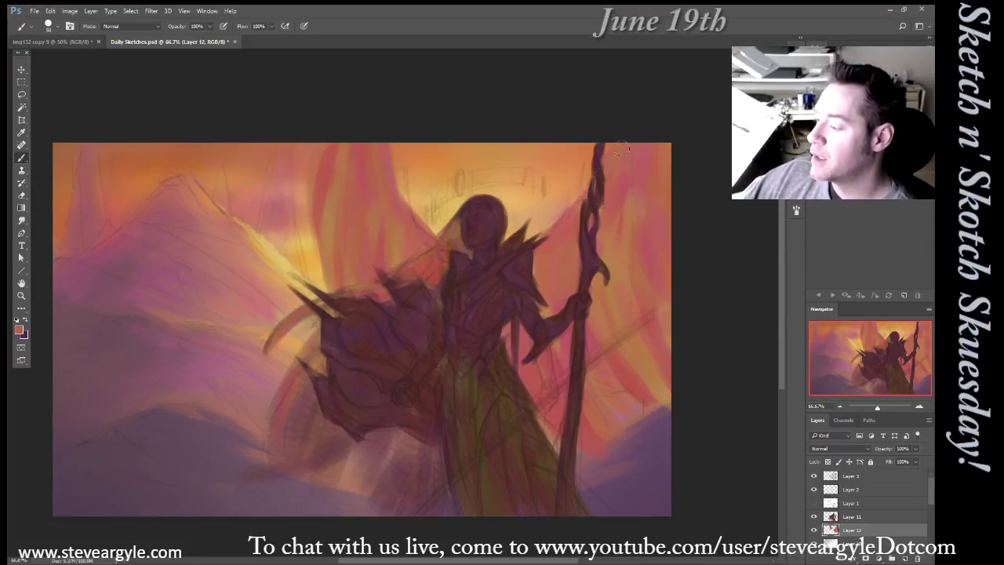
key("]")
key("]")
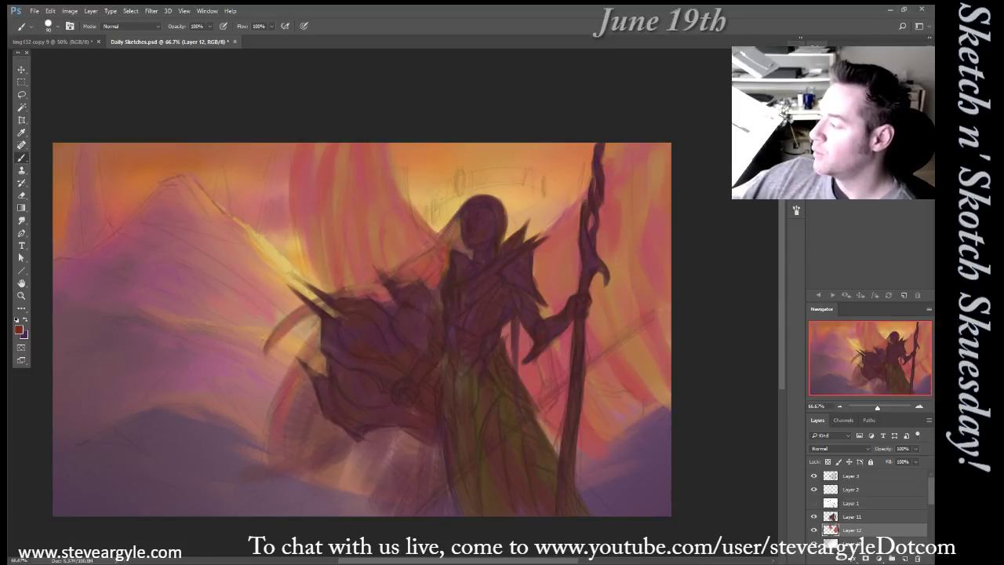
Shade the wing behind the staff with dark red feather strokes from the shoulder to its upper edge
key("bracketright")
key("bracketright")
key("bracketright")
key("bracketright")
mouse_move(542, 275)
left_mouse_down()
mouse_move(559, 255)
mouse_move(580, 251)
mouse_move(613, 205)
mouse_move(620, 223)
mouse_move(643, 146)
mouse_move(652, 161)
mouse_move(627, 264)
left_mouse_up()
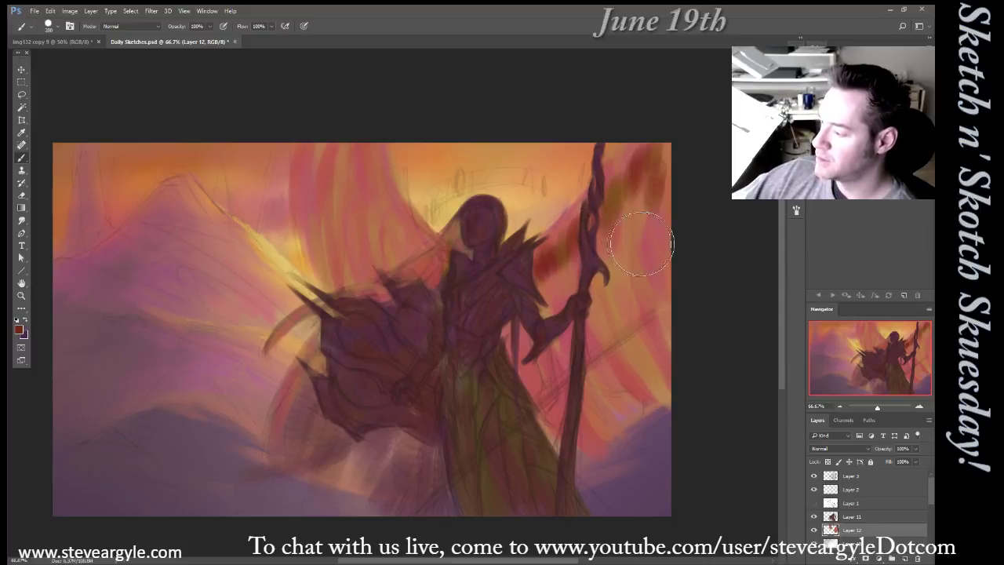
mouse_move(533, 276)
left_mouse_down()
mouse_move(509, 310)
mouse_move(530, 367)
mouse_move(544, 265)
mouse_move(571, 322)
mouse_move(591, 229)
mouse_move(607, 222)
mouse_move(633, 269)
mouse_move(651, 147)
mouse_move(663, 159)
mouse_move(671, 283)
mouse_move(642, 227)
mouse_move(638, 256)
mouse_move(663, 332)
mouse_move(620, 259)
mouse_move(642, 353)
mouse_move(591, 278)
mouse_move(609, 374)
mouse_move(562, 311)
mouse_move(592, 401)
mouse_move(527, 323)
mouse_move(557, 390)
mouse_move(551, 403)
mouse_move(507, 337)
mouse_move(591, 432)
mouse_move(635, 226)
mouse_move(662, 252)
mouse_move(605, 252)
mouse_move(629, 295)
mouse_move(572, 270)
mouse_move(616, 311)
mouse_move(575, 302)
mouse_move(604, 365)
mouse_move(560, 345)
mouse_move(575, 284)
mouse_move(585, 288)
mouse_move(596, 236)
mouse_move(641, 202)
left_mouse_up()
key("bracketleft")
key("bracketleft")
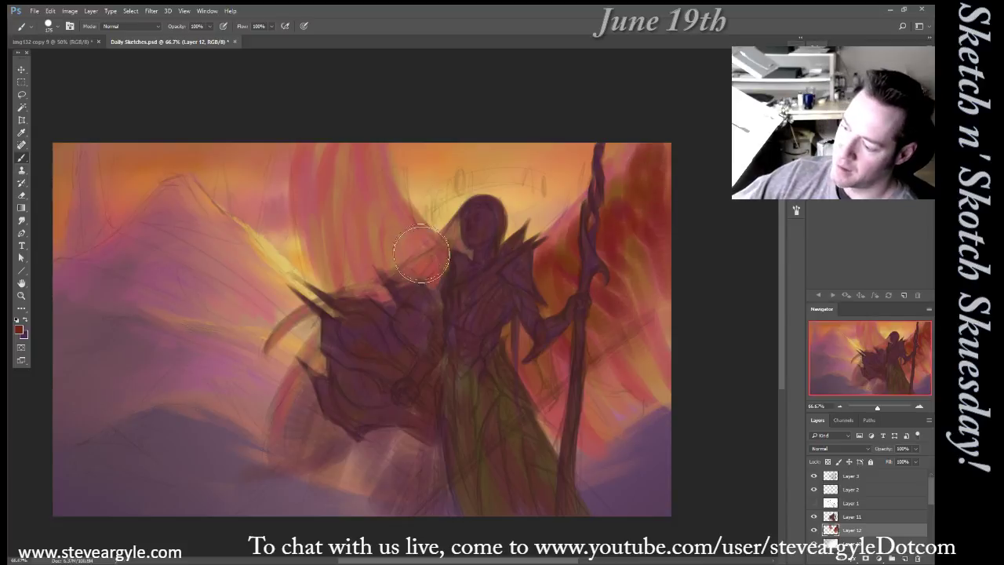
Paint dark red patches along the leading edge of the wing above the cape
mouse_move(435, 289)
left_mouse_down()
mouse_move(396, 250)
mouse_move(382, 184)
left_mouse_up()
key("bracketright")
key("bracketright")
left_click_drag(361, 221, 365, 171)
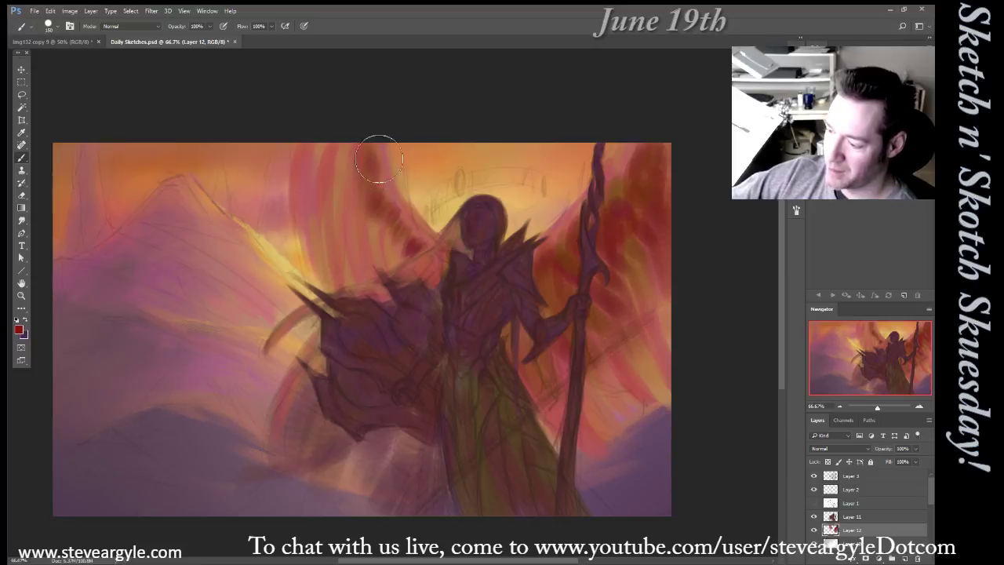
left_click_drag(425, 259, 412, 242)
Spread deep red feather streaks from the leading edge across the wing above the cape
key("bracketright")
key("bracketright")
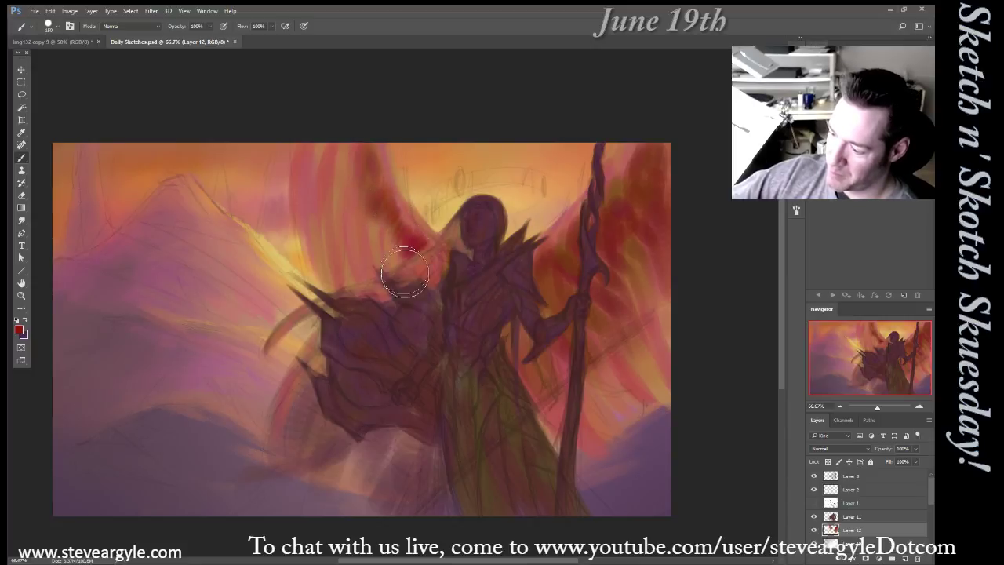
mouse_move(369, 192)
left_mouse_down()
mouse_move(357, 233)
mouse_move(338, 138)
mouse_move(319, 133)
mouse_move(349, 218)
left_mouse_up()
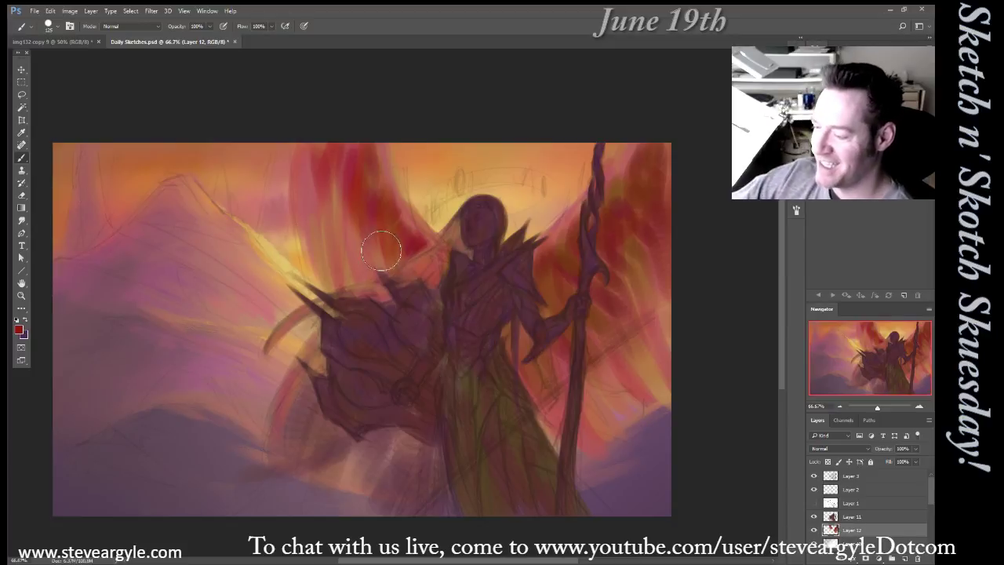
mouse_move(317, 146)
left_mouse_down()
mouse_move(349, 203)
mouse_move(334, 149)
mouse_move(375, 123)
mouse_move(366, 185)
mouse_move(351, 167)
mouse_move(370, 155)
mouse_move(394, 183)
mouse_move(382, 149)
mouse_move(390, 208)
mouse_move(428, 249)
left_mouse_up()
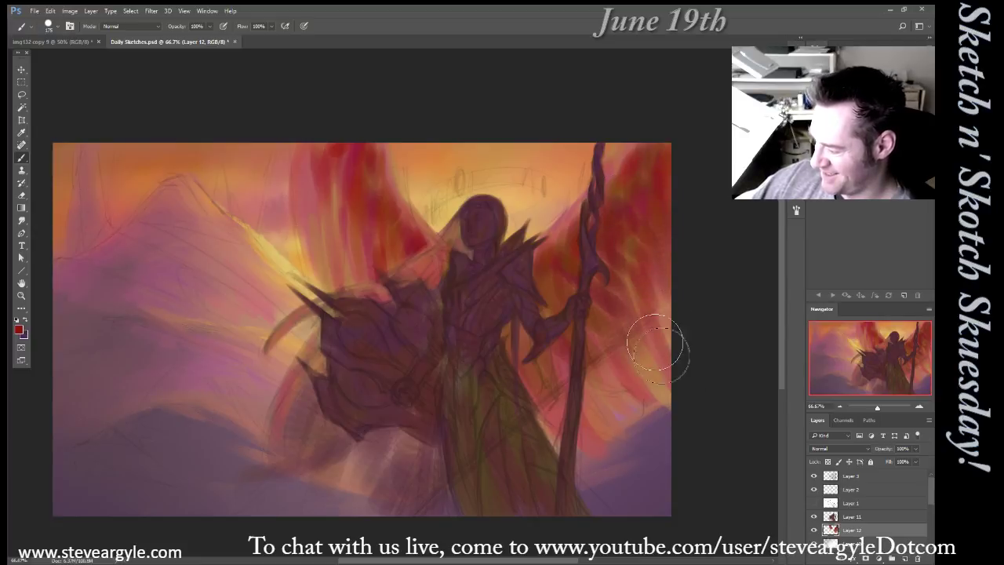
Deepen the lower feathers of the wing behind the staff with red, below the raised arm and beside the waist
key("bracketright")
key("bracketright")
key("bracketright")
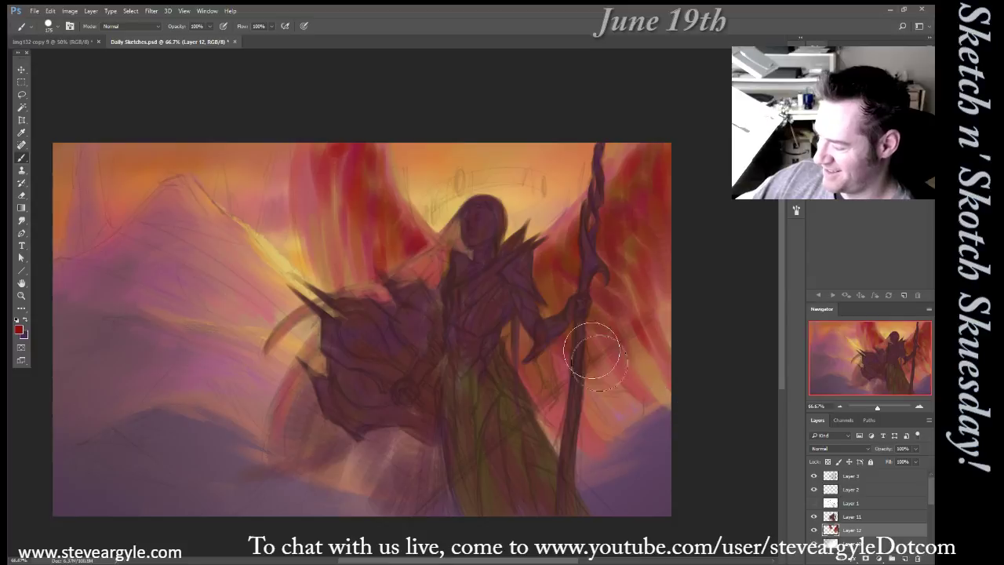
mouse_move(565, 353)
left_mouse_down()
mouse_move(541, 353)
mouse_move(523, 374)
mouse_move(506, 366)
mouse_move(534, 417)
mouse_move(562, 348)
left_mouse_up()
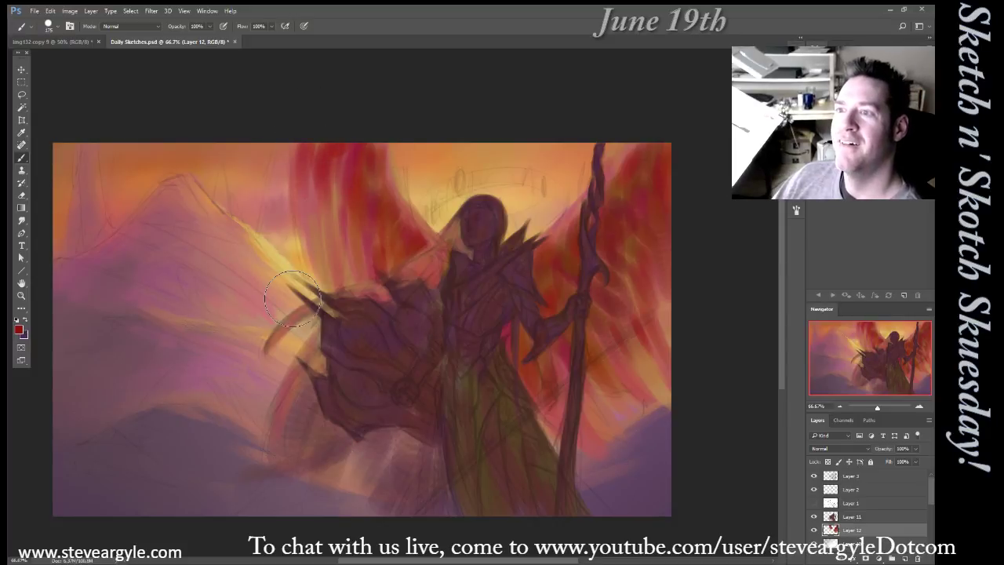
Paint pink outer feathers on the wing above the cape, then toggle the wing layer's visibility to compare
left_click(306, 189, "alt")
mouse_move(300, 164)
left_mouse_down()
mouse_move(287, 269)
mouse_move(302, 218)
mouse_move(297, 179)
mouse_move(305, 284)
mouse_move(296, 161)
mouse_move(280, 345)
mouse_move(303, 230)
mouse_move(298, 367)
mouse_move(288, 280)
mouse_move(290, 330)
left_mouse_up()
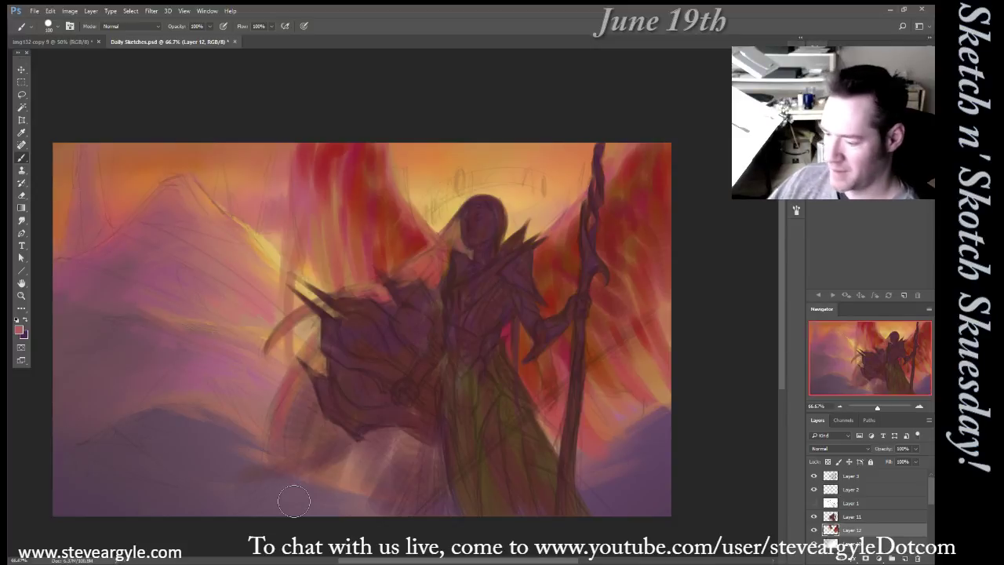
left_click_drag(292, 155, 265, 271)
key("bracketright")
key("bracketright")
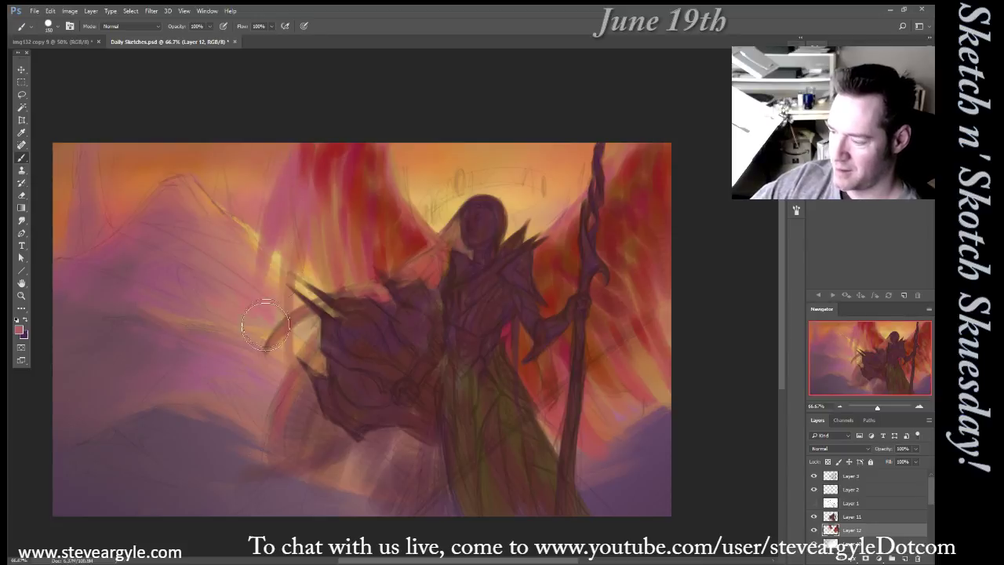
left_click(813, 530)
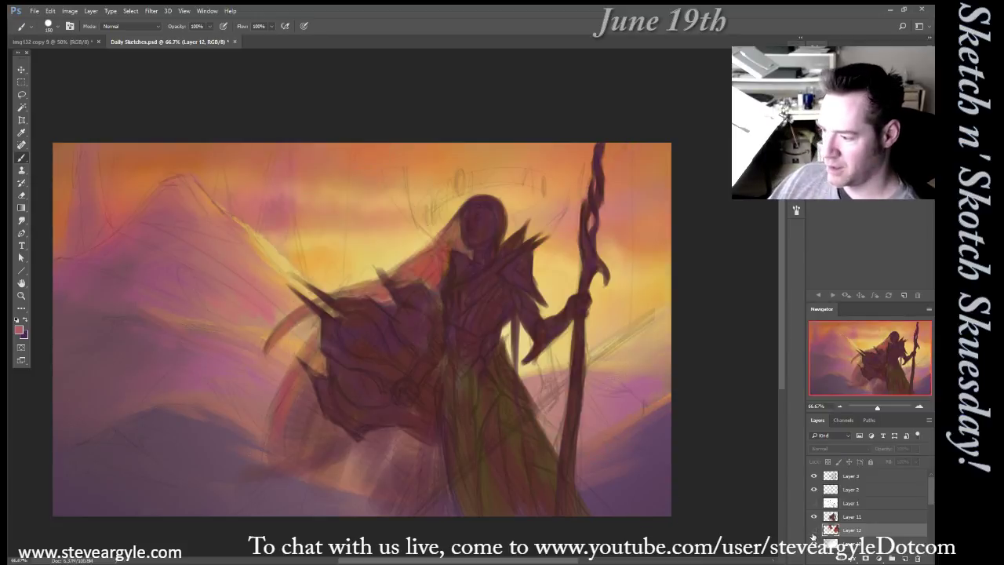
left_click(814, 530)
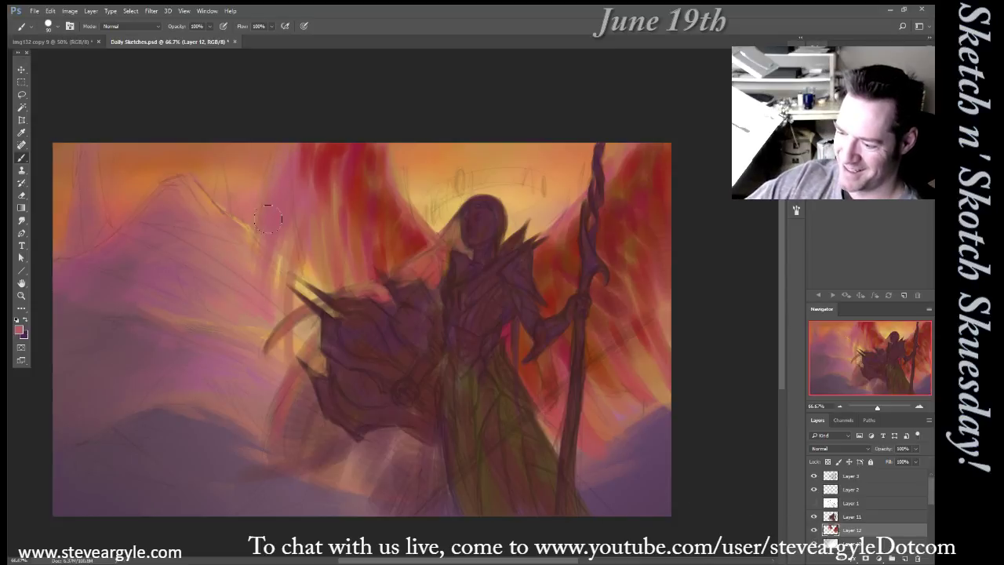
Extend the pink outer feathers downward behind the cape's spikes and the hair's curved tail
mouse_move(266, 339)
left_mouse_down()
mouse_move(287, 231)
mouse_move(279, 372)
mouse_move(281, 255)
left_mouse_up()
left_click_drag(282, 359, 284, 232)
mouse_move(298, 357)
left_mouse_down()
mouse_move(300, 251)
mouse_move(319, 247)
mouse_move(317, 347)
left_mouse_up()
left_click_drag(320, 271, 336, 381)
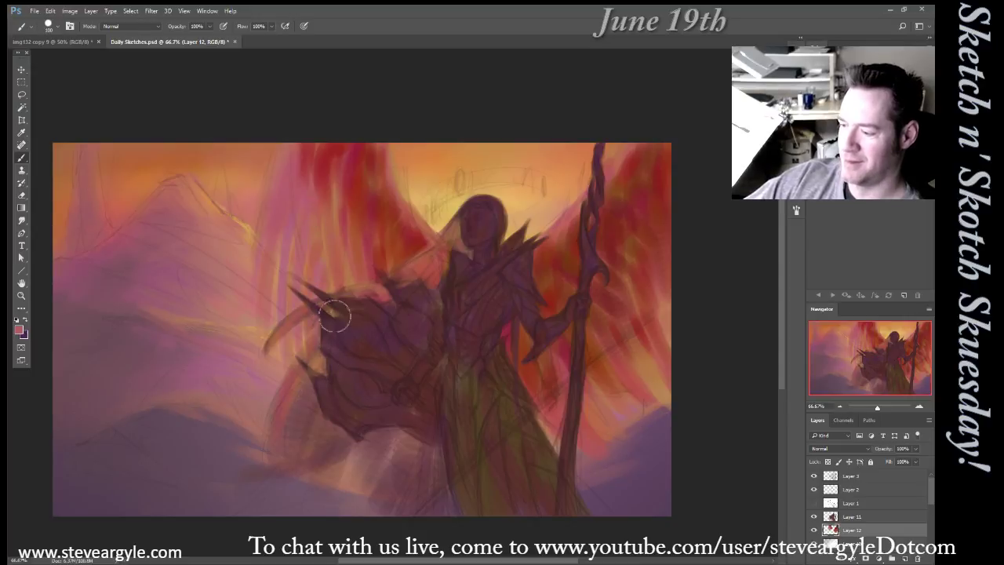
Sample dark red from the wing behind the staff and brush it over the other wing's outer feathers at 150 px
left_click(622, 224, "alt")
key("bracketright")
key("bracketright")
mouse_move(317, 284)
left_mouse_down()
mouse_move(318, 180)
mouse_move(307, 234)
mouse_move(290, 201)
mouse_move(286, 149)
left_mouse_up()
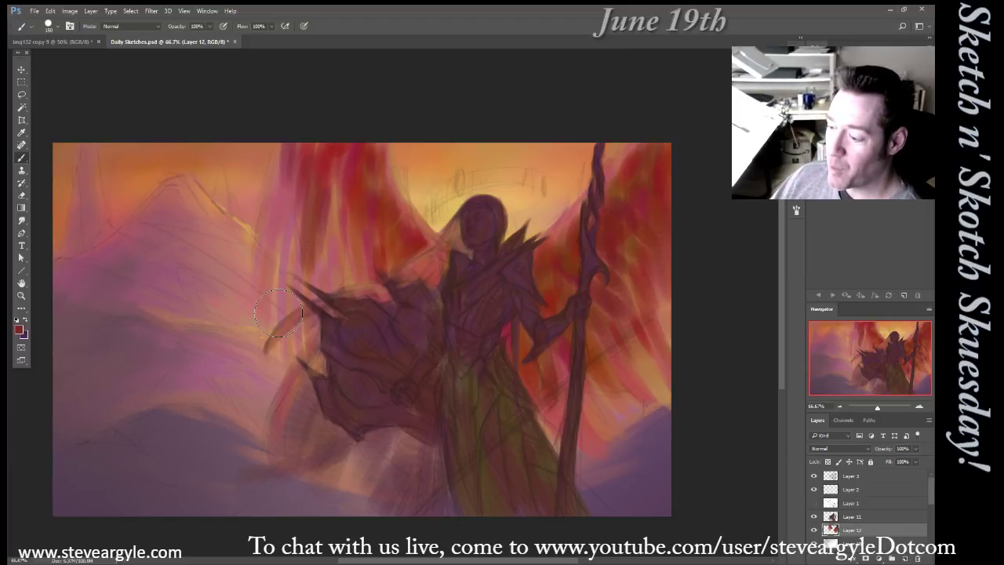
Brush dark red over the feathers of the wing above the cape, then sample pink and soften its outer edge
left_click_drag(337, 186, 339, 308)
left_click_drag(336, 207, 343, 345)
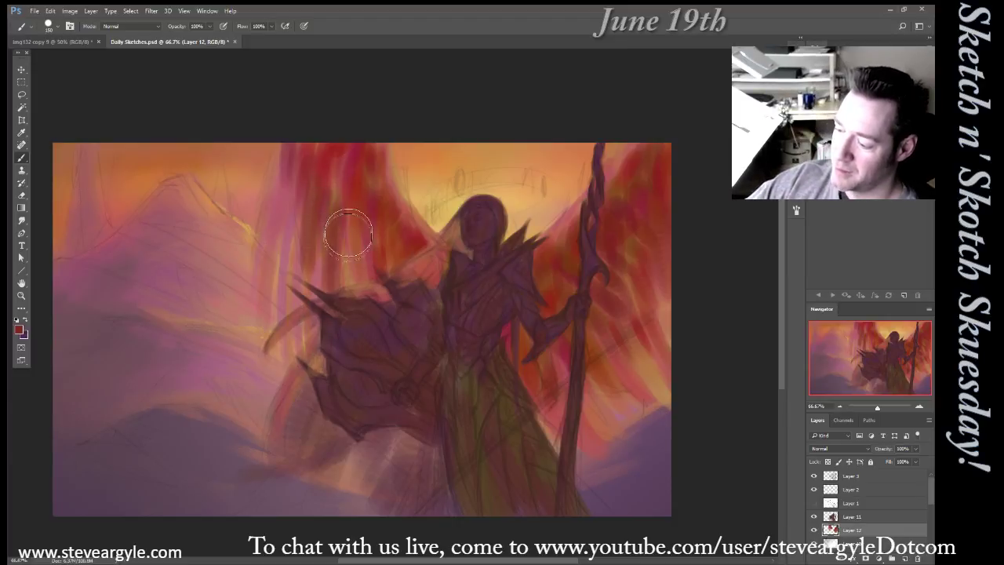
left_click_drag(349, 237, 363, 319)
left_click_drag(363, 196, 370, 298)
left_click_drag(381, 222, 390, 248)
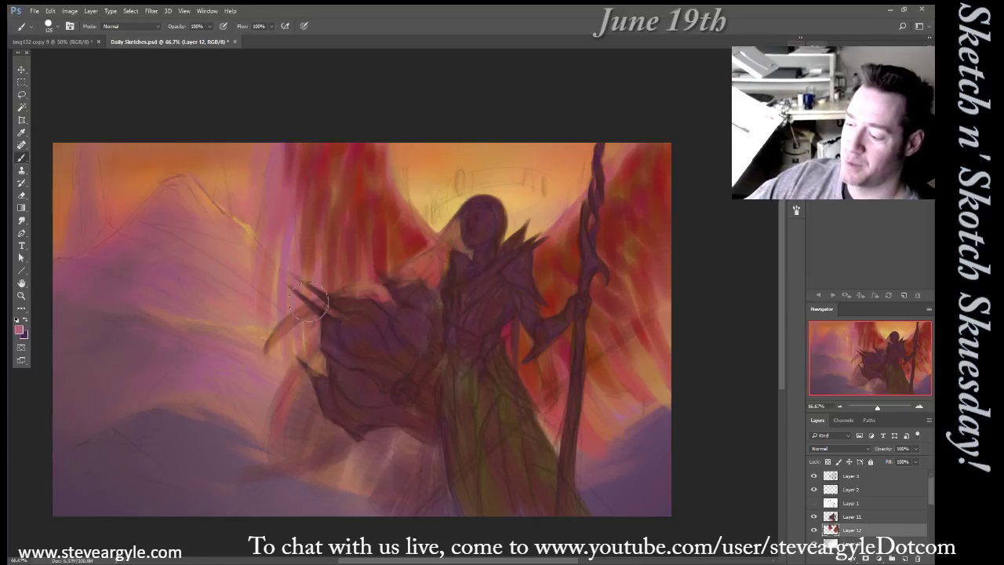
left_click(353, 240, "alt")
mouse_move(288, 309)
left_mouse_down()
mouse_move(291, 180)
mouse_move(288, 339)
mouse_move(292, 139)
mouse_move(293, 297)
mouse_move(314, 254)
mouse_move(321, 296)
mouse_move(289, 204)
left_mouse_up()
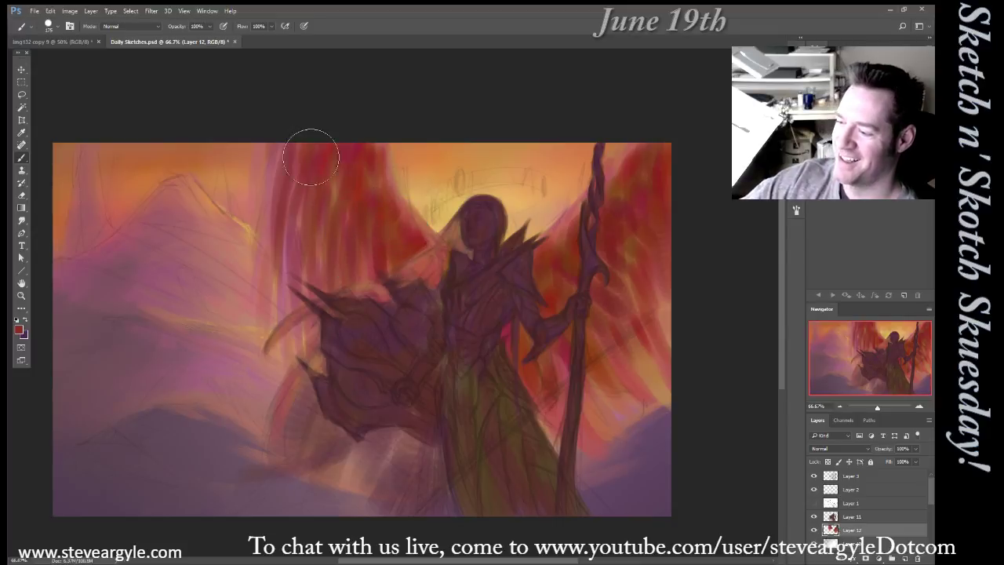
Sample dark reddish brown from the wing behind the staff, glaze both wings with it at up to 400 px, and toggle Layer 12 to compare
left_click(574, 262, "alt")
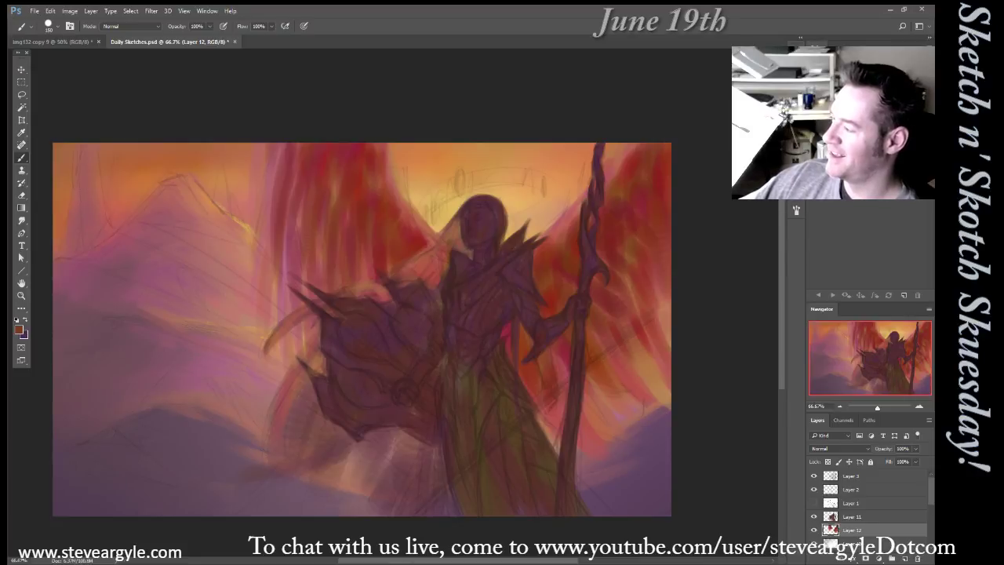
left_click(585, 277, "alt")
left_click_drag(585, 277, 536, 274)
key("bracketright")
key("bracketright")
key("bracketright")
key("bracketright")
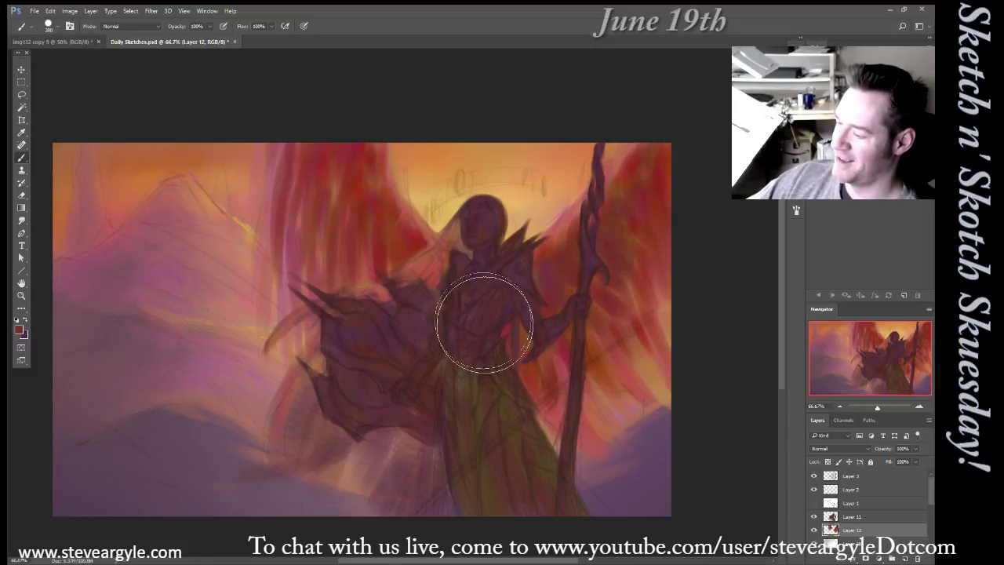
mouse_move(383, 243)
left_mouse_down()
mouse_move(352, 119)
mouse_move(362, 208)
left_mouse_up()
key("bracketright")
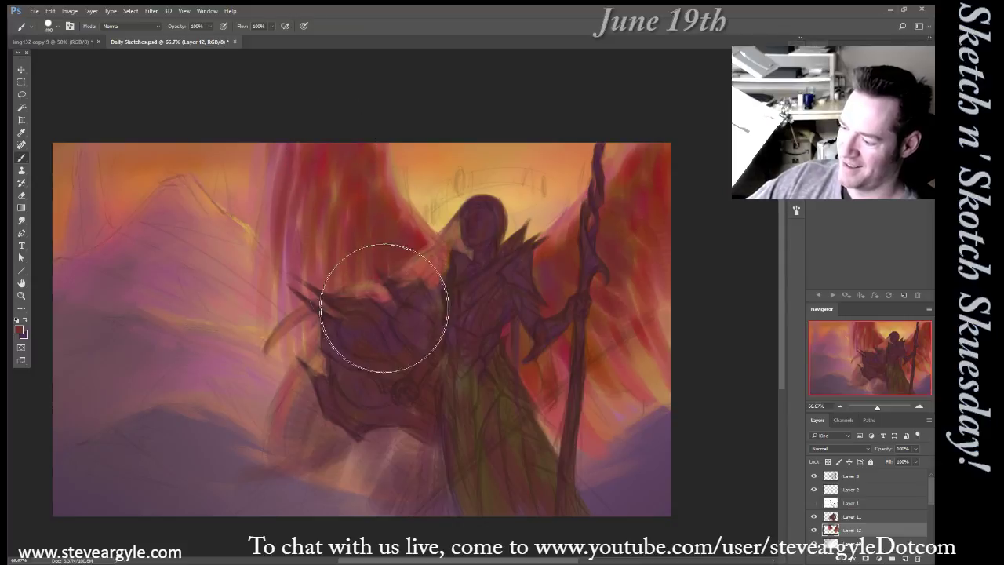
left_click_drag(331, 323, 330, 353)
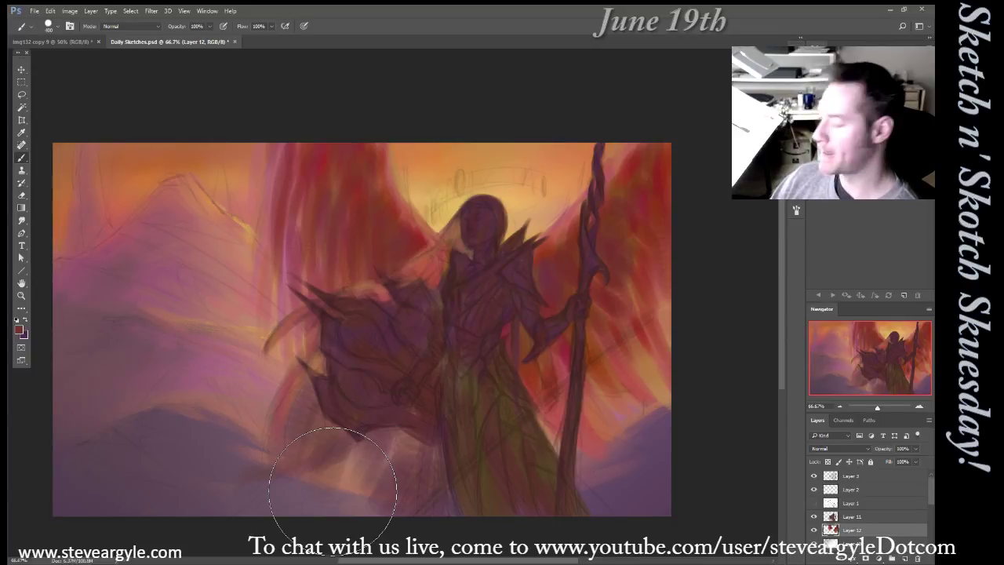
left_click(814, 531)
left_click(813, 530)
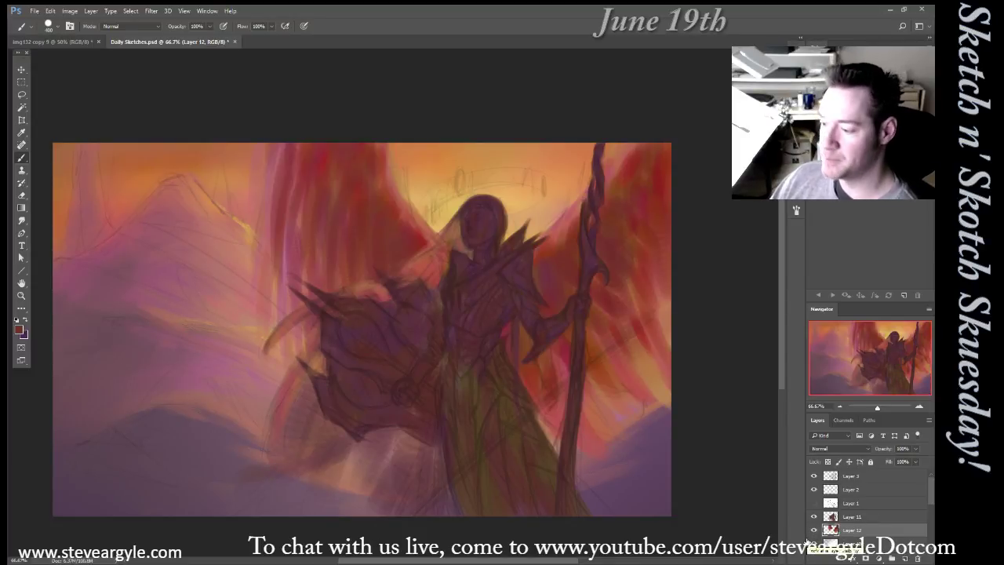
Sample golden yellow from the sky beside the head and paint glowing rims on the wings' inner edges and the staff-side wing's lower feather tips
left_click(520, 197, "alt")
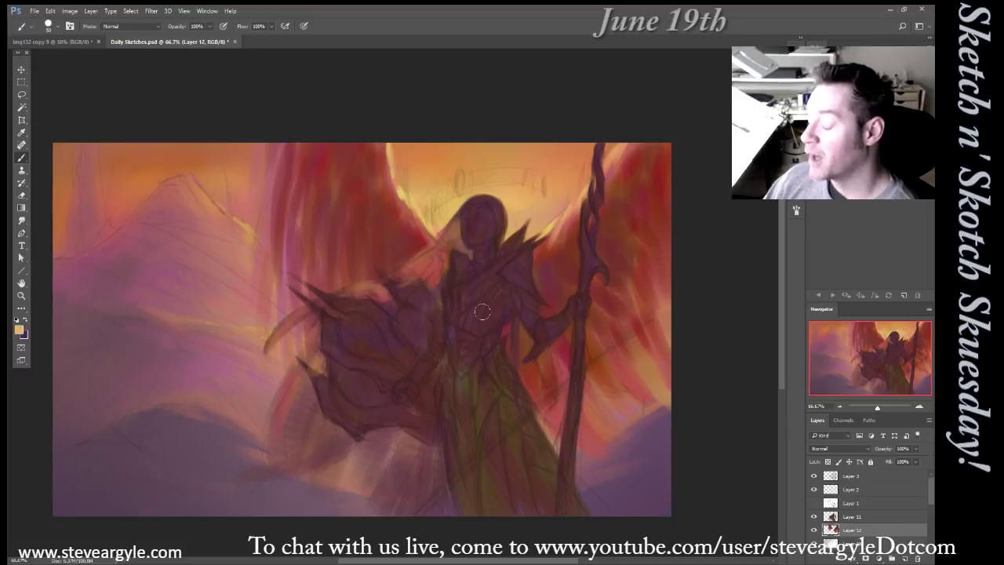
mouse_move(579, 446)
left_mouse_down()
mouse_move(618, 471)
mouse_move(589, 421)
mouse_move(607, 451)
mouse_move(592, 429)
mouse_move(635, 456)
mouse_move(616, 437)
left_mouse_up()
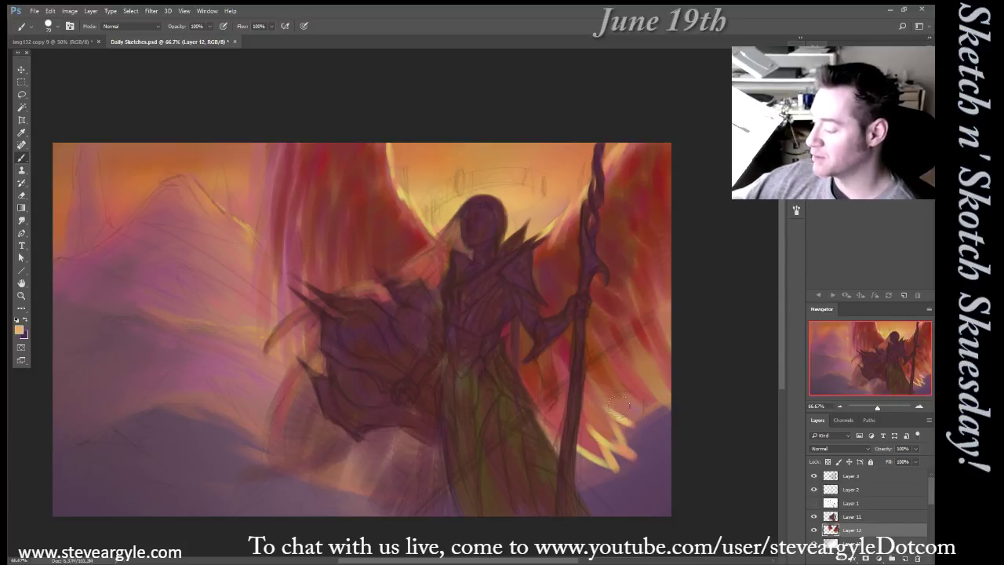
mouse_move(634, 410)
left_mouse_down()
mouse_move(618, 383)
mouse_move(657, 421)
mouse_move(638, 377)
mouse_move(678, 427)
mouse_move(636, 372)
mouse_move(682, 422)
mouse_move(626, 364)
mouse_move(667, 420)
mouse_move(620, 378)
mouse_move(648, 416)
mouse_move(622, 398)
mouse_move(641, 429)
mouse_move(611, 415)
mouse_move(633, 450)
left_mouse_up()
key("bracketright")
key("bracketright")
key("bracketleft")
key("bracketleft")
left_click_drag(571, 454, 582, 488)
mouse_move(629, 359)
left_mouse_down()
mouse_move(624, 339)
mouse_move(587, 345)
mouse_move(600, 390)
left_mouse_up()
left_click_drag(637, 323, 650, 349)
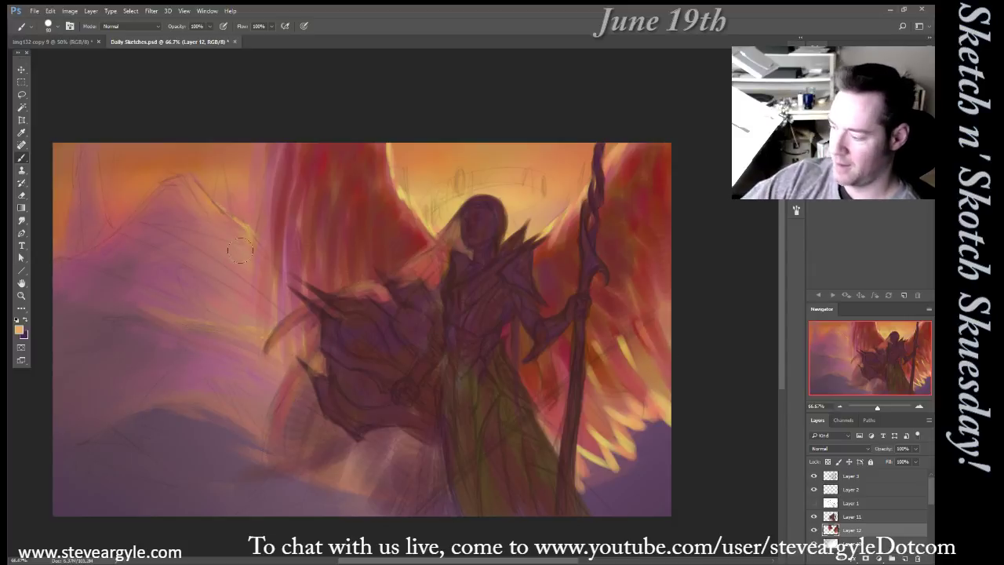
Hide and reshow the wing layer and the figure layer to compare the painting with and without them at 50% zoom
left_click(813, 530)
left_click(813, 530)
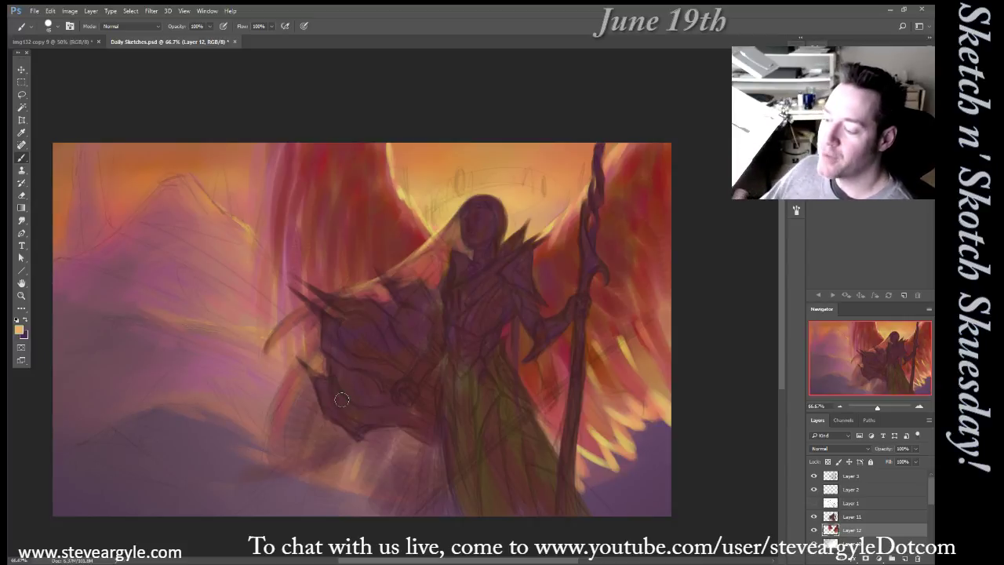
key("ctrl+minus")
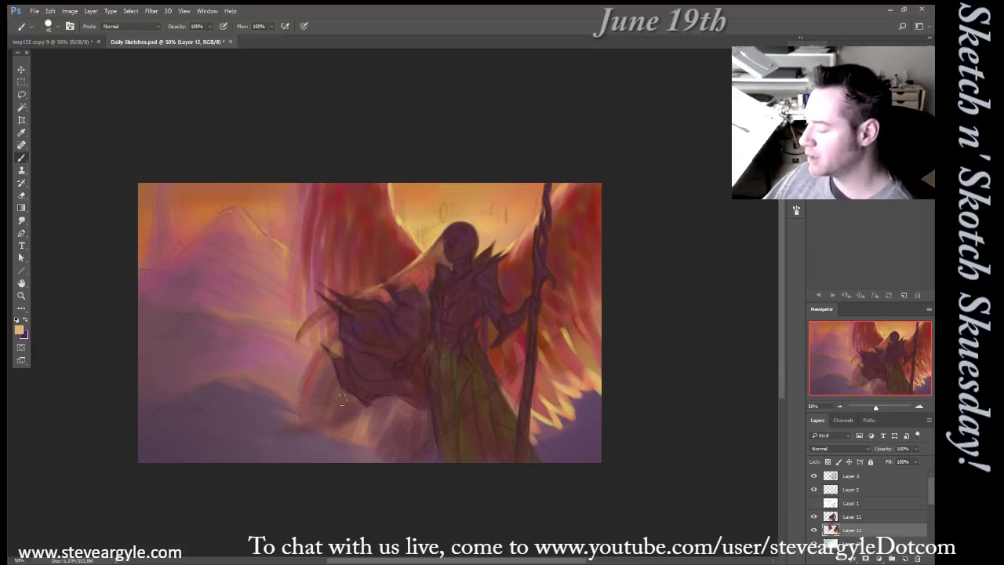
left_click_drag(813, 516, 815, 530)
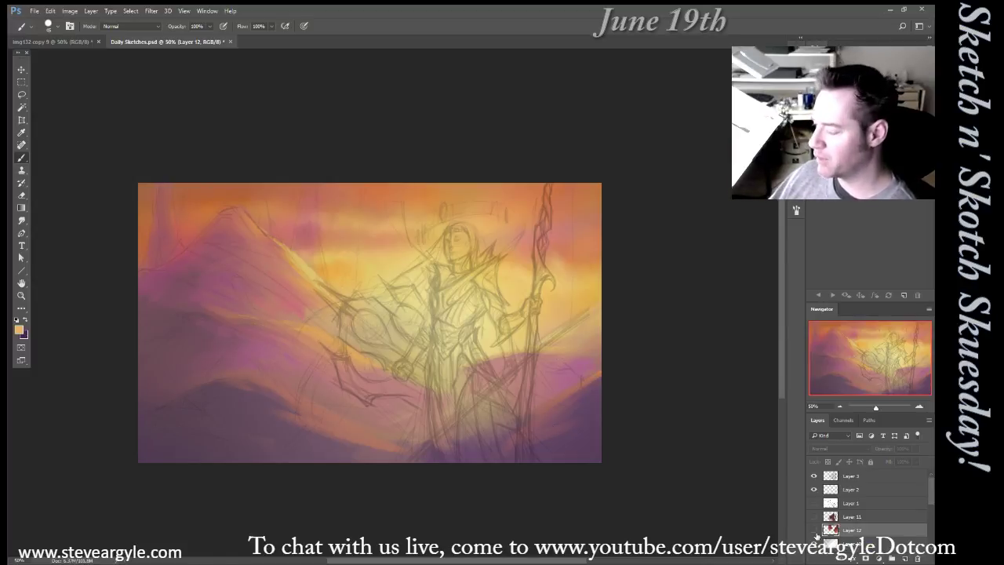
left_click(813, 516)
left_click(813, 530)
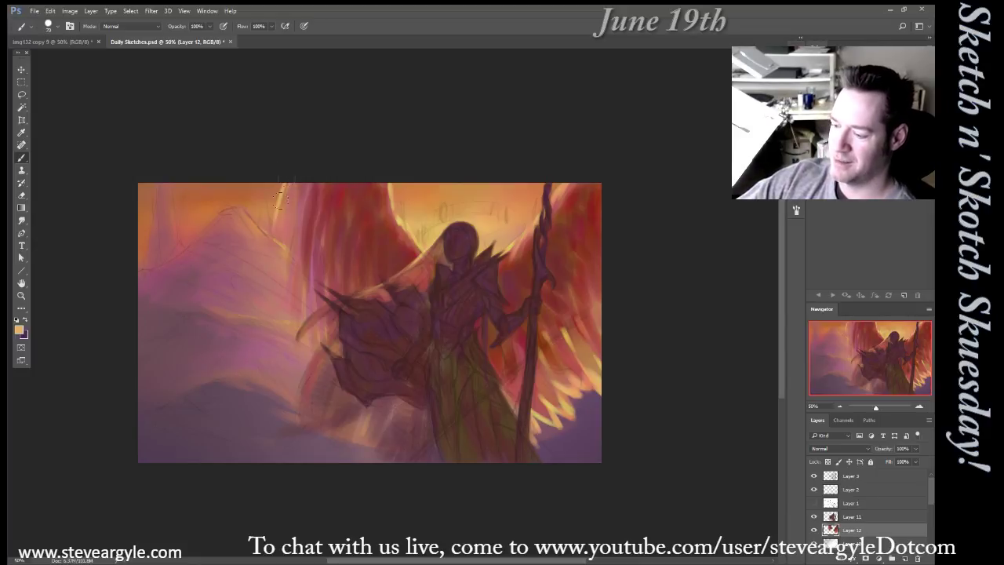
Paint a golden yellow rim down the outer edge of the wing behind the cape to its lower tip
key("bracketright")
mouse_move(280, 221)
left_mouse_down()
mouse_move(288, 339)
mouse_move(290, 193)
mouse_move(277, 270)
mouse_move(311, 395)
mouse_move(293, 309)
mouse_move(307, 375)
left_mouse_up()
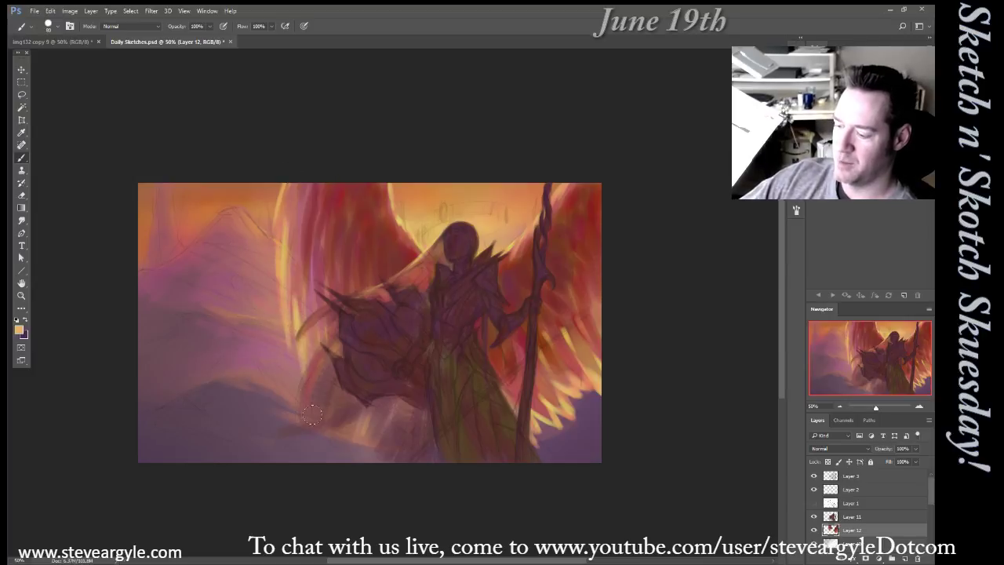
mouse_move(331, 318)
left_mouse_down()
mouse_move(302, 416)
mouse_move(306, 458)
left_mouse_up()
Brush broad yellow feathers around and below the cape at up to 200 px, and touch up the wing's upper outer edge
key("bracketright")
key("bracketright")
key("bracketright")
key("bracketright")
key("bracketright")
left_click_drag(356, 356, 303, 476)
left_click_drag(331, 426, 317, 463)
mouse_move(346, 423)
left_mouse_down()
mouse_move(329, 457)
mouse_move(338, 451)
mouse_move(285, 451)
mouse_move(320, 454)
left_mouse_up()
left_click_drag(394, 401, 366, 455)
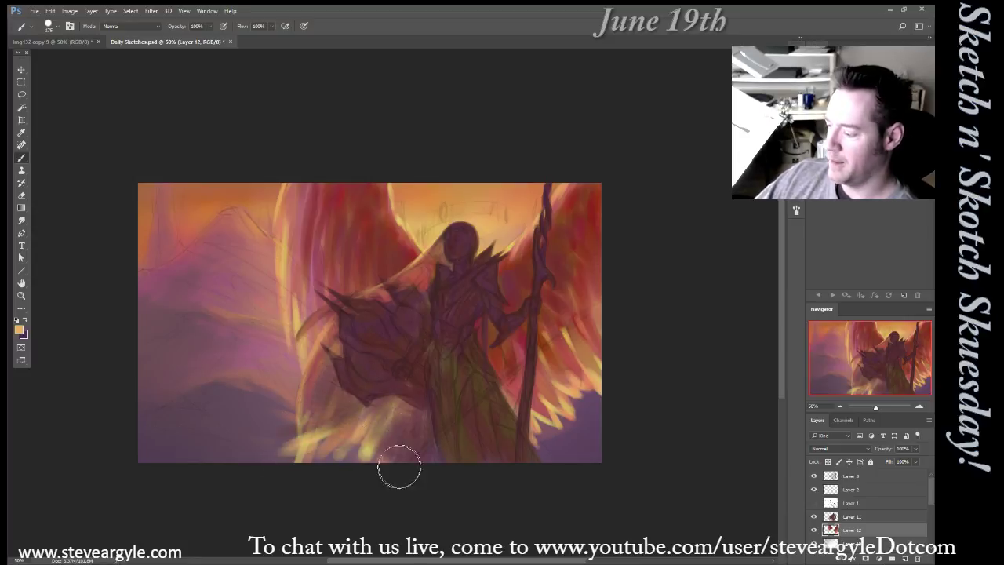
key("bracketright")
mouse_move(392, 416)
left_mouse_down()
mouse_move(348, 457)
mouse_move(357, 440)
left_mouse_up()
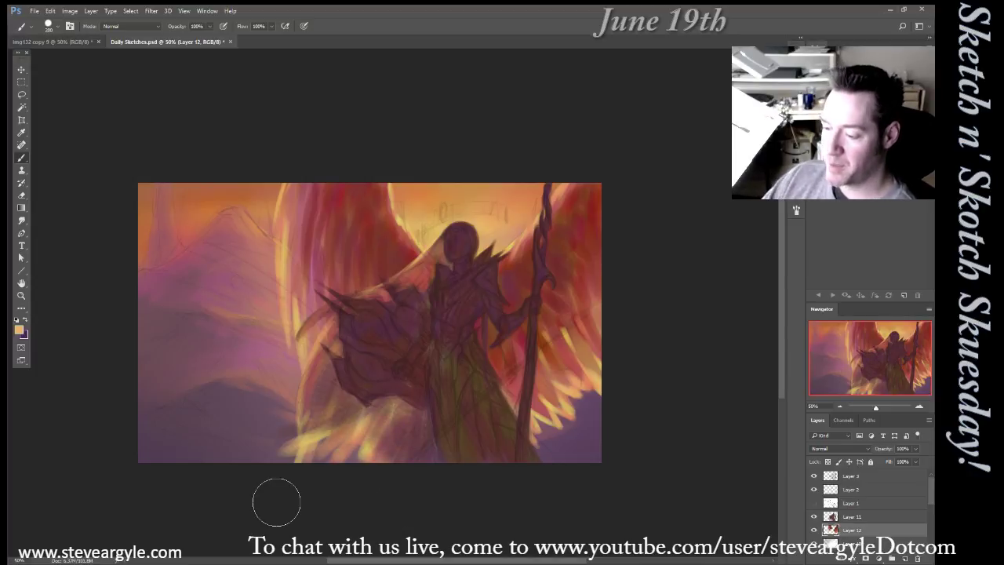
key("bracketleft")
left_click_drag(285, 198, 279, 245)
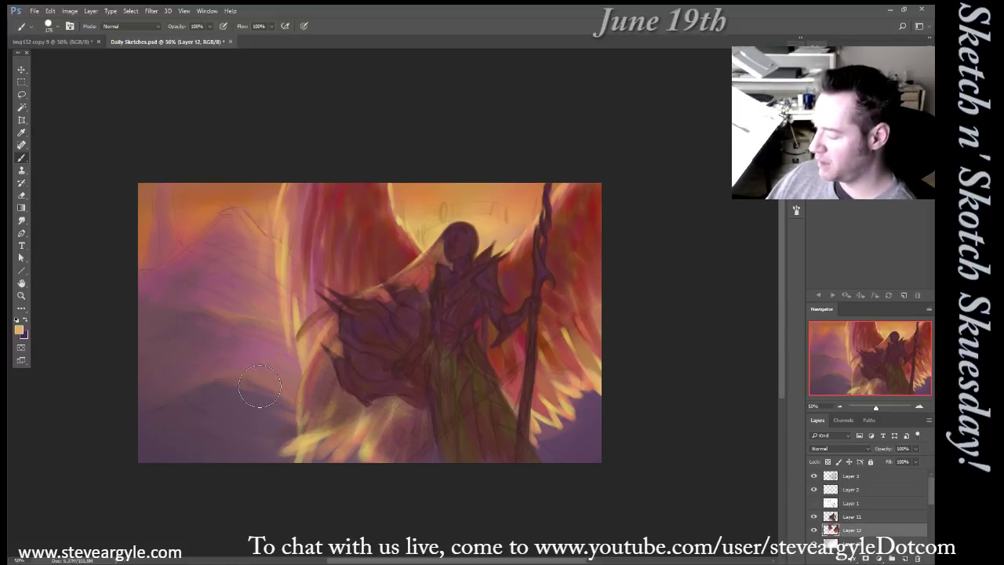
key("t")
left_click_drag(469, 481, 192, 155)
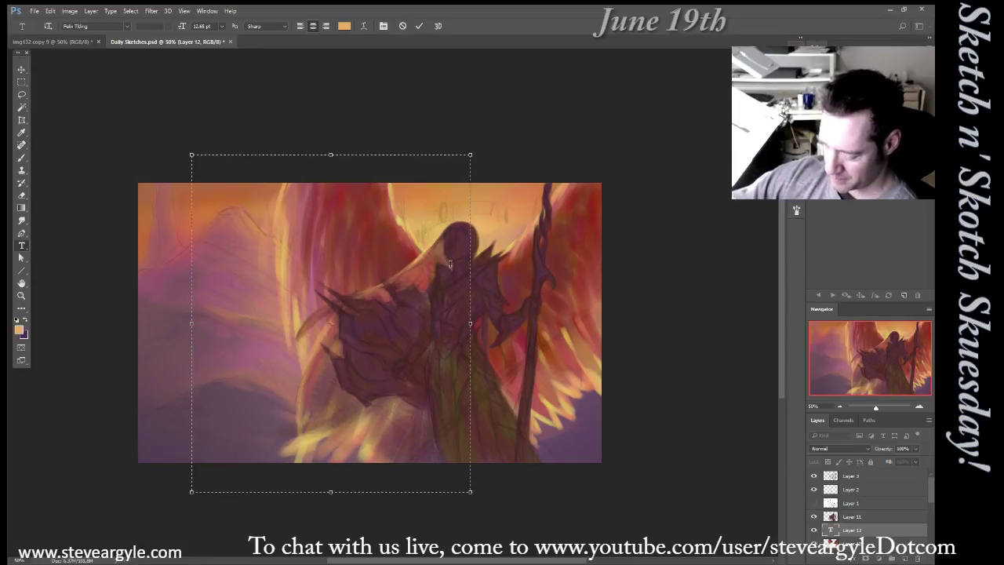
key("Escape")
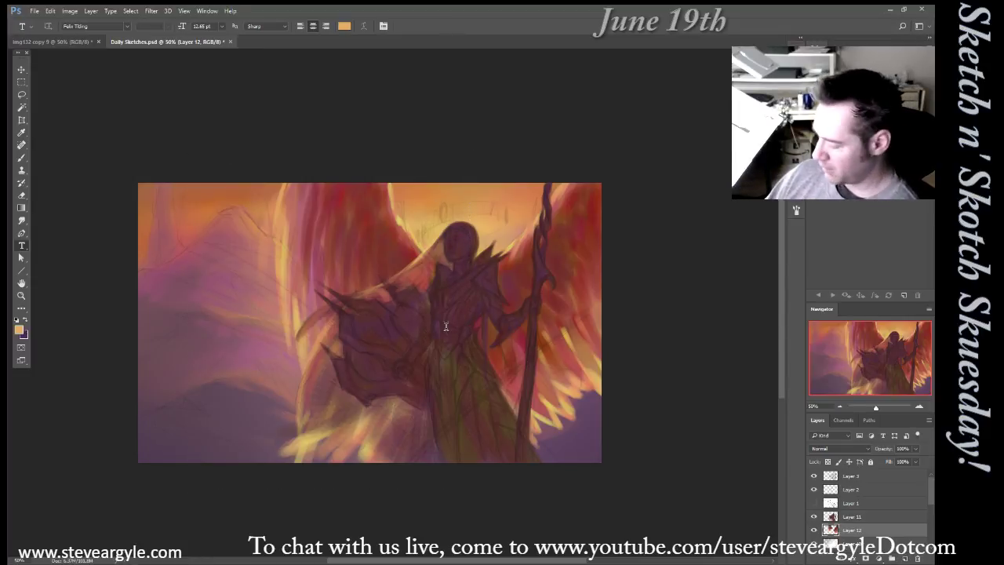
Select the wing behind the cape with a rectangular marquee, stretch it horizontally to about 146% width, compare before and after, and deselect
key("m")
left_click_drag(449, 150, 241, 487)
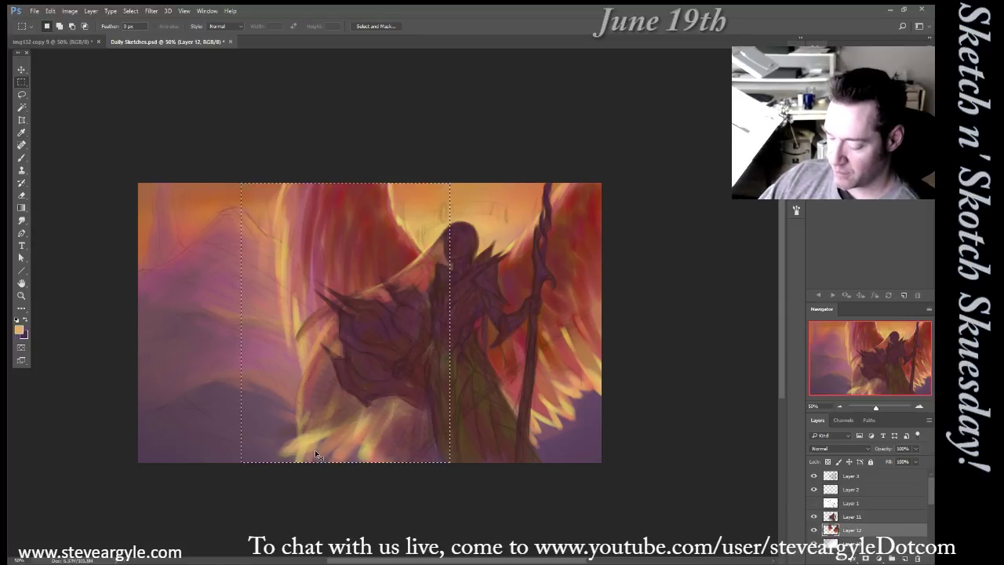
key("ctrl+t")
left_click_drag(241, 322, 128, 351)
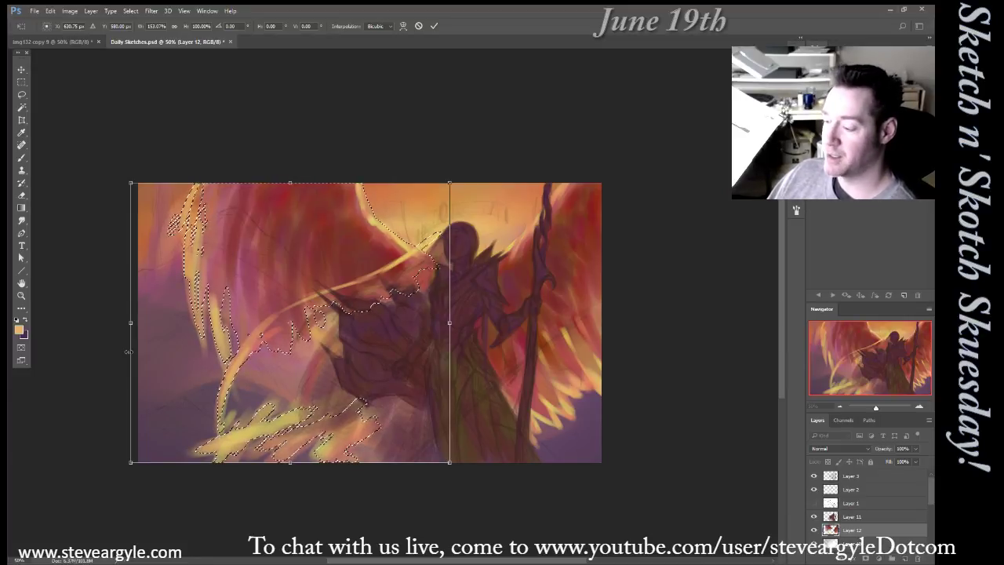
left_click_drag(450, 323, 466, 331)
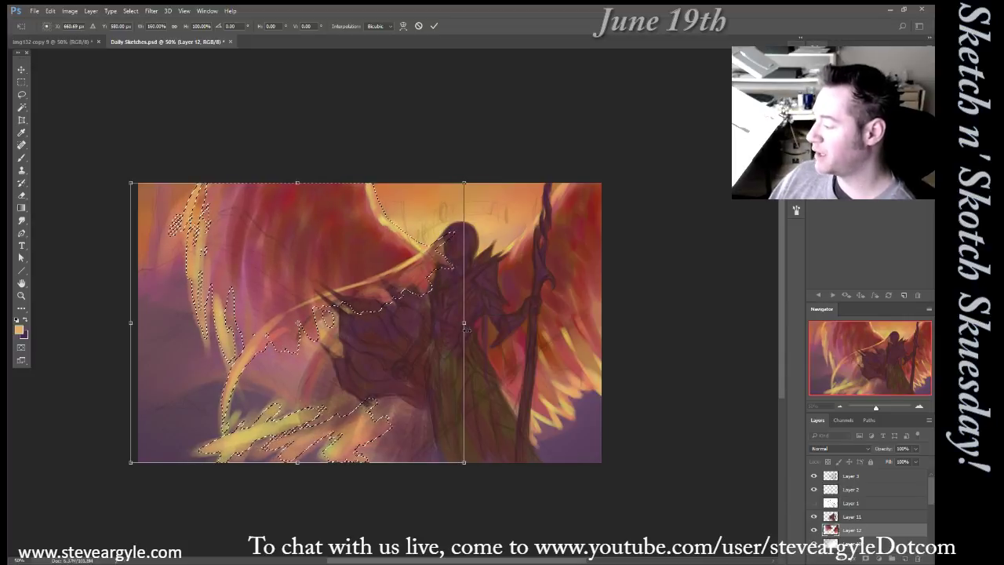
left_click_drag(135, 322, 159, 327)
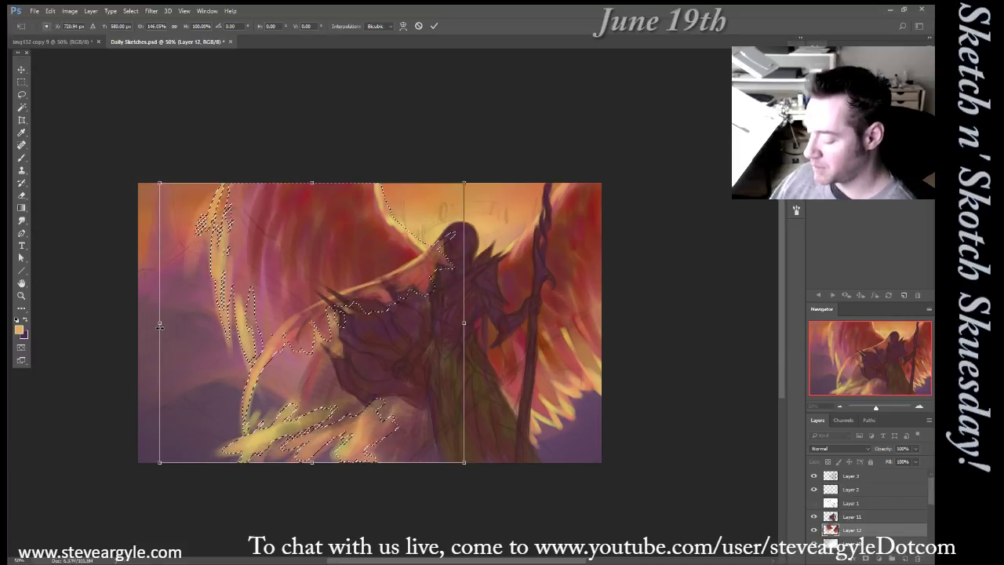
key("Return")
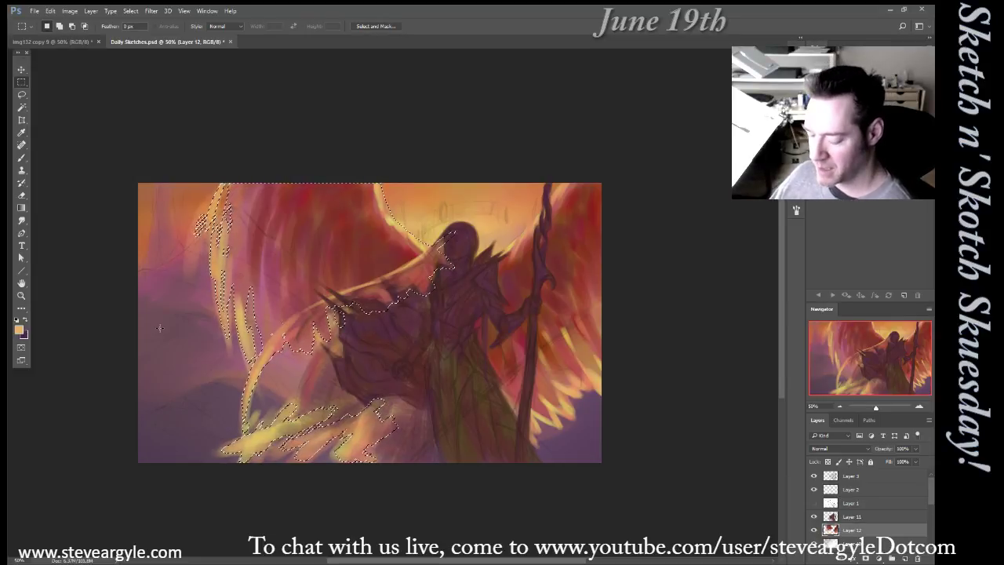
key("ctrl+z")
key("ctrl+z")
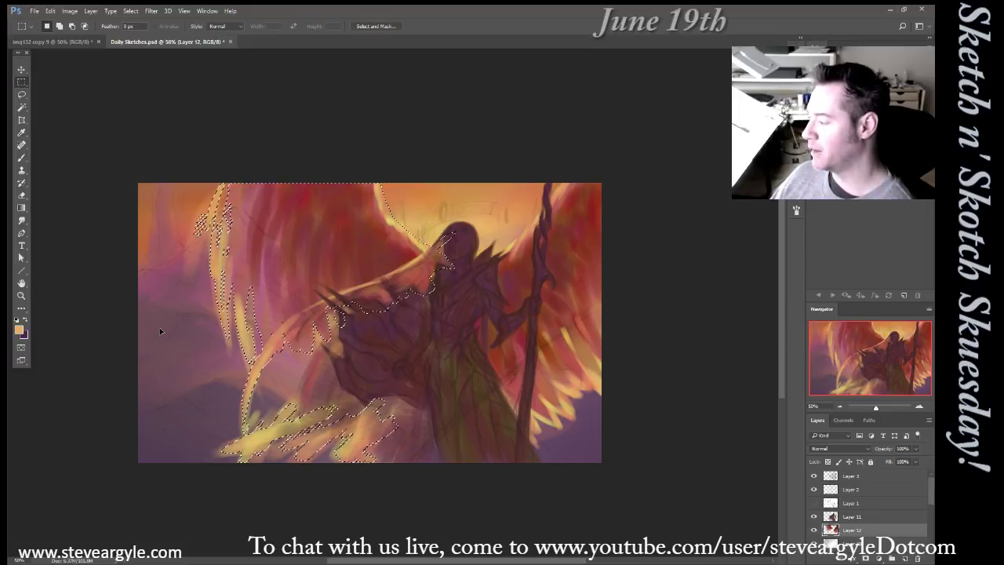
key("ctrl+d")
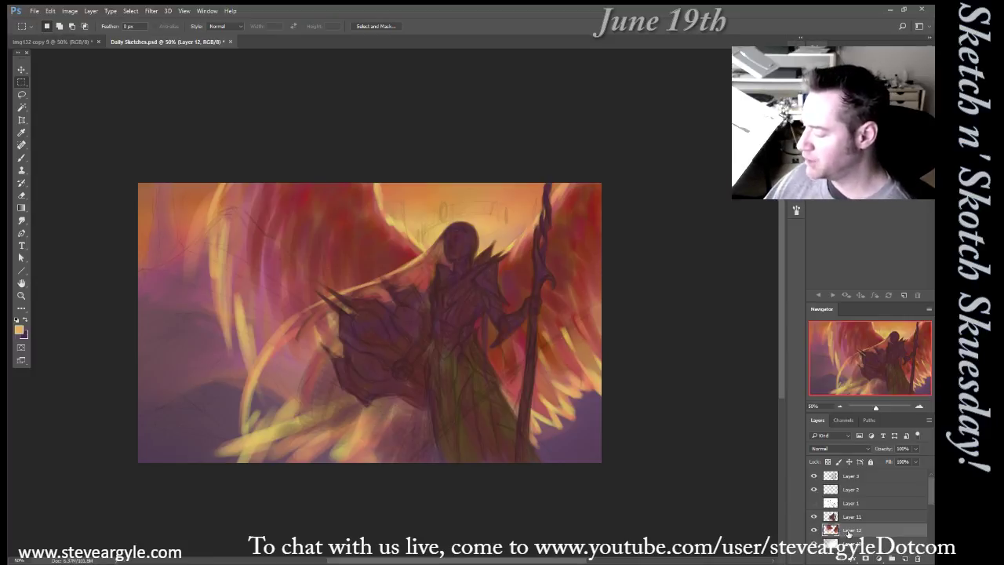
Add a new layer above the wing layer and paint long orange-yellow feathers beyond the stretched wing's upper outer edge
key("ctrl+alt+shift+n")
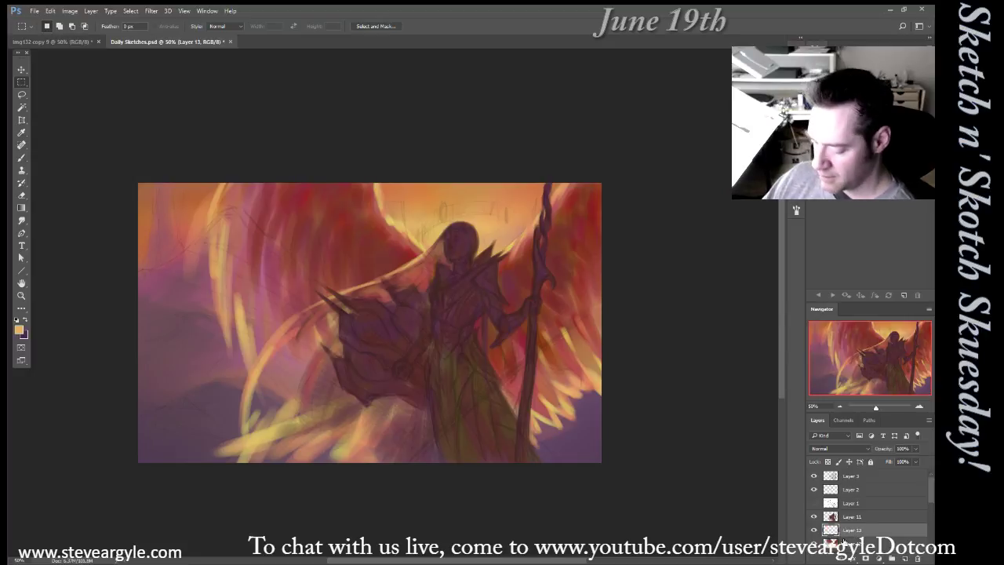
key("b")
key("[")
key("[")
key("[")
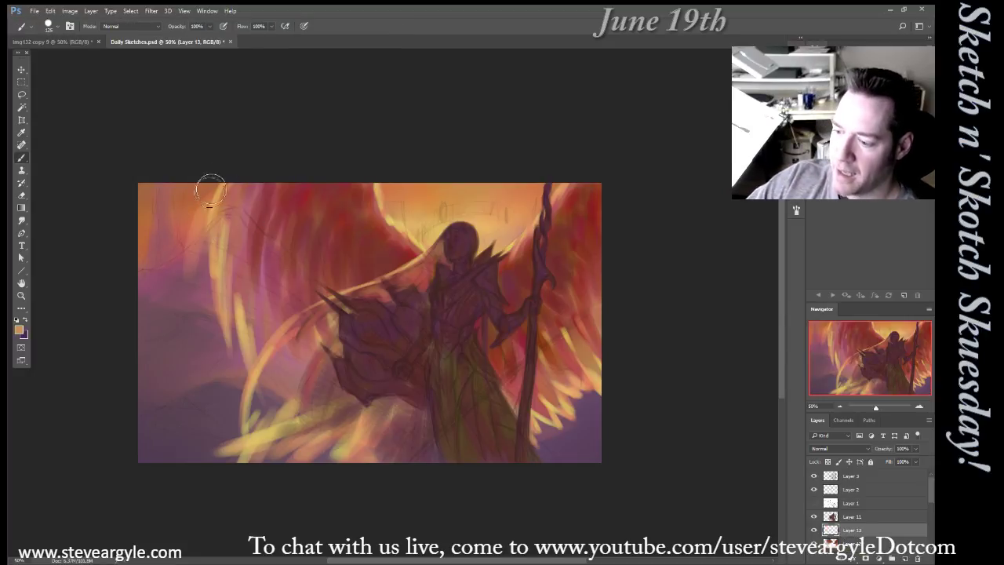
left_click_drag(204, 189, 164, 271)
key("[")
key("[")
left_click_drag(185, 236, 162, 359)
left_click_drag(170, 251, 176, 364)
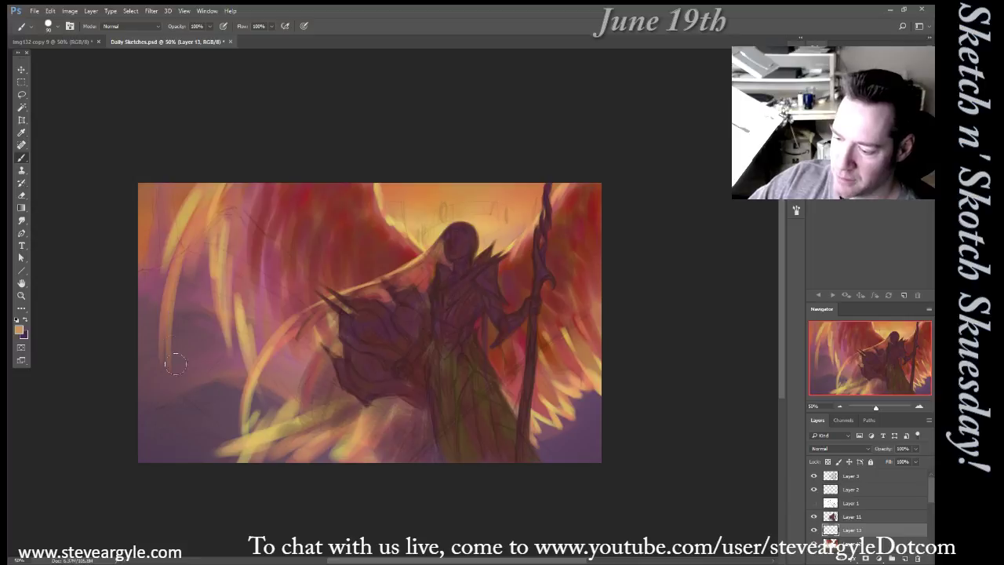
Paint long orange-yellow feathers down from the wing's outer side to the canvas's lower corner at up to 150 px
left_click_drag(202, 268, 182, 416)
left_click_drag(190, 289, 181, 410)
key("]")
key("]")
left_click_drag(196, 253, 168, 446)
left_click_drag(207, 359, 141, 470)
key("]")
mouse_move(215, 386)
left_mouse_down()
mouse_move(161, 472)
mouse_move(179, 470)
left_mouse_up()
left_click_drag(235, 407, 208, 463)
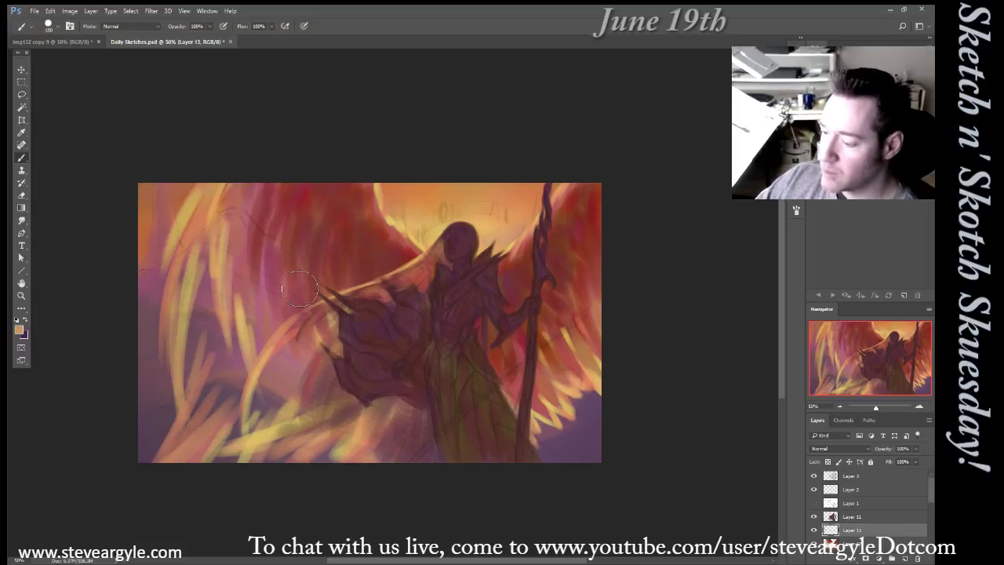
Sample dark red from the wing and fill between the new upper outer feathers at 200 px
left_click(278, 215, "alt")
key("]")
key("]")
mouse_move(238, 188)
left_mouse_down()
mouse_move(213, 201)
mouse_move(175, 293)
left_mouse_up()
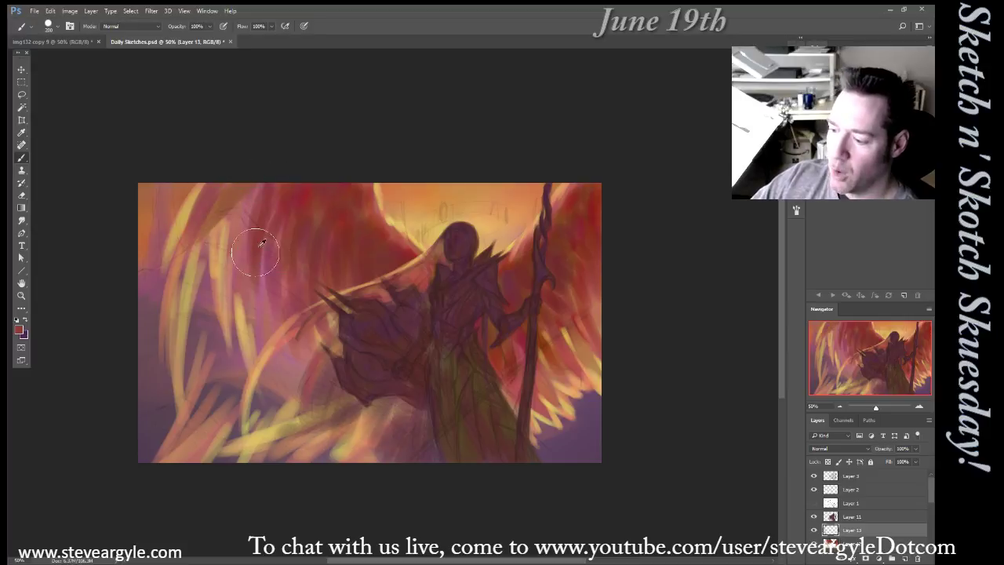
left_click_drag(249, 203, 193, 321)
left_click_drag(224, 235, 196, 330)
mouse_move(232, 243)
left_mouse_down()
mouse_move(206, 314)
mouse_move(210, 333)
left_mouse_up()
Extend the dark red down between the lower outer feathers beside the cape's hair tail
key("[")
left_click_drag(239, 301, 220, 363)
left_click_drag(240, 299, 210, 376)
left_click_drag(254, 326, 206, 416)
key("]")
left_click_drag(258, 323, 245, 354)
Sample pink from the feathers beside the cape and streak it over the widened wing's upper feathers at 150 px
key("bracketleft")
key("bracketleft")
key("bracketleft")
left_click(288, 359, "alt")
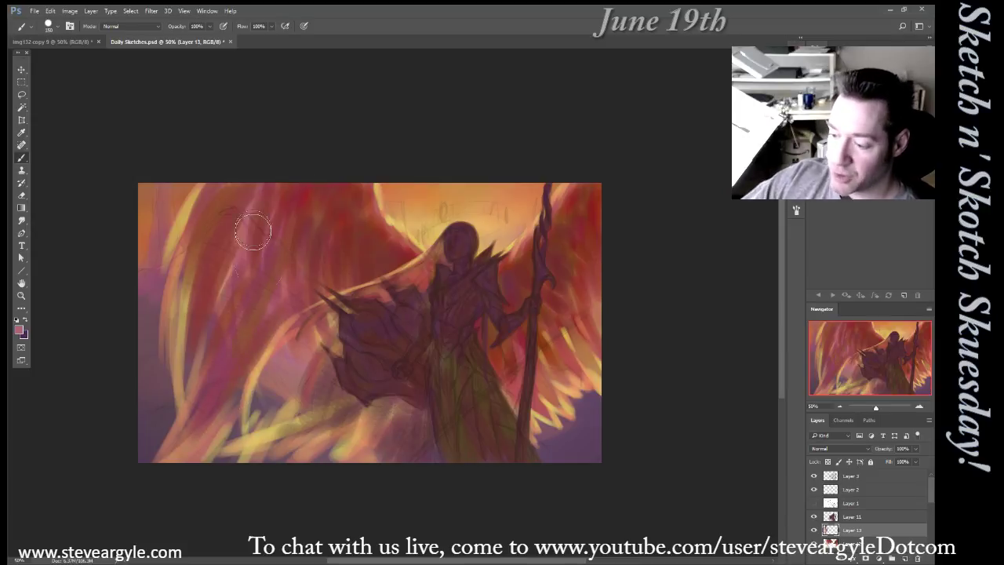
mouse_move(242, 189)
left_mouse_down()
mouse_move(226, 242)
mouse_move(199, 259)
left_mouse_up()
mouse_move(271, 202)
left_mouse_down()
mouse_move(252, 263)
mouse_move(251, 333)
left_mouse_up()
Sample red from the wing behind the staff and brush broad strokes down the middle of the widened wing
key("bracketright")
key("bracketright")
left_click(580, 289, "alt")
key("bracketright")
key("bracketright")
left_click_drag(255, 191, 209, 295)
mouse_move(293, 205)
left_mouse_down()
mouse_move(285, 266)
mouse_move(234, 403)
mouse_move(245, 427)
mouse_move(296, 341)
mouse_move(262, 385)
left_mouse_up()
Deepen the feathers beside the cape's spikes with smaller red strokes, then redden the yellow feathers below the cape at 200 px
key("bracketleft")
key("bracketleft")
mouse_move(324, 326)
left_mouse_down()
mouse_move(292, 376)
mouse_move(304, 390)
left_mouse_up()
key("bracketleft")
key("bracketleft")
mouse_move(315, 315)
left_mouse_down()
mouse_move(307, 345)
mouse_move(273, 374)
left_mouse_up()
mouse_move(292, 328)
left_mouse_down()
mouse_move(248, 385)
mouse_move(294, 321)
mouse_move(258, 443)
mouse_move(288, 392)
mouse_move(318, 401)
mouse_move(268, 466)
left_mouse_up()
key("bracketright")
key("bracketright")
key("bracketright")
mouse_move(342, 415)
left_mouse_down()
mouse_move(294, 456)
mouse_move(318, 468)
left_mouse_up()
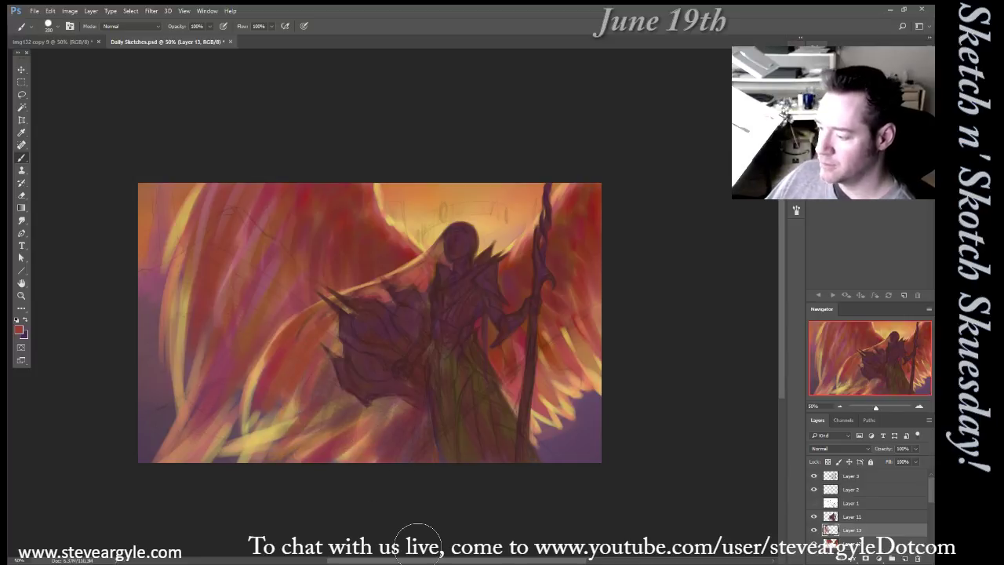
On a new layer above the figure, brush muted teal fill light over the face, chest and robe
key("ctrl+shift+alt+n")
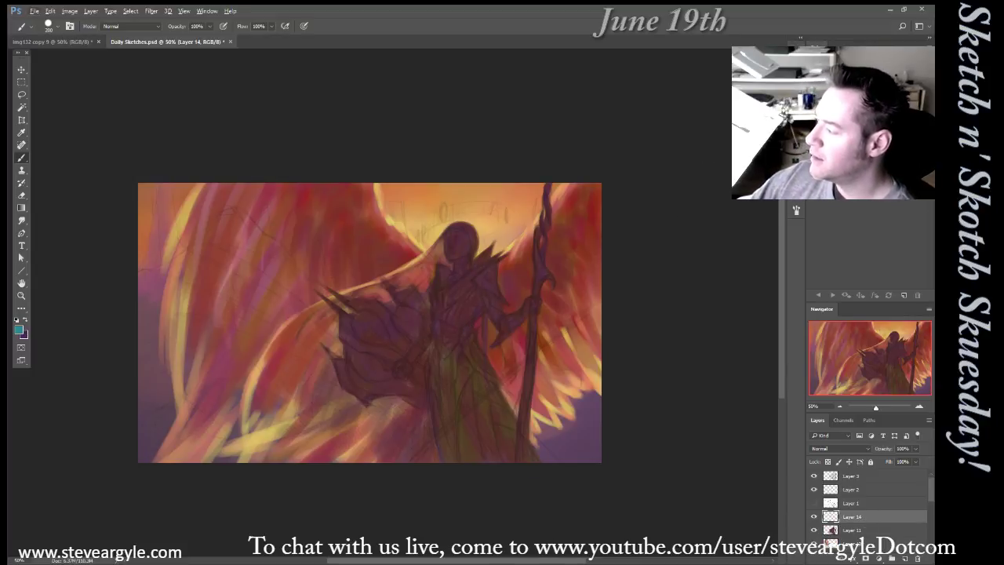
left_click(513, 261, "alt")
key("bracketleft")
key("bracketleft")
key("bracketleft")
key("bracketleft")
key("bracketleft")
key("bracketleft")
key("bracketleft")
mouse_move(454, 233)
left_mouse_down()
mouse_move(466, 234)
mouse_move(459, 245)
mouse_move(458, 234)
left_mouse_up()
mouse_move(471, 280)
left_mouse_down()
mouse_move(453, 346)
mouse_move(484, 411)
mouse_move(469, 341)
mouse_move(506, 445)
mouse_move(463, 386)
left_mouse_up()
Touch up the teal light on the face at 100 px and streak it across the cape's inner folds
key("bracketright")
key("bracketright")
key("bracketright")
key("bracketleft")
key("bracketleft")
key("bracketleft")
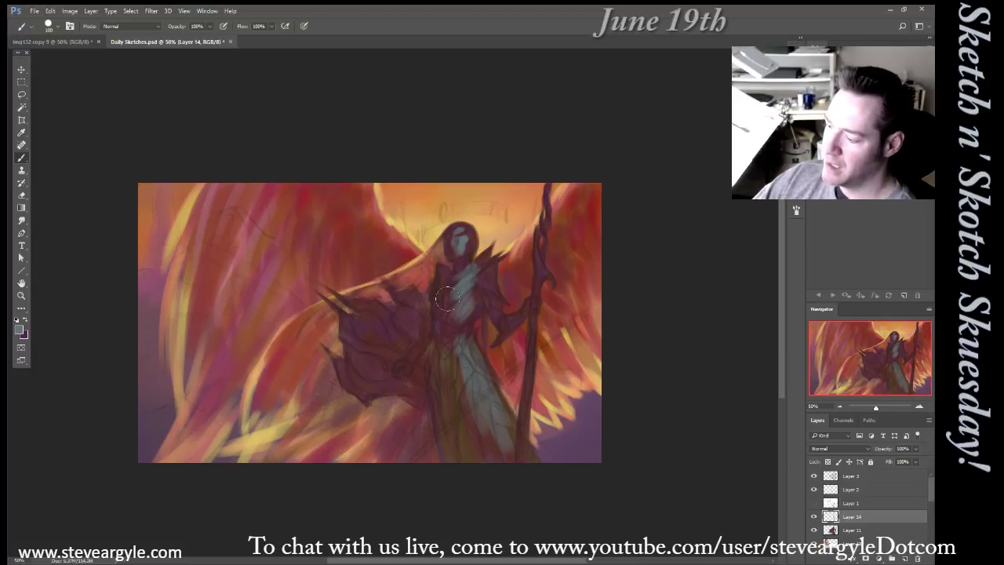
left_click_drag(462, 235, 466, 232)
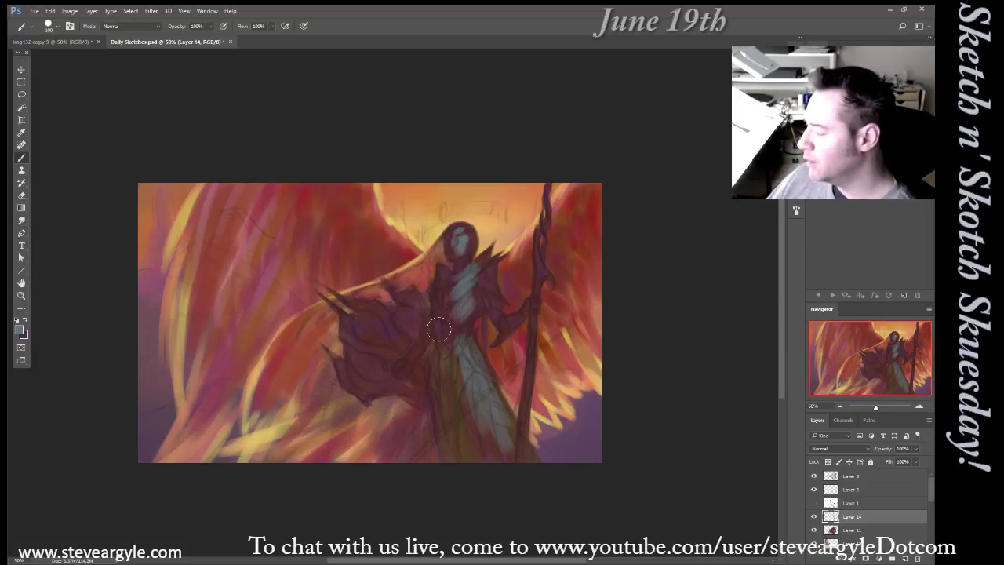
mouse_move(364, 323)
left_mouse_down()
mouse_move(370, 314)
mouse_move(388, 334)
left_mouse_up()
key("bracketright")
key("bracketright")
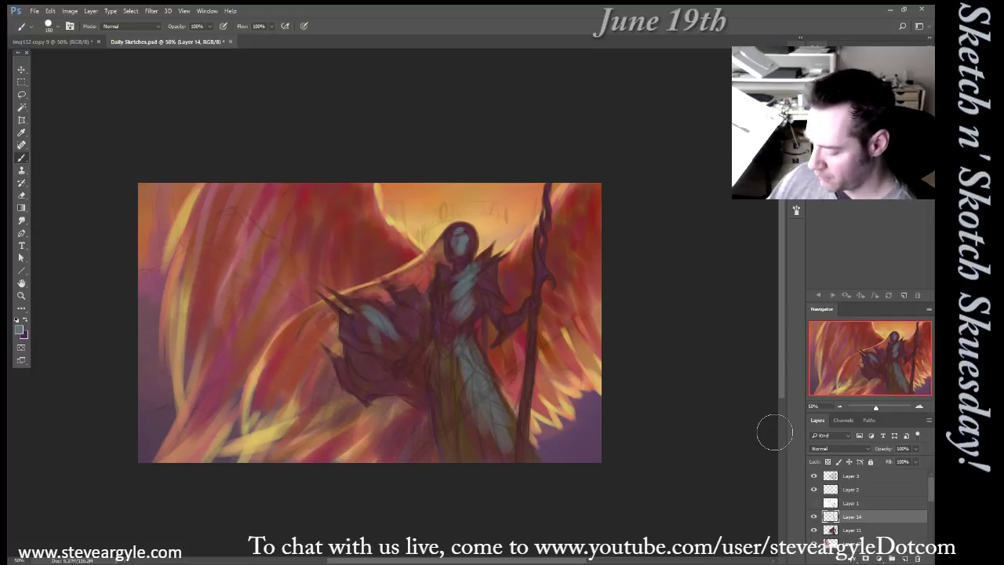
Try shifting the hue of the teal strokes with Hue/Saturation
key("ctrl+u")
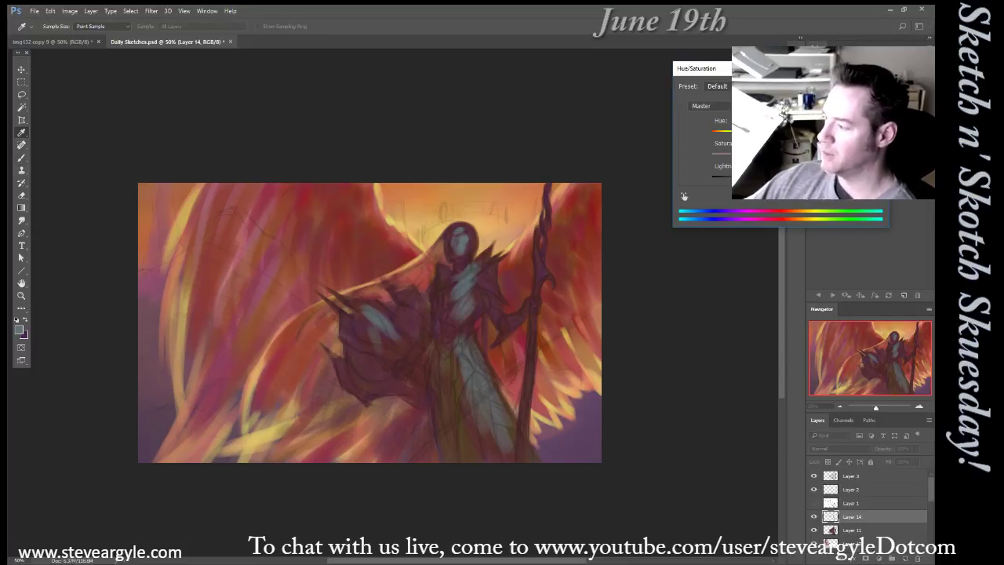
left_click_drag(764, 133, 758, 133)
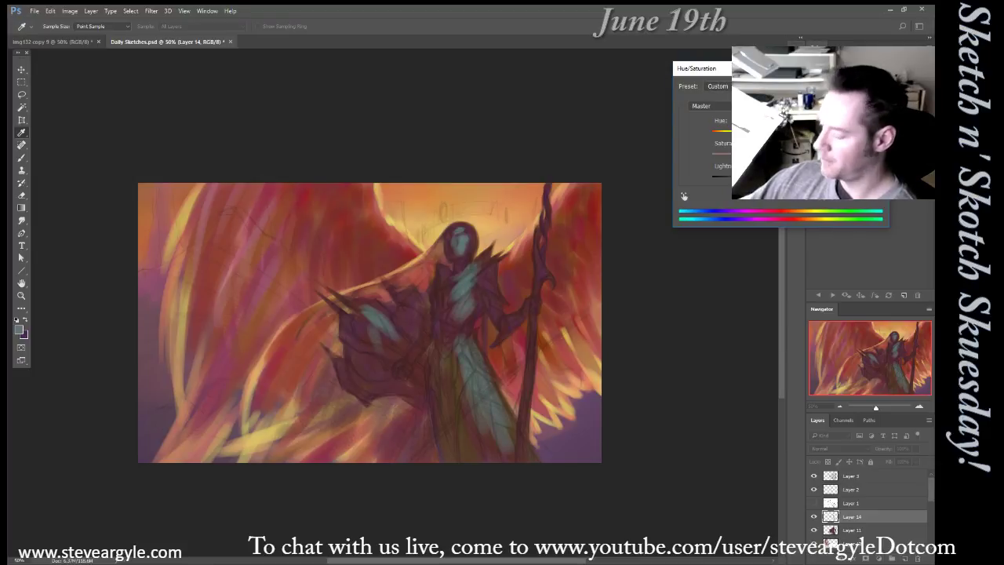
key("Up")
key("Up")
key("Up")
key("Up")
key("Up")
key("Up")
key("Up")
key("Up")
key("Up")
key("Up")
key("Up")
mouse_move(764, 180)
left_mouse_down()
mouse_move(776, 180)
mouse_move(736, 179)
mouse_move(770, 180)
left_mouse_up()
key("Up")
key("Up")
key("Up")
key("Up")
key("Up")
key("Up")
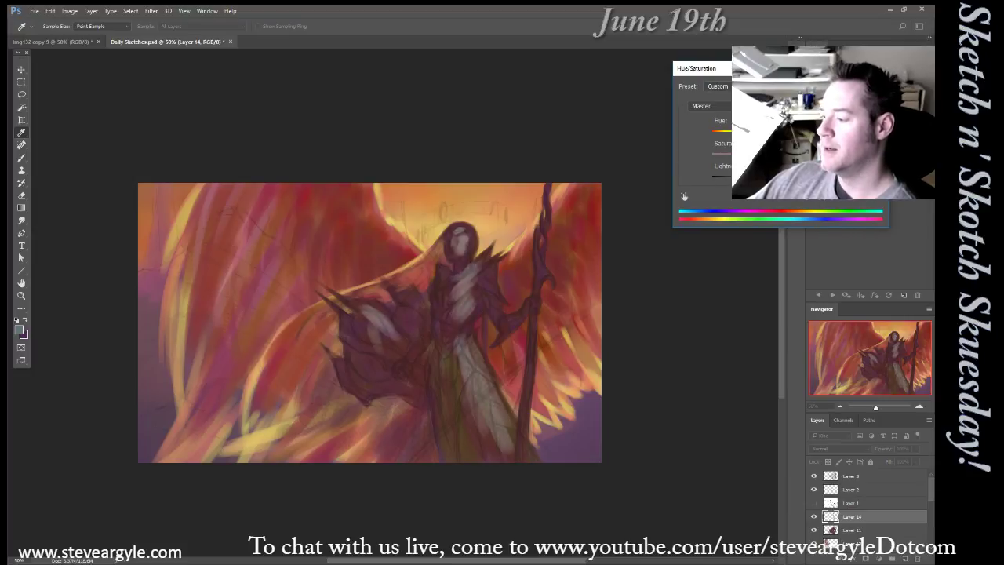
key("Return")
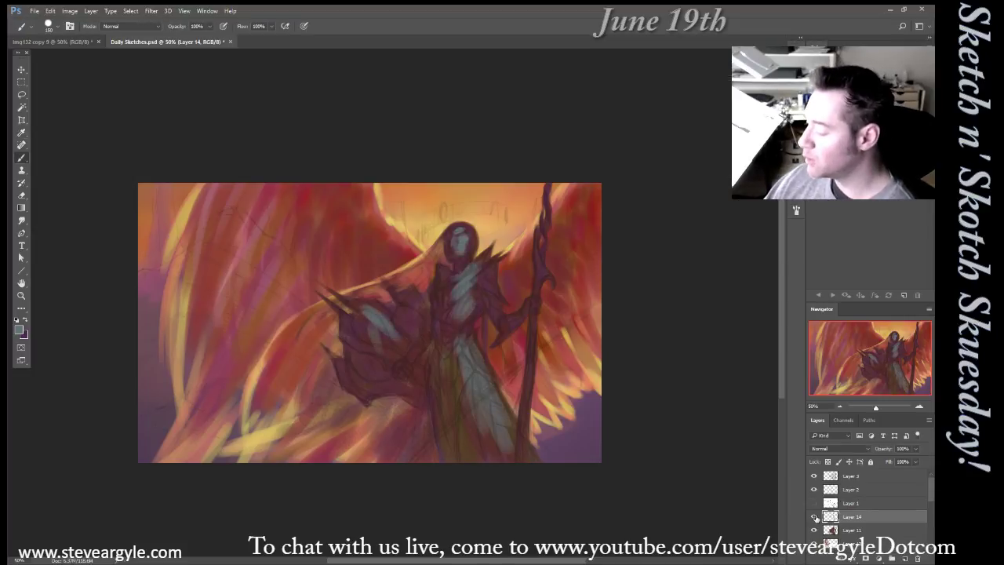
Hide the teal strokes and paint a thin blue-grey rim on a new layer, from the head's cape side to the hem, at 50 px
key("ctrl+shift+alt+n")
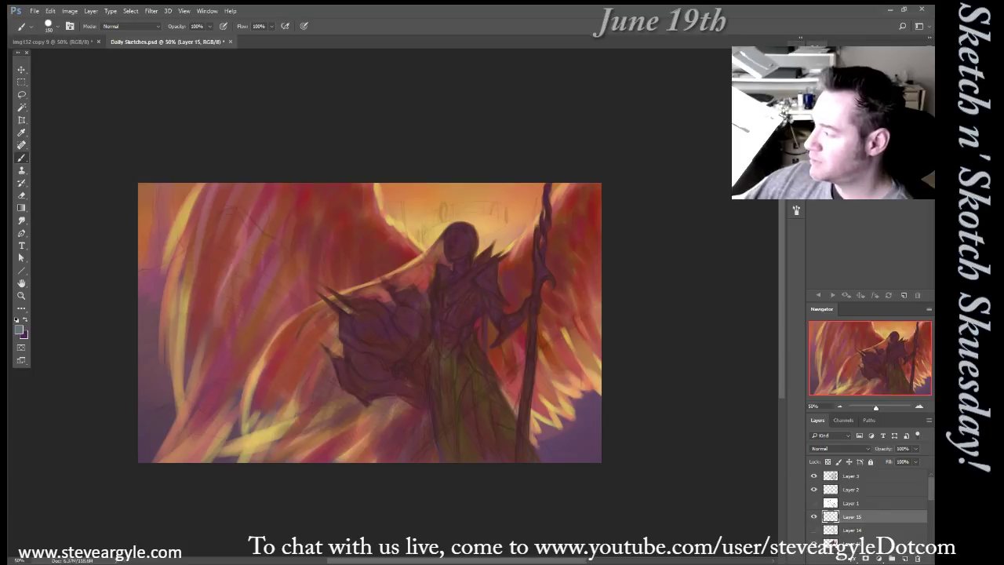
key("bracketleft")
key("bracketleft")
key("bracketleft")
key("bracketleft")
key("bracketleft")
key("bracketleft")
key("bracketleft")
key("bracketleft")
mouse_move(446, 246)
left_mouse_down()
mouse_move(429, 357)
mouse_move(443, 460)
left_mouse_up()
left_click_drag(406, 357, 396, 368)
left_click_drag(425, 337, 428, 310)
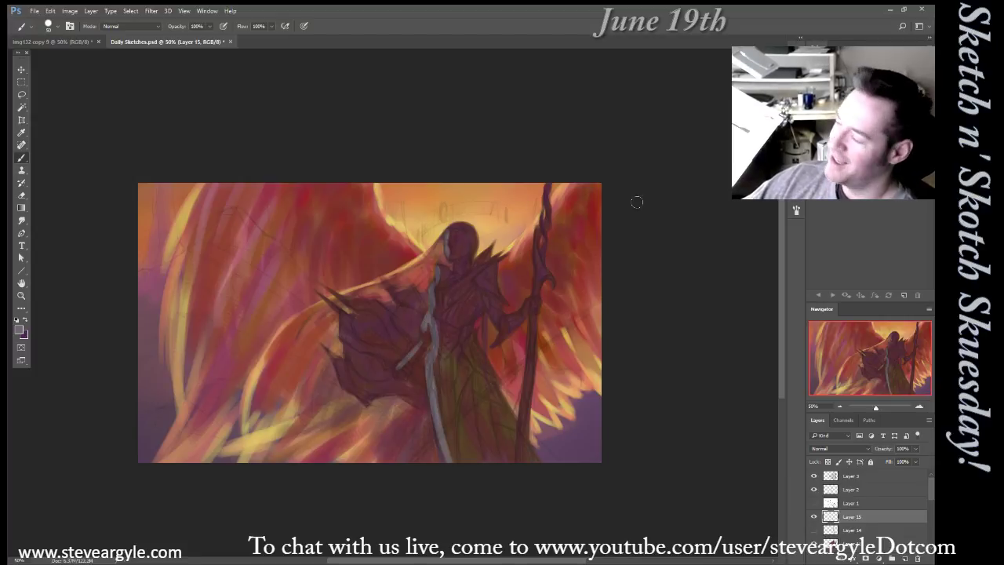
Paint magenta and violet rim light along the staff arm and skirt edge, then show the teal strokes on Layer 14 again
mouse_move(494, 265)
left_mouse_down()
mouse_move(498, 307)
mouse_move(516, 317)
mouse_move(540, 299)
left_mouse_up()
left_click_drag(470, 332, 537, 448)
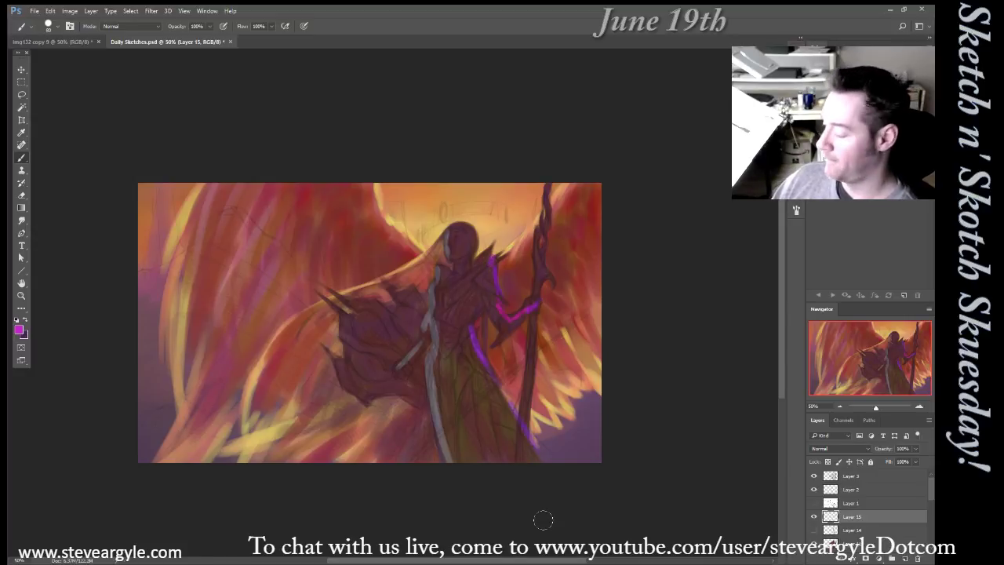
left_click(814, 533)
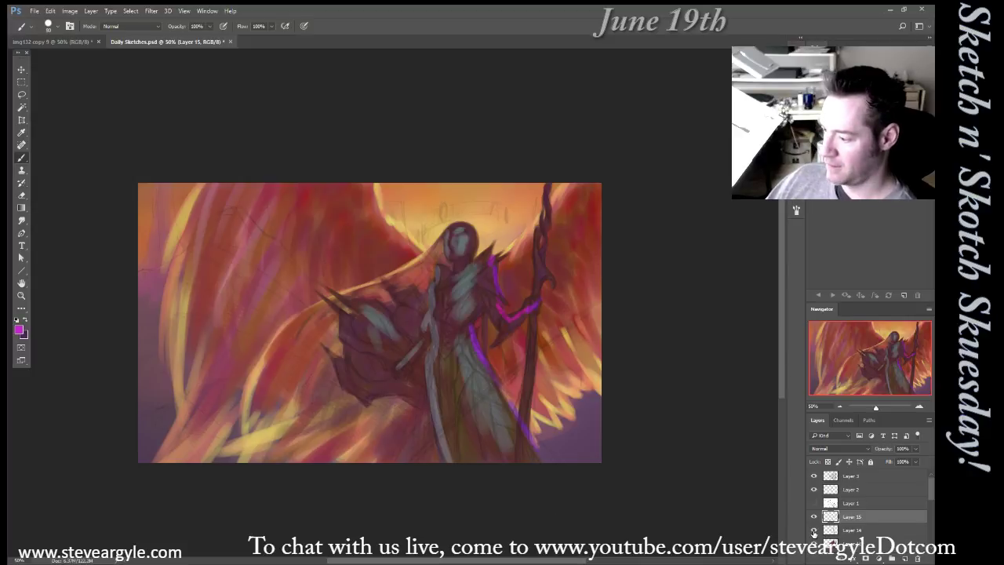
Compare the lighting on Layer 14 and Layer 15 separately and together by switching their visibility
left_click(814, 519)
left_click(813, 532)
left_click(813, 532)
left_click(813, 517)
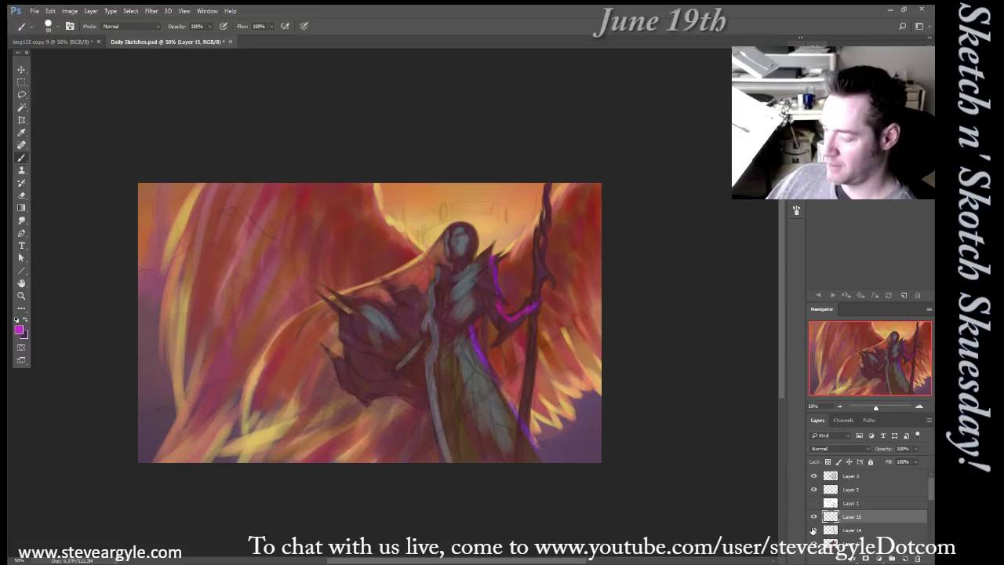
left_click(814, 531)
left_click(813, 517)
left_click(814, 517)
left_click(814, 517)
left_click(814, 531)
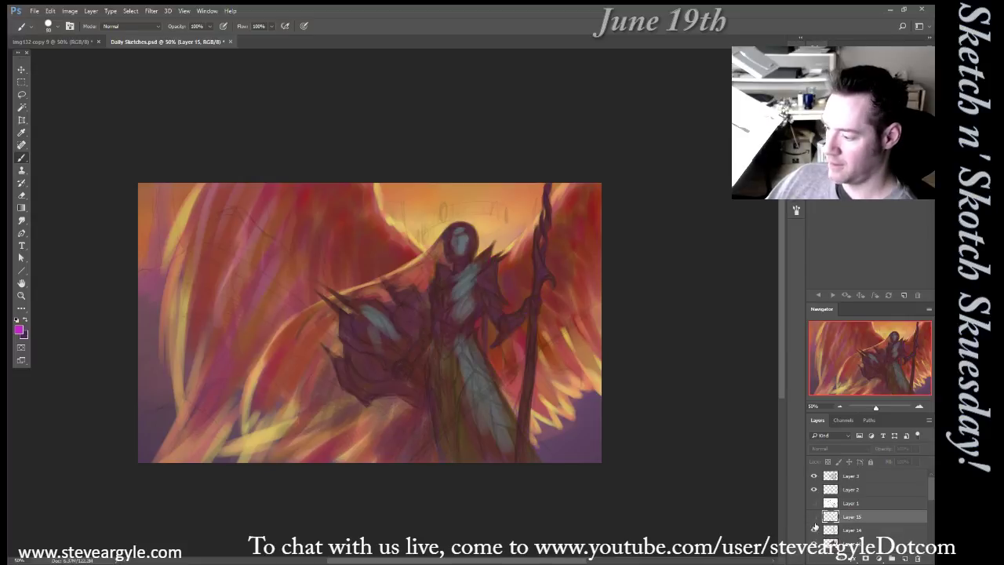
left_click(813, 531)
left_click(814, 518)
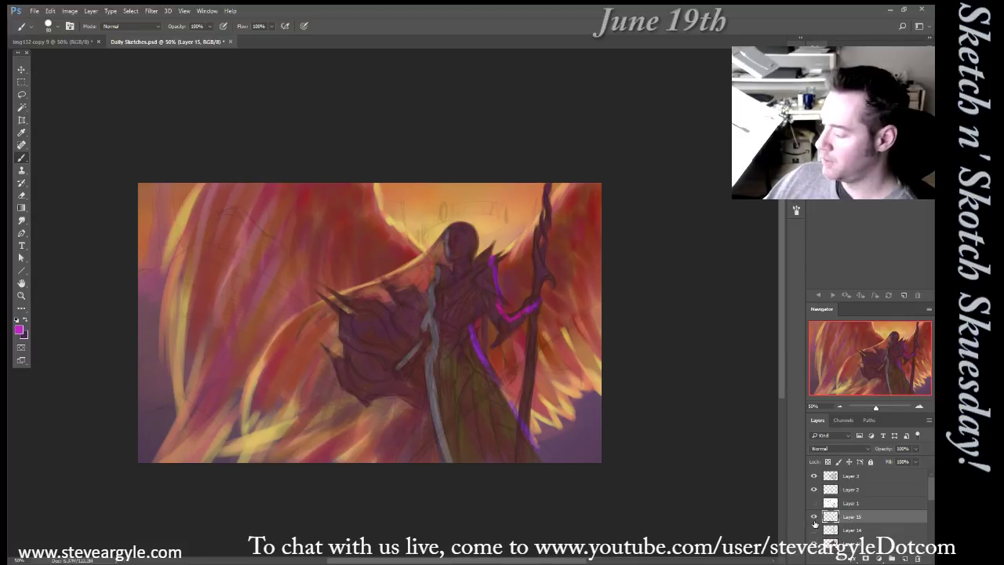
left_click(813, 518)
left_click(814, 531)
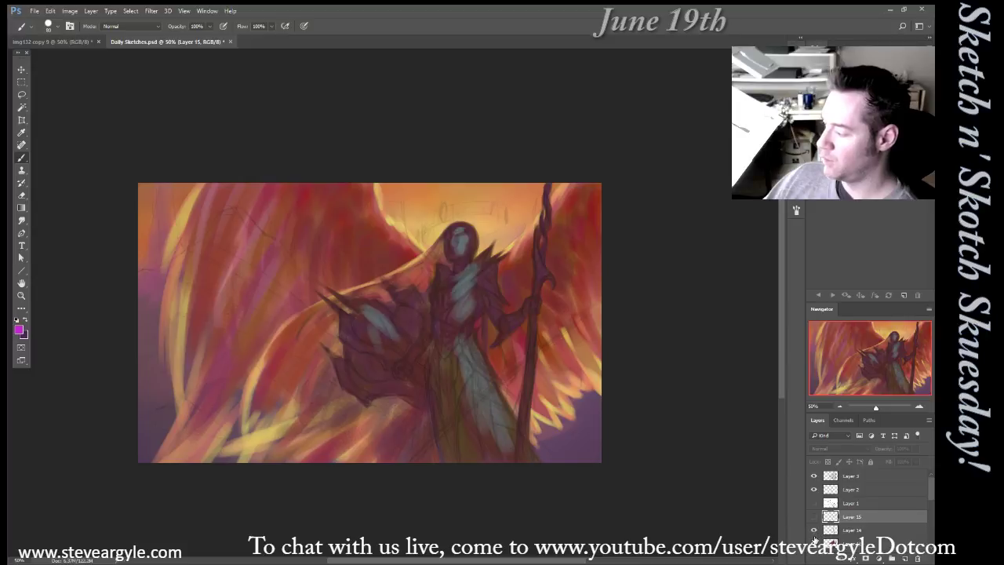
left_click(814, 518)
left_click(813, 531)
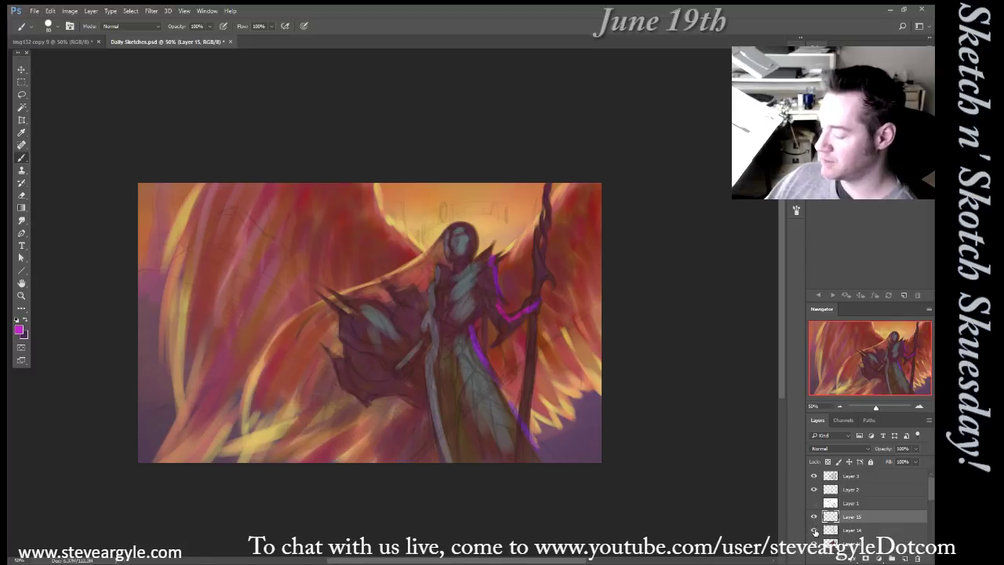
left_click(813, 517)
left_click(814, 518)
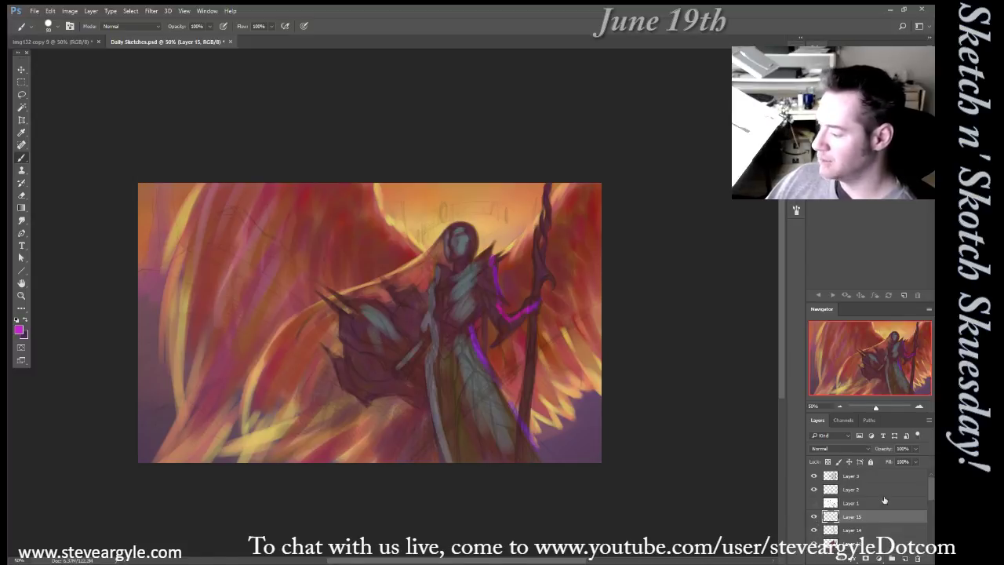
Lower the fill of the two lighting layers, Layer 15 and Layer 14, to 63%
left_click(915, 461)
left_click_drag(918, 474, 899, 475)
left_click(871, 528)
Shift the hue of Layer 14's teal strokes toward blue with Hue/Saturation
left_click(853, 536)
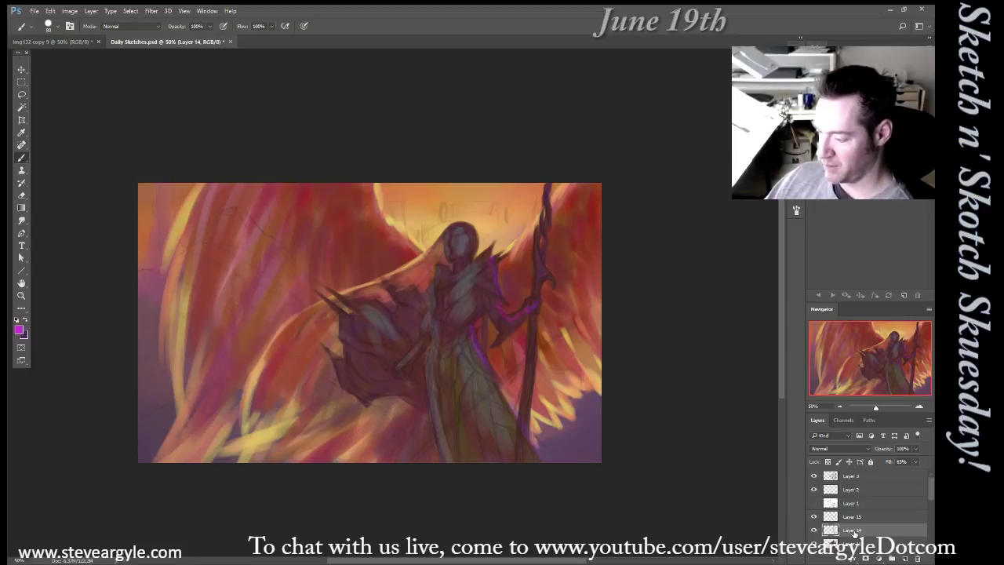
key("ctrl+u")
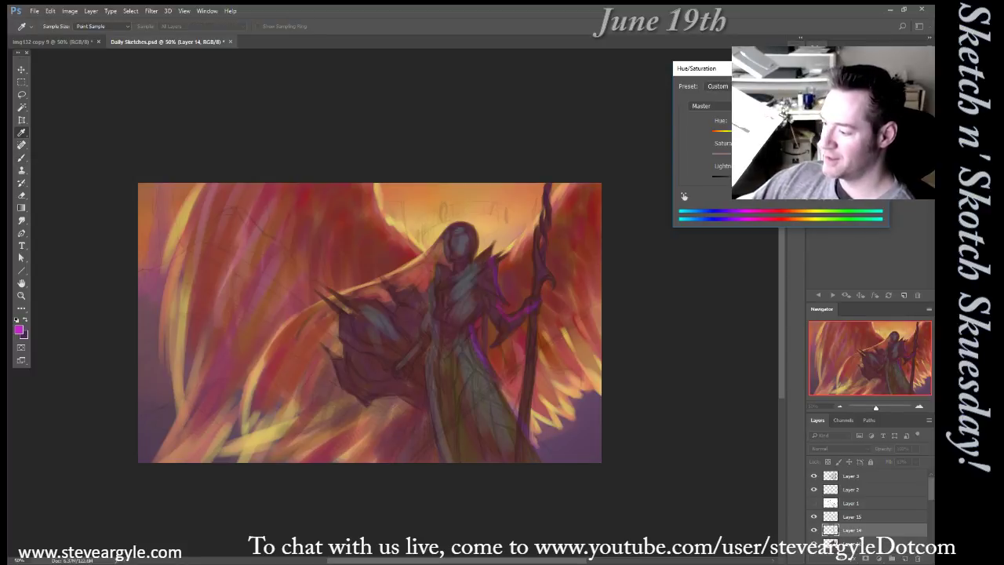
mouse_move(743, 155)
left_mouse_down()
mouse_move(773, 155)
mouse_move(757, 155)
mouse_move(767, 132)
mouse_move(743, 133)
mouse_move(771, 132)
left_mouse_up()
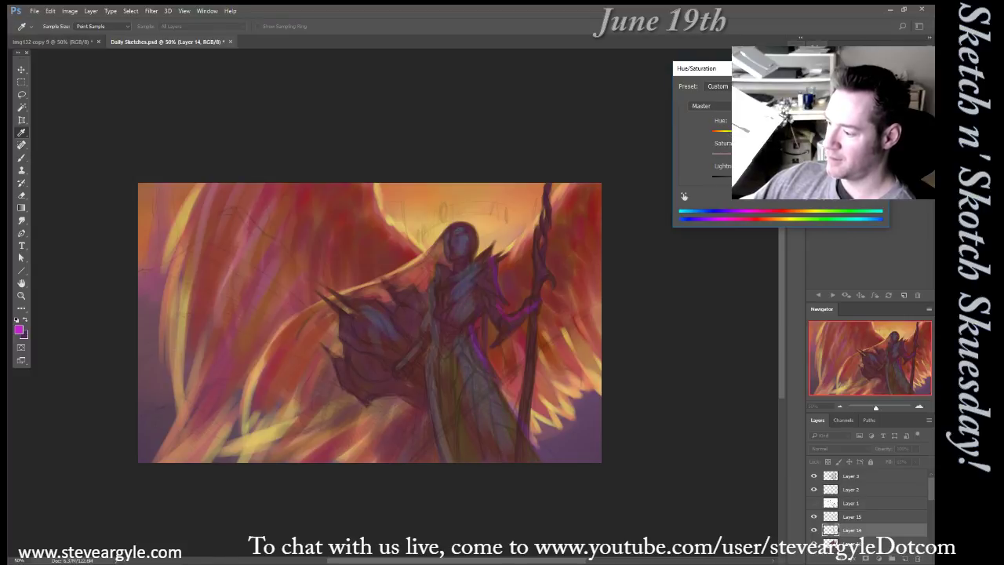
key("Return")
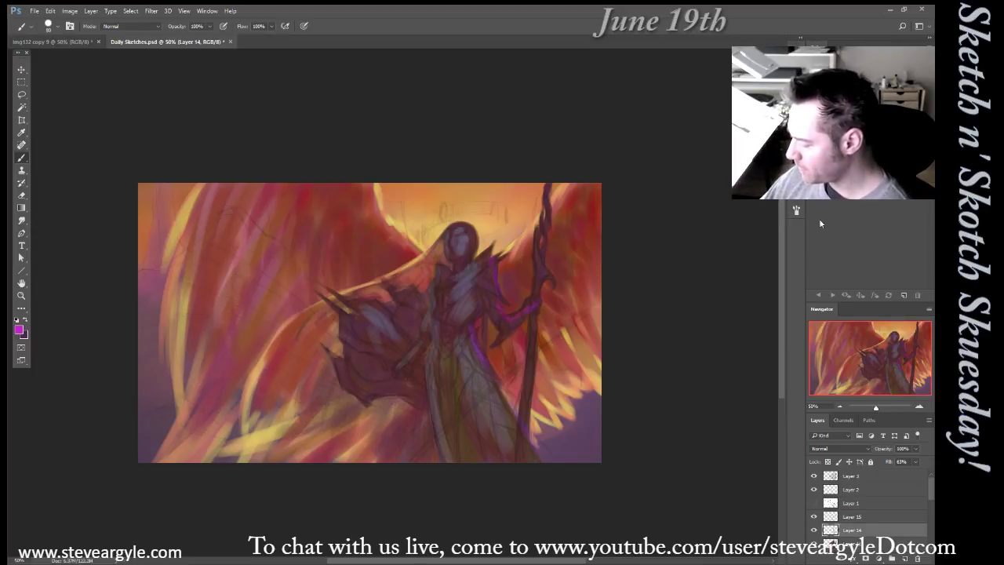
Group all painting layers from Layer 3 down to Layer 4 and hide the group, leaving Color Fill 1 visible
left_click(861, 476)
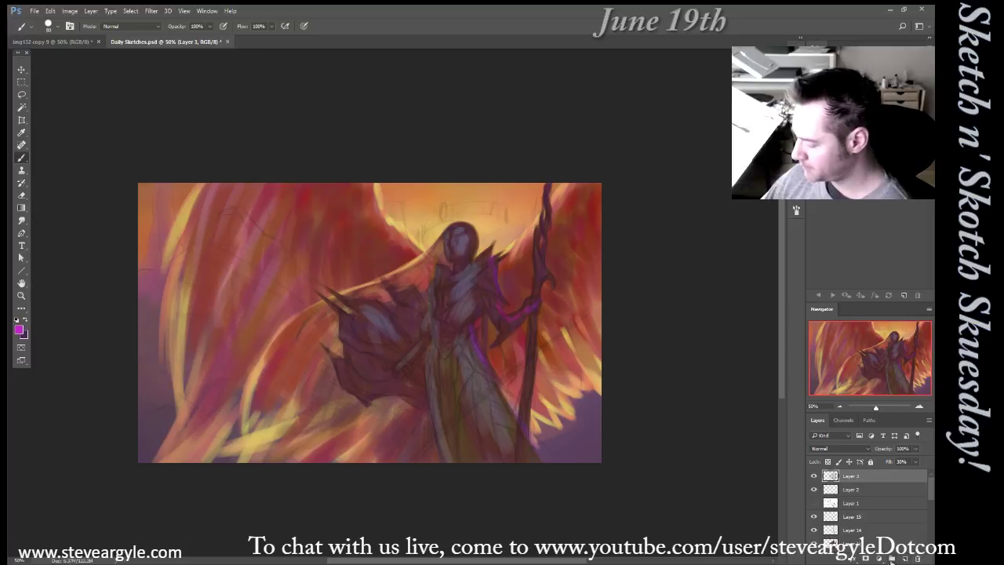
scroll(853, 531, "down", 5)
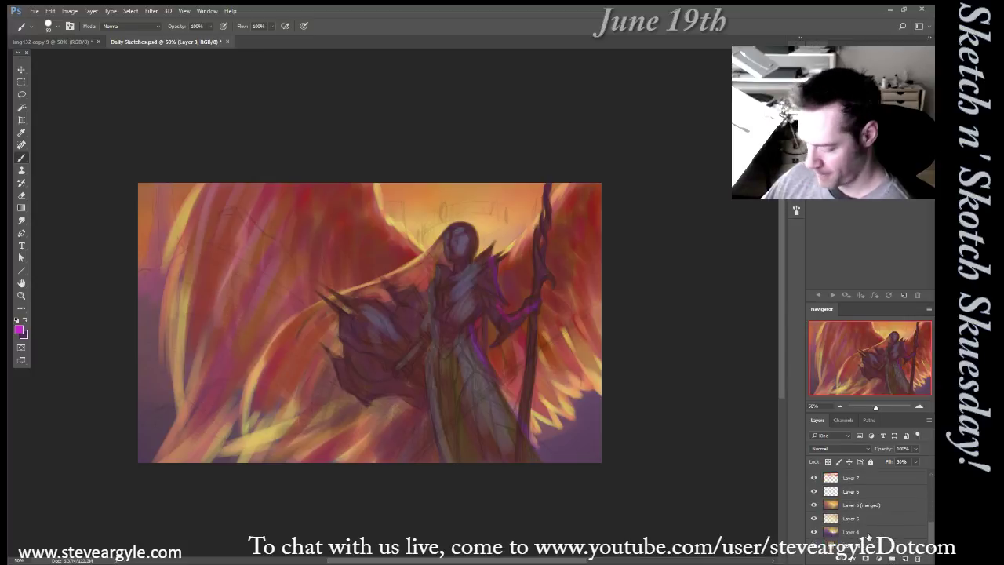
left_click(869, 537, "shift")
key("ctrl+g")
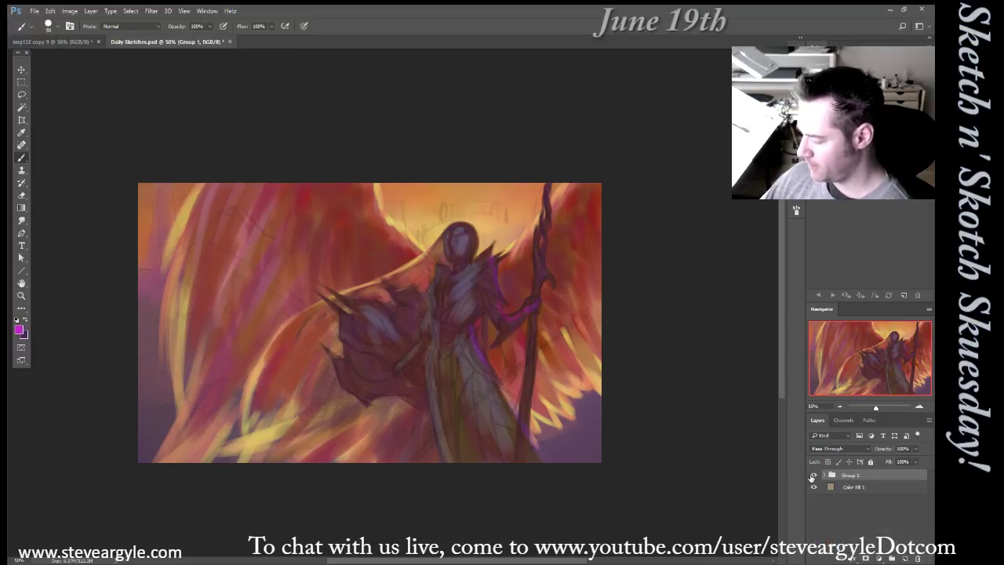
left_click(813, 475)
Paste the duck get-well drawing above Color Fill 1 and enlarge it to about 130% to fill the canvas height
key("ctrl+equal")
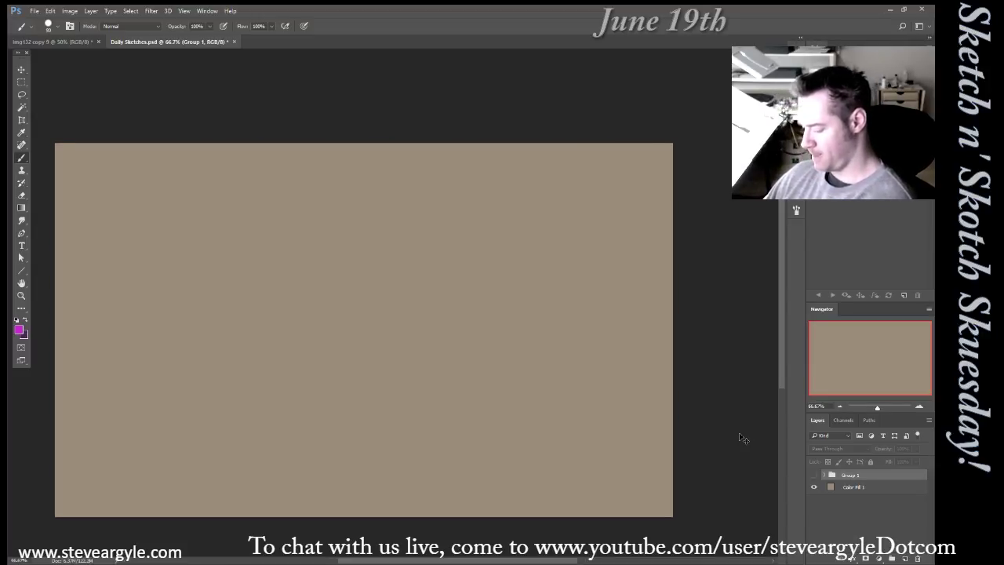
scroll(739, 438, "up", 1)
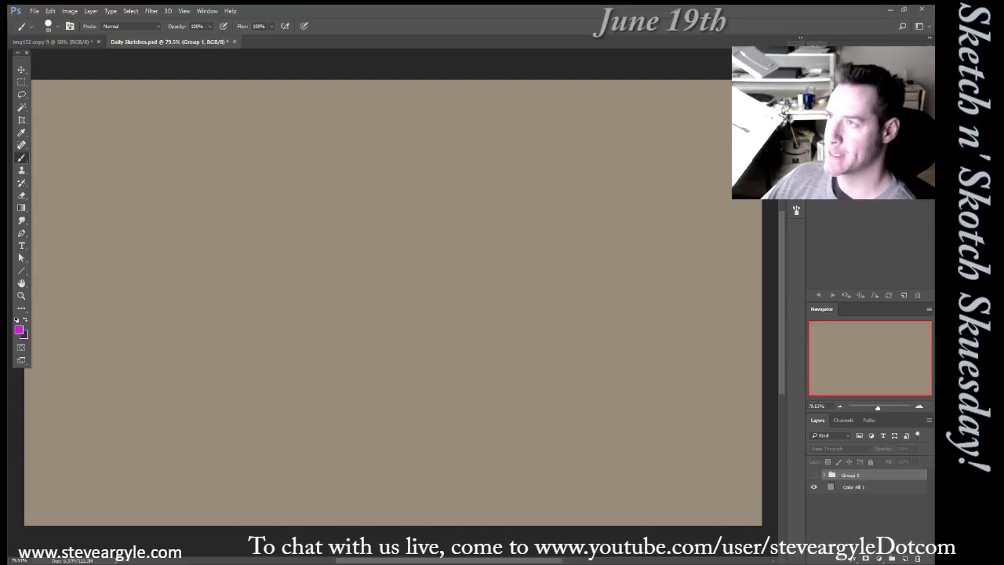
left_click(855, 487)
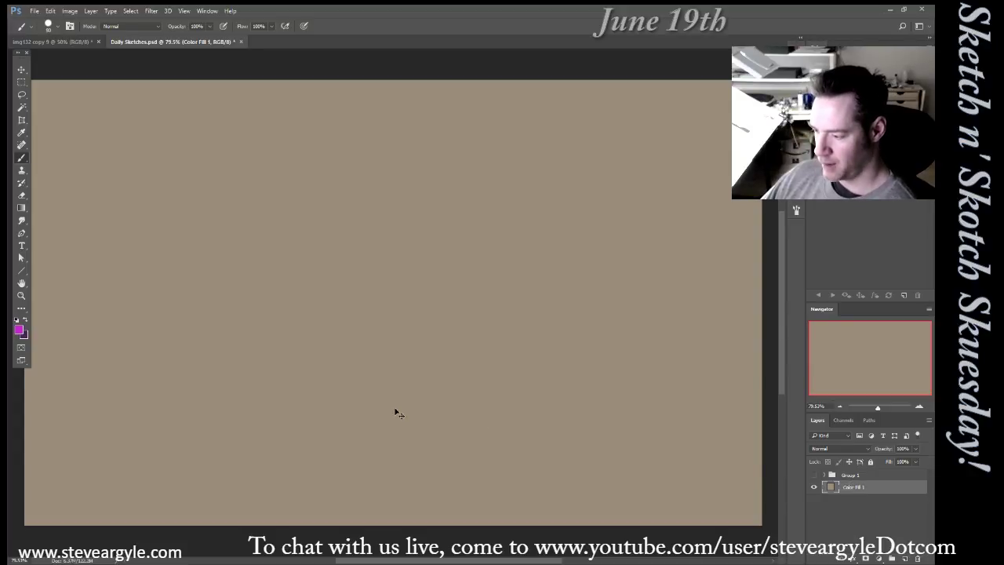
key("ctrl+v")
key("ctrl+t")
left_click_drag(563, 130, 641, 105)
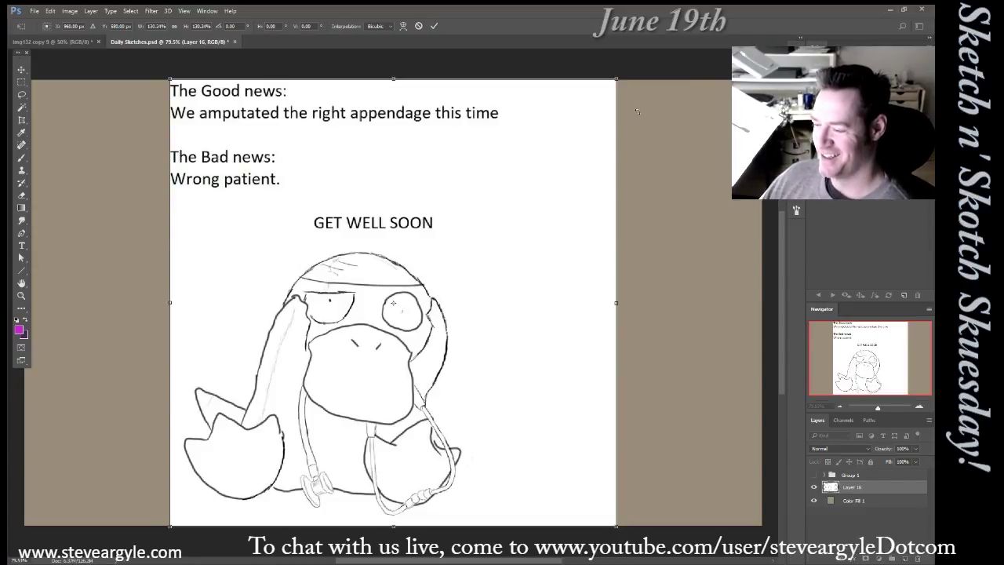
key("Return")
key("b")
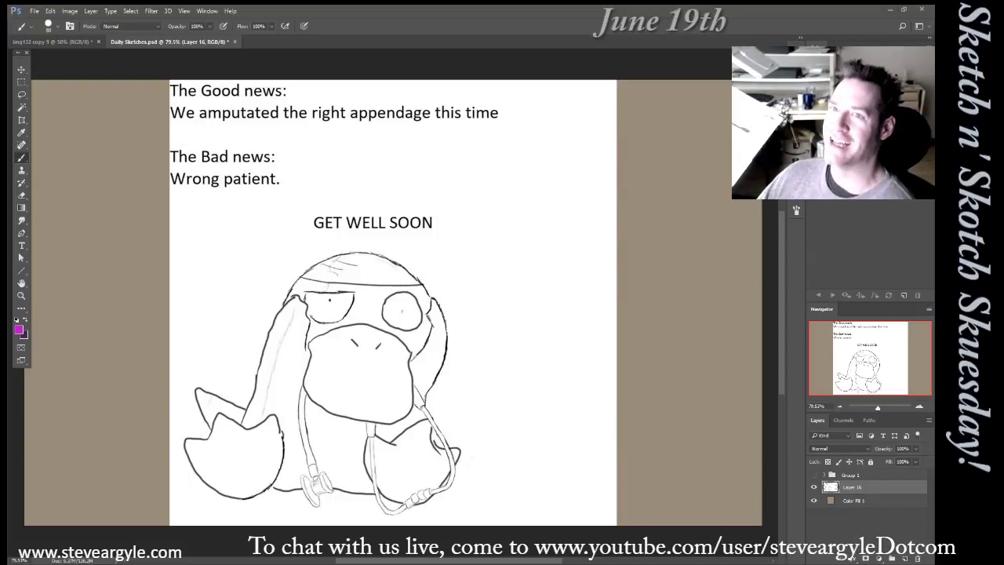
Hide the duck drawing, paste the blue whale get-well drawing and enlarge it to about 204%
left_click(814, 488)
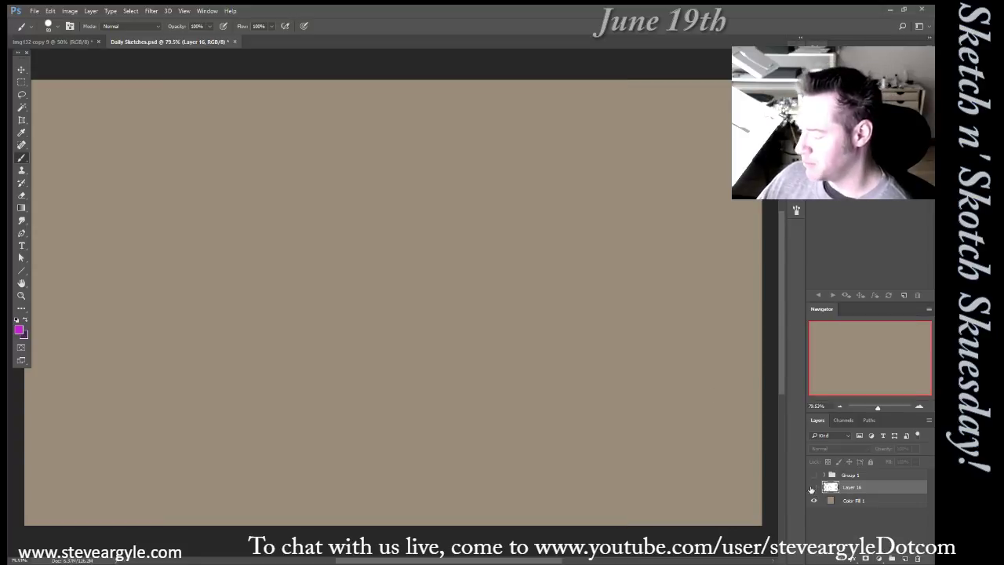
key("ctrl+v")
key("ctrl+t")
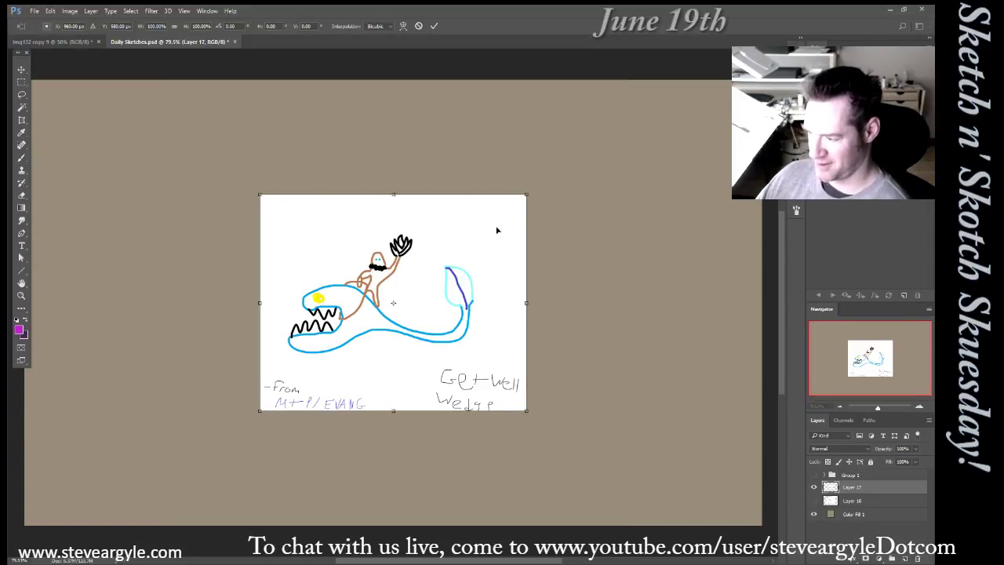
mouse_move(532, 195)
left_mouse_down()
mouse_move(563, 164)
mouse_move(695, 117)
left_mouse_up()
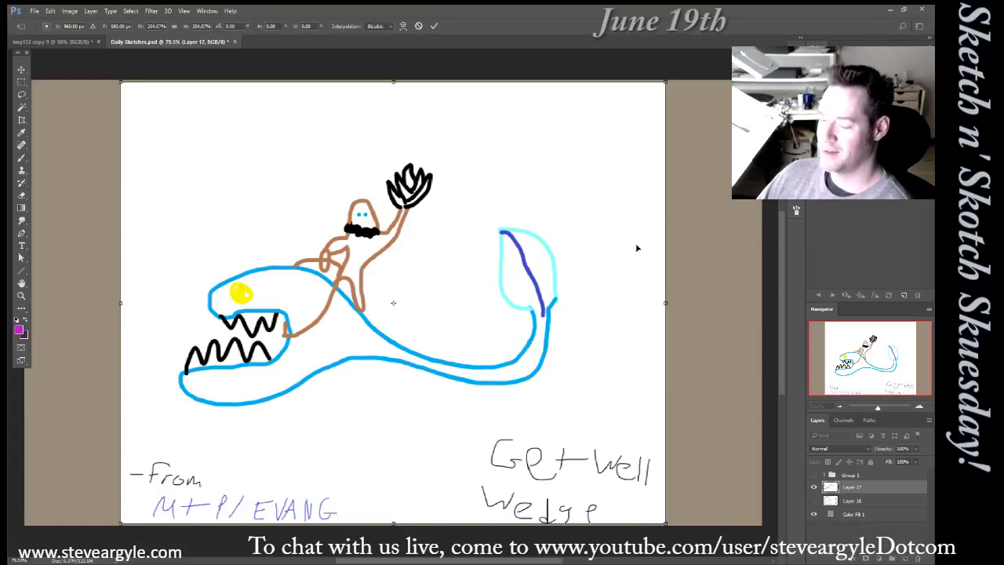
key("Return")
key("b")
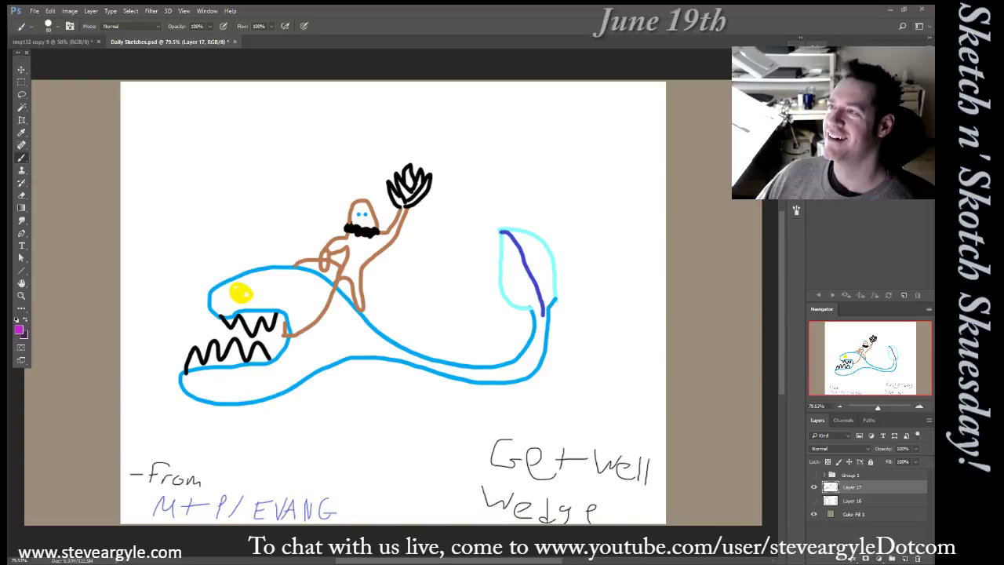
Hide the whale drawing, paste the Get-Well Lotus card drawing and enlarge it to fill the canvas height
left_click(814, 488)
key("ctrl+v")
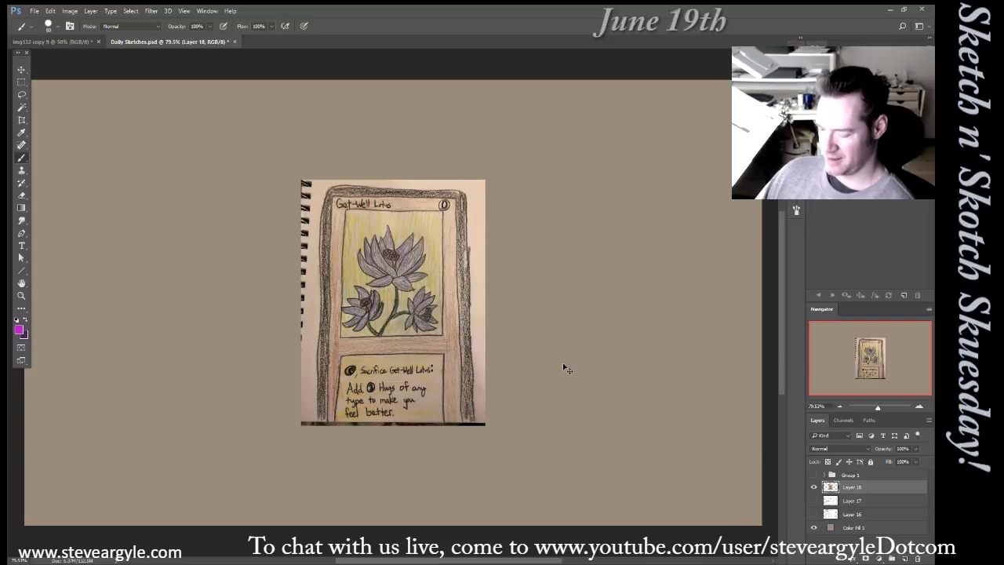
key("ctrl+t")
left_click_drag(490, 179, 657, 146)
key("Return")
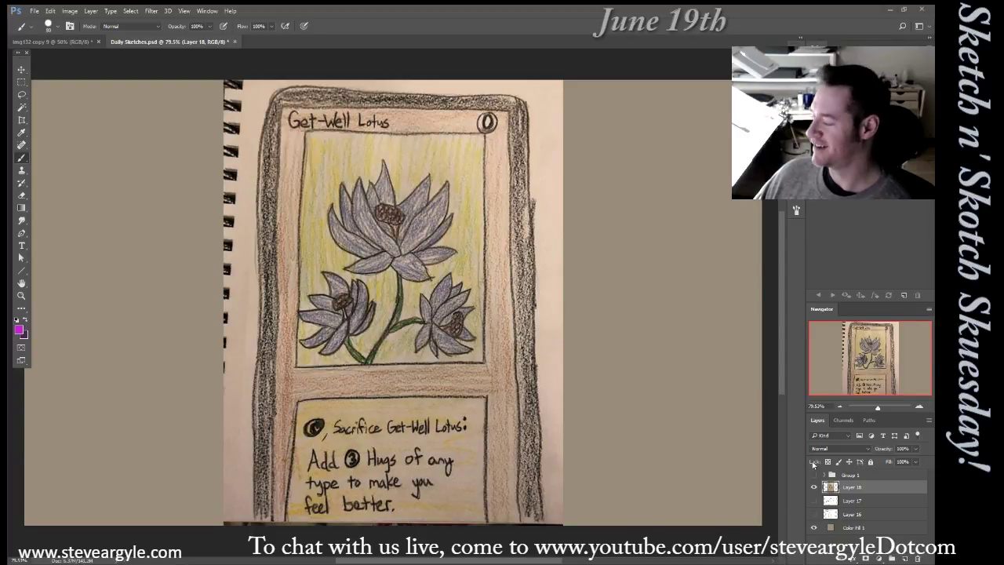
Hide the lotus card, paste the "Get Well Soon!" pencil drawing, shrink and reposition it on the canvas, and apply Auto Tone
left_click(813, 487)
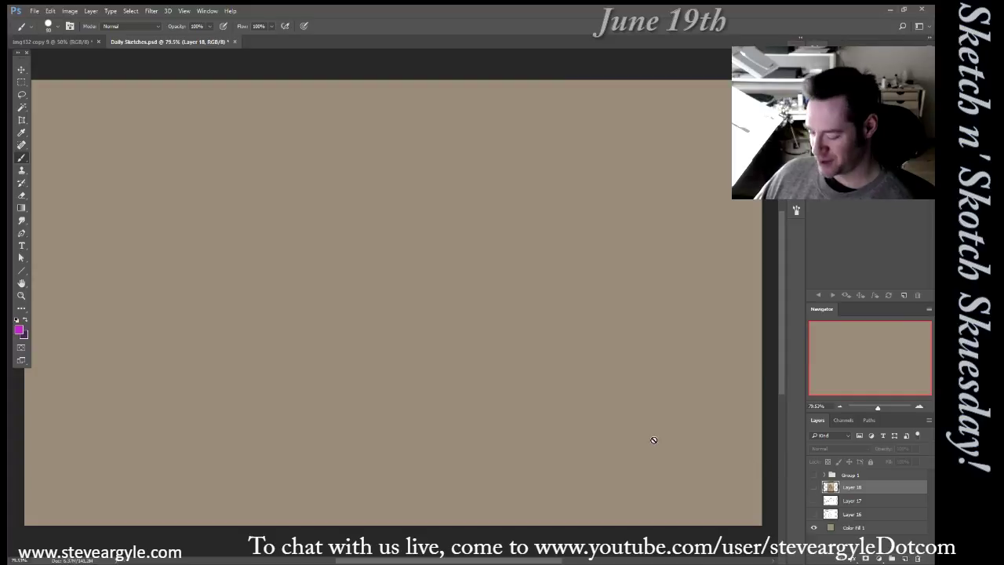
key("ctrl+v")
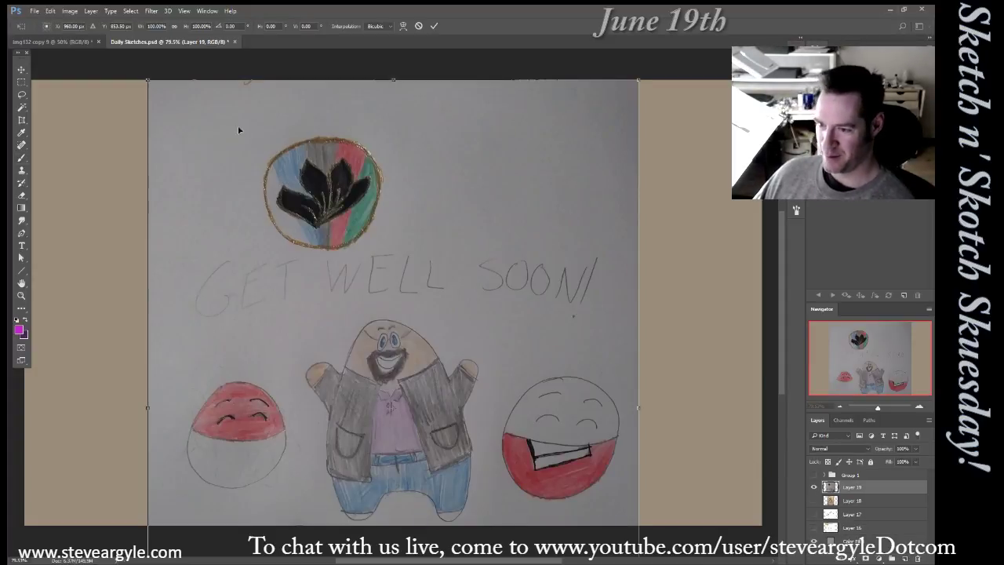
key("ctrl+t")
left_click_drag(148, 80, 149, 83)
left_click_drag(332, 227, 374, 233)
key("Return")
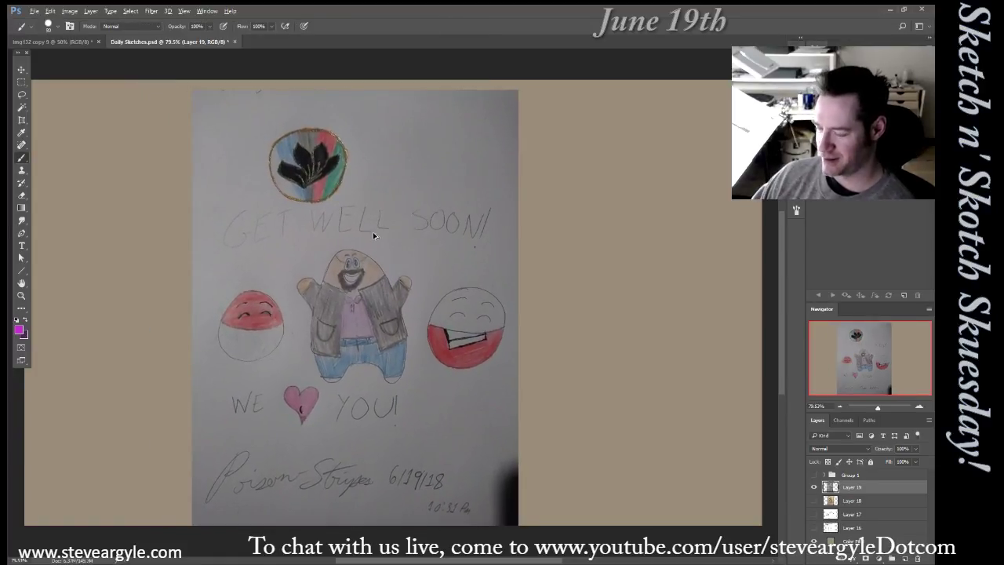
key("ctrl+shift+l")
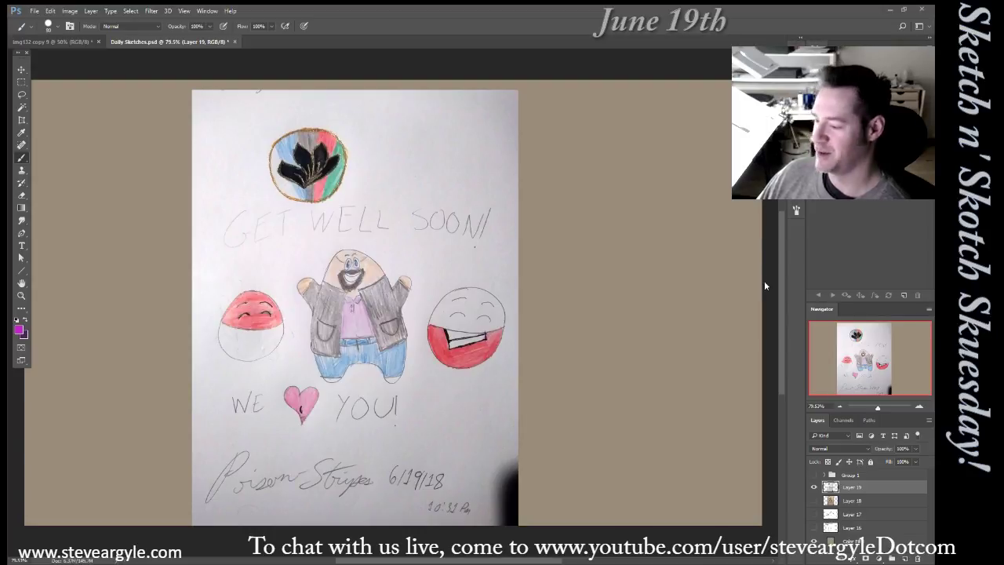
Hide the pencil drawing, paste the "Raptor Screech" ink drawing, scale it to about 78%, move it up and apply Auto Tone
left_click(815, 487)
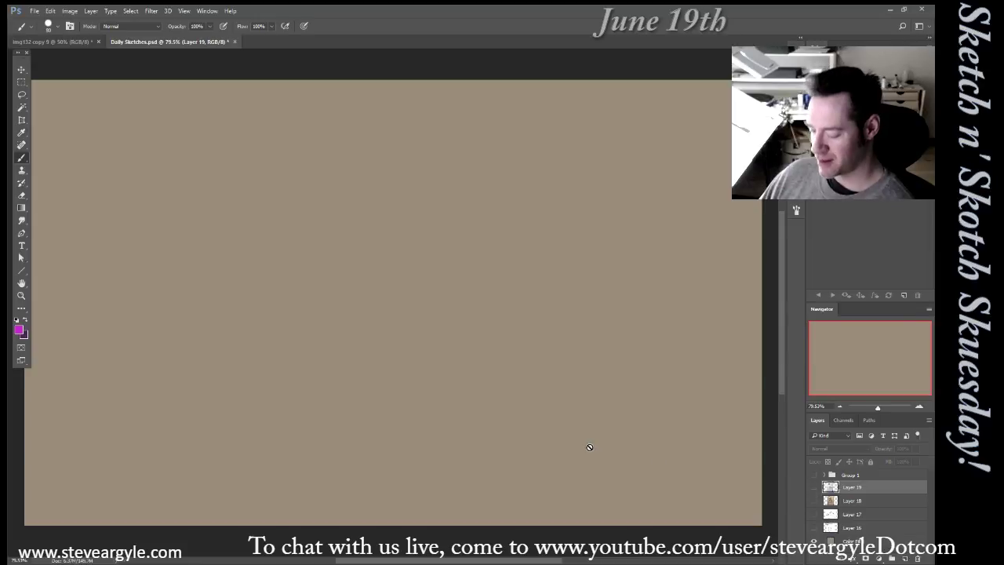
key("ctrl+v")
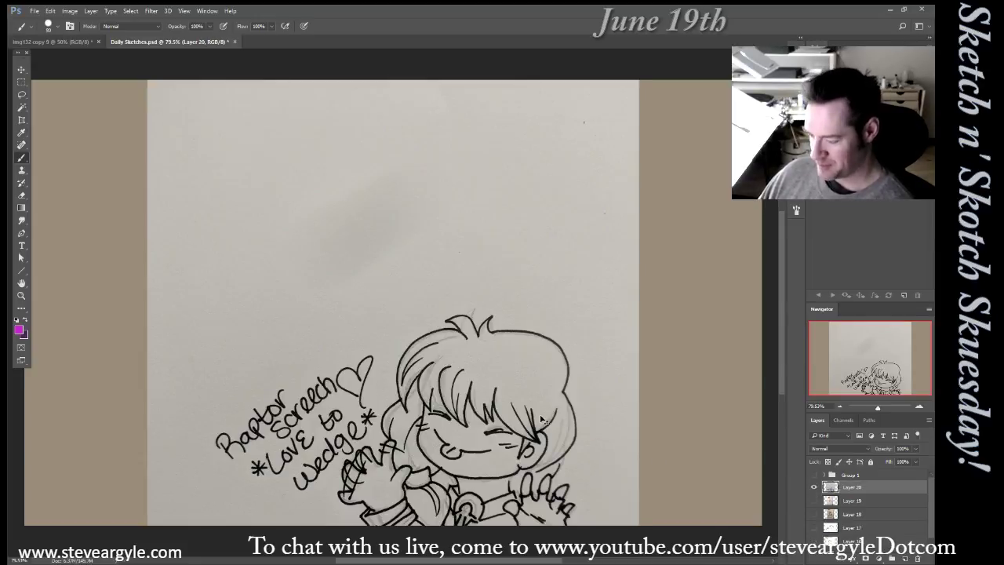
key("ctrl+t")
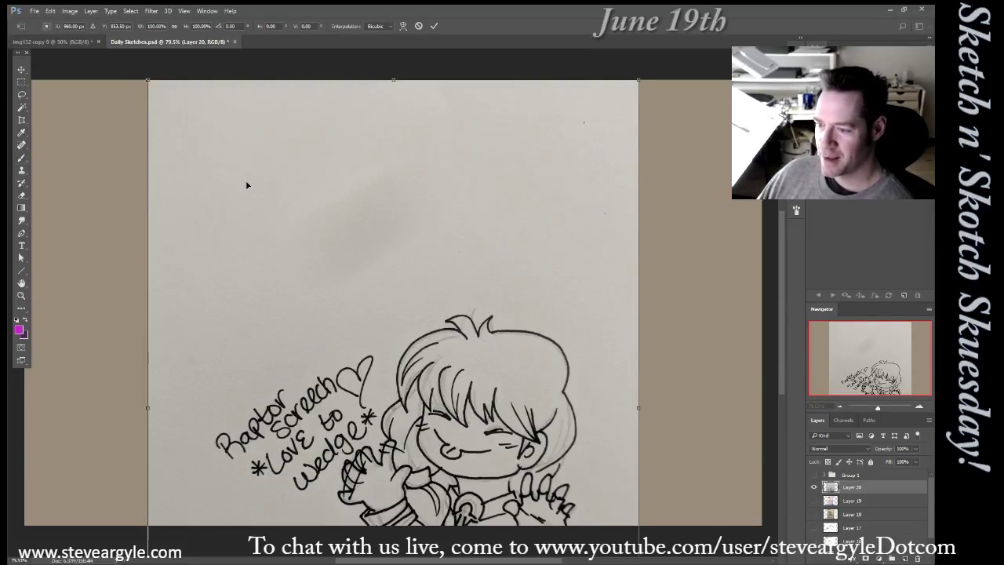
left_click_drag(146, 80, 164, 100)
left_click_drag(363, 306, 399, 224)
key("Return")
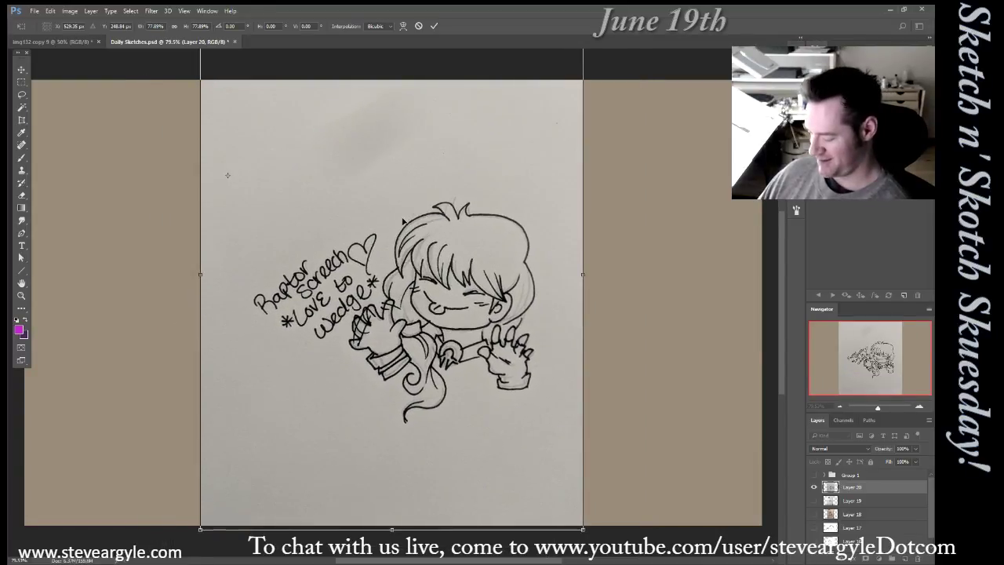
key("b")
key("ctrl+shift+l")
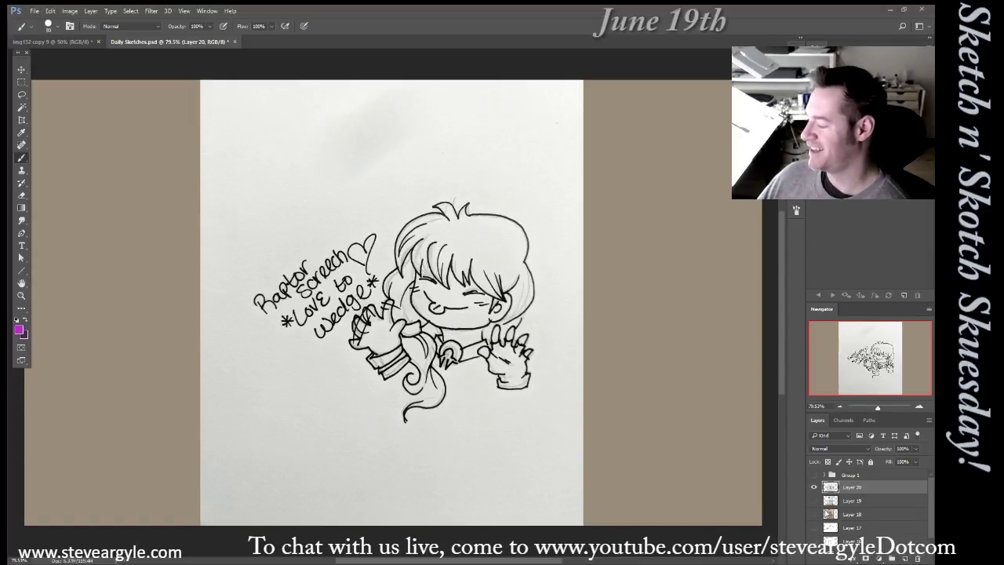
Hide the ink drawing, paste the yellow Pikachu "Feel Better Wedge!" drawing and brighten it with Auto Tone
left_click(814, 489)
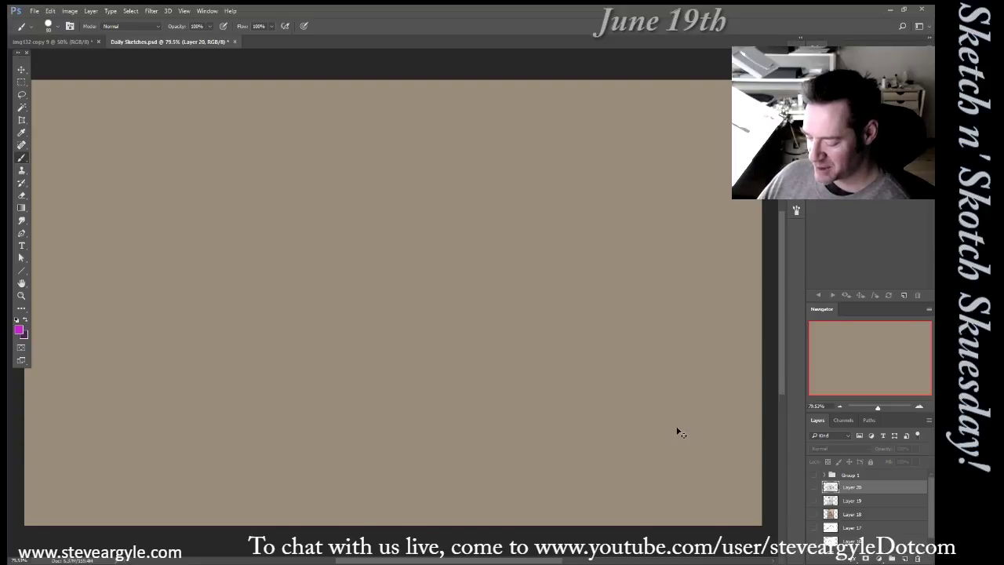
key("ctrl+v")
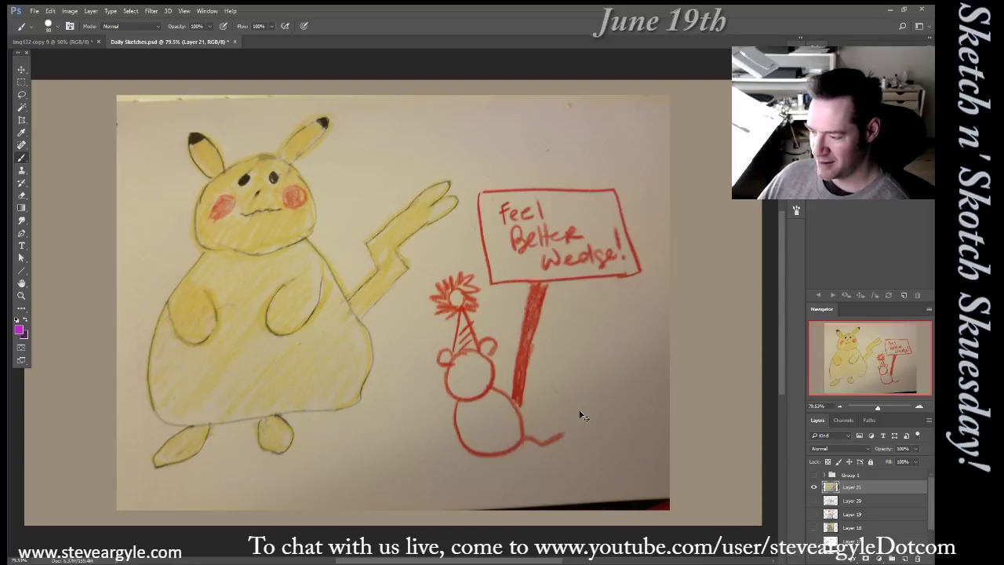
key("ctrl+shift+l")
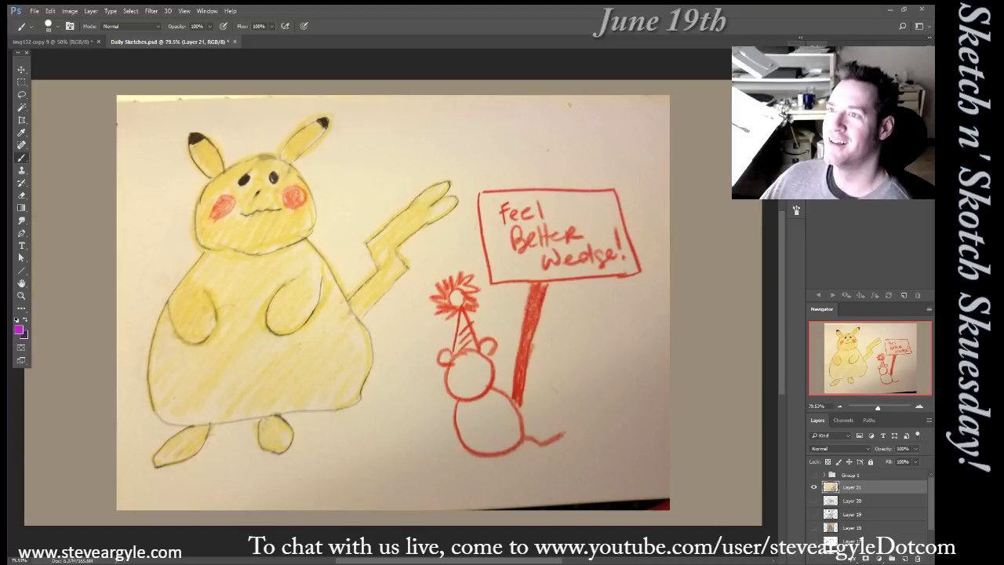
Hide the Pikachu drawing, paste the crying Poké Ball "Get well soon" image and shrink it to fit the canvas height
left_click(814, 488)
key("ctrl+v")
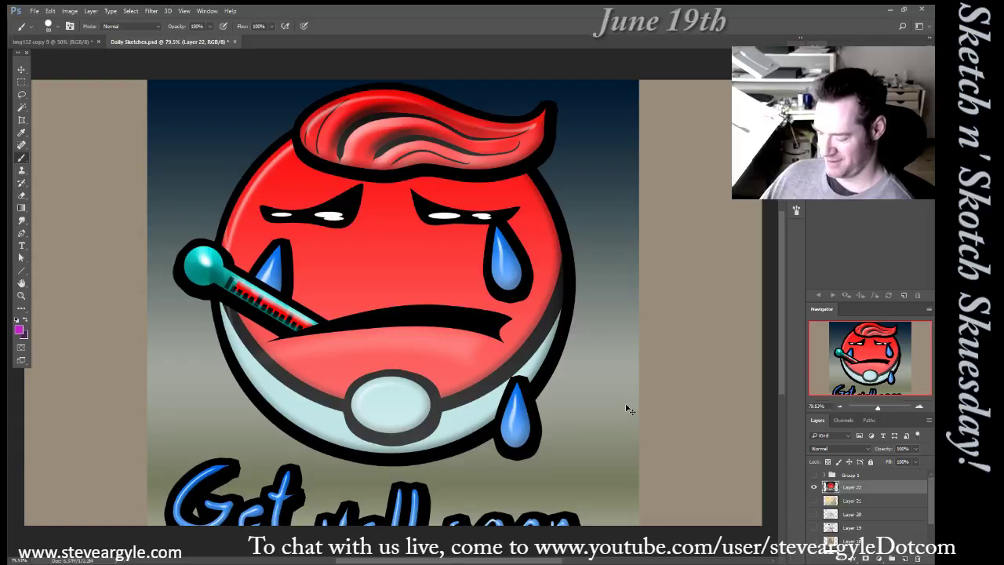
key("ctrl+t")
left_click(196, 119, "alt")
left_click_drag(148, 80, 154, 87)
key("Return")
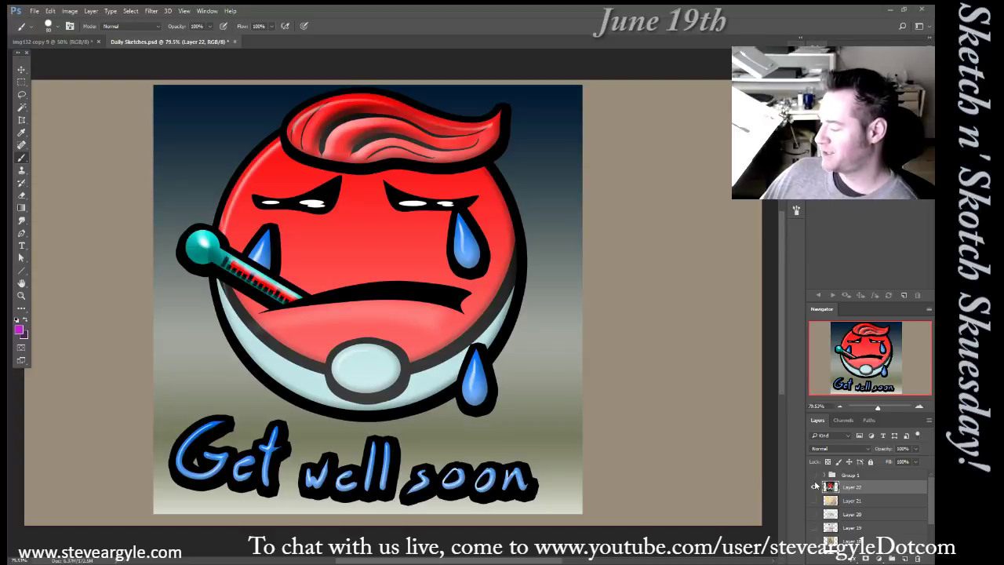
Show Group 1 with the winged figure painting, expand it and add a new layer above Layer 15
left_click(813, 476)
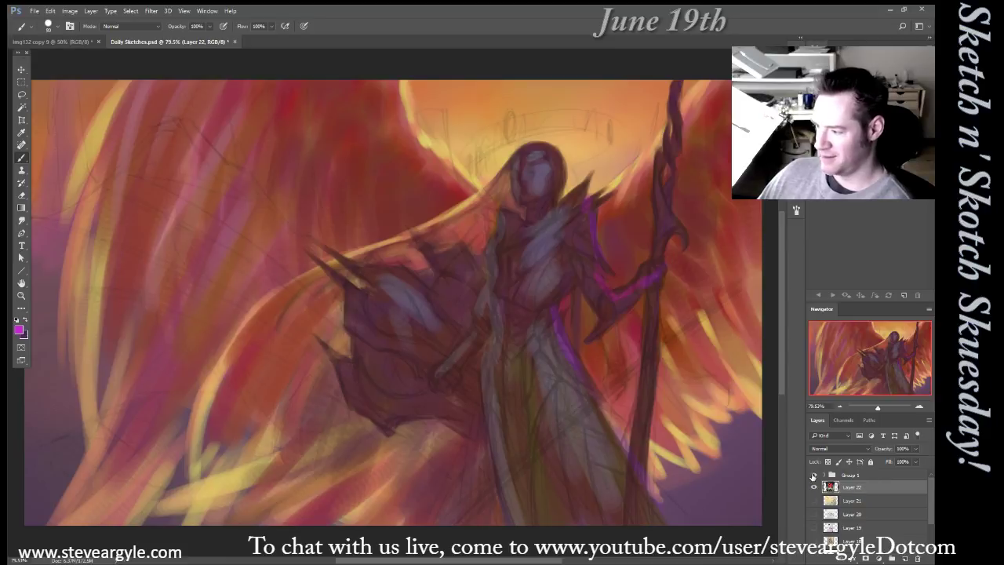
key("ctrl+minus")
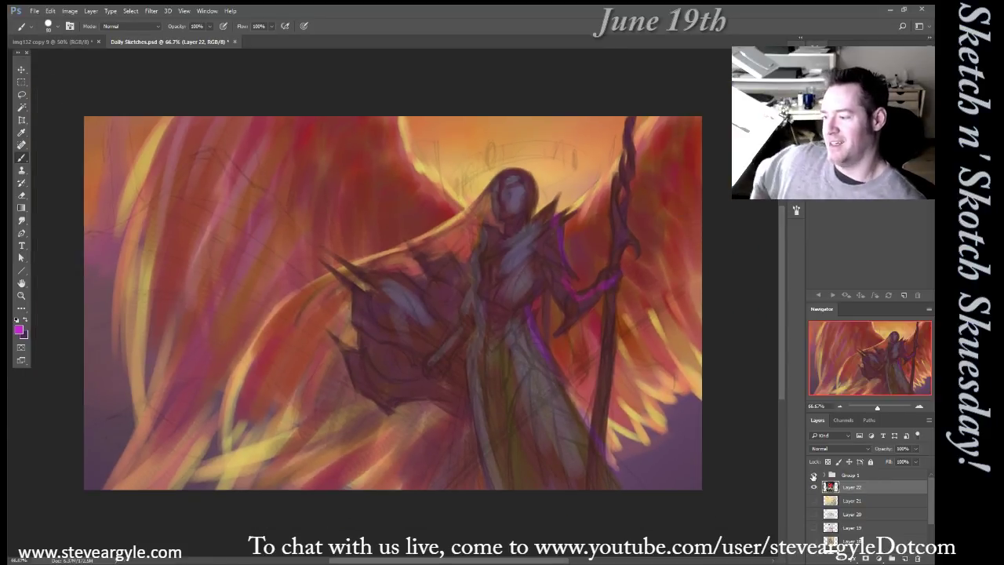
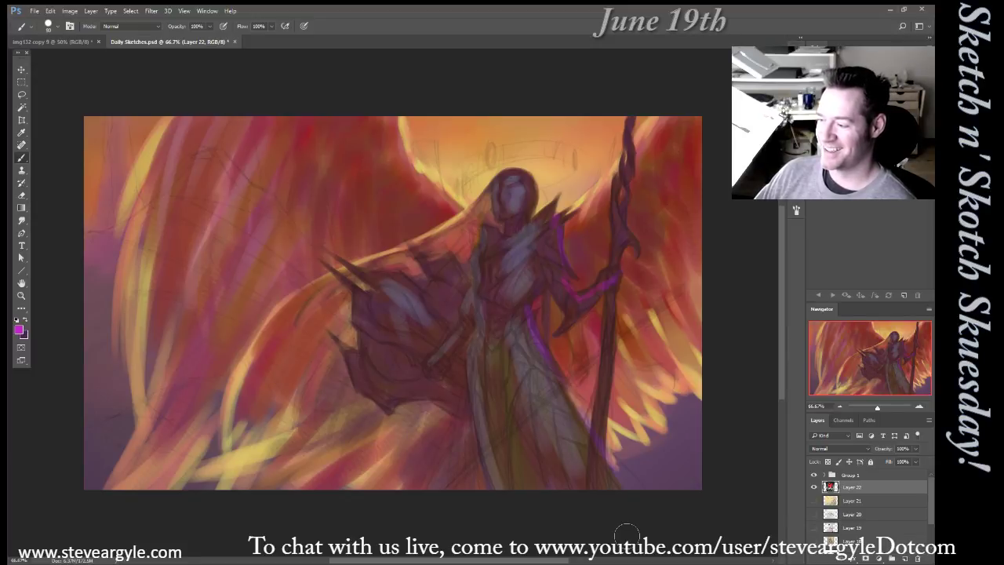
left_click(824, 475)
left_click(859, 488)
left_click(860, 527)
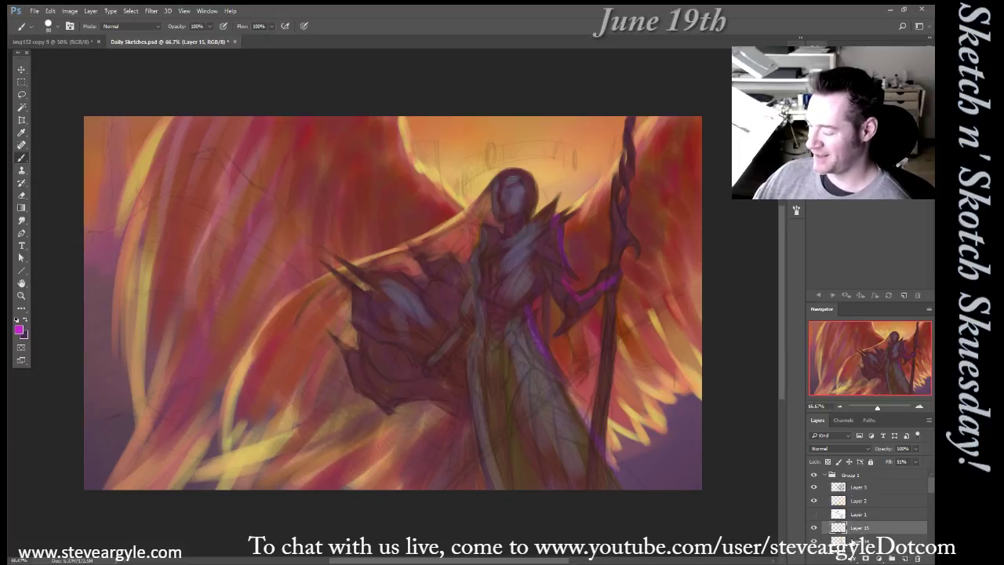
key("ctrl+alt+shift+n")
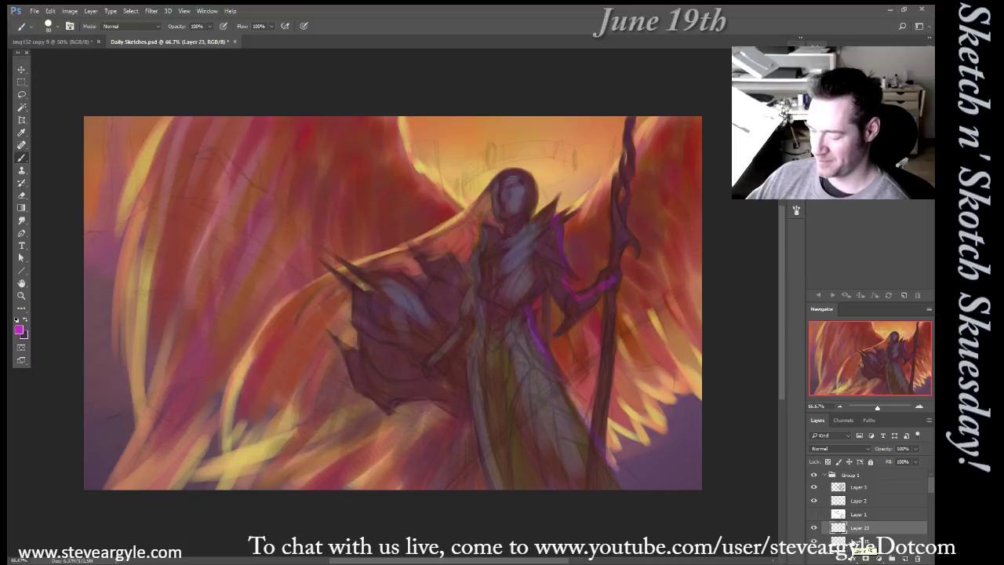
Sample the dark red of the wing and paint small vertical ovals along the halo around the figure's head
left_click(418, 180, "alt")
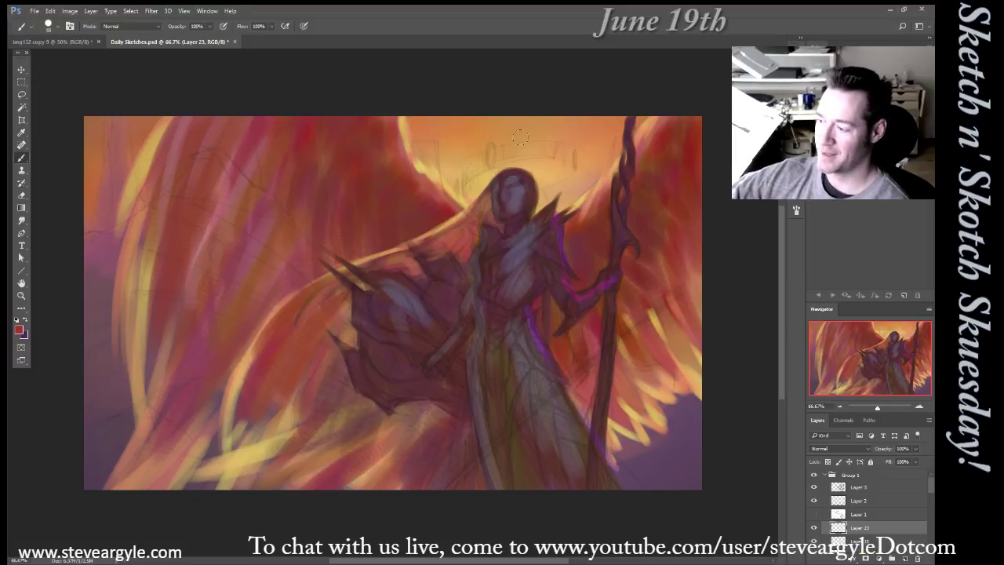
mouse_move(490, 138)
left_mouse_down()
mouse_move(494, 163)
mouse_move(491, 140)
mouse_move(459, 177)
left_mouse_up()
left_click_drag(575, 147, 575, 171)
mouse_move(539, 138)
left_mouse_down()
mouse_move(540, 157)
mouse_move(539, 140)
mouse_move(564, 159)
left_mouse_up()
key("ctrl+z")
key("bracketleft")
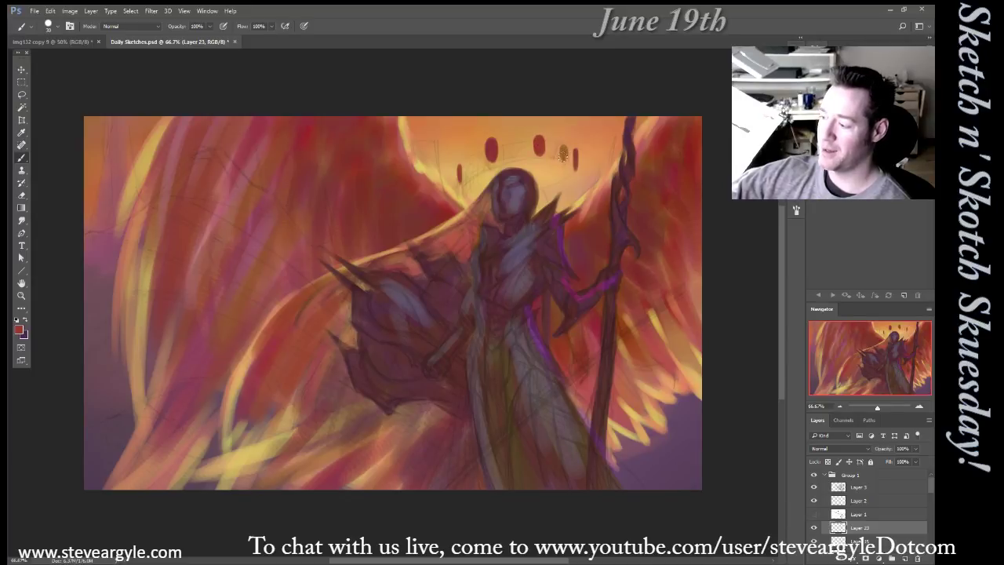
key("ctrl+z")
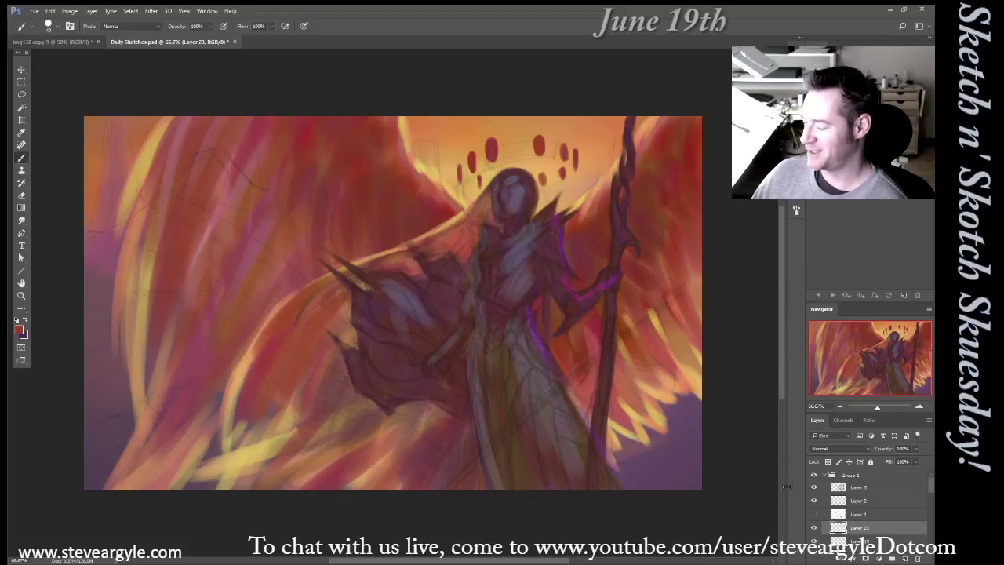
Collapse and hide Group 1, and hide Layer 22 so that only the plain background shows
left_click(824, 476)
left_click(824, 476)
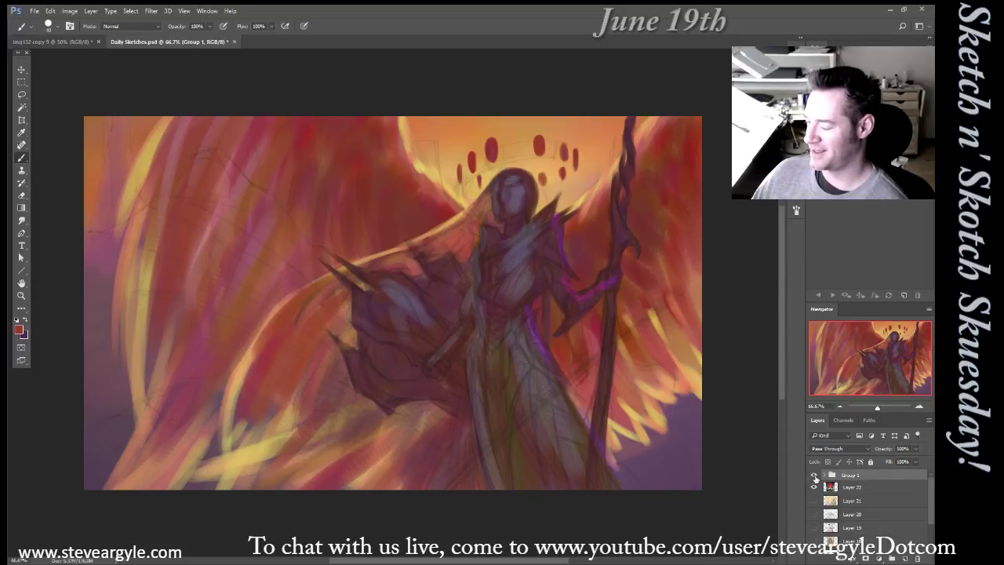
left_click(814, 476)
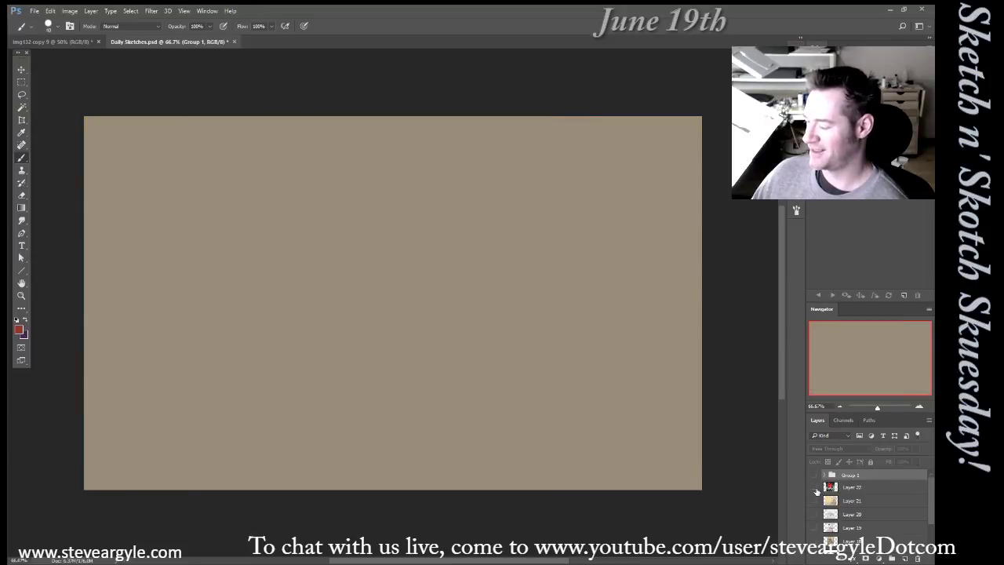
left_click(814, 487)
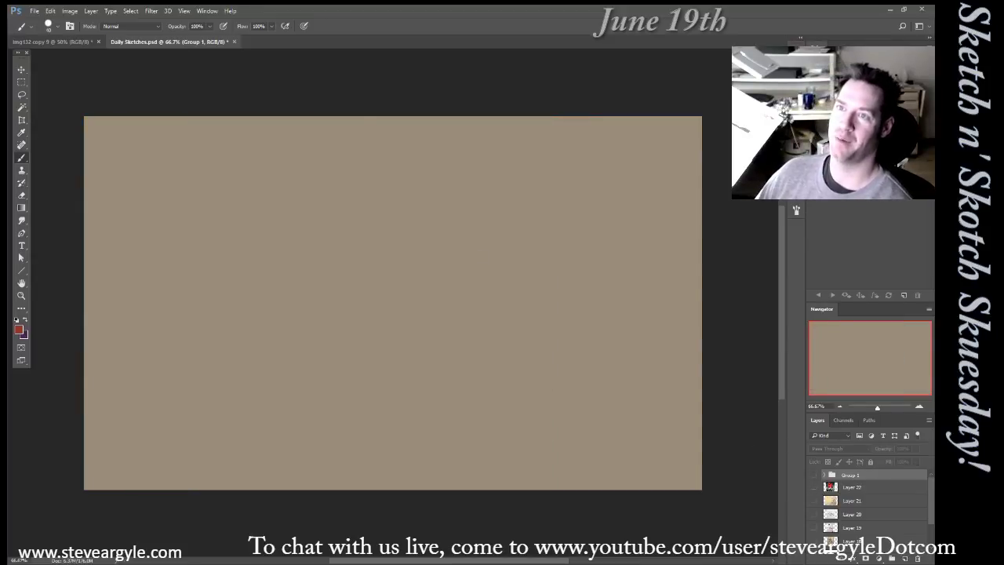
Group the pasted drawing layers from Layer 22 down to Layer 16
left_click(851, 487)
scroll(851, 493, "down", 3)
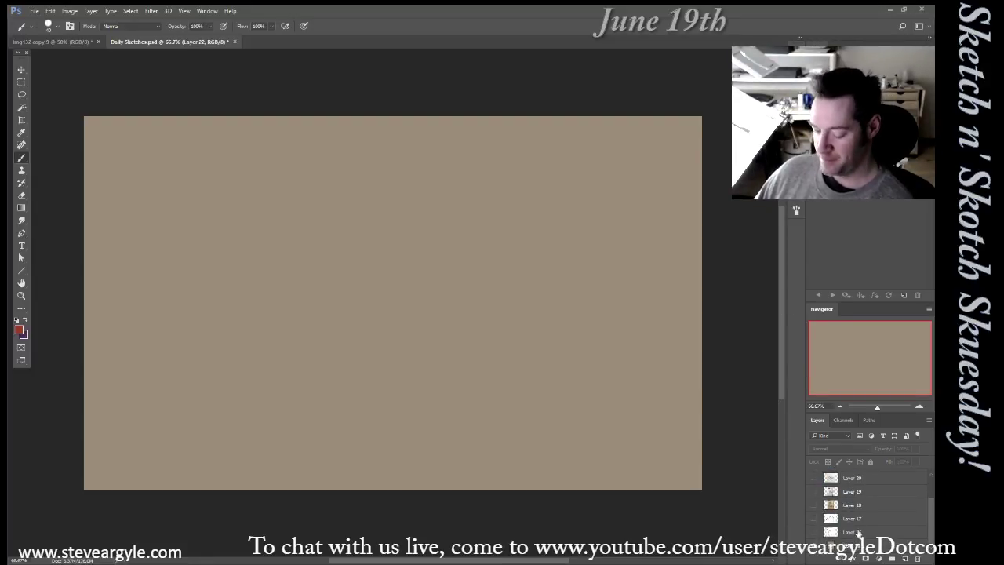
left_click(858, 533, "shift")
key("ctrl+g")
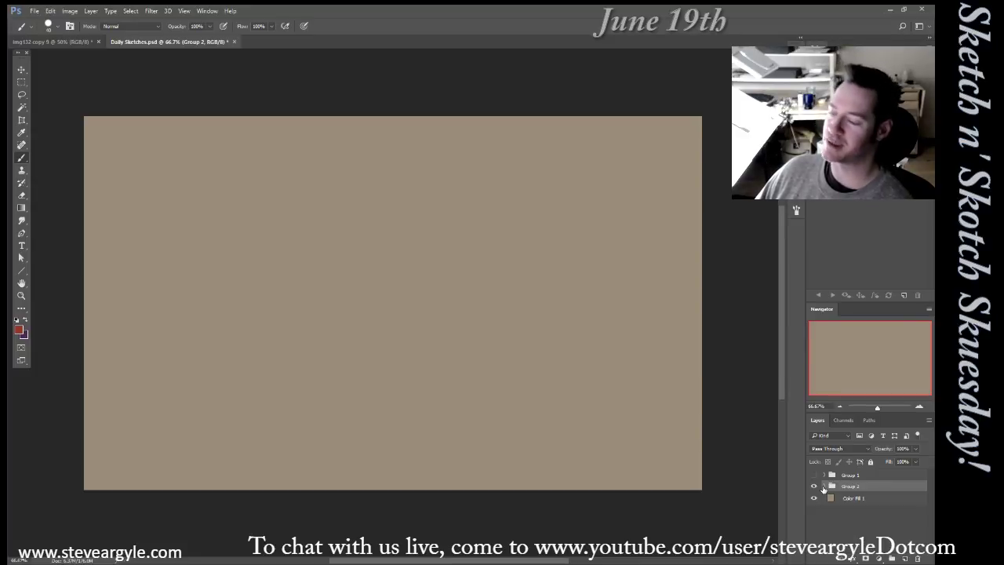
Paste the pencil dragon sketch above Color Fill 1 and enlarge it to nearly fill the canvas height
left_click(861, 496)
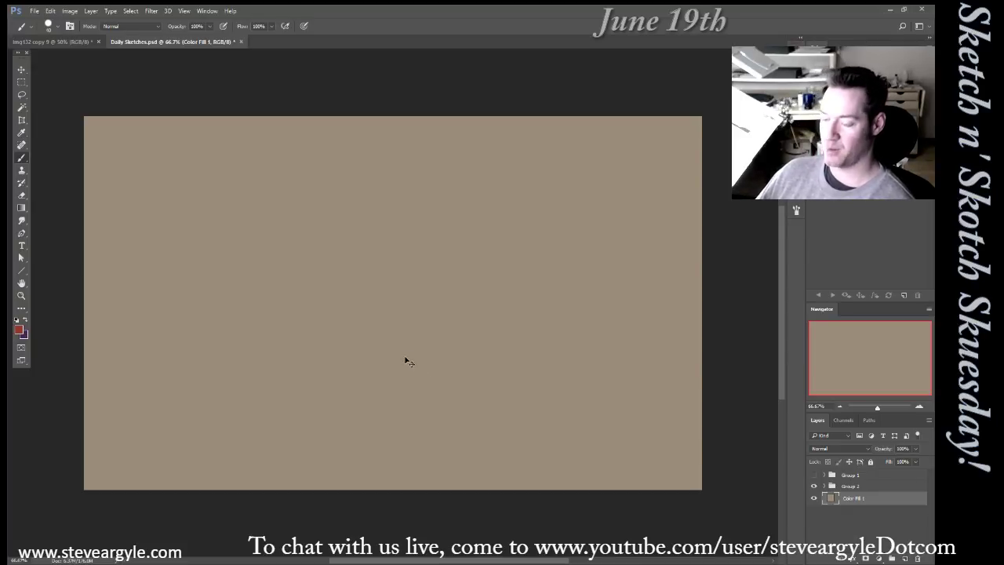
key("ctrl+v")
key("ctrl+t")
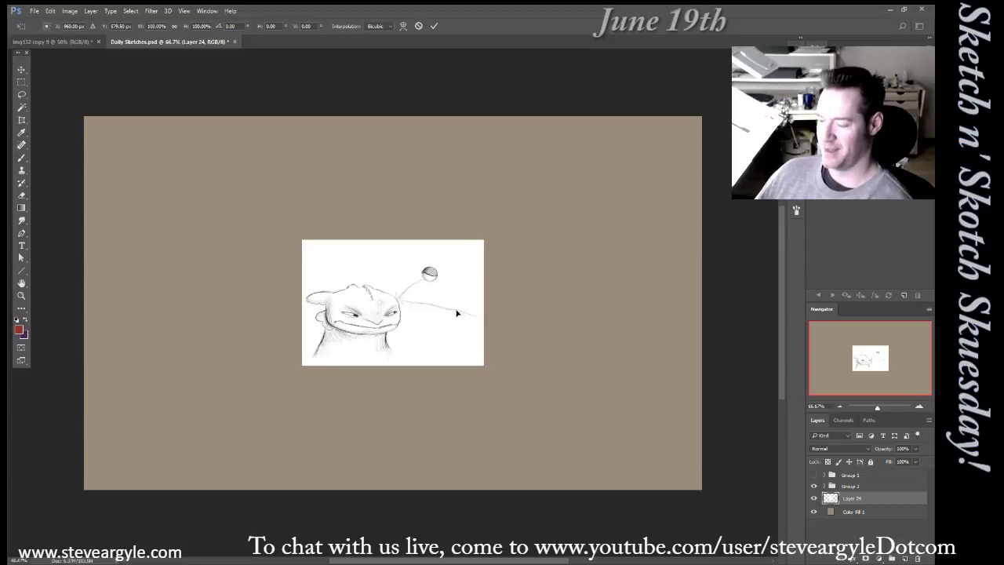
left_click_drag(484, 240, 688, 212)
key("Return")
key("b")
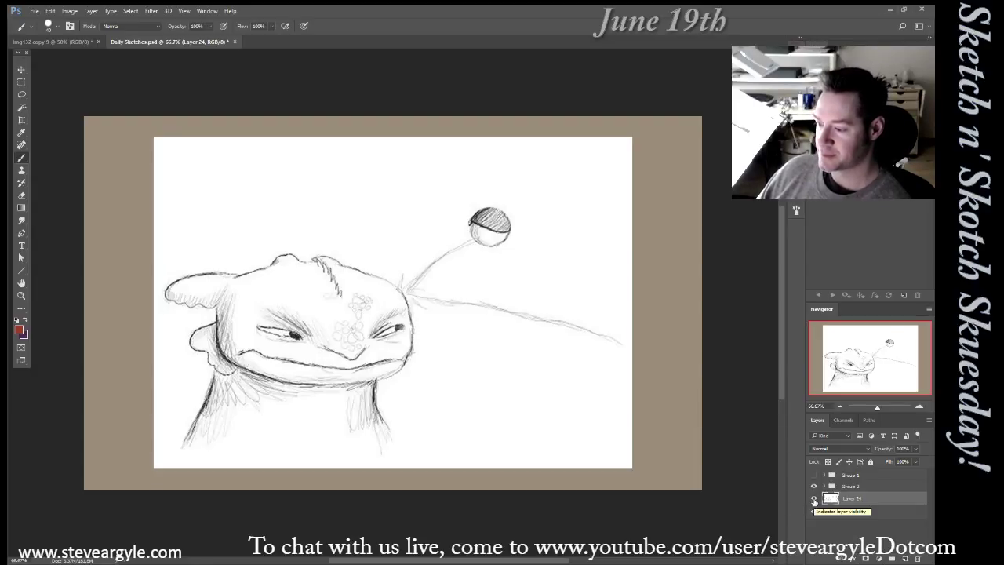
Hide Layer 24, paste the fiery Pokémon GO dragon picture and enlarge it to nearly fill the canvas height
left_click(814, 498)
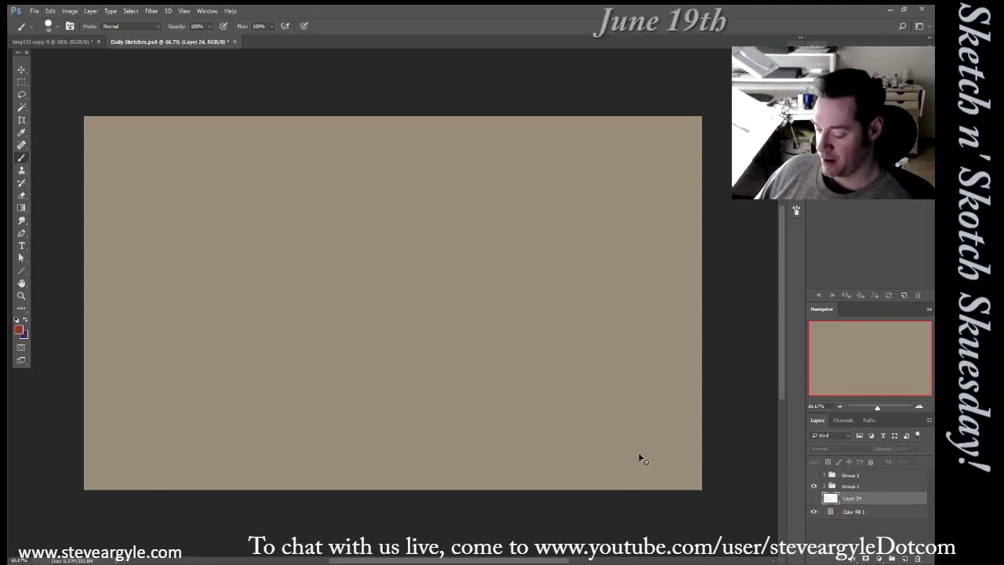
key("ctrl+v")
key("ctrl+t")
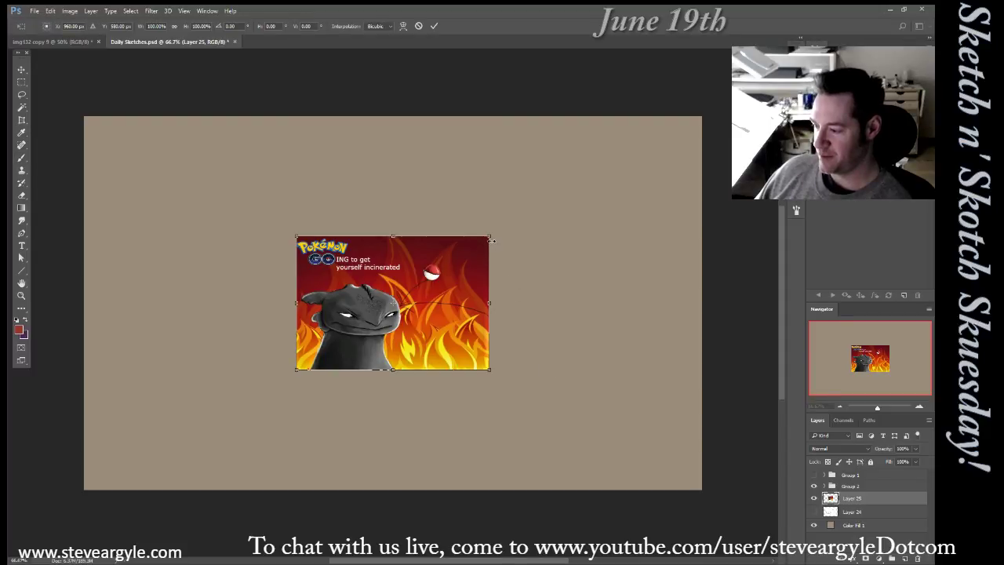
left_click_drag(491, 240, 697, 183)
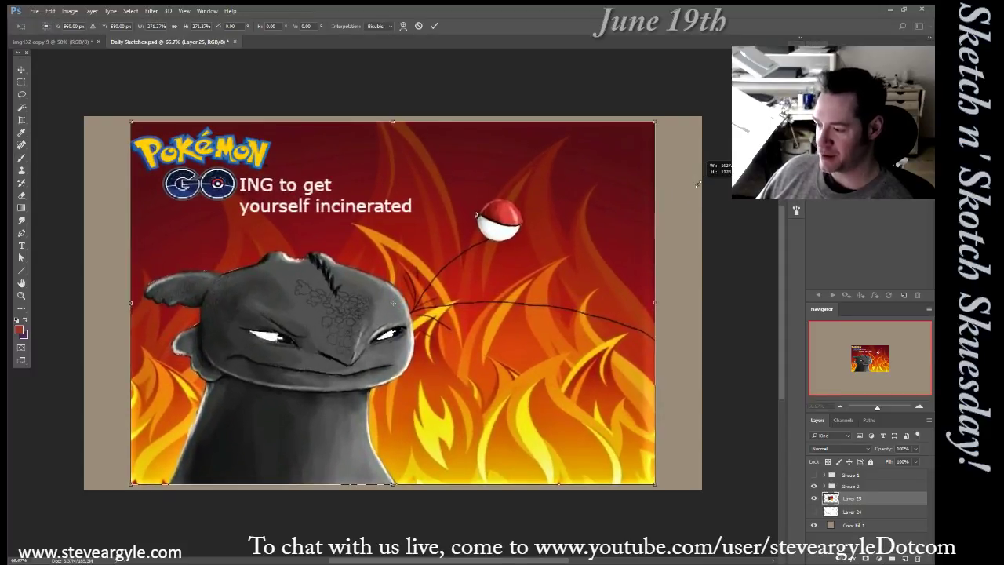
key("Return")
key("b")
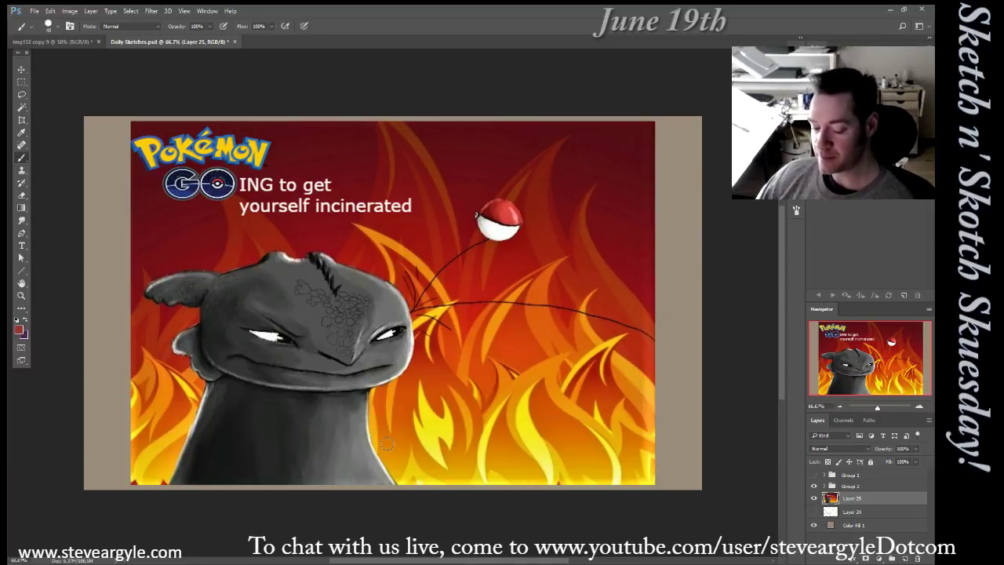
Add a new layer above the dragon picture, sample pale yellow from the flames and set the layer's blend mode to Multiply
key("ctrl+shift+alt+n")
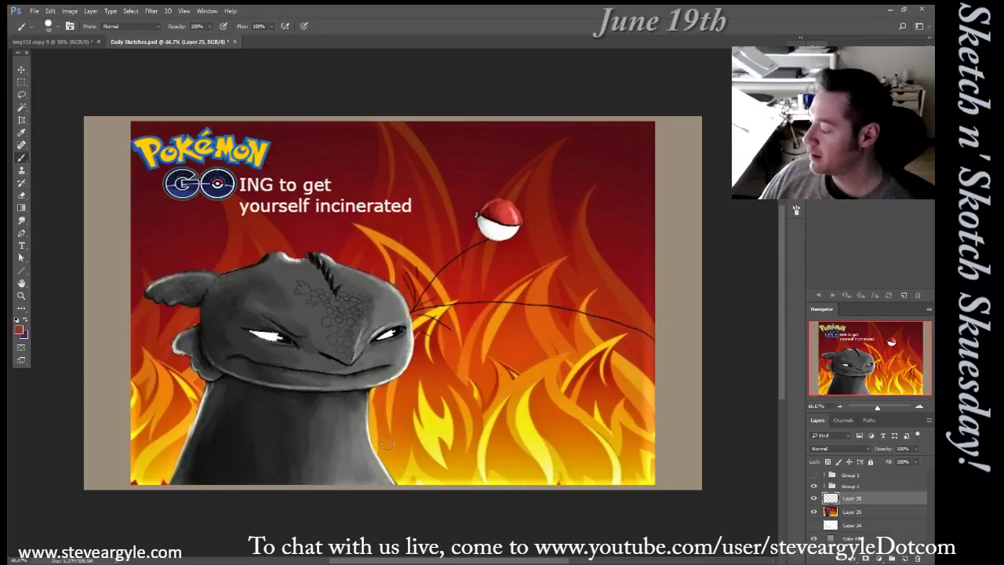
left_click(555, 472, "alt")
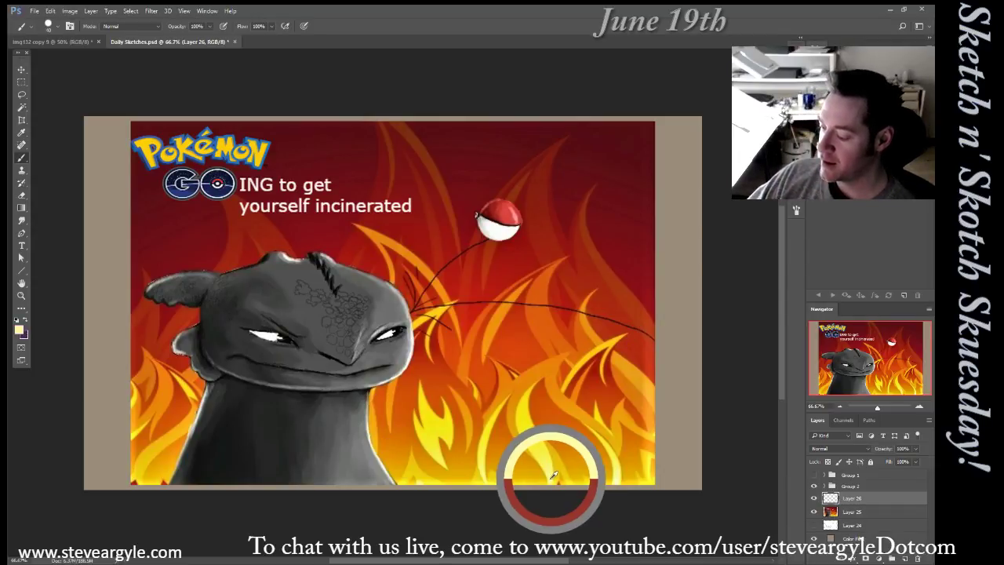
left_click(845, 450)
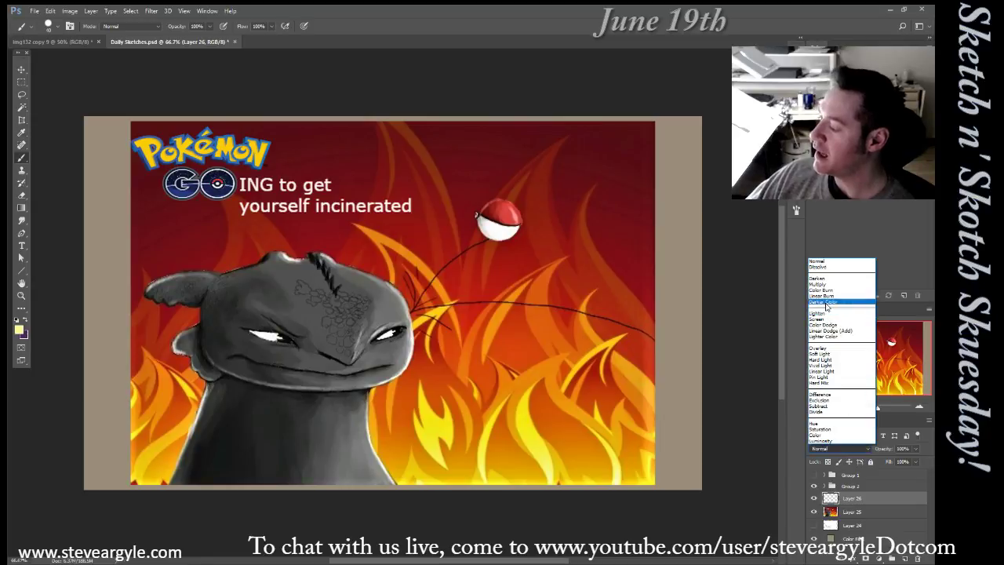
left_click(826, 291)
left_click(844, 451)
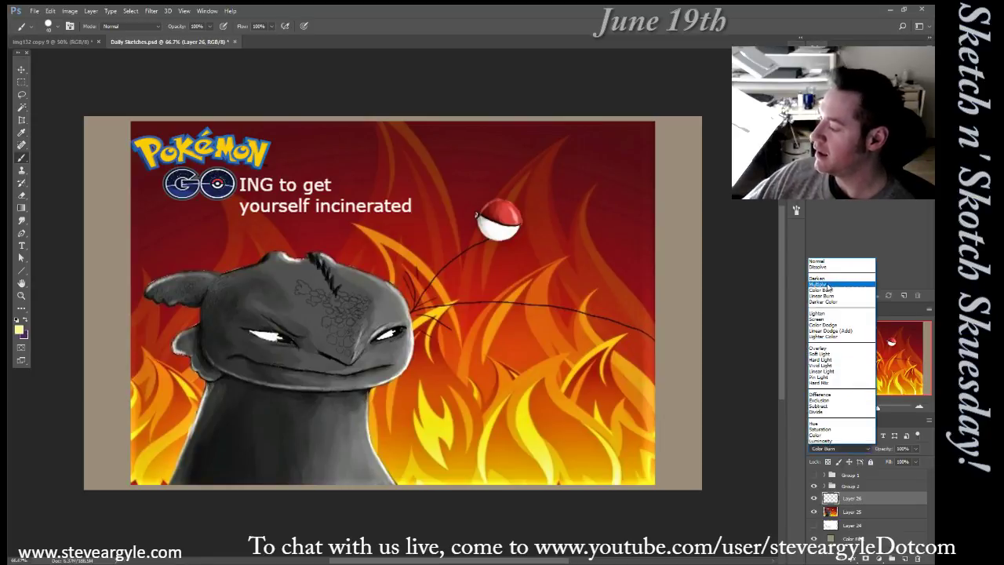
left_click(829, 288)
Paint a soft pale-yellow firelight glow along the edges of the dragon's face, head, neck and ears
mouse_move(406, 303)
left_mouse_down()
mouse_move(410, 351)
mouse_move(389, 371)
left_mouse_up()
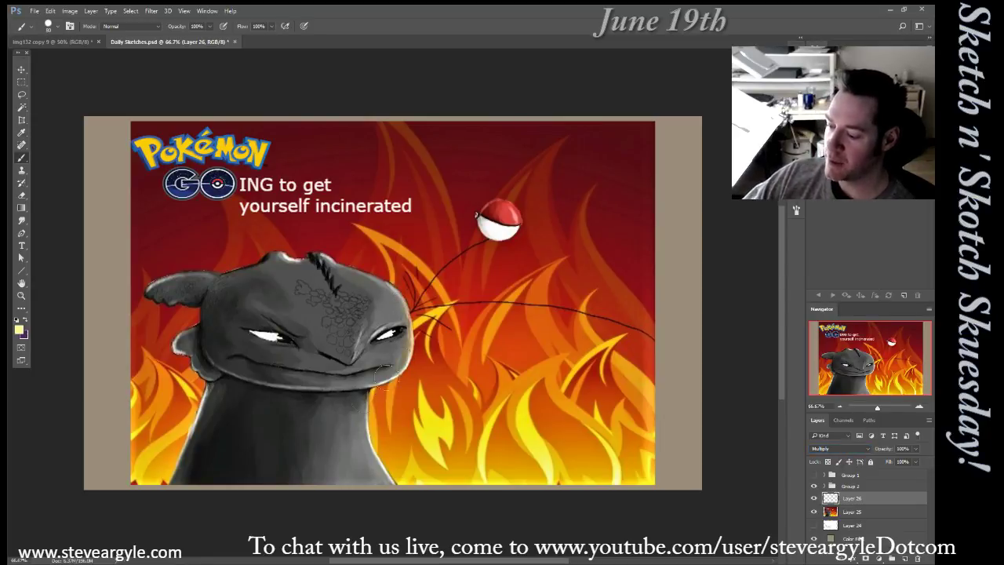
key("bracketright")
key("bracketright")
key("bracketright")
key("bracketright")
key("bracketright")
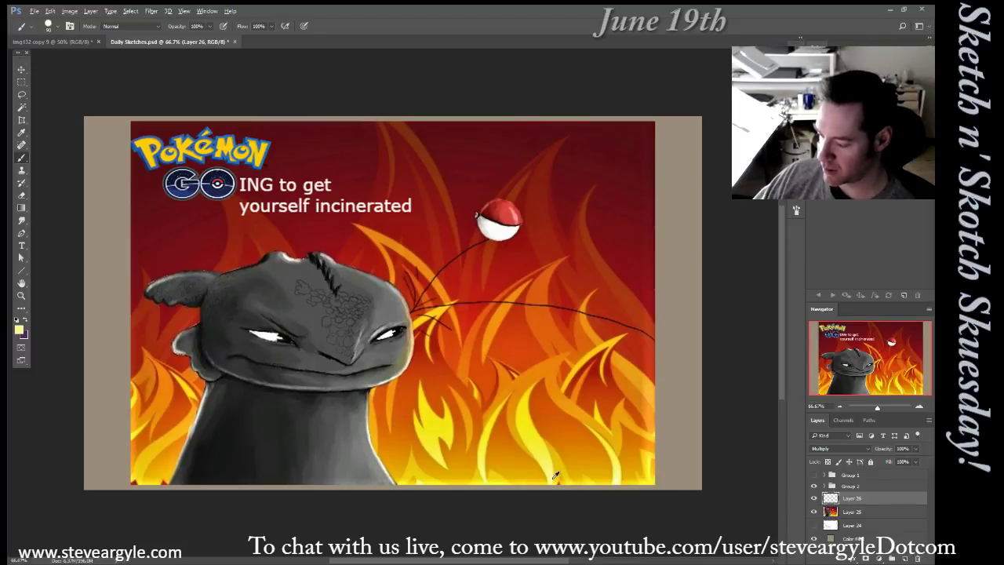
key("bracketright")
left_click_drag(380, 382, 364, 435)
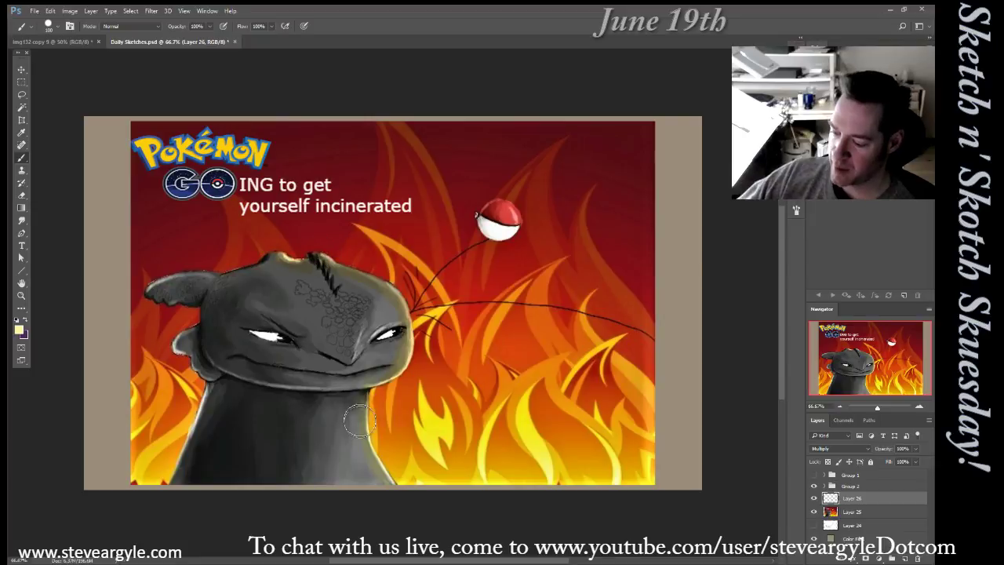
key("bracketleft")
key("bracketleft")
mouse_move(178, 340)
left_mouse_down()
mouse_move(205, 387)
mouse_move(198, 418)
left_mouse_up()
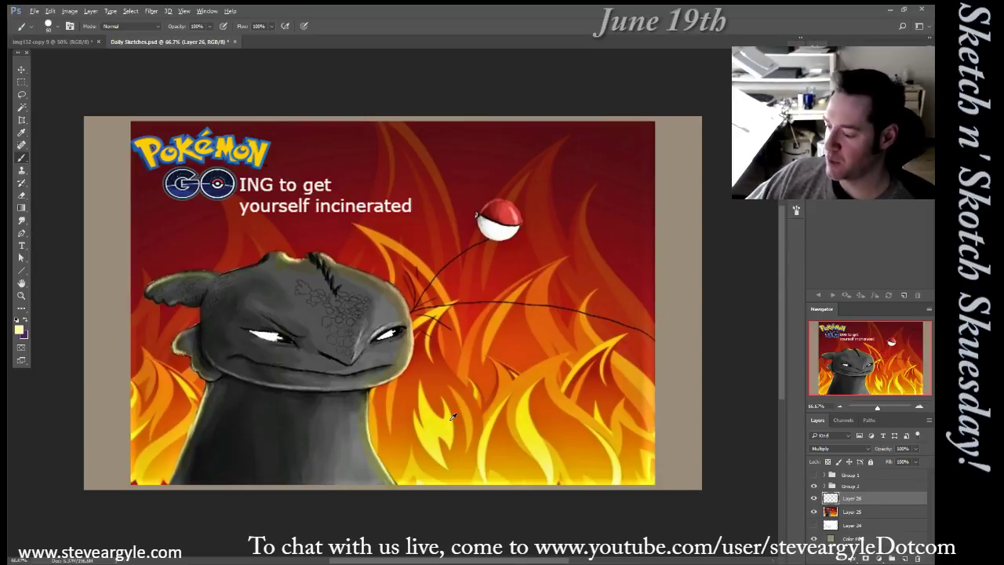
Sample bright yellow from the flames and turn off Color Dynamics for the brush
left_click(417, 417, "alt")
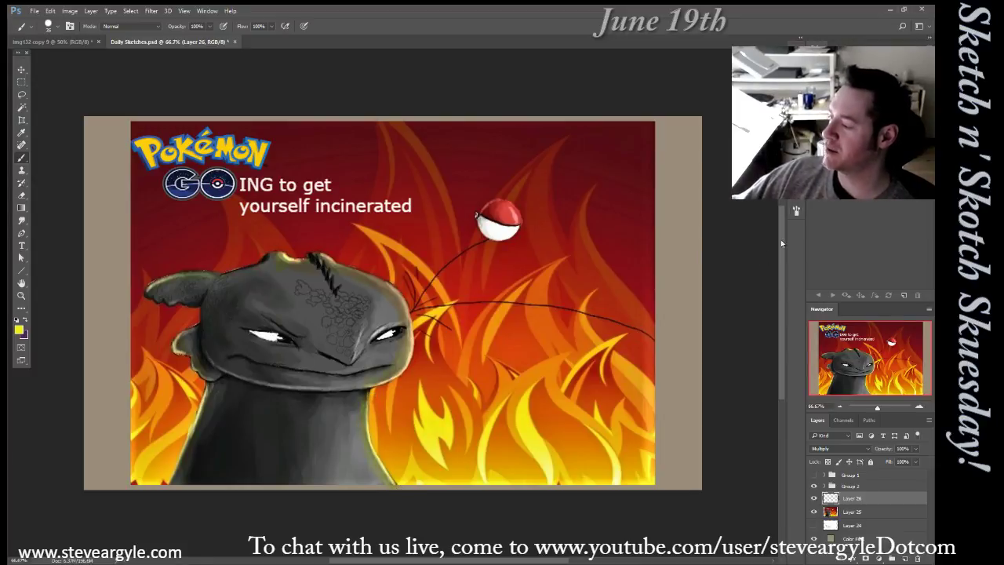
left_click(796, 212)
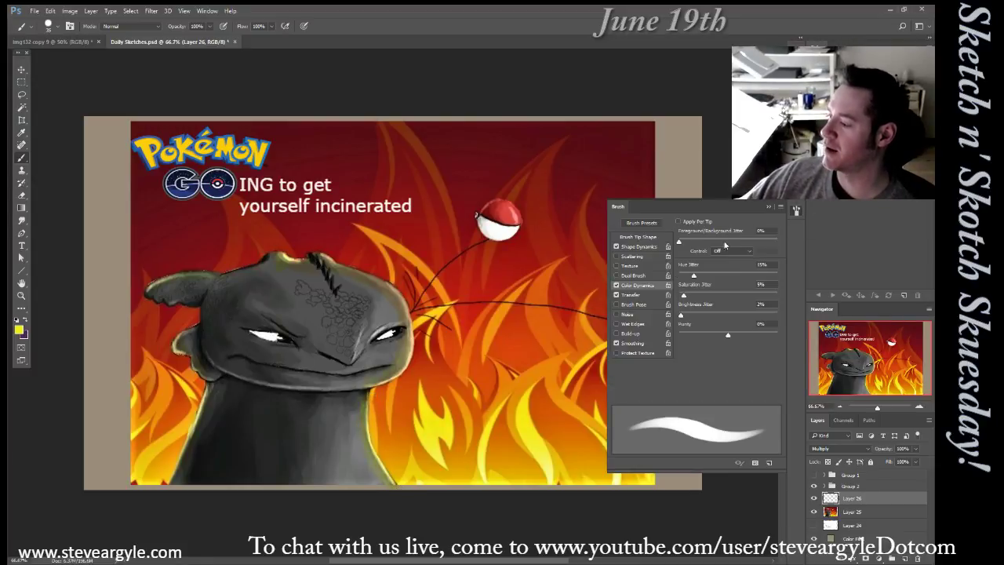
left_click(617, 287)
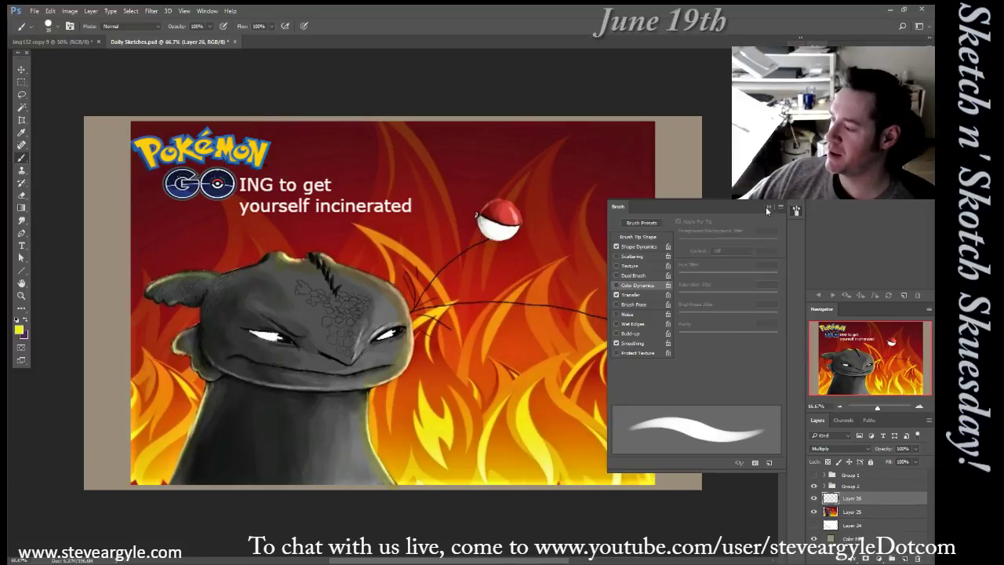
left_click(796, 211)
Sample the flame yellow again and strengthen the rim light along the dragon's neck, cheek and top of the head
left_click(440, 430, "alt")
left_click_drag(393, 481, 371, 445)
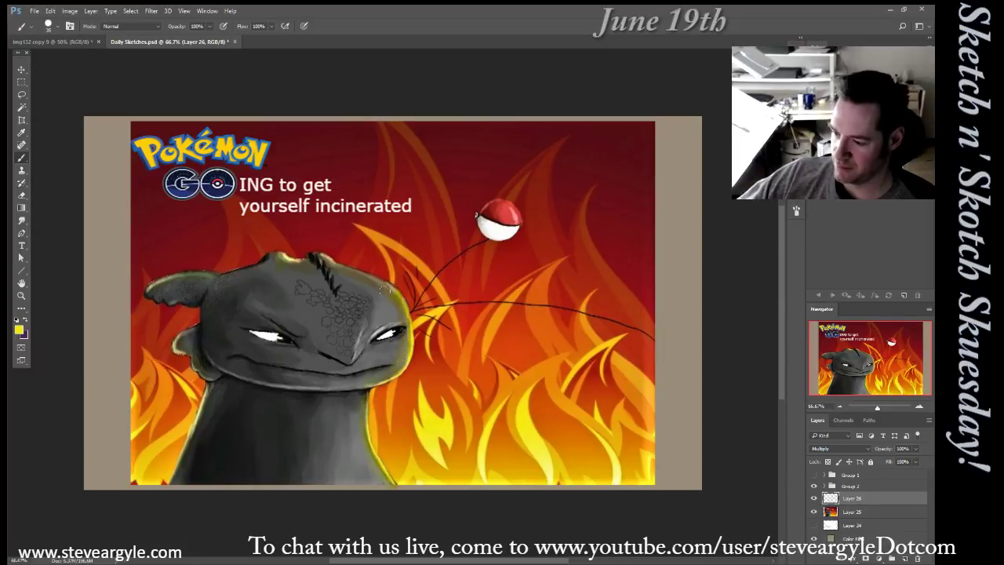
left_click_drag(280, 254, 337, 263)
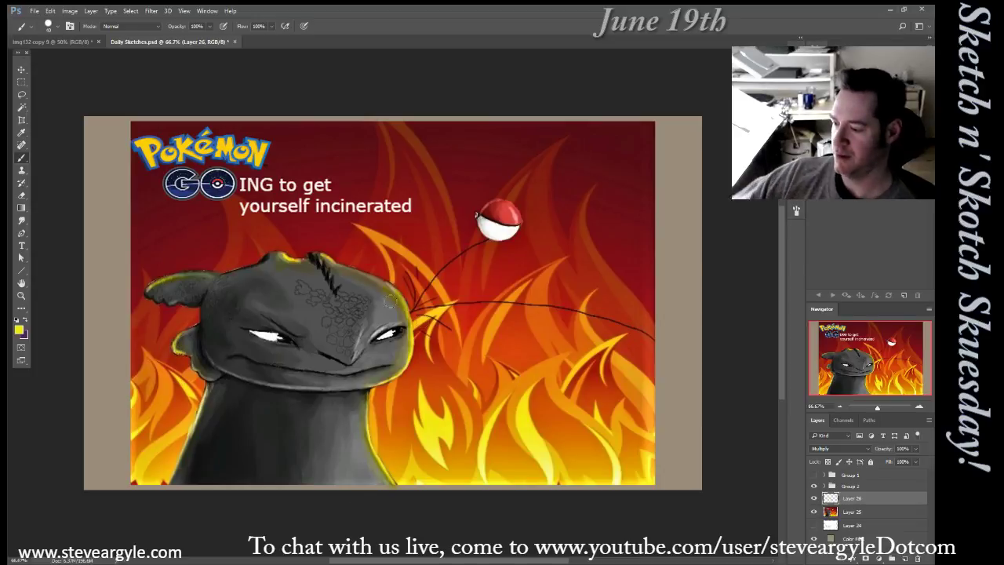
Sample orange tones from the flames and brush a wider warm glow inside the dragon's cheek and brow with a larger brush
left_click(522, 353, "alt")
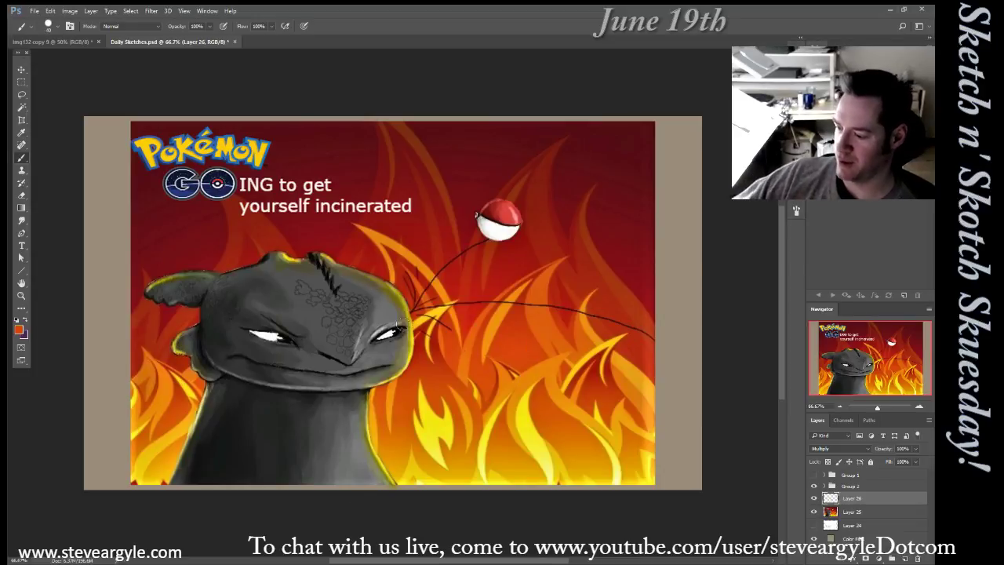
mouse_move(404, 328)
left_mouse_down()
mouse_move(406, 360)
mouse_move(387, 371)
left_mouse_up()
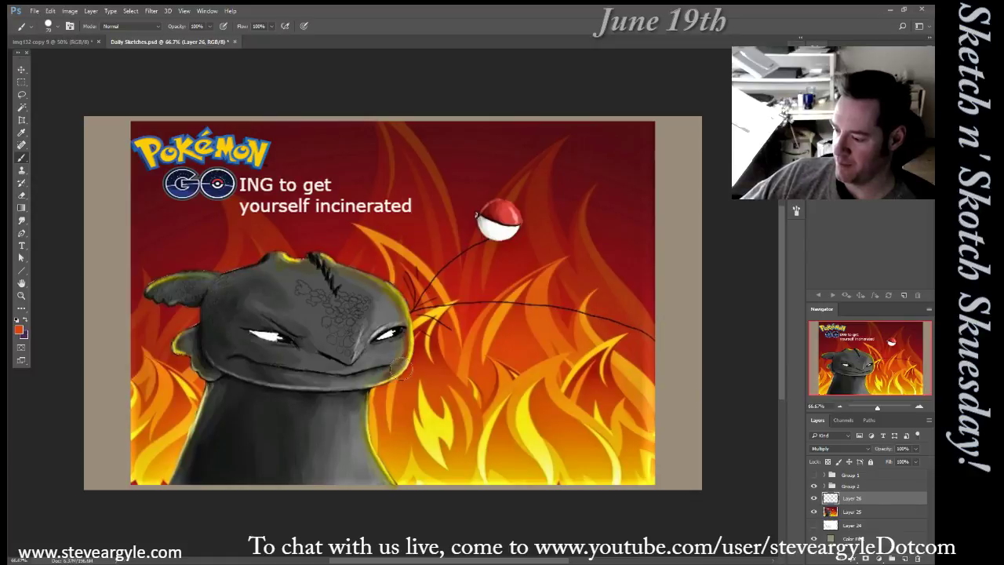
key("bracketright")
key("bracketright")
left_click(549, 345, "alt")
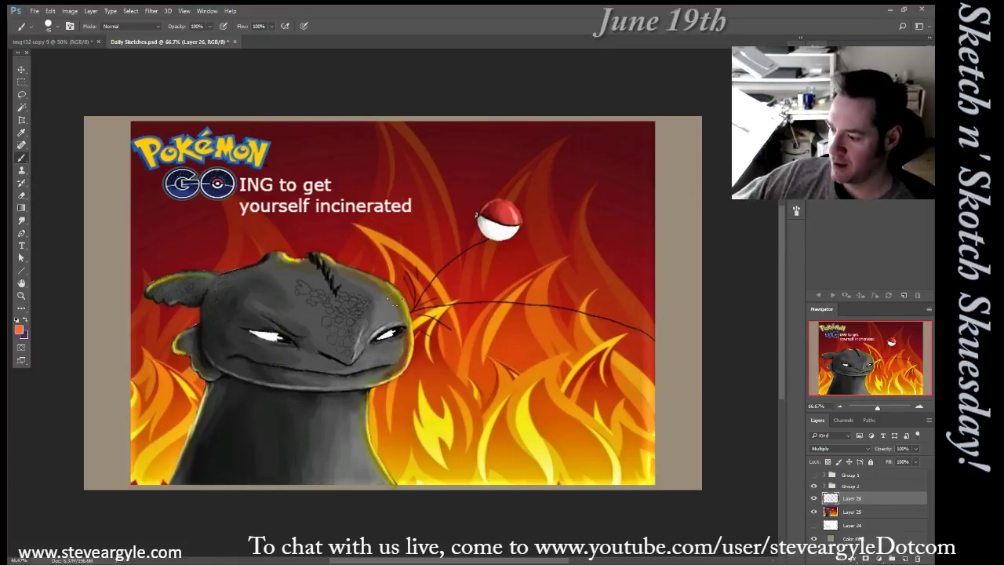
key("bracketright")
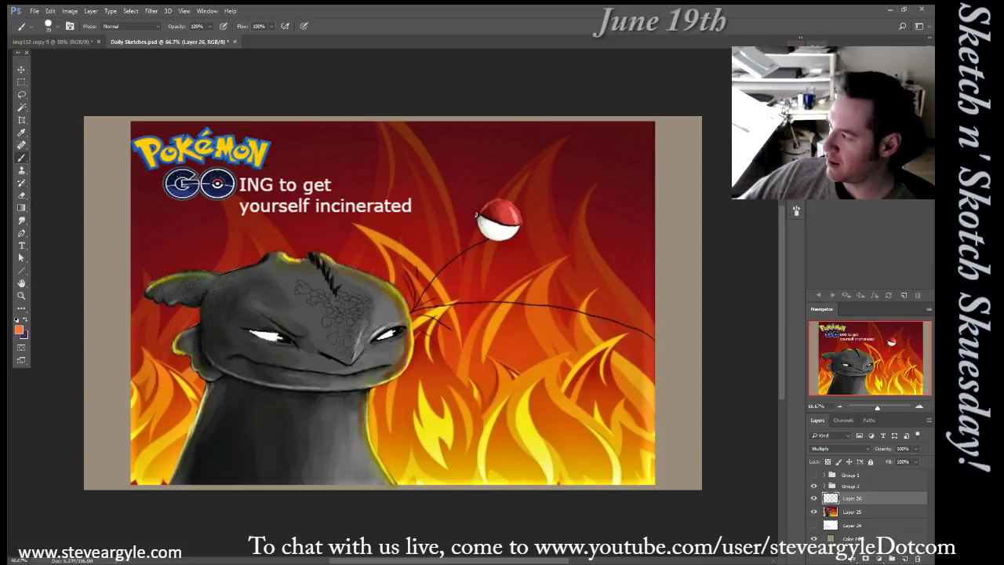
left_click(461, 429, "alt")
key("bracketright")
key("bracketright")
left_click_drag(392, 312, 399, 331)
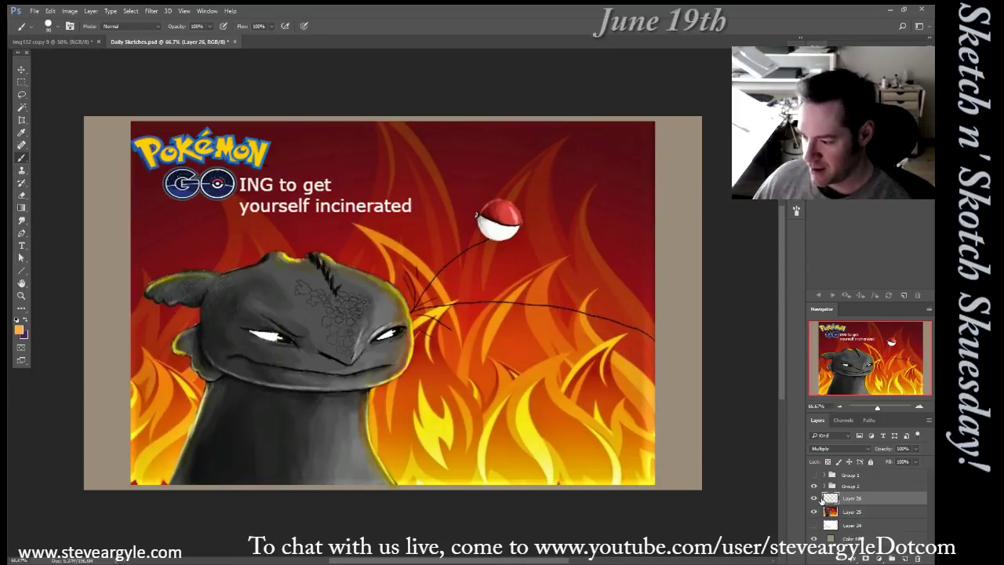
Toggle the visibility of Layer 26 to compare the dragon with and without the painted firelight
left_click(814, 499)
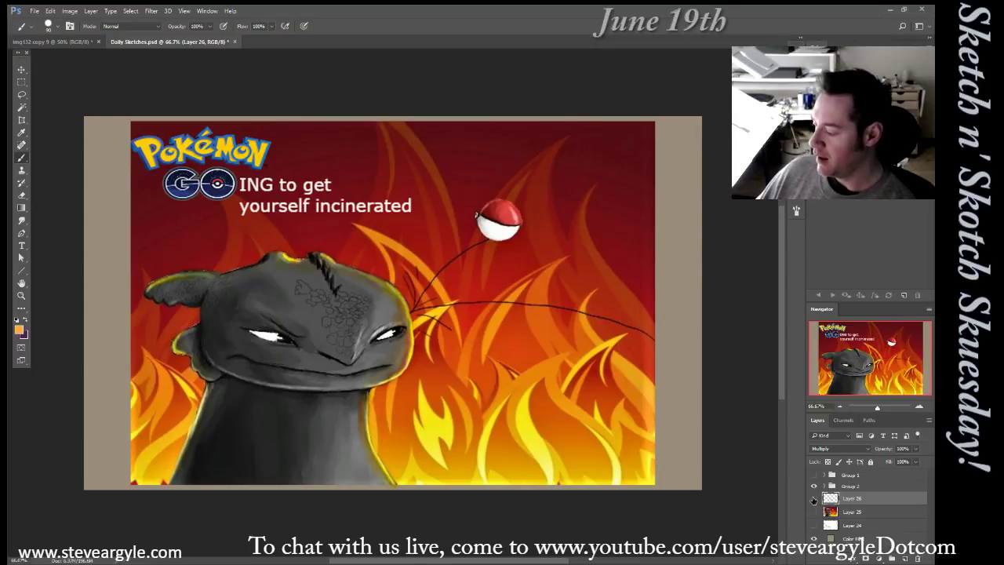
left_click(814, 500, "alt")
left_click(814, 502, "alt")
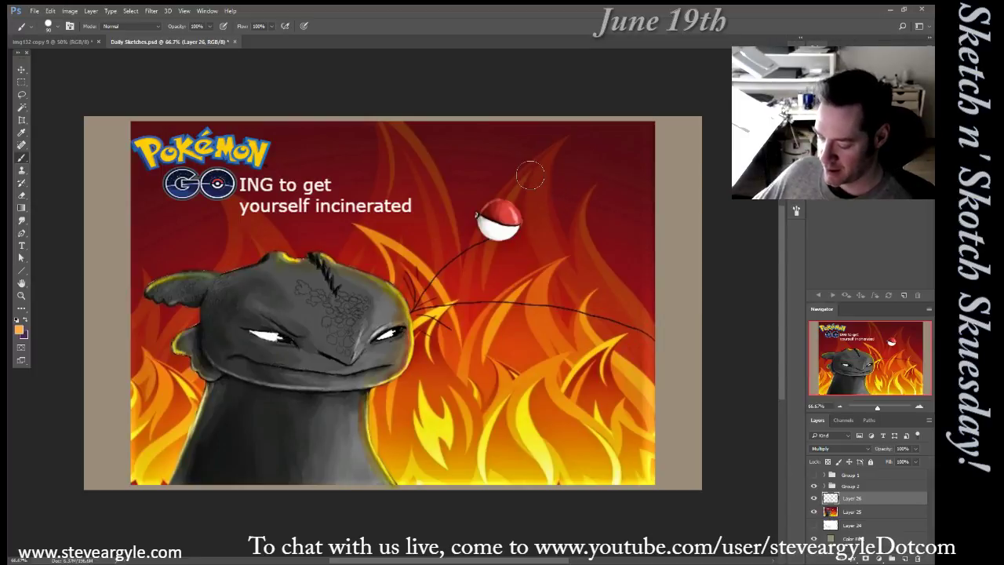
Sample light yellow from the flames, tint the white half of the ball and paint a rim light under the dragon's jaw
left_click(547, 454, "alt")
mouse_move(502, 229)
left_mouse_down()
mouse_move(498, 237)
mouse_move(485, 224)
mouse_move(482, 237)
mouse_move(501, 221)
left_mouse_up()
key("bracketleft")
key("bracketleft")
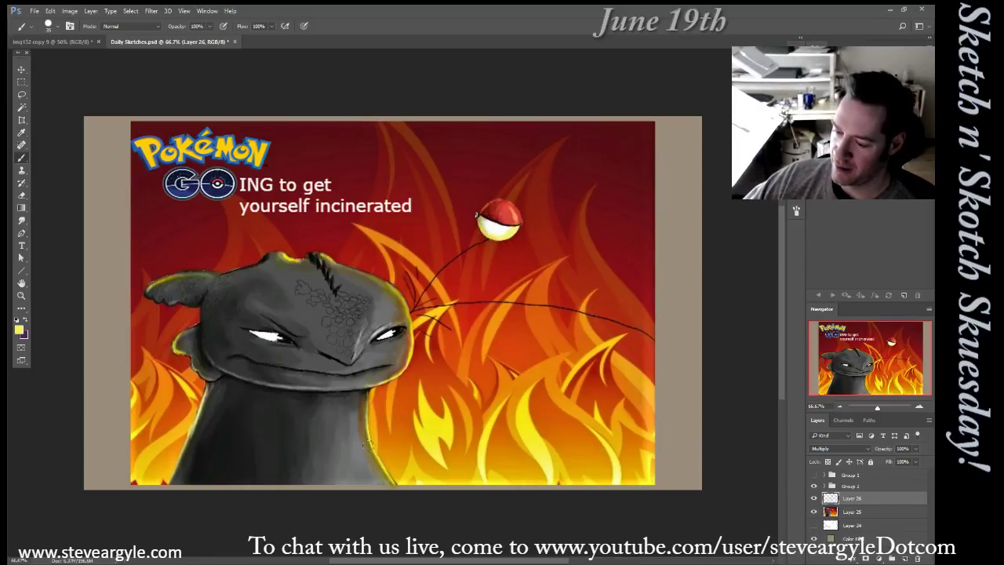
mouse_move(207, 360)
left_mouse_down()
mouse_move(261, 384)
mouse_move(242, 379)
mouse_move(283, 387)
mouse_move(353, 386)
left_mouse_up()
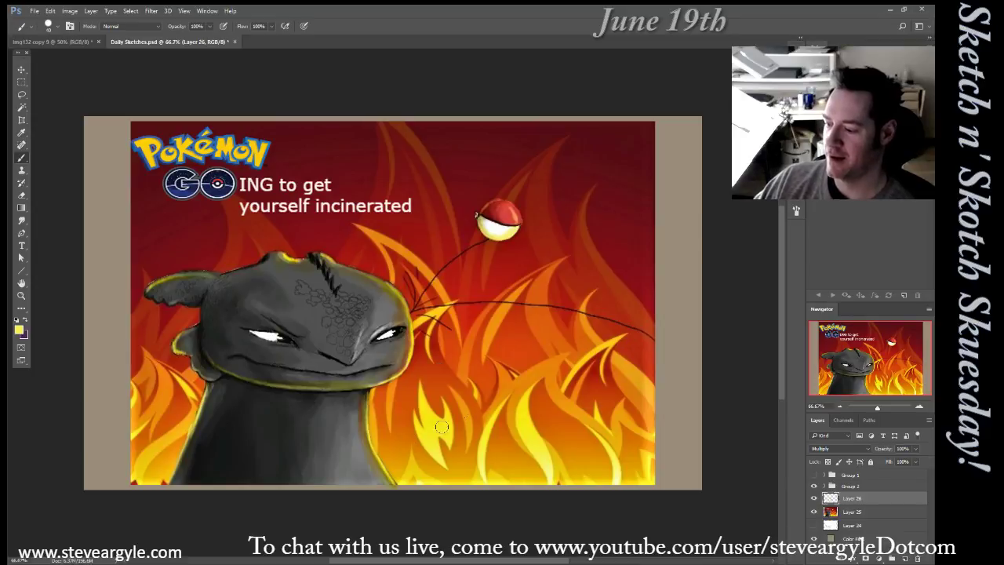
Pick a pale mauve foreground colour and hide Layer 26 and Layer 25 so only the plain background shows
left_click(921, 86)
left_click(841, 87)
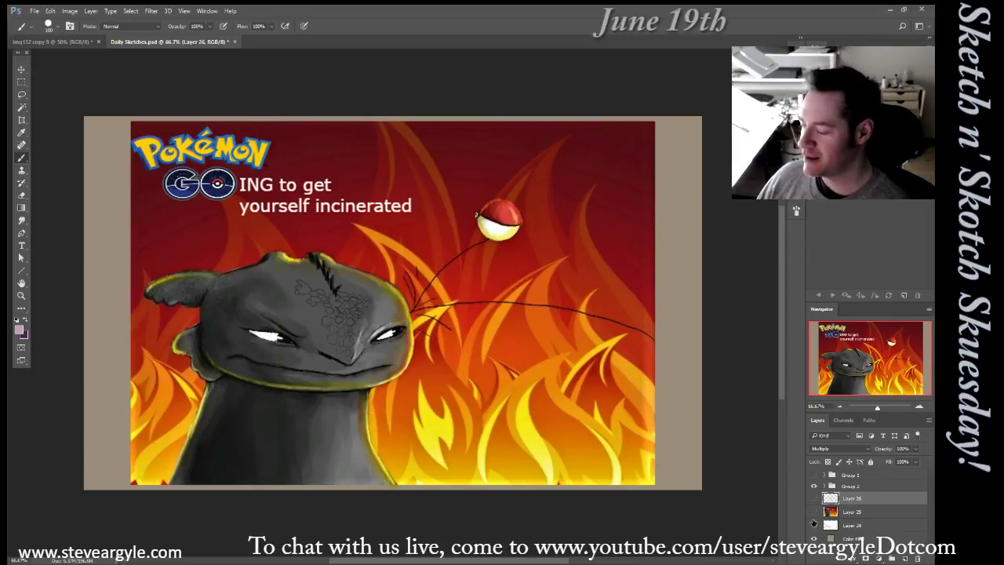
left_click(813, 522)
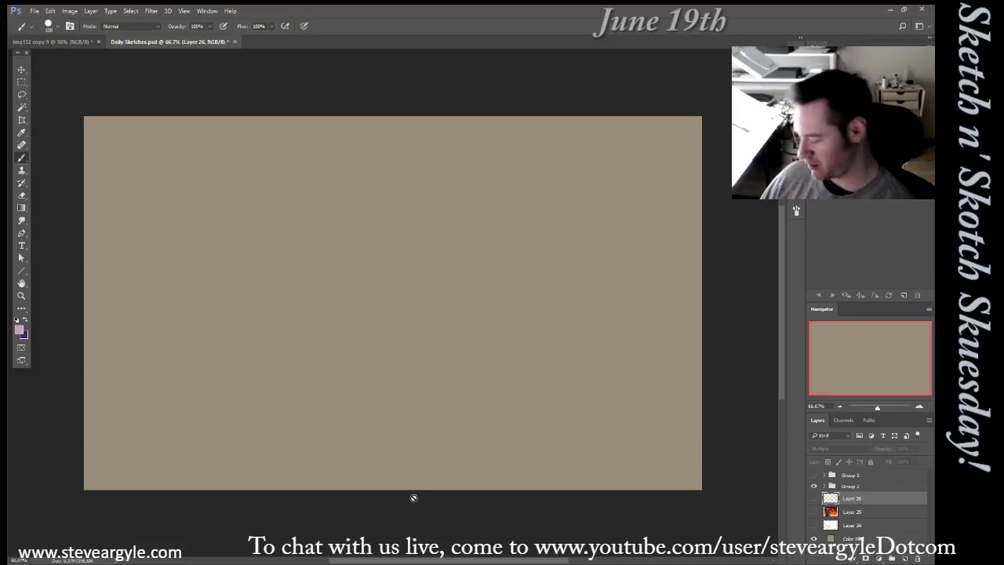
Paste the altered Chaos Maw card photo, enlarge it to fill the canvas height and reposition it
key("ctrl+0")
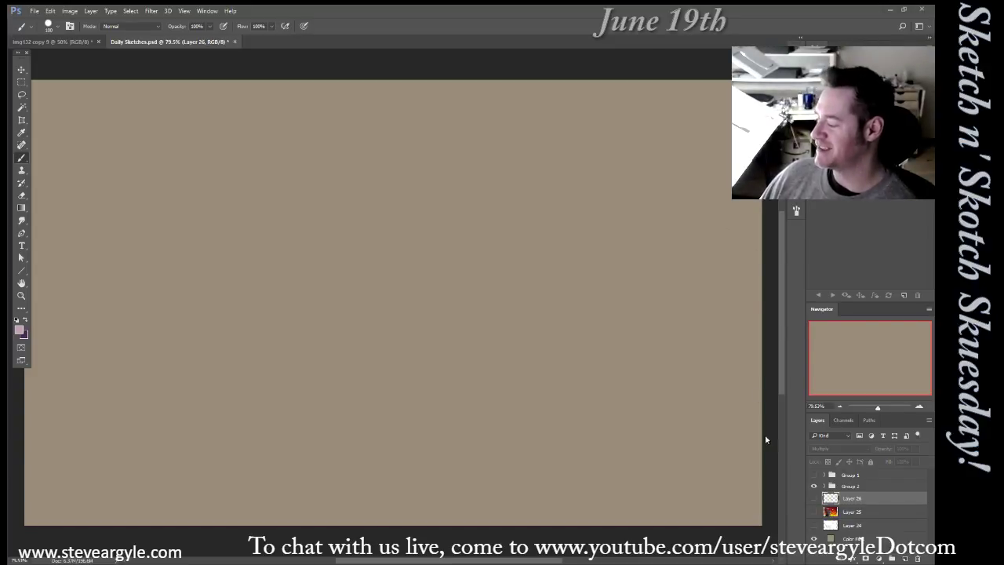
key("ctrl+v")
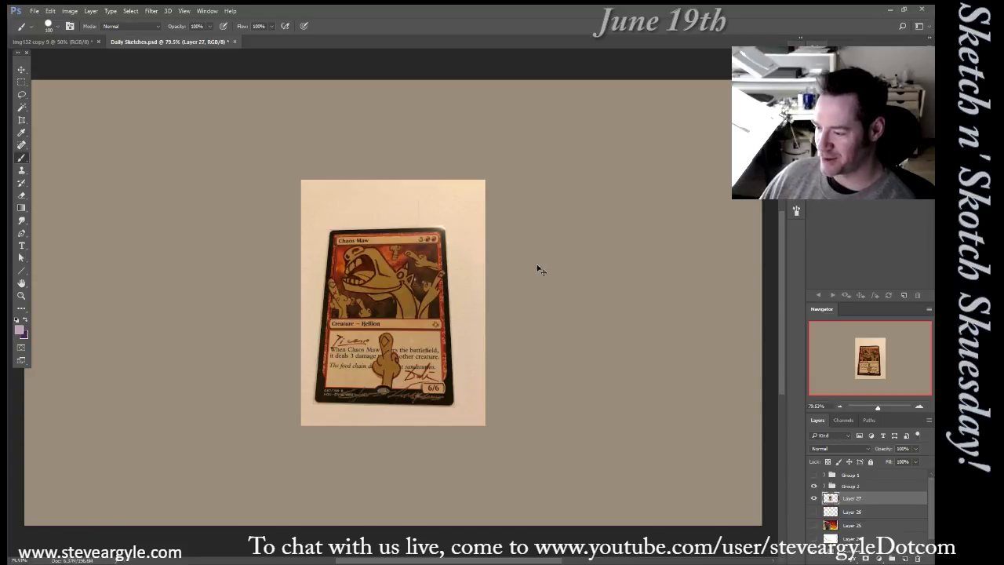
key("ctrl+t")
left_click_drag(485, 181, 685, 135)
left_click_drag(425, 335, 432, 314)
left_click_drag(586, 530, 600, 543)
key("Return")
key("b")
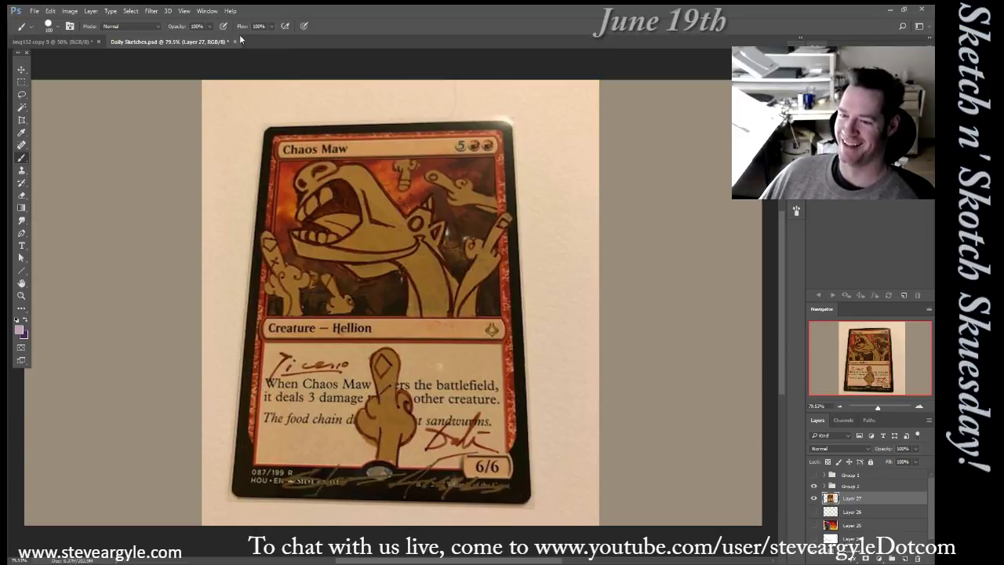
Hide Layer 27, paste the drawing of the spiky creature in a blue pool and enlarge it to nearly fill the canvas height
left_click(814, 498)
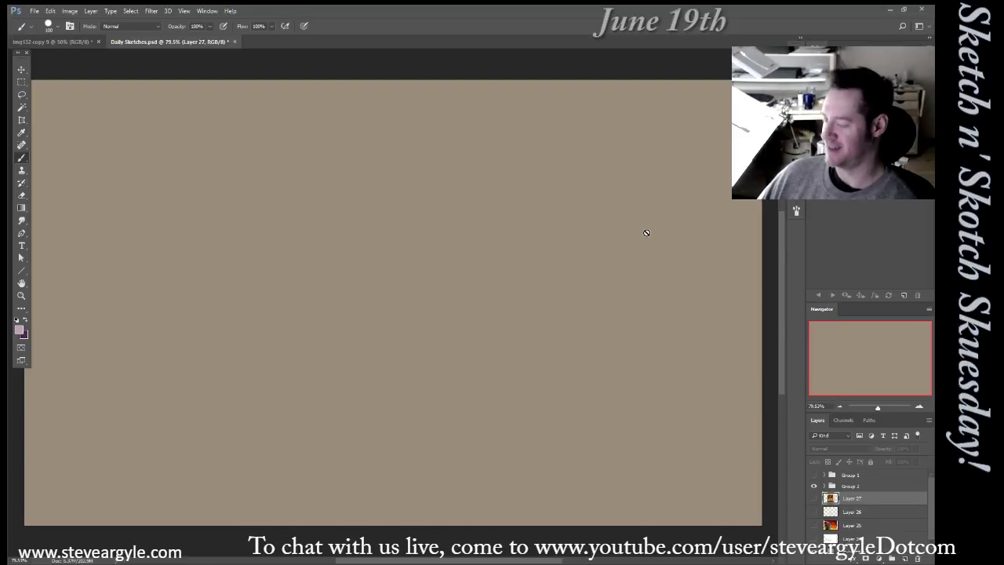
key("ctrl+v")
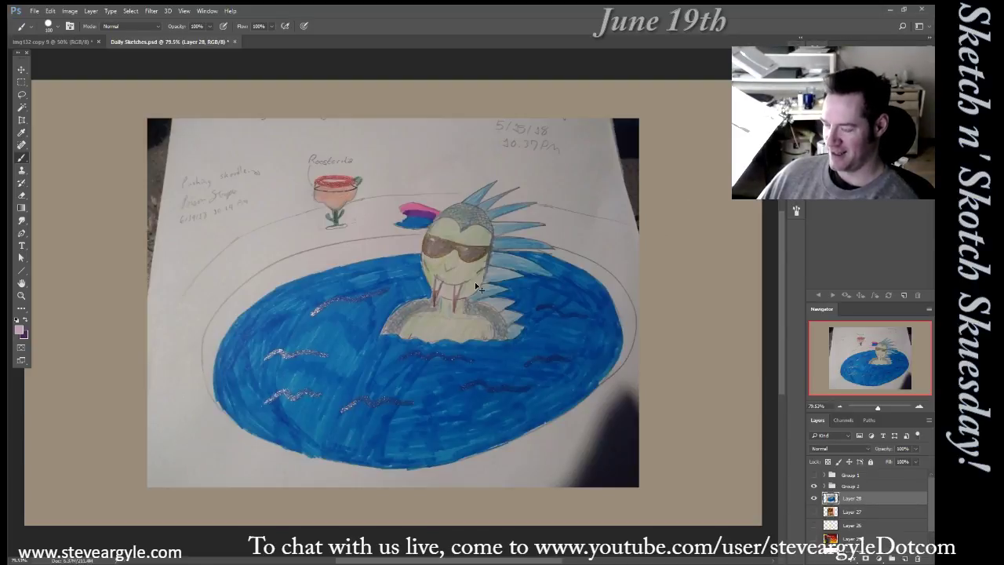
key("ctrl+t")
left_click_drag(640, 115, 689, 105)
key("Return")
key("b")
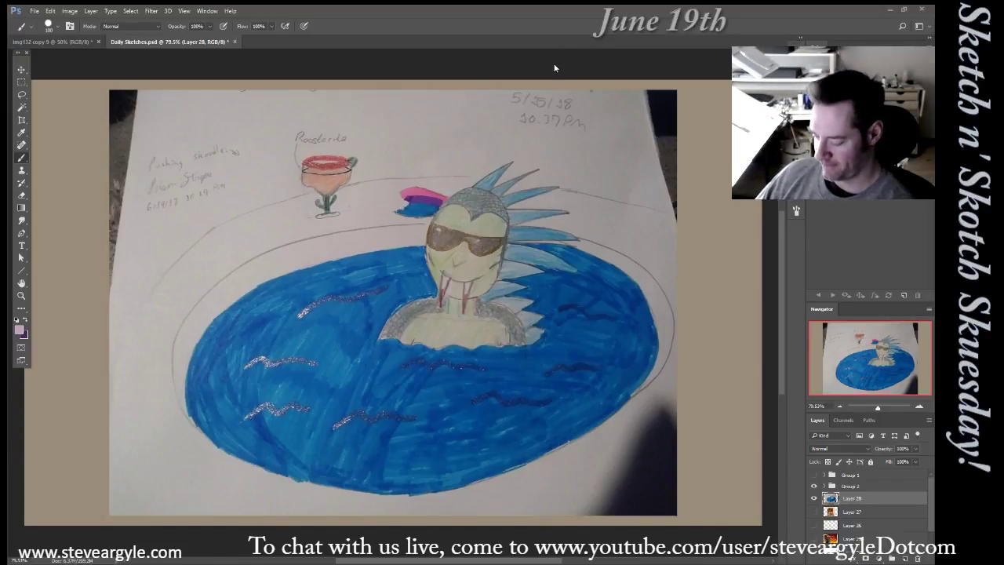
Paste the red-haired mermaid painting, scale it down, reposition it against the canvas's upper edge and hide Layer 28
key("ctrl+v")
key("ctrl+t")
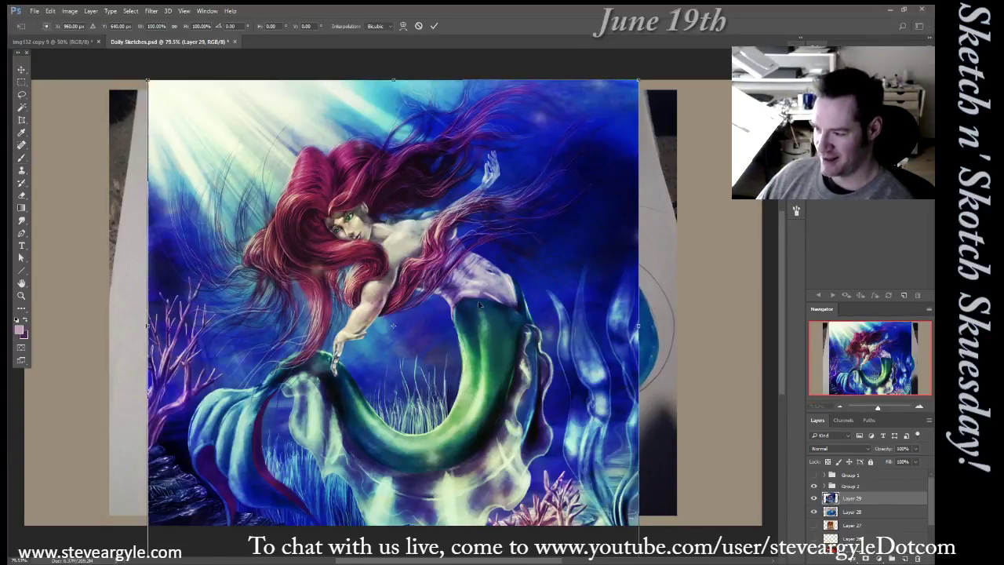
left_click(230, 141, "alt")
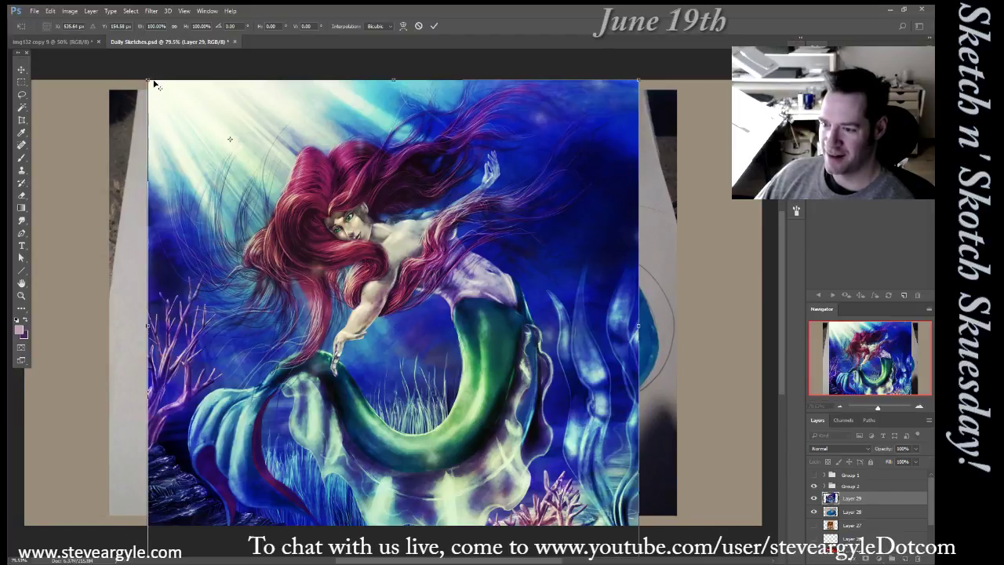
left_click_drag(146, 77, 156, 87)
key("Return")
key("b")
left_click(813, 511)
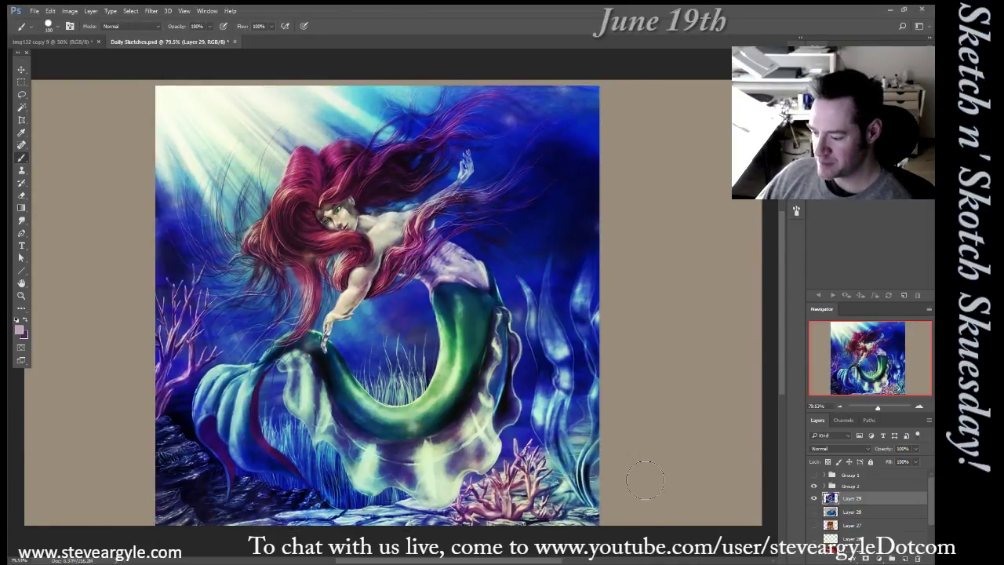
mouse_move(483, 451)
left_mouse_down()
mouse_move(477, 420)
mouse_move(482, 430)
left_mouse_up()
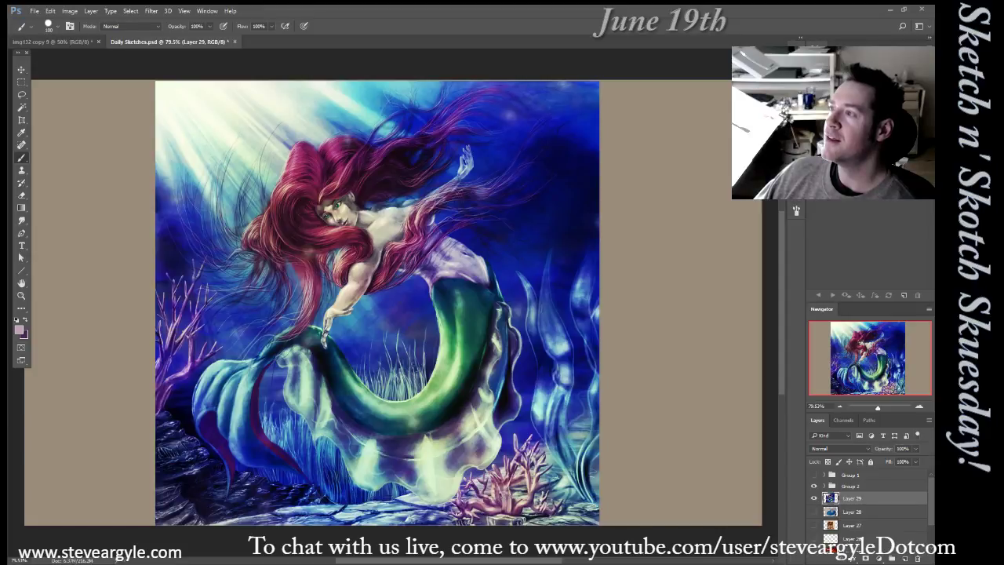
Hide Layer 29, paste the winged panda sketchbook photo and scale it down until its handwritten date fits on the canvas
left_click(815, 498)
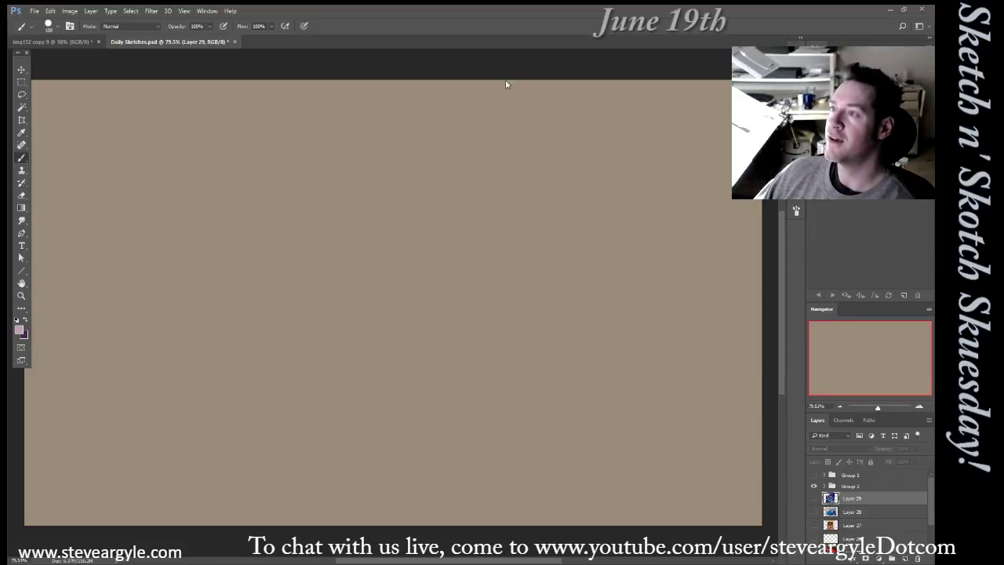
key("ctrl+v")
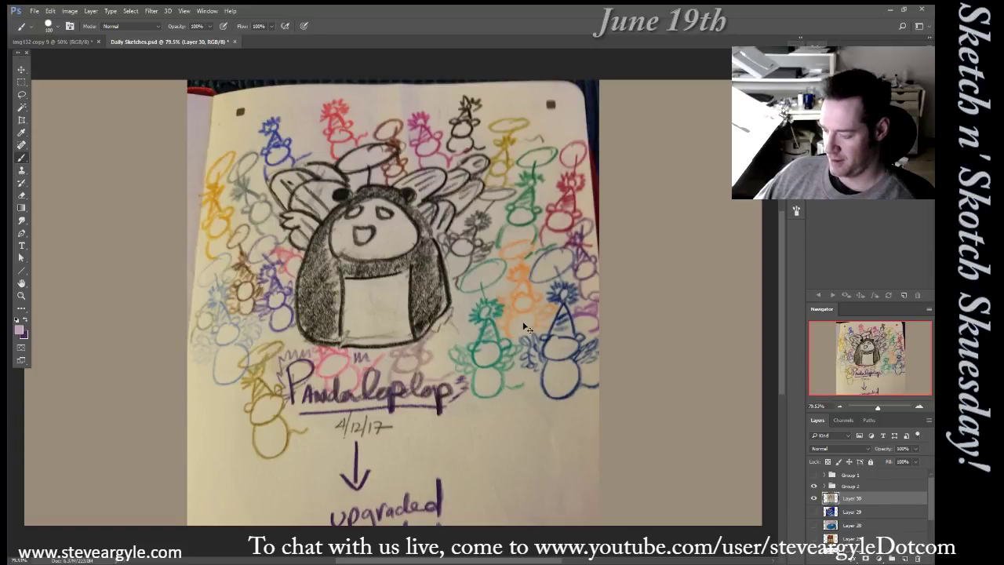
key("ctrl+t")
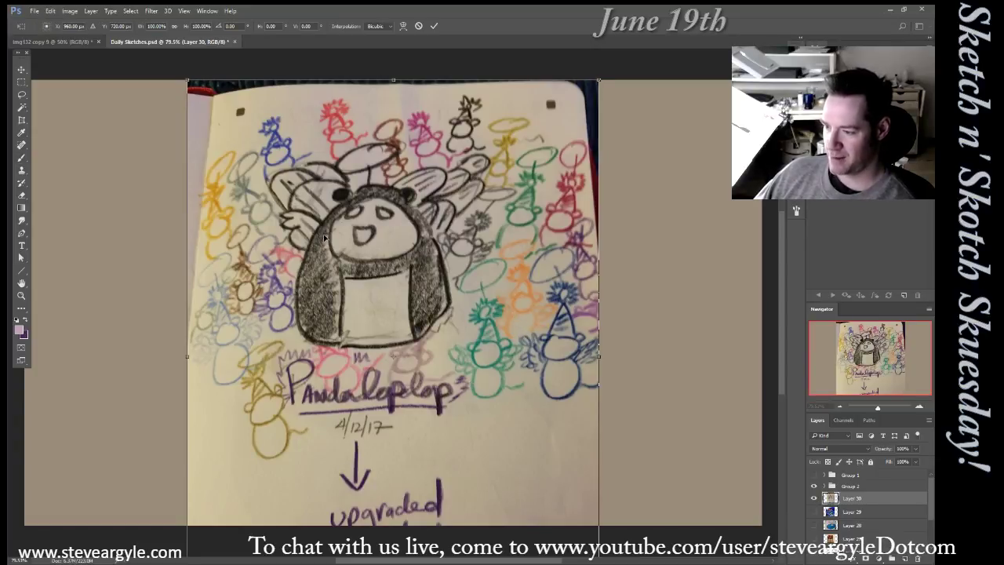
left_click_drag(188, 79, 215, 84)
key("Return")
key("b")
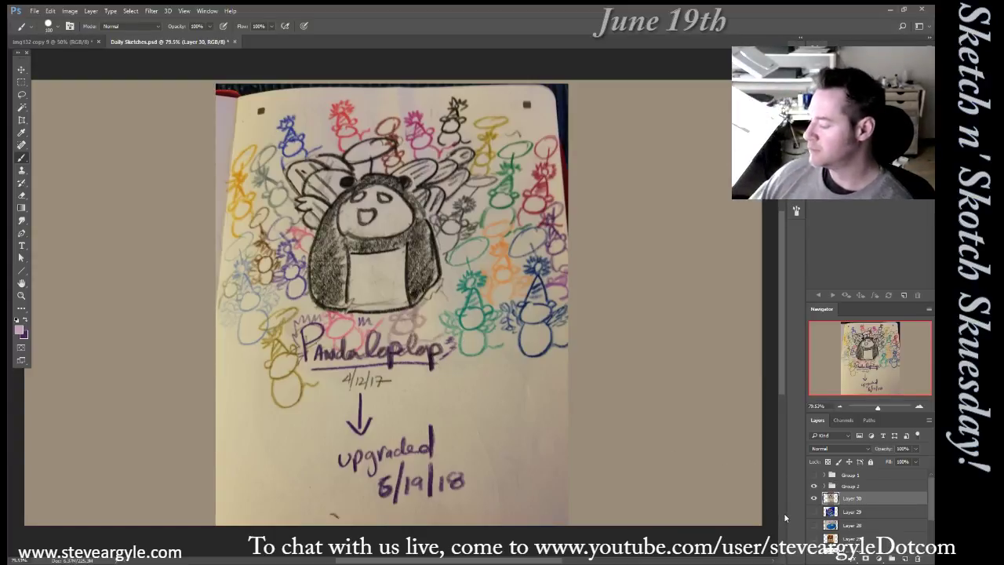
Hide Layer 30, then show the mermaid painting on Layer 29 and make it the active layer
left_click(814, 499)
left_click(814, 511)
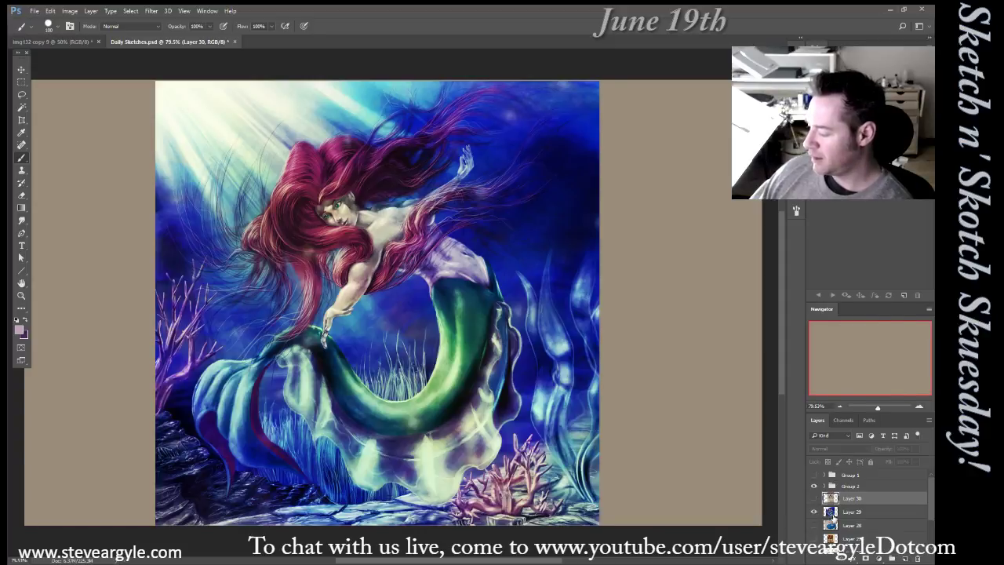
left_click(837, 512)
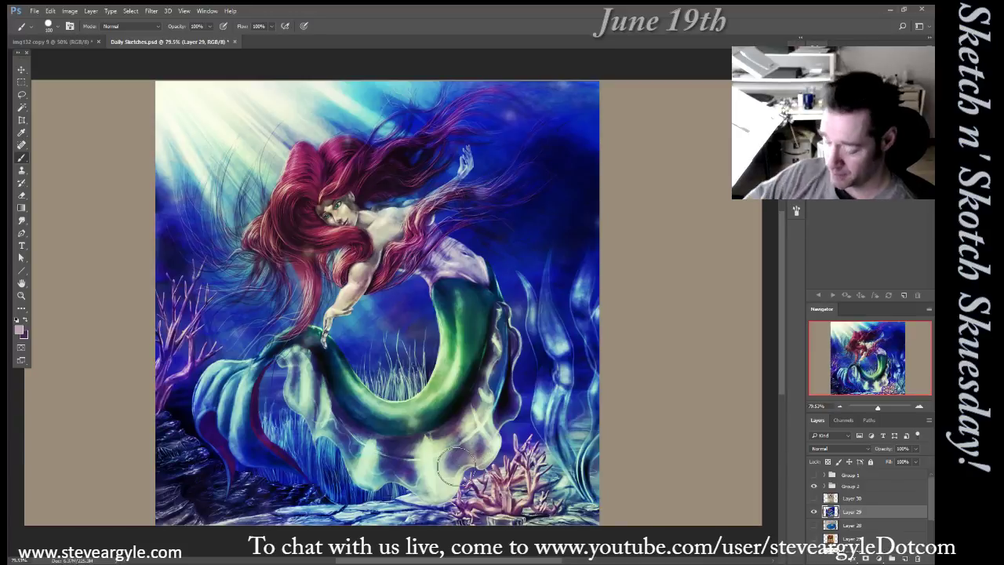
Sample red from the mermaid's hair and choose the FX_HAIR Weaving Strands brush from the A_Hair group
scroll(457, 467, "up", 5)
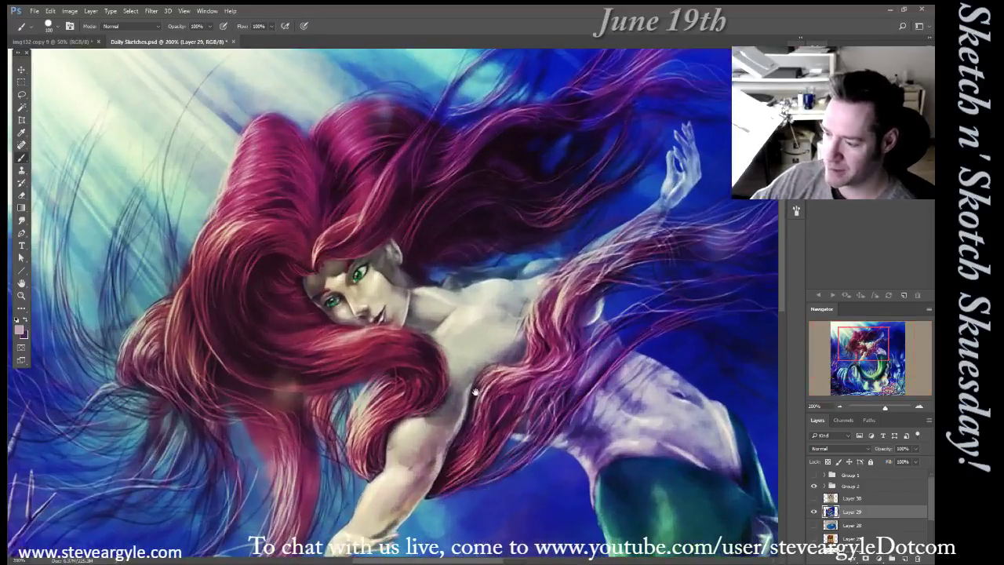
left_click_drag(474, 392, 499, 417)
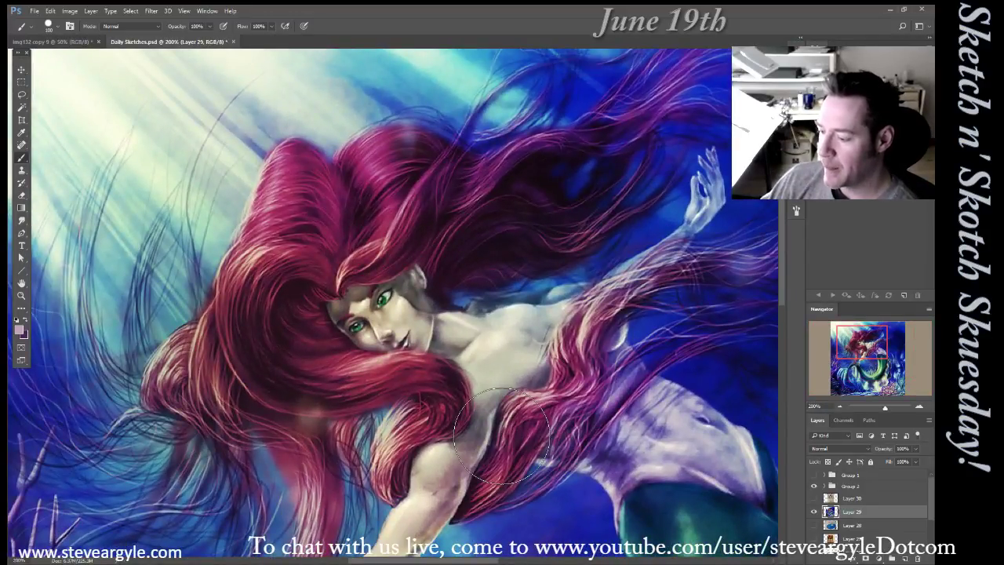
left_click(384, 370, "alt")
key("F5")
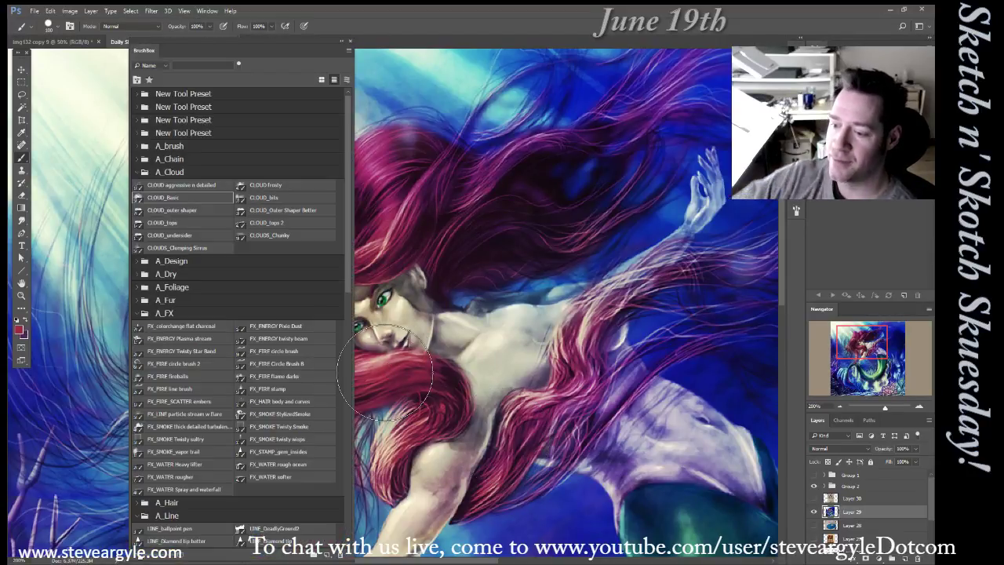
left_click(140, 172)
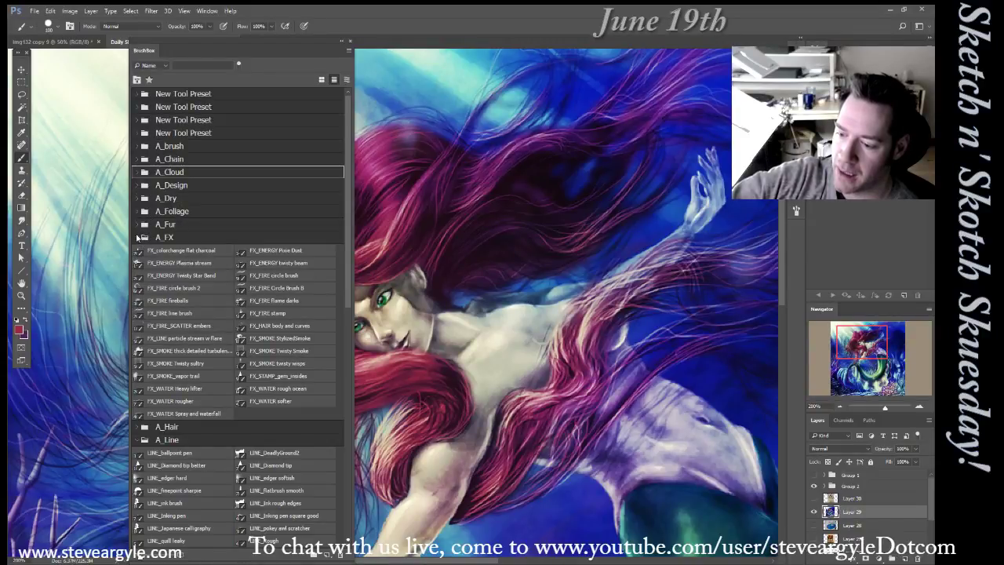
left_click(151, 234)
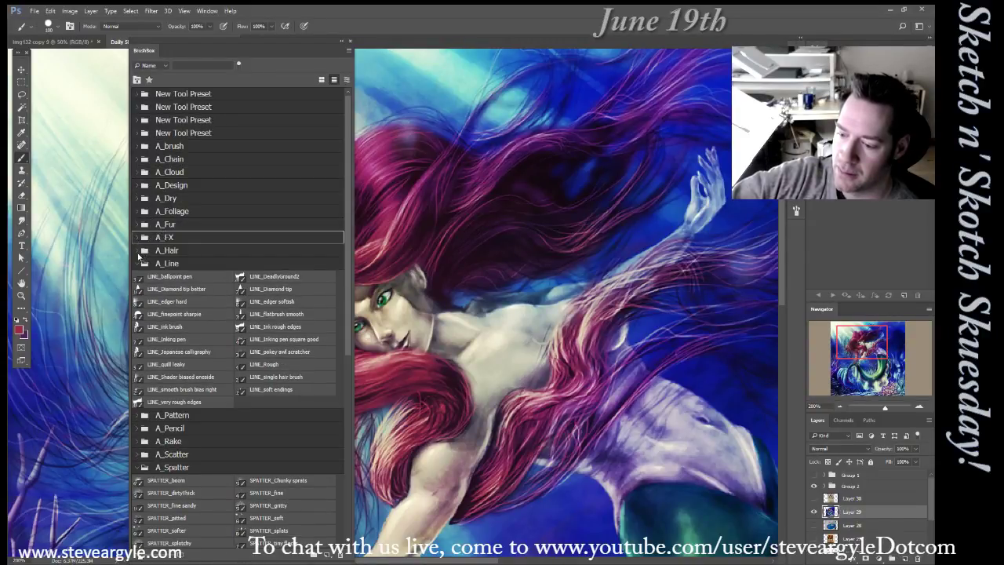
left_click(161, 251)
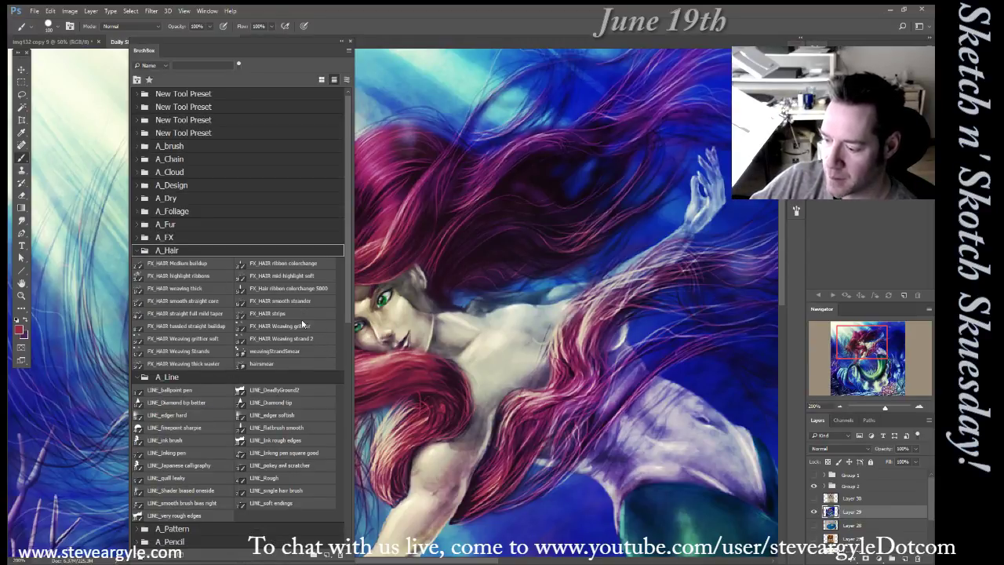
left_click(217, 354)
left_click(350, 40)
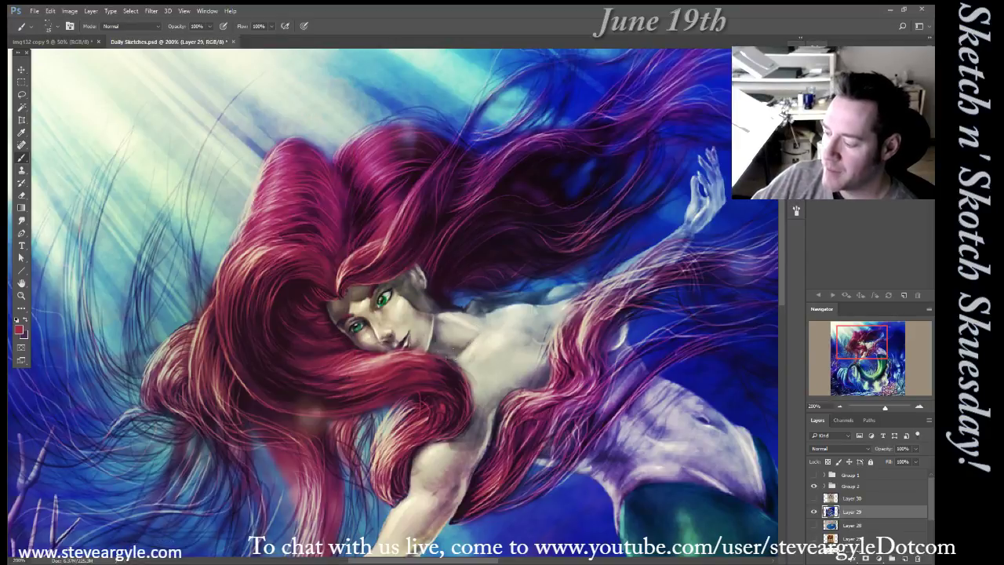
Enlarge the hair brush, stamp a test dab of its scattered tip on the mermaid's chest and undo it
key("bracketright")
key("bracketright")
key("bracketright")
key("bracketright")
key("bracketright")
key("bracketright")
key("bracketright")
left_click(494, 361)
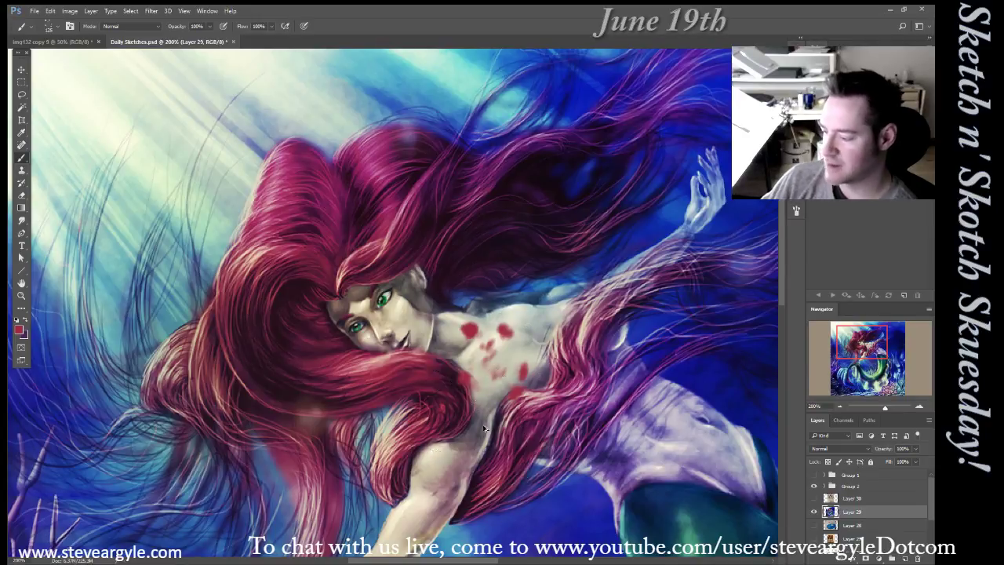
key("ctrl+z")
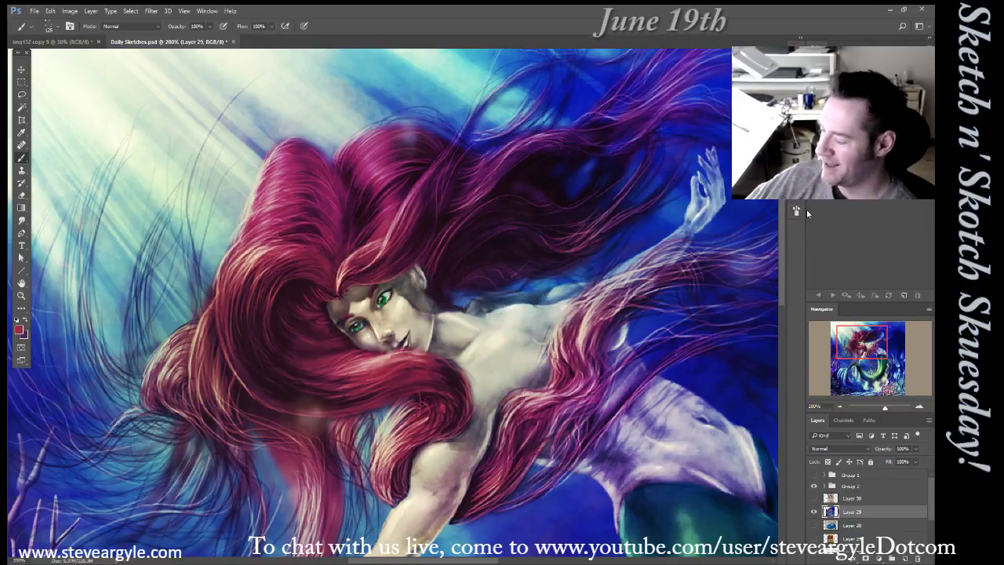
key("ctrl+z")
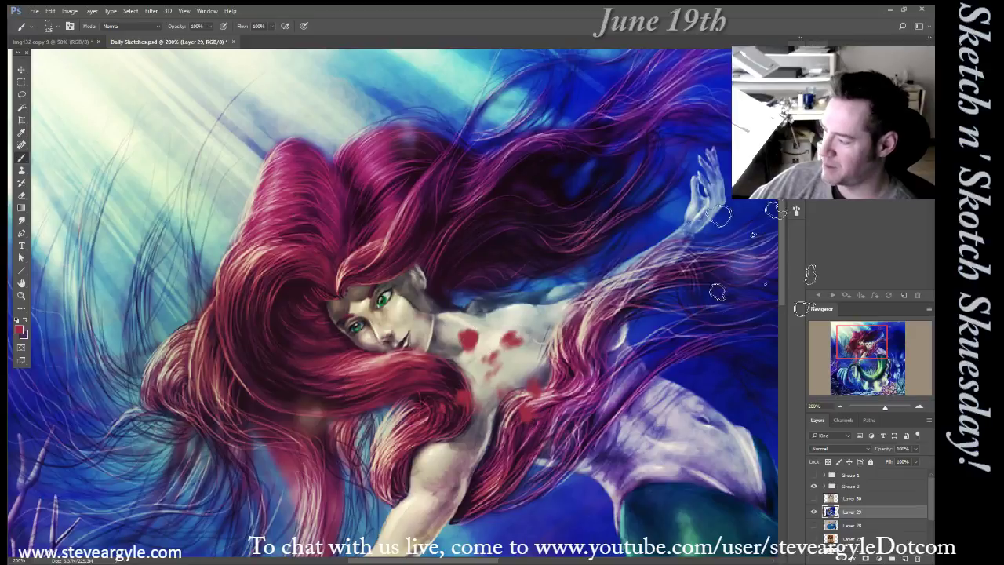
key("ctrl+z")
Examine the hair brush's Shape Dynamics and Transfer settings
left_click(797, 212)
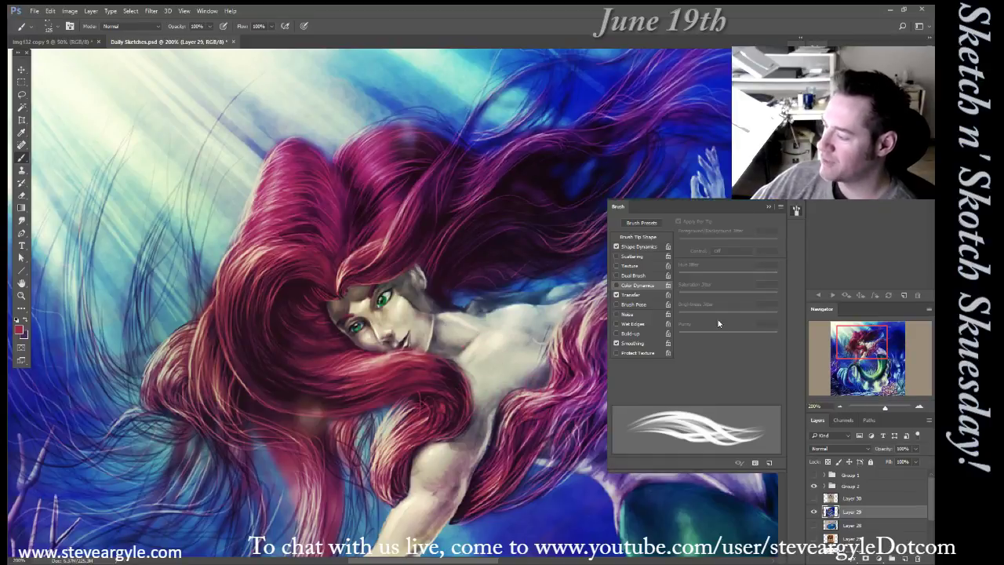
left_click(640, 246)
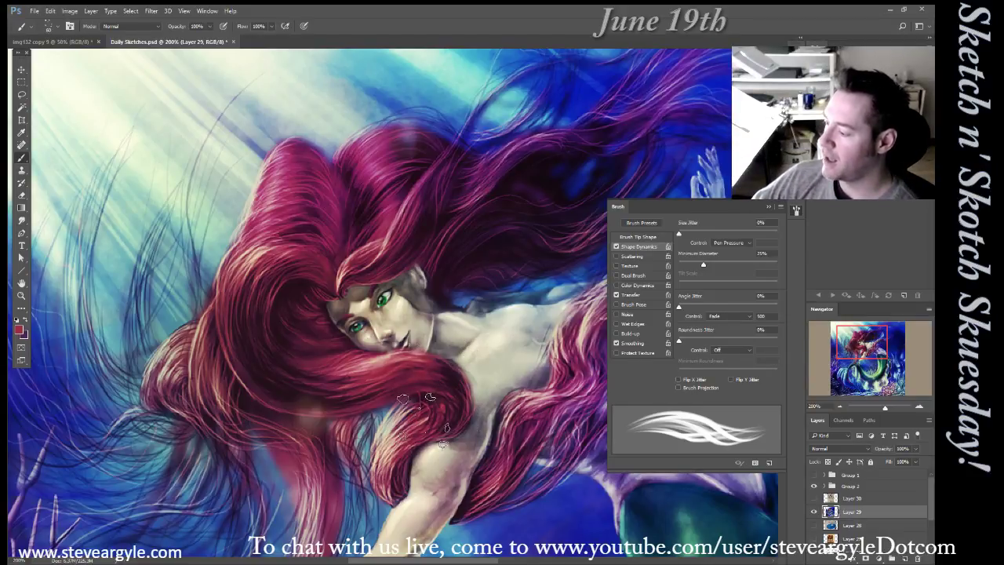
left_click(631, 294)
key("F6")
key("F6")
left_click(767, 207)
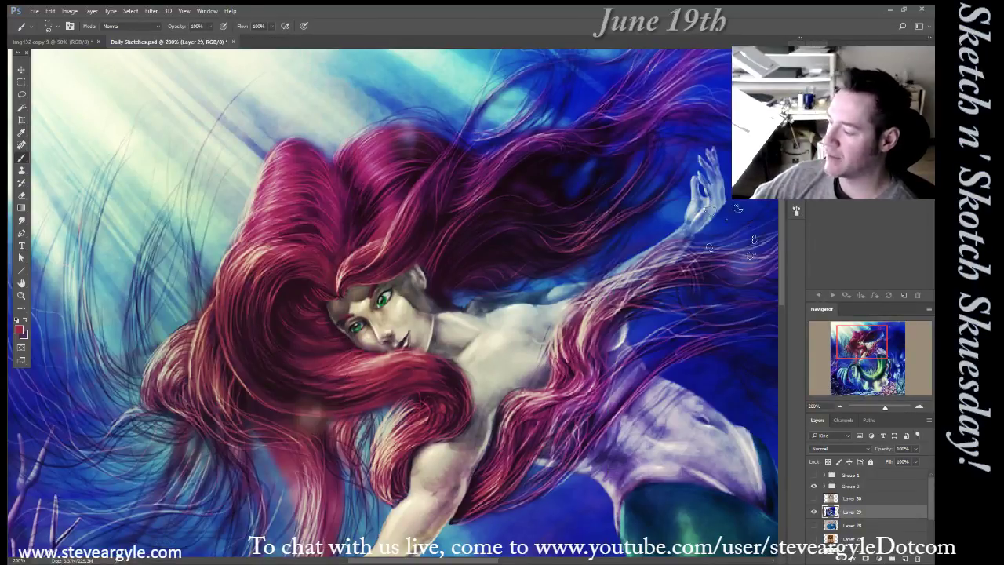
Try long demonstration strokes of woven strands across the mermaid painting, including an arc over her head, and undo them
mouse_move(430, 439)
left_mouse_down()
mouse_move(536, 427)
mouse_move(772, 439)
left_mouse_up()
key("ctrl+z")
mouse_move(78, 188)
left_mouse_down()
mouse_move(285, 121)
mouse_move(387, 112)
mouse_move(491, 121)
mouse_move(641, 190)
mouse_move(694, 255)
left_mouse_up()
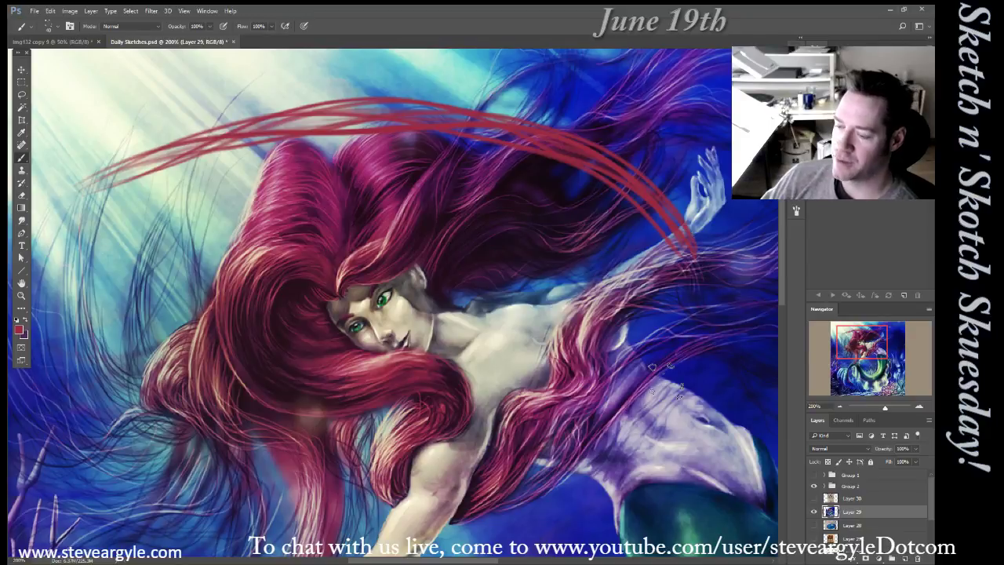
key("ctrl+z")
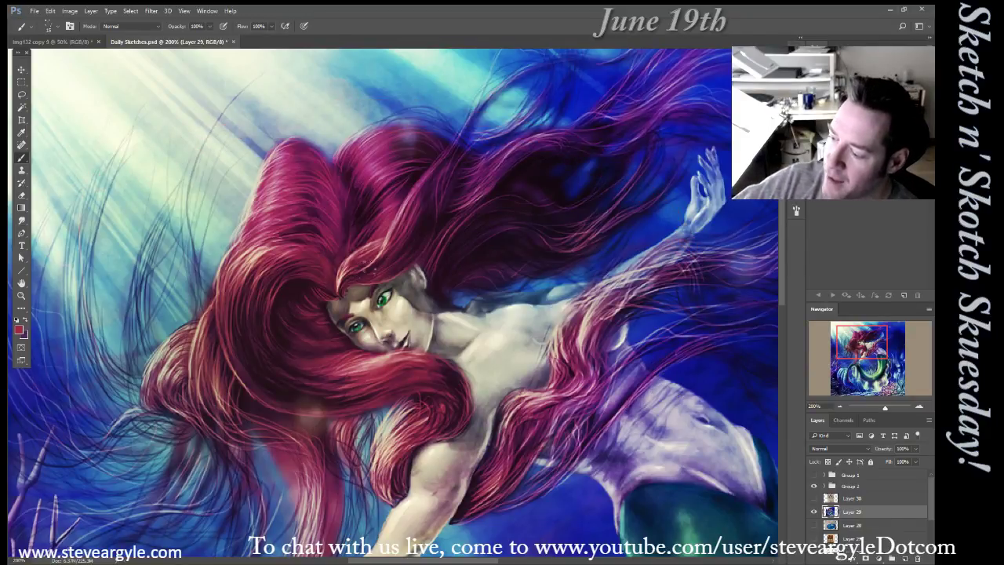
Paint red strands over the locks flowing behind the mermaid's head, the curl below her chin and the hair beside her face
left_click_drag(398, 258, 456, 147)
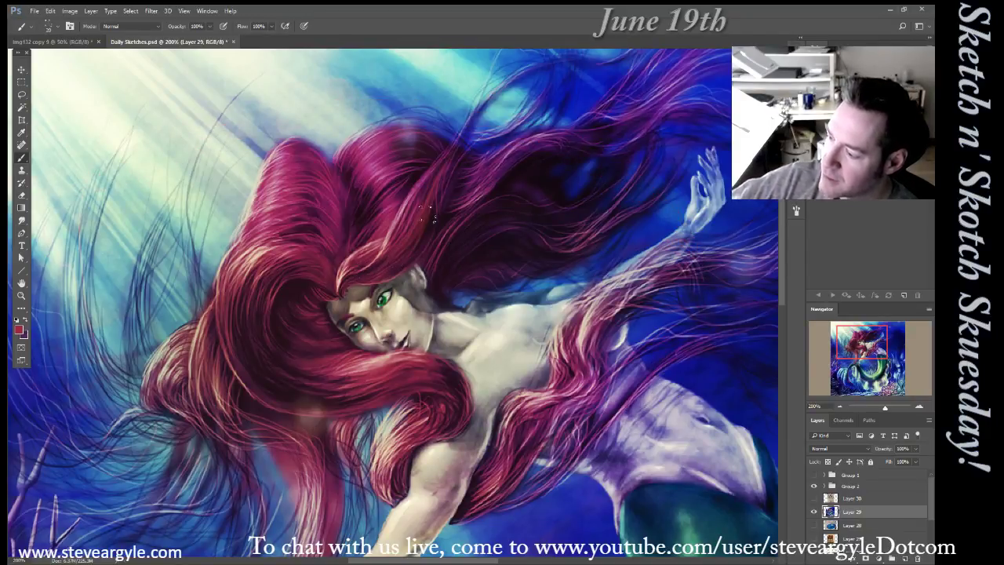
mouse_move(483, 216)
left_mouse_down()
mouse_move(527, 229)
mouse_move(610, 219)
left_mouse_up()
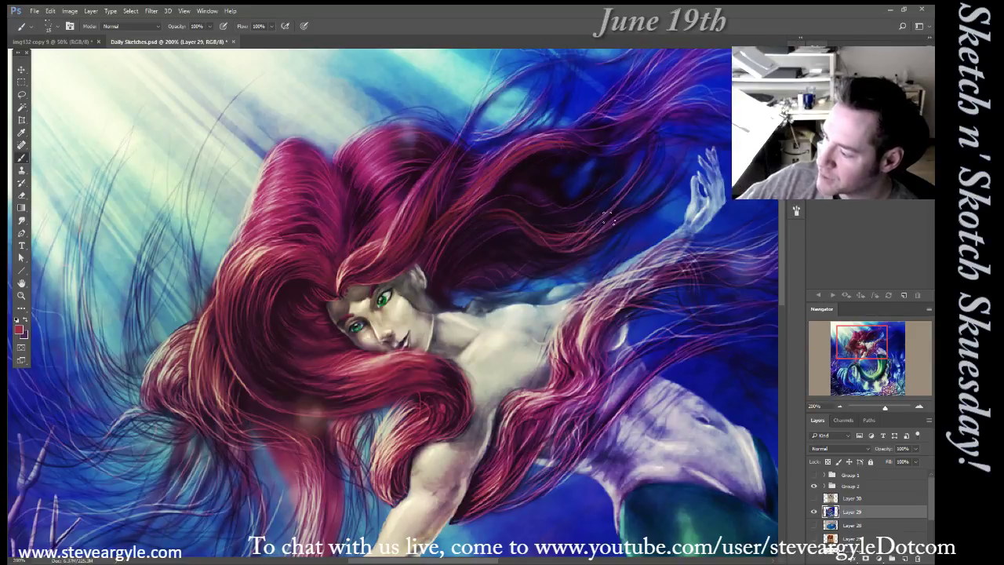
left_click_drag(559, 250, 625, 207)
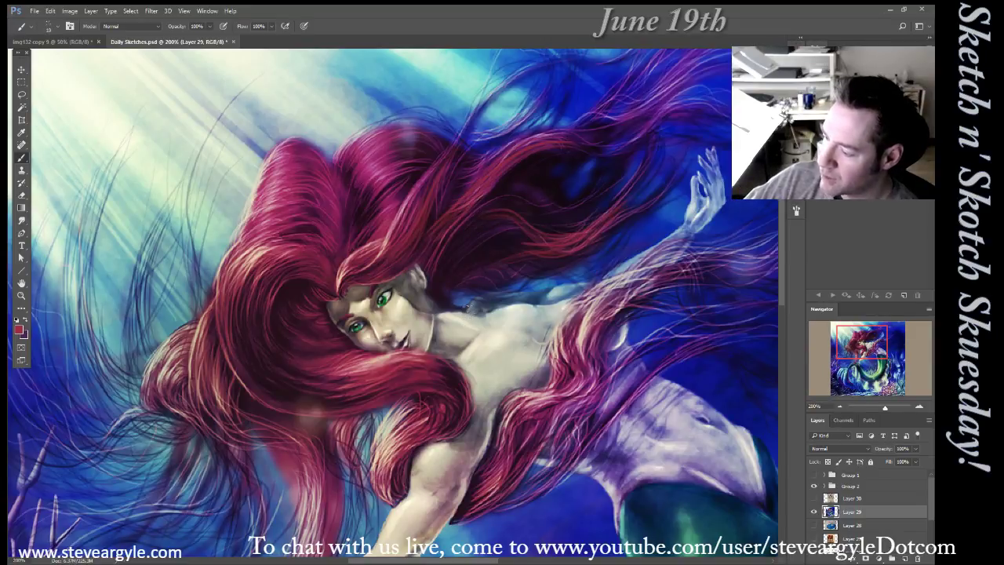
mouse_move(384, 377)
left_mouse_down()
mouse_move(445, 420)
mouse_move(429, 403)
mouse_move(441, 432)
left_mouse_up()
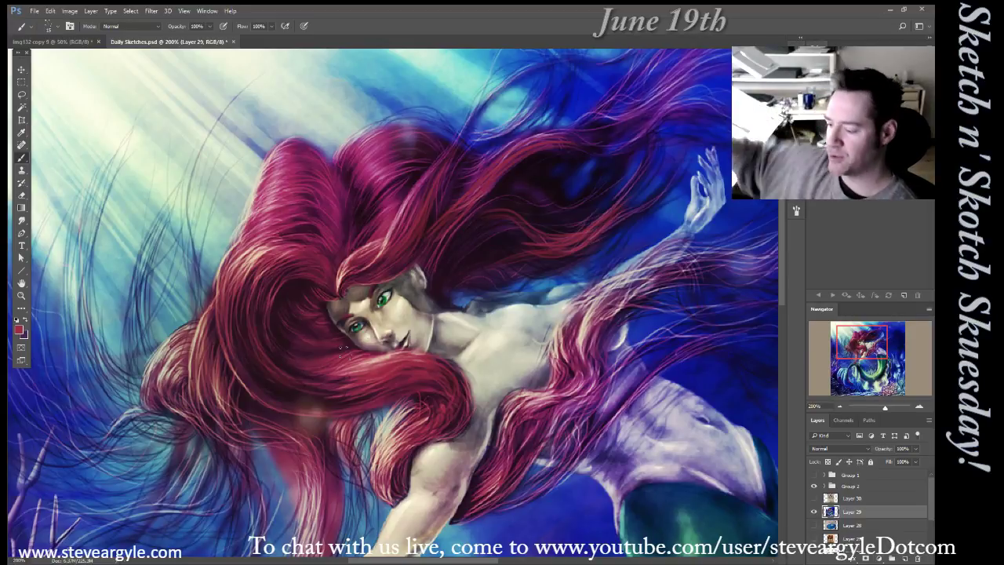
mouse_move(241, 306)
left_mouse_down()
mouse_move(243, 350)
mouse_move(263, 391)
left_mouse_up()
left_click_drag(232, 322, 288, 417)
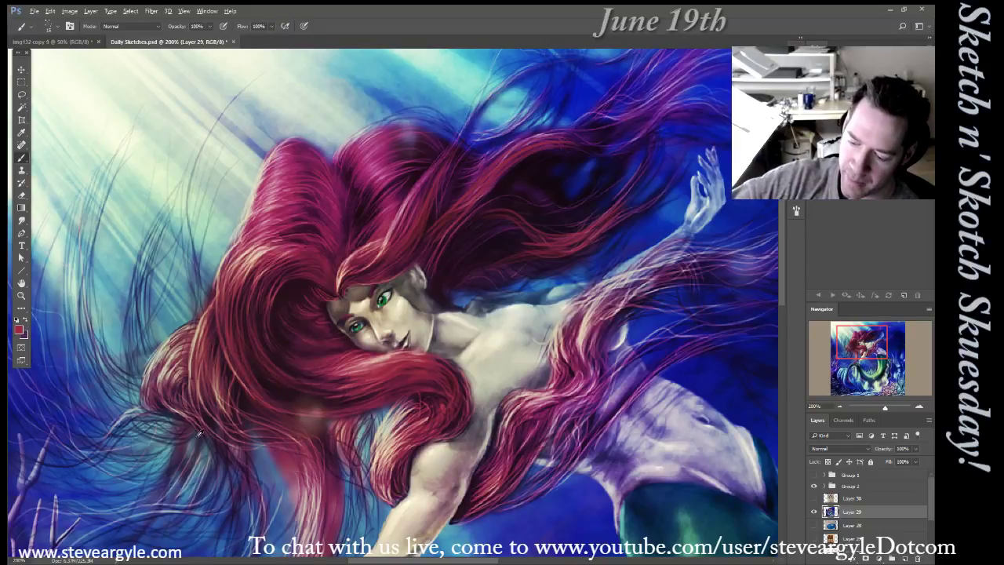
Sample a dark colour from the hair, paint wispy strands rising beside the head and add dark strands to the upper hair
left_click(168, 413, "alt")
mouse_move(209, 287)
left_mouse_down()
mouse_move(202, 229)
mouse_move(228, 171)
left_mouse_up()
left_click_drag(196, 317, 213, 185)
mouse_move(224, 238)
left_mouse_down()
mouse_move(201, 190)
mouse_move(207, 168)
left_mouse_up()
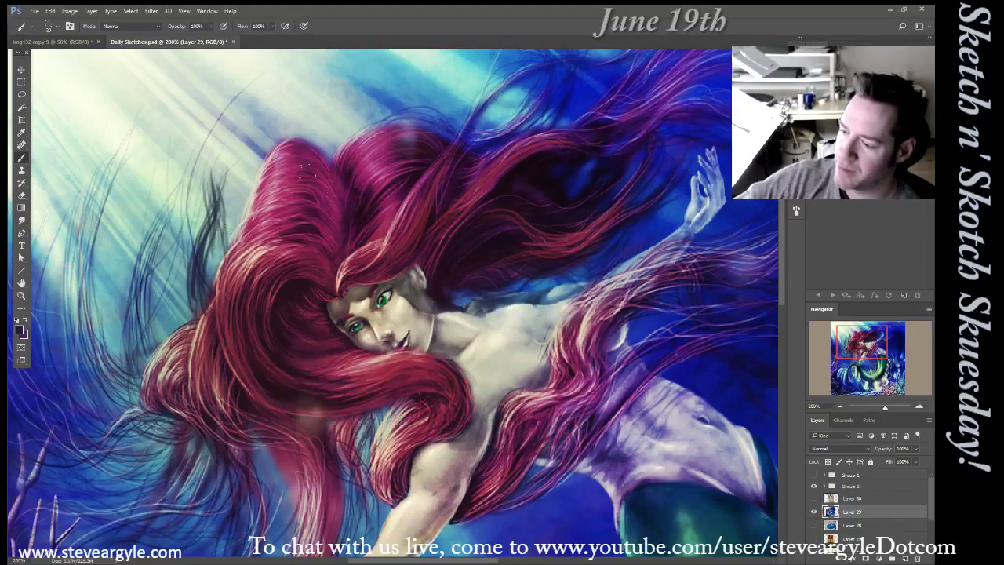
mouse_move(389, 153)
left_mouse_down()
mouse_move(364, 185)
mouse_move(378, 187)
mouse_move(381, 219)
left_mouse_up()
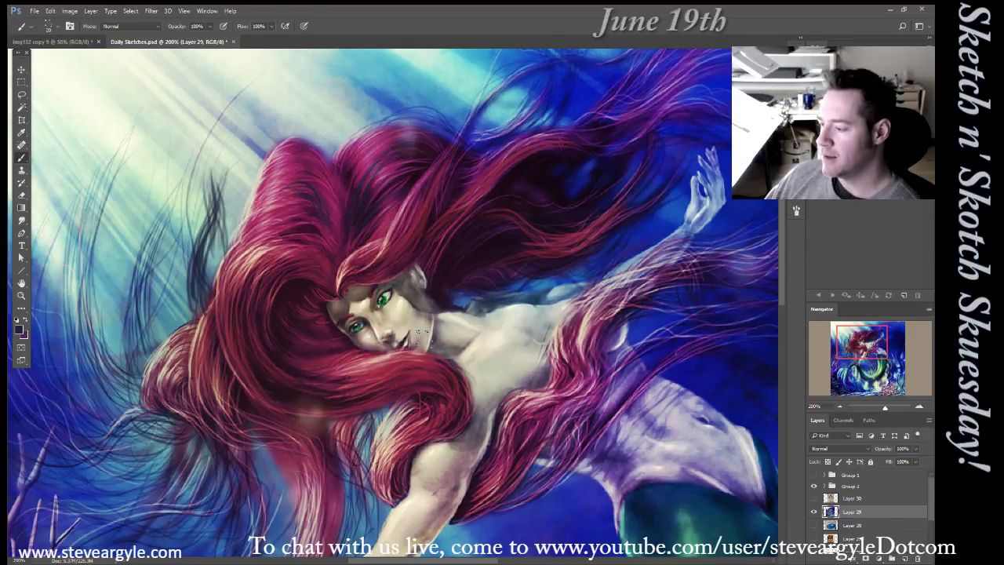
Sample magenta from the hair, enlarge the brush, then stamp one dab and paint a wide woven stroke across the water above the head
left_click(388, 226, "alt")
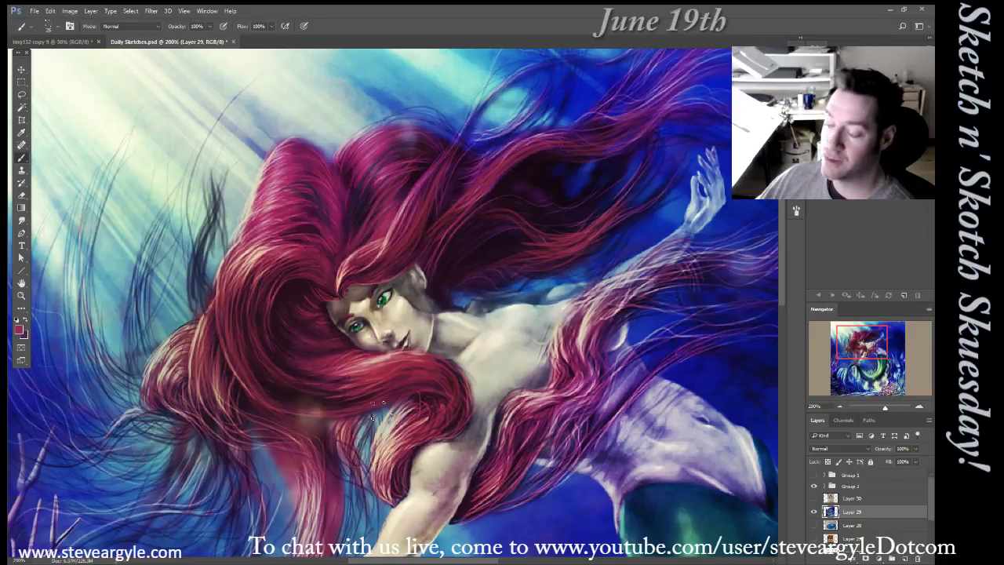
mouse_move(654, 392)
left_mouse_down()
mouse_move(536, 371)
mouse_move(564, 496)
mouse_move(642, 563)
mouse_move(663, 564)
left_mouse_up()
key("]")
key("]")
key("]")
key("]")
key("]")
key("]")
key("]")
left_click(357, 268)
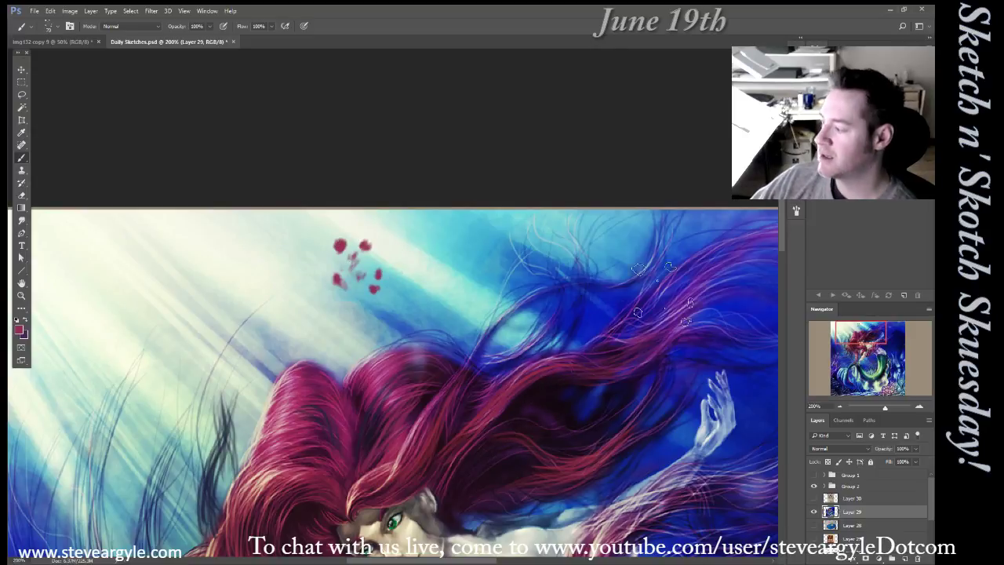
mouse_move(152, 290)
left_mouse_down()
mouse_move(214, 283)
mouse_move(538, 288)
mouse_move(680, 297)
mouse_move(729, 322)
left_mouse_up()
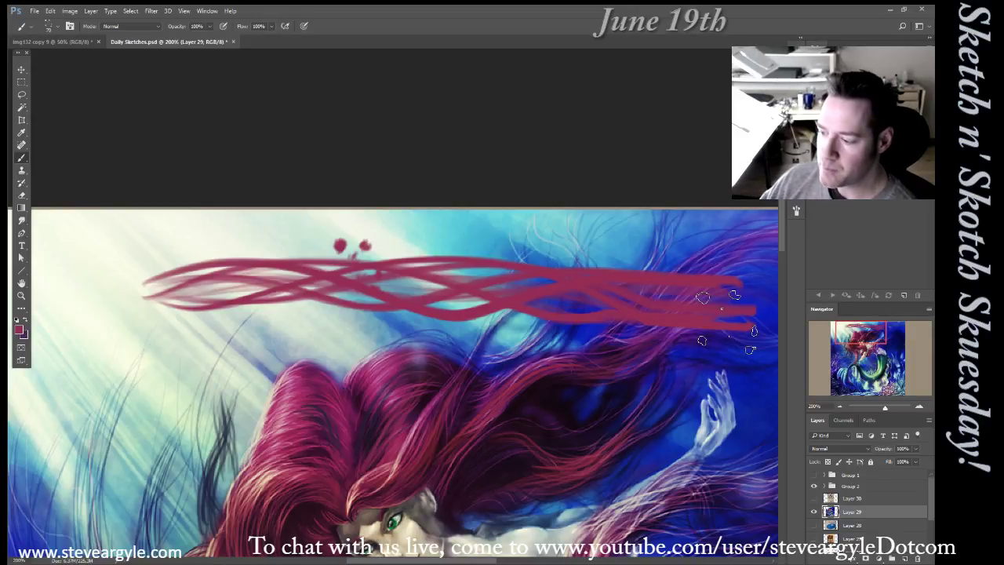
Undo the wide woven stroke across the water, then try another short stroke beside the red dabs and undo it
key("ctrl+z")
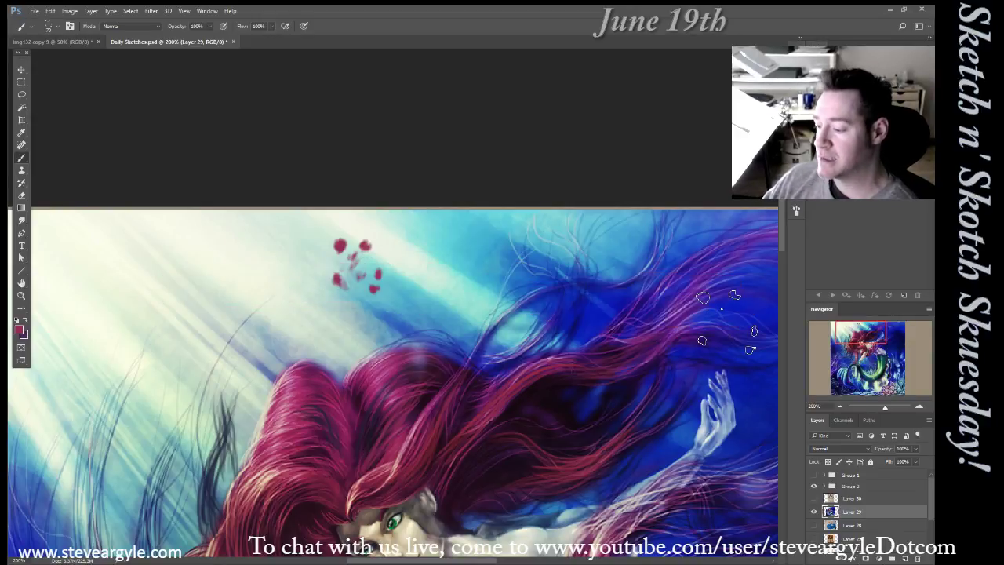
mouse_move(404, 272)
left_mouse_down()
mouse_move(506, 249)
mouse_move(537, 255)
left_mouse_up()
key("ctrl+z")
Choose the FX_HAIR Weaving strand 2 brush preset and paint a sample stroke across the water above the flowing hair
key("F5")
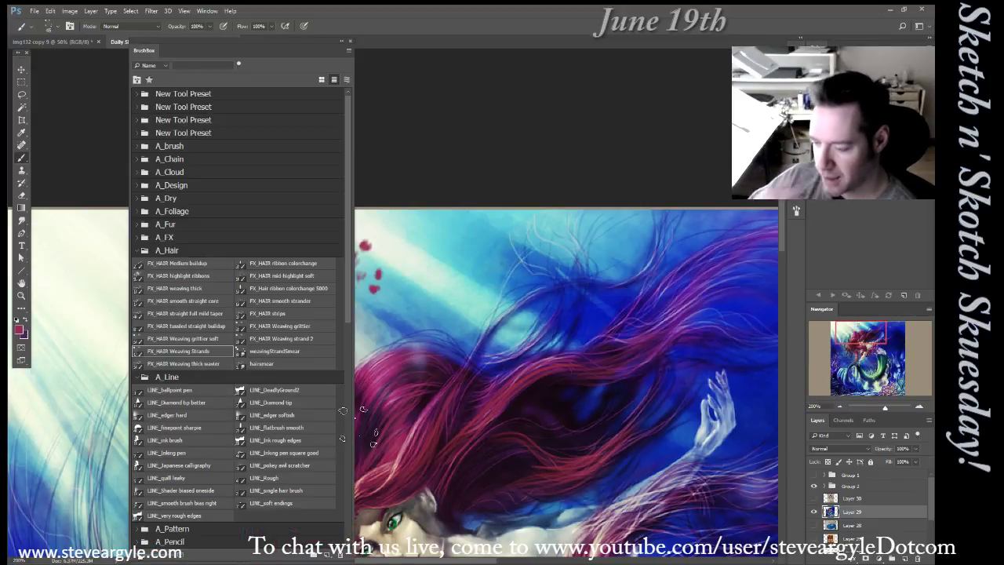
left_click(318, 338)
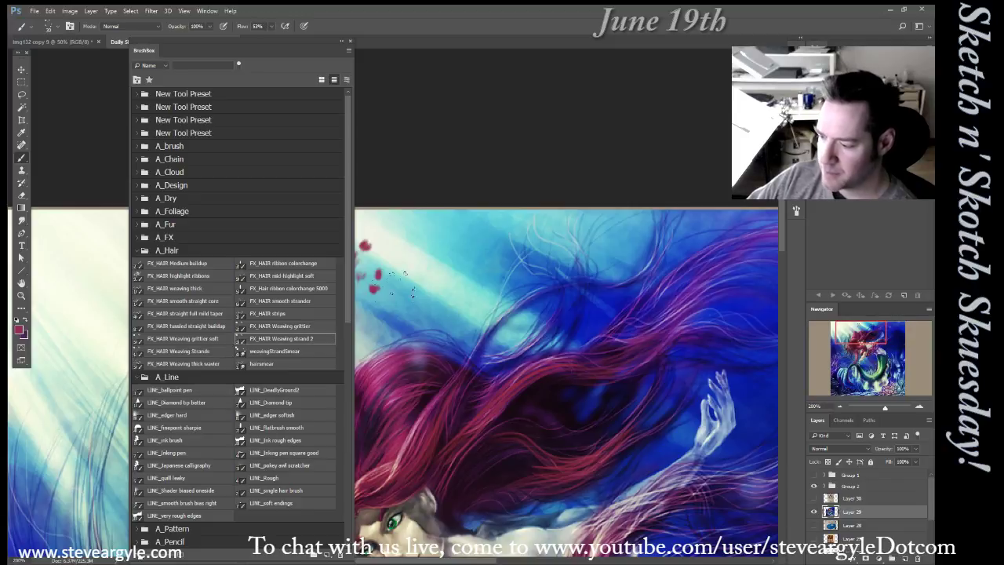
left_click_drag(404, 287, 619, 252)
Switch to the FX_HAIR Weaving gritter brush and paint four slanted sample strokes across the bright water above the mermaid's head
key("comma")
mouse_move(404, 247)
left_mouse_down()
mouse_move(451, 307)
mouse_move(475, 311)
left_mouse_up()
key("ctrl+z")
key("F5")
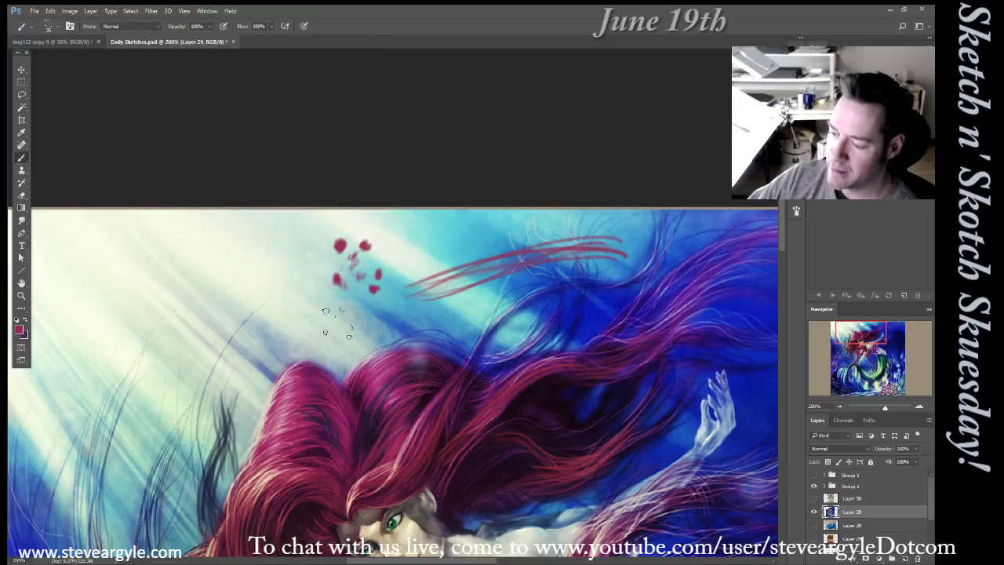
left_click_drag(292, 241, 244, 397)
mouse_move(267, 353)
left_mouse_down()
mouse_move(349, 260)
mouse_move(471, 207)
left_mouse_up()
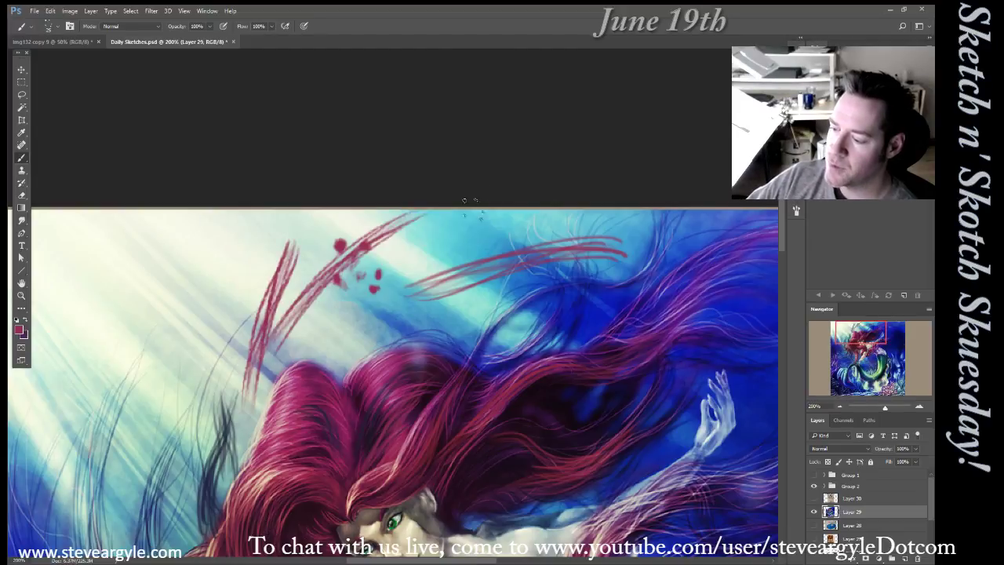
mouse_move(249, 252)
left_mouse_down()
mouse_move(171, 428)
mouse_move(166, 391)
left_mouse_up()
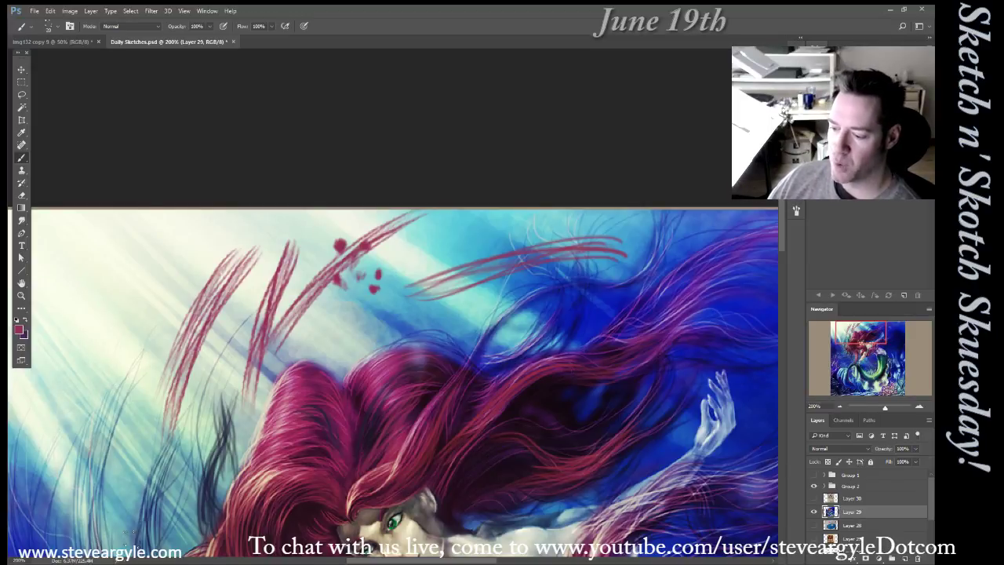
left_click_drag(333, 329, 470, 232)
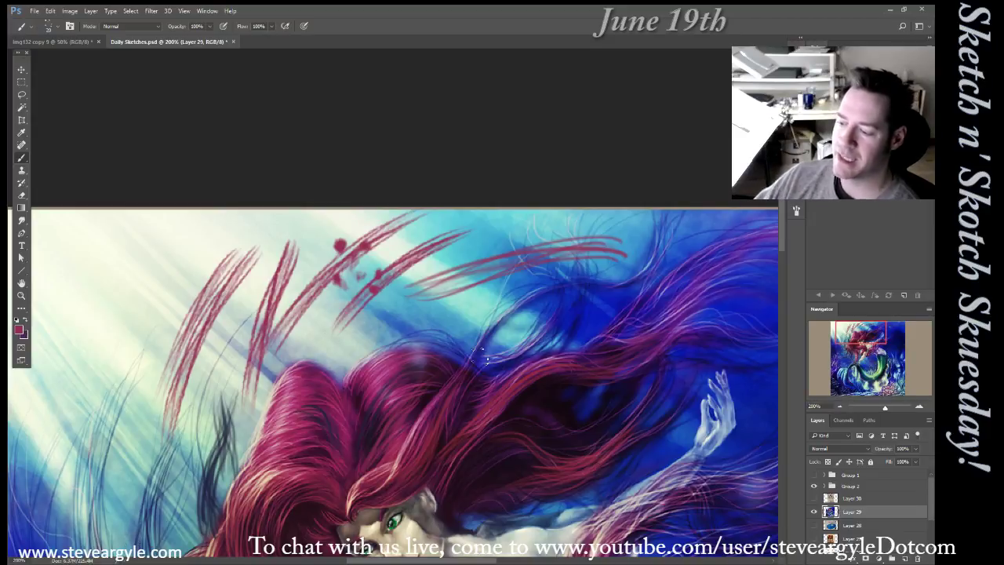
Select the FX_HAIR banded straight buildup brush preset and collapse the A_Hair preset group
key("F5")
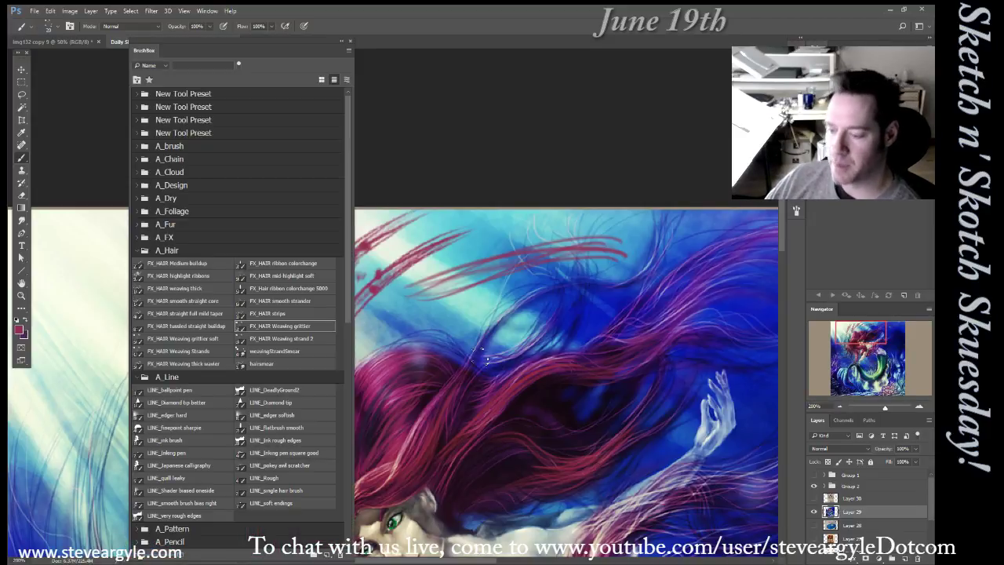
double_click(210, 326)
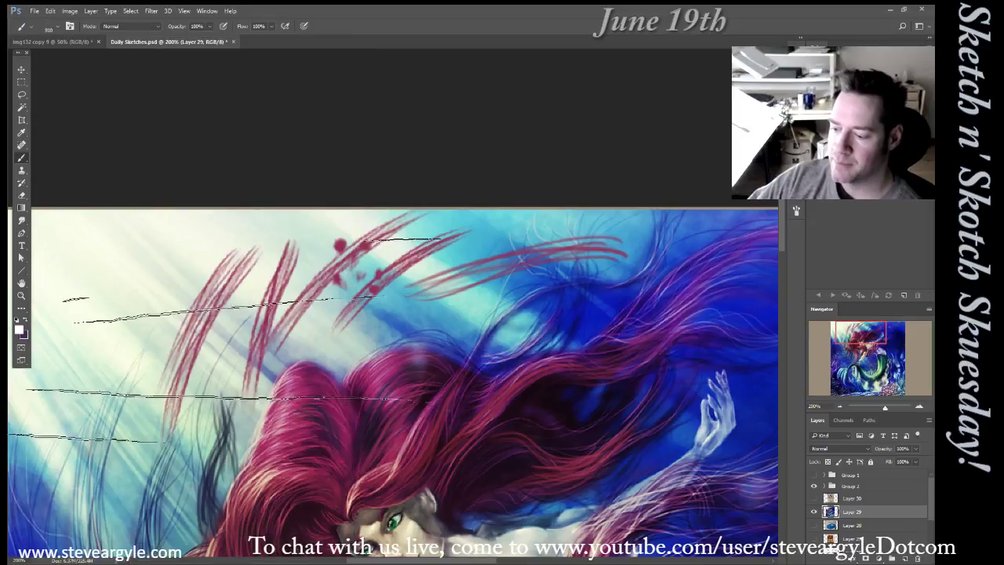
key("F5")
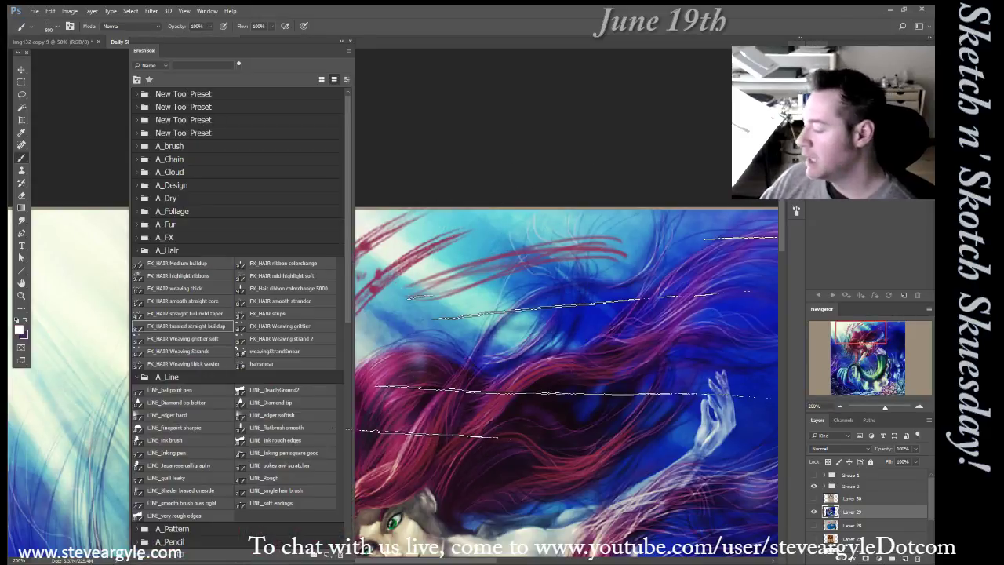
left_click(137, 251)
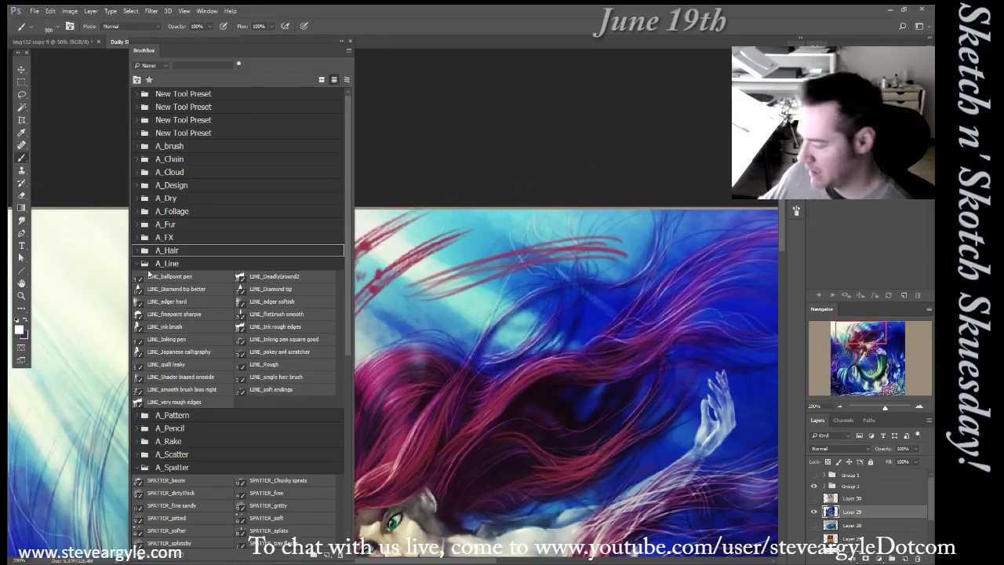
key("F5")
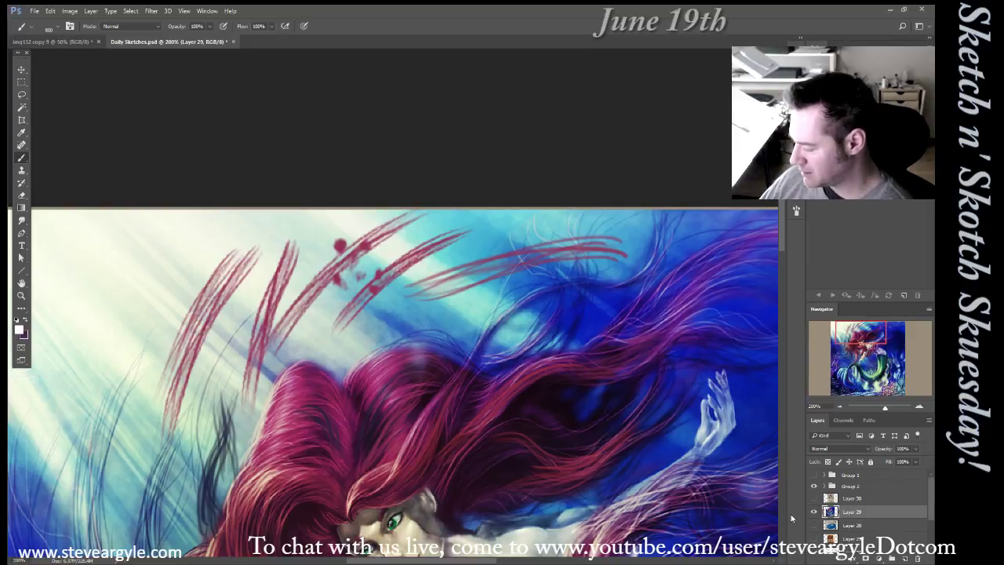
Hide the mermaid painting on Layer 29, show the panda sketch on Layer 30 and fit the whole image in view
left_click(814, 511)
left_click(813, 498)
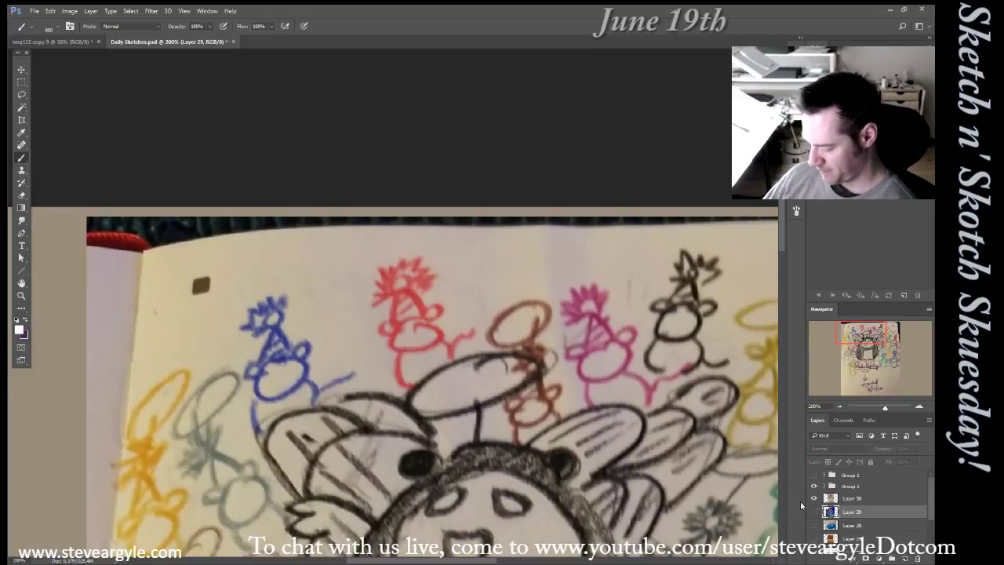
key("ctrl+0")
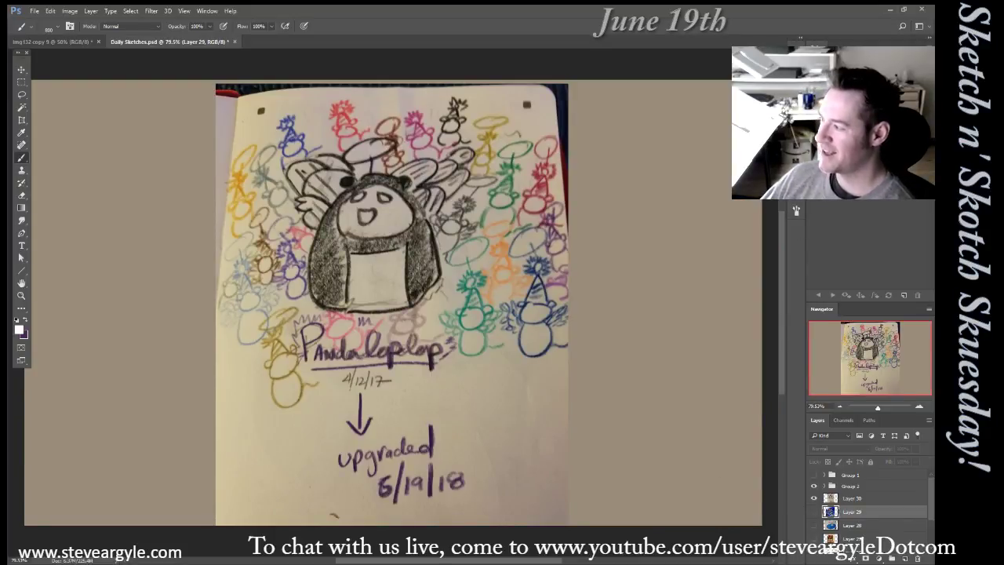
left_click(767, 90)
left_click(601, 132)
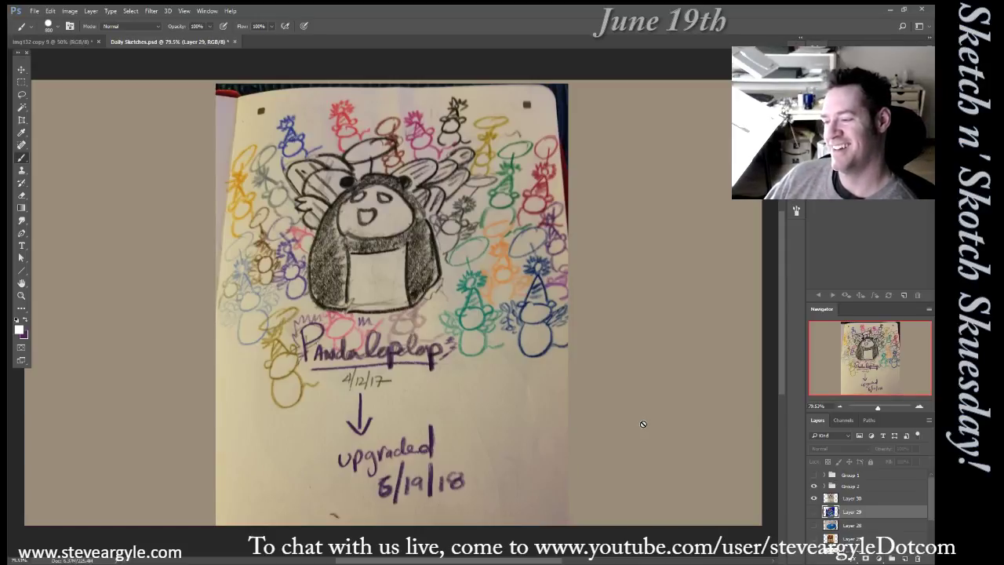
Hide Layer 30 and paste the drawing of the long-haired man on the rocks onto a new layer above it
left_click(813, 500)
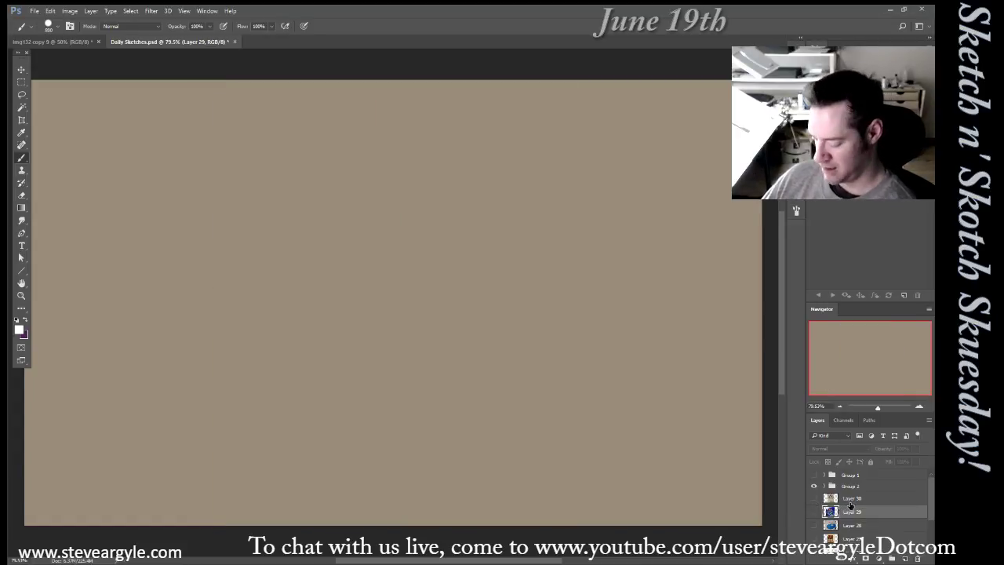
left_click(851, 503)
key("ctrl+v")
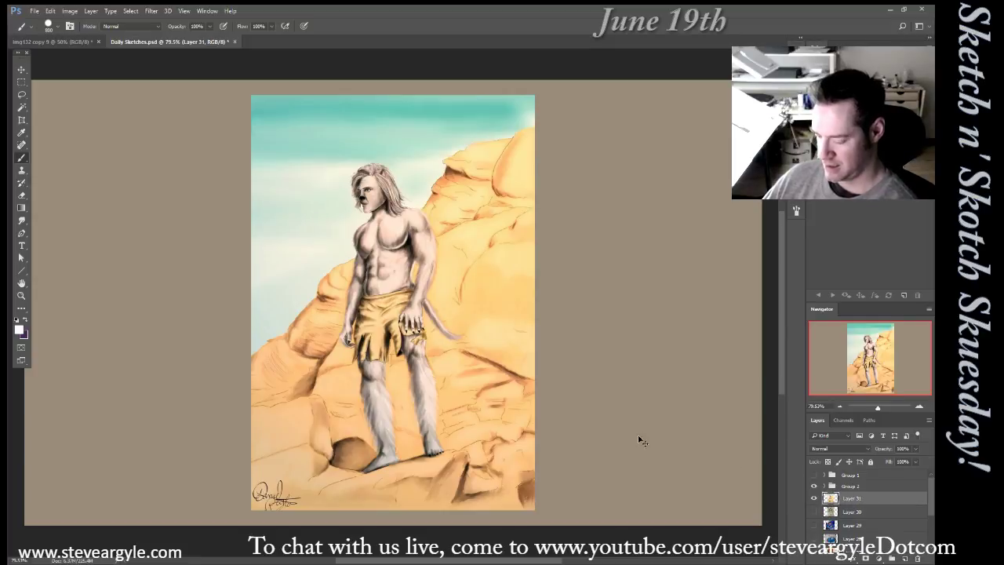
Scale the pasted rock-desert drawing up about its centre to fill the canvas height, and return to the Brush tool
key("ctrl+t")
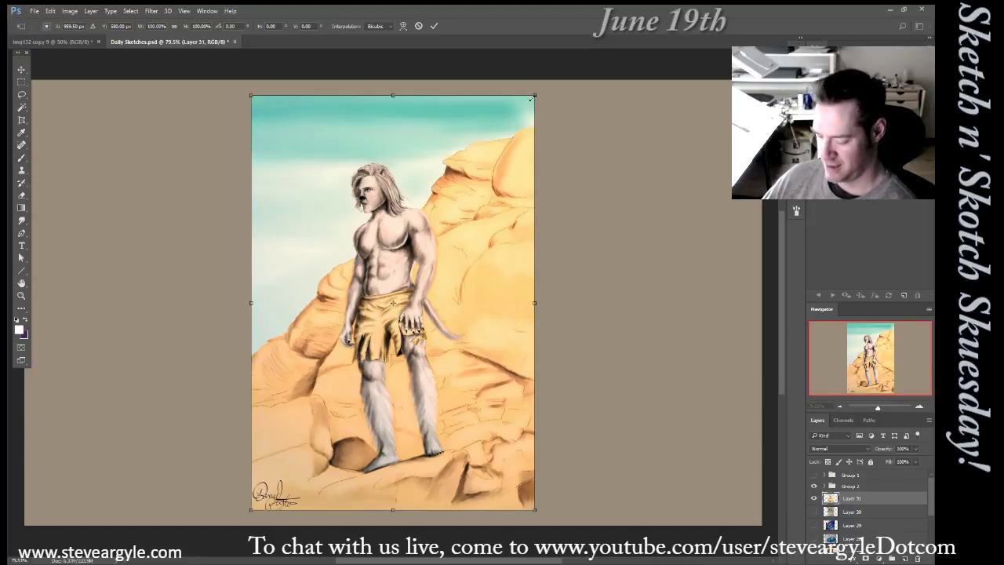
left_click_drag(537, 96, 558, 92)
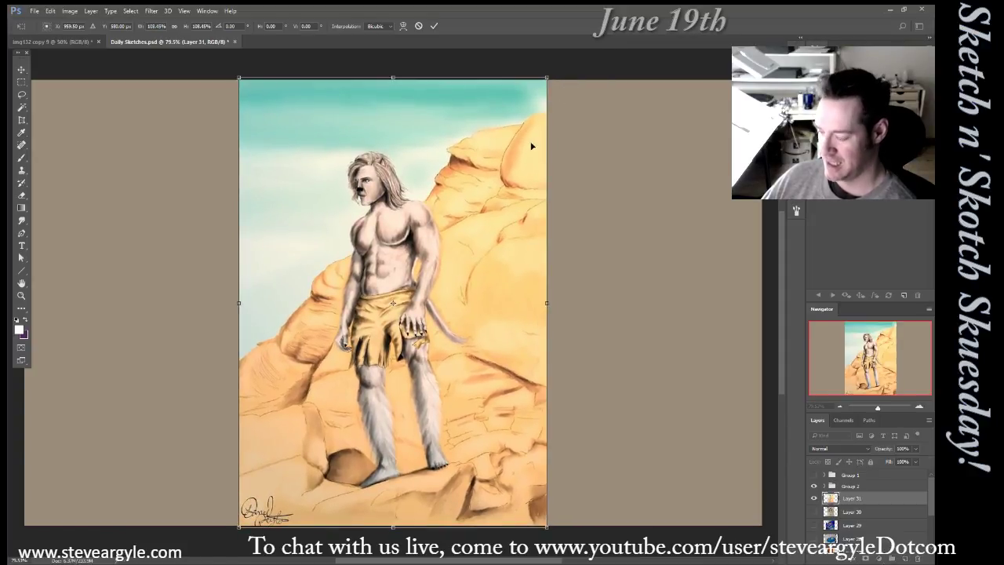
key("Return")
key("b")
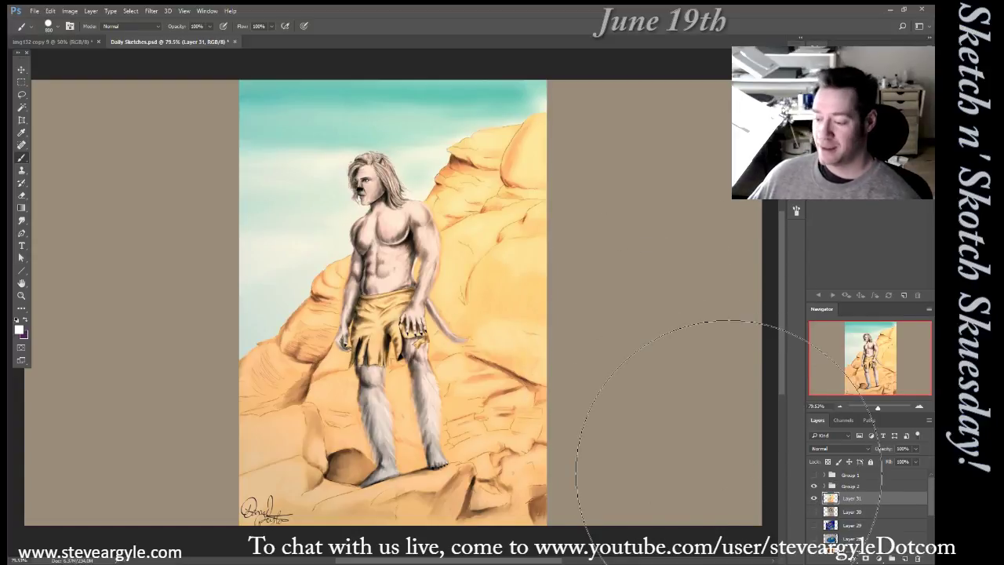
Hide Layer 31 and Group 2, and show the winged figure painting in Group 1
left_click(812, 500)
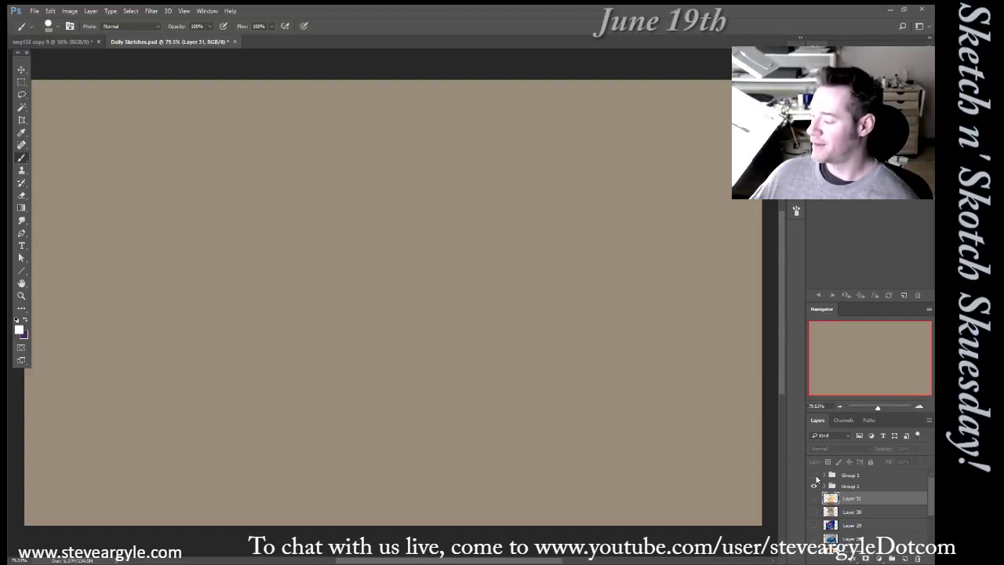
left_click(814, 475)
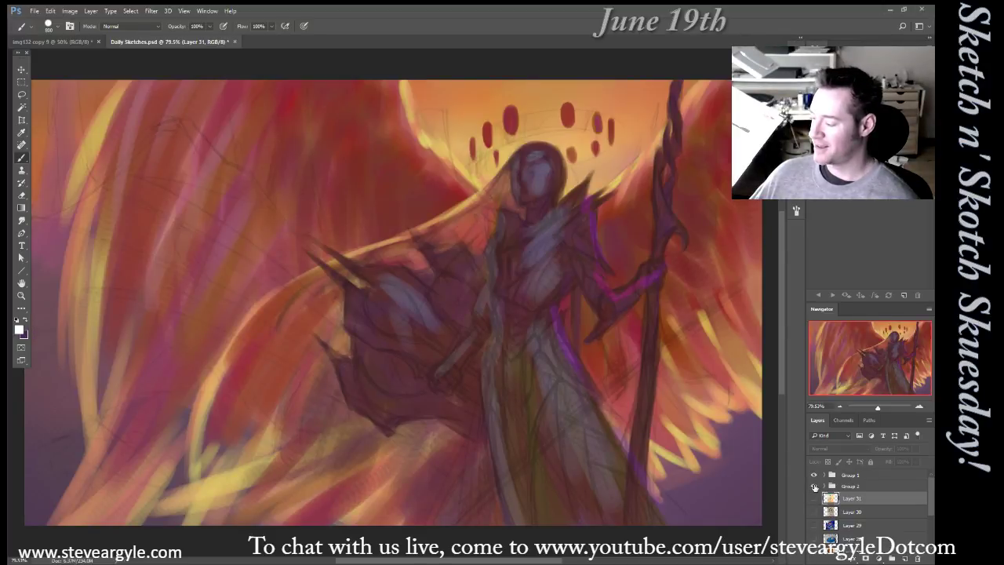
left_click(814, 487)
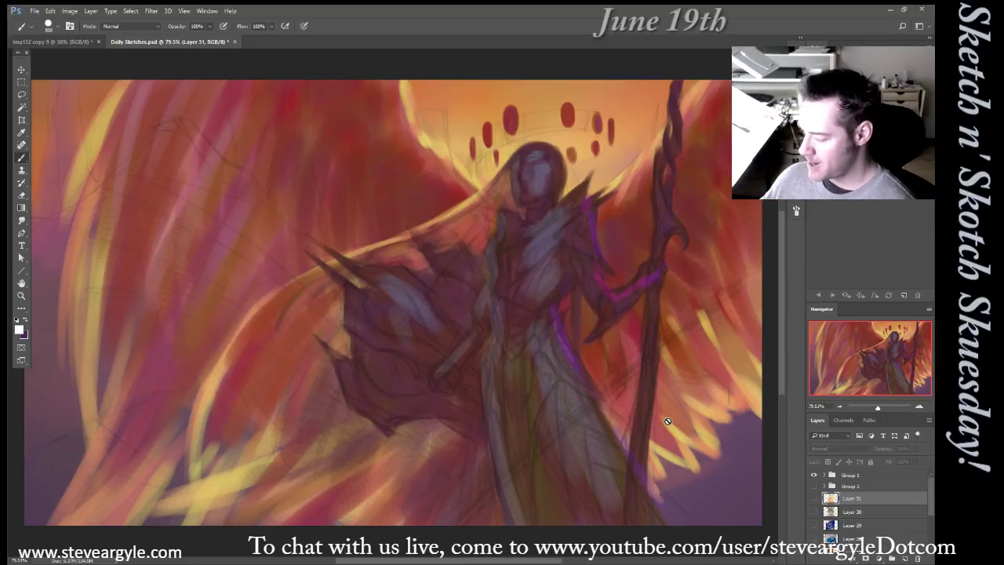
Add a new layer above Group 1, shrink the brush to a fine lettering size and swap to the dark purple colour
left_click(849, 476)
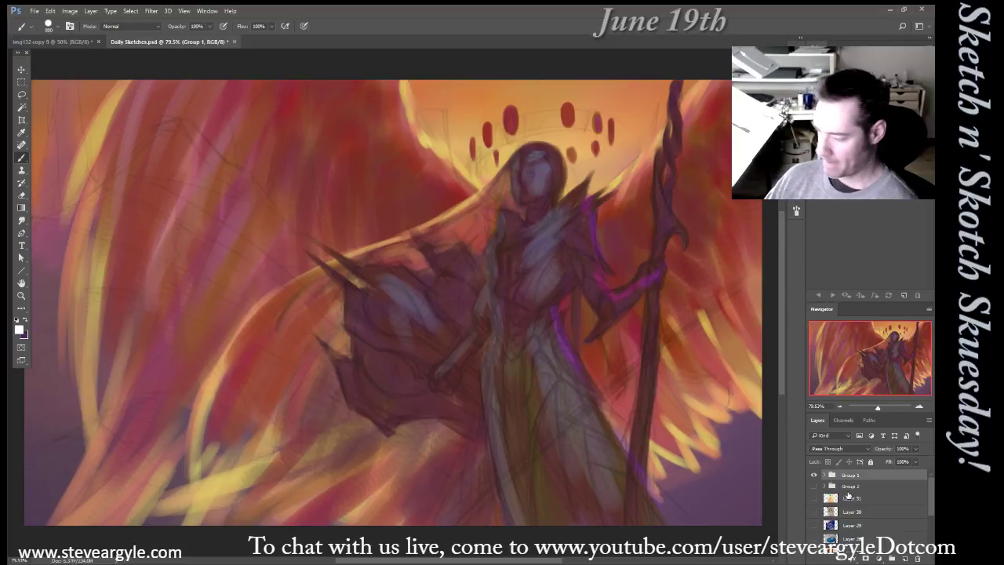
key("ctrl+shift+alt+n")
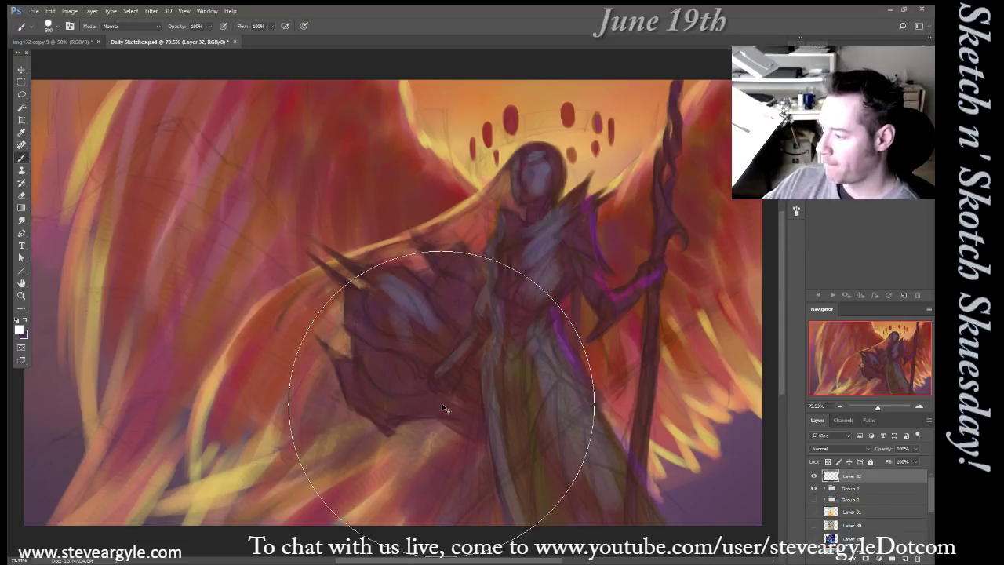
key("ctrl+minus")
key("bracketleft")
key("bracketleft")
key("bracketleft")
key("bracketleft")
key("bracketleft")
key("bracketleft")
key("bracketleft")
key("bracketleft")
key("bracketleft")
key("bracketleft")
key("bracketleft")
key("bracketleft")
key("x")
key("bracketleft")
key("bracketleft")
key("bracketleft")
key("bracketleft")
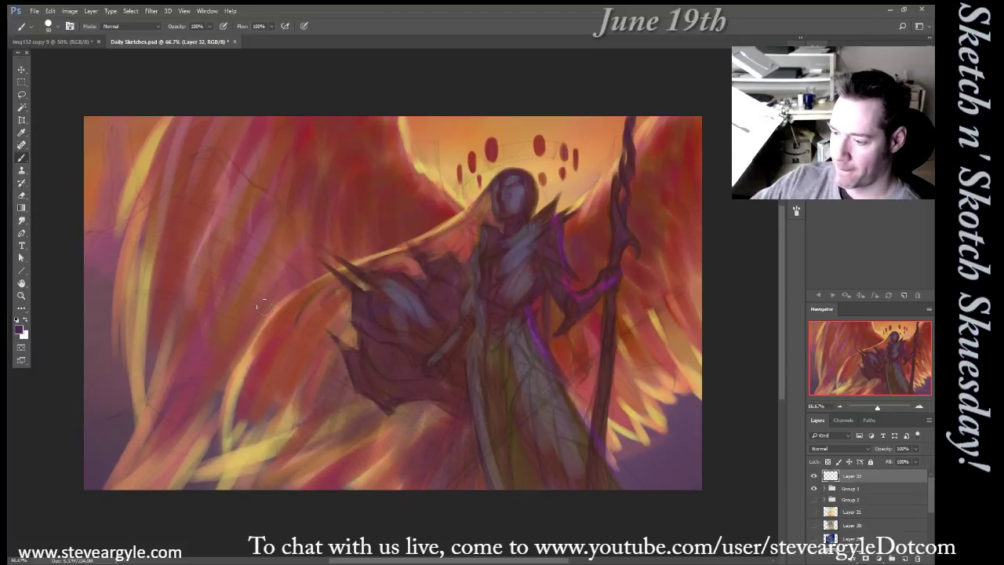
Handwrite the heading "SKWOMEWORK!" in dark purple across the upper part of the figure's large wing
mouse_move(182, 184)
left_mouse_down()
mouse_move(184, 226)
mouse_move(205, 202)
mouse_move(249, 249)
left_mouse_up()
key("ctrl+z")
mouse_move(209, 185)
left_mouse_down()
mouse_move(191, 209)
mouse_move(267, 268)
left_mouse_up()
mouse_move(220, 215)
left_mouse_down()
mouse_move(243, 239)
mouse_move(246, 214)
mouse_move(251, 232)
mouse_move(266, 230)
mouse_move(267, 196)
left_mouse_up()
left_click_drag(249, 162, 322, 252)
left_click_drag(272, 196, 288, 212)
mouse_move(304, 162)
left_mouse_down()
mouse_move(310, 211)
mouse_move(331, 240)
left_mouse_up()
left_click_drag(324, 200, 342, 221)
left_click_drag(309, 182, 327, 180)
mouse_move(351, 185)
left_mouse_down()
mouse_move(325, 207)
mouse_move(387, 238)
left_mouse_up()
mouse_move(340, 165)
left_mouse_down()
mouse_move(336, 198)
mouse_move(360, 218)
left_mouse_up()
mouse_move(345, 166)
left_mouse_down()
mouse_move(342, 188)
mouse_move(403, 220)
left_mouse_up()
left_click_drag(357, 138, 378, 197)
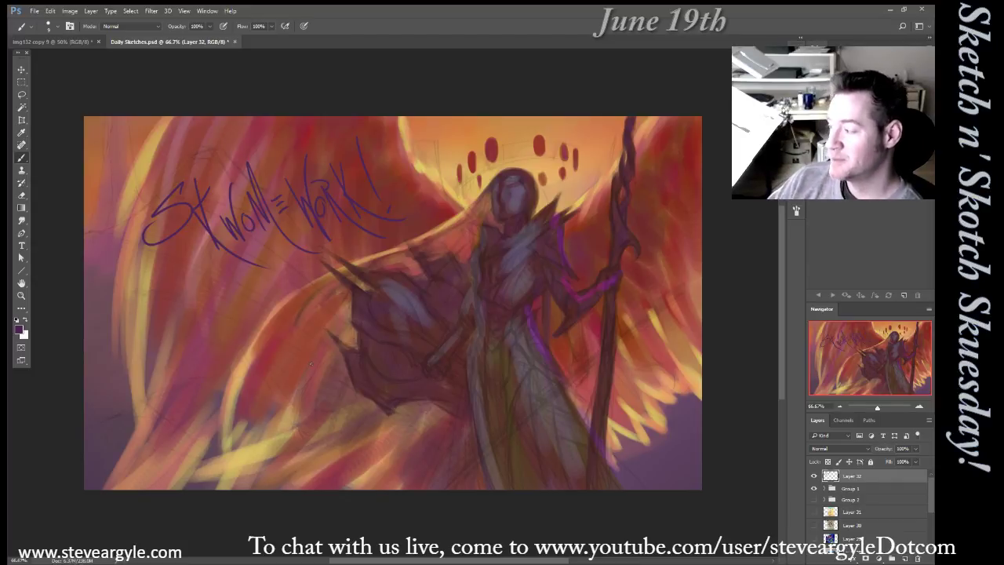
Reset the colours to black and white, and darken the existing heading lettering to black with Hue/Saturation
key("d")
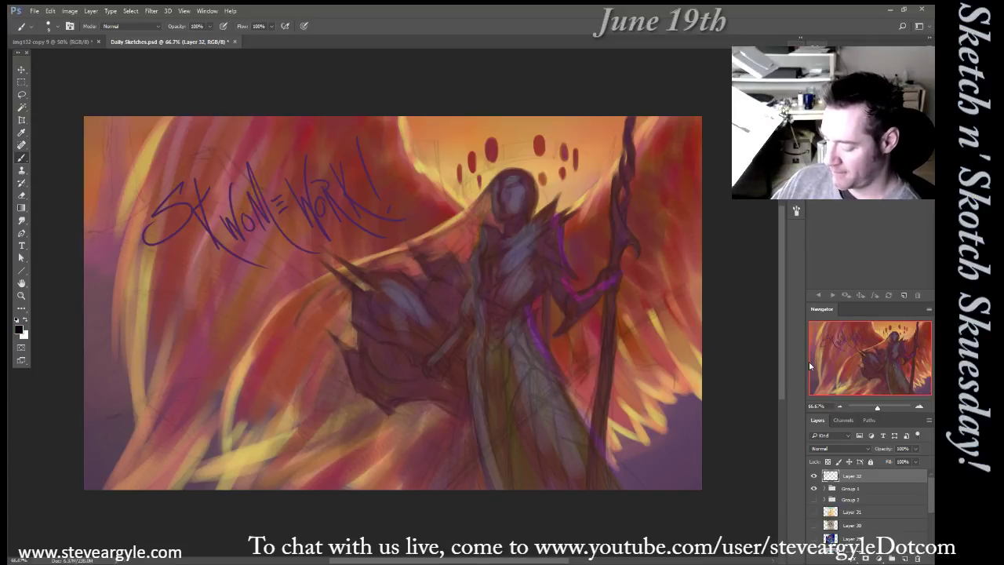
key("ctrl+u")
left_click_drag(763, 178, 712, 178)
key("Return")
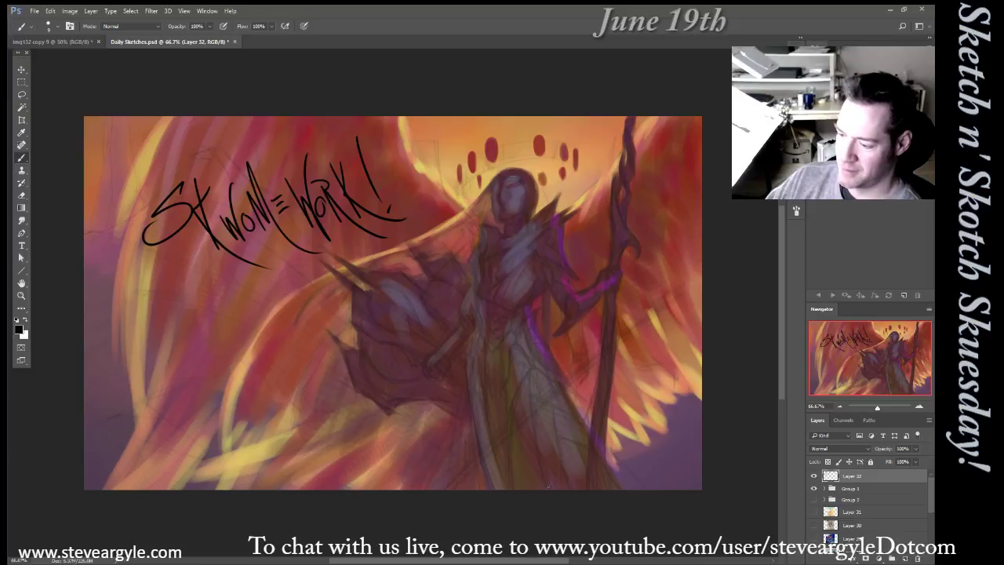
Handwrite an opening quotation mark and "WHAT HAPPENS IN VEGAS" in black, slanting upward below the heading
left_click_drag(162, 335, 165, 348)
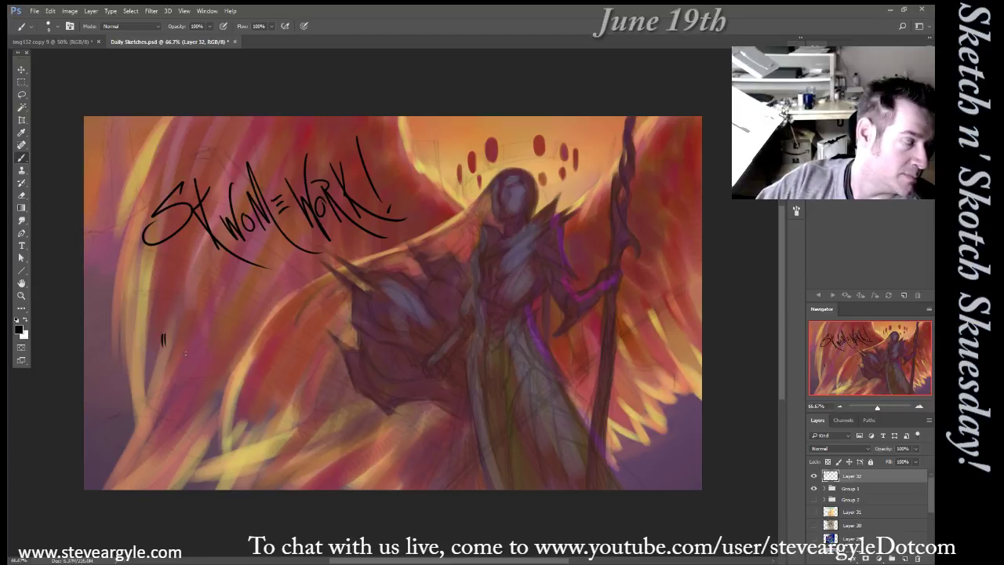
mouse_move(175, 346)
left_mouse_down()
mouse_move(200, 382)
mouse_move(206, 345)
left_mouse_up()
left_click_drag(187, 305, 206, 384)
mouse_move(197, 334)
left_mouse_down()
mouse_move(209, 364)
mouse_move(235, 356)
mouse_move(232, 347)
mouse_move(259, 345)
left_mouse_up()
mouse_move(266, 318)
left_mouse_down()
mouse_move(276, 361)
mouse_move(271, 352)
mouse_move(294, 323)
left_mouse_up()
mouse_move(292, 321)
left_mouse_down()
mouse_move(310, 345)
mouse_move(313, 324)
mouse_move(329, 330)
mouse_move(337, 298)
left_mouse_up()
mouse_move(338, 292)
left_mouse_down()
mouse_move(377, 296)
mouse_move(362, 274)
mouse_move(381, 291)
left_mouse_up()
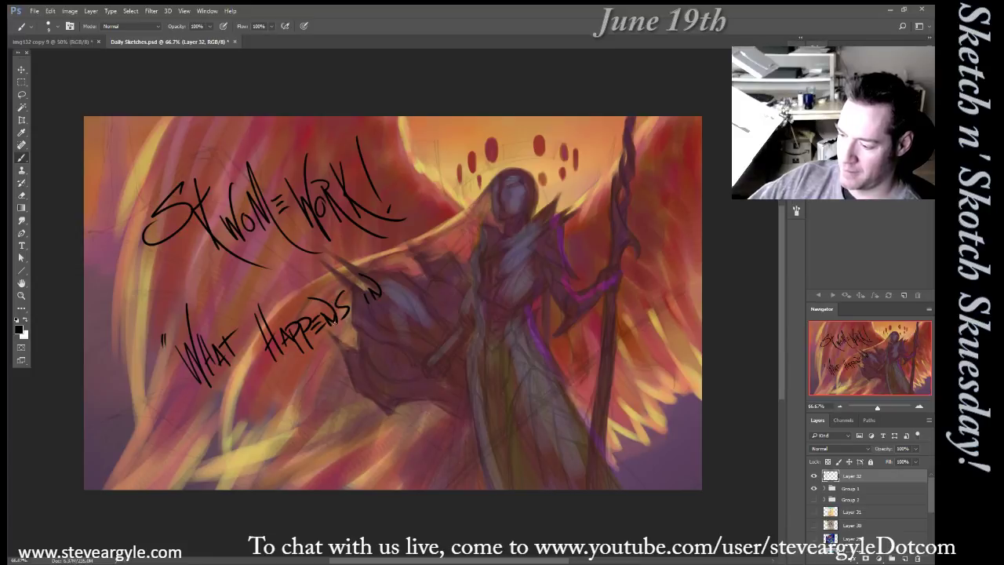
mouse_move(397, 269)
left_mouse_down()
mouse_move(406, 287)
mouse_move(415, 262)
mouse_move(421, 281)
mouse_move(455, 238)
mouse_move(463, 261)
left_mouse_up()
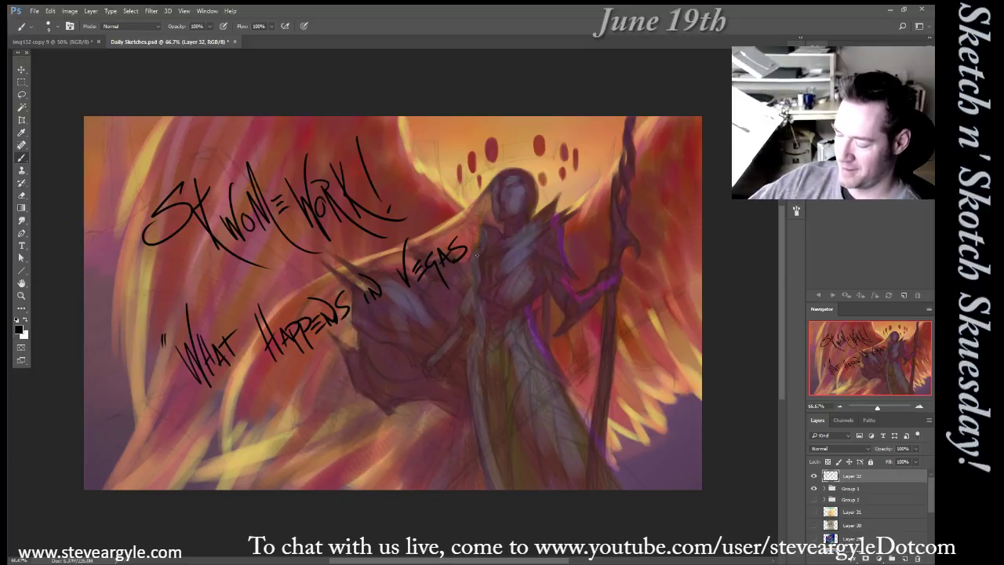
Handwrite "STAYS IN VEGAS" beneath the first phrase, finishing with a closing quotation mark and three dots
mouse_move(339, 359)
left_mouse_down()
mouse_move(363, 381)
mouse_move(382, 366)
left_mouse_up()
left_click_drag(396, 330, 383, 396)
left_click_drag(406, 347, 387, 363)
mouse_move(432, 324)
left_mouse_down()
mouse_move(430, 338)
mouse_move(450, 303)
mouse_move(476, 333)
left_mouse_up()
left_click_drag(466, 274, 473, 323)
left_click_drag(475, 301, 485, 301)
left_click_drag(479, 317, 490, 302)
mouse_move(493, 296)
left_mouse_down()
mouse_move(502, 307)
mouse_move(518, 281)
mouse_move(510, 289)
left_mouse_up()
left_click_drag(524, 256, 530, 262)
left_click_drag(533, 252, 535, 260)
left_click(539, 272)
left_click(544, 270)
left_click(548, 268)
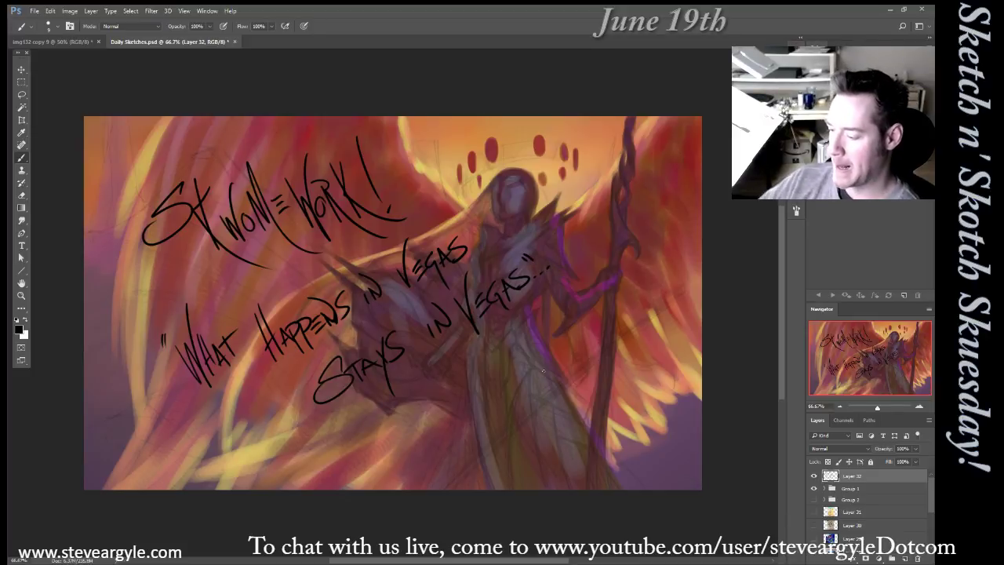
Handwrite "ART FOCUS:" on a slanted line beneath the Vegas phrase
mouse_move(420, 433)
left_mouse_down()
mouse_move(410, 385)
mouse_move(433, 416)
left_mouse_up()
mouse_move(430, 416)
left_mouse_down()
mouse_move(441, 400)
mouse_move(453, 408)
mouse_move(459, 391)
left_mouse_up()
left_click_drag(450, 382, 445, 405)
left_click_drag(480, 363, 488, 389)
mouse_move(475, 377)
left_mouse_down()
mouse_move(511, 337)
mouse_move(500, 364)
mouse_move(518, 355)
left_mouse_up()
left_click_drag(519, 355, 534, 336)
left_click_drag(533, 348, 541, 339)
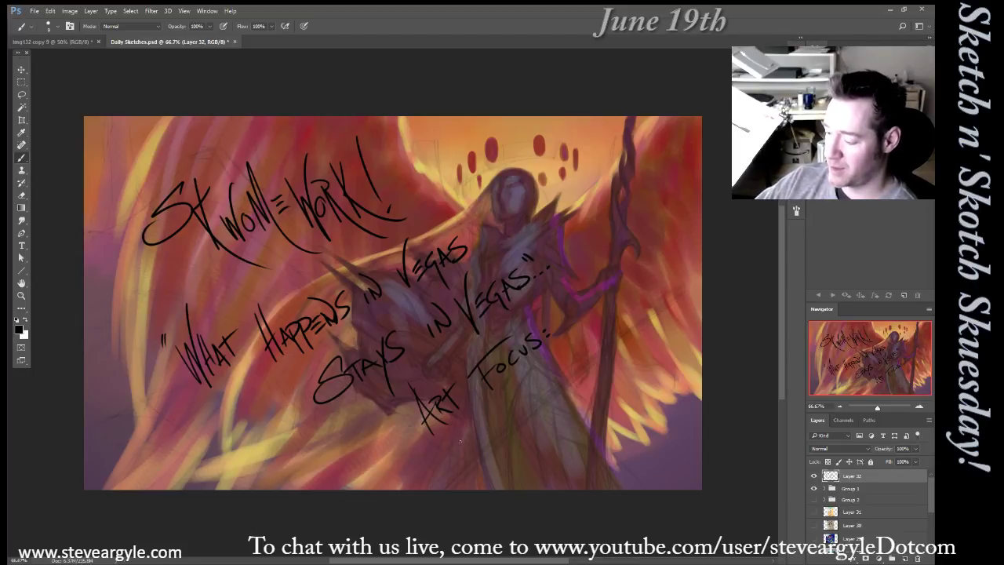
Handwrite "LIGHT & COLOR!" in black on a slanted line beneath "ART FOCUS:"
mouse_move(463, 437)
left_mouse_down()
mouse_move(470, 466)
mouse_move(492, 451)
left_mouse_up()
left_click_drag(494, 414, 496, 444)
mouse_move(506, 408)
left_mouse_down()
mouse_move(505, 441)
mouse_move(508, 424)
left_mouse_up()
mouse_move(513, 415)
left_mouse_down()
mouse_move(512, 441)
mouse_move(519, 402)
mouse_move(529, 423)
mouse_move(561, 446)
left_mouse_up()
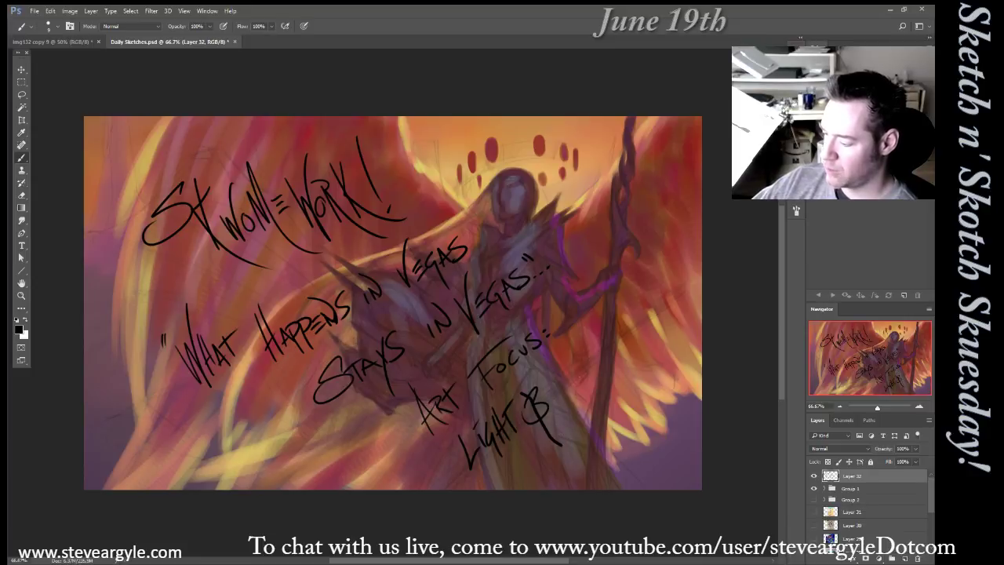
left_click_drag(530, 370, 558, 458)
left_click_drag(573, 382, 566, 404)
left_click_drag(578, 379, 580, 387)
mouse_move(591, 371)
left_mouse_down()
mouse_move(589, 381)
mouse_move(604, 355)
mouse_move(653, 362)
left_mouse_up()
mouse_move(624, 317)
left_mouse_down()
mouse_move(620, 358)
mouse_move(632, 365)
left_mouse_up()
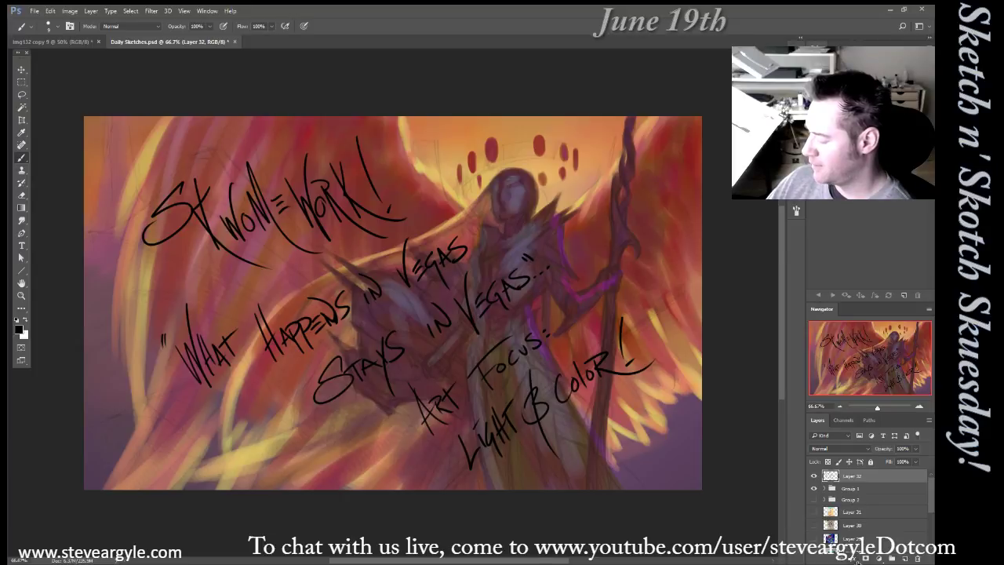
Add a Stroke effect to the lettering layer in pale yellow ffde92, with its blend mode set to Normal
left_click(859, 560)
left_click(863, 469)
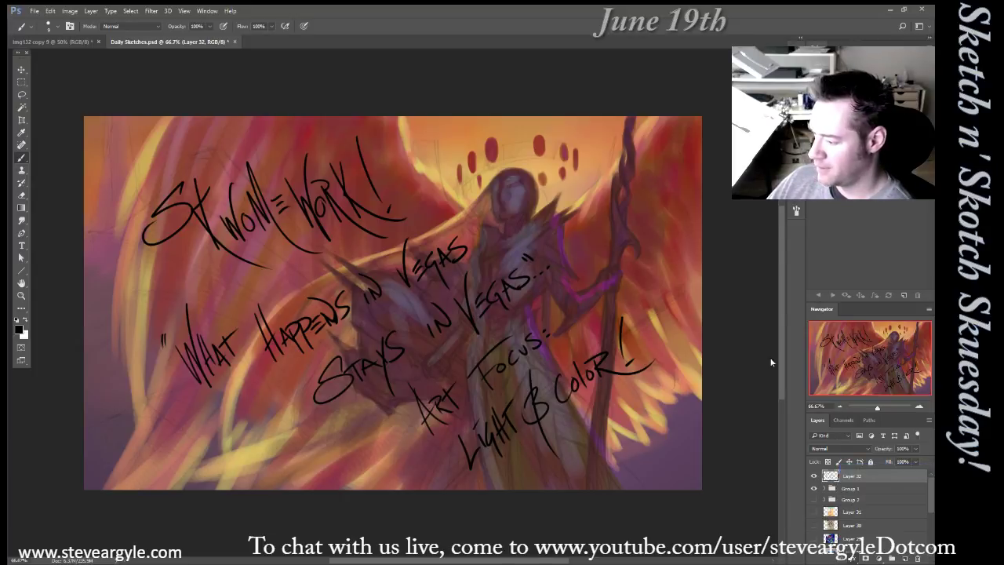
left_click(704, 193)
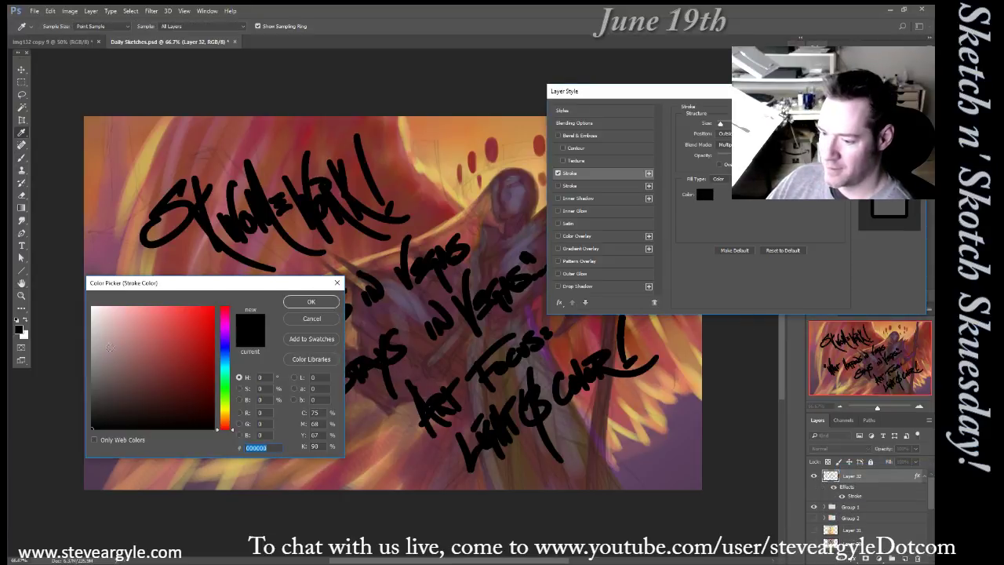
left_click(131, 306)
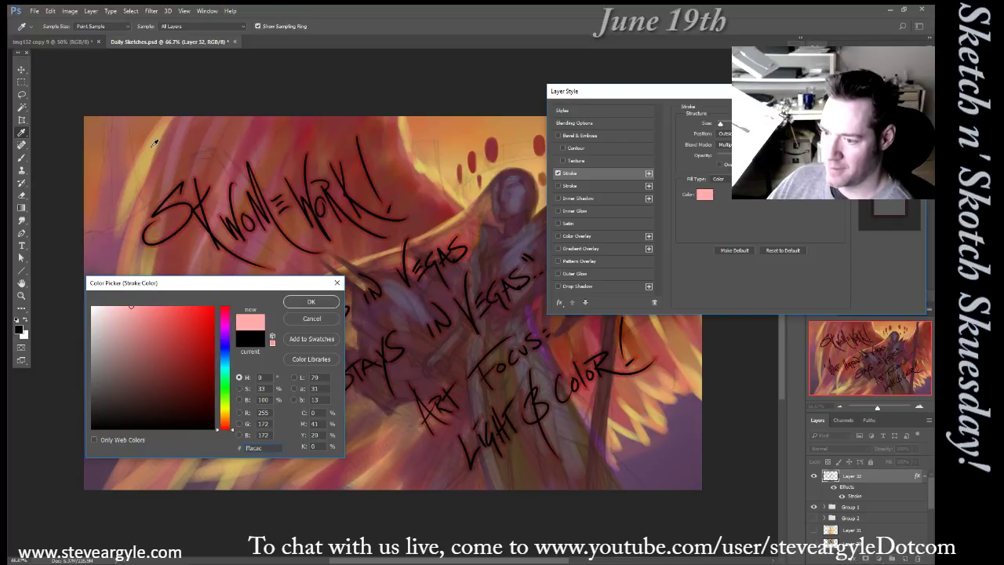
left_click(158, 147)
left_click(143, 306)
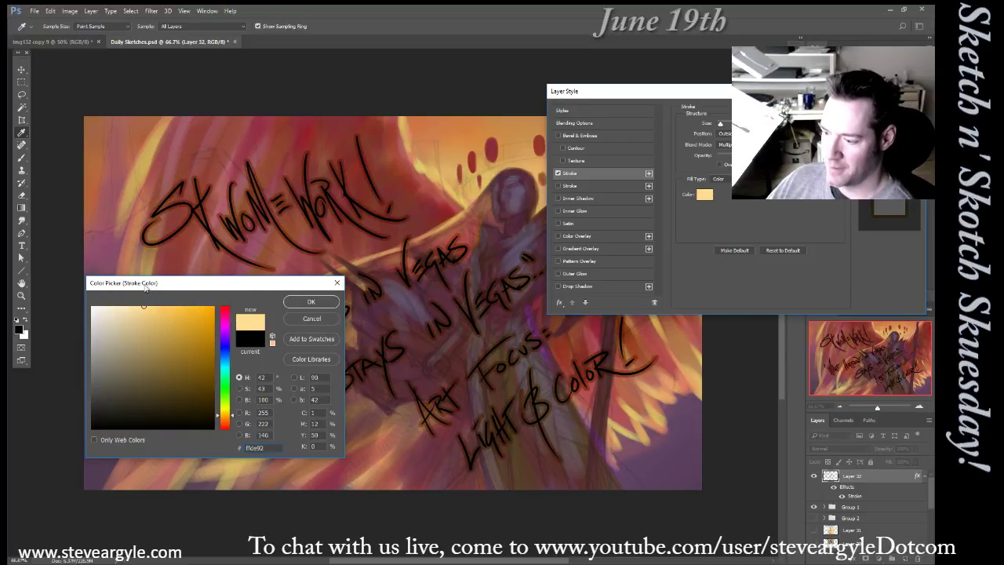
left_click(290, 304)
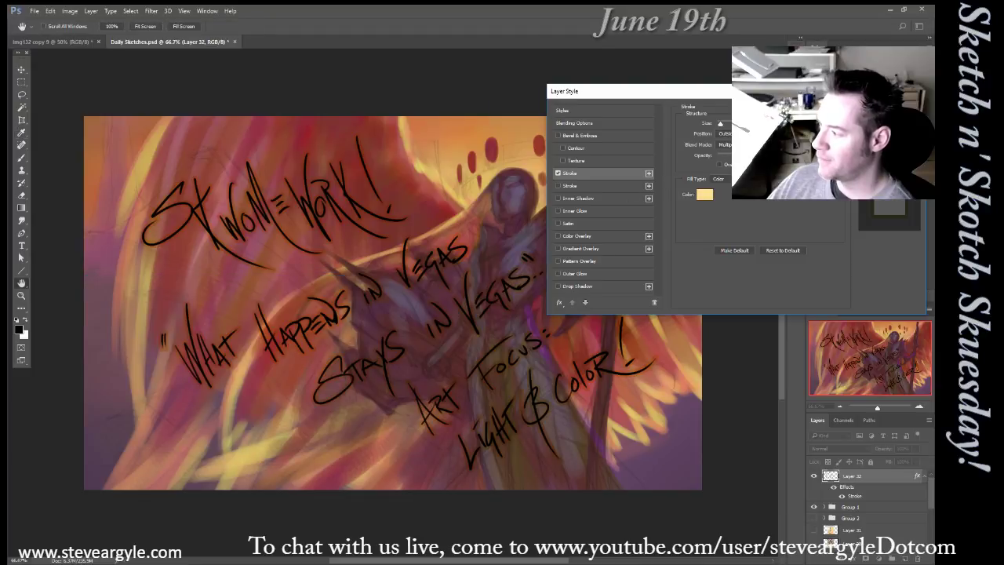
left_click(725, 144)
left_click(723, 152)
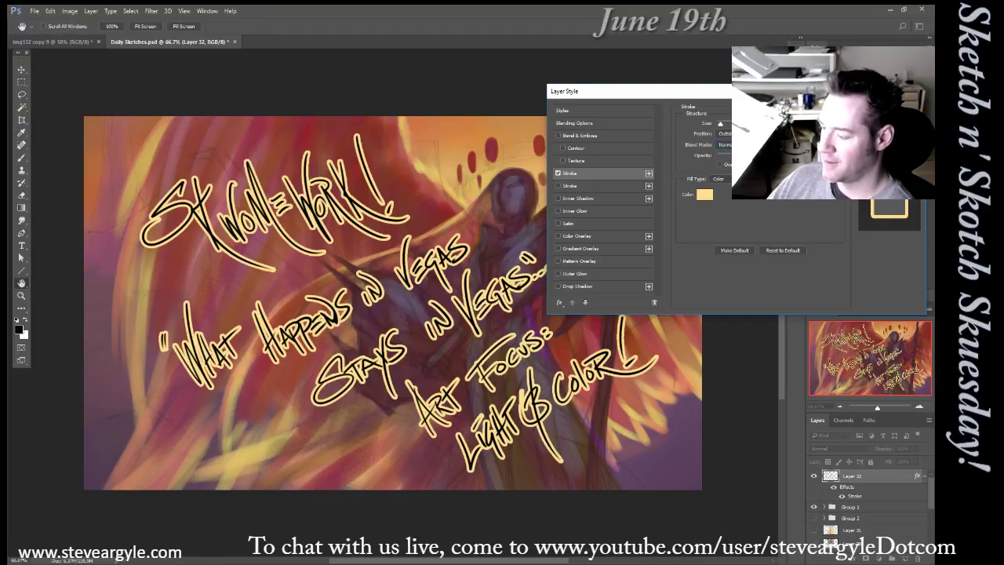
Recolour the lettering's stroke with a reddish brown sampled from the painted wing, apply the layer style and return to the Brush tool
left_click(704, 195)
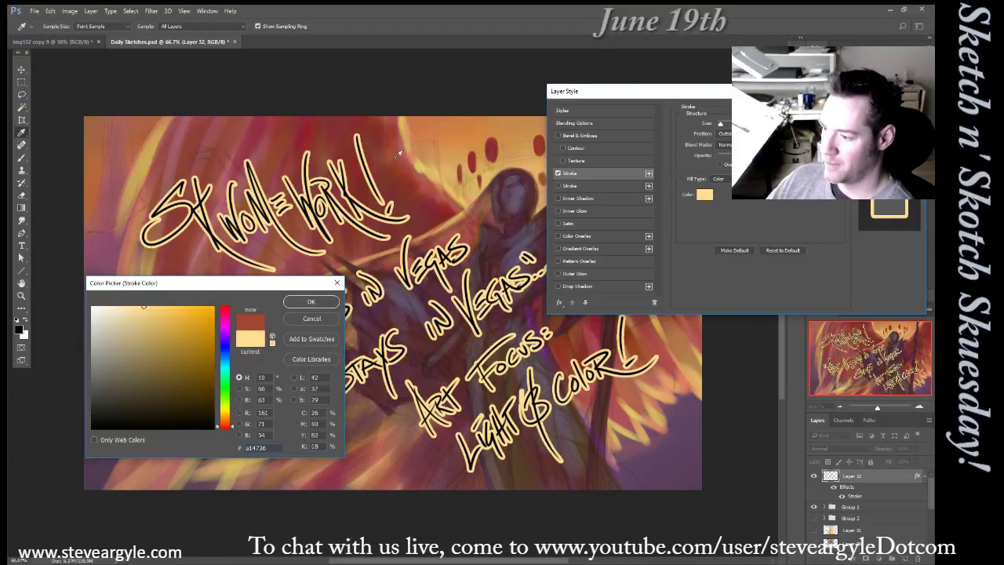
left_click(414, 185)
left_click(297, 303)
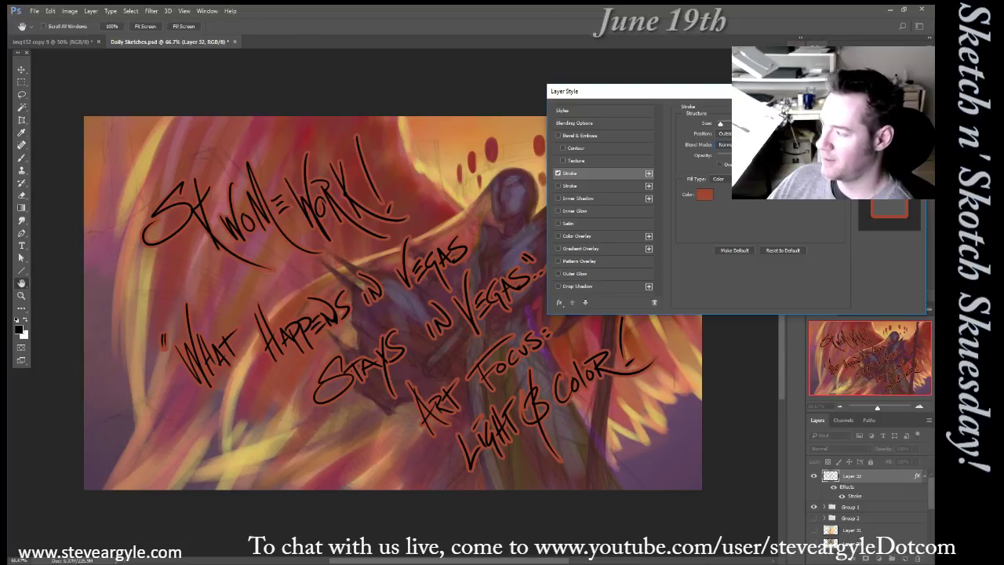
key("Return")
key("b")
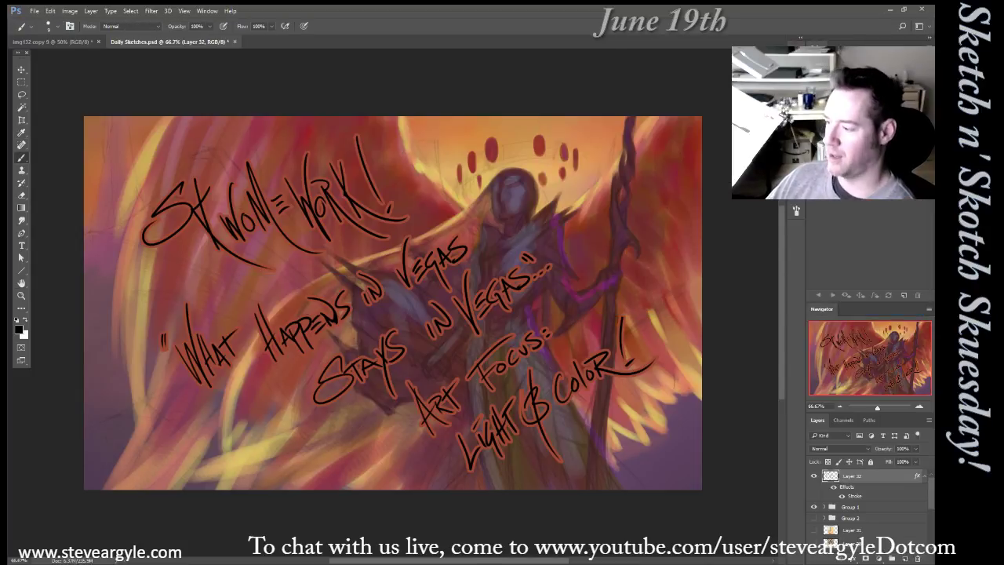